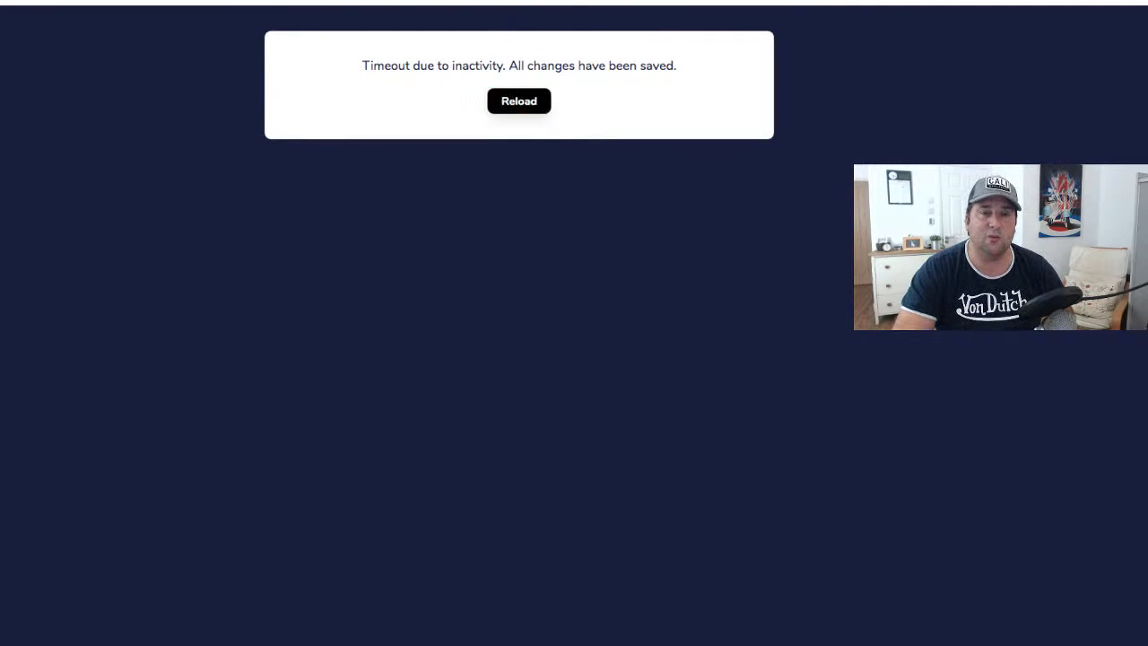
Reload the timed-out page builder and look over the FREE 10 Part Course landing page
left_click(519, 101)
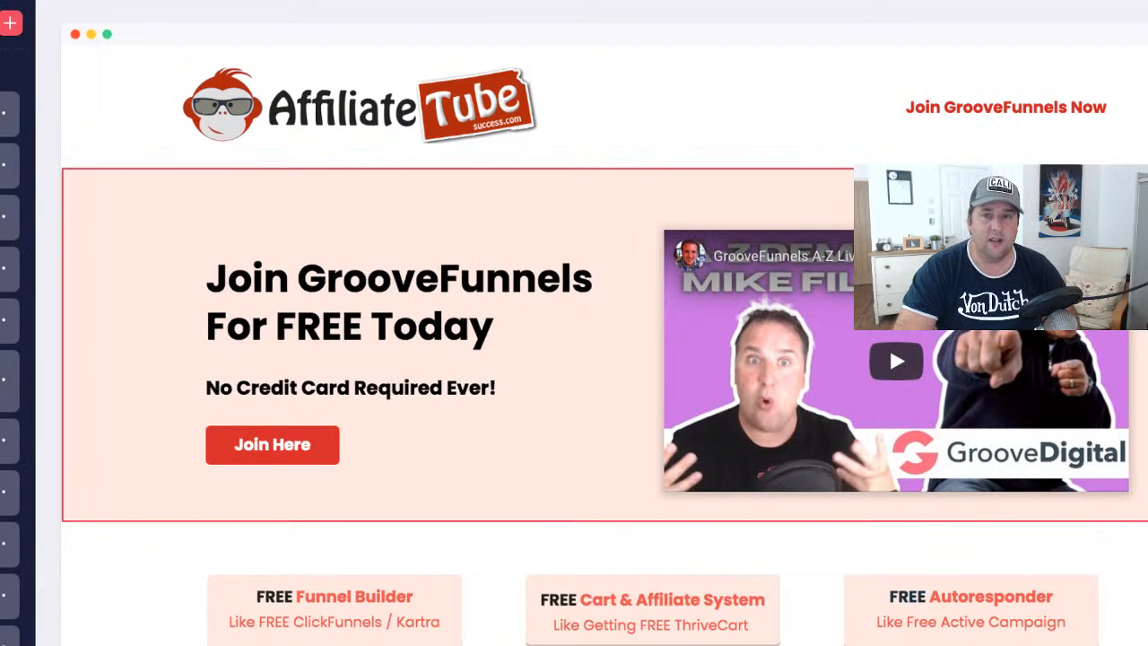
scroll(9, 537, "down", 3)
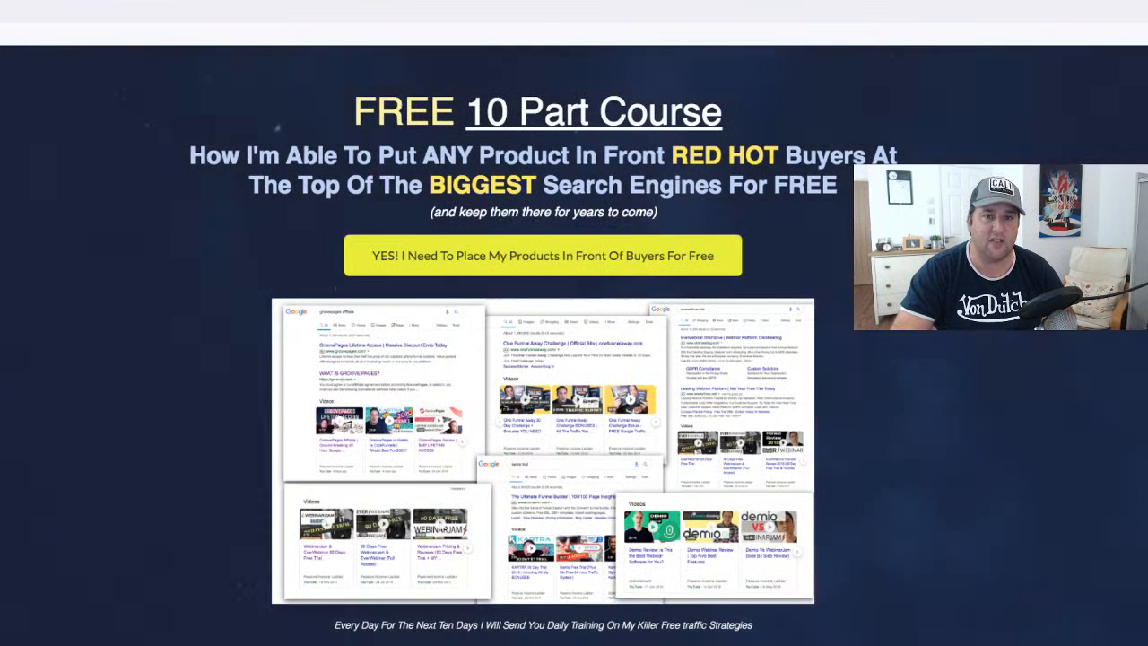
scroll(542, 358, "down", 1)
scroll(543, 359, "up", 1)
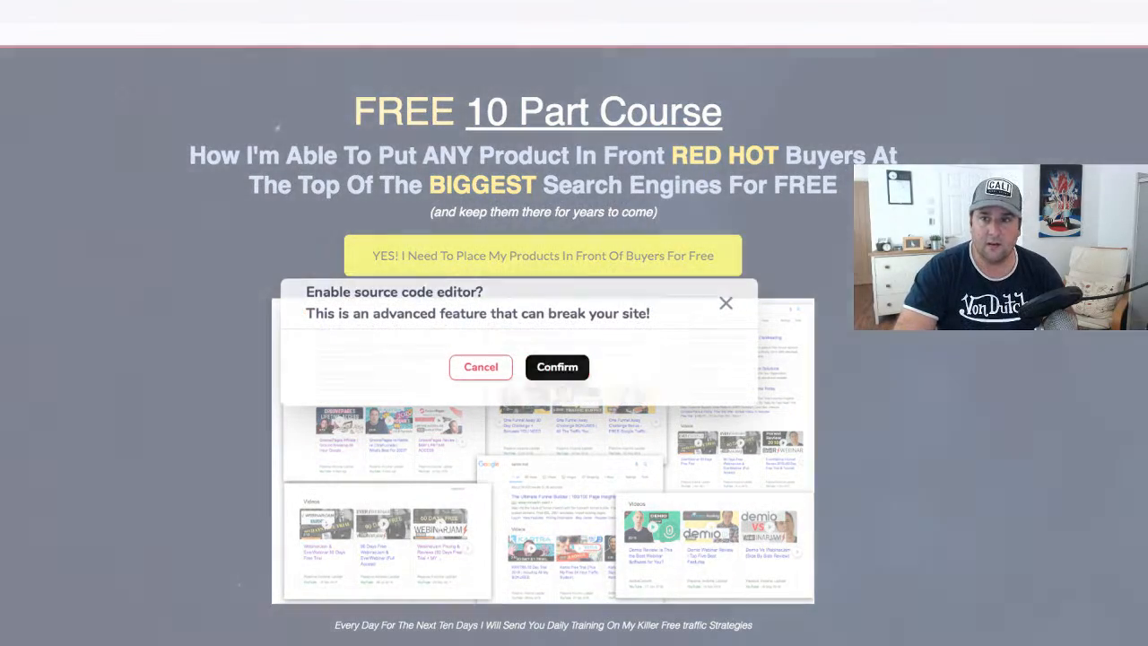
Enable the source code editor for the FREE 10 Part Course page and go through its code
left_click(557, 367)
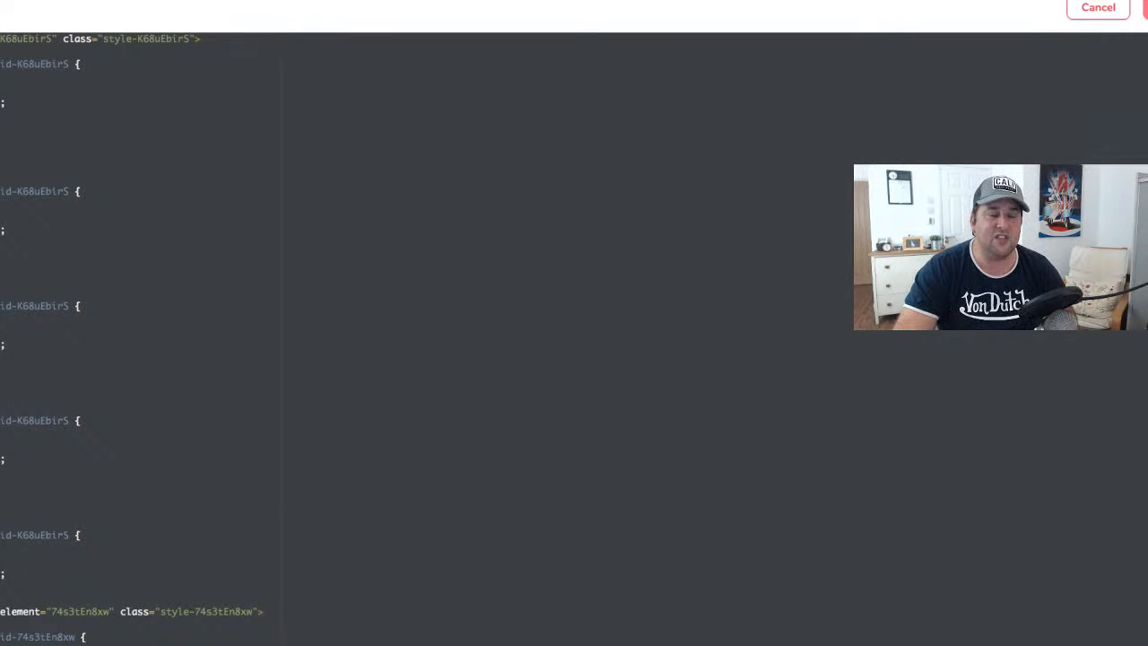
scroll(574, 340, "down", 10)
scroll(574, 341, "up", 10)
scroll(574, 341, "right", 1)
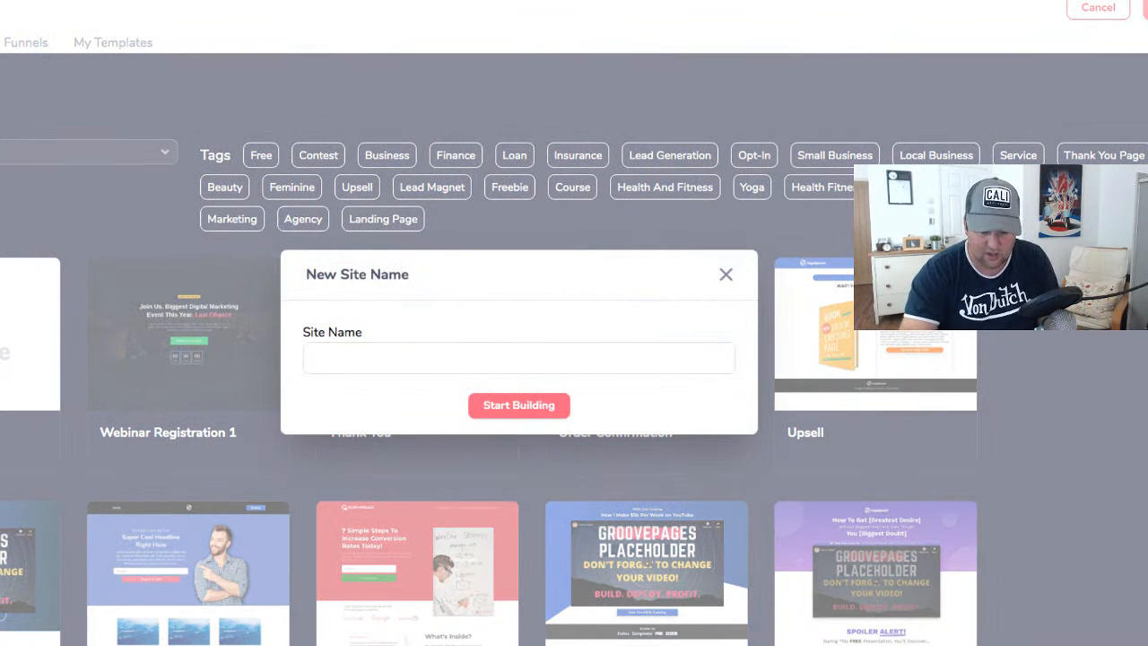
Name the new site Groove Demo and start building it
type("Groove Deom")
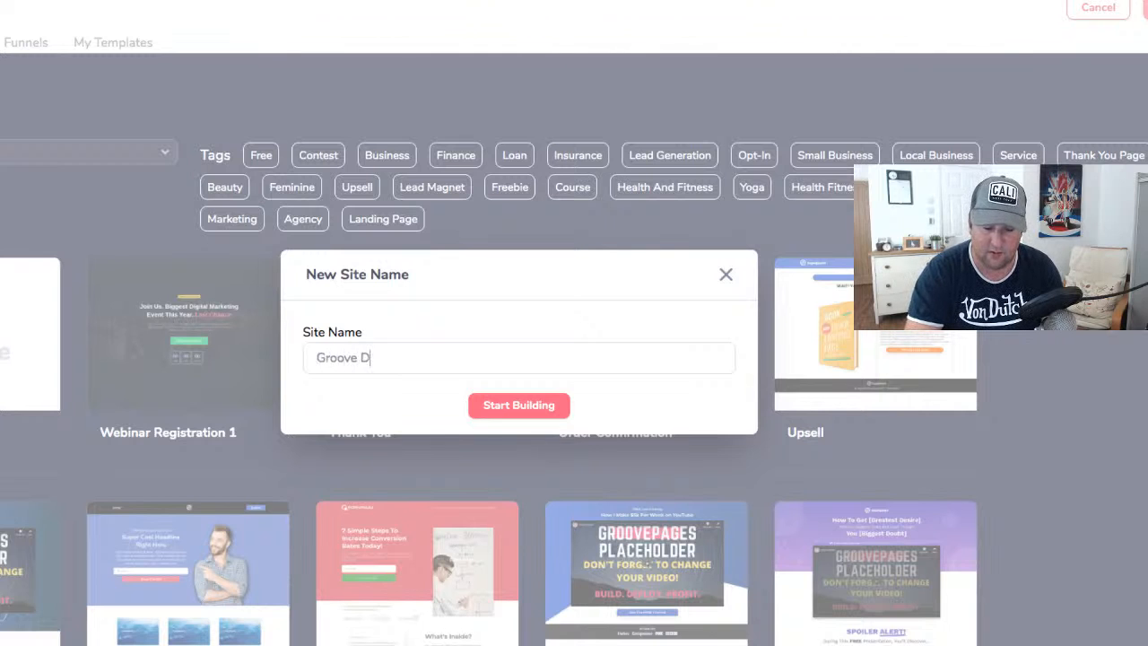
key("BackSpace")
key("BackSpace")
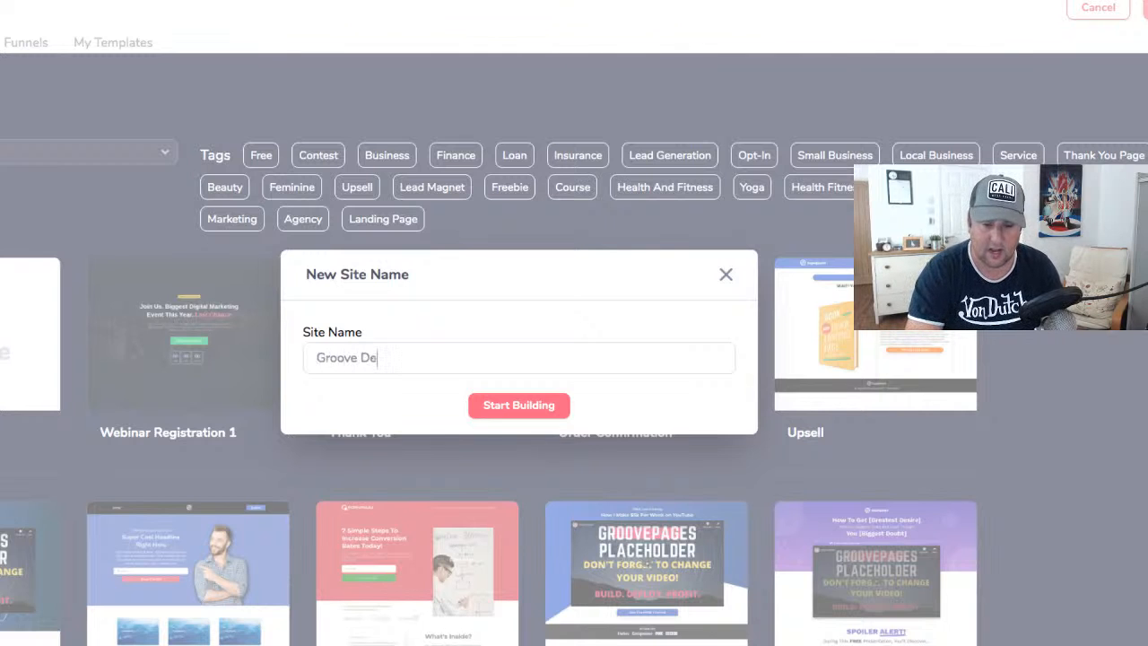
type("mo")
key("Return")
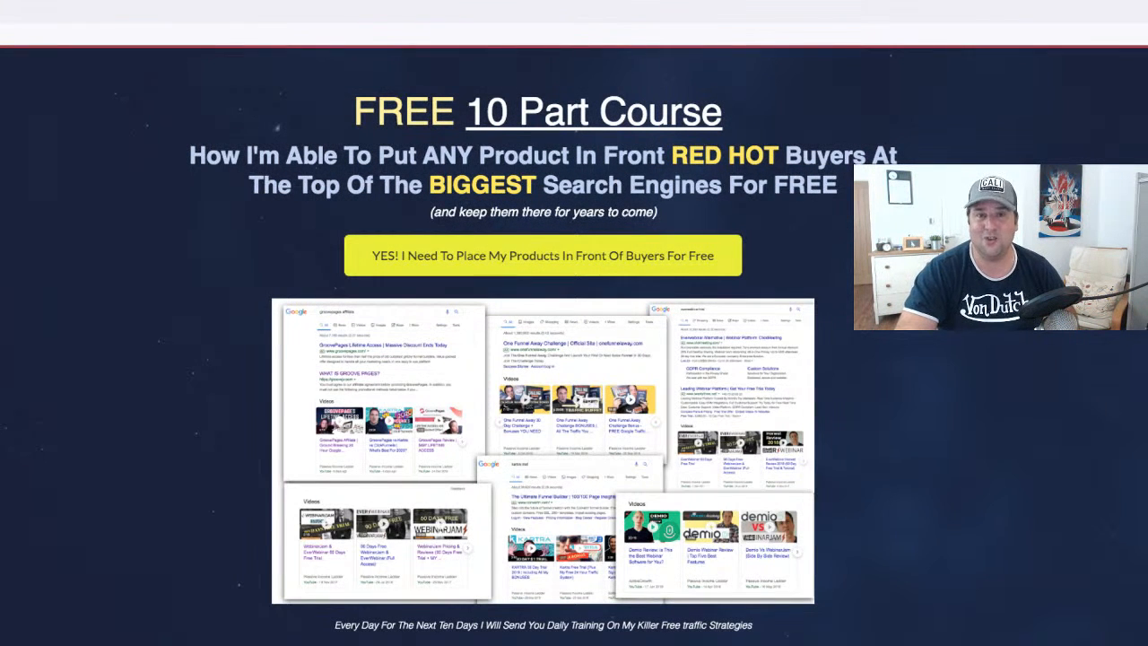
scroll(543, 359, "down", 1)
scroll(543, 358, "up", 1)
scroll(543, 359, "down", 1)
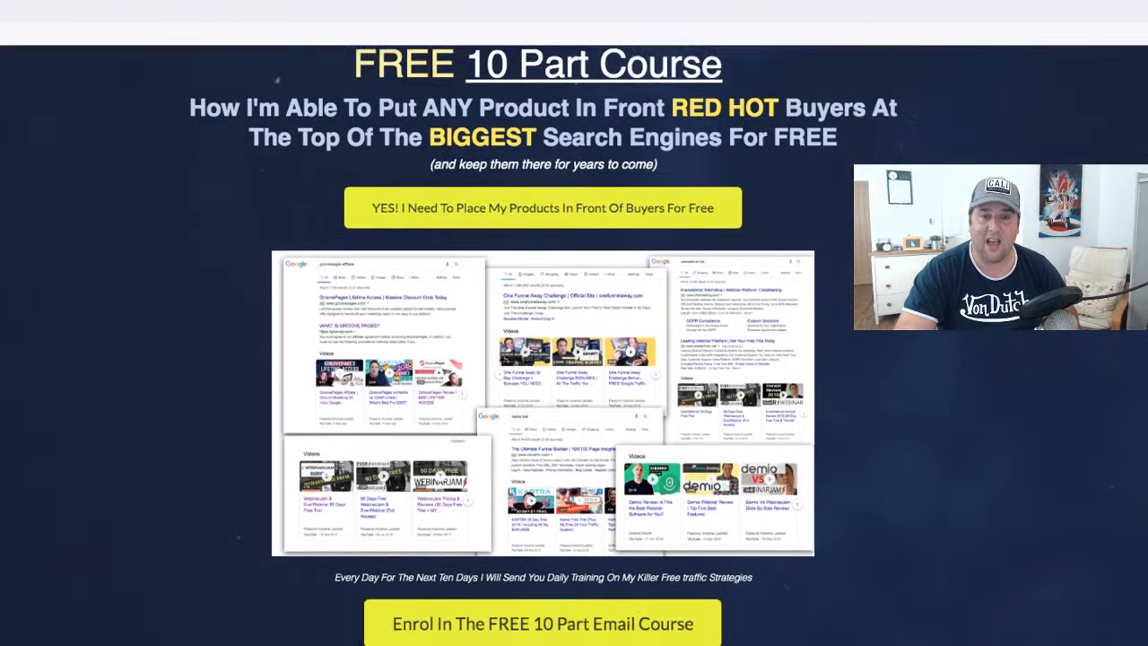
scroll(373, 342, "up", 1)
scroll(373, 350, "down", 1)
scroll(373, 349, "up", 1)
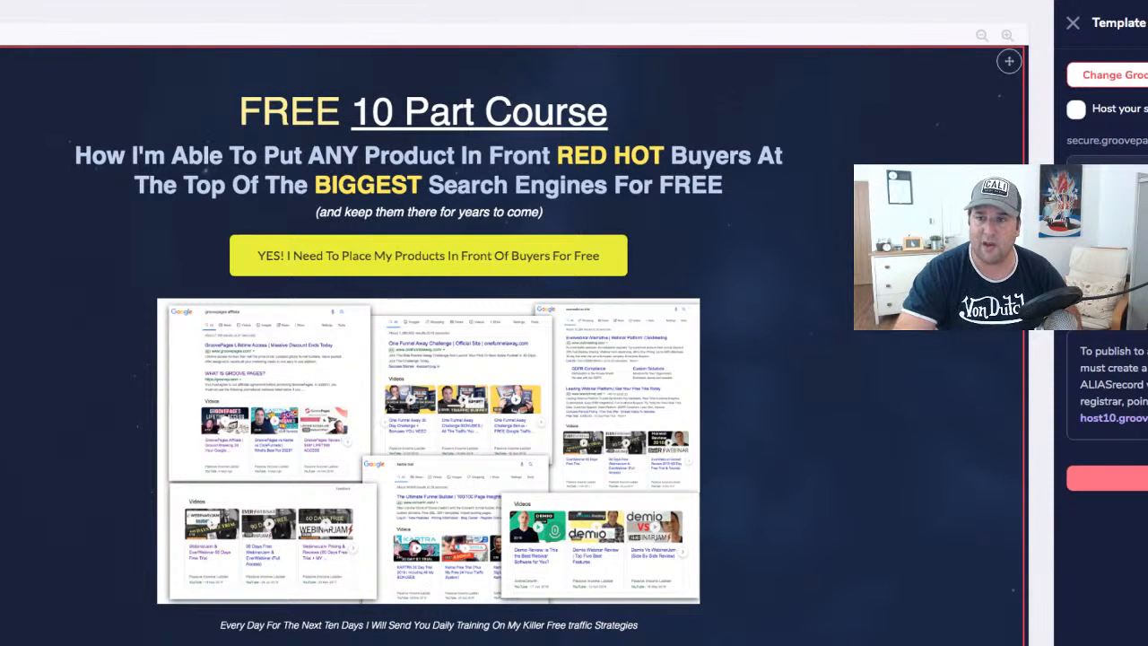
Enable the Host your site with us option for the Groove Demo site and check its secure.groovepages.com address
left_click_drag(1072, 141, 1147, 140)
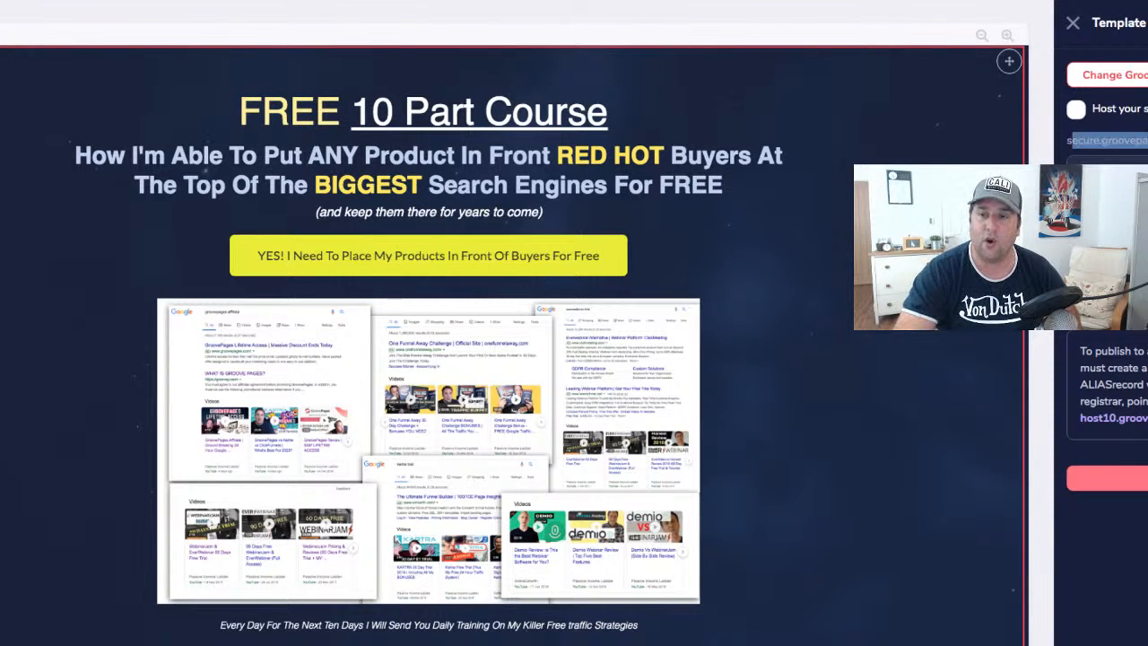
left_click(1139, 140)
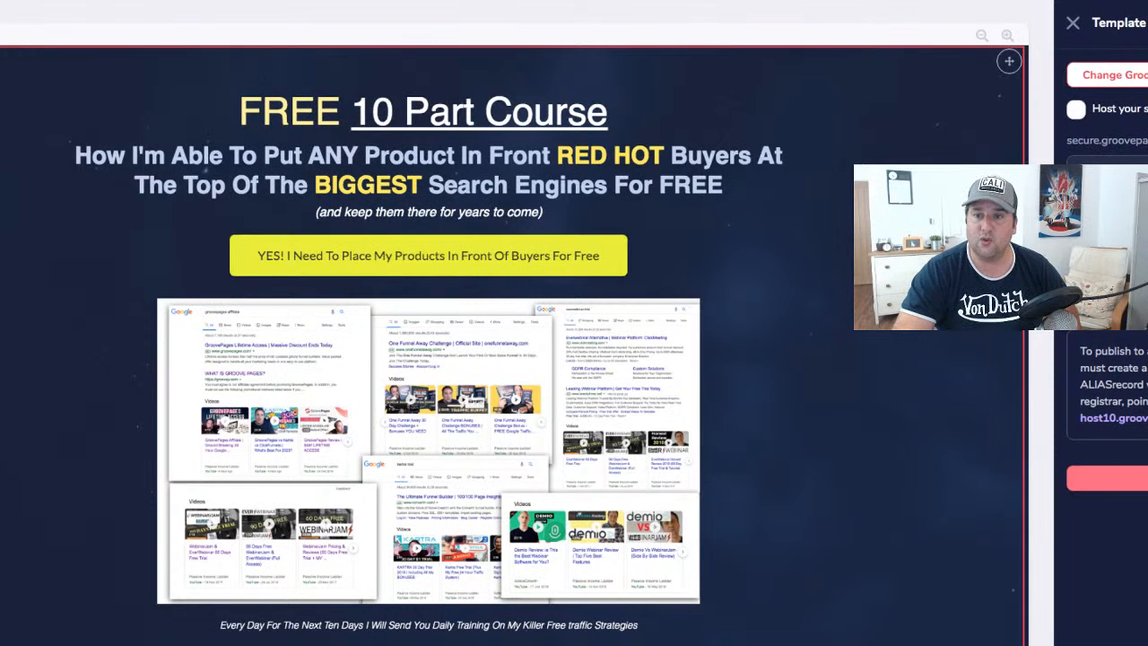
double_click(1084, 141)
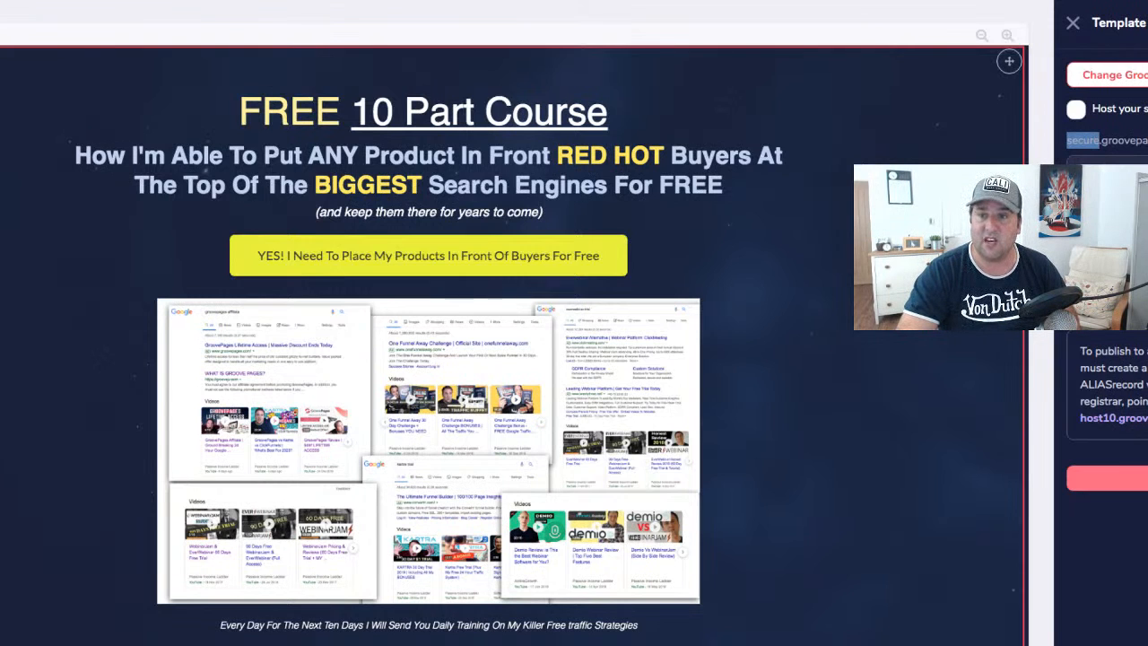
left_click(1096, 141)
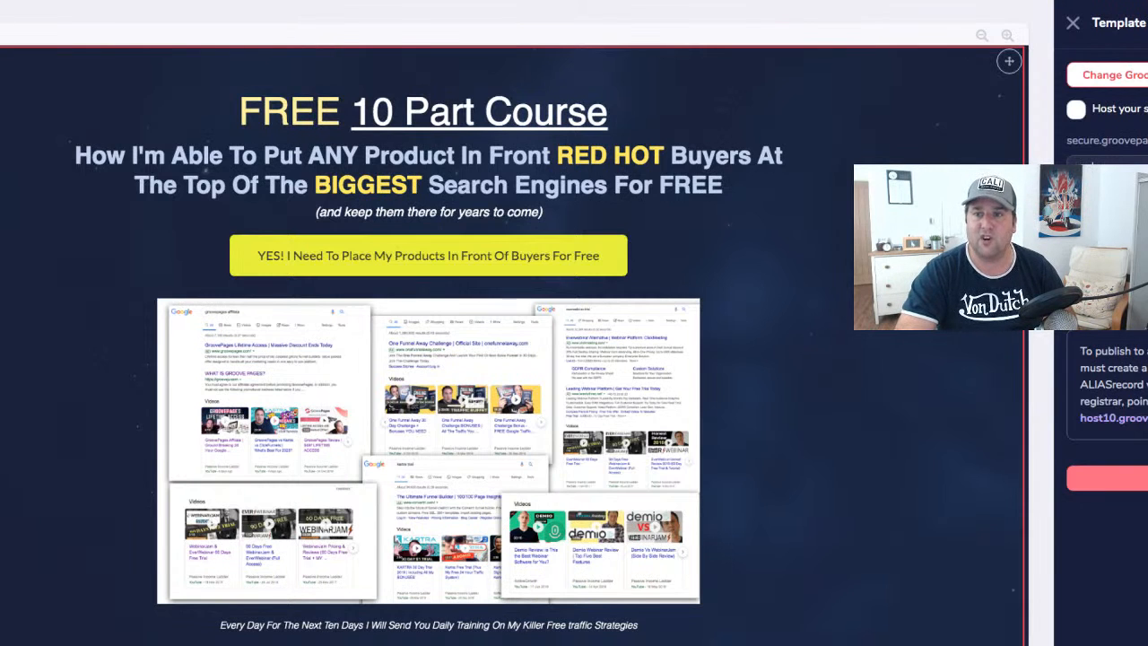
left_click(1076, 110)
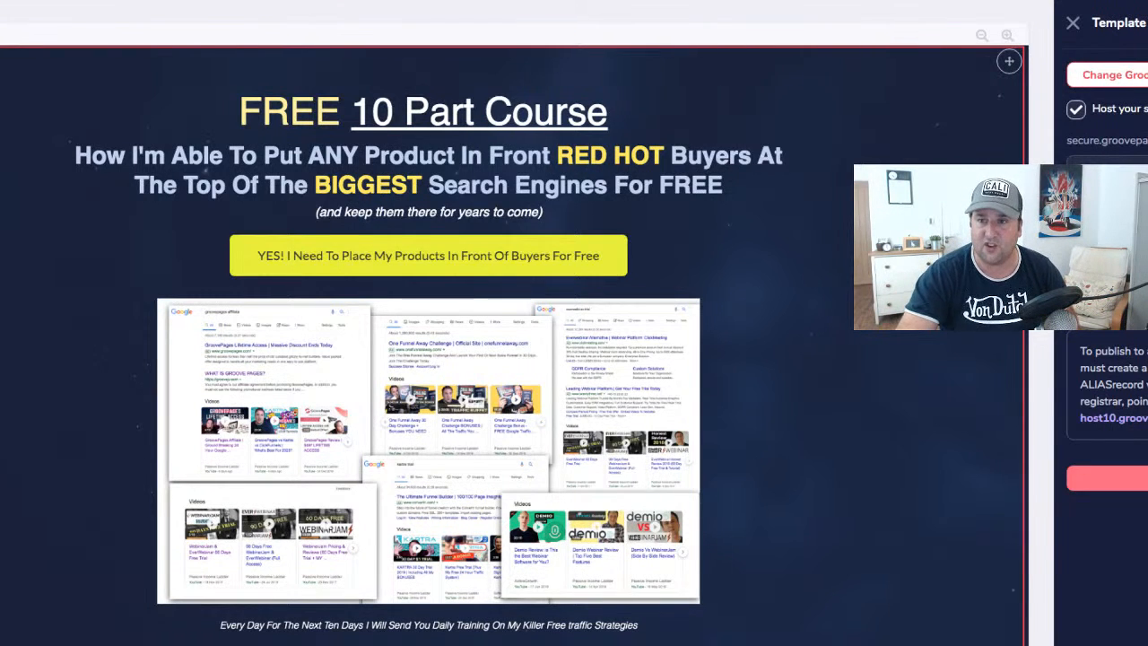
left_click_drag(1072, 141, 1147, 140)
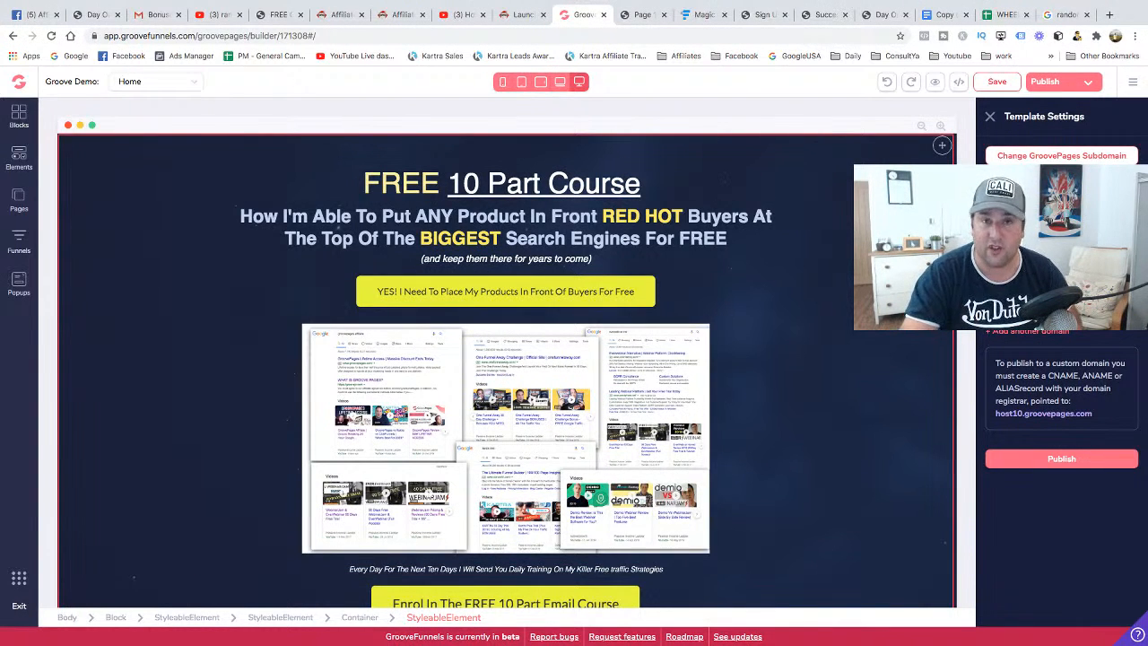
Return to the GroovePages site list and delete the blank My new site beside ATS Stuff
left_click(19, 81)
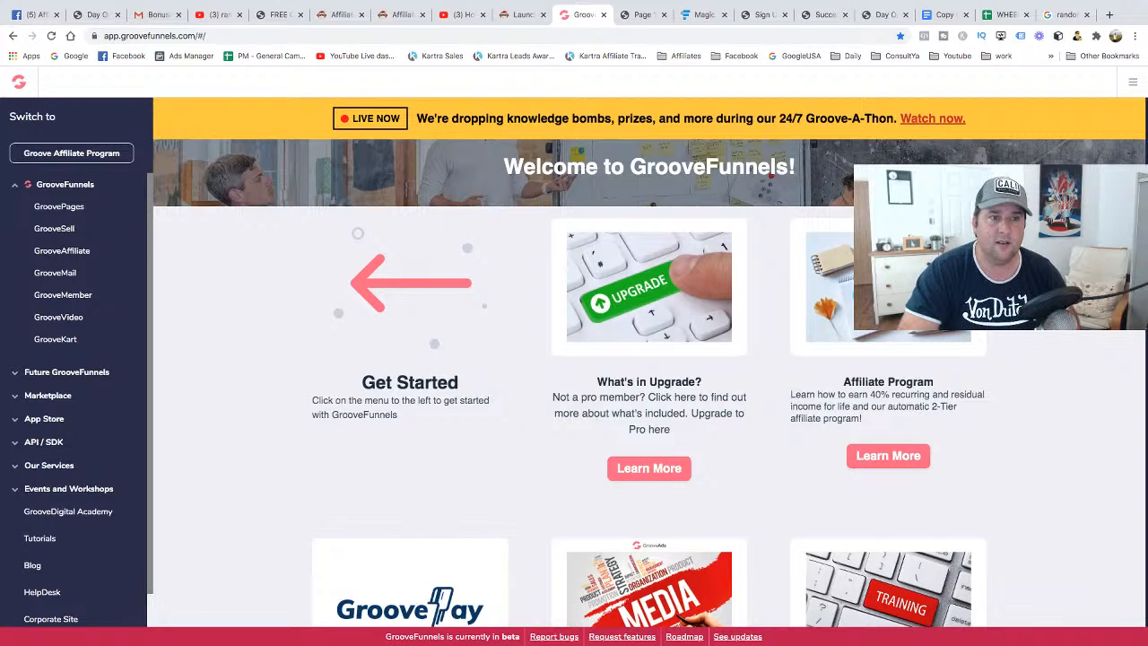
left_click(59, 206)
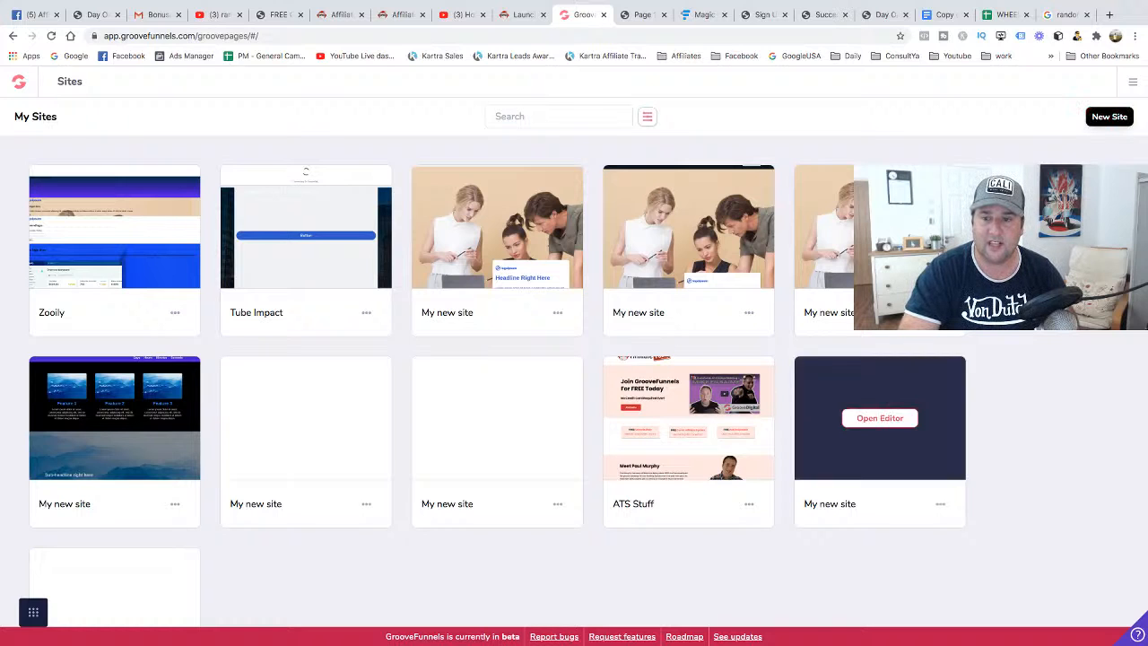
left_click(940, 503)
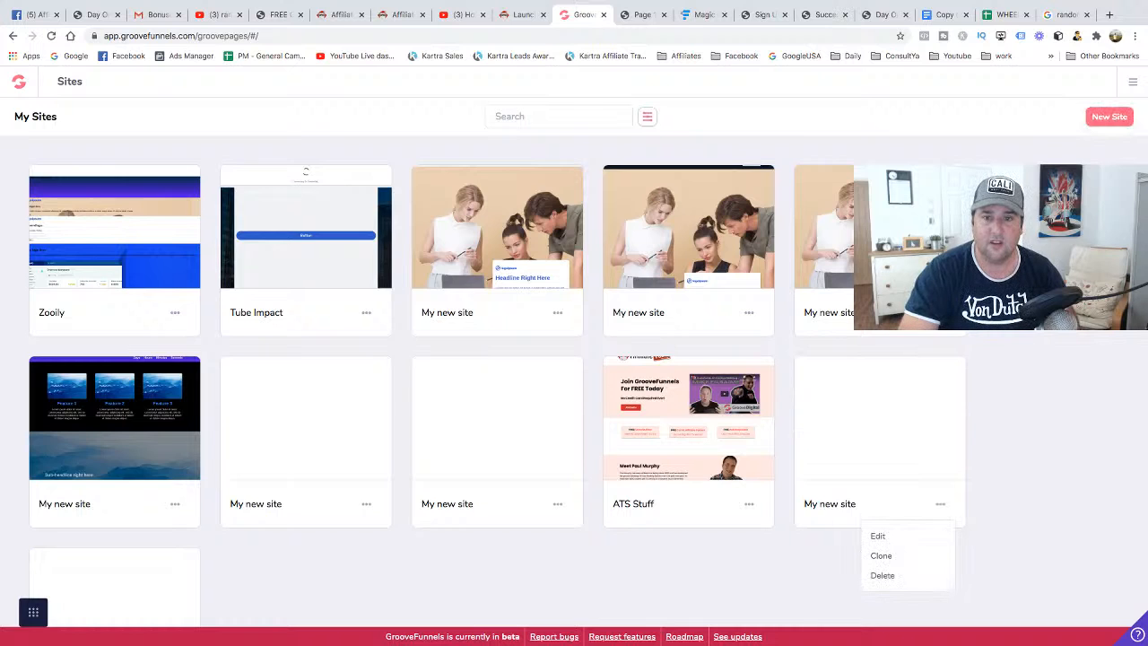
left_click(882, 575)
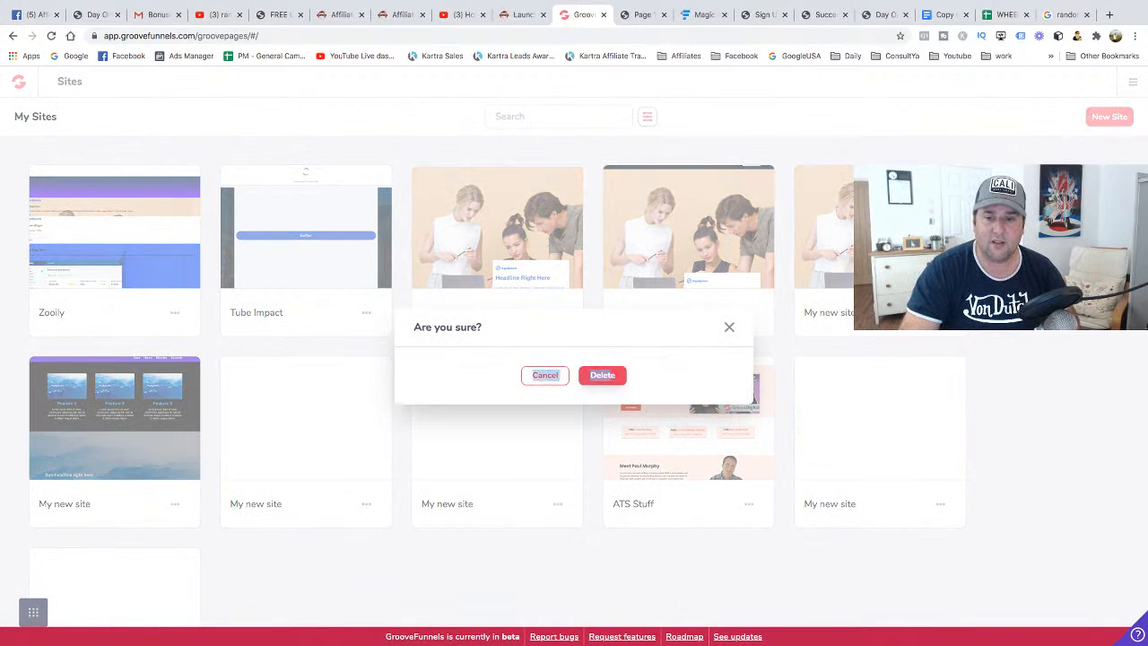
left_click(602, 375)
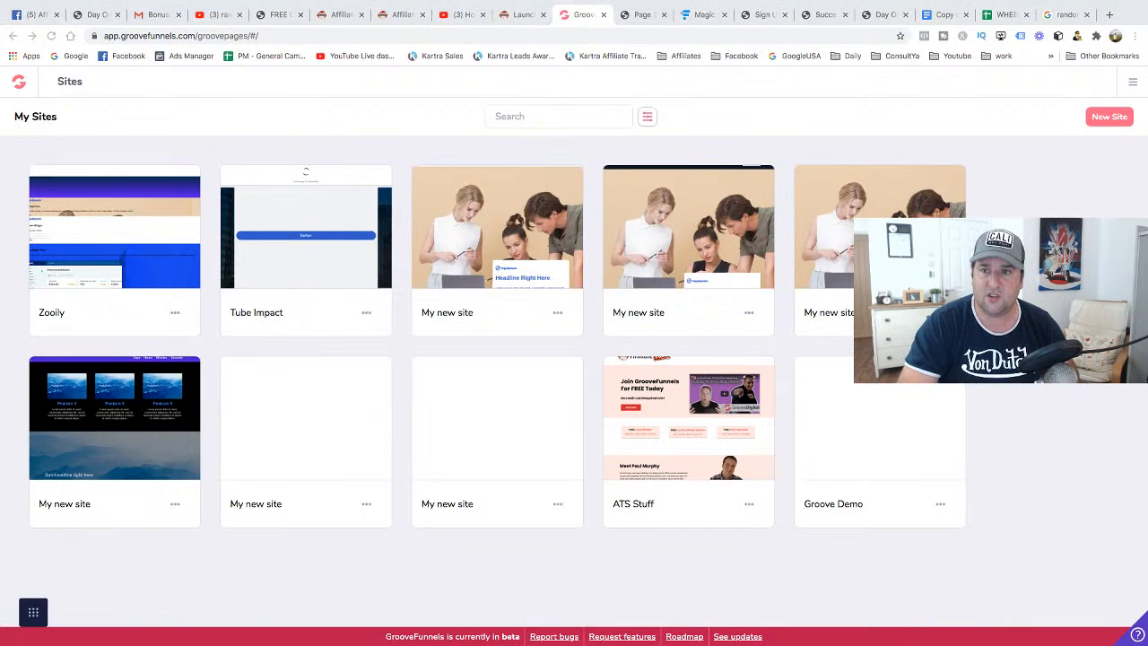
Create a new blank single-page site named gf-demo2 and start building it
left_click(1109, 117)
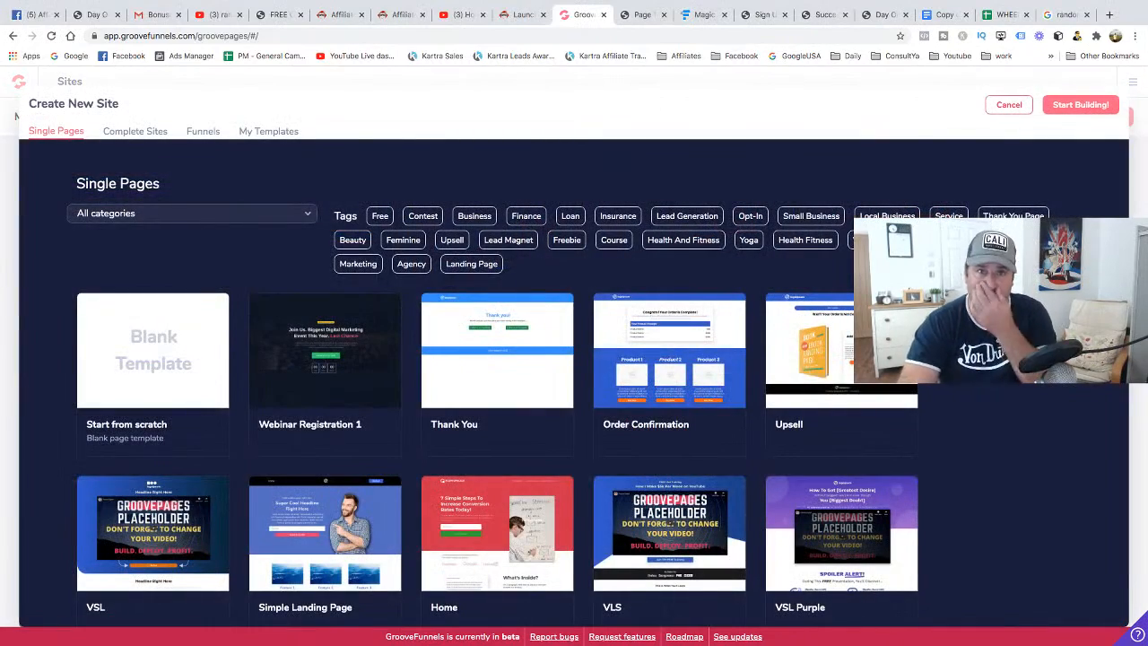
left_click(1081, 105)
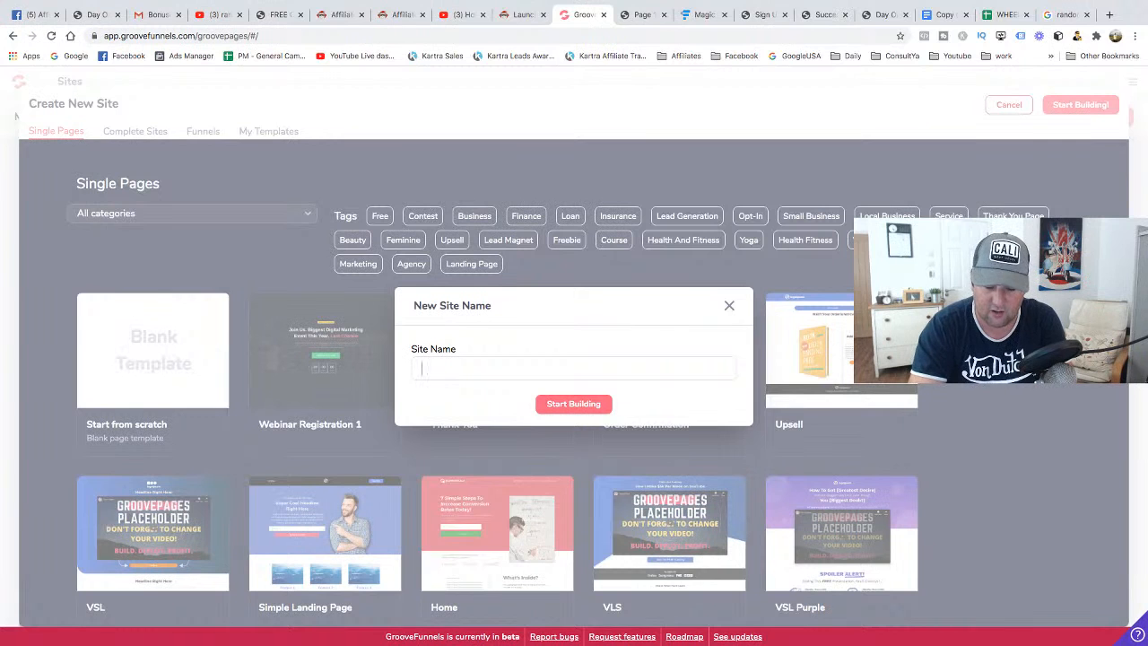
type("gf-")
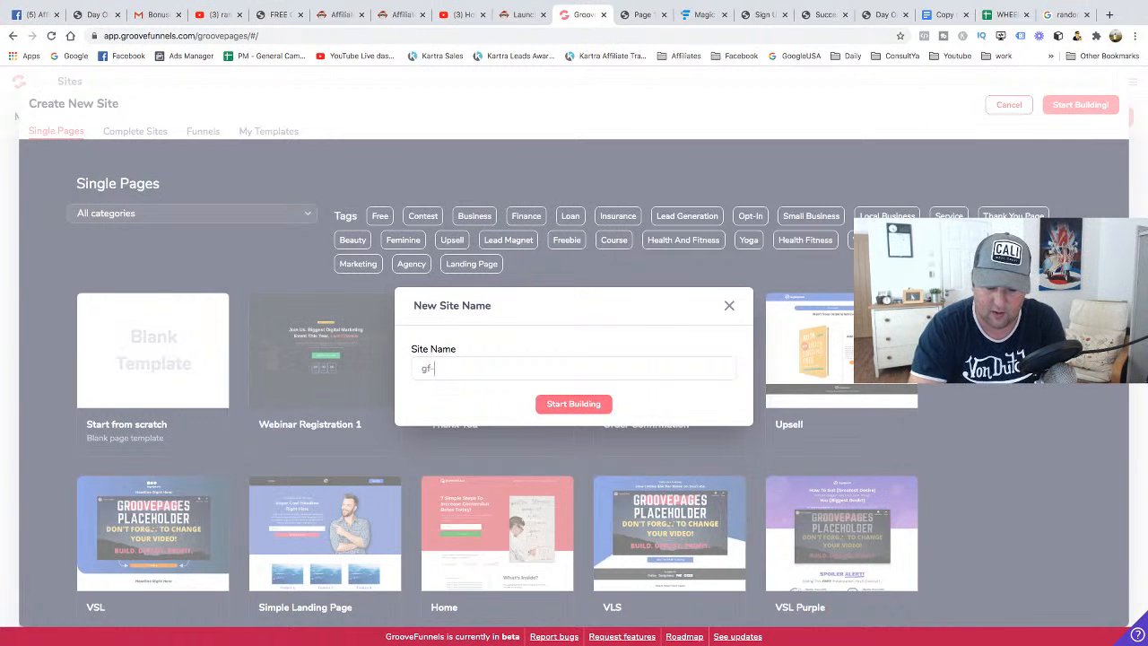
type("dem2")
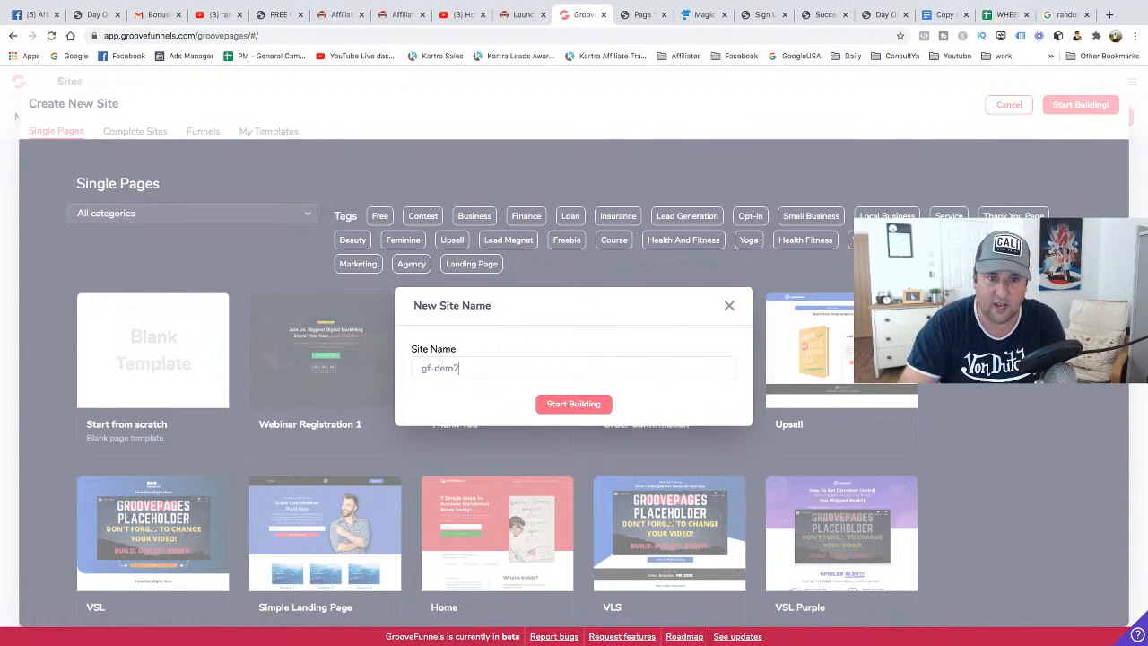
left_click(458, 368)
type("o")
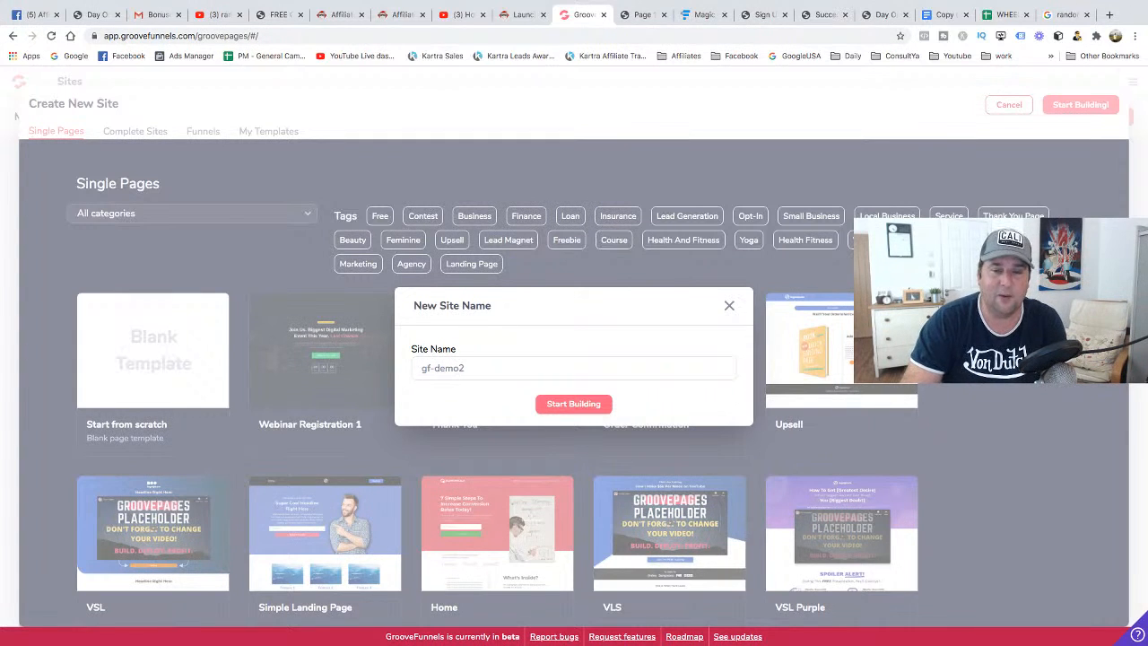
left_click(573, 404)
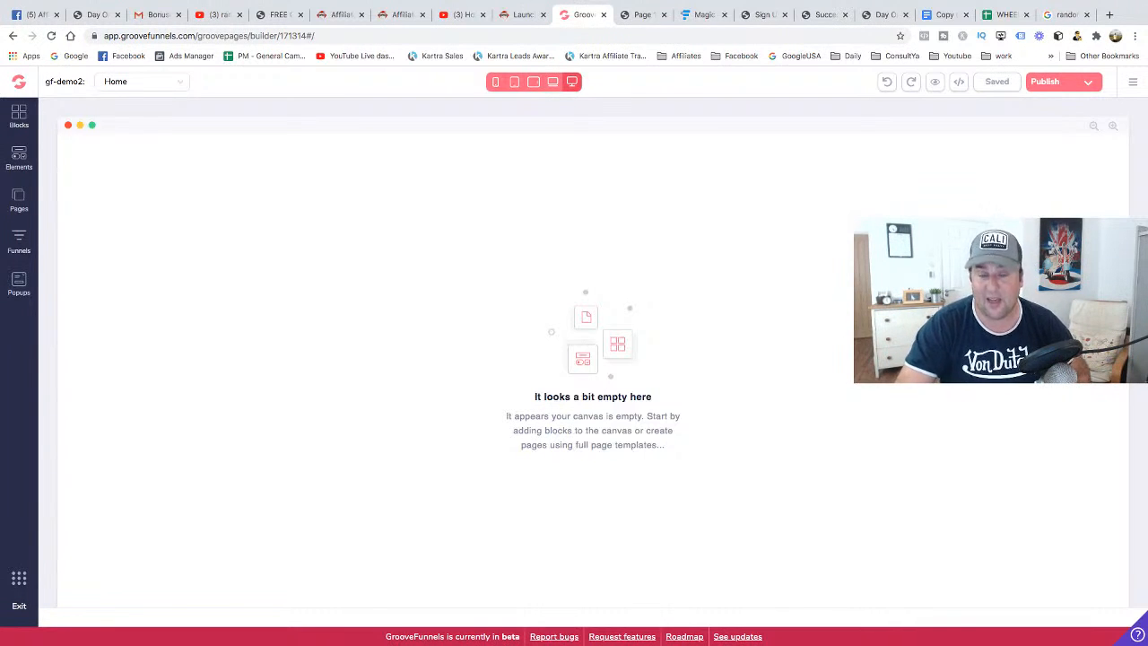
Insert the copied FREE 10 Part Course source code into the gf-demo2 home page and save it
left_click(958, 81)
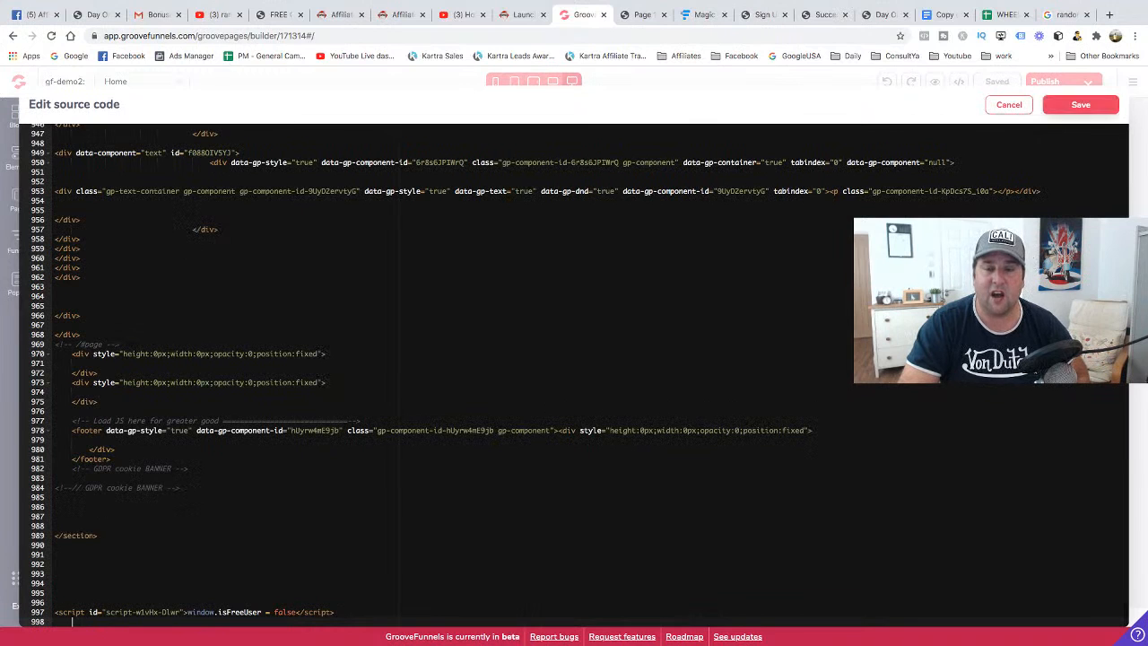
left_click(1081, 105)
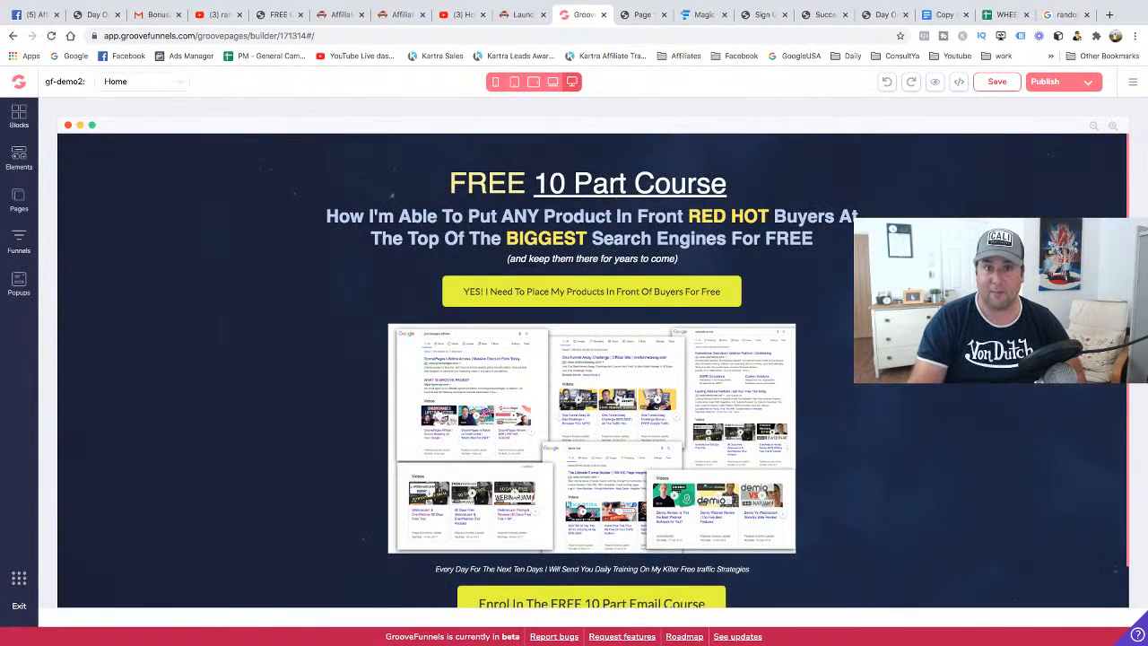
scroll(592, 403, "down", 1)
scroll(592, 404, "up", 2)
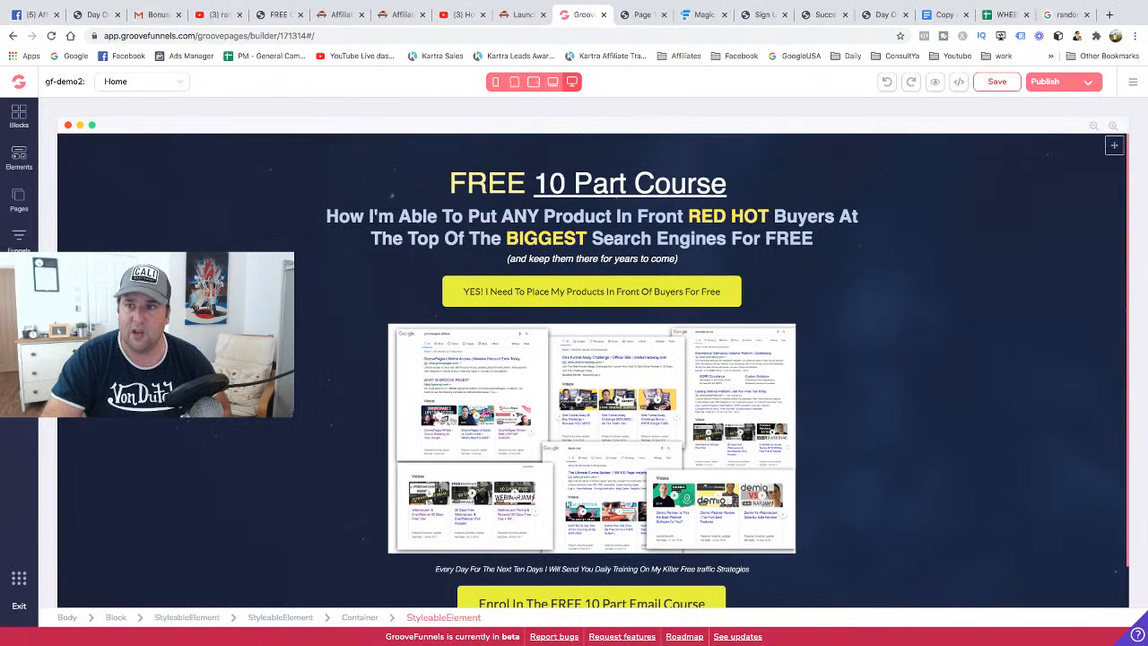
Set the name of the gf-demo2 site's hosted GroovePages address to pmdemo and publish the site
left_click(1045, 82)
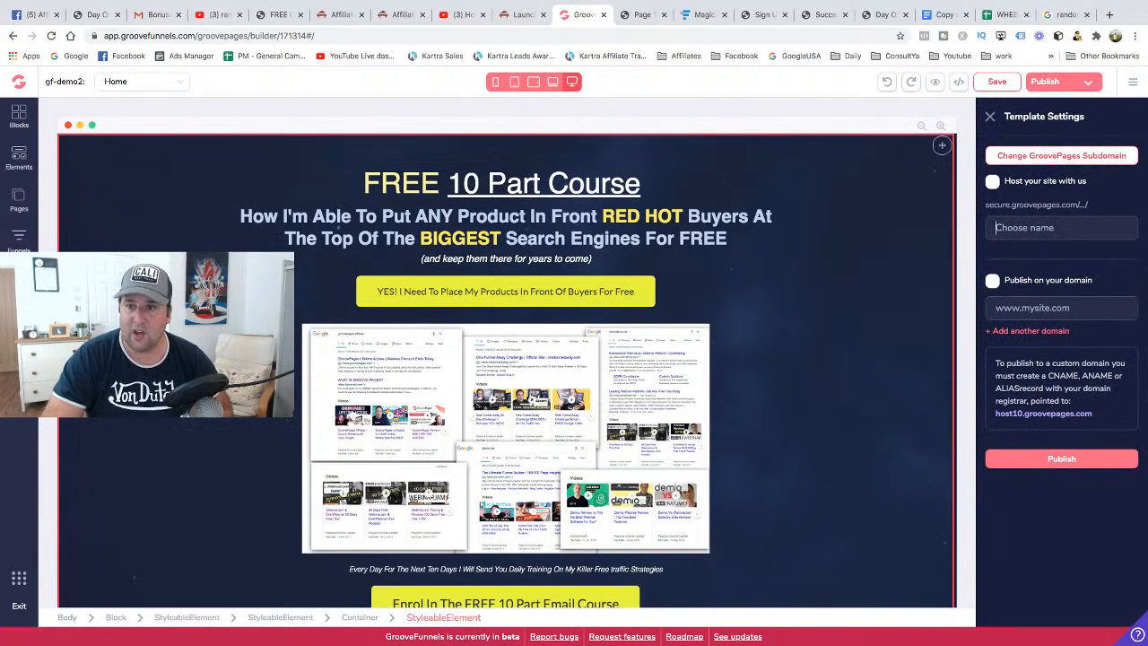
left_click_drag(986, 205, 1012, 205)
left_click(988, 205)
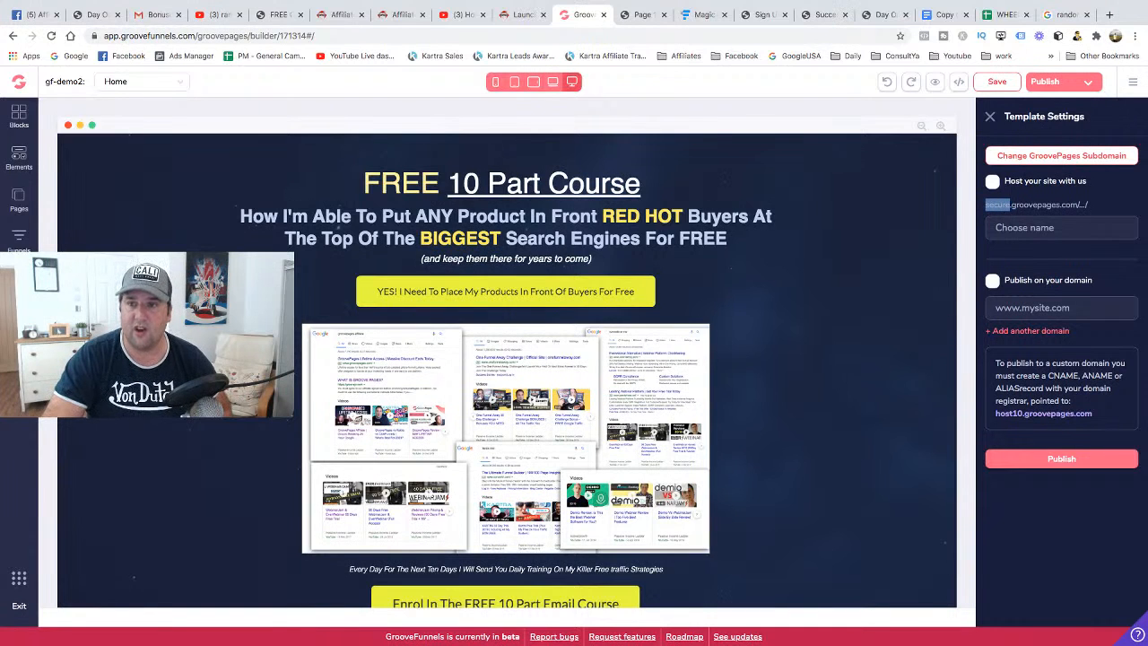
left_click(1025, 228)
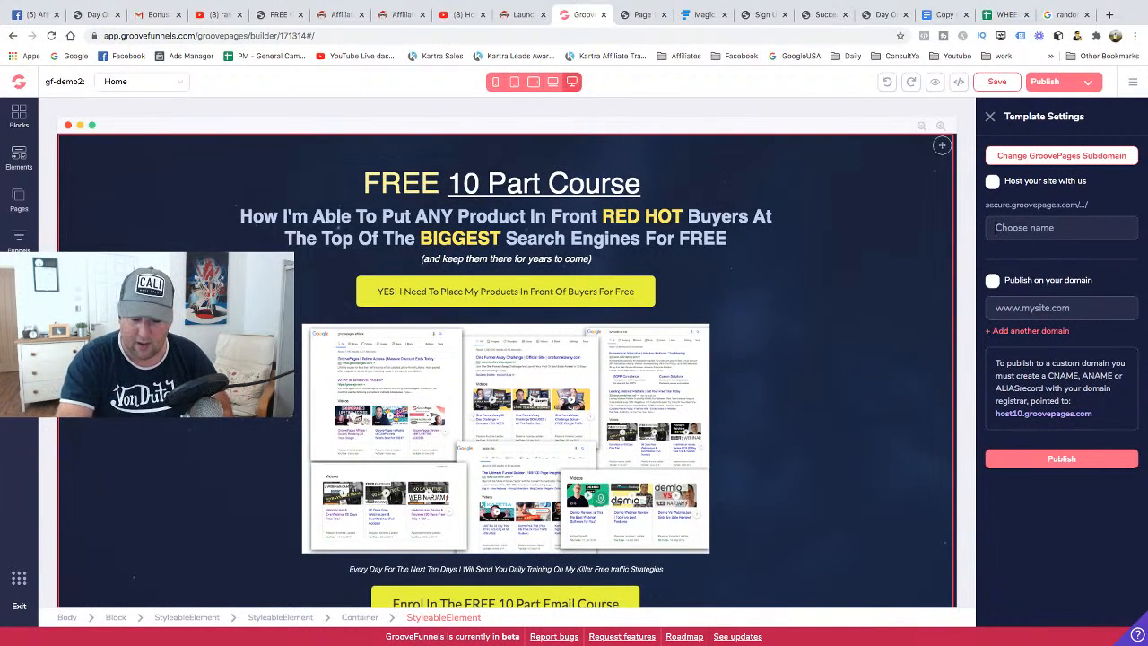
type("demo")
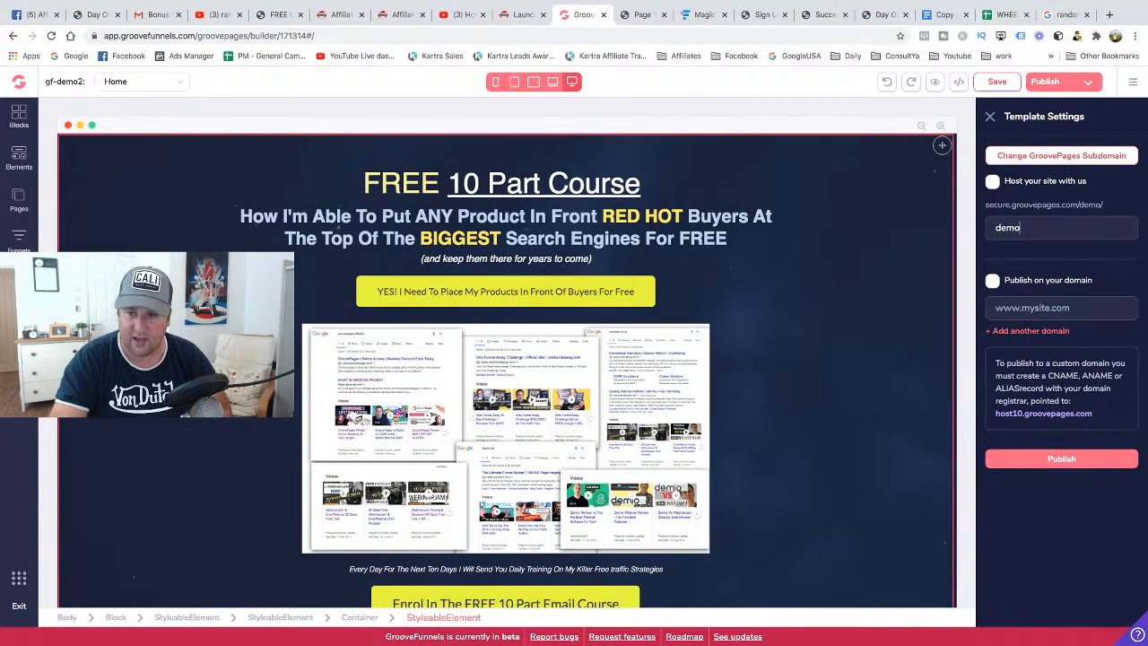
key("BackSpace")
key("BackSpace")
type("pm")
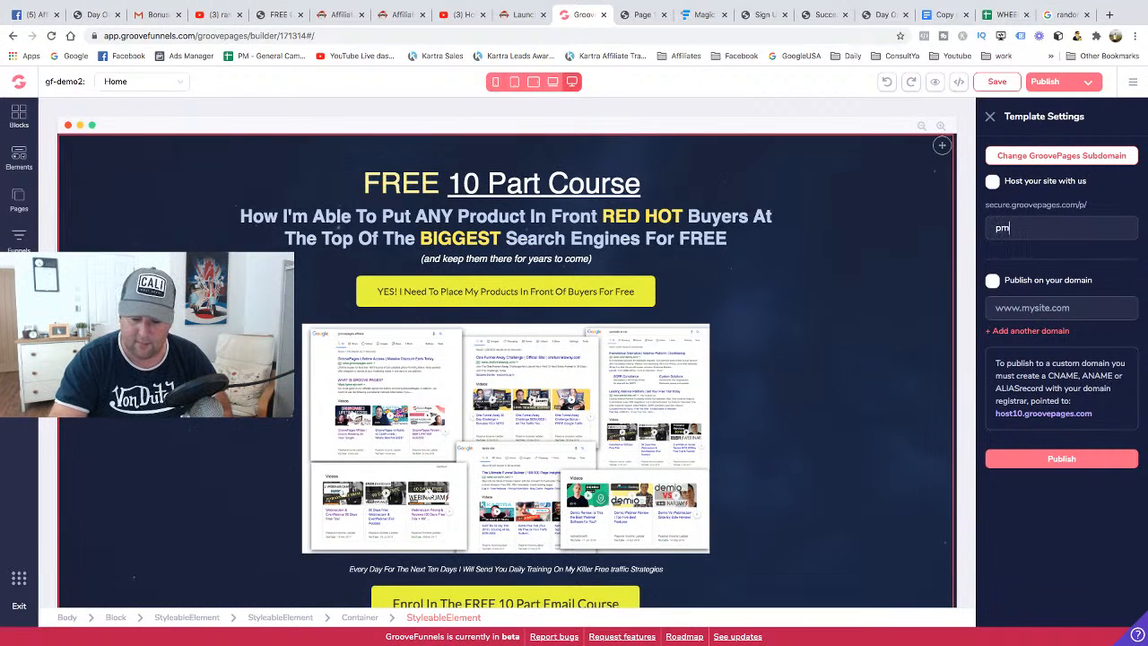
type("demo")
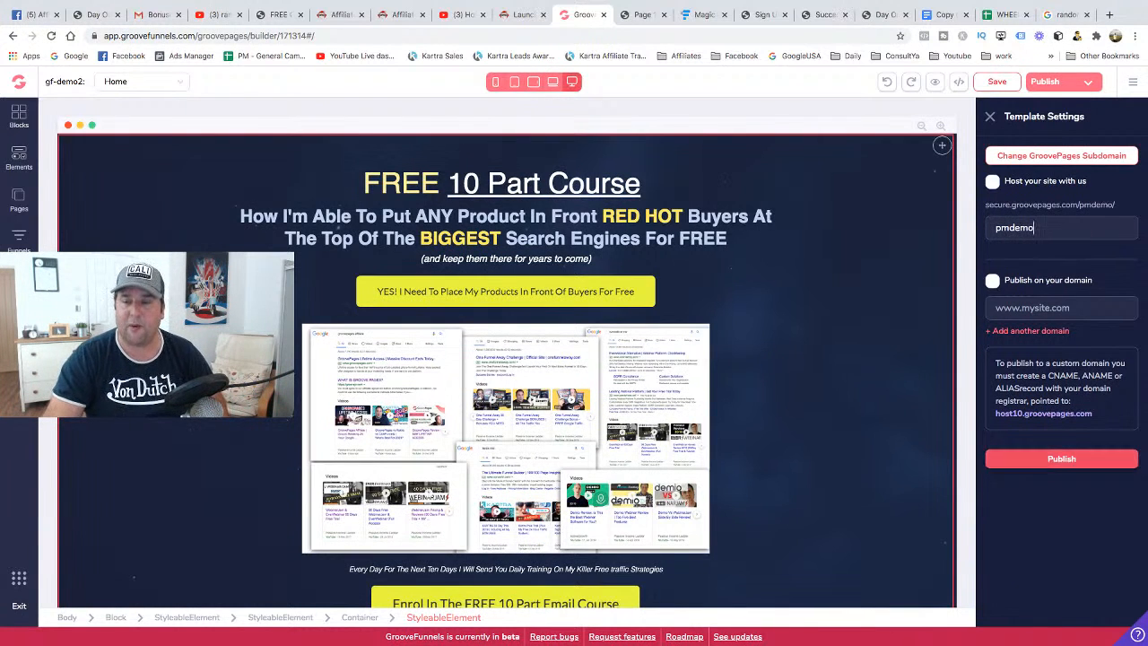
left_click(1063, 458)
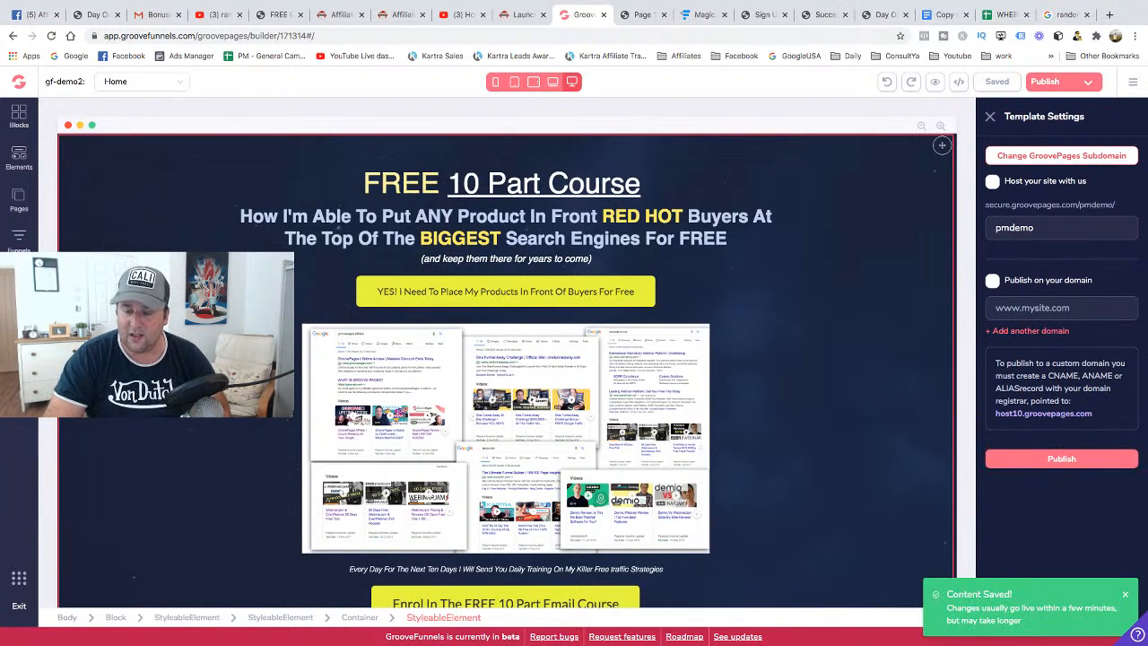
Check the secure.groovepages.com/pmdemo/ address, enable the Host your site with us option and publish again
key("ctrl+plus")
key("ctrl+plus")
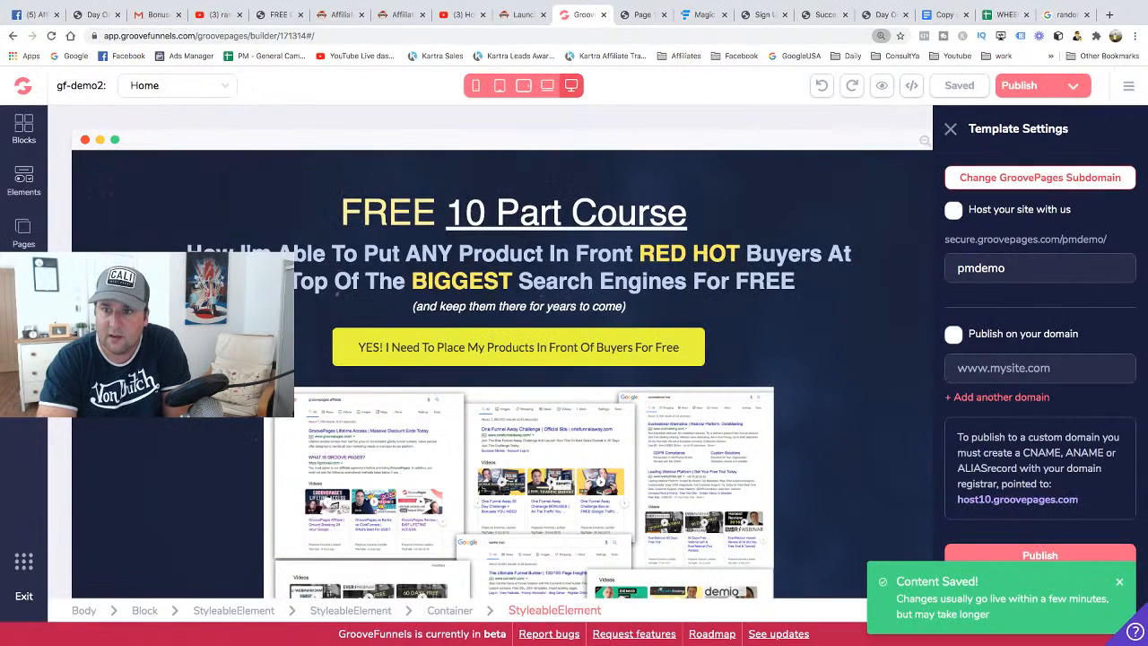
key("ctrl+plus")
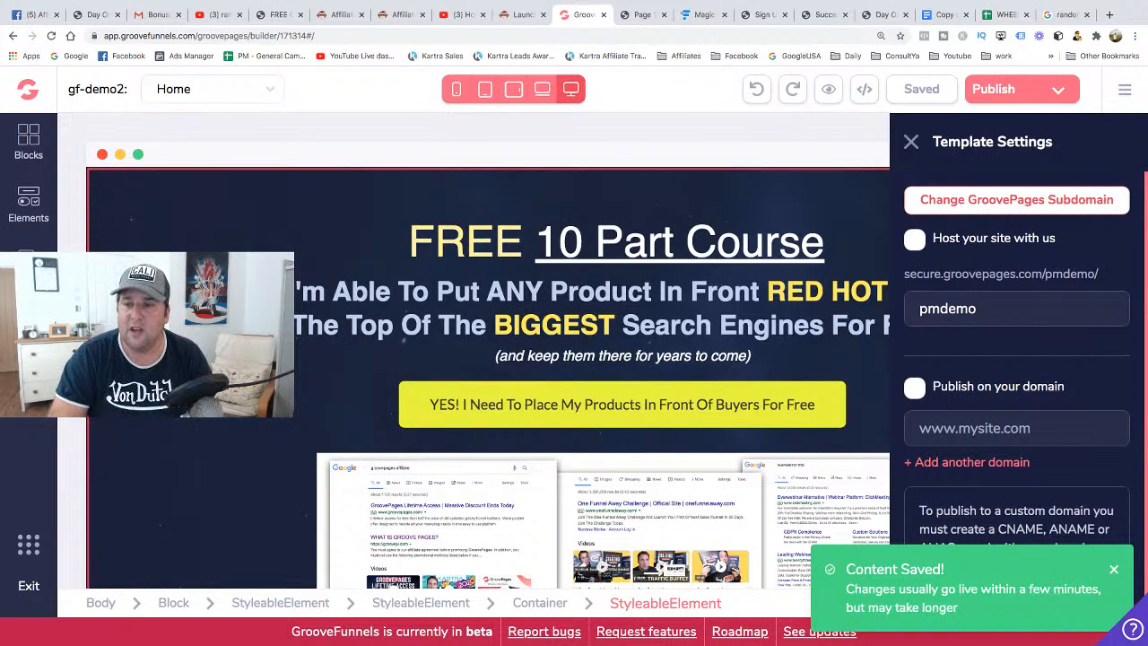
left_click_drag(1098, 274, 904, 273)
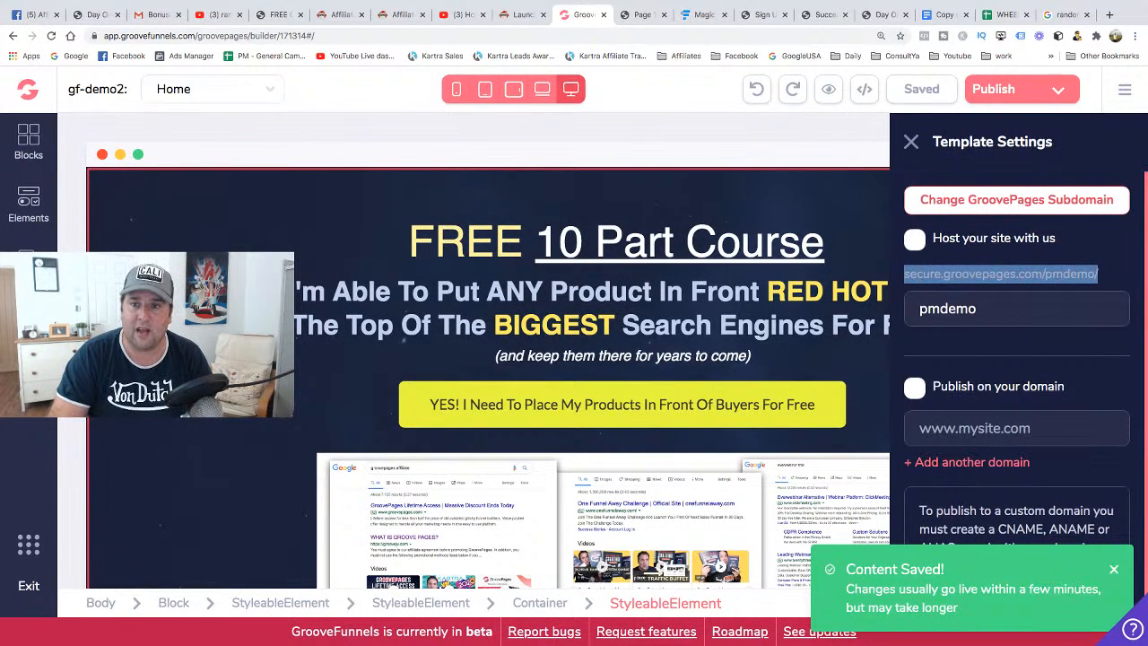
left_click(1002, 274)
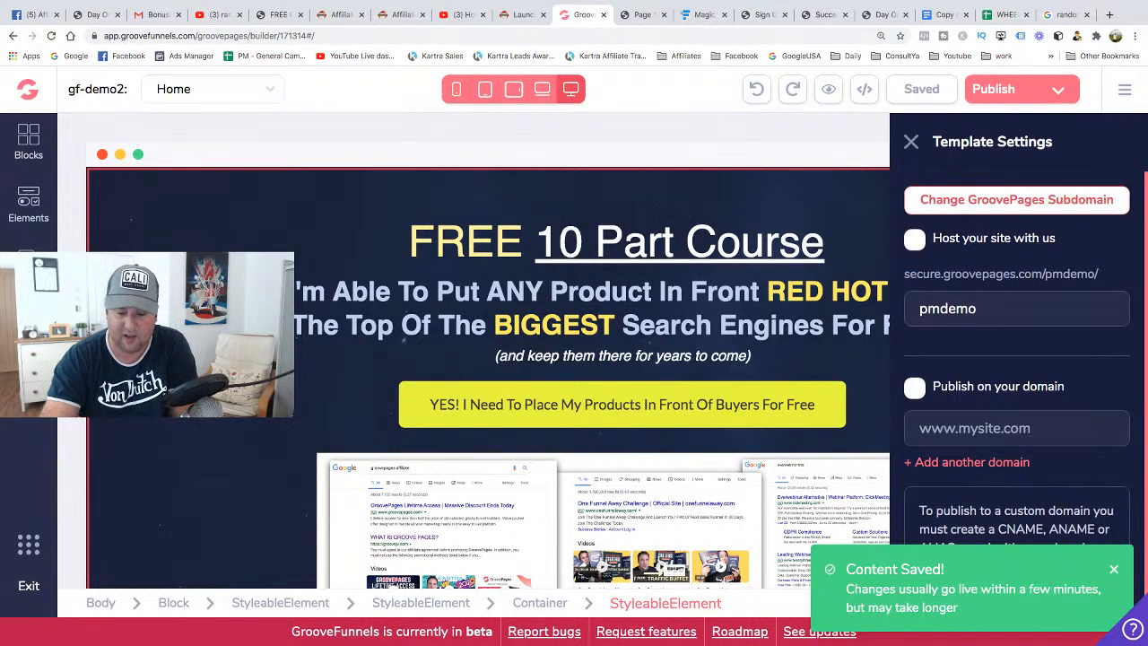
key("ctrl+minus")
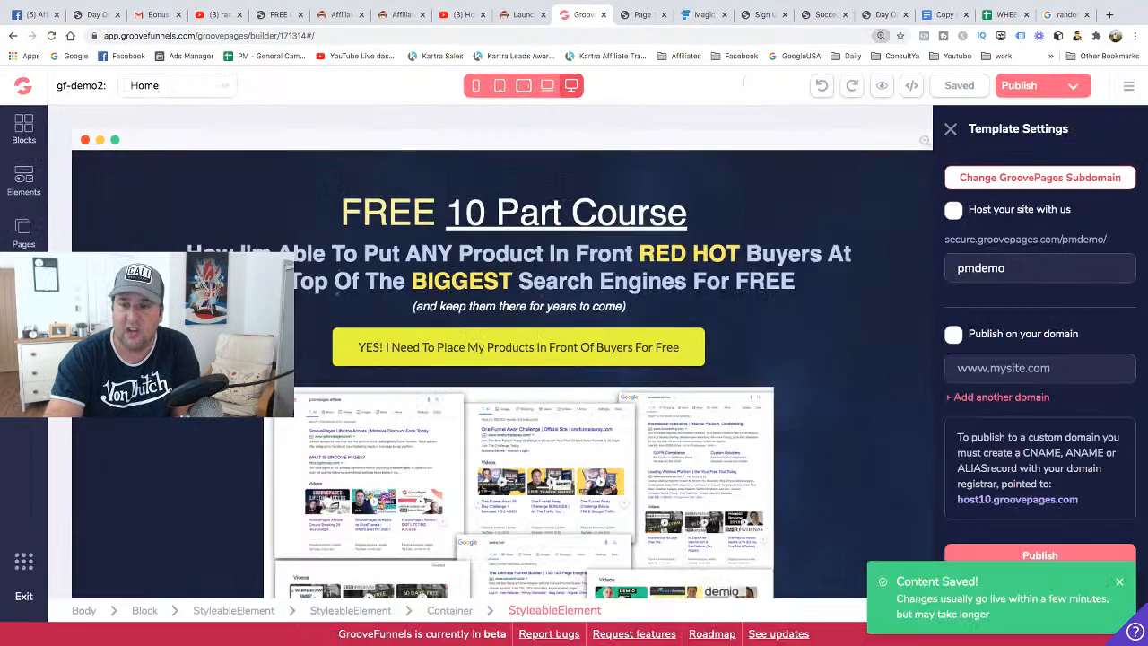
key("ctrl+minus")
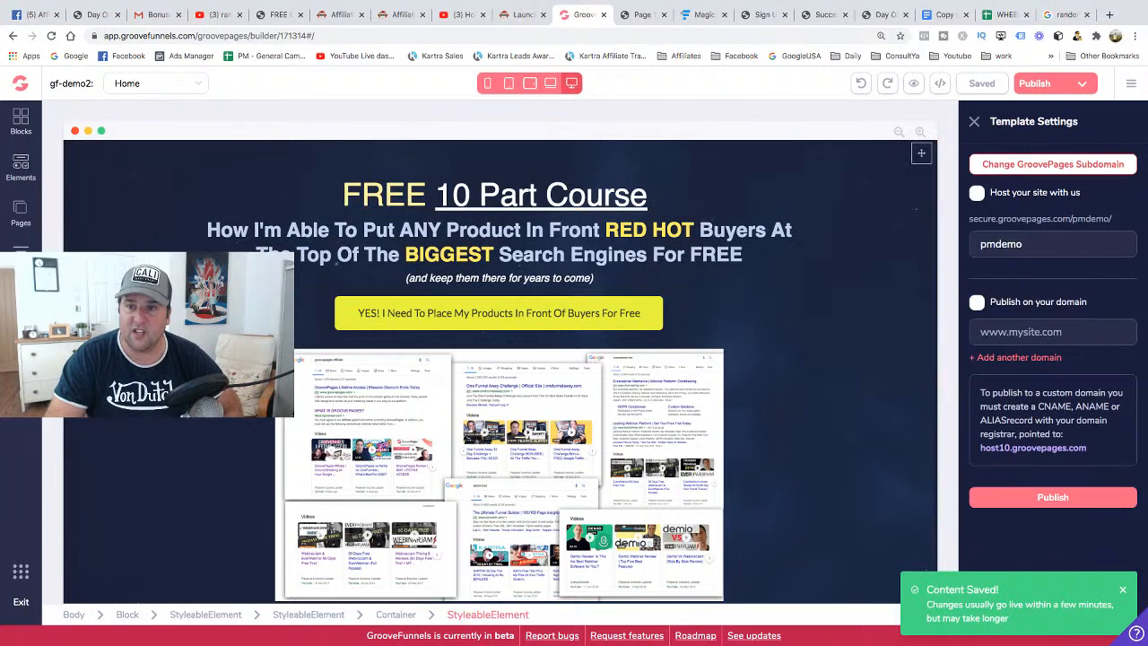
left_click(977, 193)
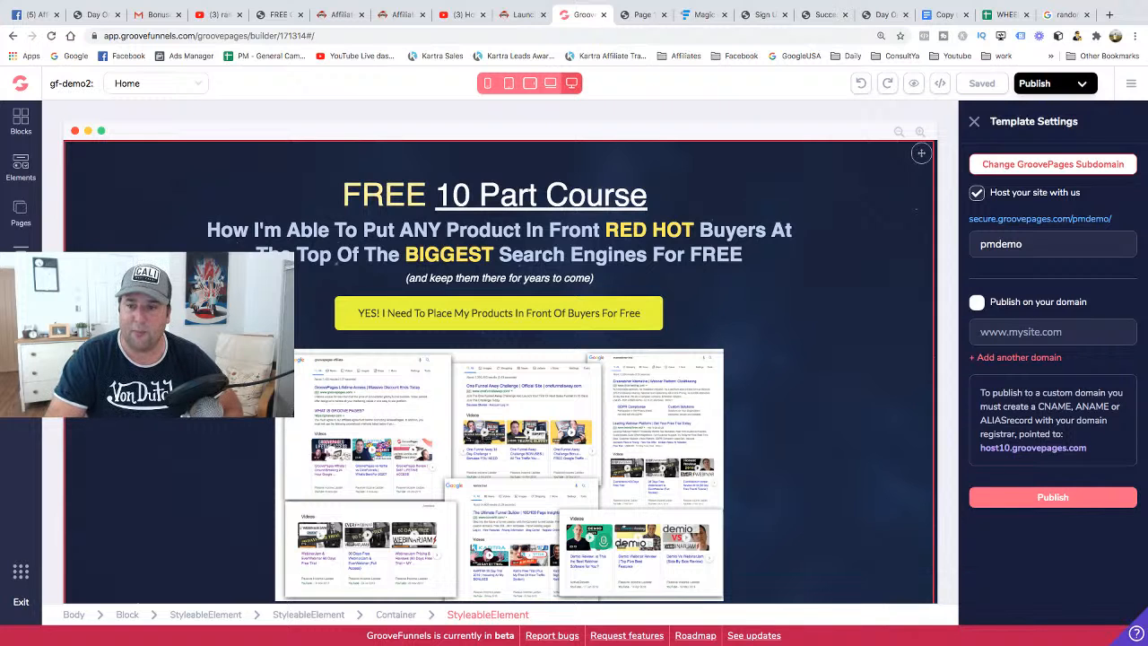
left_click(1053, 497)
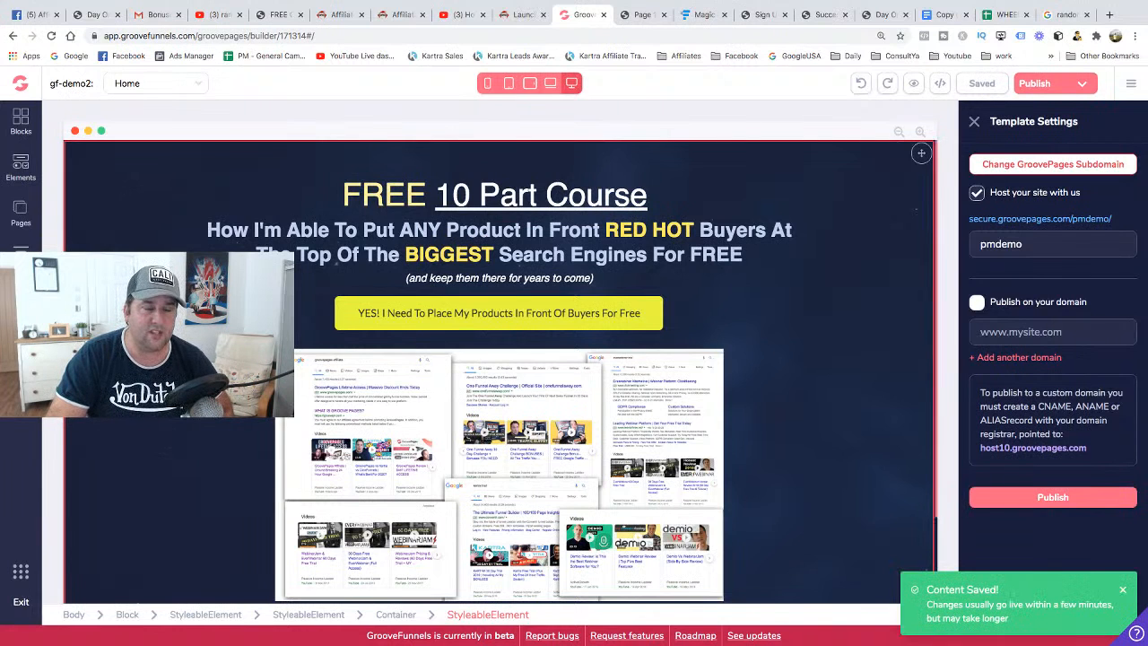
Open the Home page's settings and begin editing its page title
left_click(21, 213)
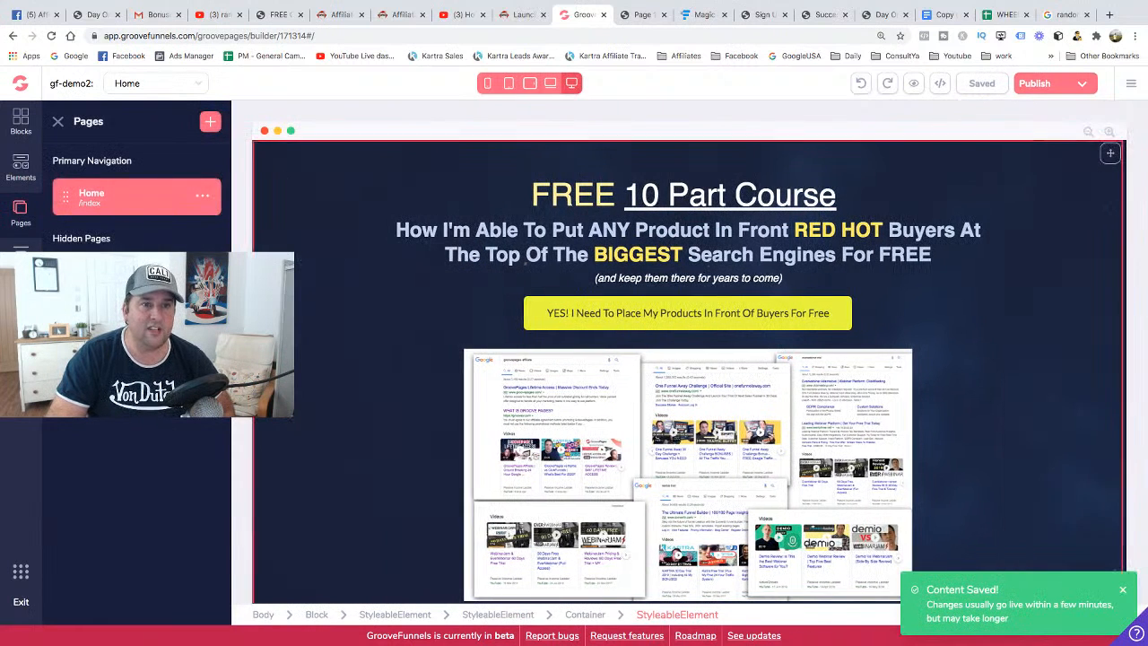
left_click(202, 196)
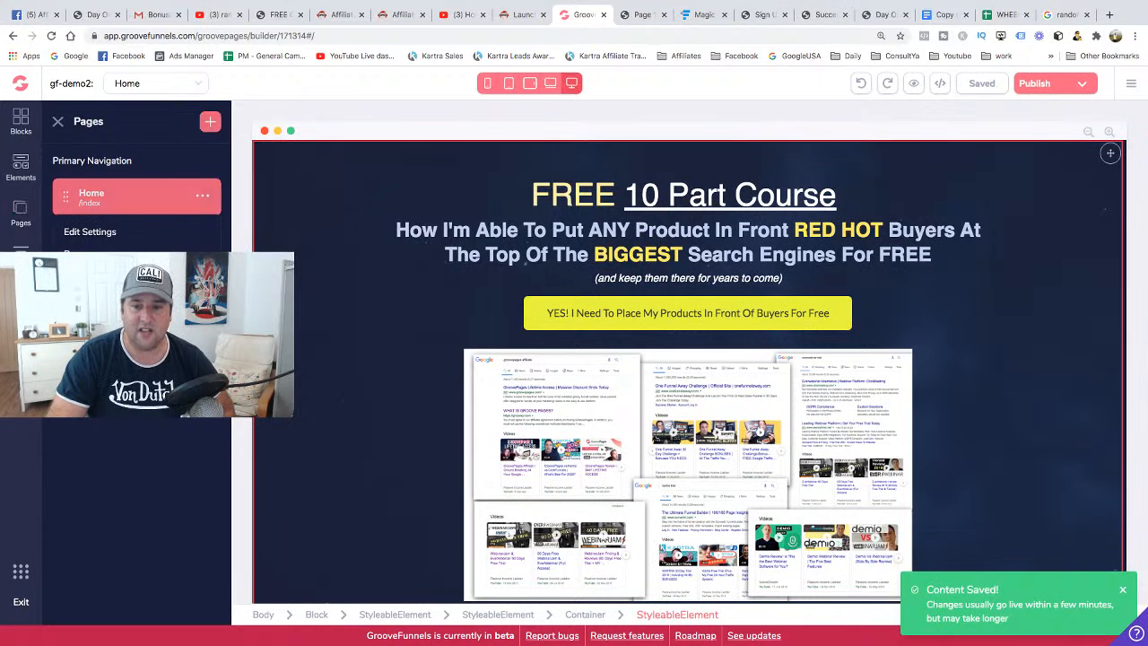
left_click(90, 231)
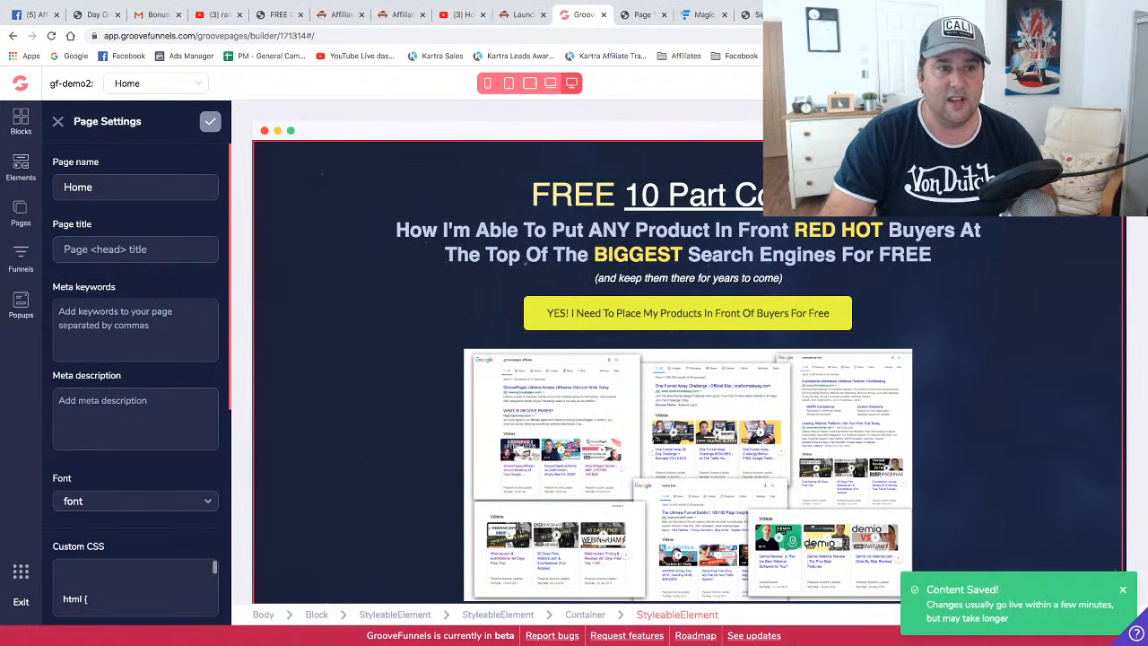
scroll(135, 188, "down", 1)
left_click(134, 164)
left_click(135, 219)
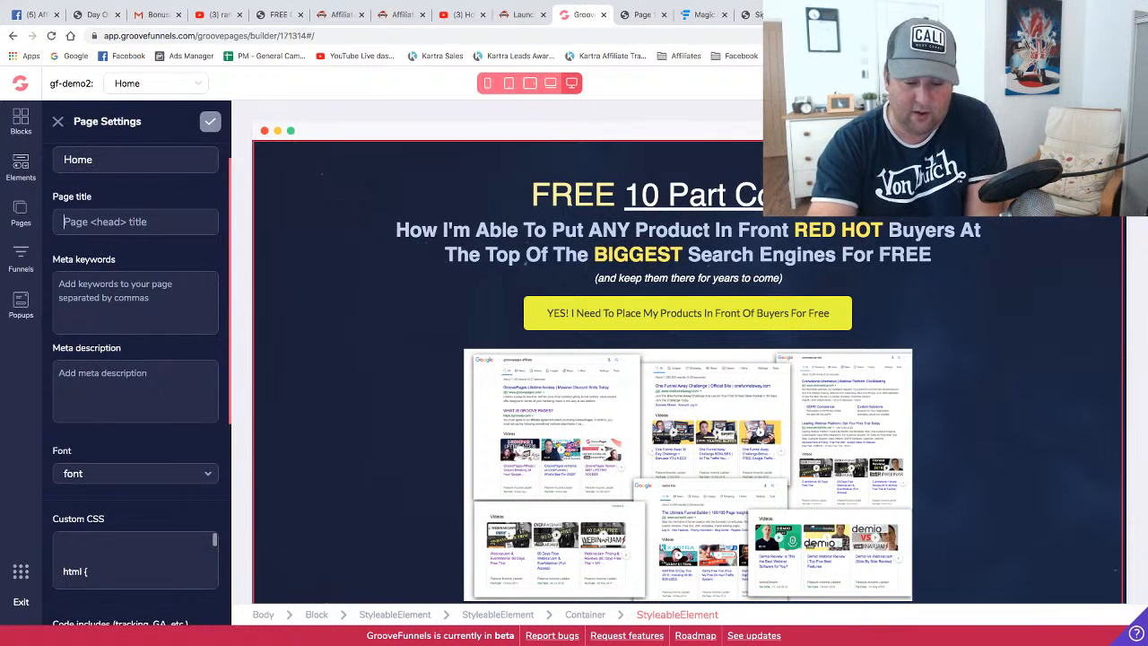
type("Get")
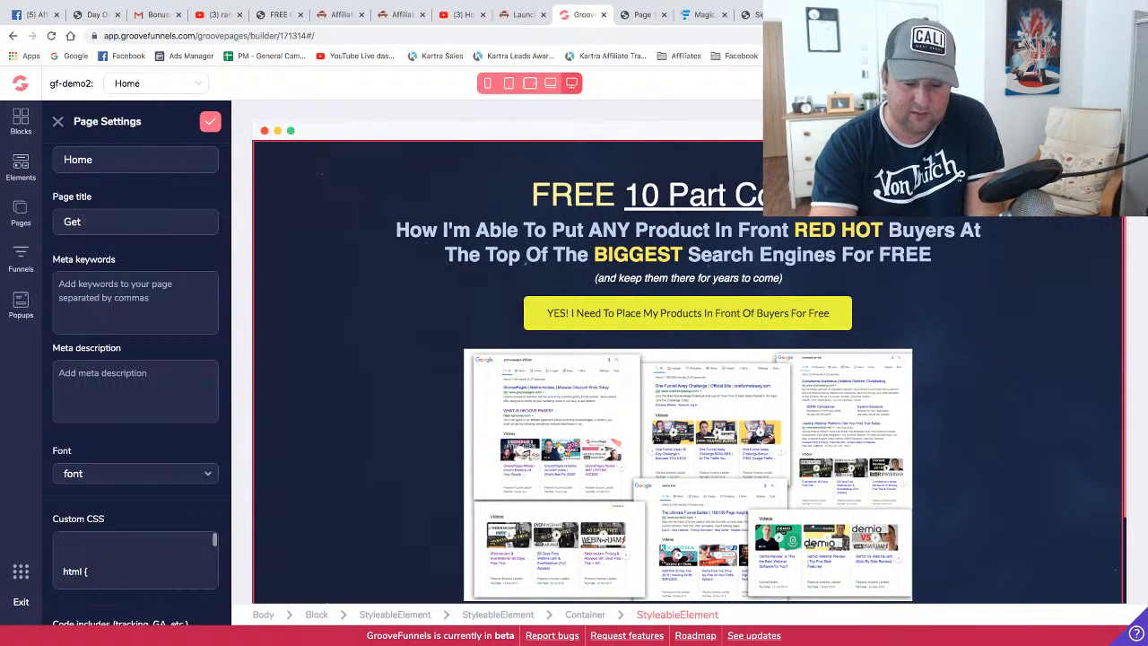
type(" ATS")
key("BackSpace")
key("BackSpace")
key("BackSpace")
key("BackSpace")
key("BackSpace")
key("BackSpace")
key("BackSpace")
type("Z")
key("BackSpace")
Set the Home page's title to FREE 10 Part Email Course
type("FR")
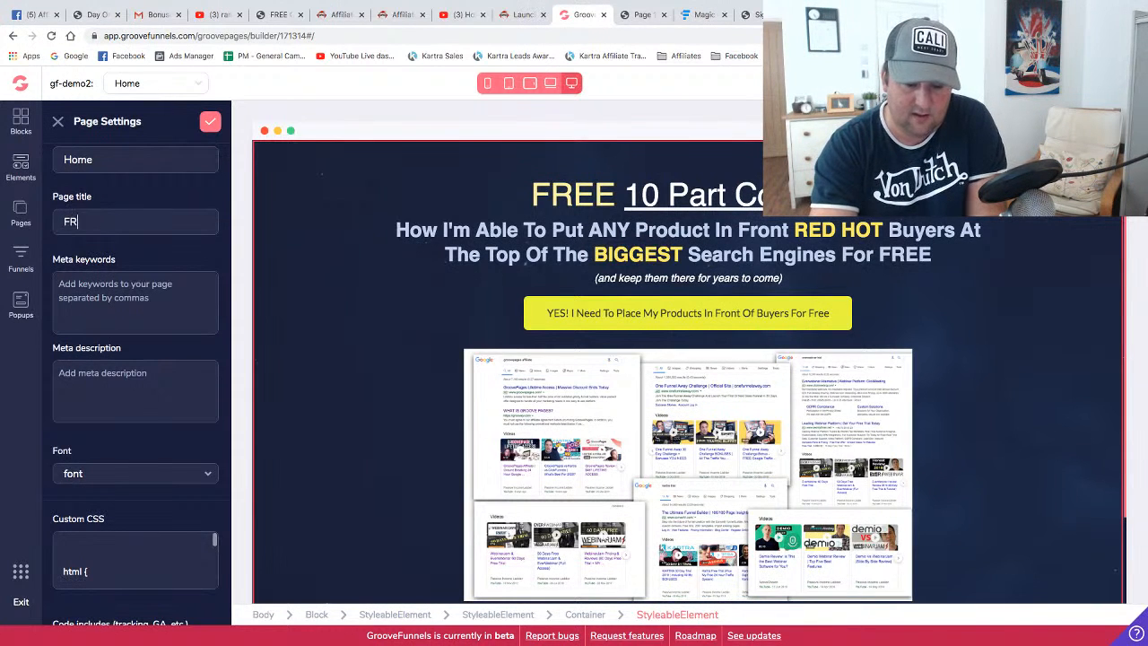
type("EE 24 Hou")
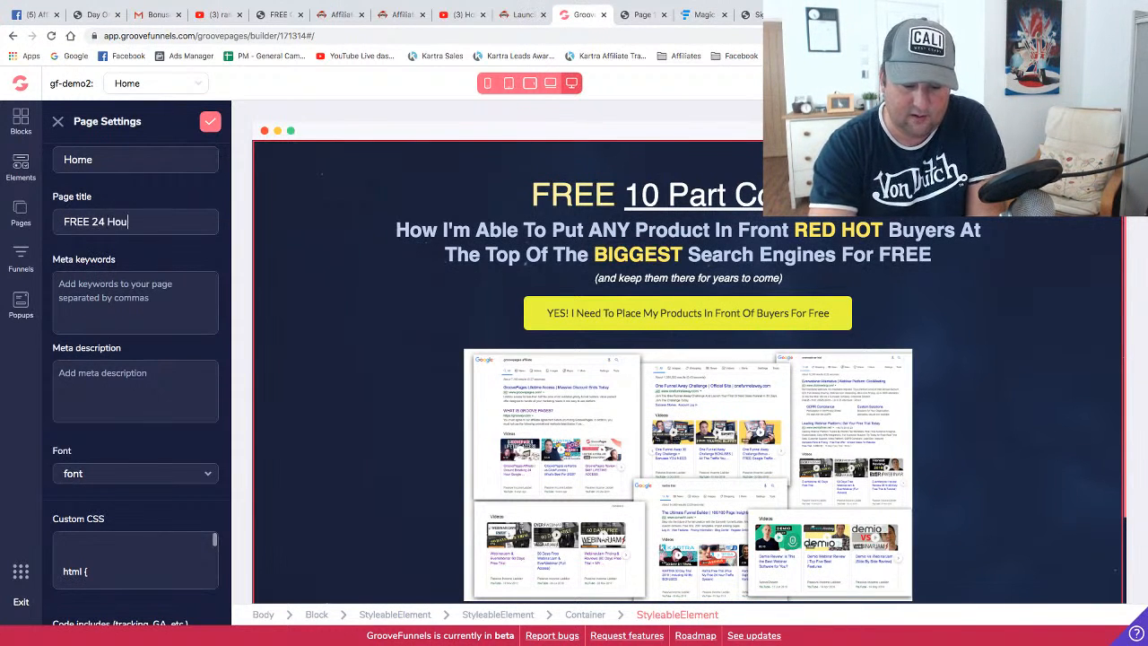
type("r Ranking System")
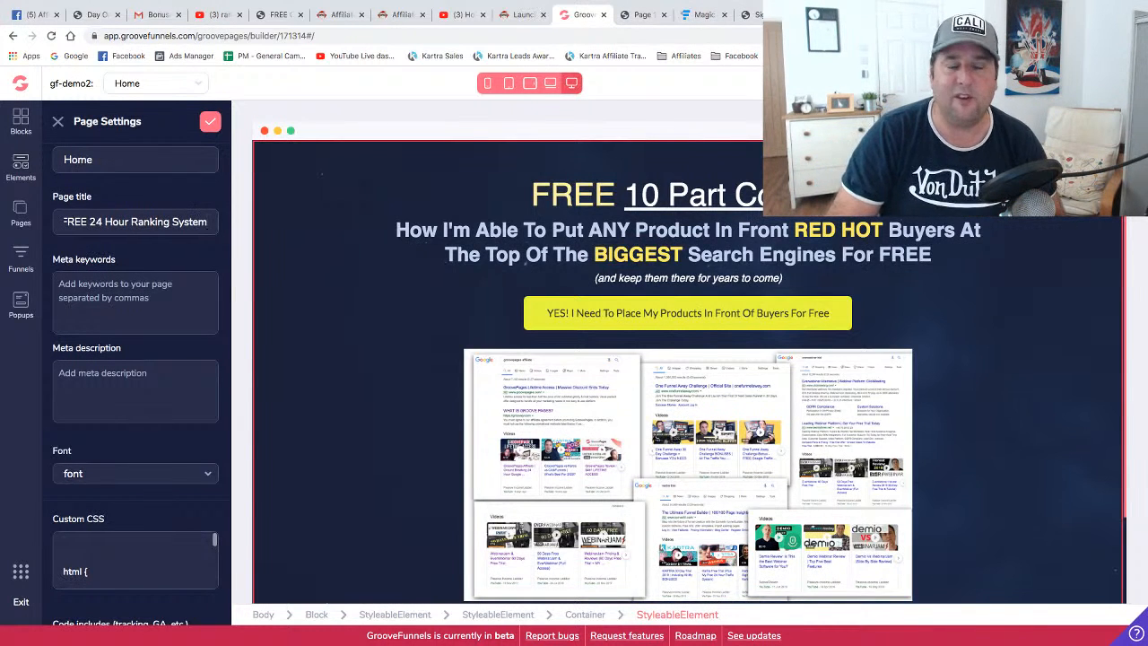
left_click_drag(209, 223, 90, 223)
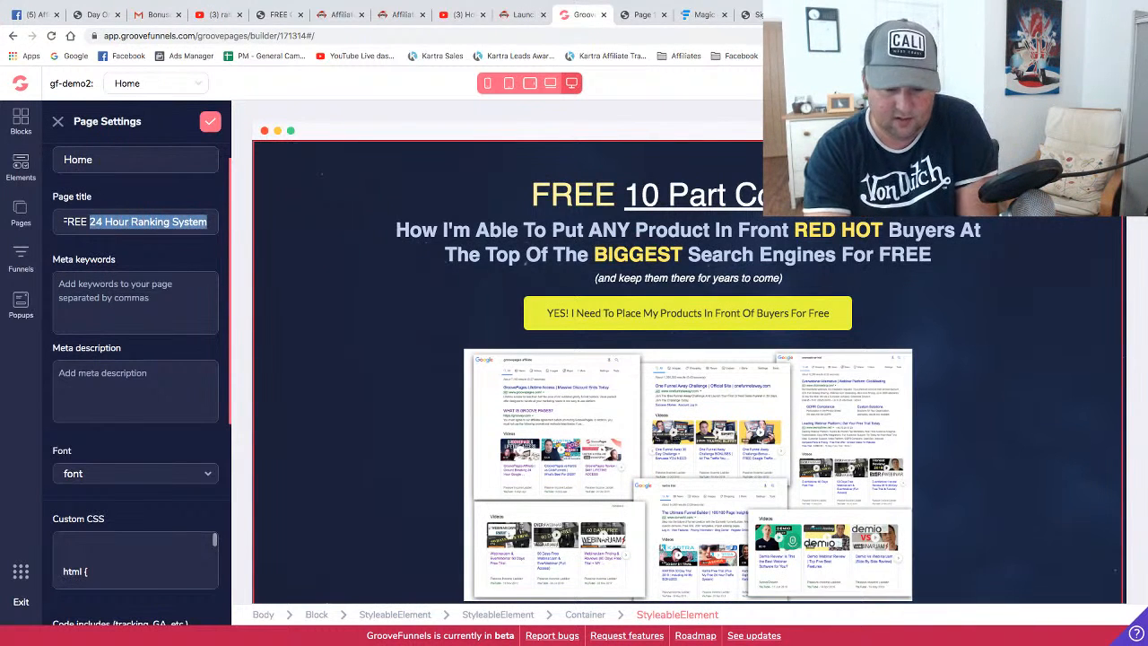
type("10 Pa")
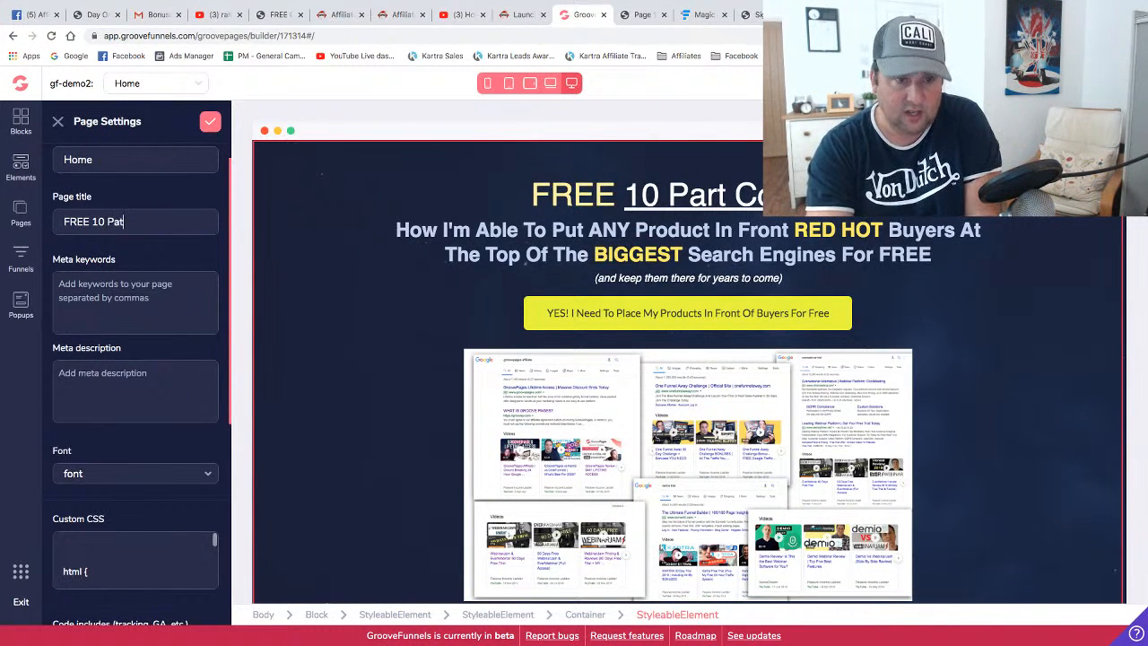
type("rt Em")
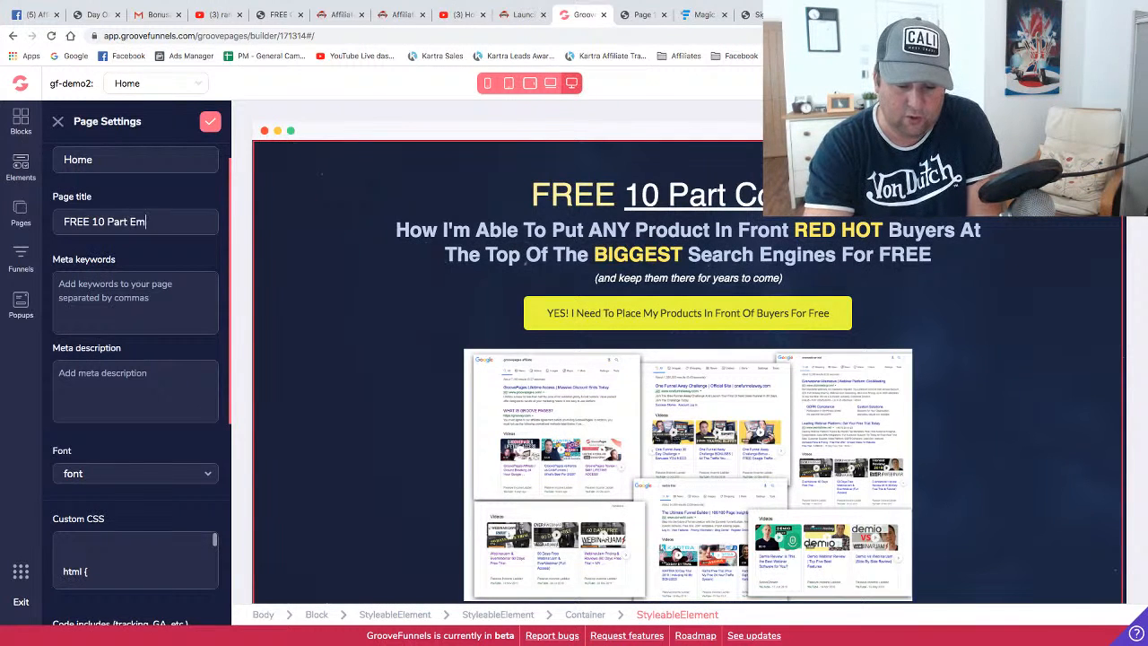
type("ail Course")
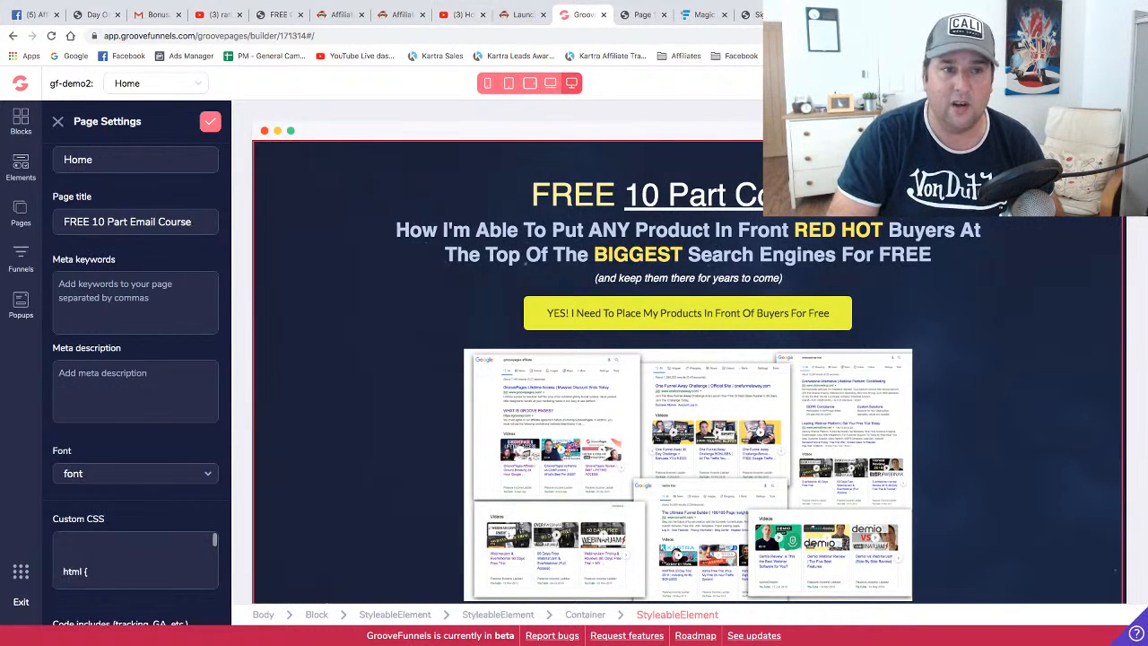
left_click(135, 301)
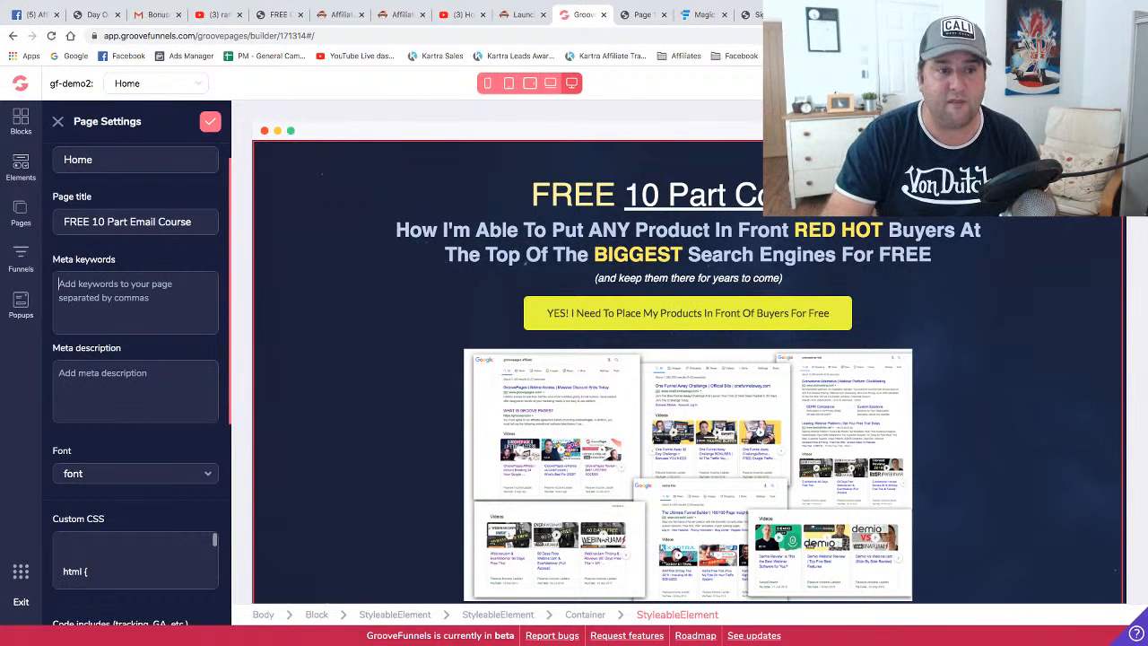
scroll(135, 376, "down", 5)
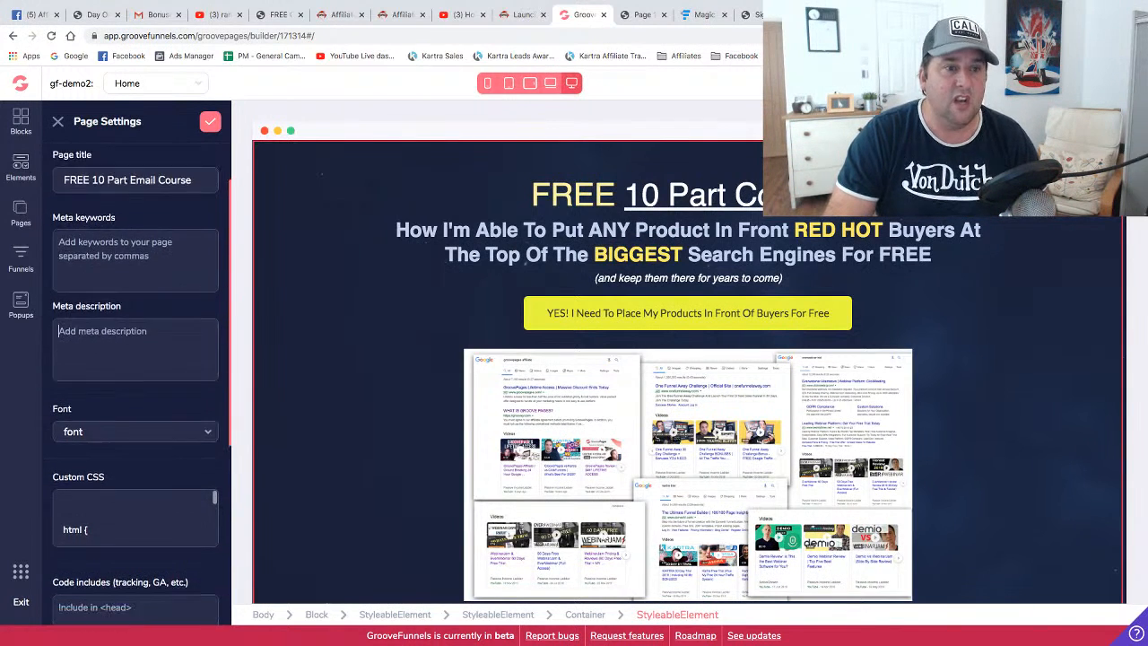
scroll(134, 377, "down", 1)
scroll(135, 377, "down", 2)
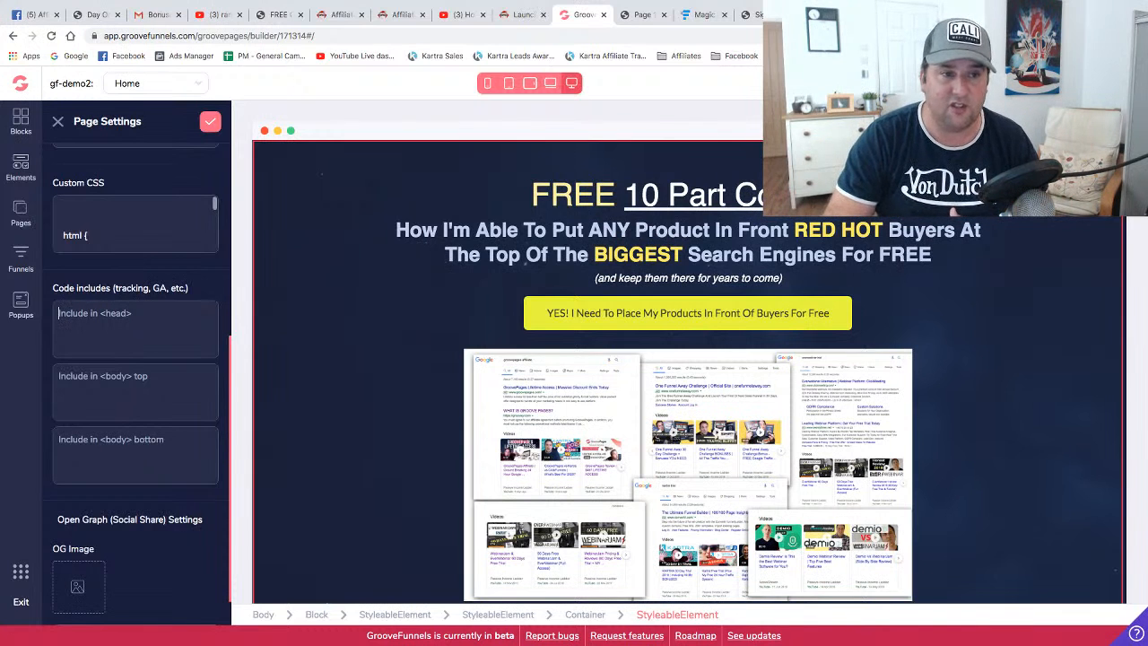
scroll(136, 372, "down", 1)
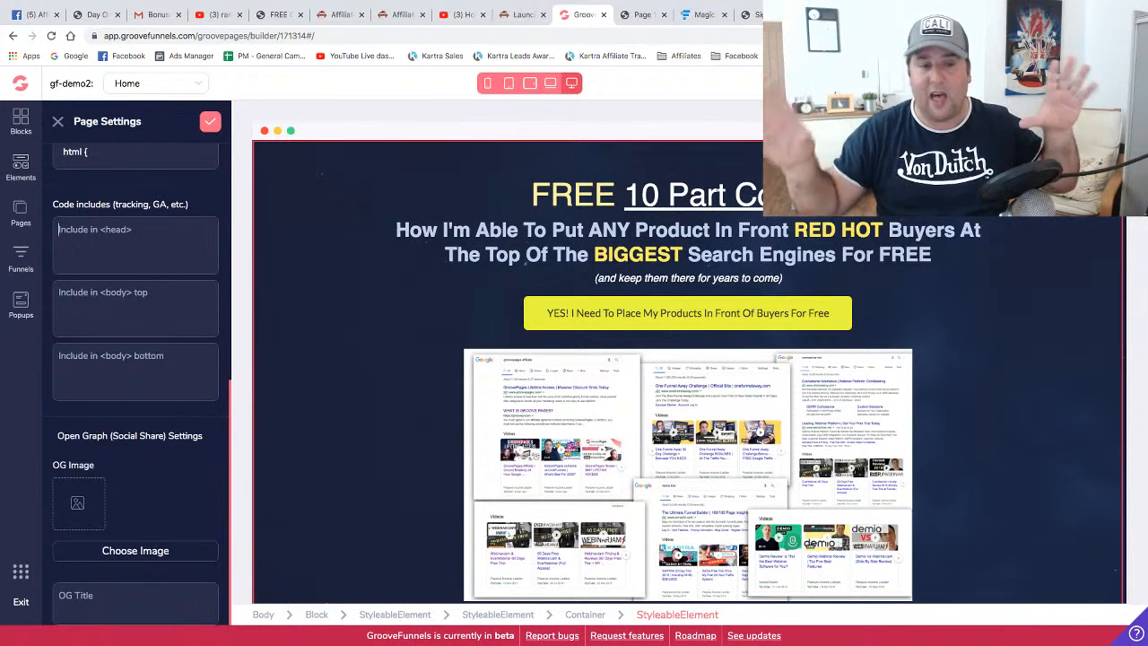
left_click(135, 551)
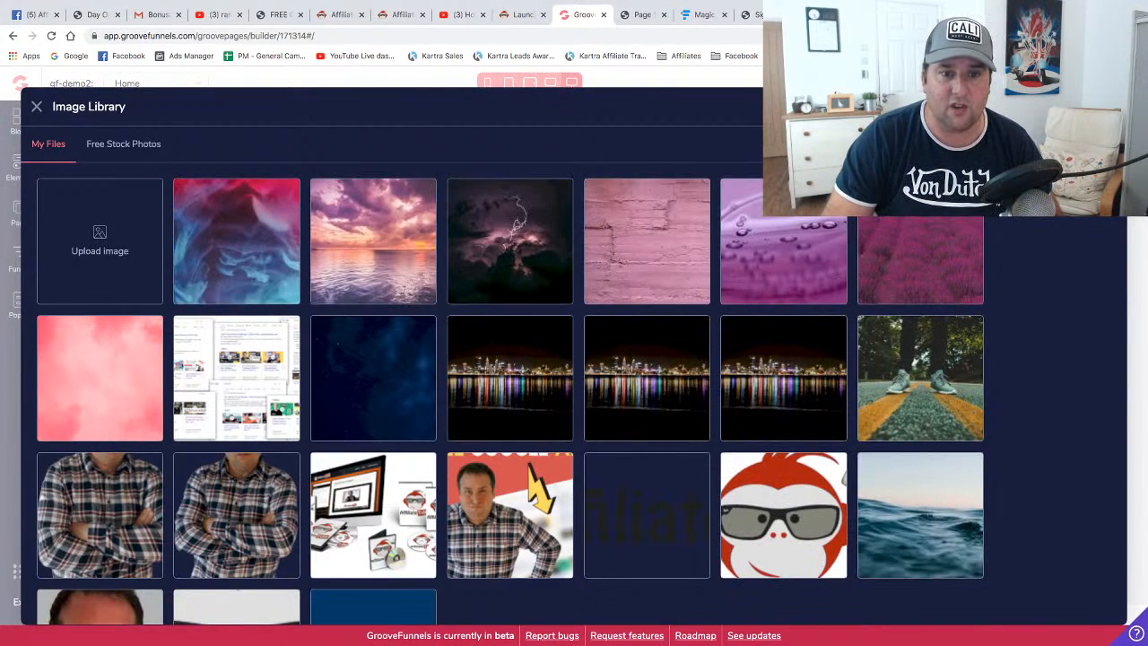
left_click(783, 199)
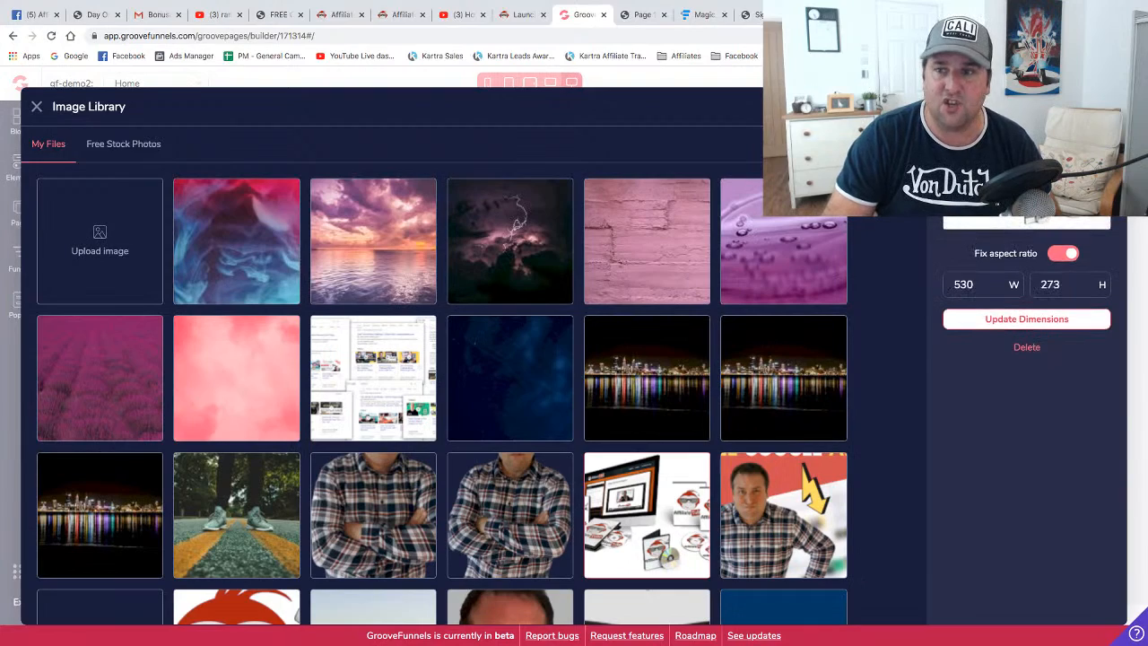
left_click(783, 199)
left_click(36, 107)
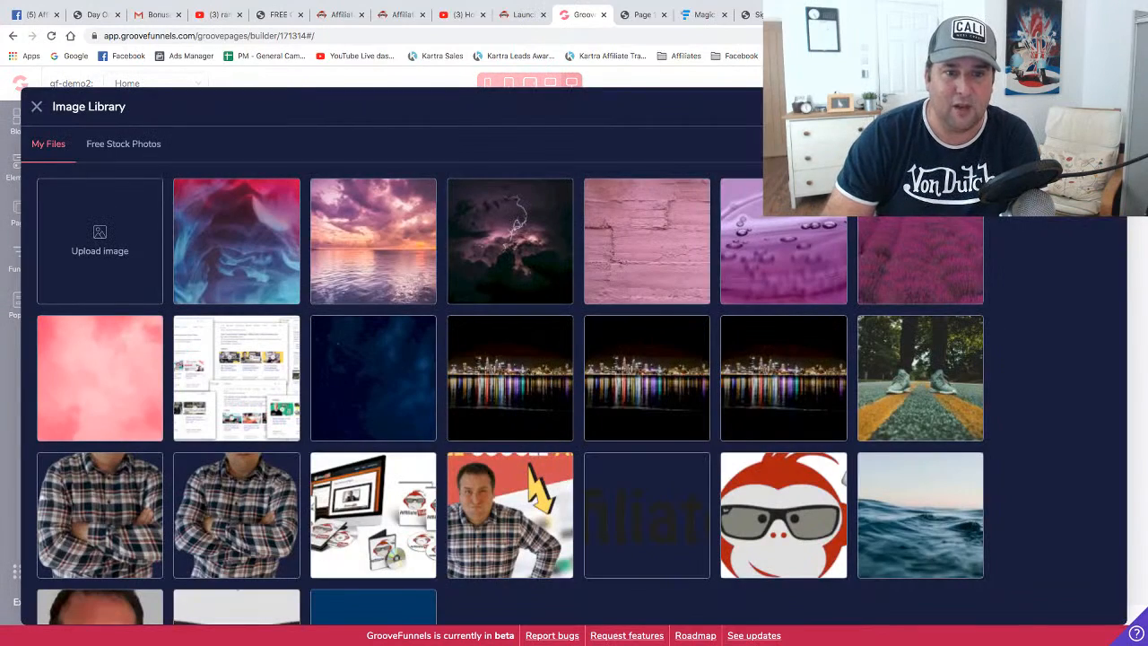
left_click(373, 515)
scroll(441, 393, "down", 1)
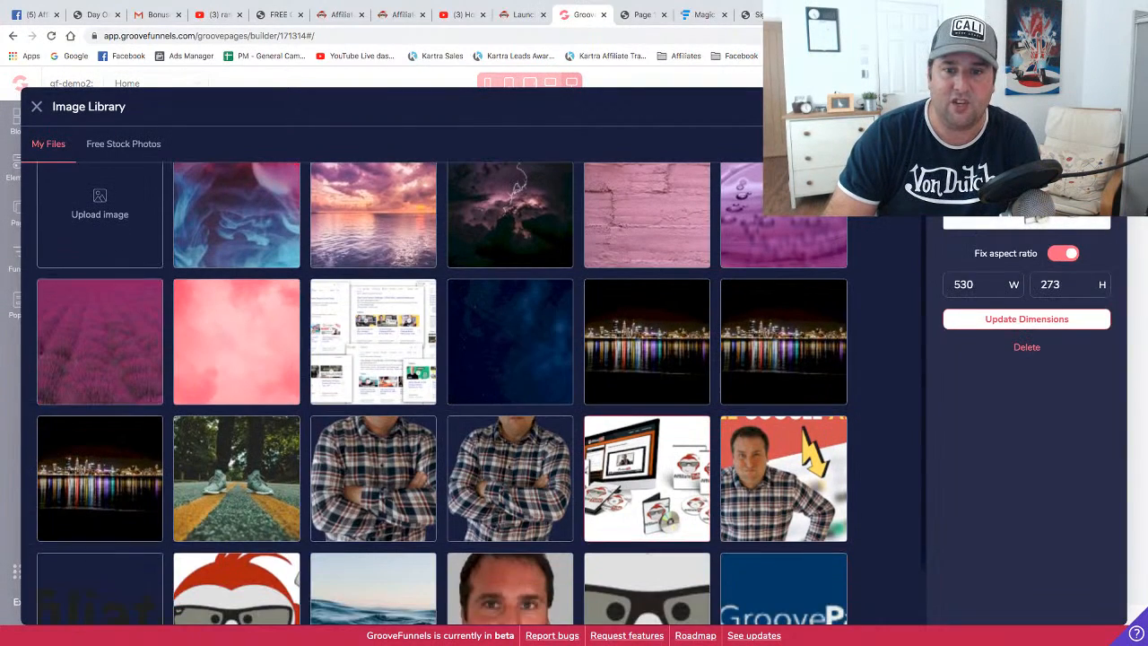
left_click(1077, 106)
left_click(955, 184)
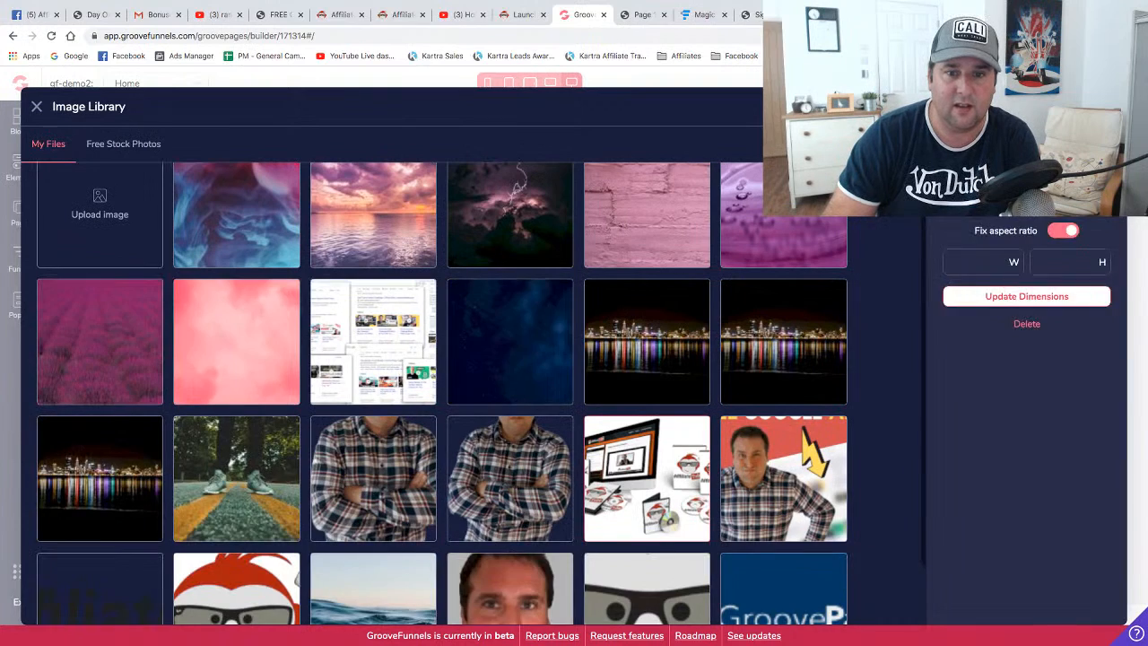
left_click(955, 184)
left_click(373, 479)
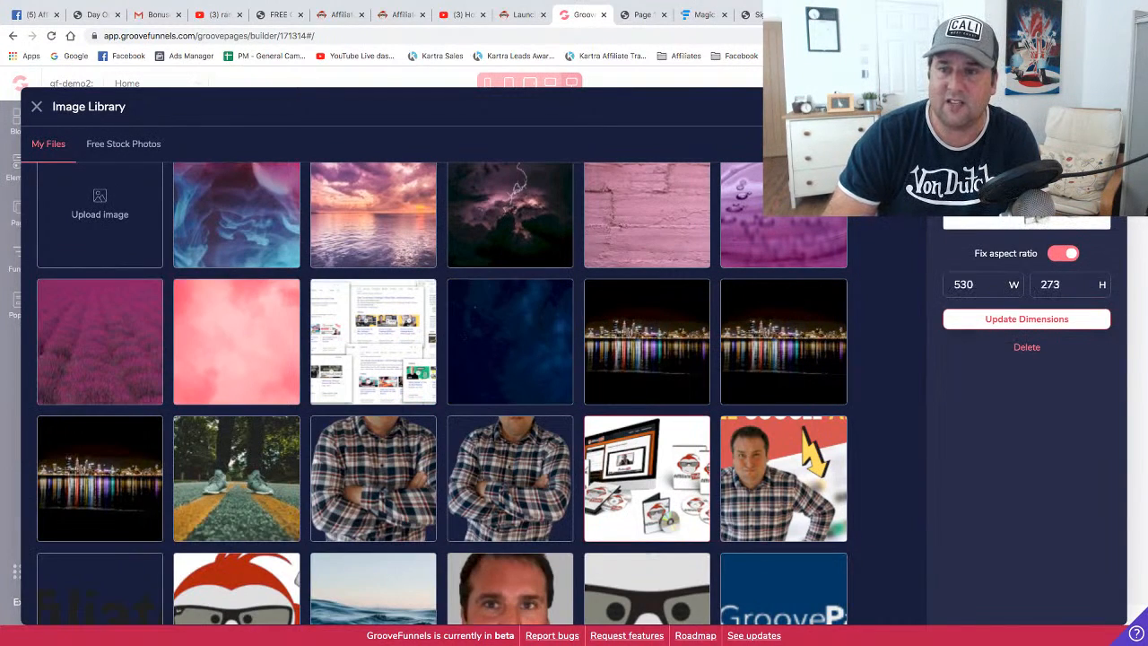
left_click(1076, 107)
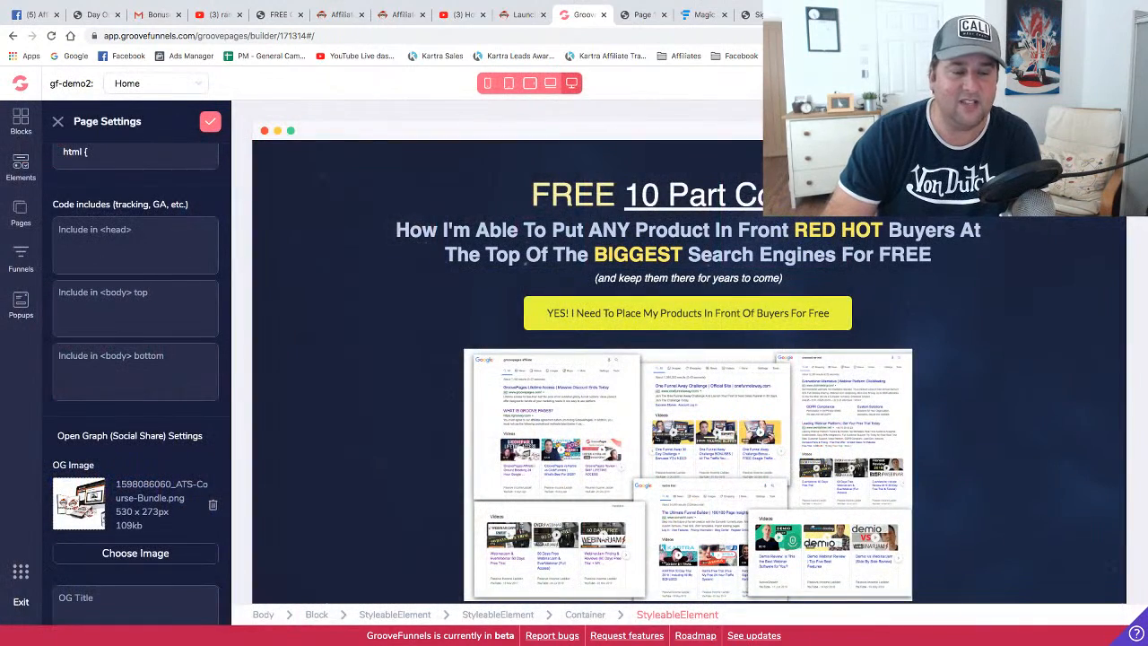
Copy the page title FREE 10 Part Email Course into the Home page's OG title
scroll(136, 385, "down", 1)
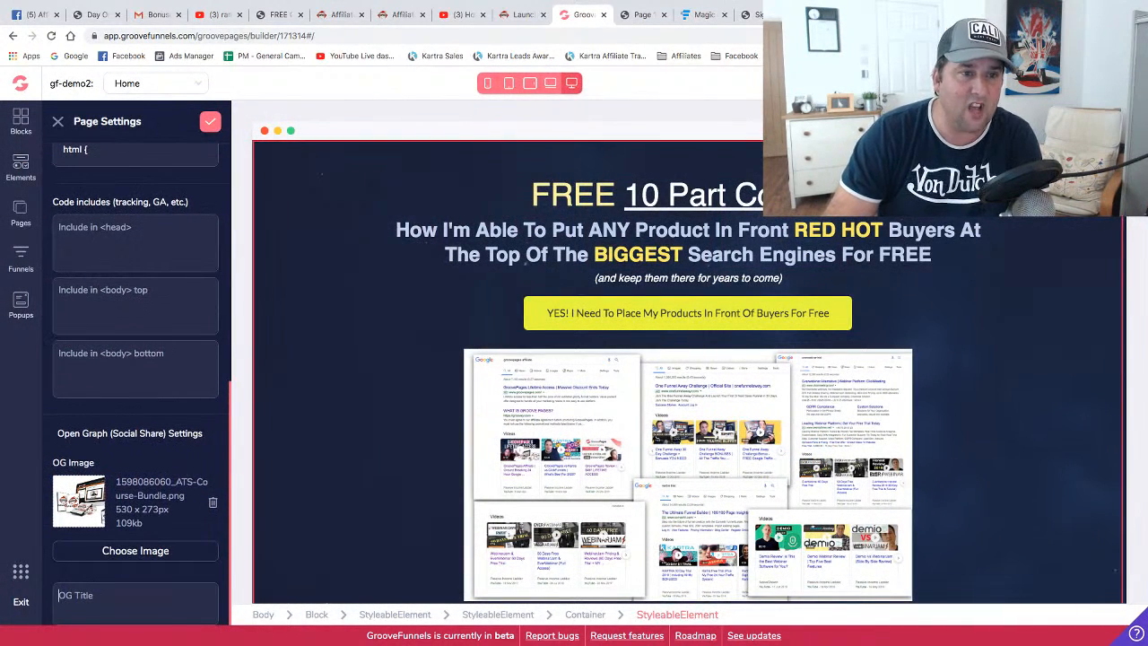
scroll(135, 359, "up", 6)
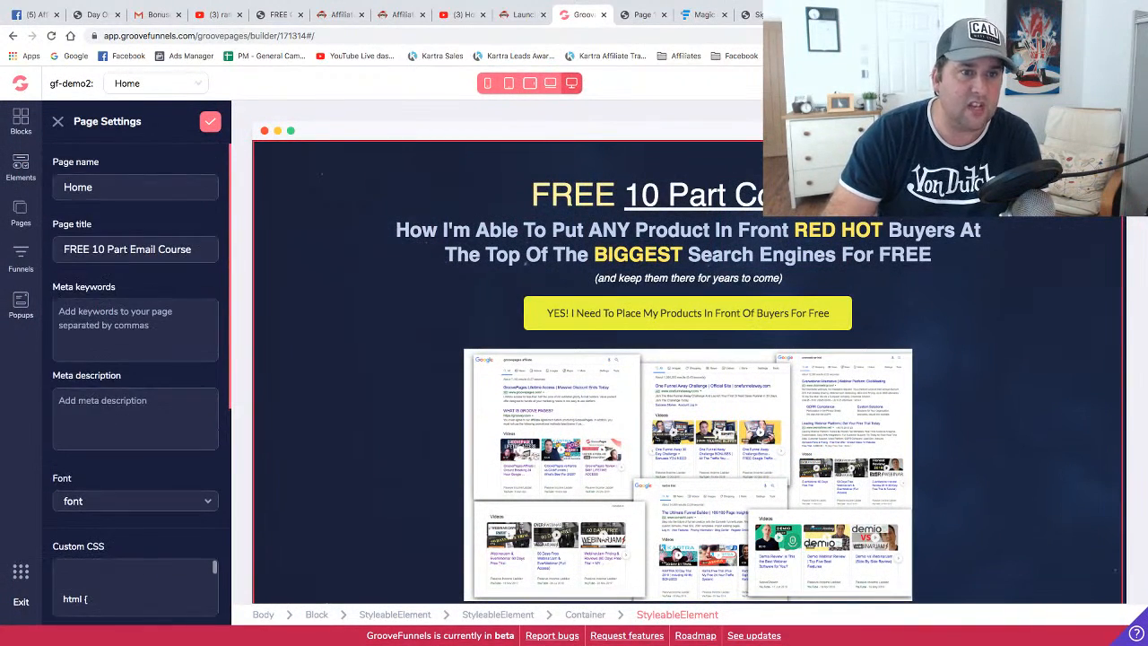
left_click_drag(192, 249, 63, 250)
key("ctrl+c")
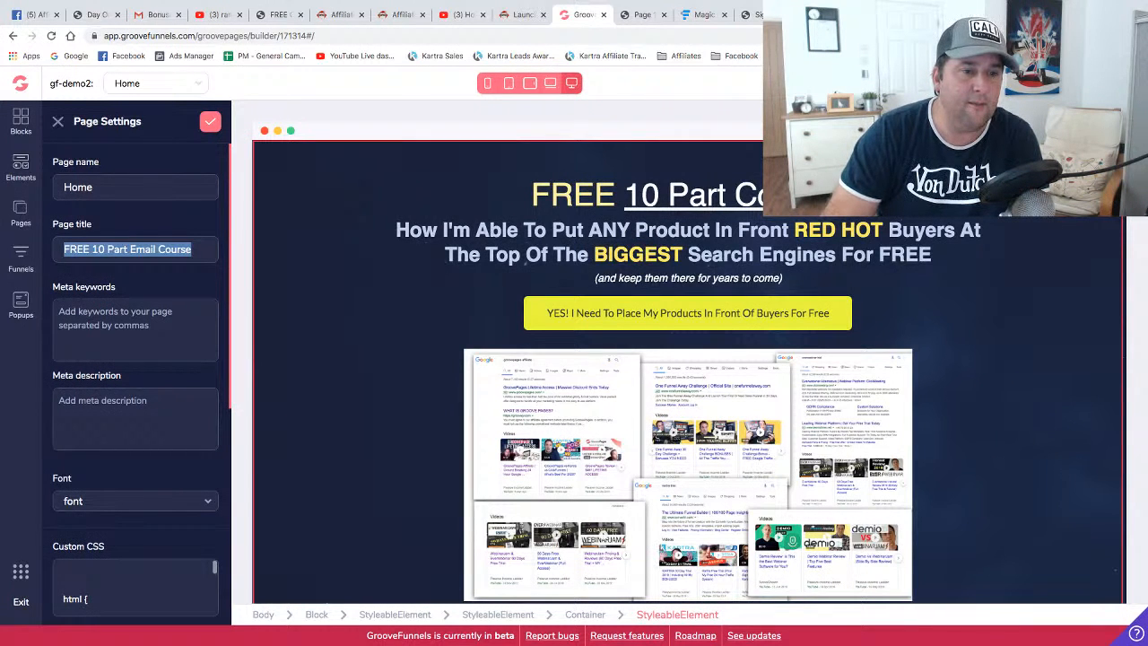
scroll(135, 359, "down", 5)
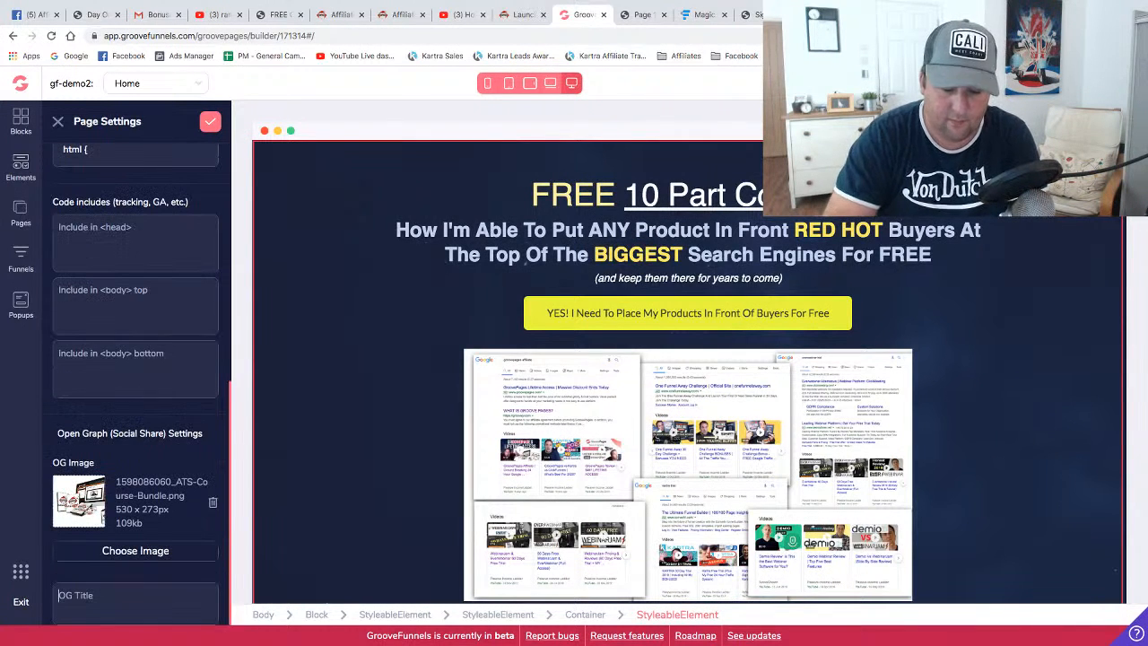
key("ctrl+v")
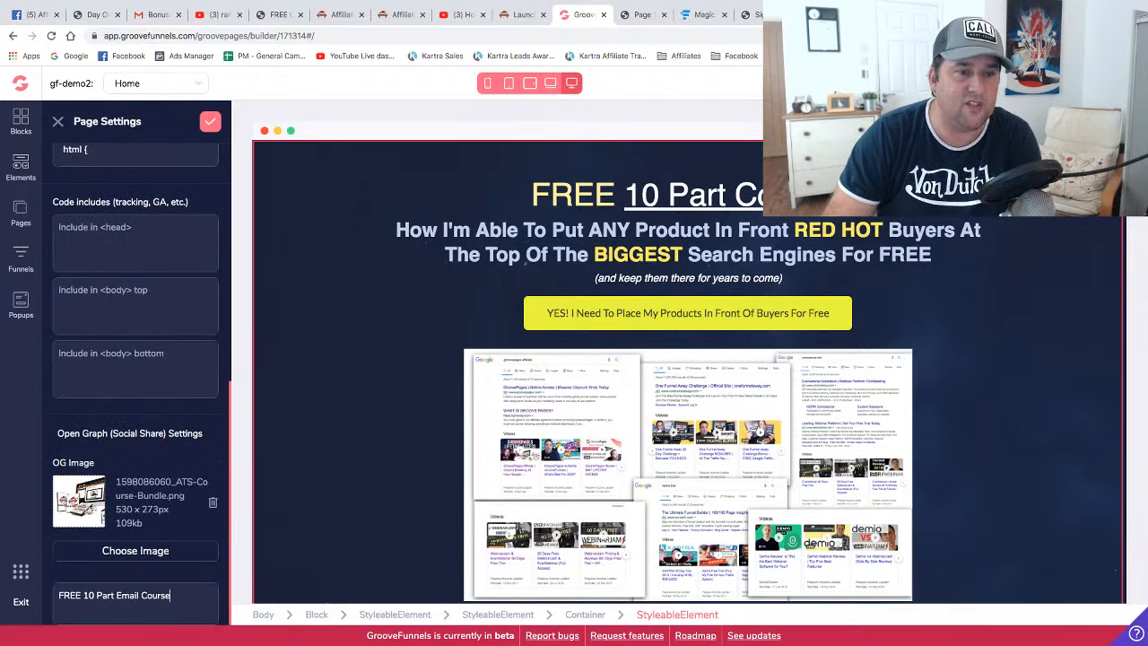
Review the Home page's title, meta keywords, meta description, custom code and Open Graph settings
scroll(136, 384, "up", 5)
scroll(135, 381, "down", 2)
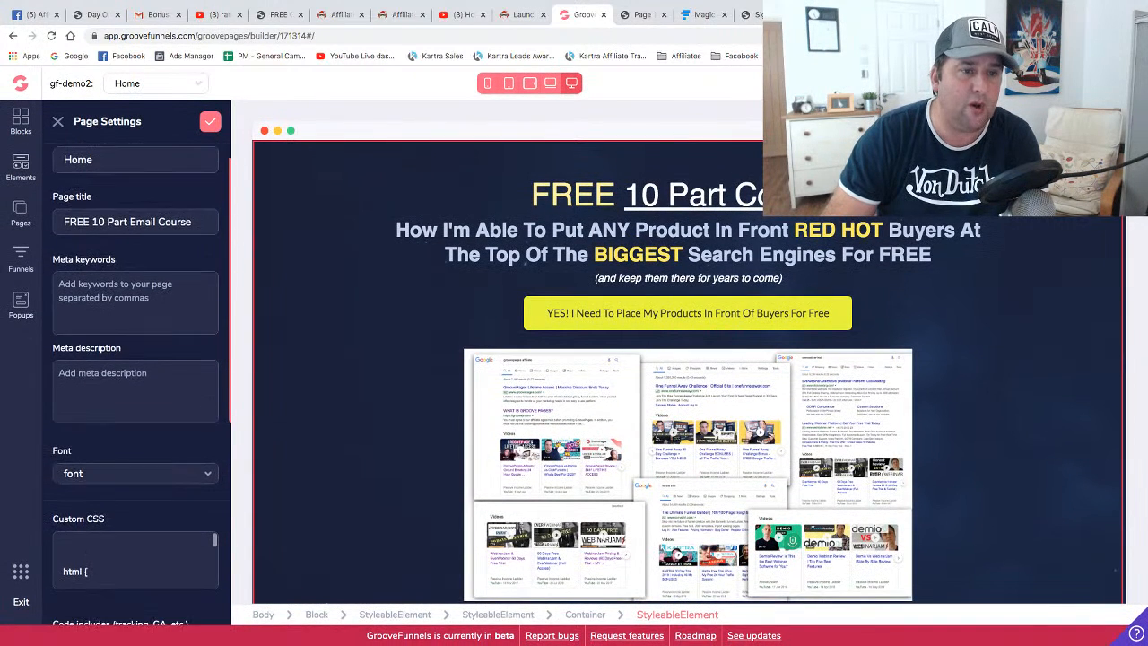
scroll(135, 381, "down", 3)
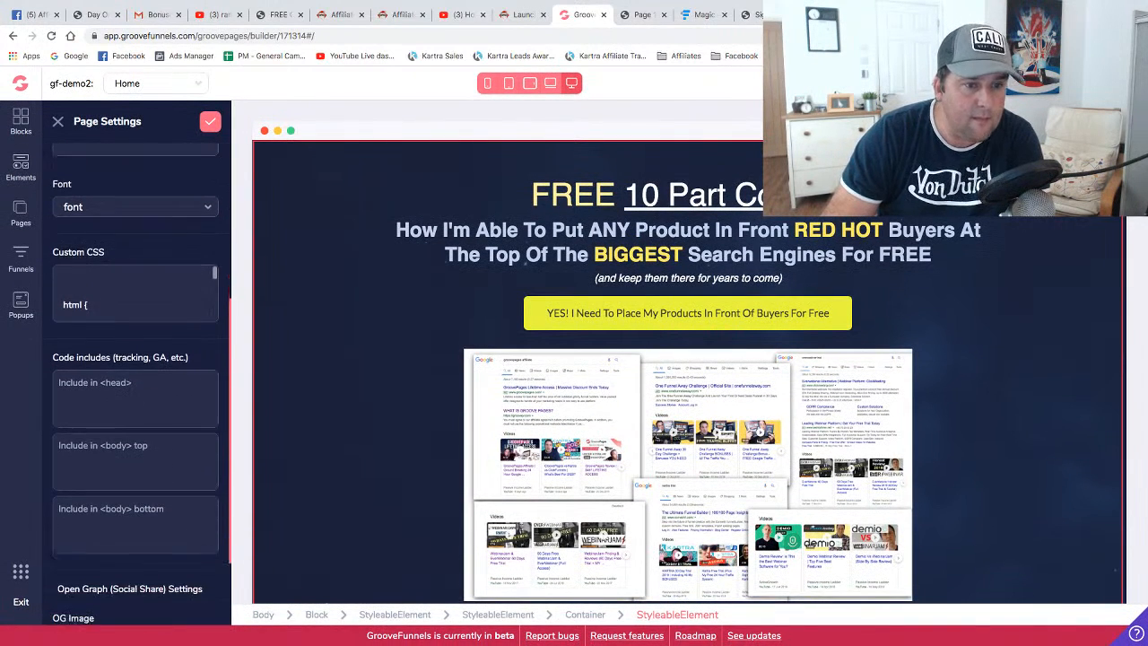
scroll(135, 381, "up", 4)
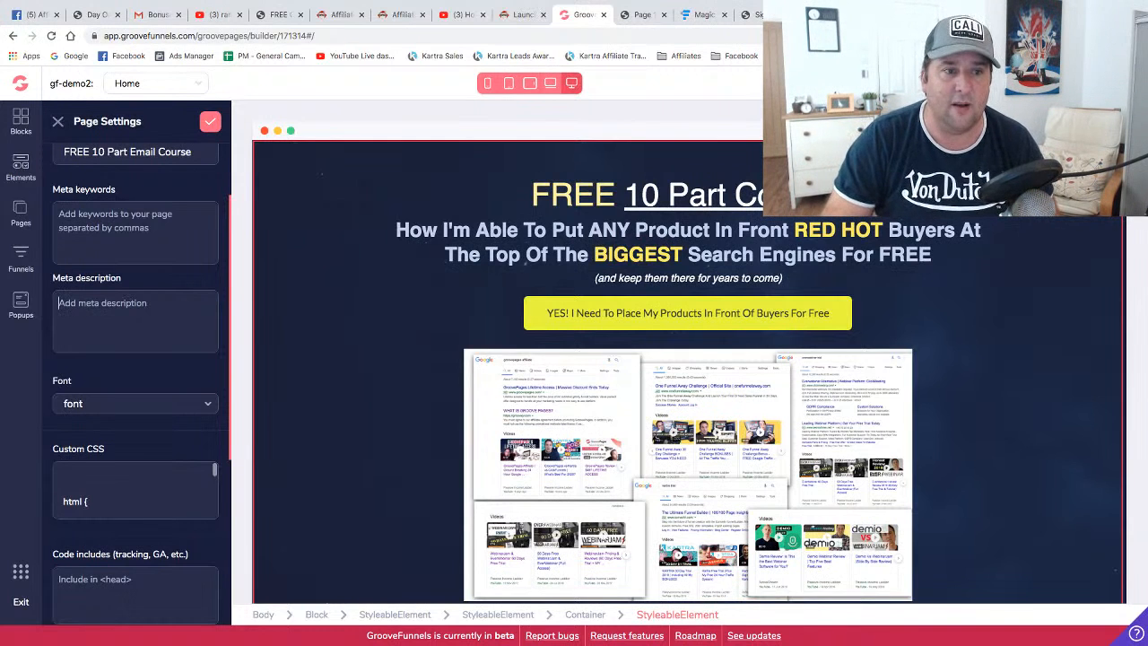
scroll(135, 385, "down", 5)
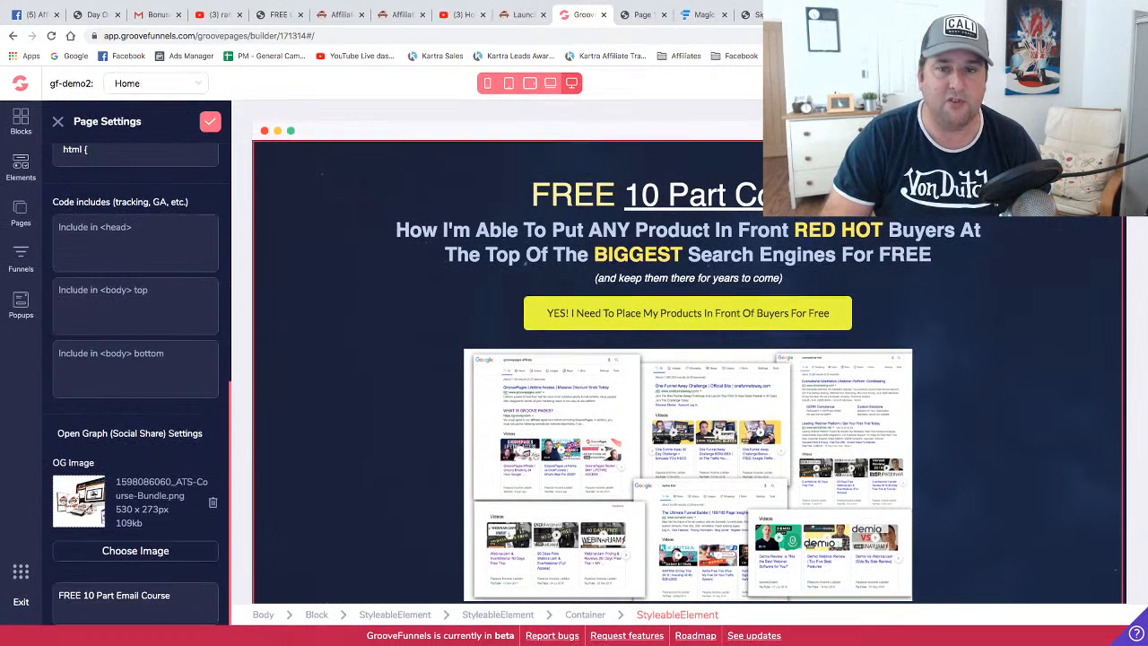
scroll(135, 386, "up", 5)
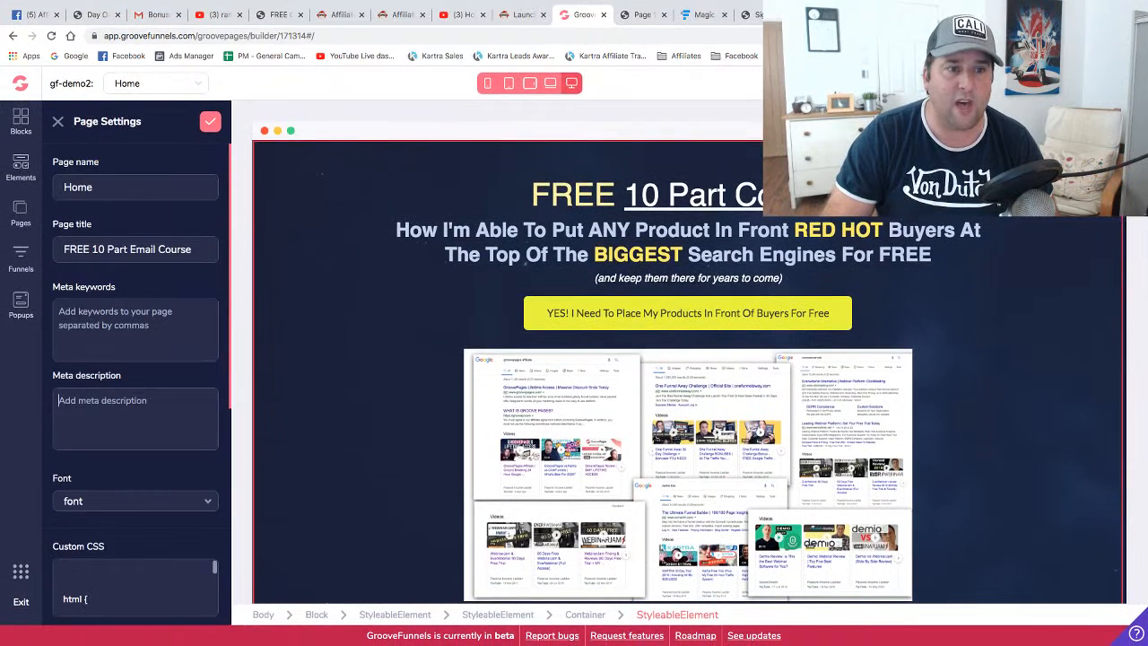
scroll(135, 377, "down", 1)
scroll(135, 377, "up", 1)
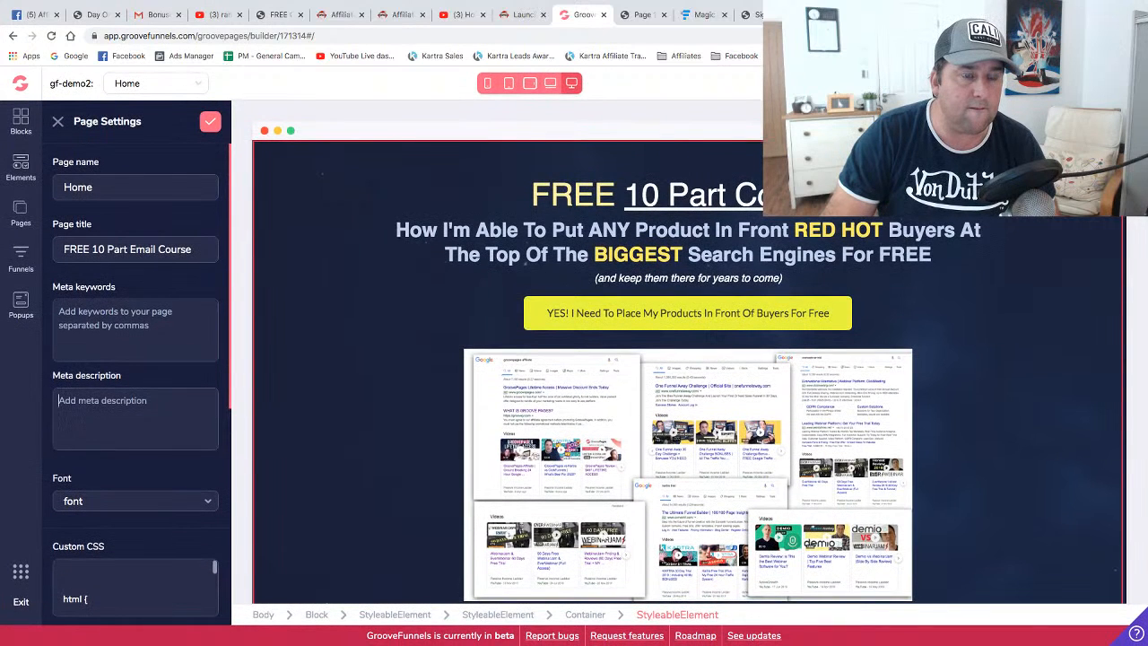
scroll(135, 377, "down", 5)
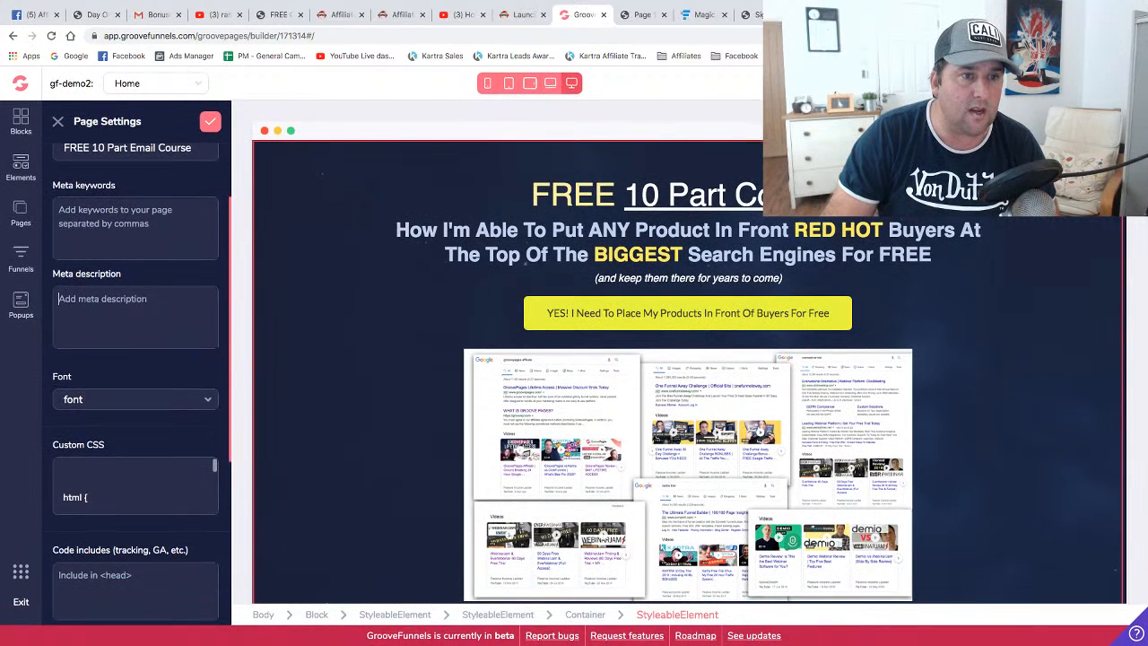
scroll(135, 358, "up", 5)
left_click_drag(192, 250, 63, 249)
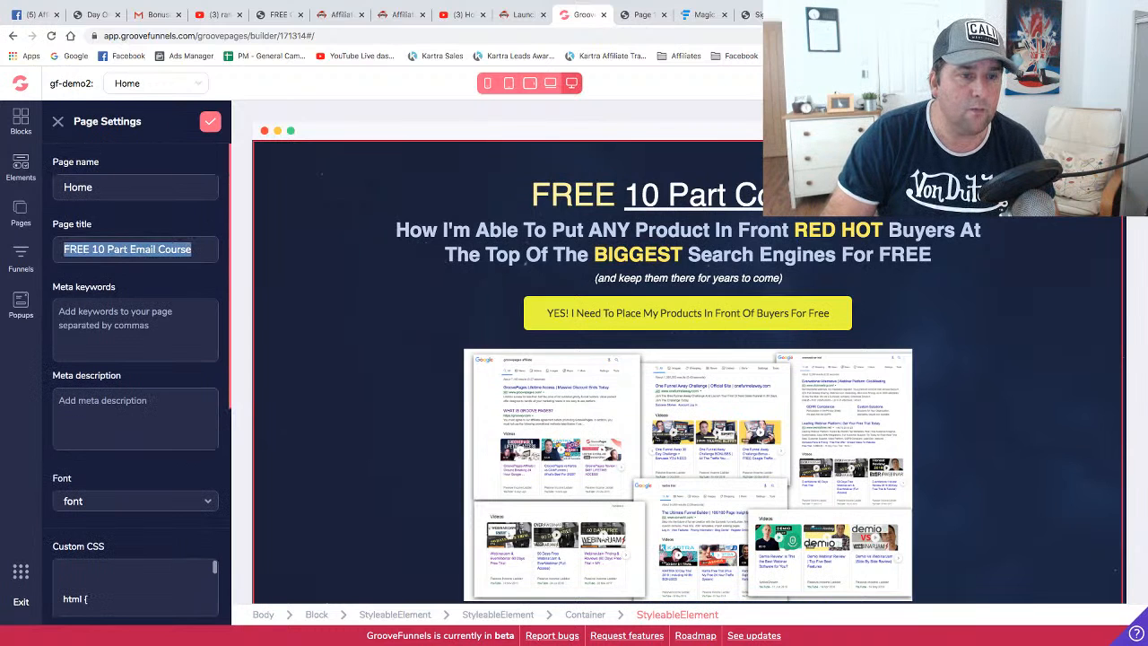
scroll(136, 377, "down", 5)
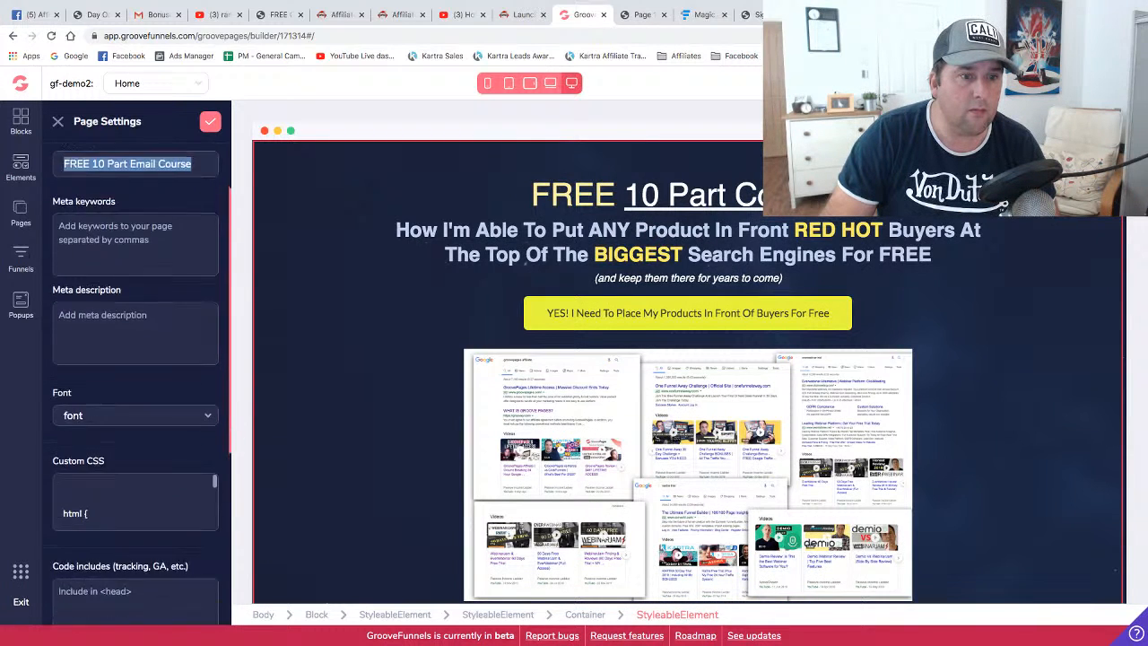
Save the Home page's settings and show the page's options
left_click(210, 121)
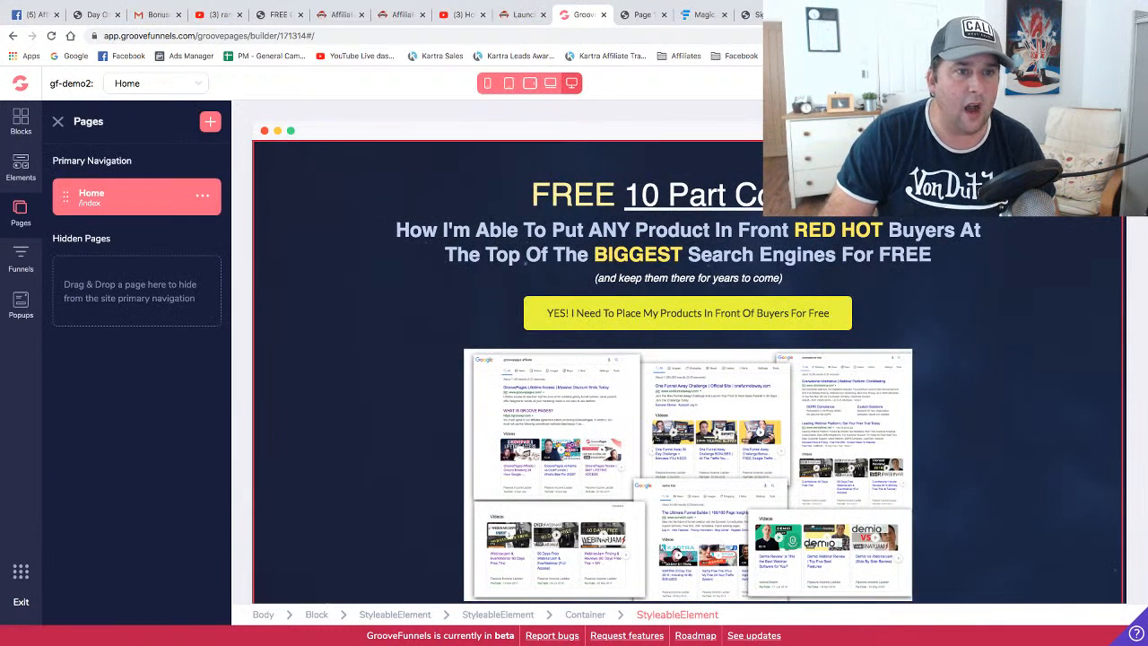
left_click(202, 195)
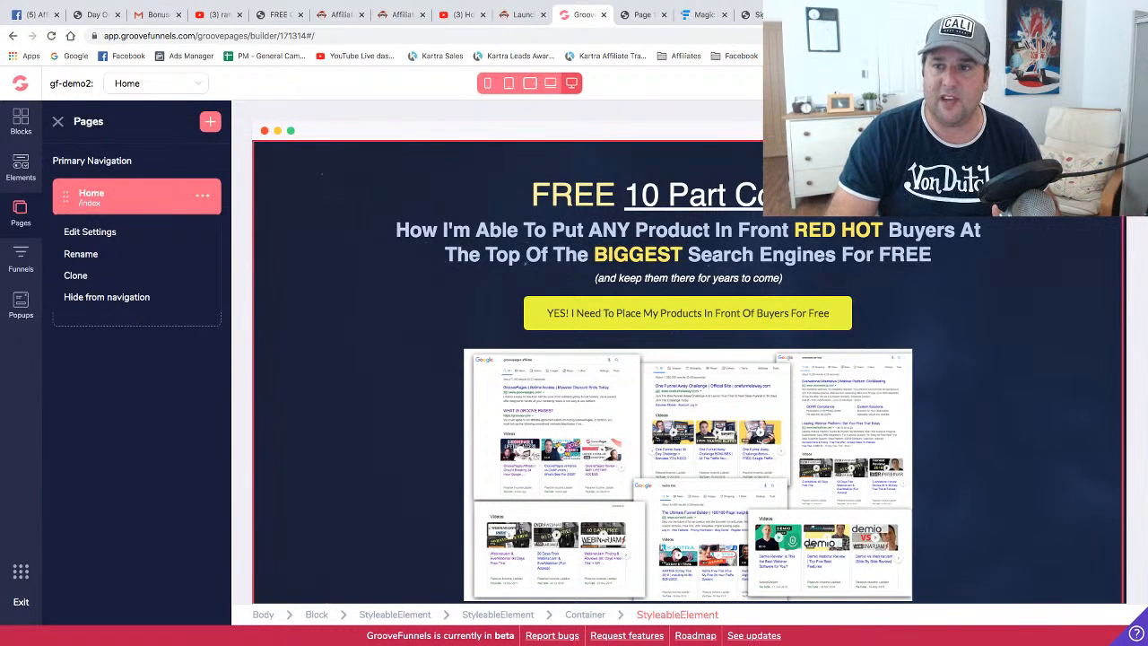
Open the publishing settings, check the live page at secure.groovepages.com/pmdemo/ and return to the builder
left_click(1110, 83)
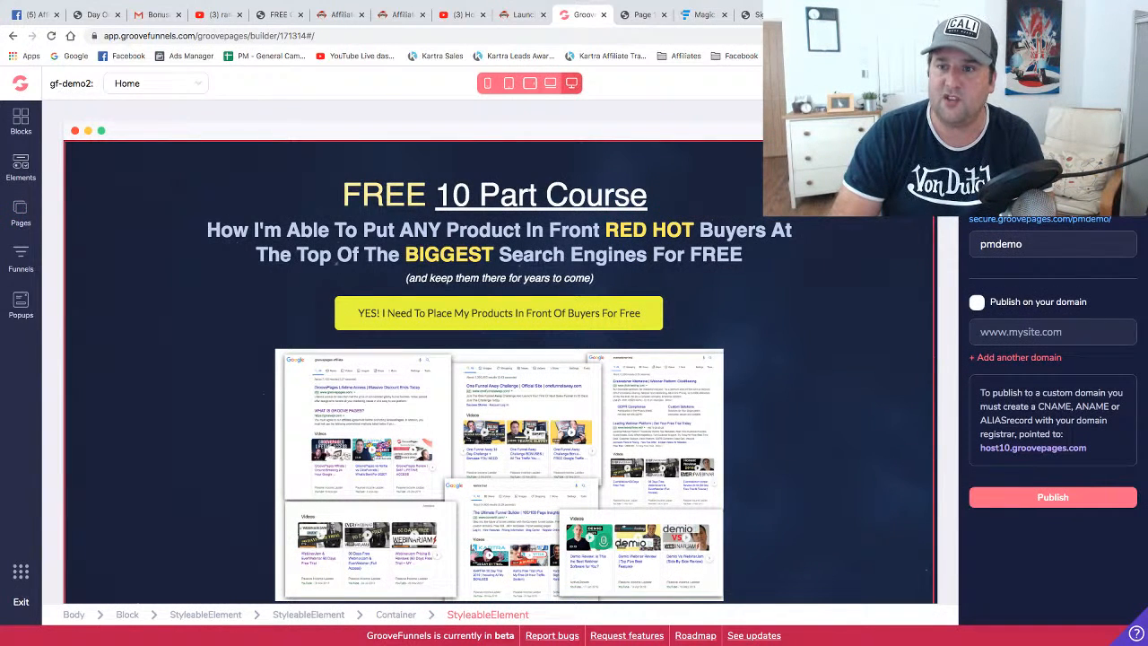
left_click(1040, 218)
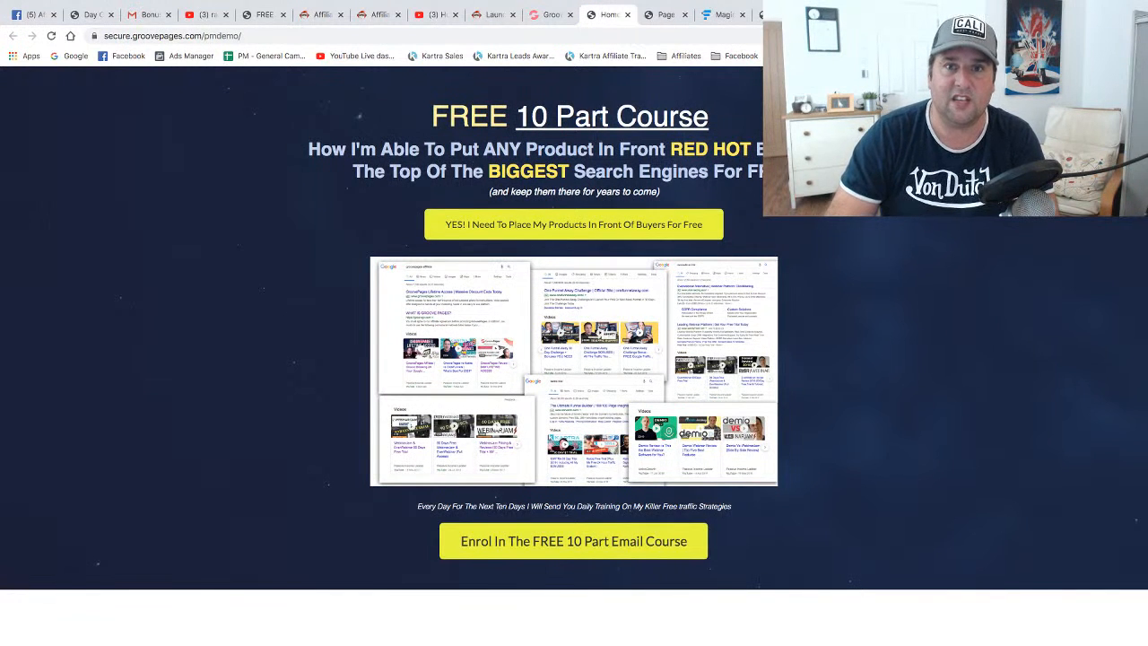
left_click(627, 15)
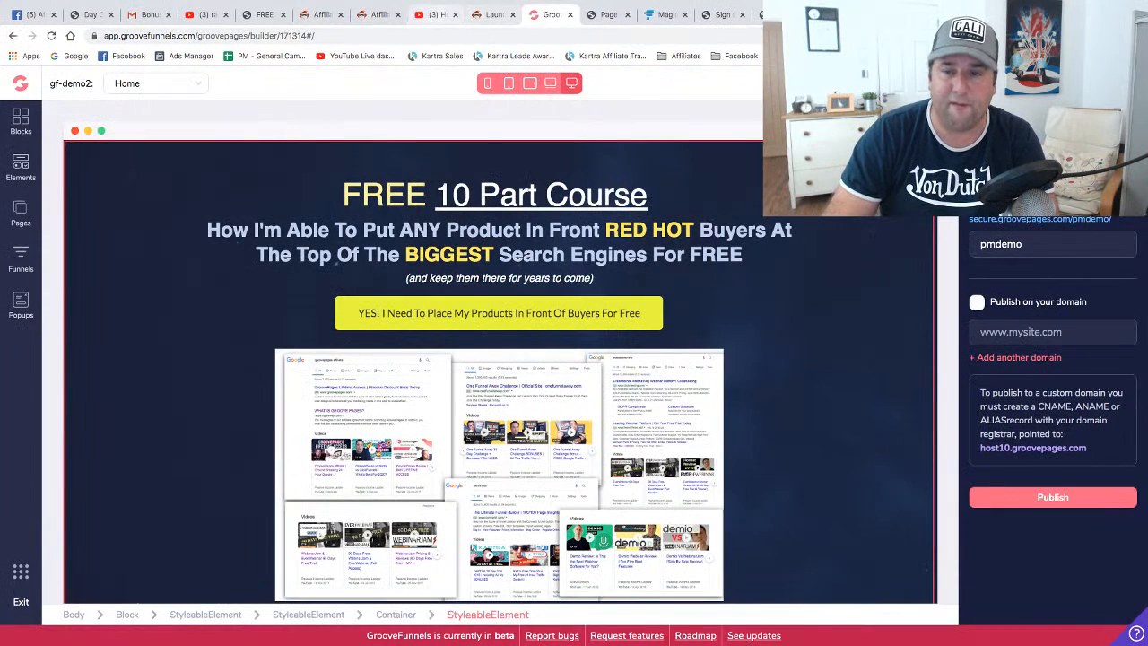
View the YouTube video How Much Money From YouTube? BEST Strategy For 2019 and return to the page builder
left_click(437, 14)
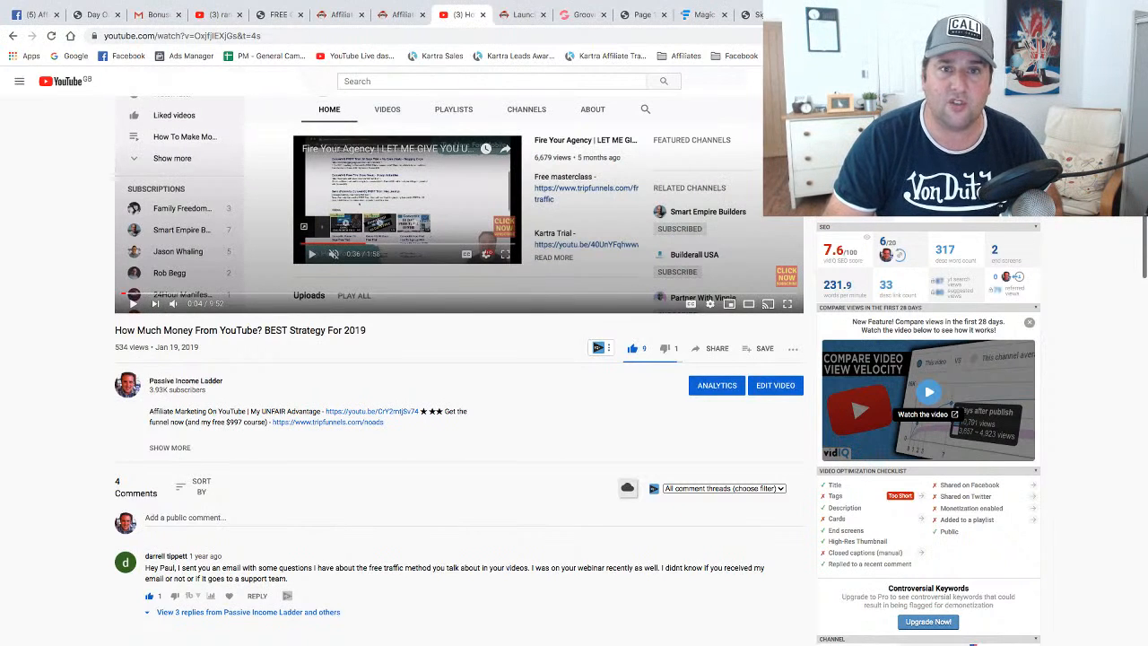
left_click(583, 14)
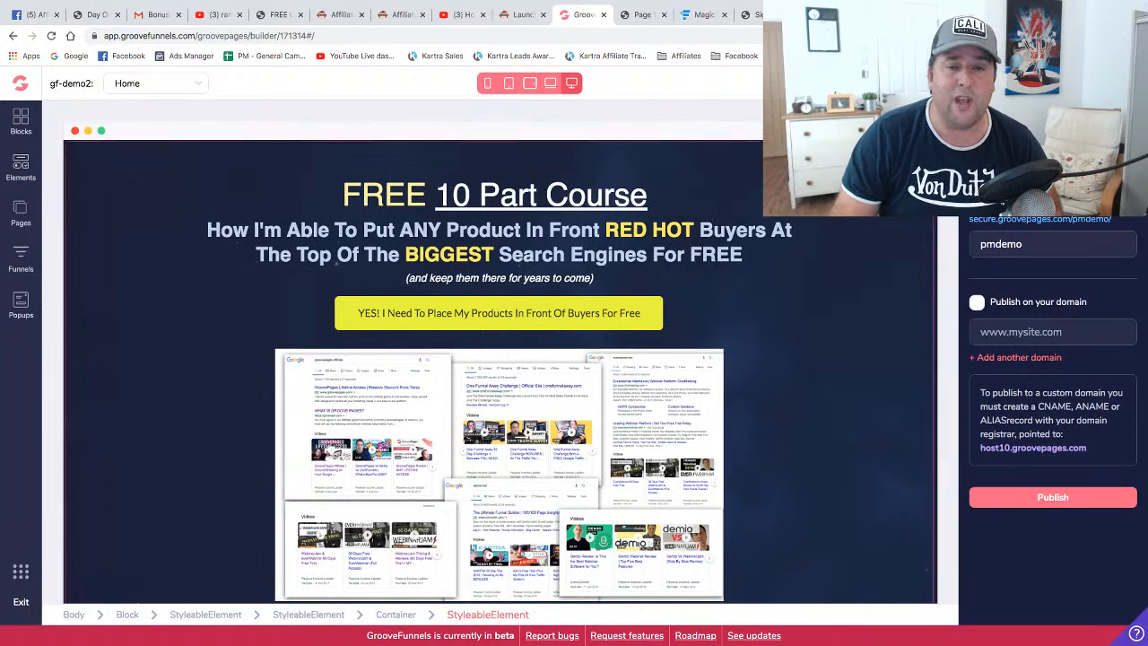
scroll(652, 308, "down", 2)
scroll(652, 308, "up", 2)
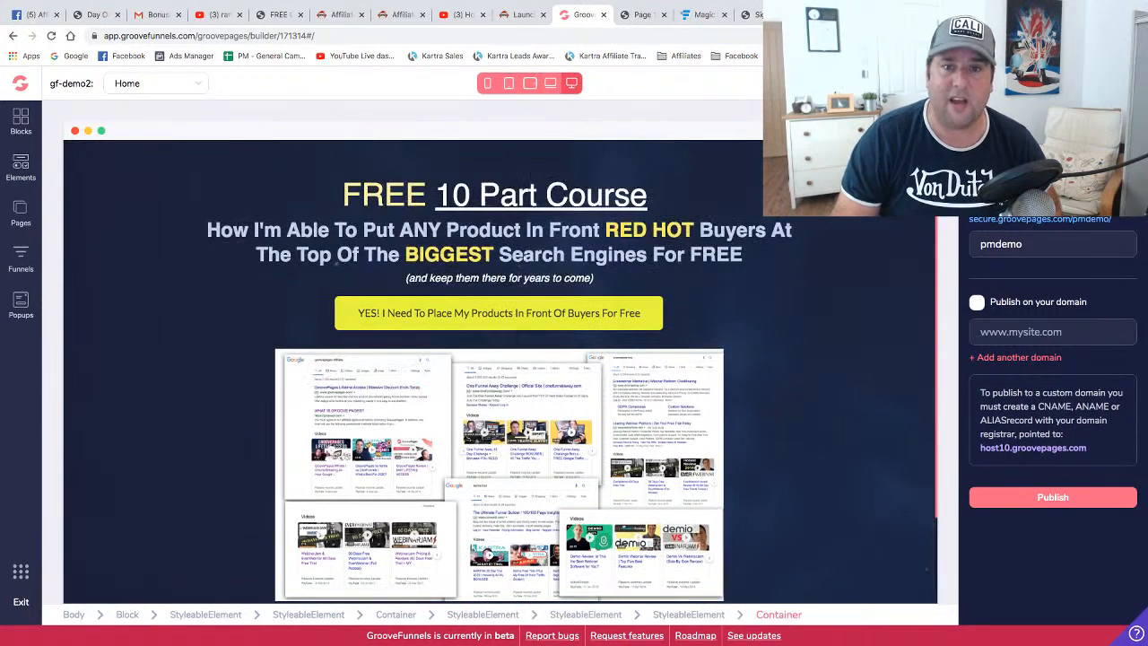
Publish the gf-demo2 site again and open its list of pages
left_click(1053, 498)
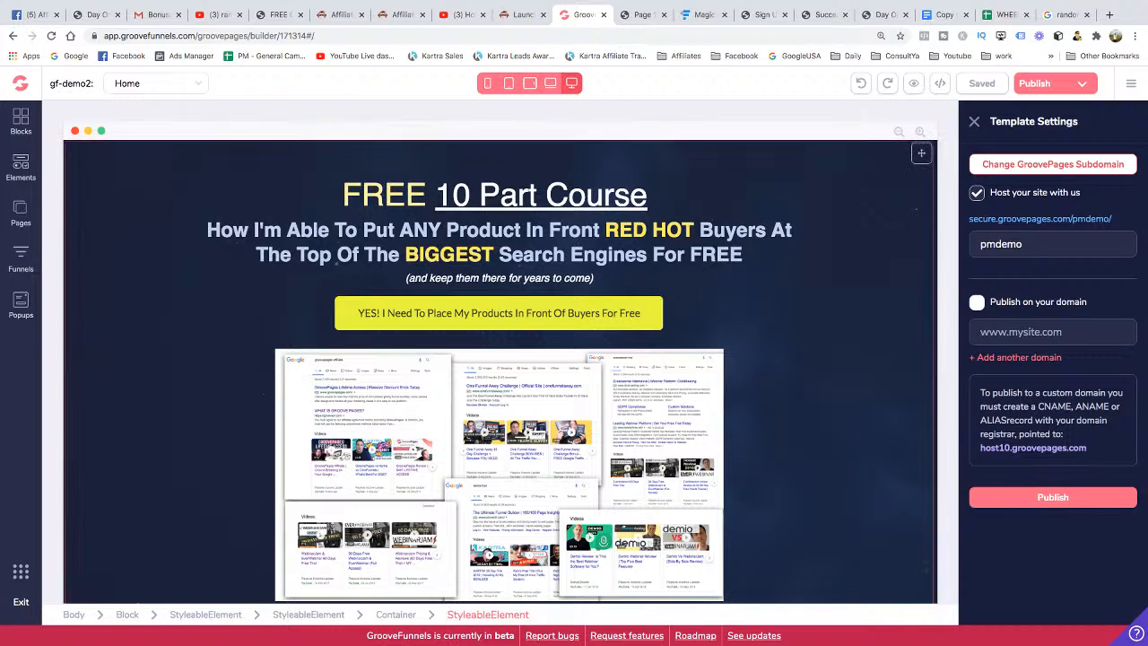
left_click(21, 213)
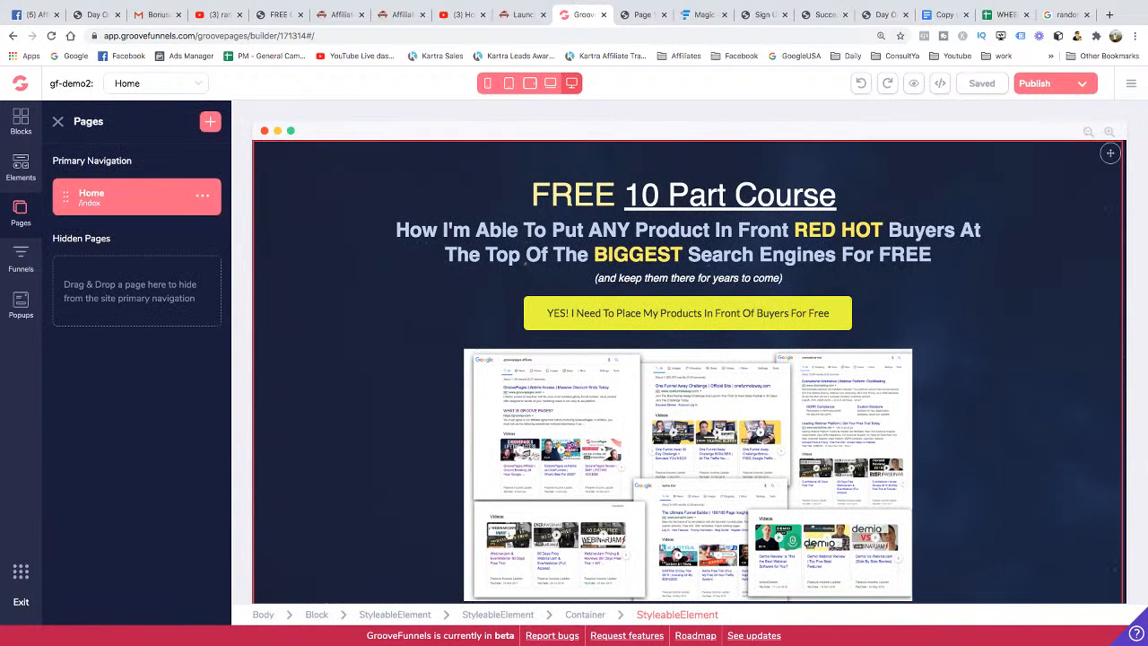
Compare the heading in phone and tablet views, then set the FREE 10 Part Course heading's text size to 1.875rem in the phone view
left_click(487, 82)
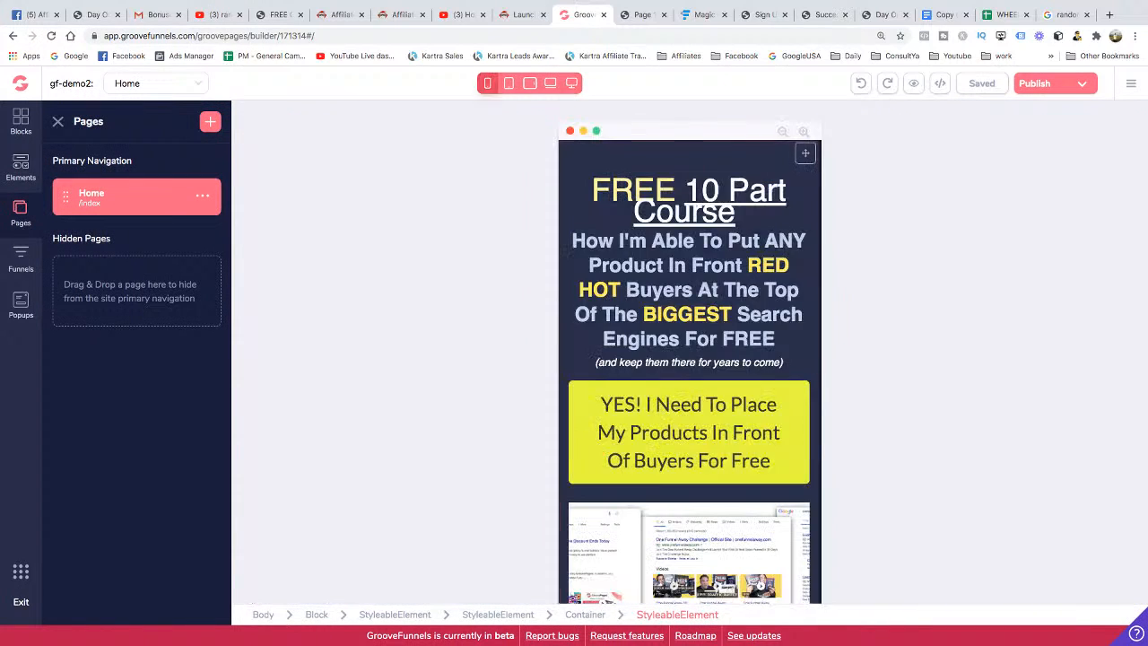
left_click(610, 202)
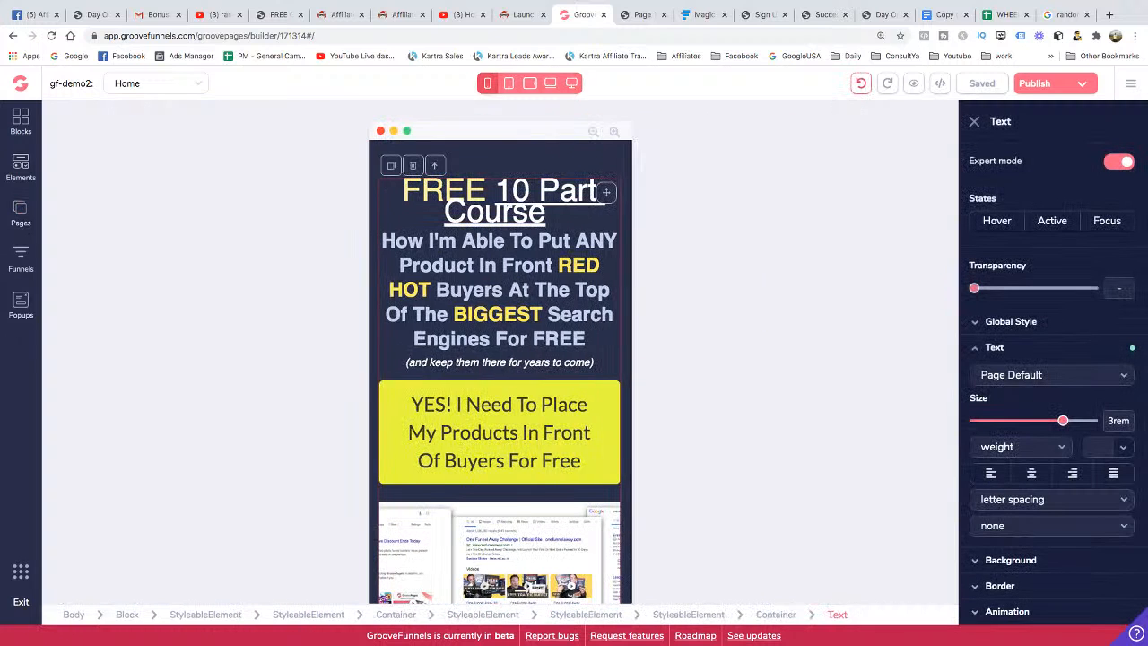
left_click(509, 83)
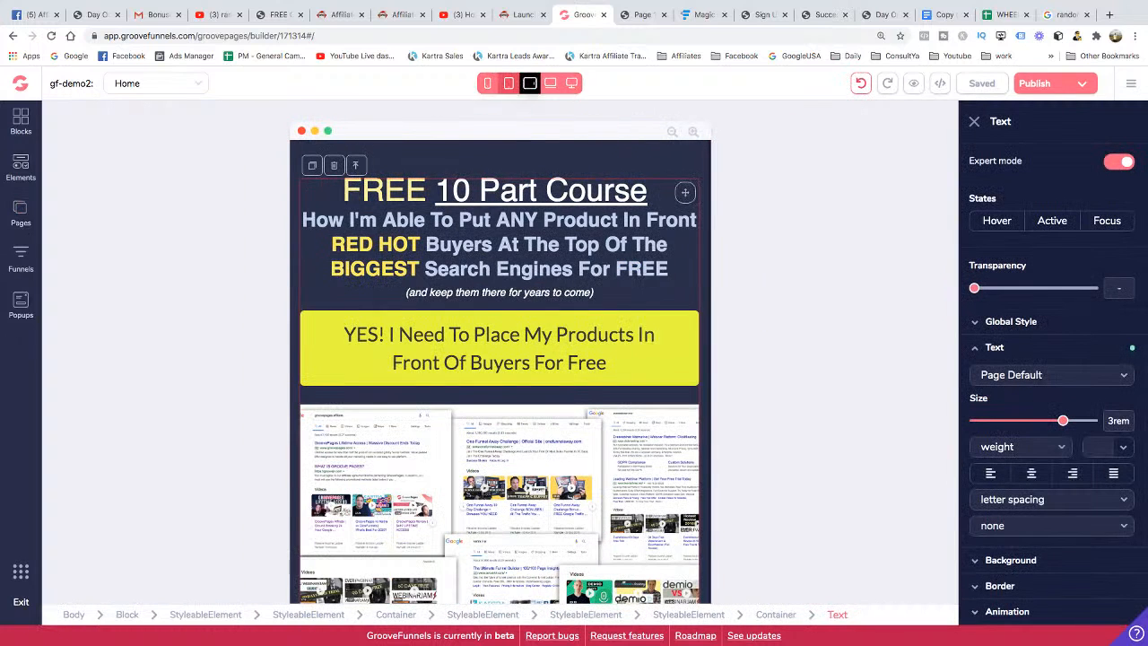
left_click(531, 82)
left_click(487, 82)
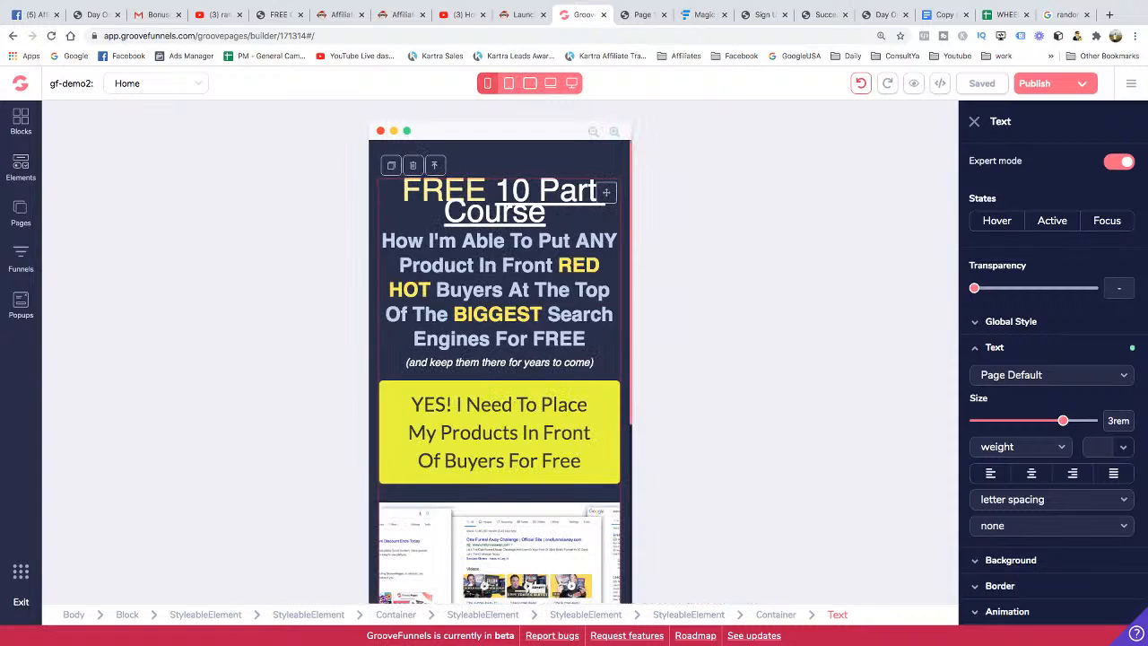
left_click_drag(1063, 421, 1043, 420)
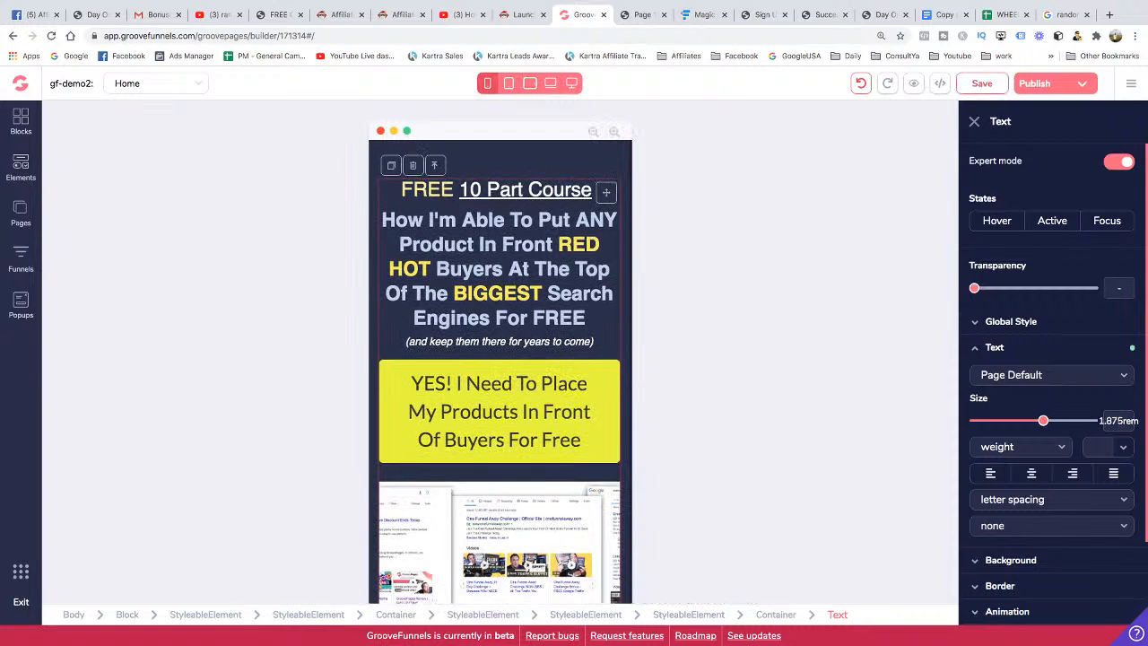
Set the text size of the whole "How I'm Able To Put ANY Product" subheading to 1.5rem
left_click(500, 268)
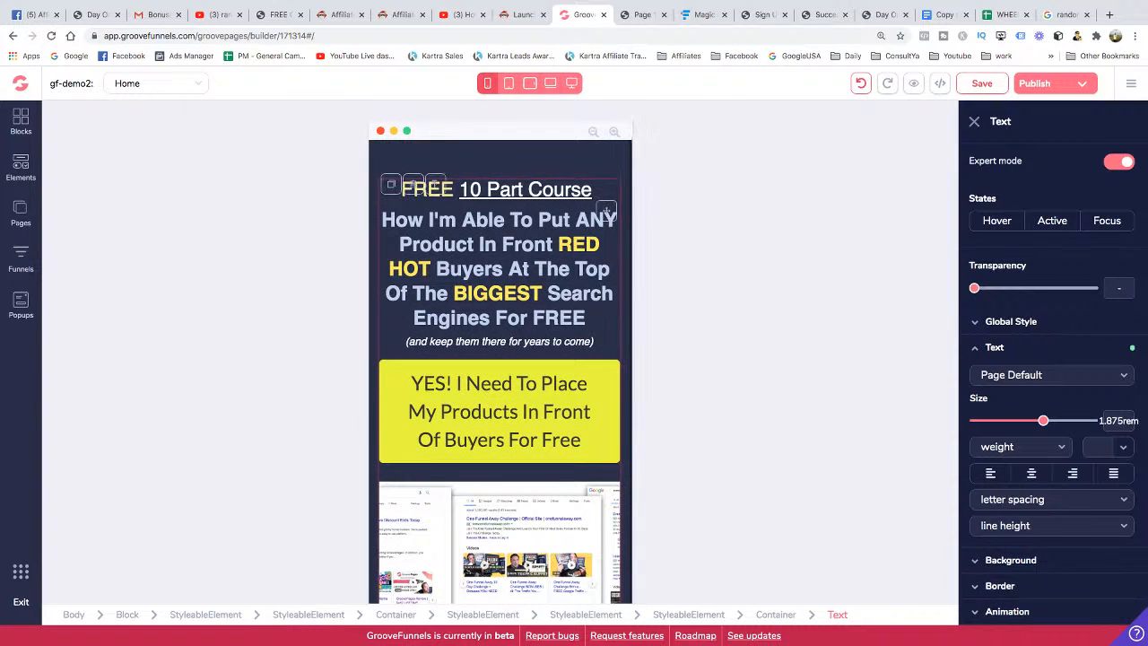
left_click_drag(1043, 421, 994, 421)
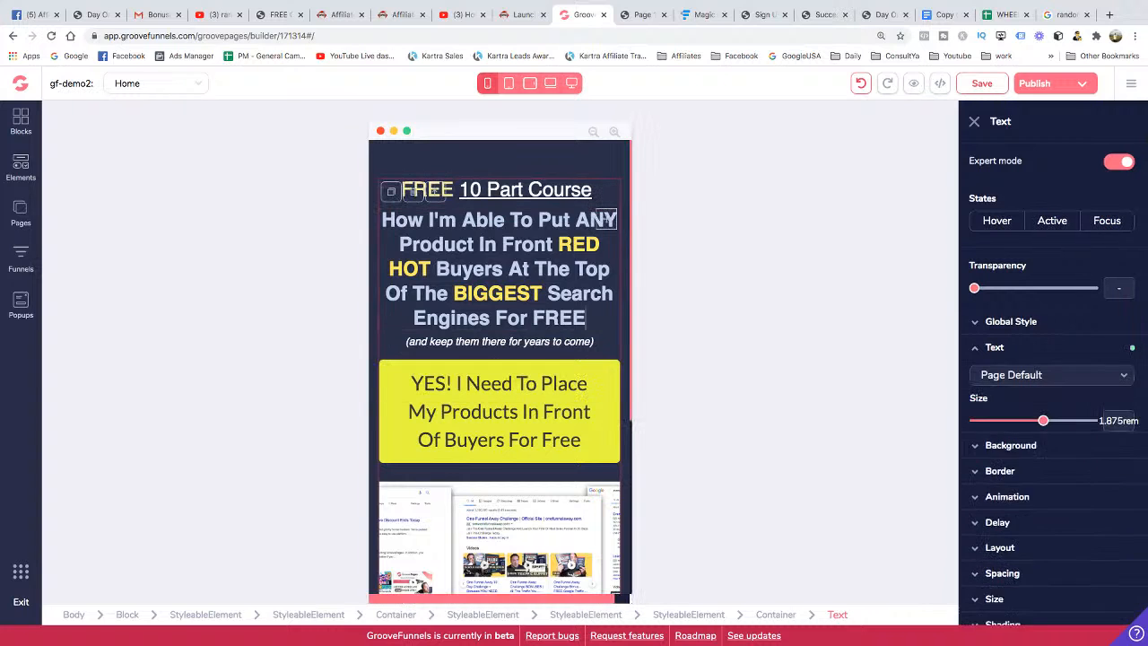
left_click_drag(586, 320, 382, 220)
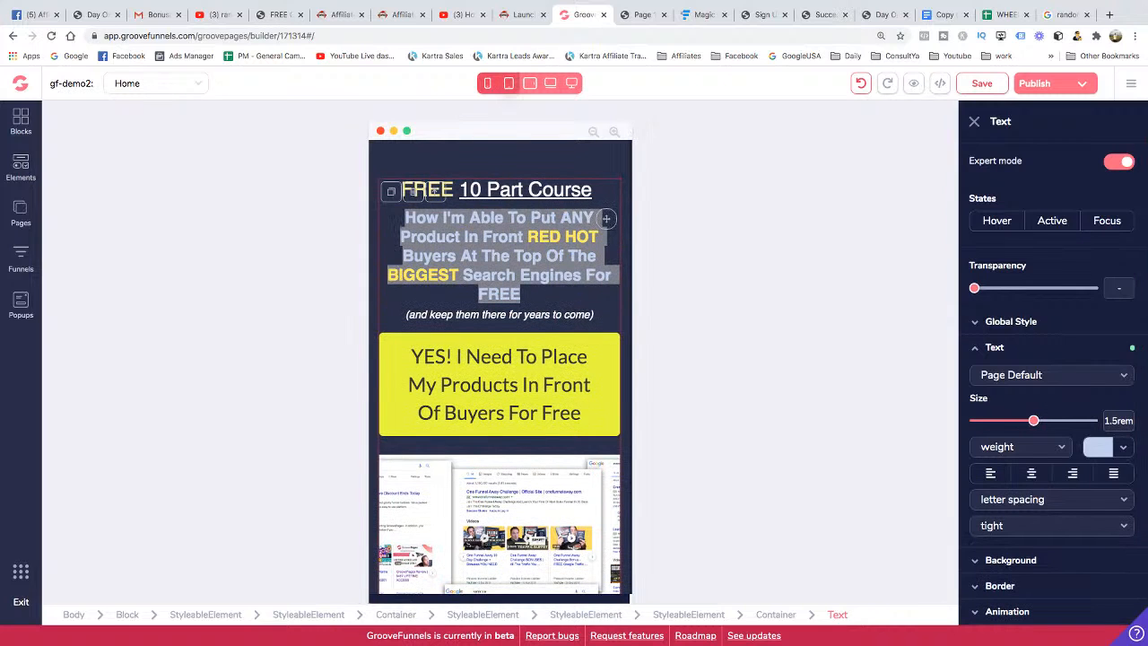
Check the tablet, laptop and desktop views and set the FREE 10 Part Course heading's text size to 3rem in the desktop view
left_click(509, 82)
left_click(530, 82)
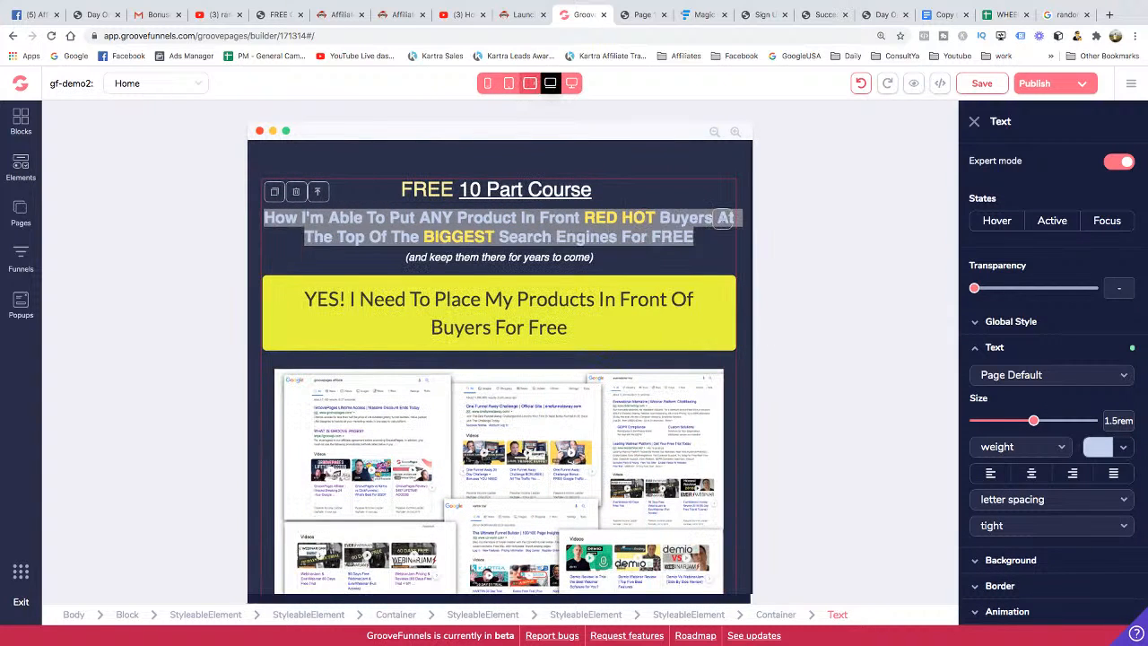
left_click(550, 83)
left_click(572, 83)
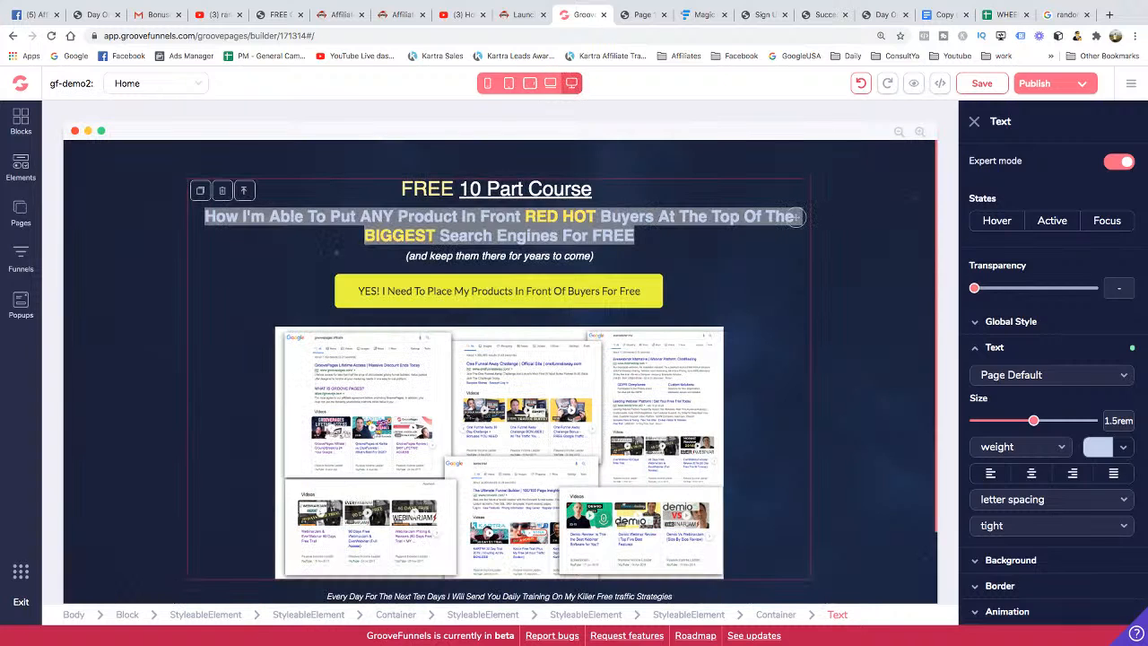
left_click(466, 188)
left_click_drag(1051, 421, 1063, 420)
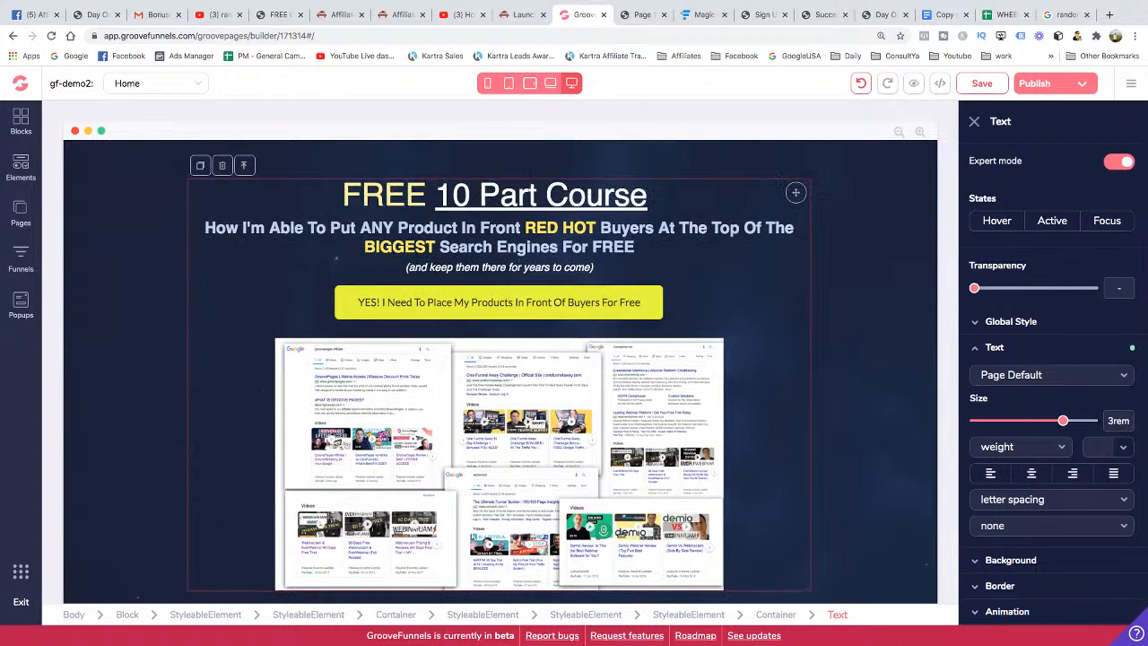
In the landscape tablet view, set the top and bottom margins of the "How I'm Able To Put ANY Product" subheading to 2.25rem
left_click(550, 82)
left_click(530, 82)
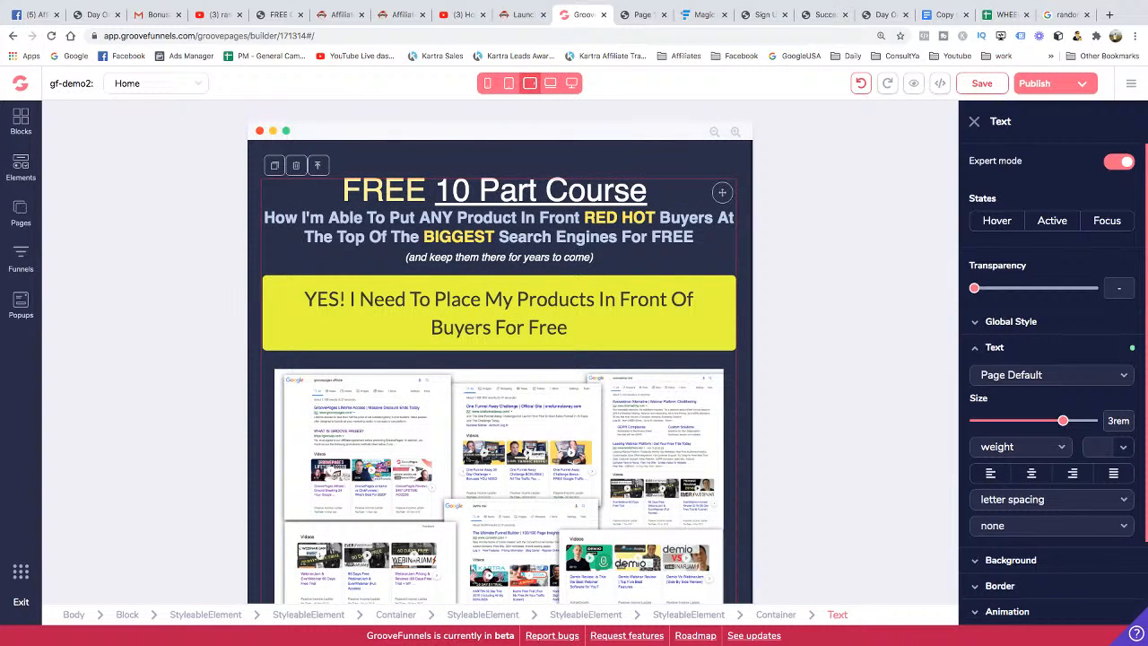
left_click(565, 218)
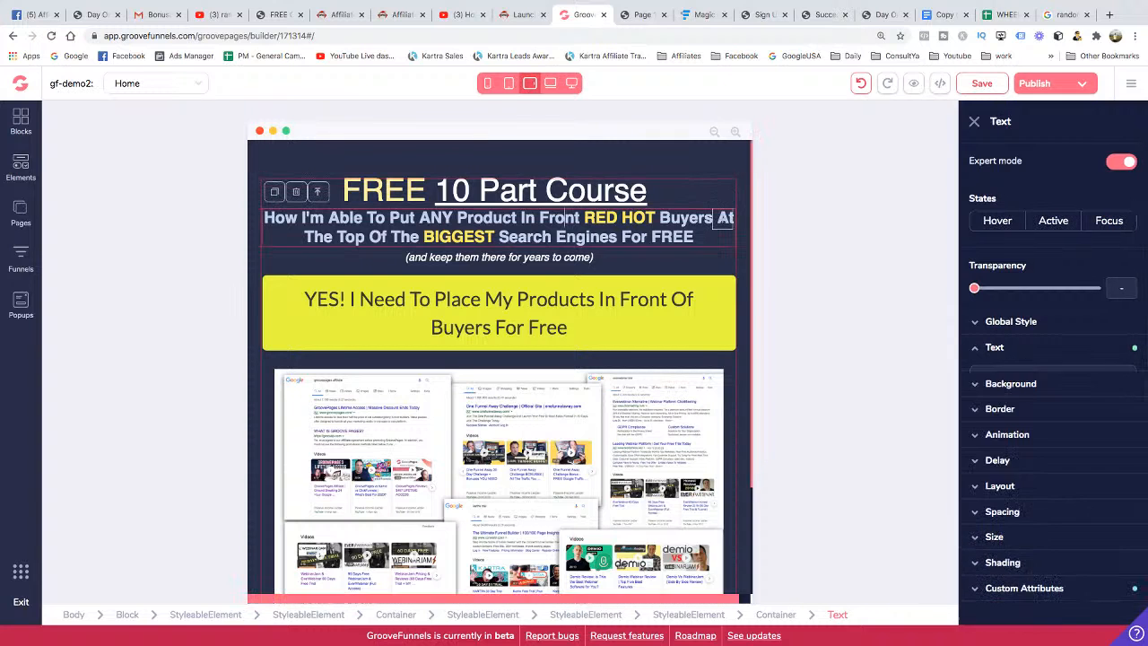
scroll(1051, 385, "down", 1)
scroll(1051, 386, "down", 2)
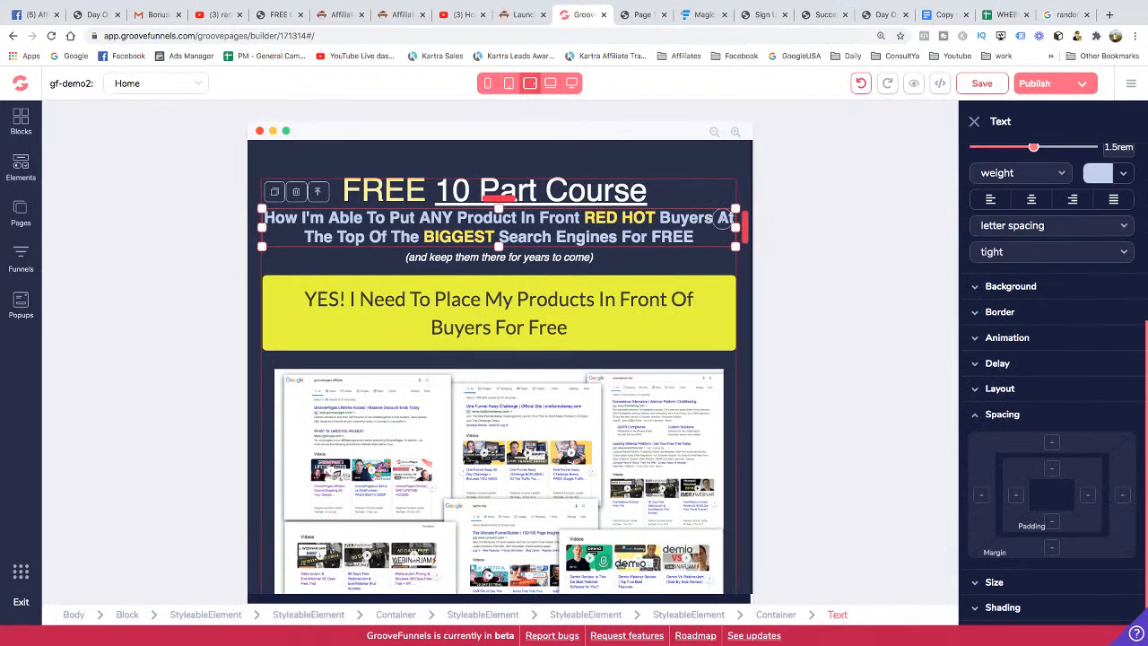
left_click(1052, 442)
left_click_drag(975, 573, 1001, 573)
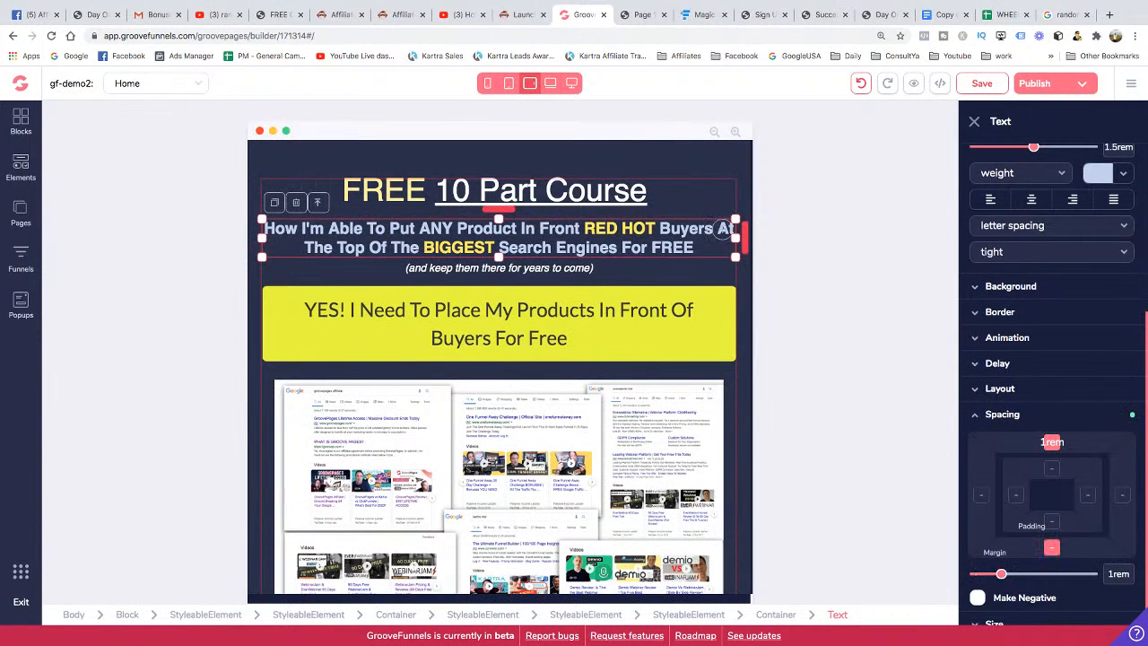
left_click_drag(1001, 573, 1028, 573)
In the phone view, set the subheading's text size to 1.25rem and the FREE 10 Part Course heading's to 2.25rem, and check the portrait tablet view
left_click(488, 82)
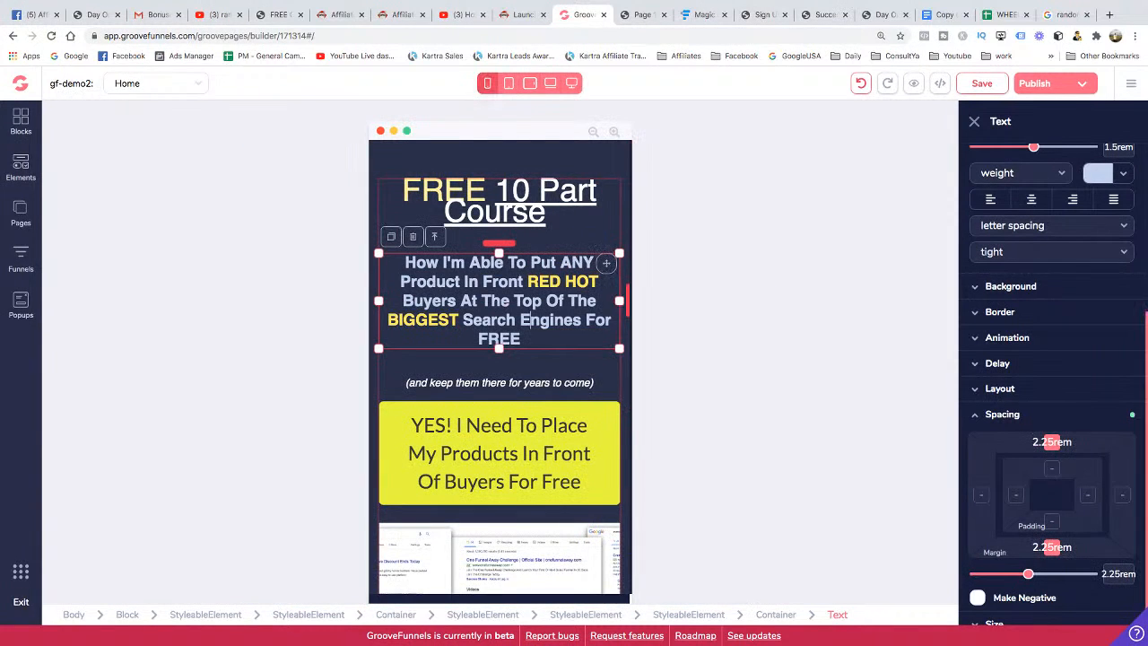
left_click_drag(1033, 147, 1024, 147)
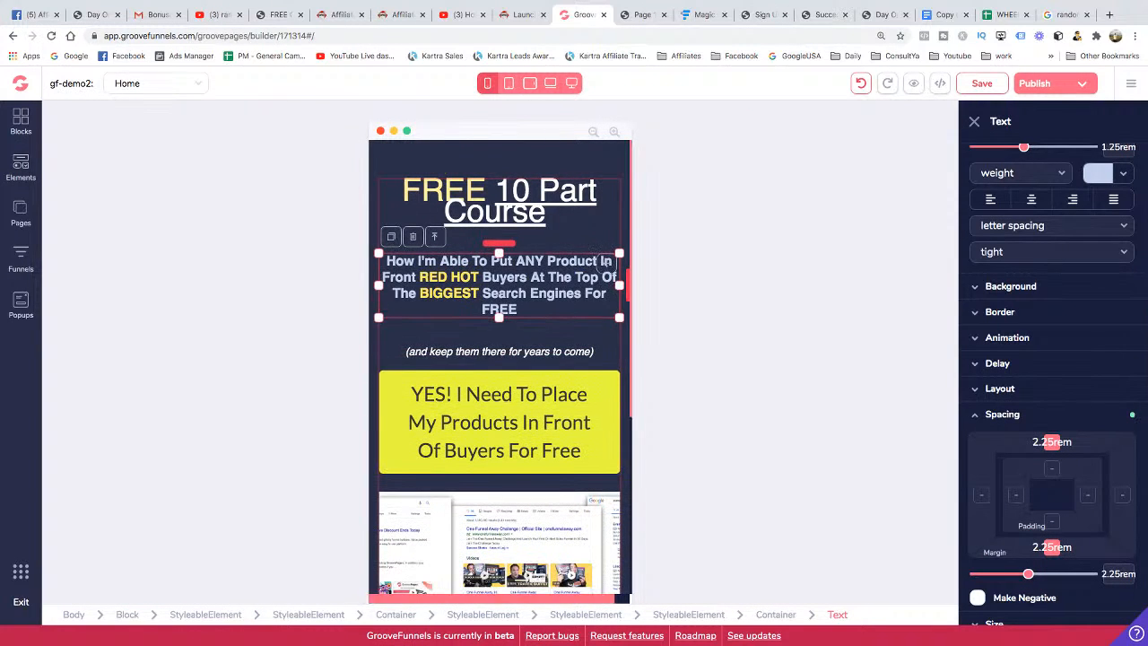
left_click(601, 194)
mouse_move(1063, 421)
left_mouse_down()
mouse_move(1043, 421)
mouse_move(1053, 420)
left_mouse_up()
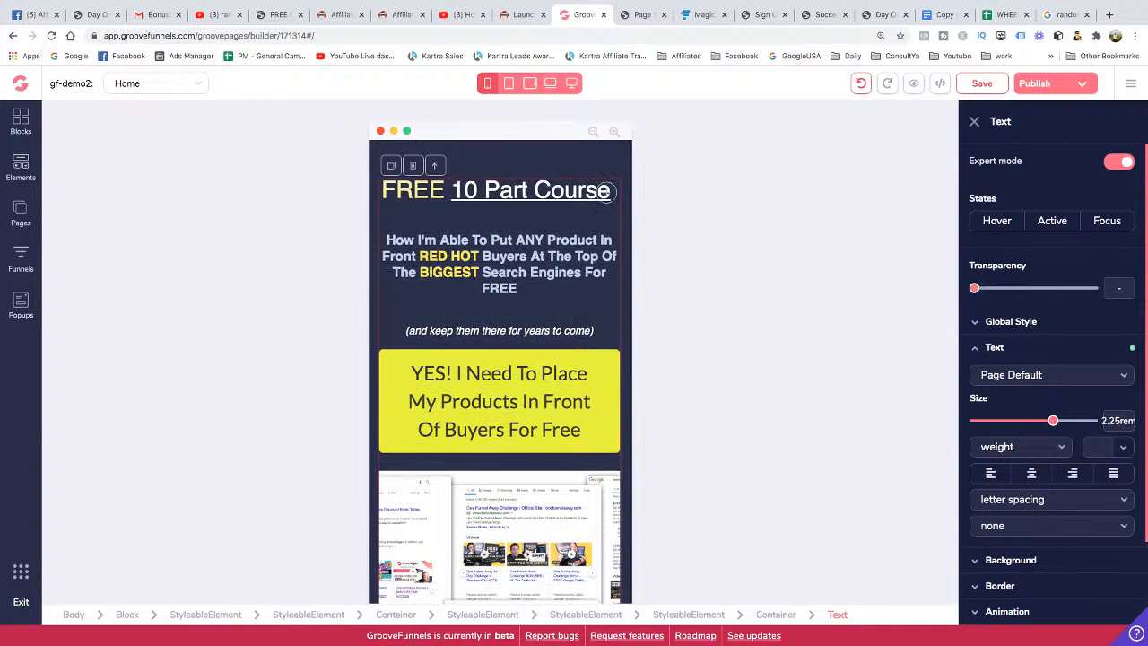
left_click(1010, 323)
left_click(508, 83)
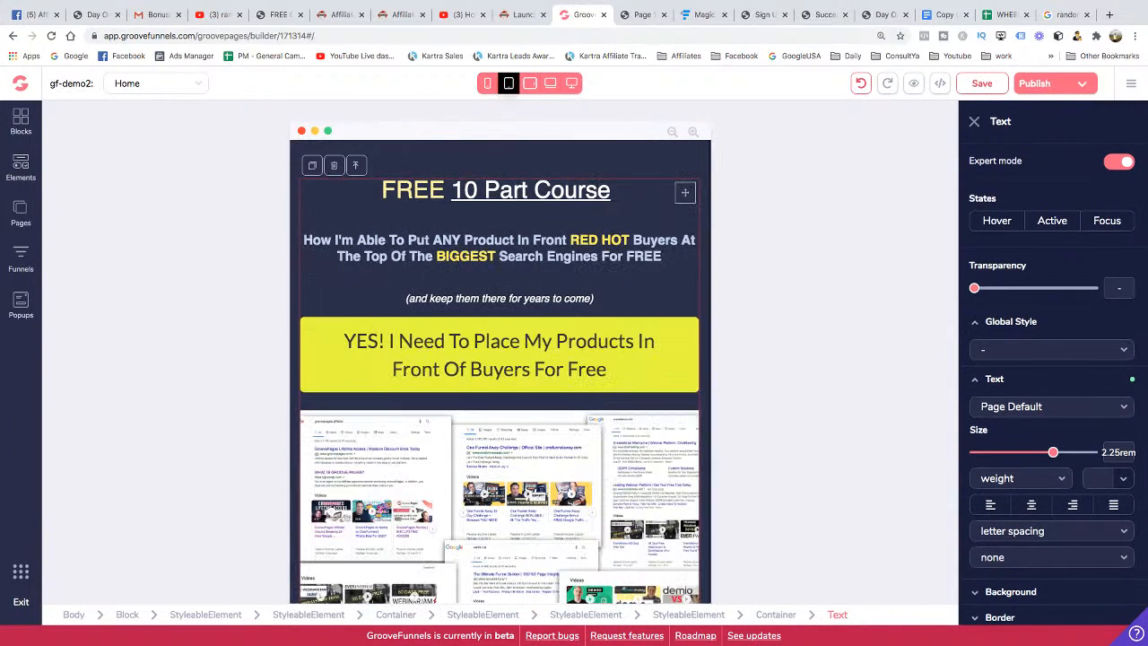
Limit styling to the phone view only and set the subheading's text size there to 1.25rem
left_click(487, 82)
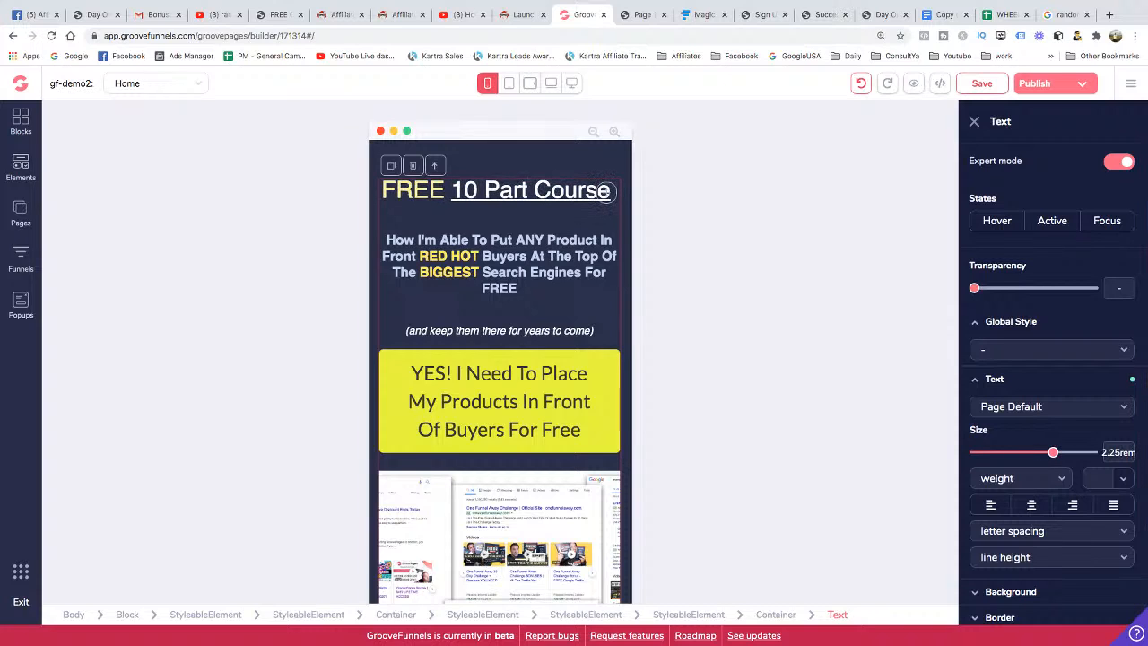
left_click(500, 273)
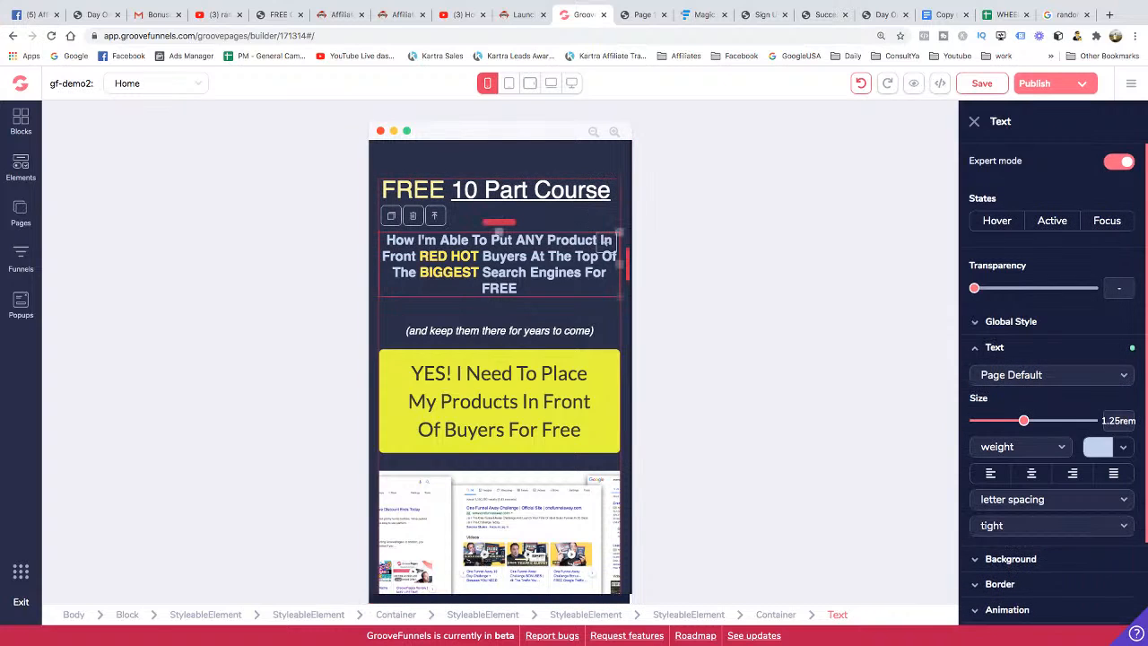
mouse_move(1014, 421)
left_mouse_down()
mouse_move(1033, 421)
mouse_move(1024, 420)
left_mouse_up()
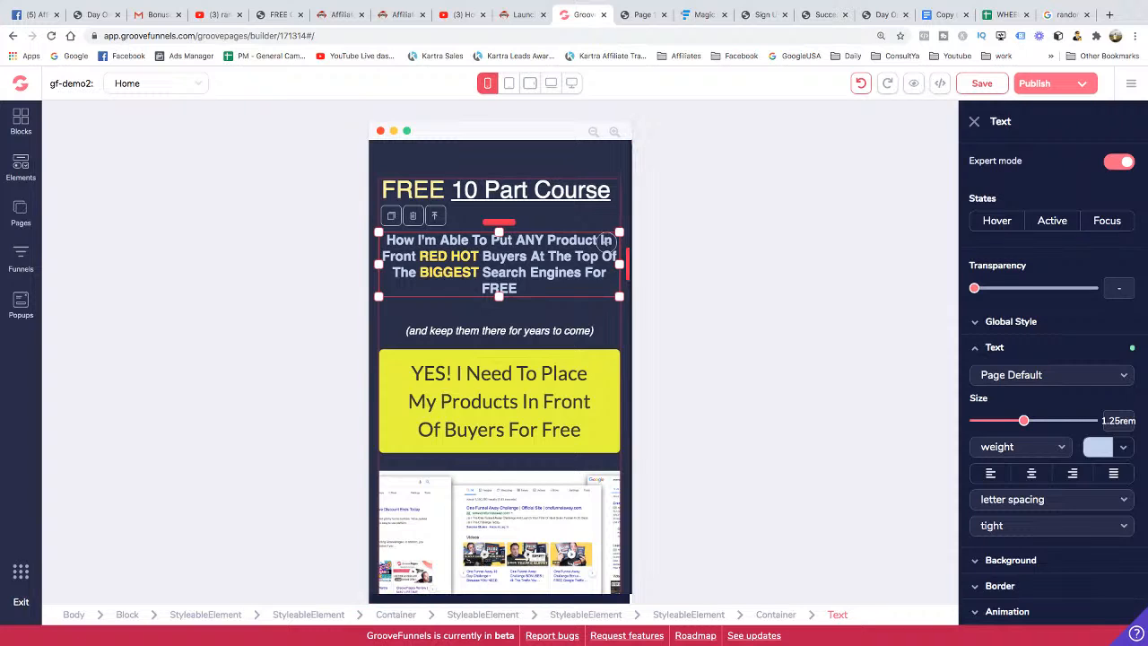
Set the FREE 10 Part Course heading's text size to 3rem separately in the portrait tablet and landscape tablet views
left_click(509, 83)
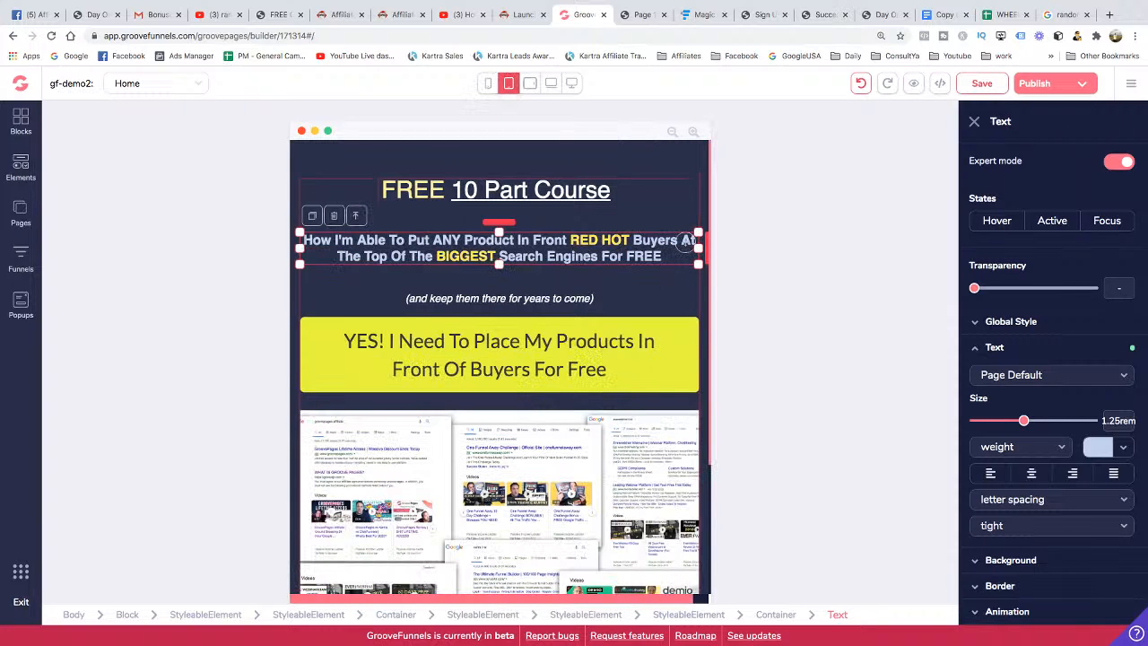
left_click(528, 191)
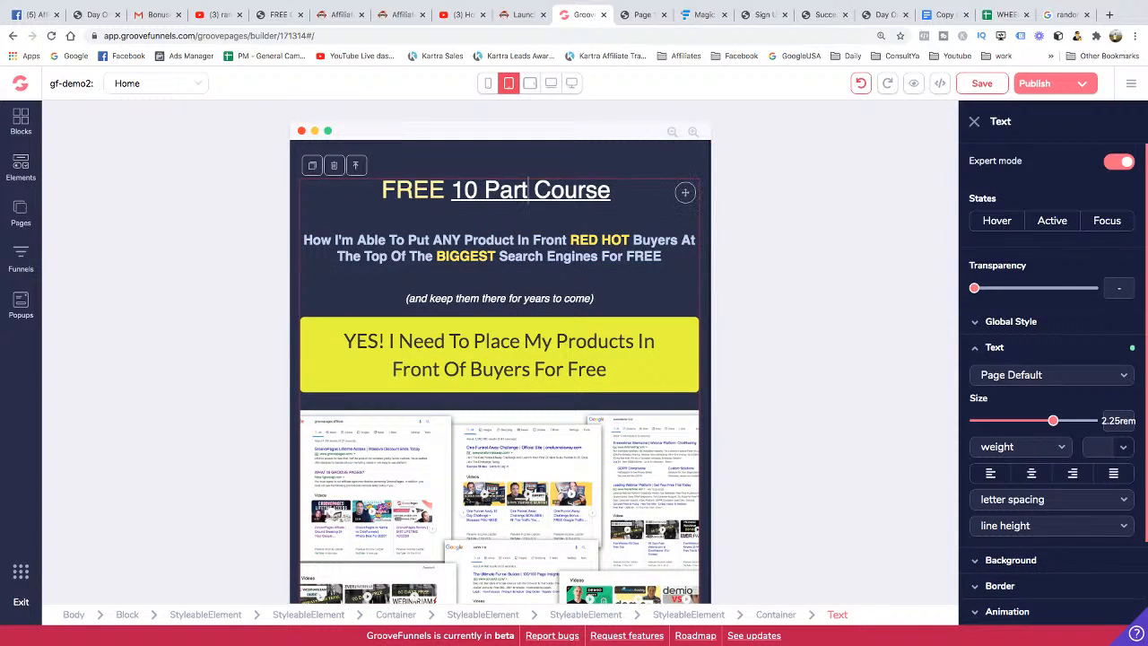
left_click_drag(1053, 421, 1063, 421)
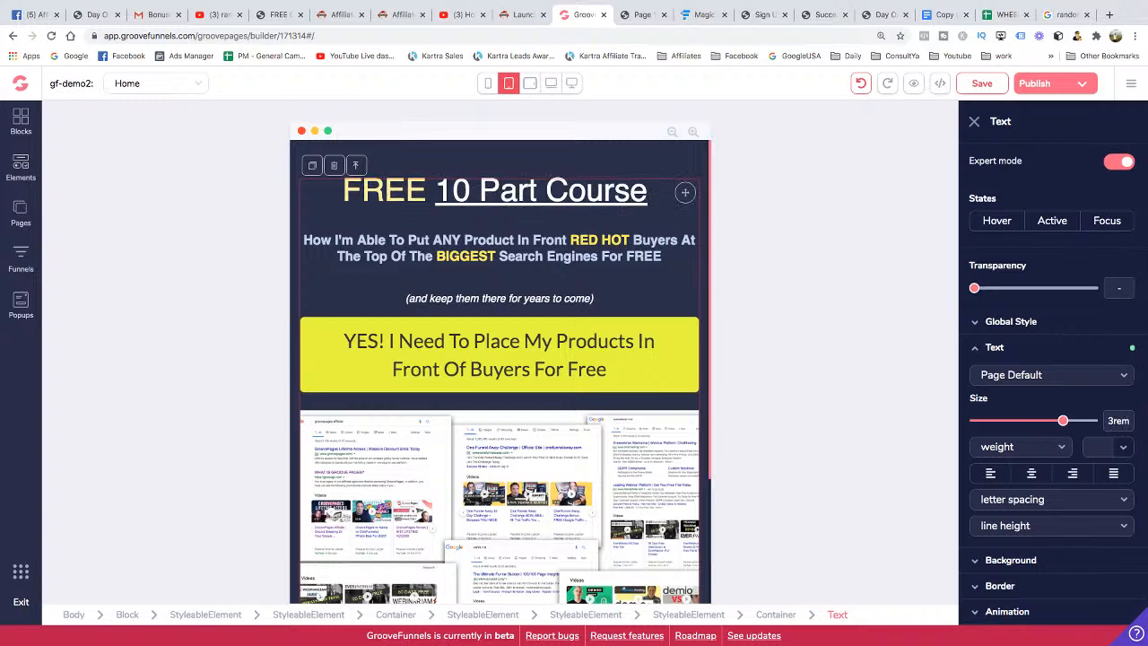
left_click(530, 84)
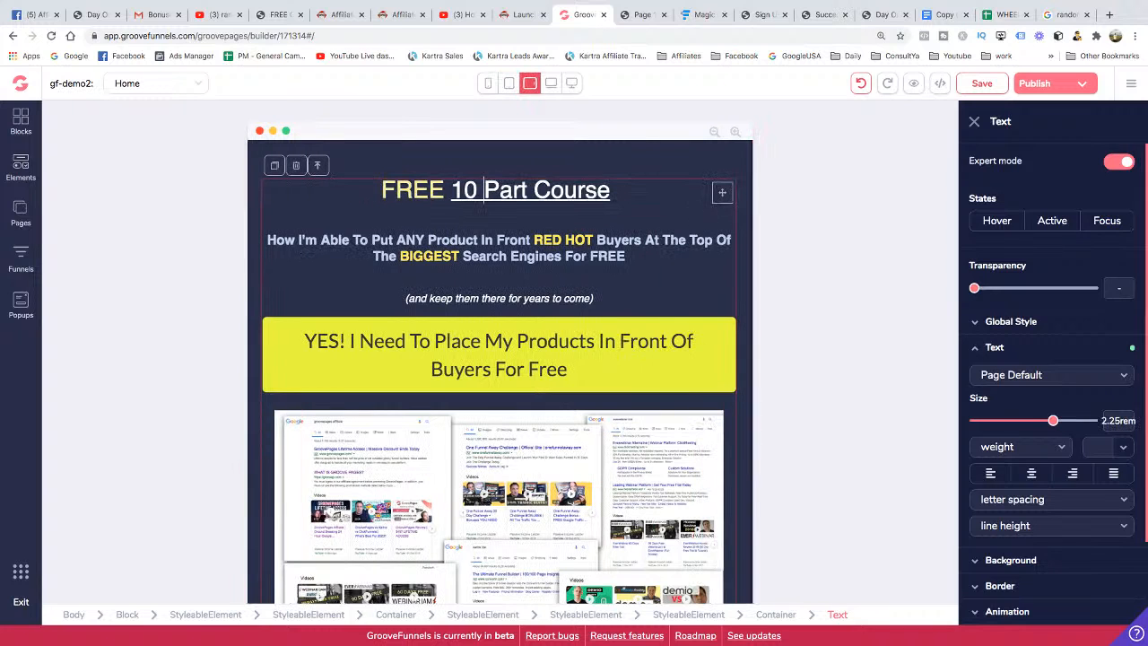
left_click_drag(1053, 421, 1063, 420)
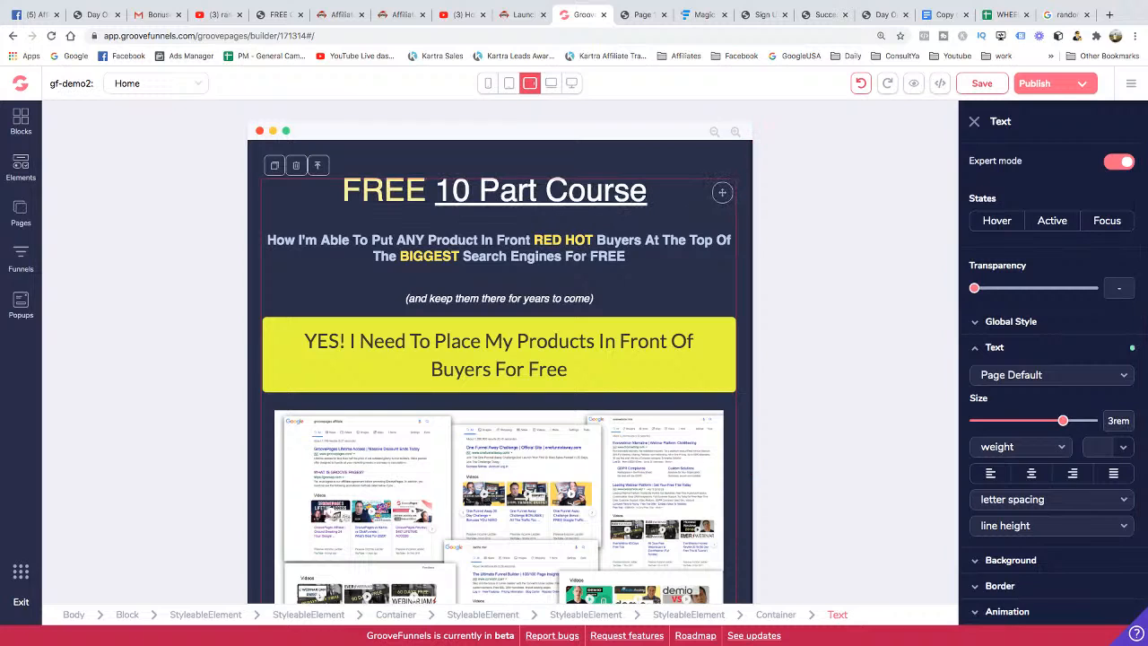
Switch to the laptop view and open the yellow call-to-action button's link configuration
left_click(551, 83)
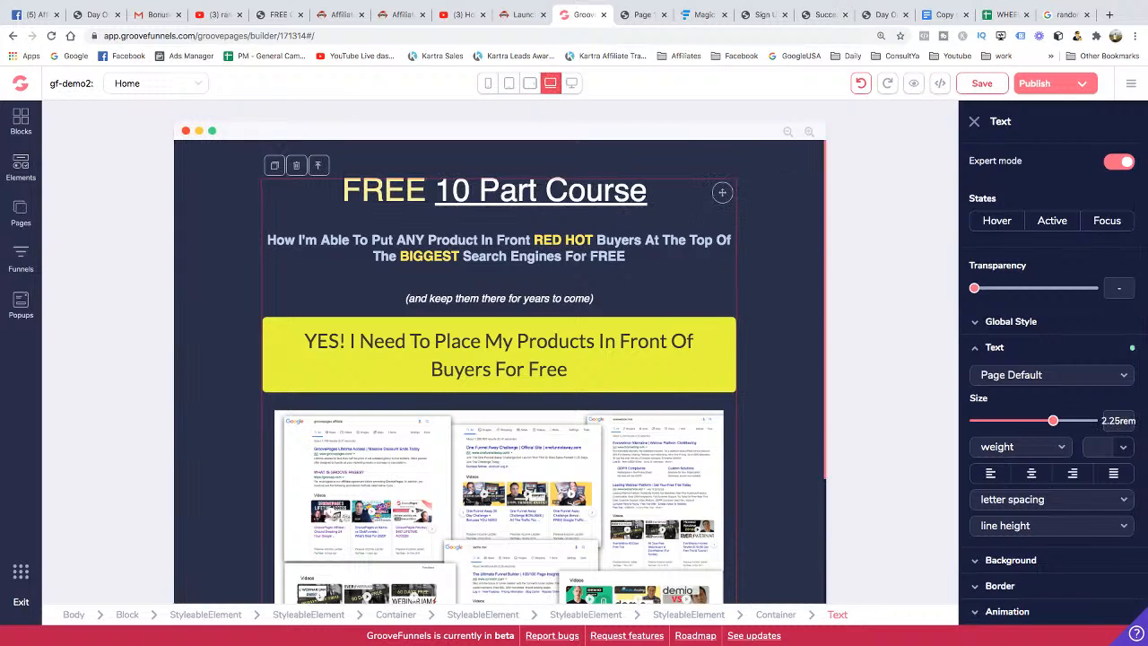
left_click(498, 354)
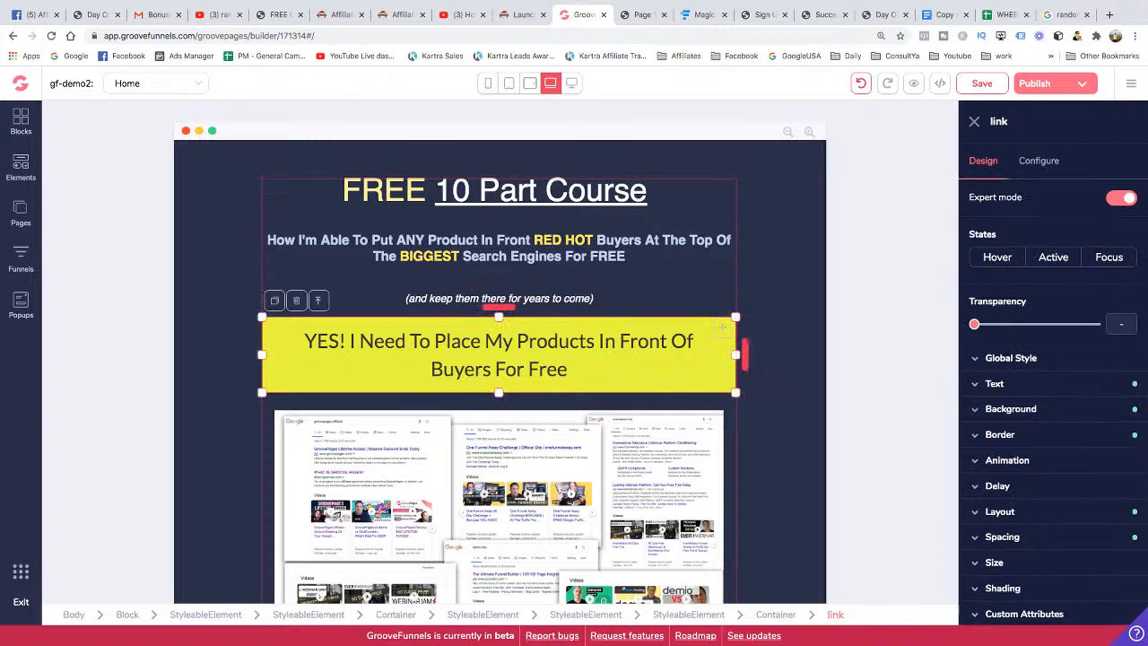
left_click(1039, 162)
left_click(983, 162)
left_click(1038, 161)
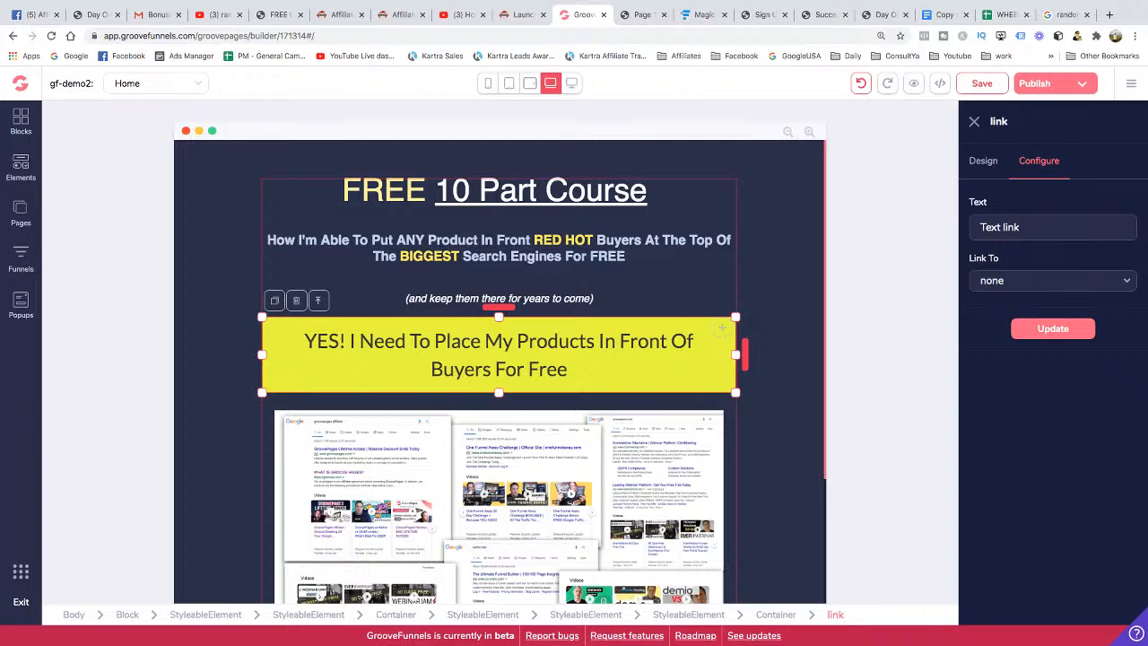
Change the yellow call-to-action button's text to "Yes! I Need To Place My Products On Google For Free" and apply the update
triple_click(1000, 227)
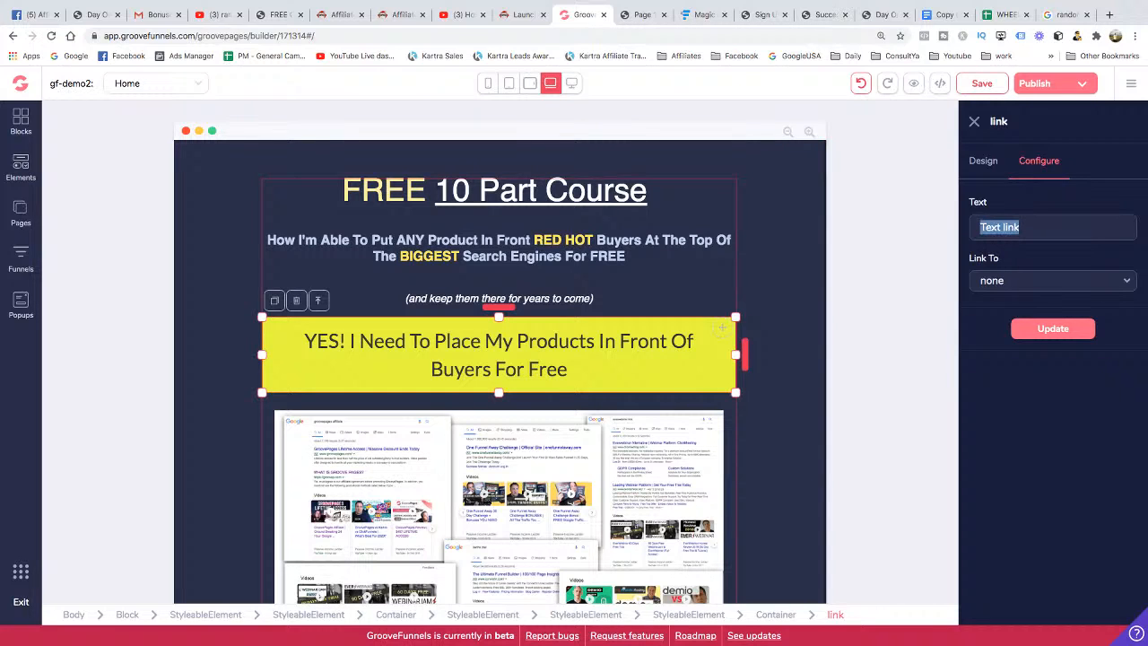
type("Ye")
type("s")
type("! I N")
type("wee")
key("BackSpace")
key("BackSpace")
key("BackSpace")
type("eed To P")
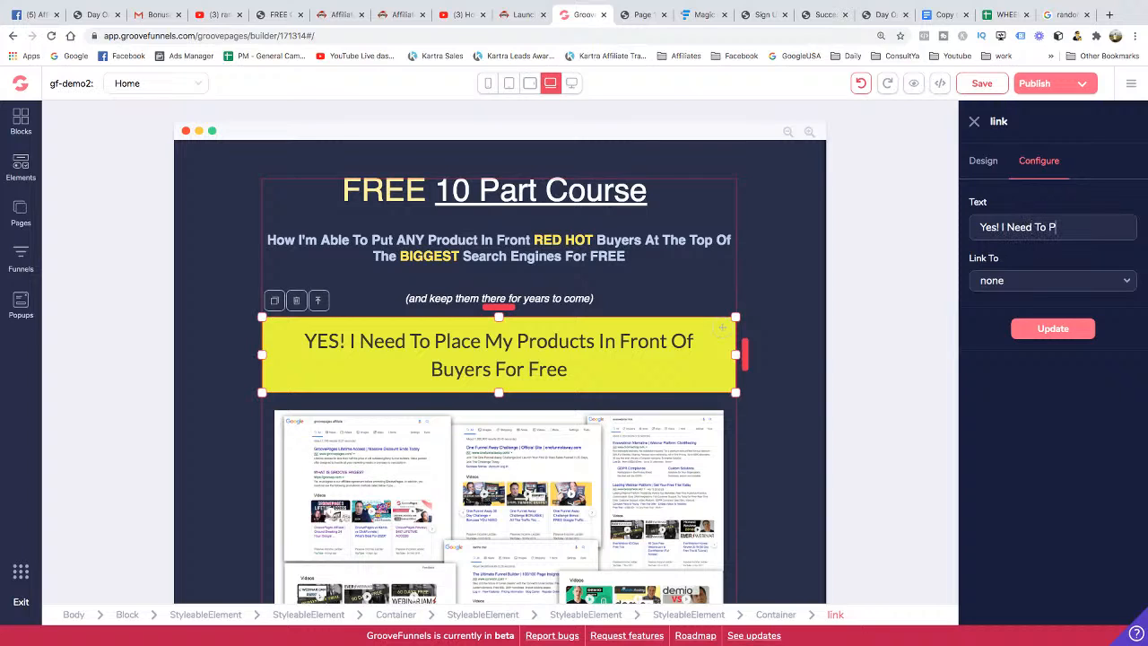
type("lace My Products")
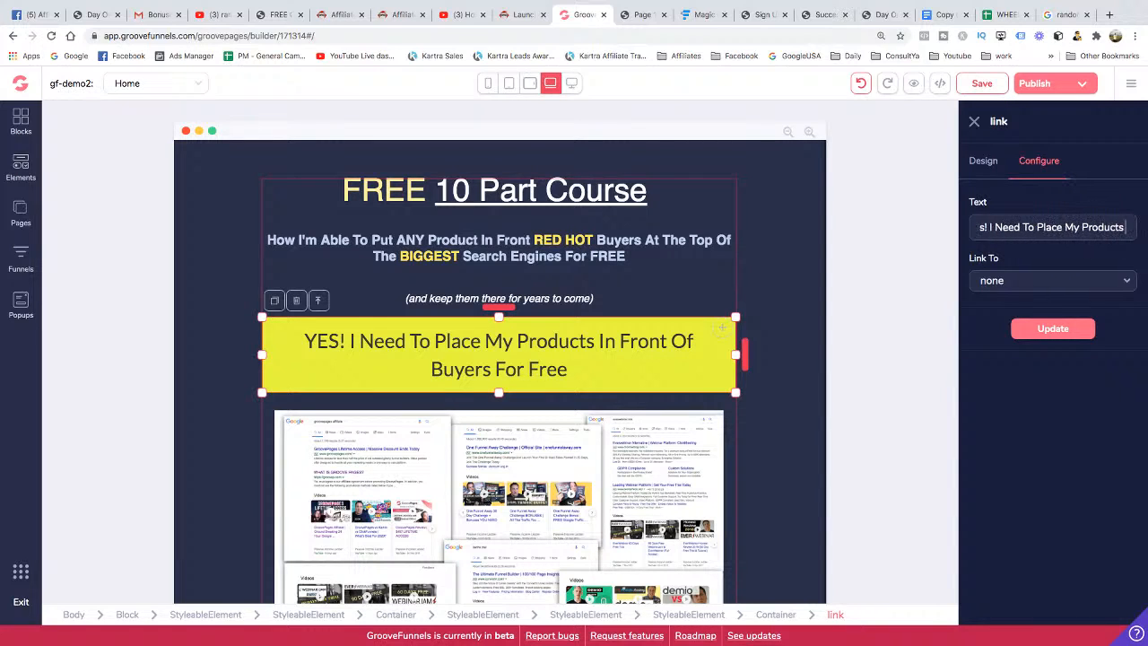
type(" On Google For")
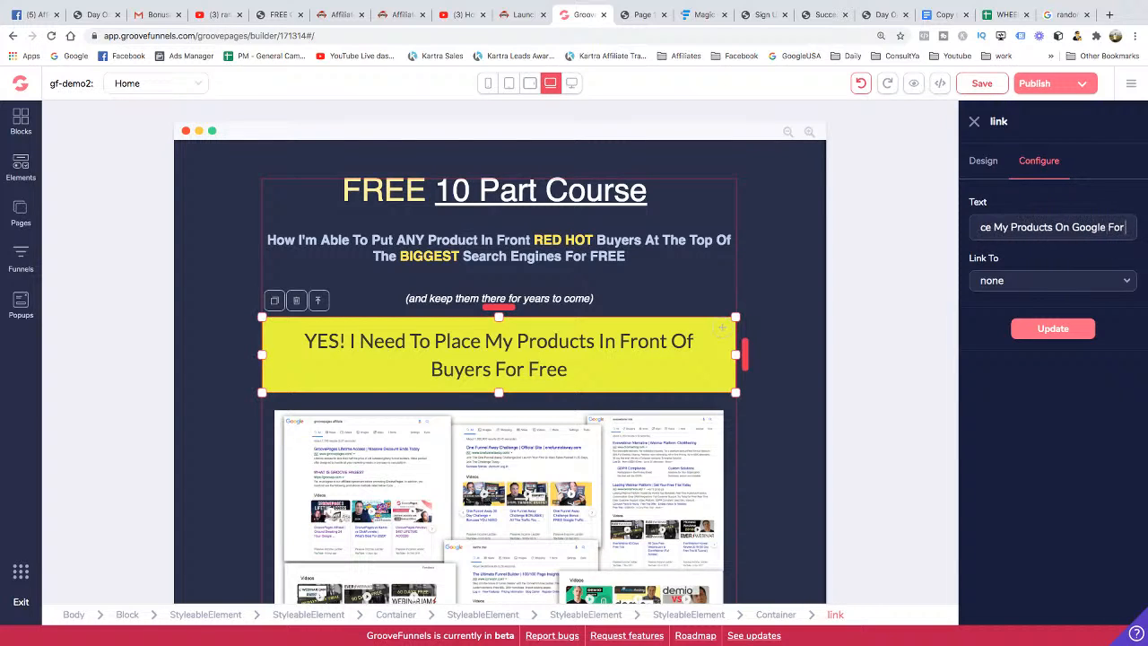
type(" Frees! I Need To Place My Produc")
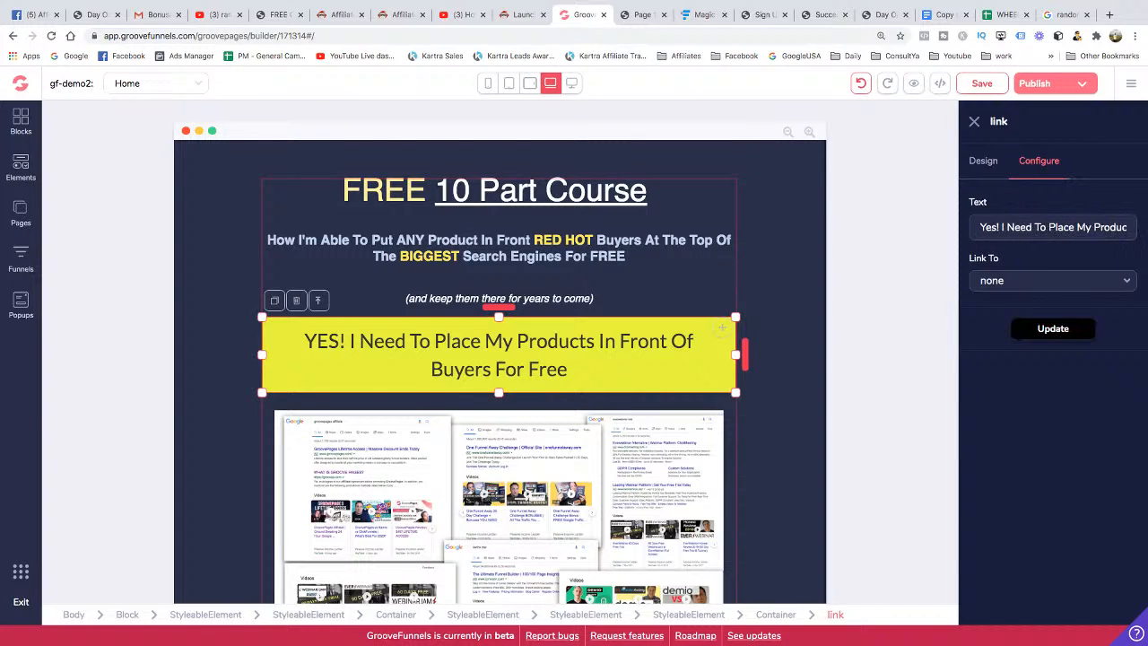
left_click(1053, 329)
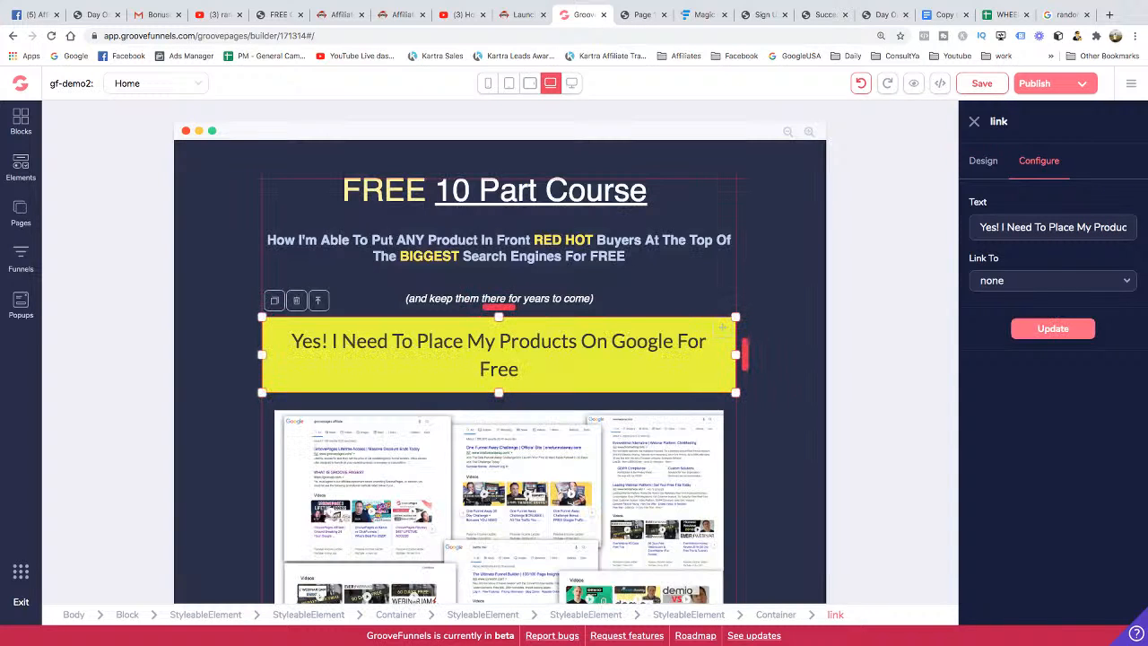
left_click(1038, 162)
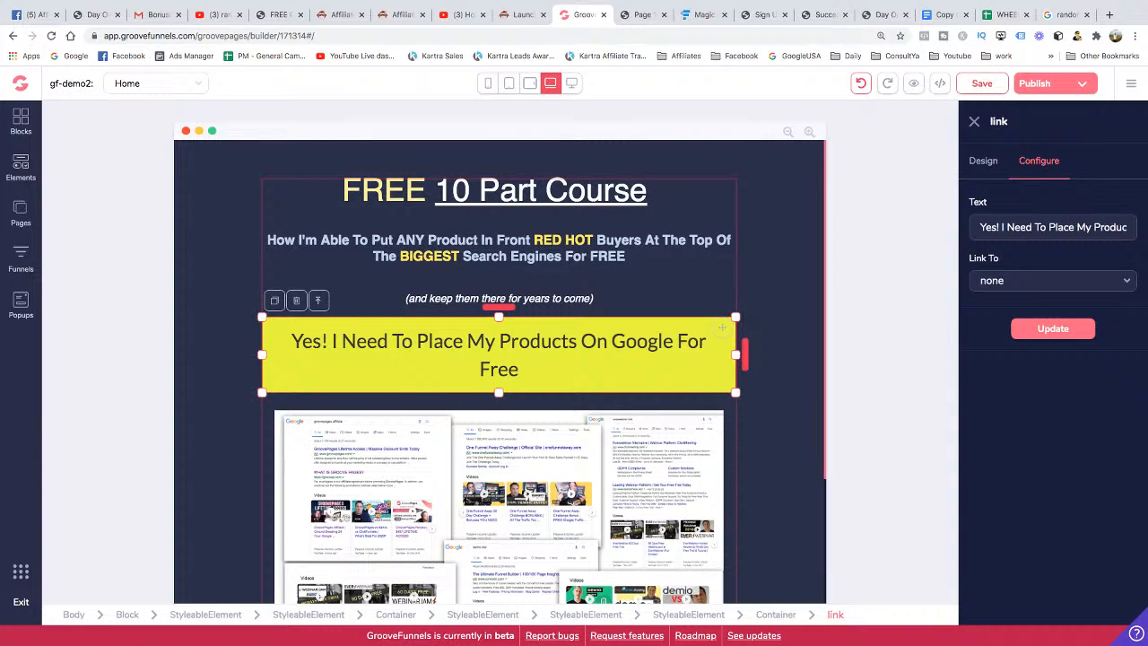
Try to reduce the yellow call-to-action button's text size in the laptop view
scroll(499, 372, "down", 2)
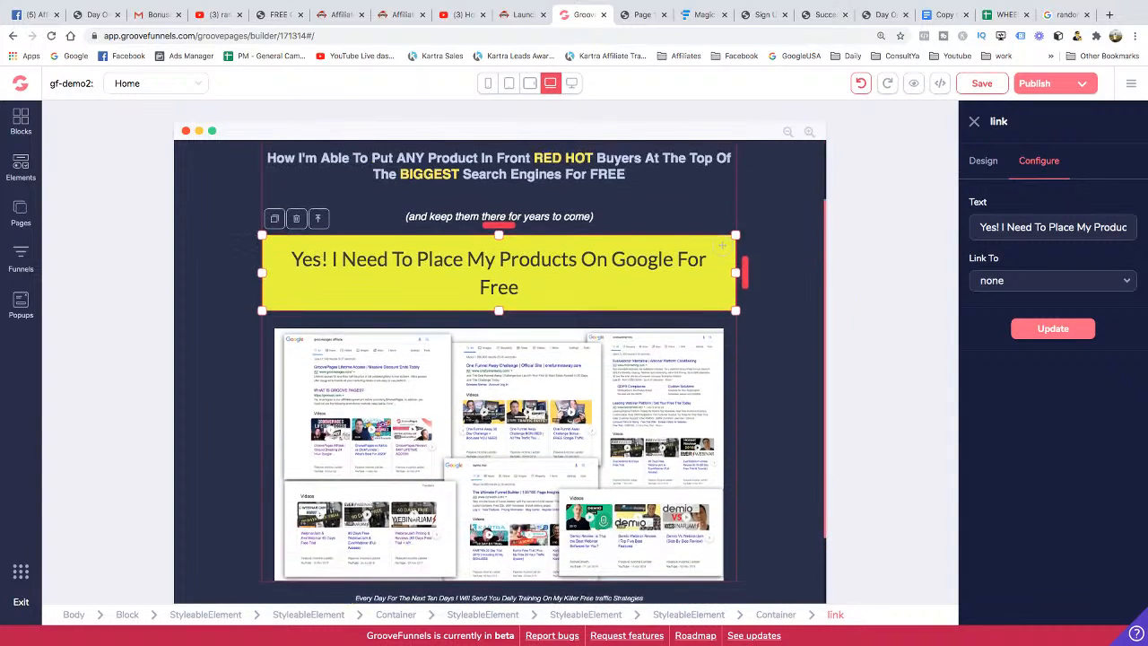
left_click(983, 161)
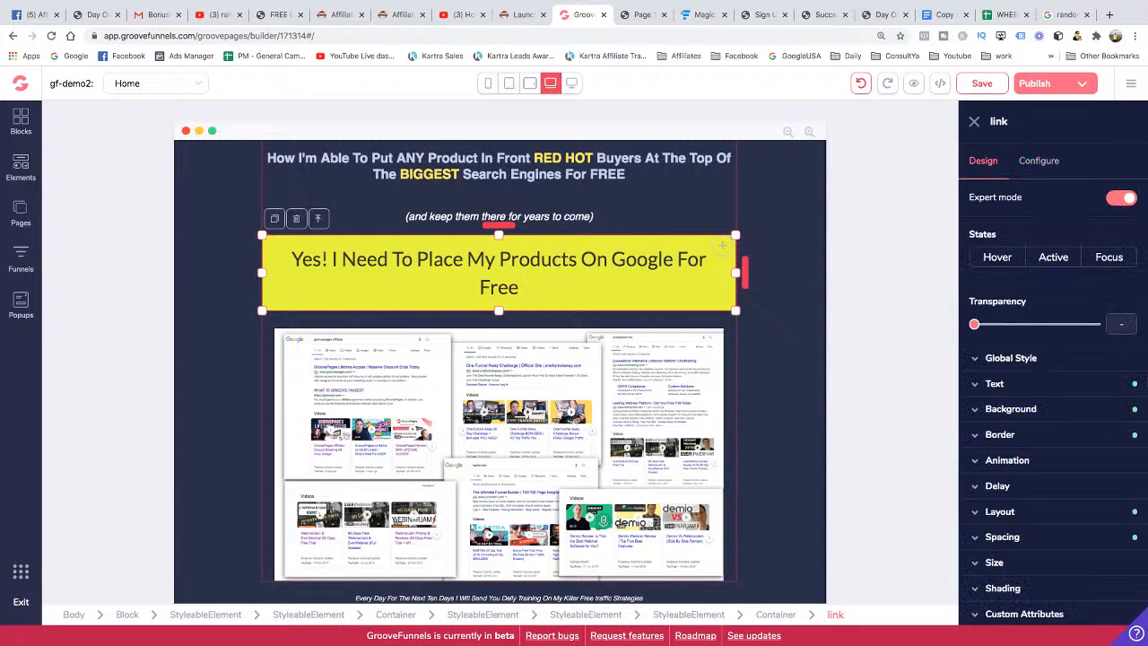
left_click(997, 384)
scroll(1022, 399, "down", 1)
mouse_move(1052, 410)
left_mouse_down()
mouse_move(1021, 410)
mouse_move(1044, 410)
left_mouse_up()
double_click(516, 216)
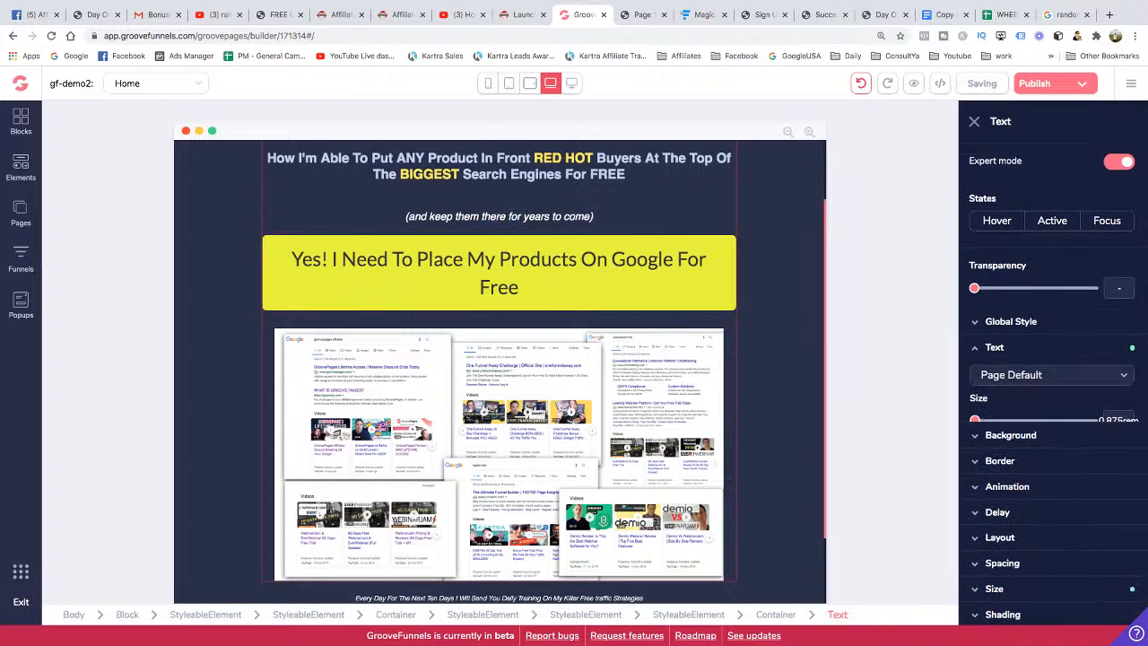
left_click(520, 269)
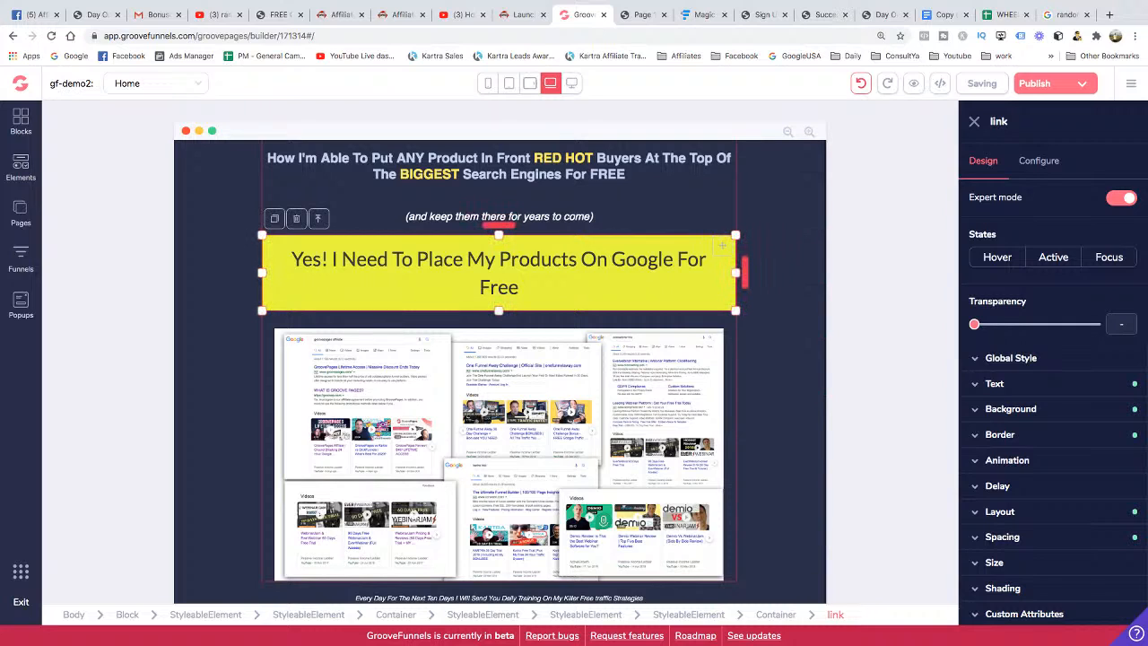
Try to adjust the text size for the yellow call-to-action button's Active state
left_click(1038, 161)
left_click(983, 162)
left_click(1053, 256)
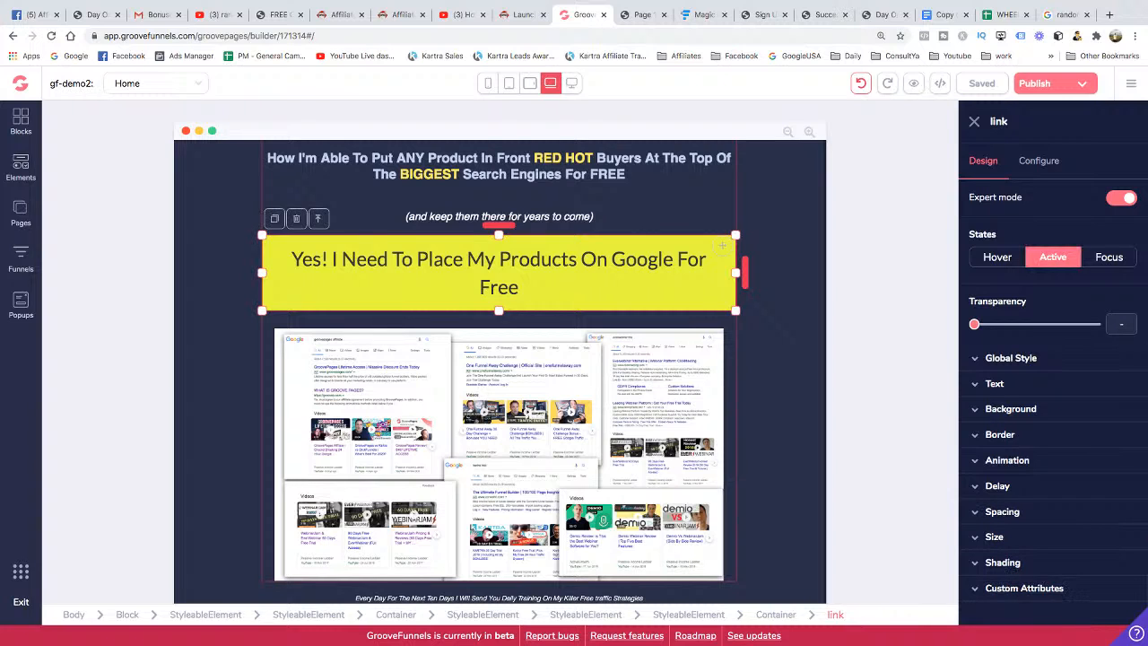
left_click(995, 383)
scroll(997, 384, "down", 2)
left_click_drag(975, 314, 994, 313)
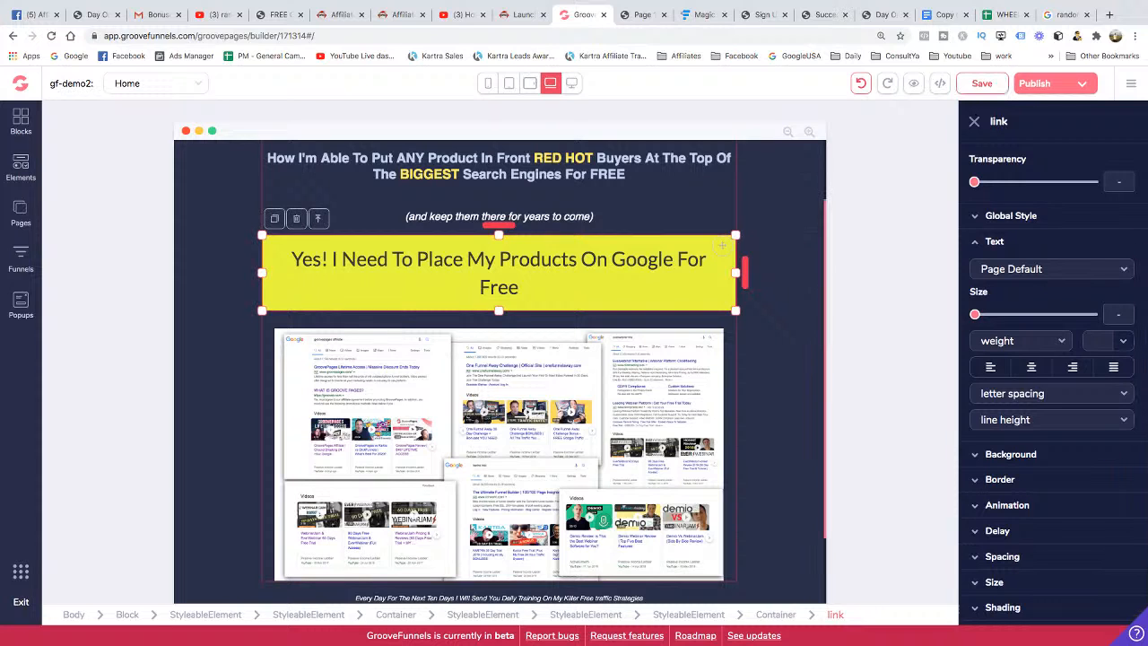
left_click(498, 453)
scroll(499, 454, "up", 1)
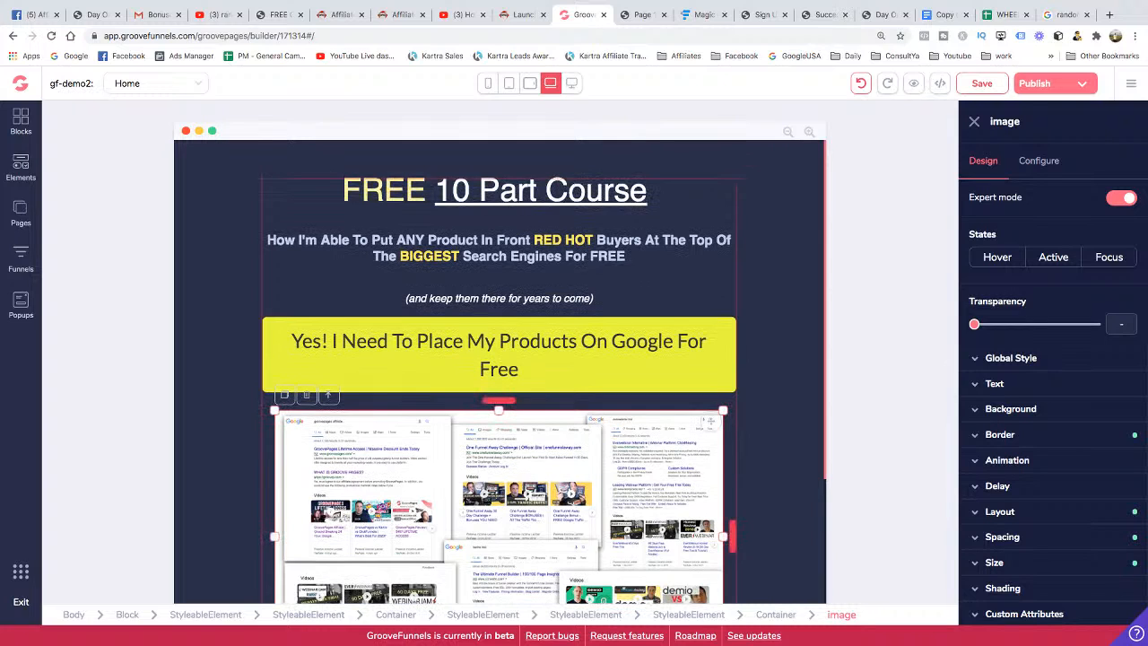
Set the yellow call-to-action button's text size to 1.5rem in the laptop view, leaving its font choice as it is
left_click(722, 328)
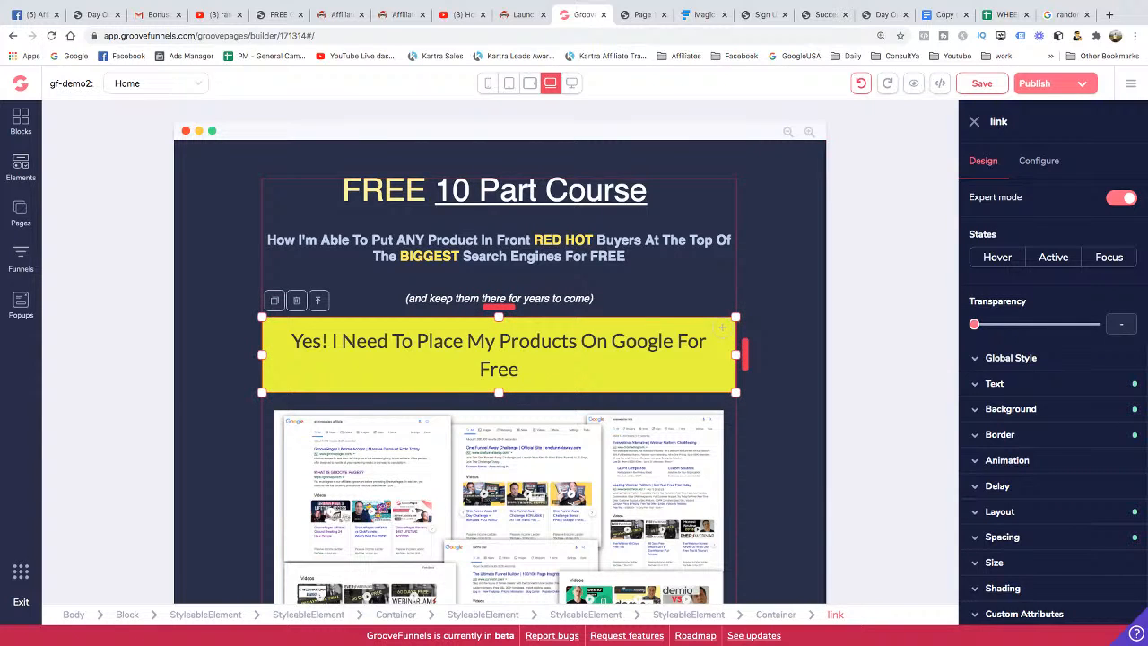
left_click(994, 383)
left_click(1052, 411)
left_click(1051, 411)
left_click(1052, 411)
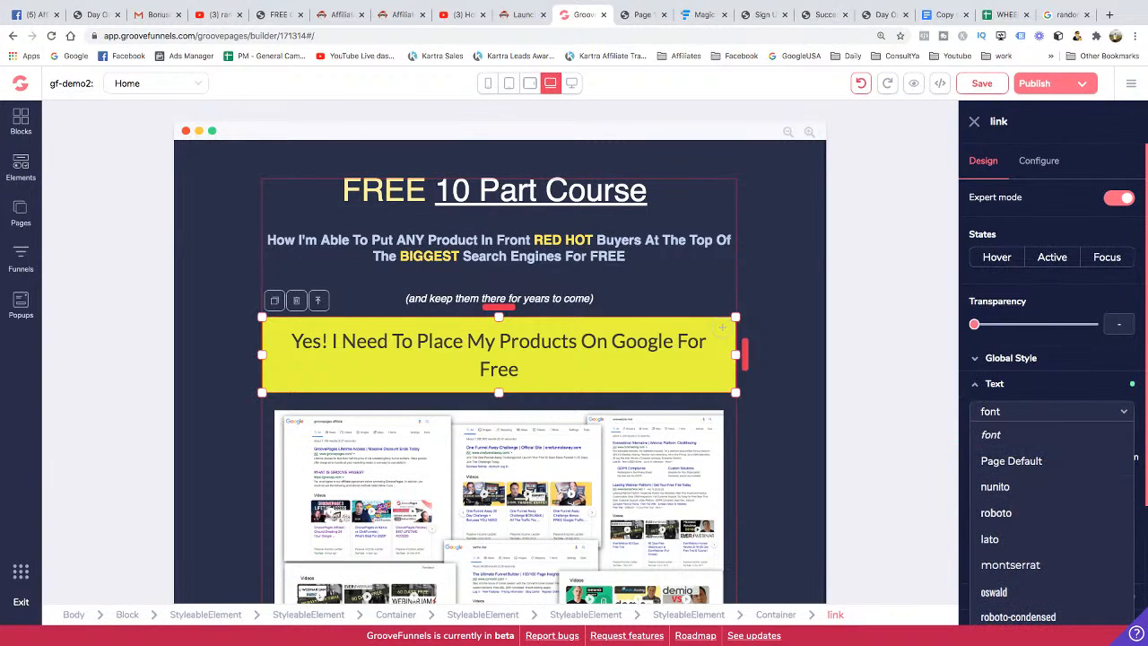
left_click(1051, 411)
left_click_drag(1043, 456, 1034, 457)
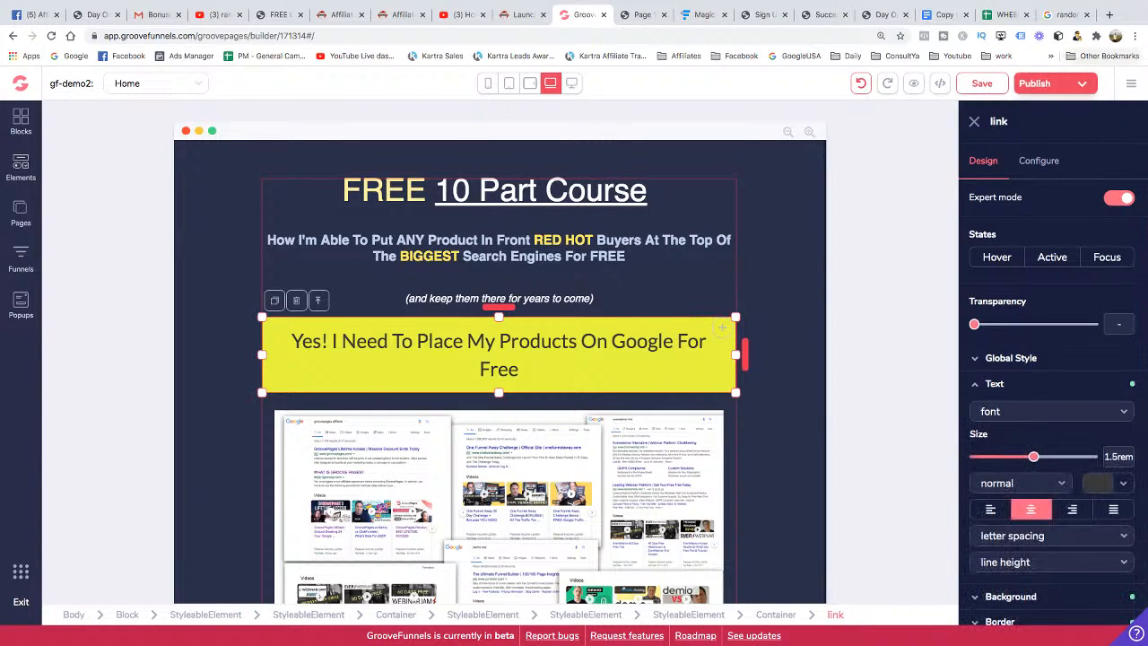
Open and dismiss the publishing settings, and check the page layout in the phone, both tablet and laptop views
left_click(1035, 83)
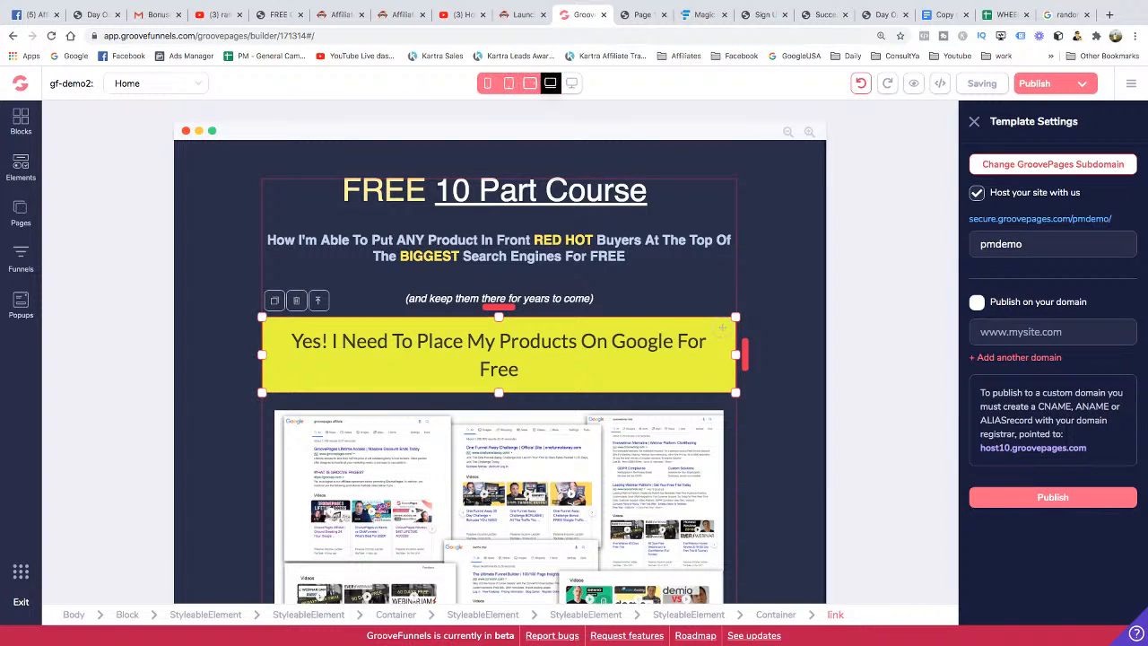
left_click(487, 83)
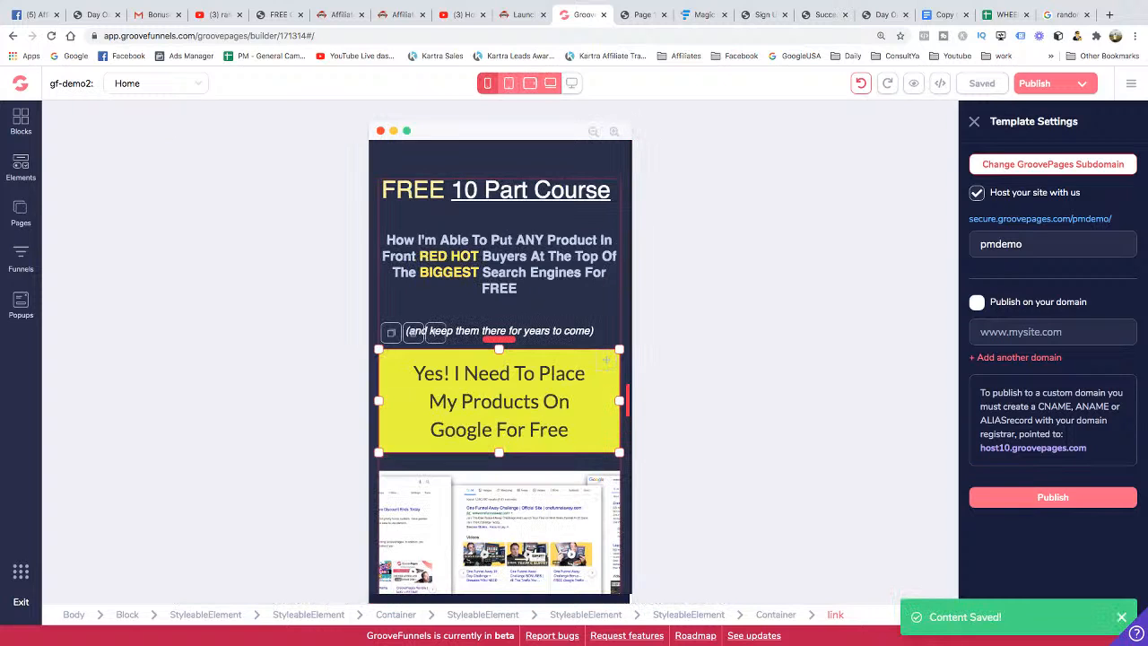
left_click(974, 121)
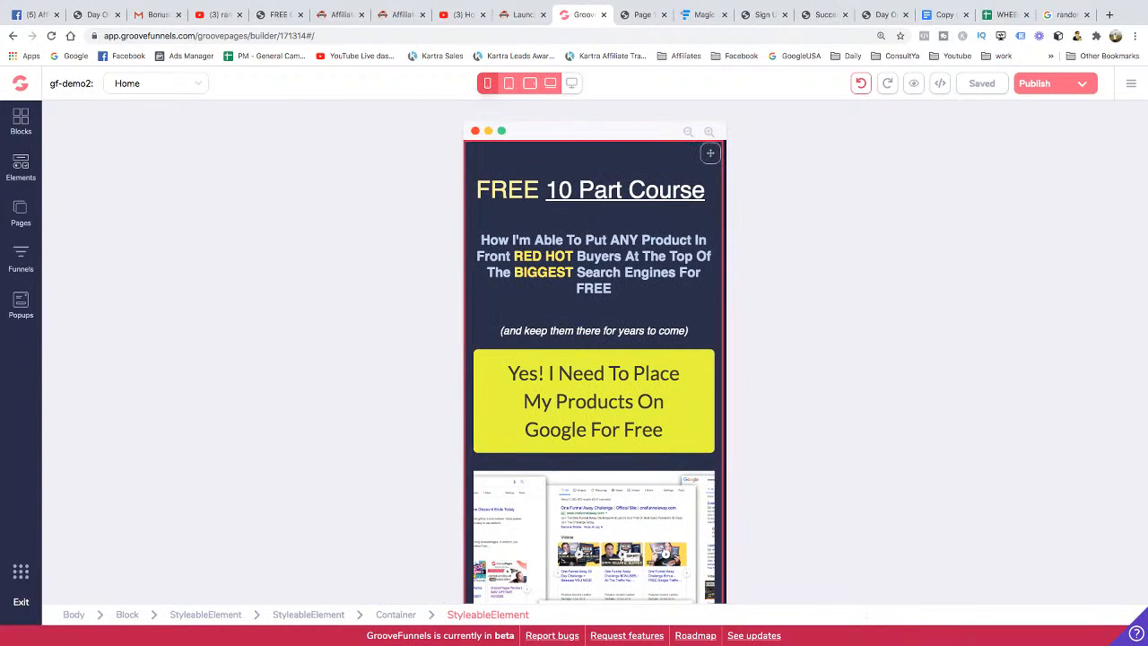
left_click(509, 82)
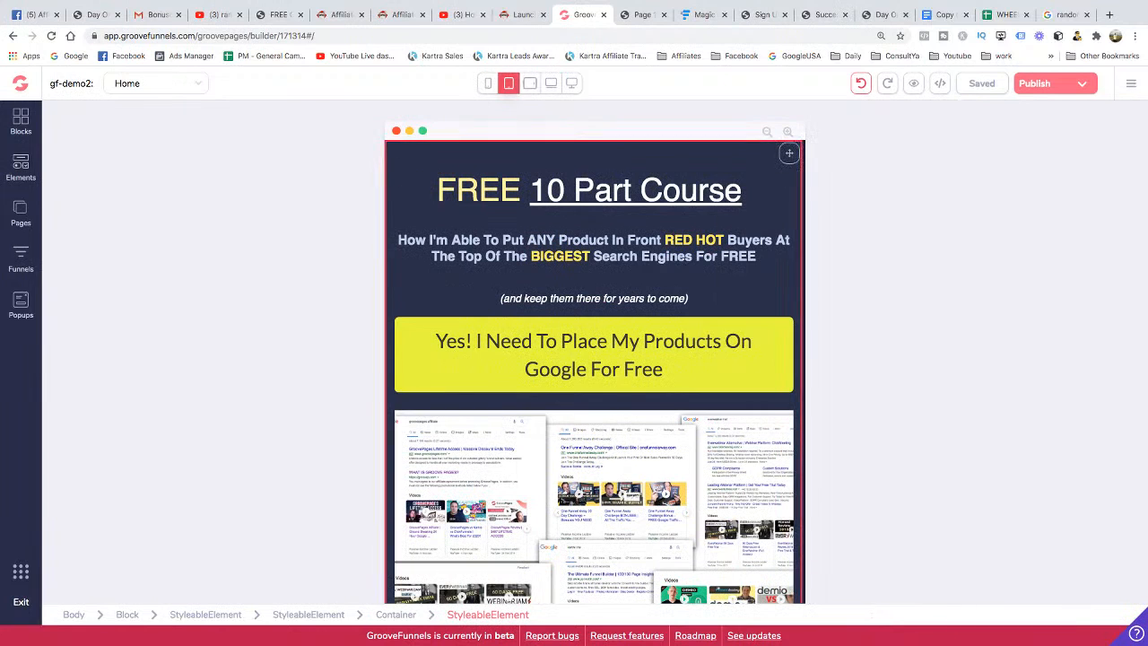
left_click(530, 82)
left_click(551, 83)
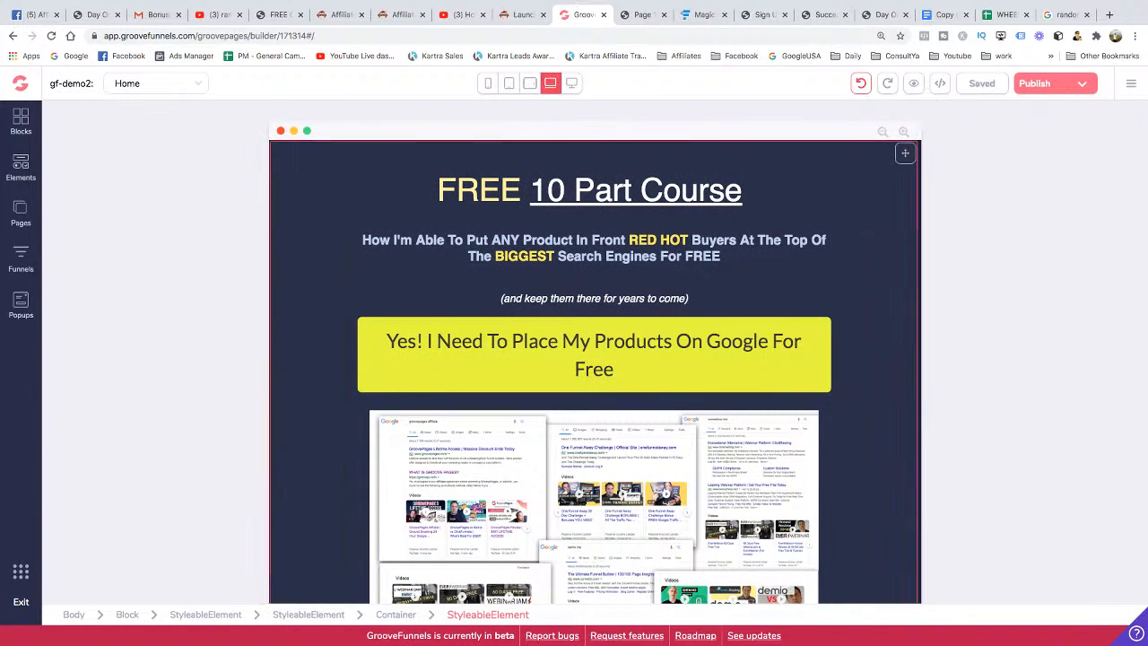
Set the FREE 10 Part Course heading's text size to 4.5rem in the desktop view
left_click(572, 82)
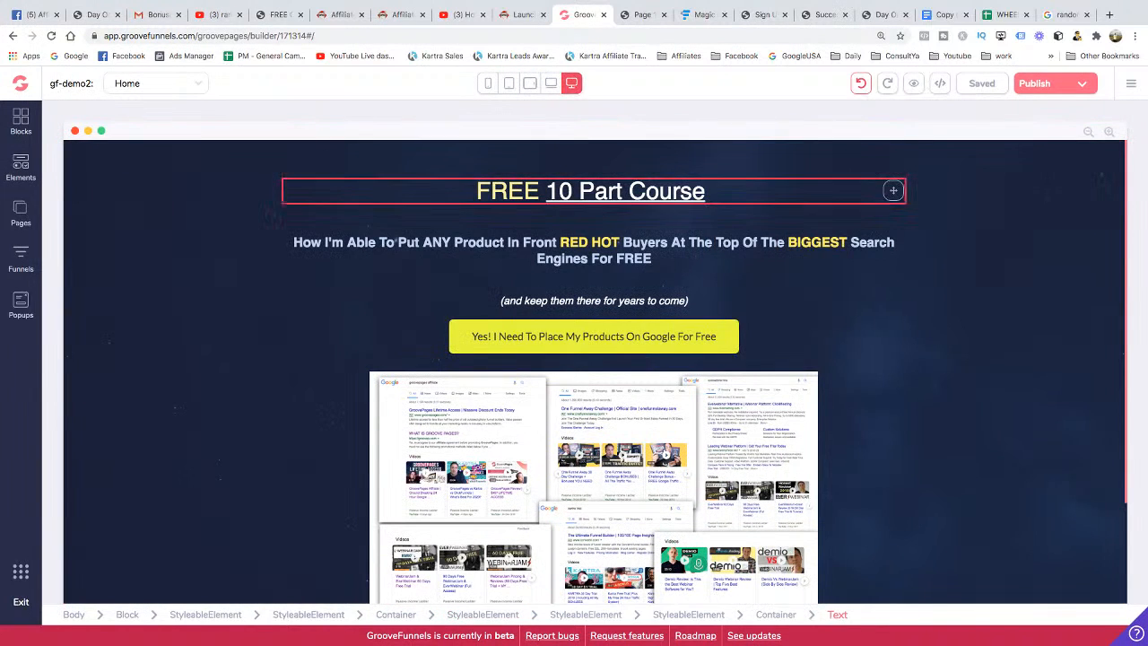
left_click(590, 191)
left_click_drag(617, 191, 381, 191)
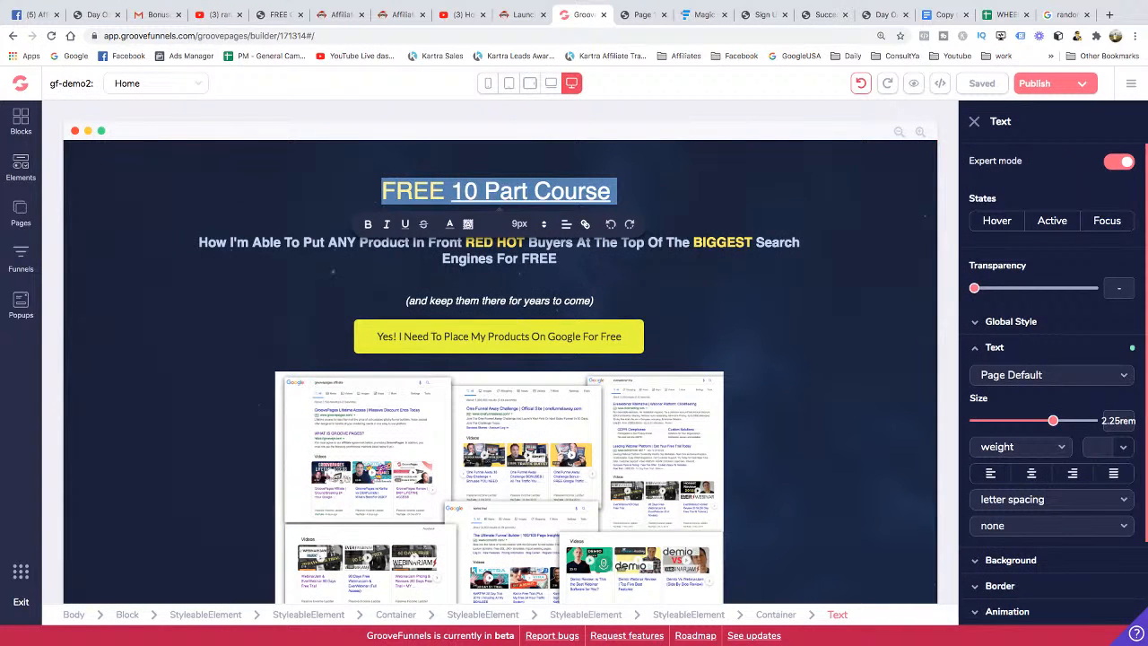
left_click_drag(1054, 421, 1073, 421)
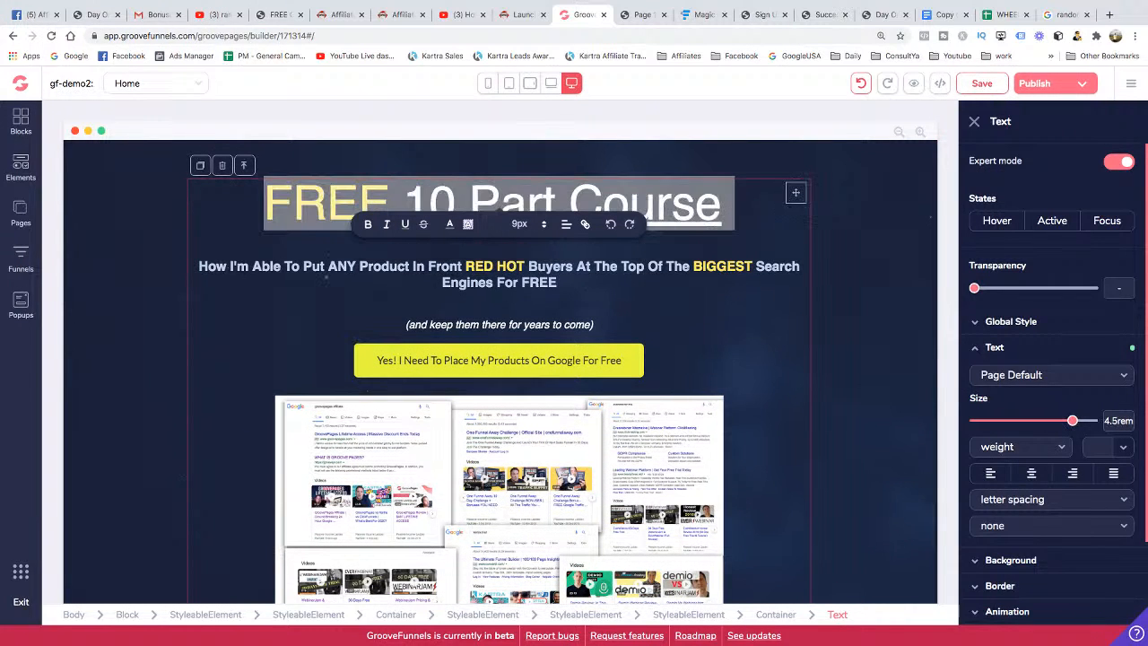
Compare the FREE 10 Part Course heading's size across the phone, tablet, laptop and desktop views
left_click(488, 82)
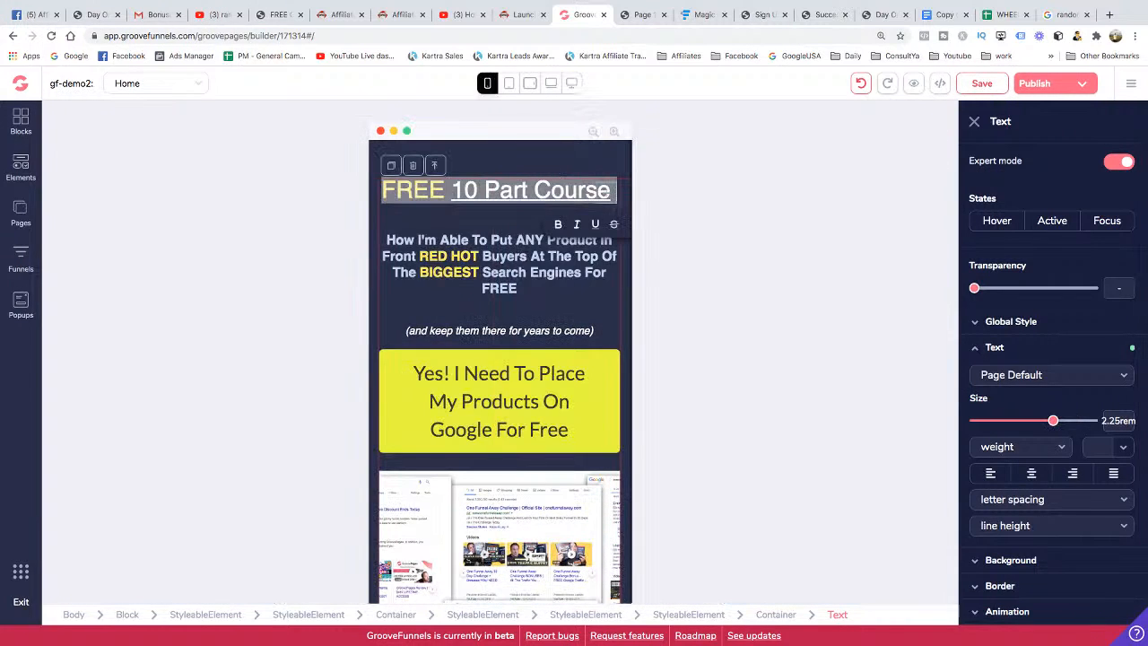
left_click(572, 83)
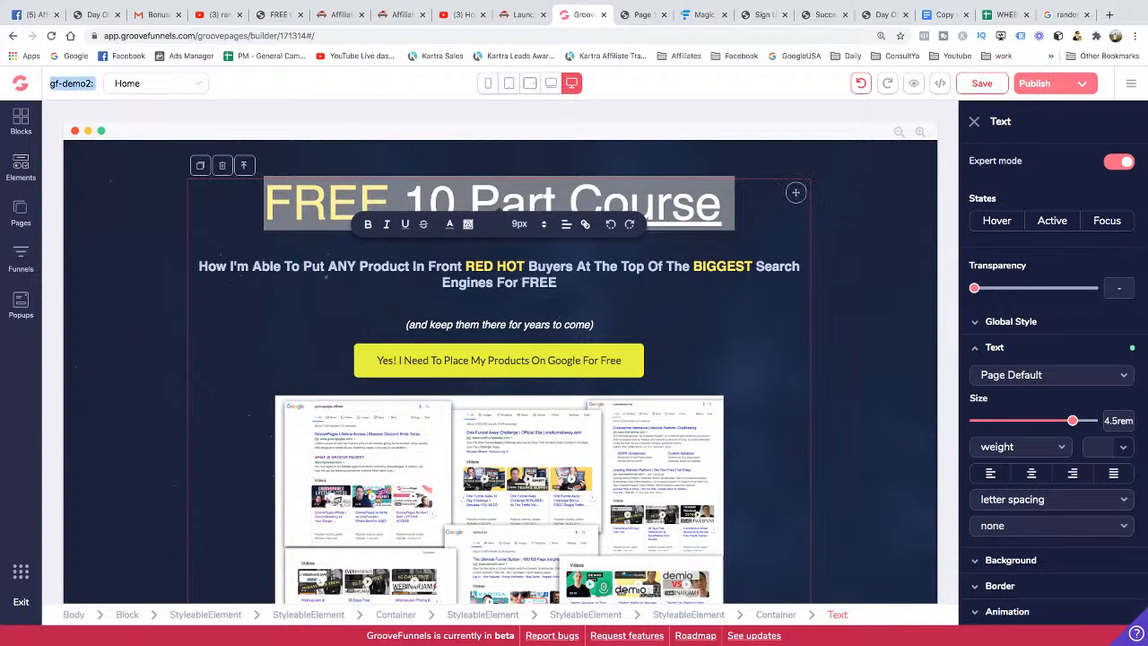
left_click(551, 83)
left_click(529, 83)
left_click(508, 82)
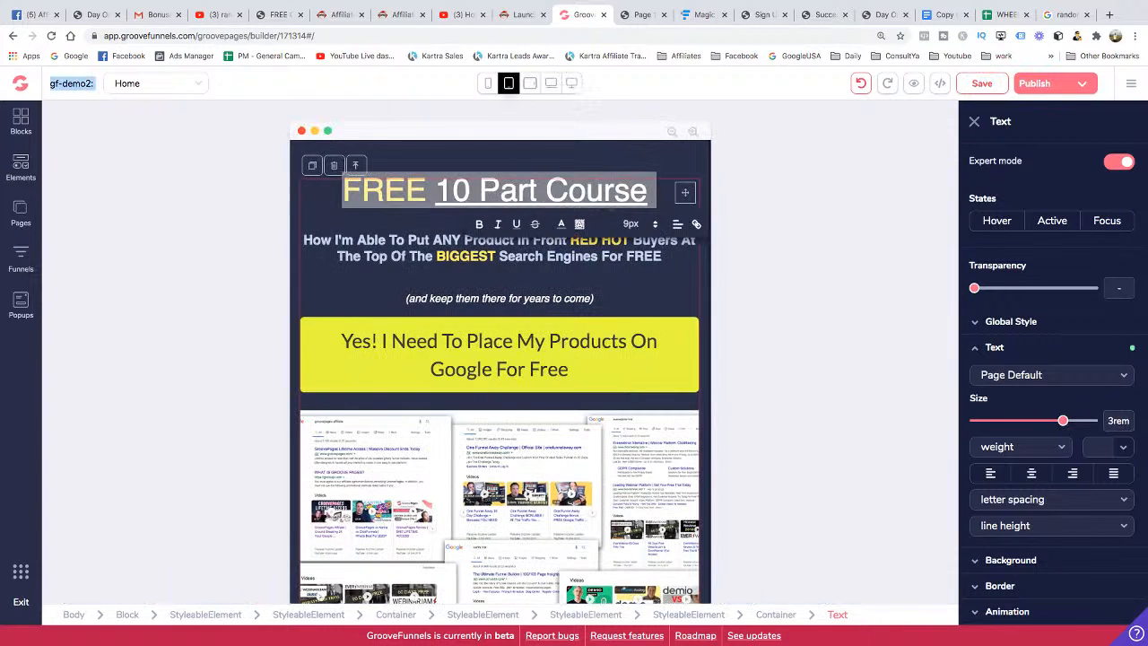
left_click(488, 83)
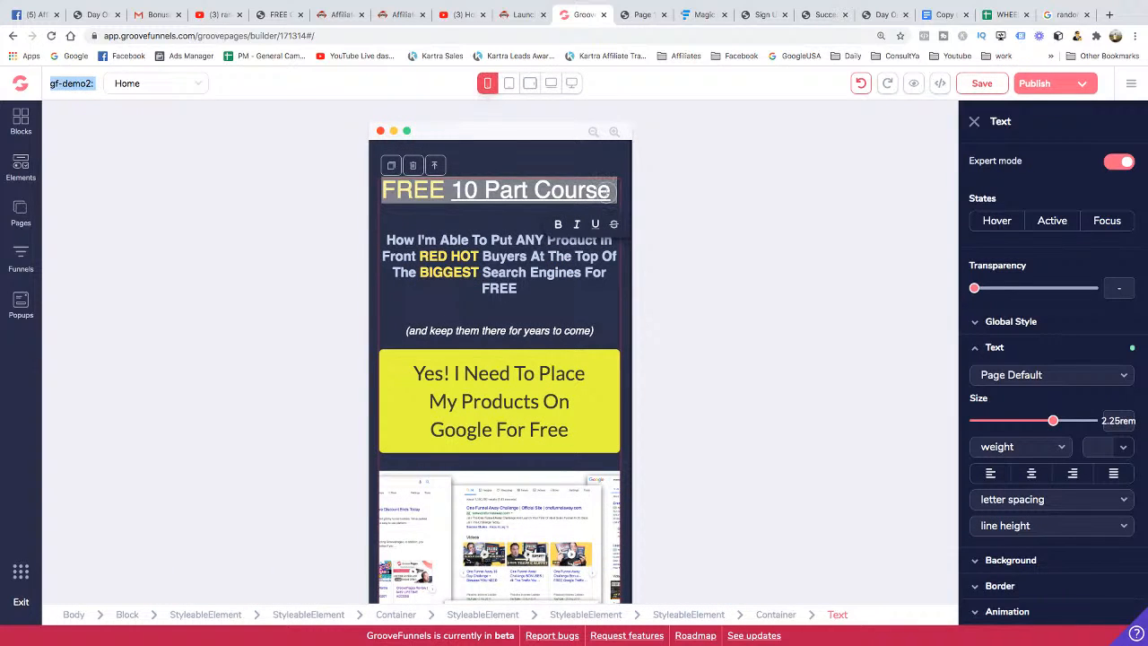
left_click(571, 82)
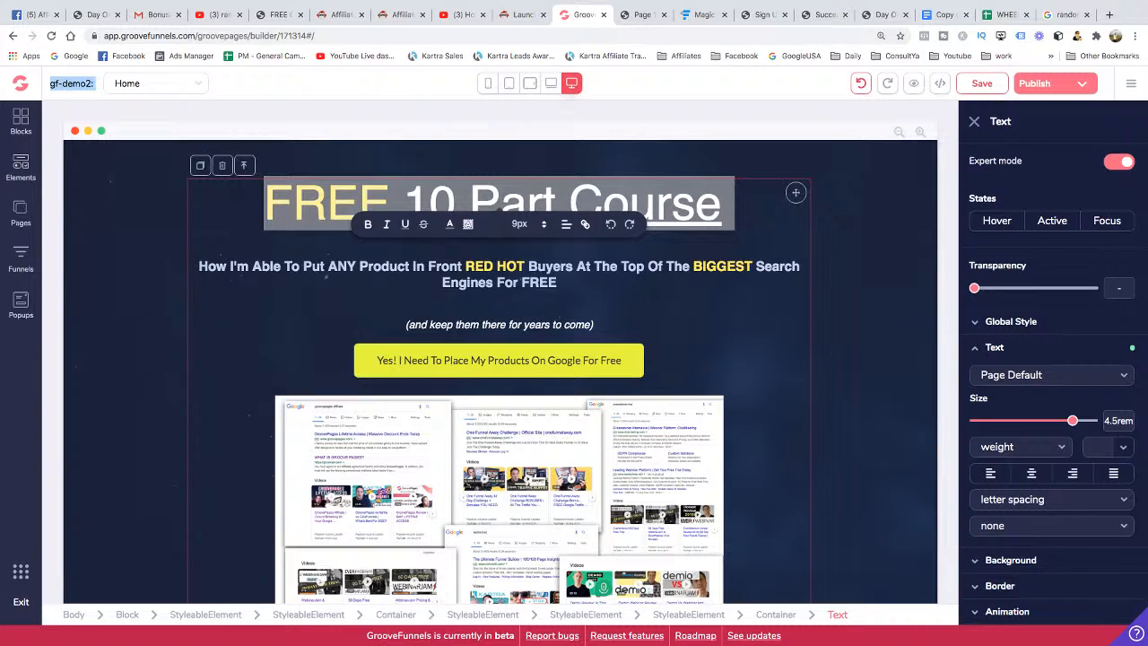
Look over the two yellow buttons in the desktop view and exit the page builder to the dashboard
left_click(875, 269)
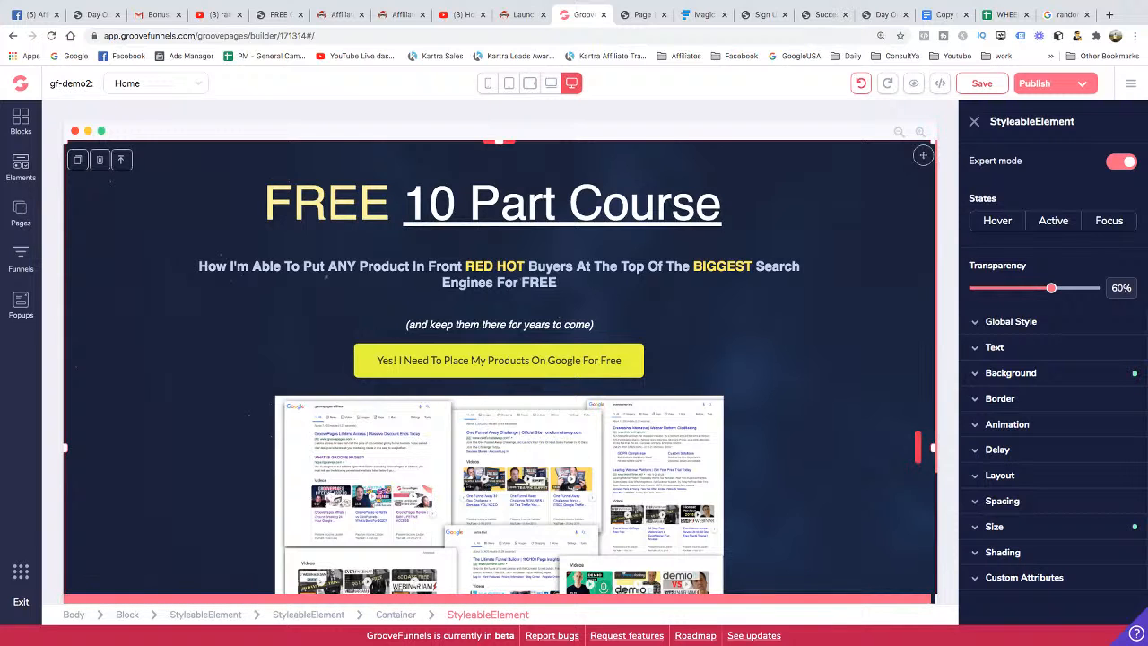
scroll(498, 368, "down", 1)
left_click(538, 305)
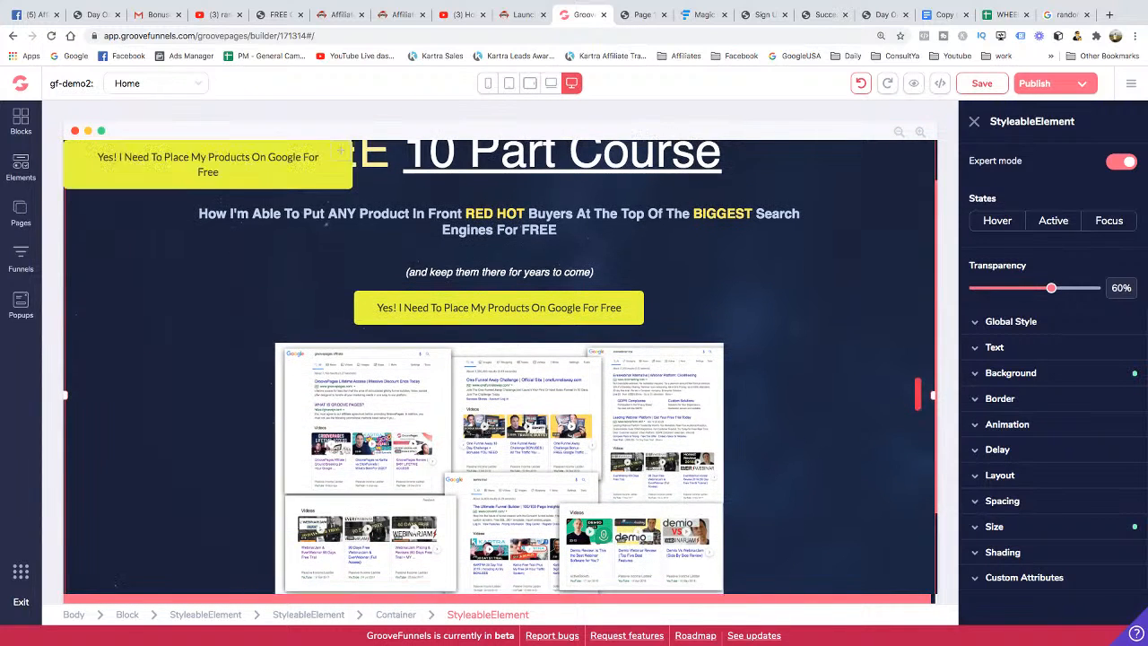
scroll(631, 269, "down", 2)
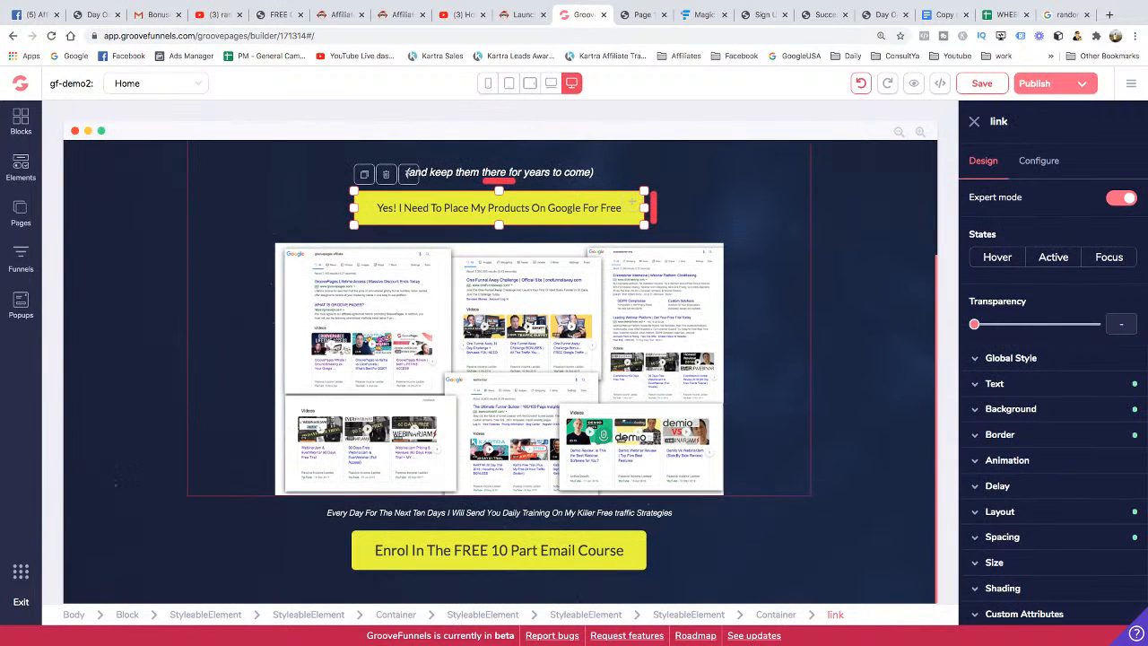
left_click(500, 550)
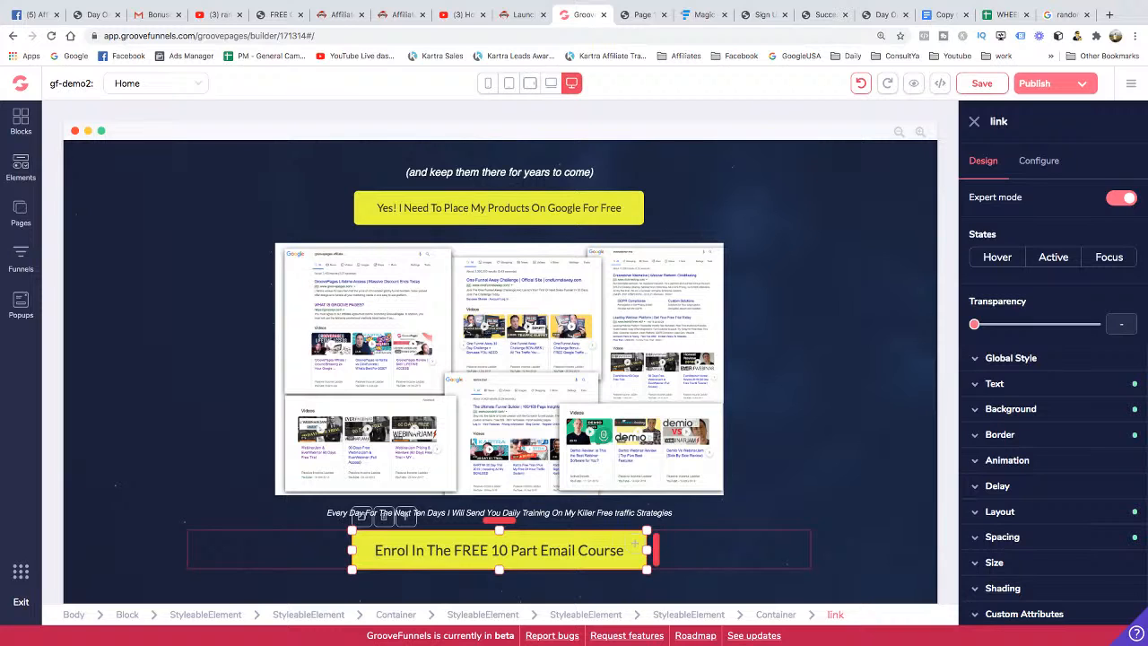
left_click(21, 601)
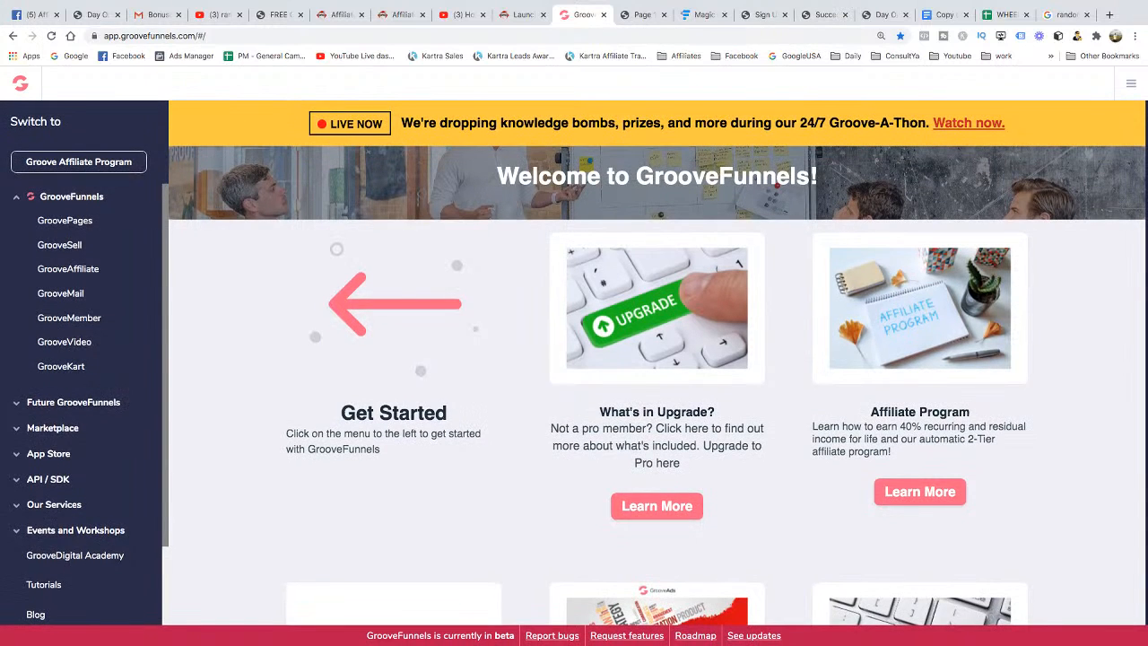
Check the existing forms and the campaign options in GrooveMail, and return to the GrooveFunnels dashboard
scroll(85, 404, "down", 1)
left_click(60, 260)
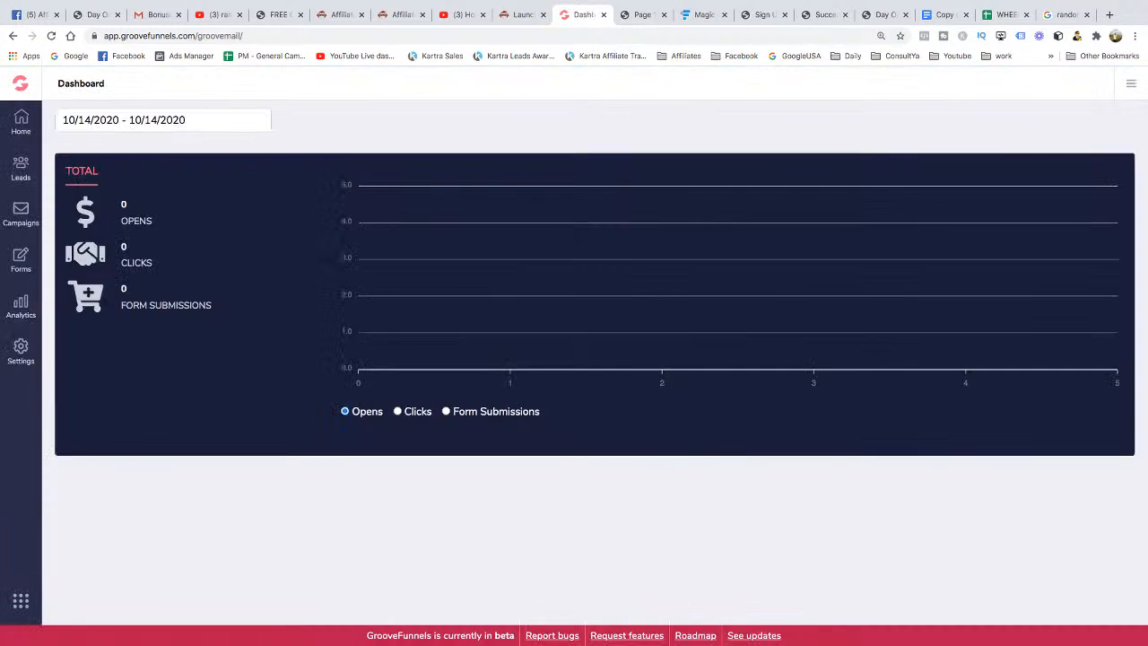
left_click(21, 260)
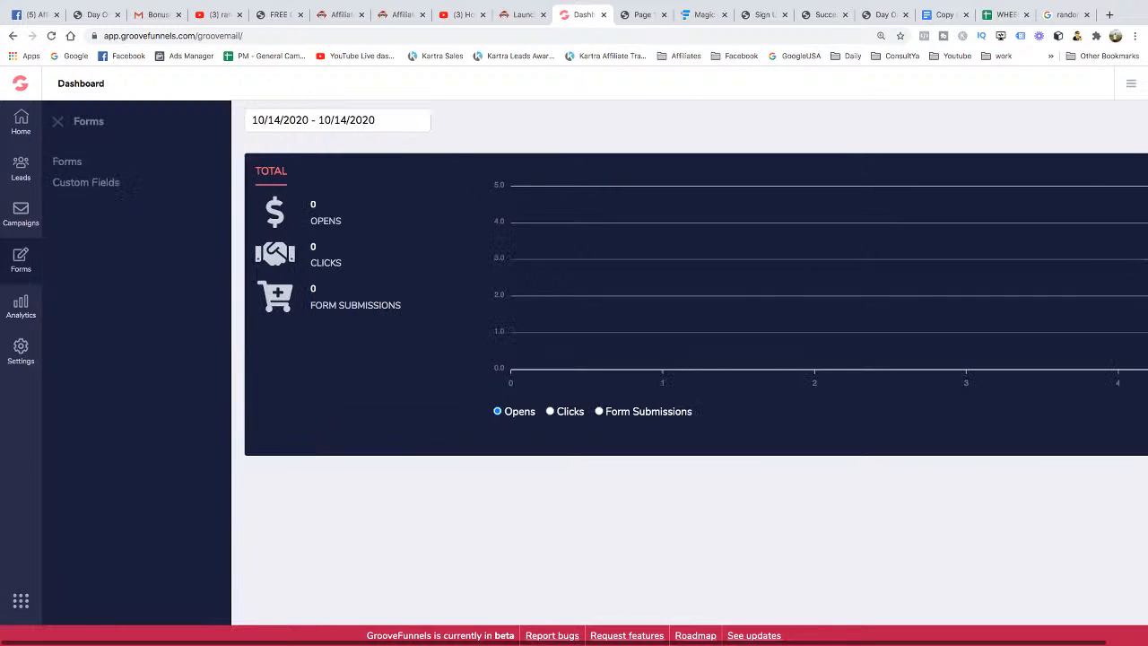
left_click(68, 162)
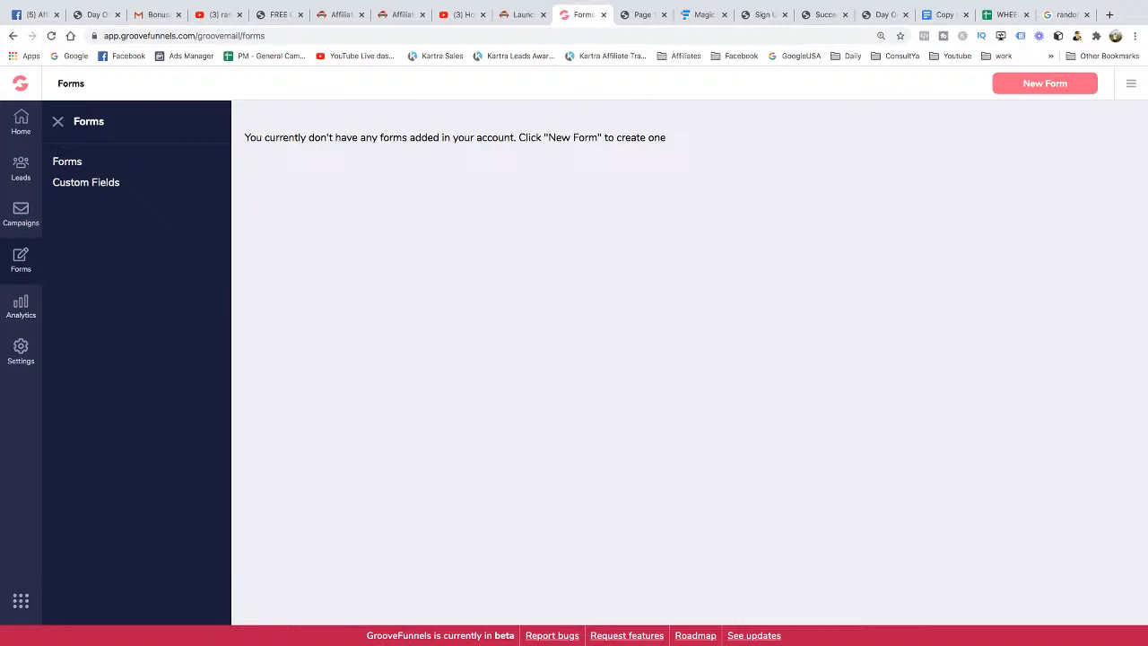
left_click(21, 213)
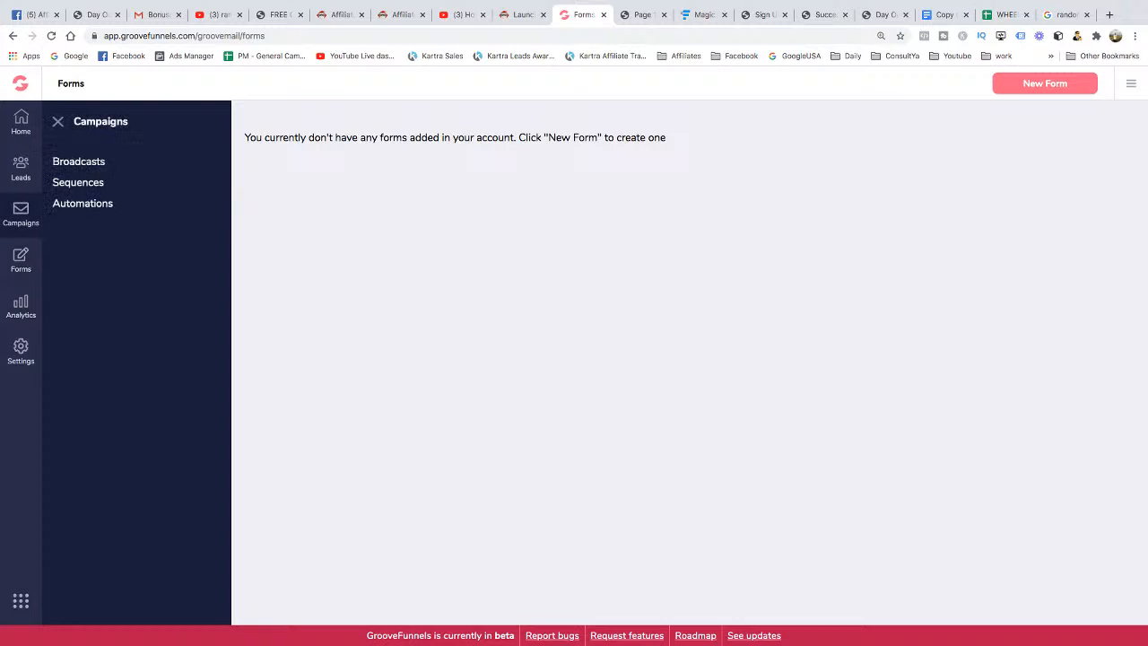
left_click(20, 84)
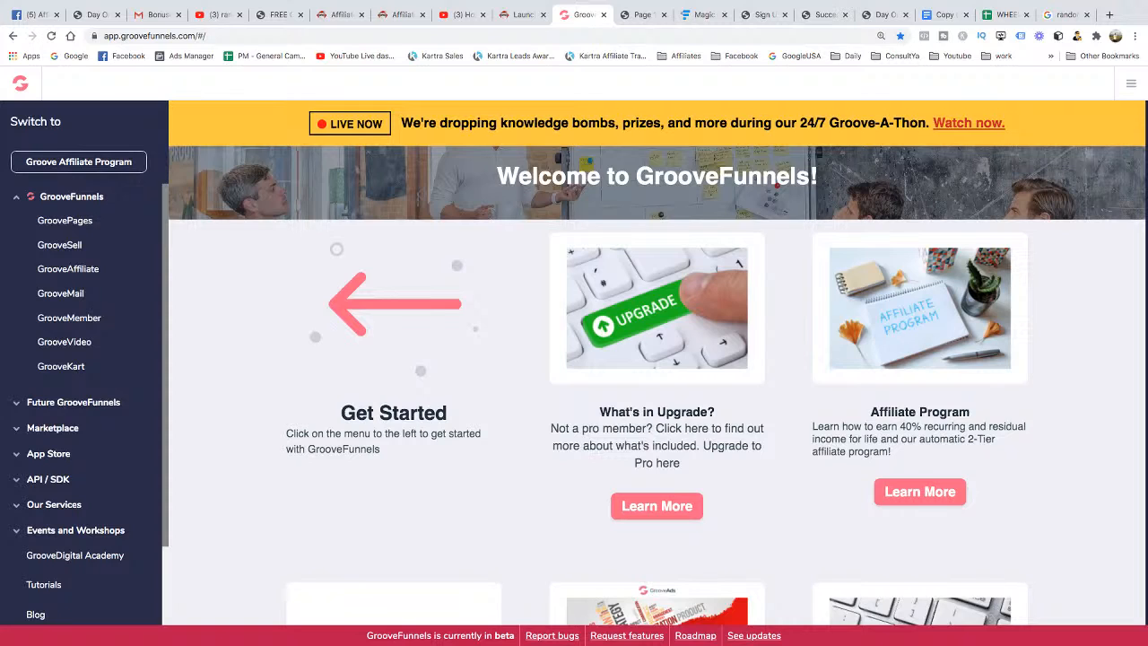
Open GrooveMail and look over its Broadcasts, Sequences, Automations and account Settings pages
left_click(61, 293)
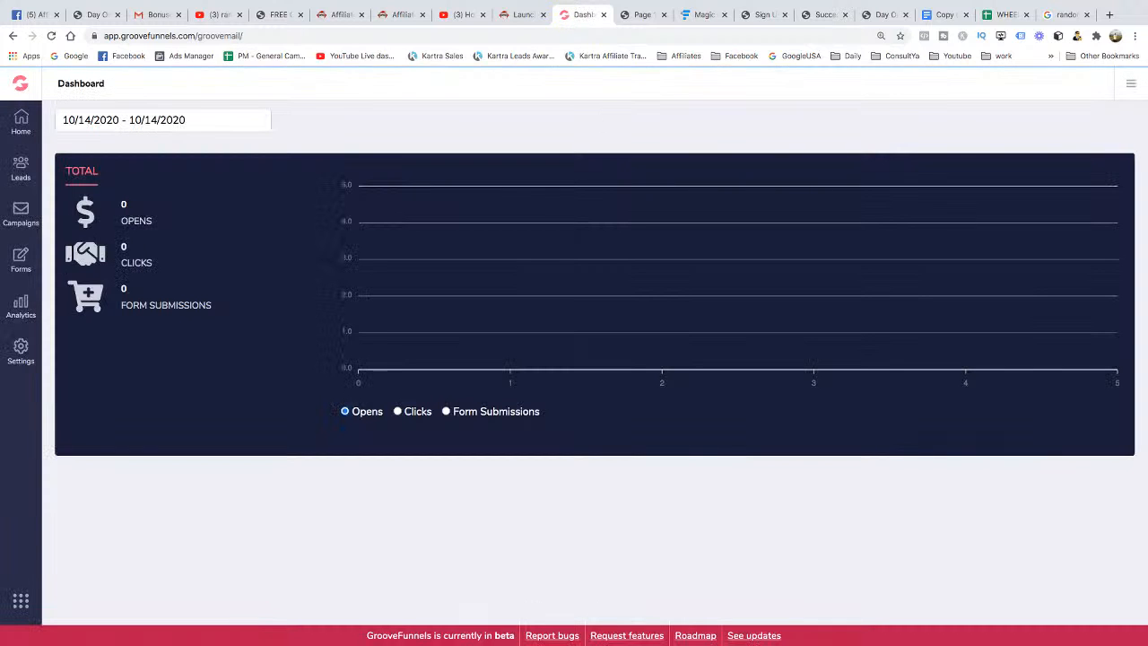
left_click(21, 214)
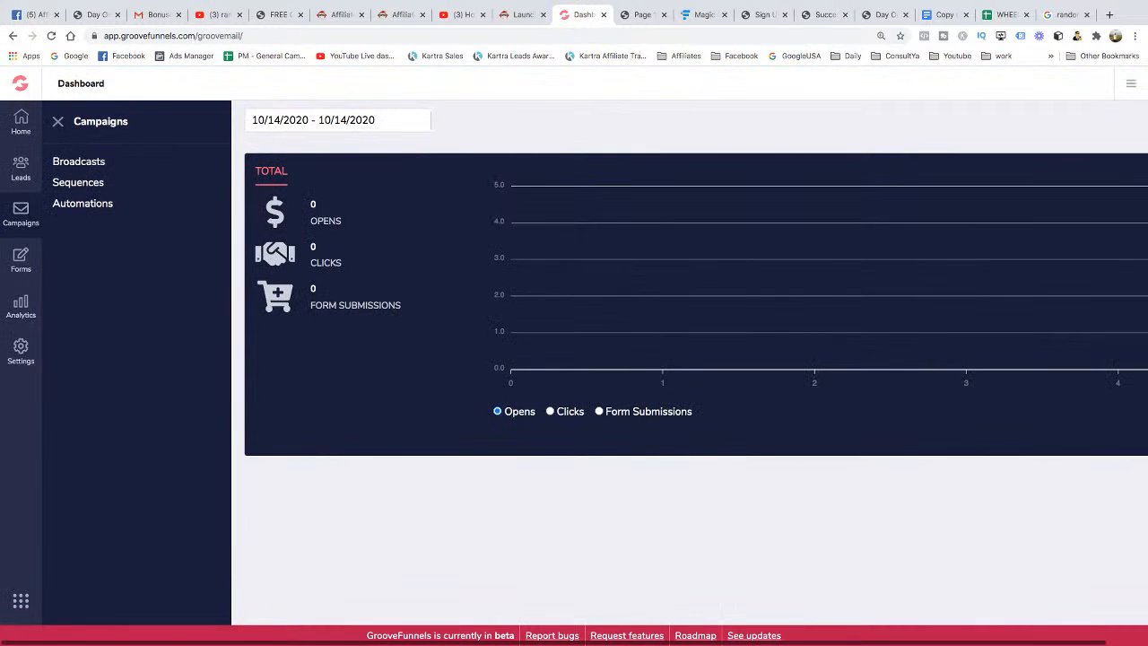
left_click(79, 161)
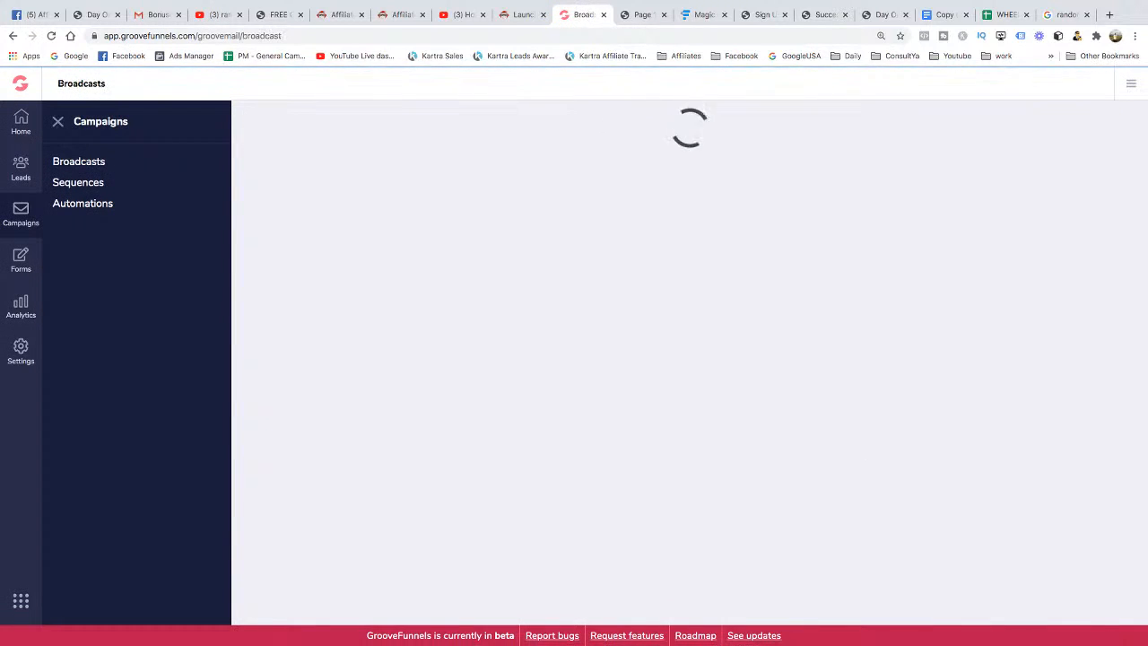
left_click(78, 182)
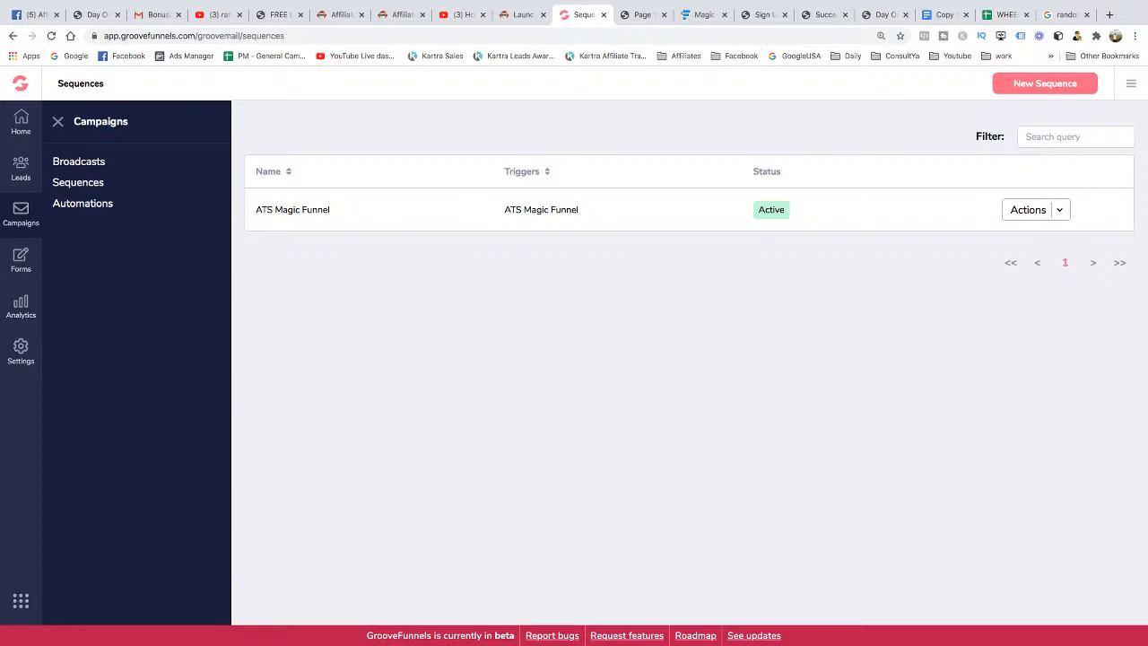
left_click(82, 203)
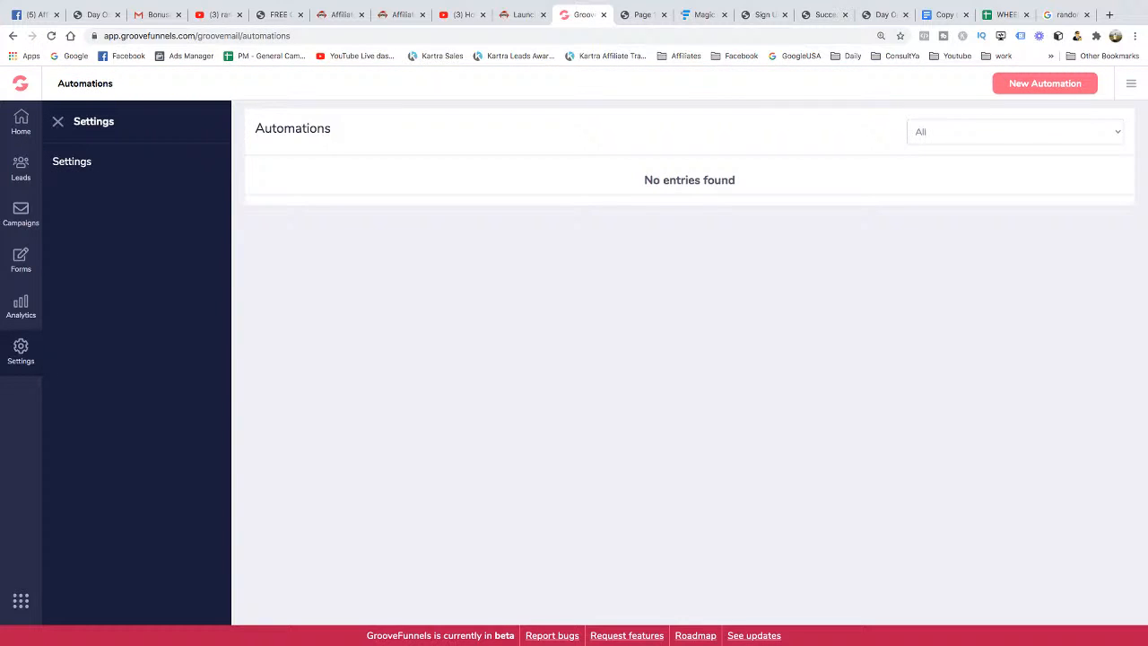
left_click(72, 161)
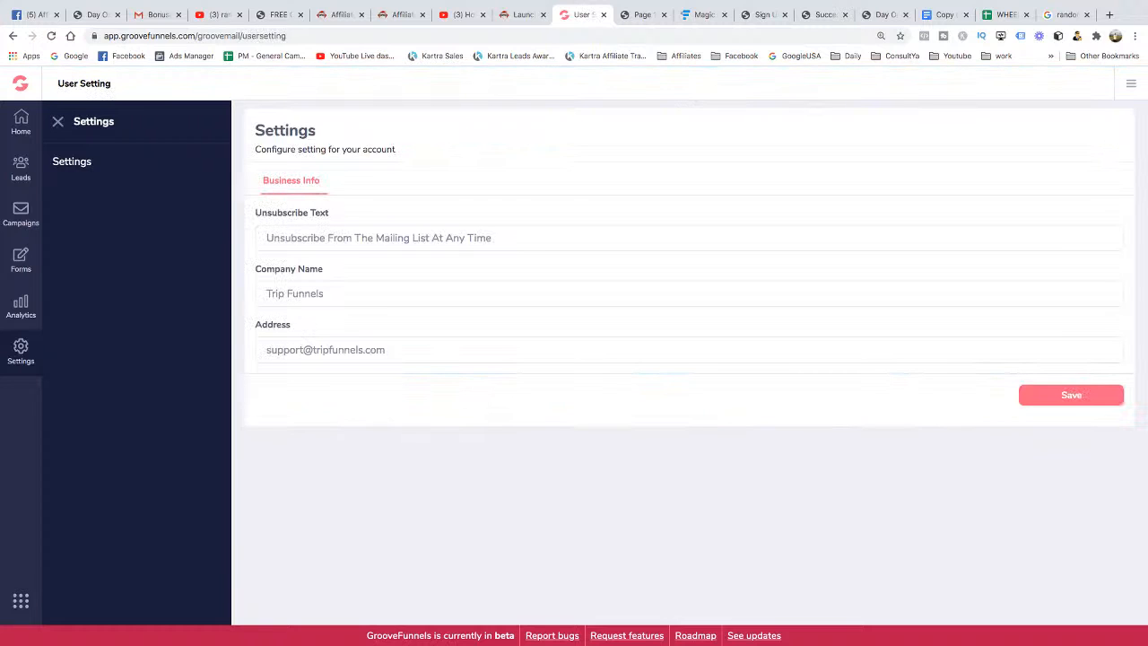
Recheck the GrooveMail Forms page and look through the Campaigns, Settings and Analytics options
left_click(21, 122)
left_click(21, 214)
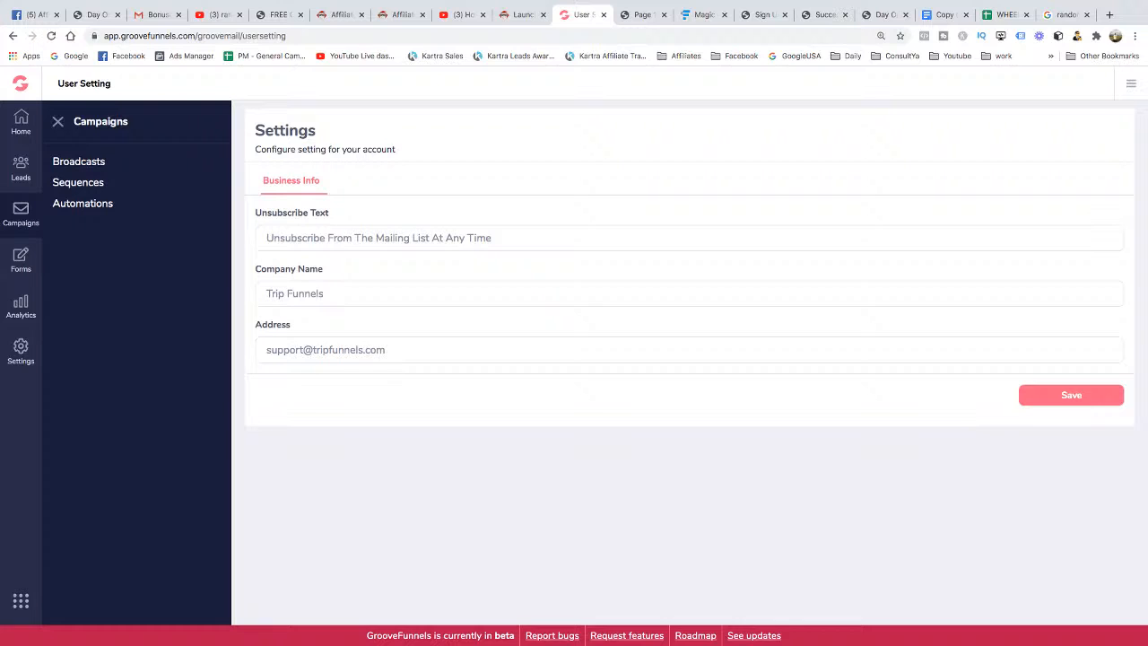
left_click(21, 261)
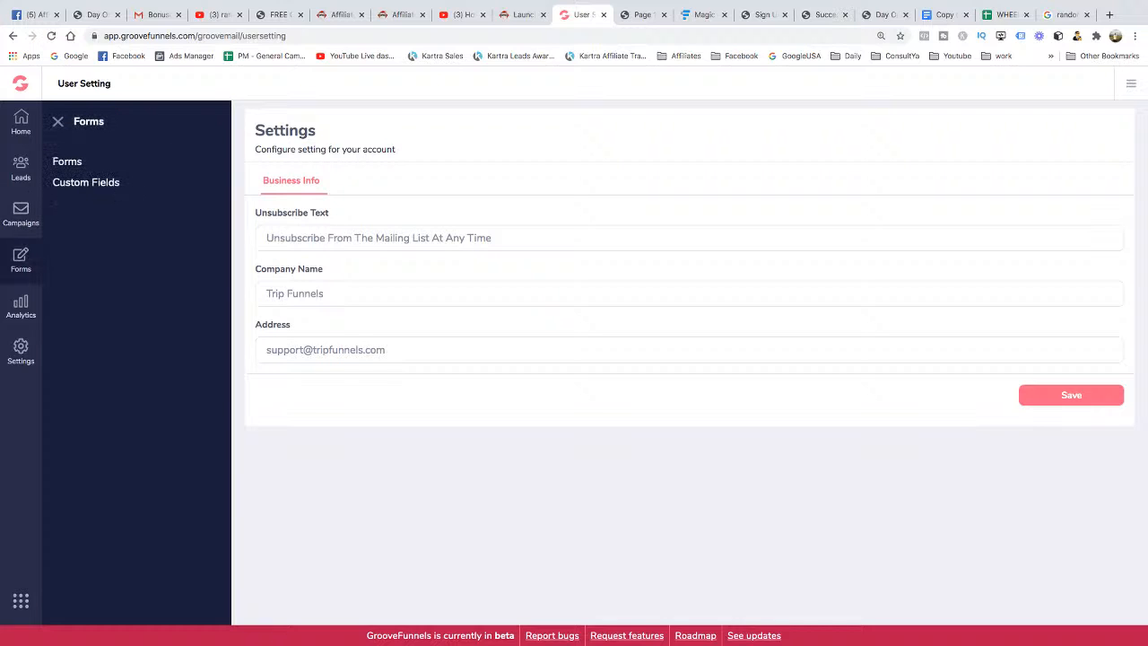
left_click(67, 161)
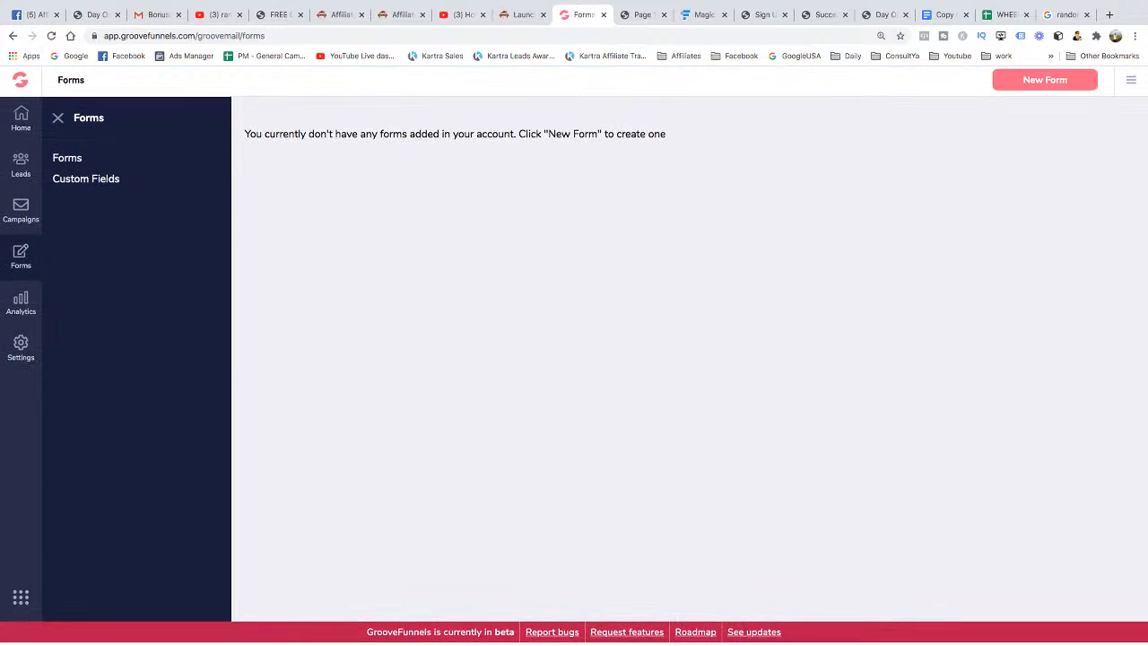
left_click(21, 351)
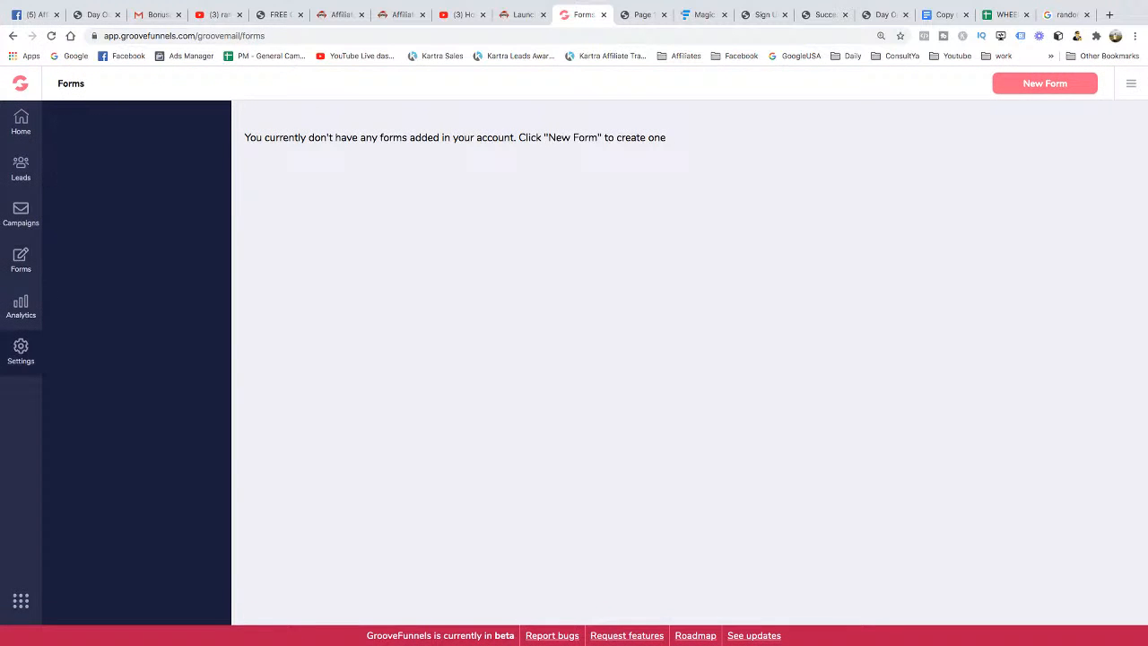
left_click(21, 306)
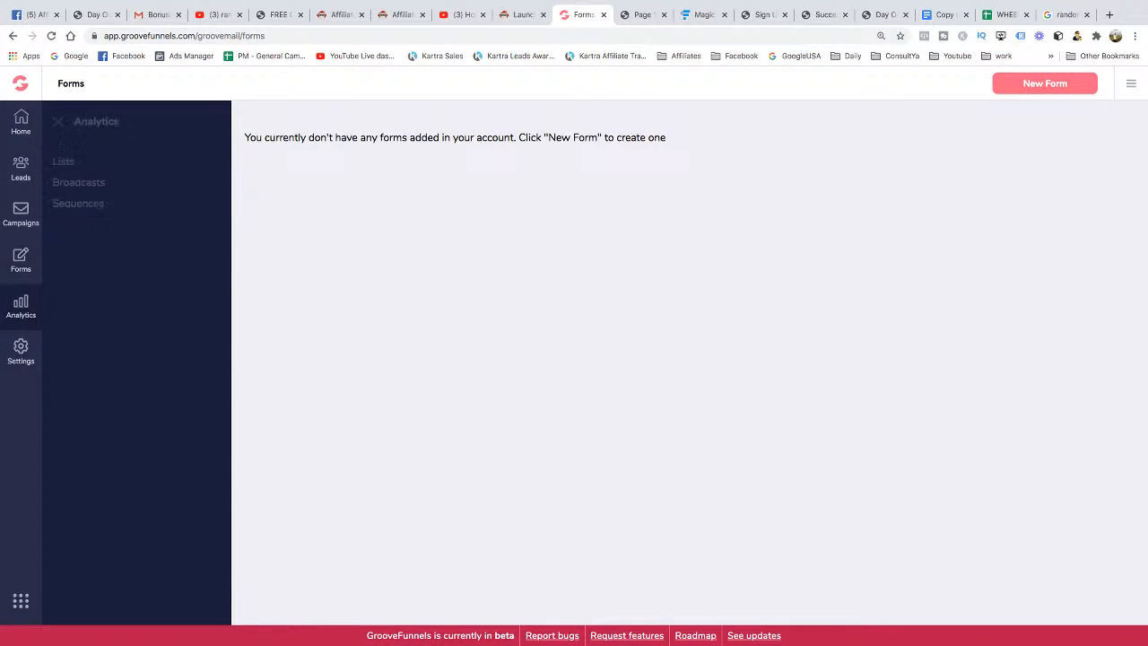
Open the ATS Stuff site in the GroovePages editor and look through its funnels and pages
left_click(20, 83)
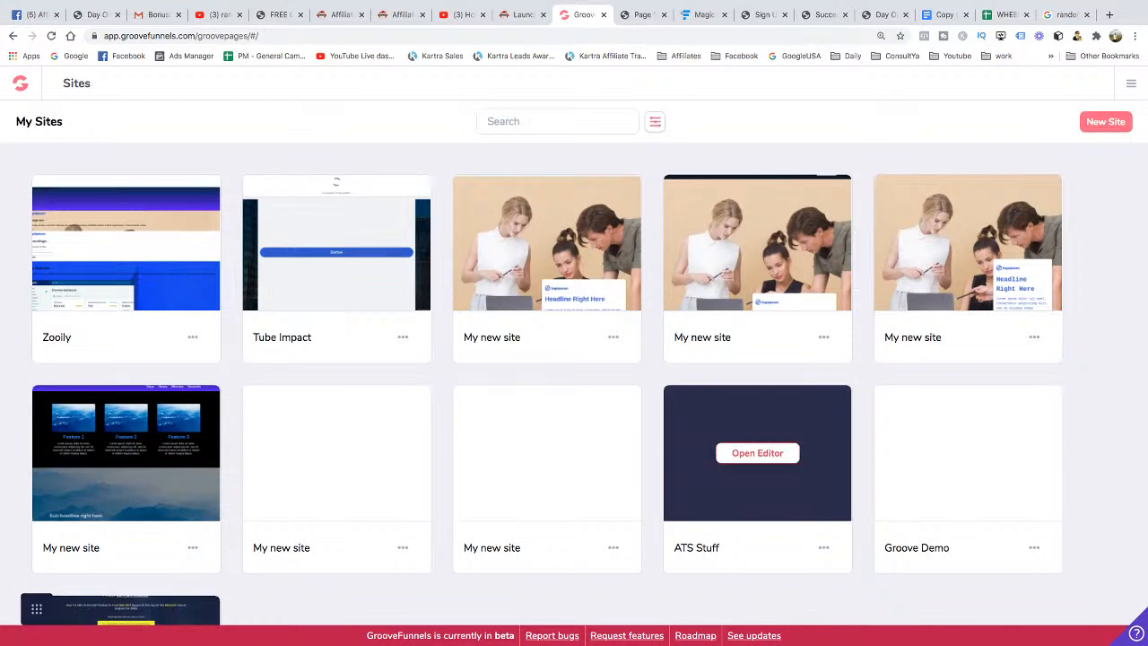
left_click(757, 453)
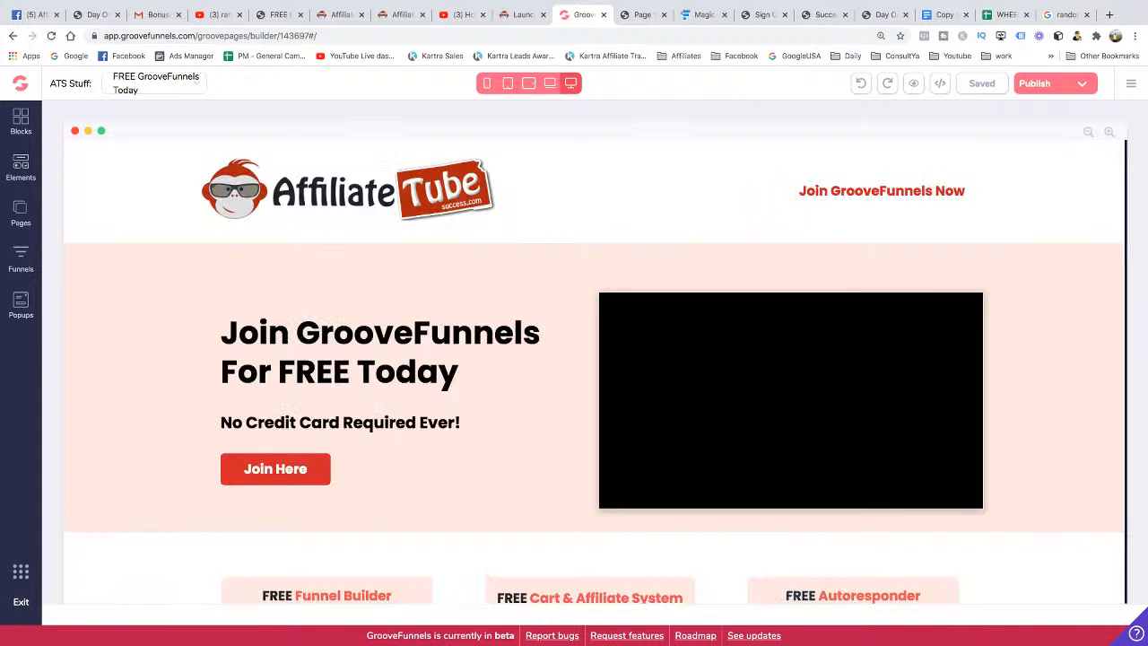
left_click(20, 259)
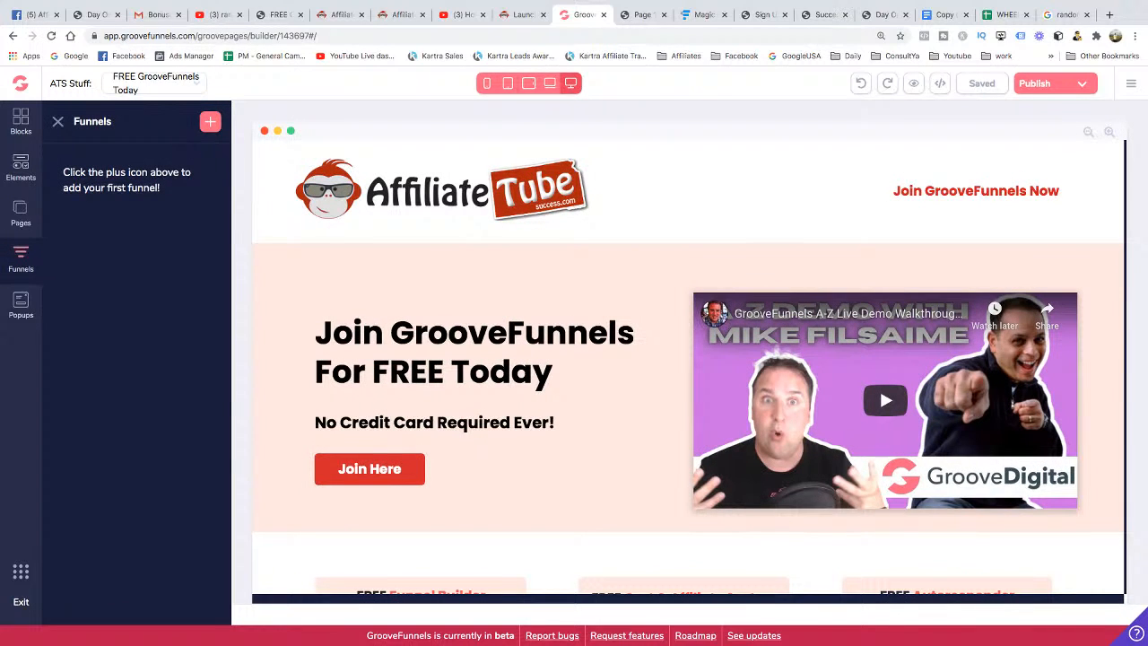
left_click(20, 214)
scroll(136, 386, "down", 2)
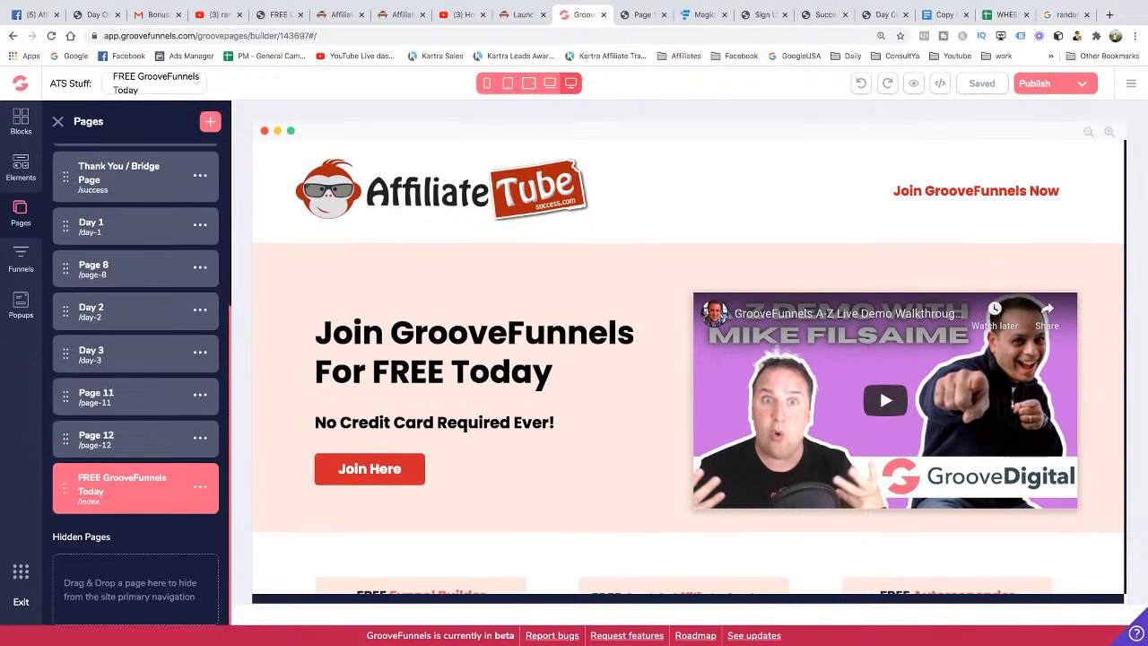
scroll(135, 385, "up", 1)
scroll(136, 385, "down", 1)
View the Day 1 and Thank You / Bridge Page pages, and open the Opt In For 10 Part page
left_click(117, 226)
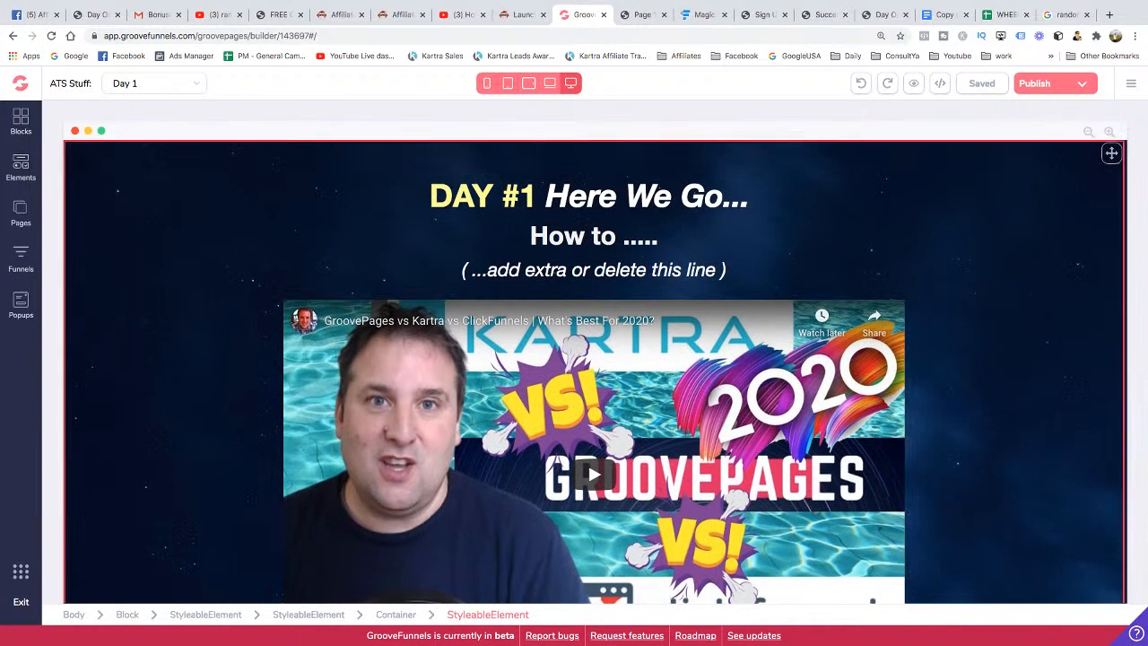
left_click(21, 213)
left_click(119, 418)
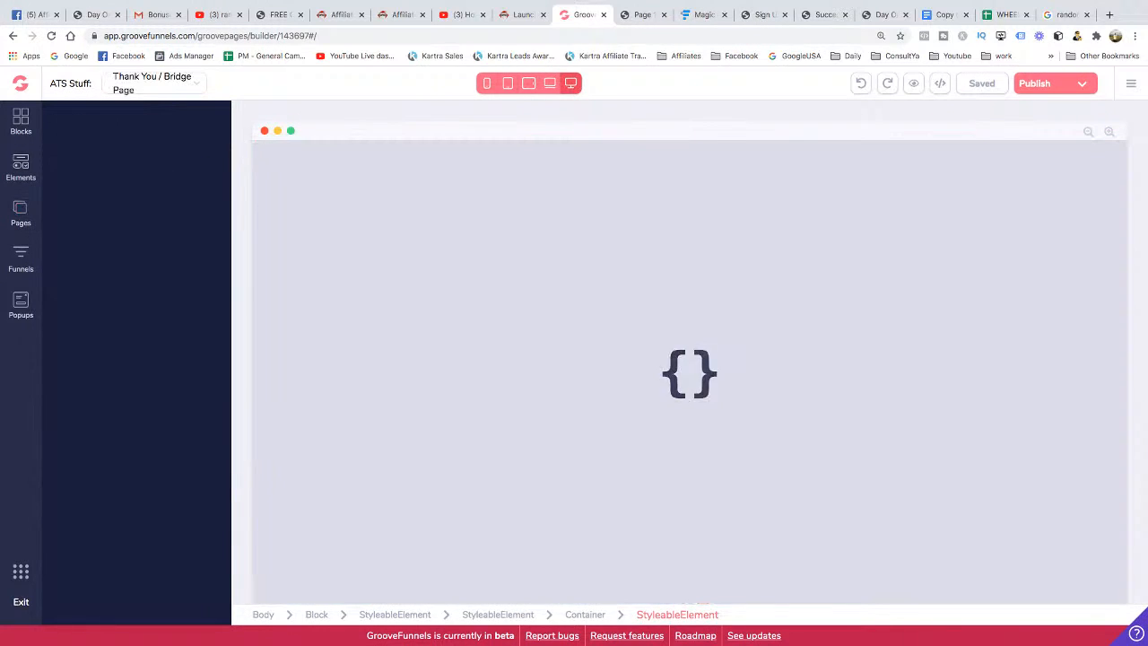
left_click(20, 213)
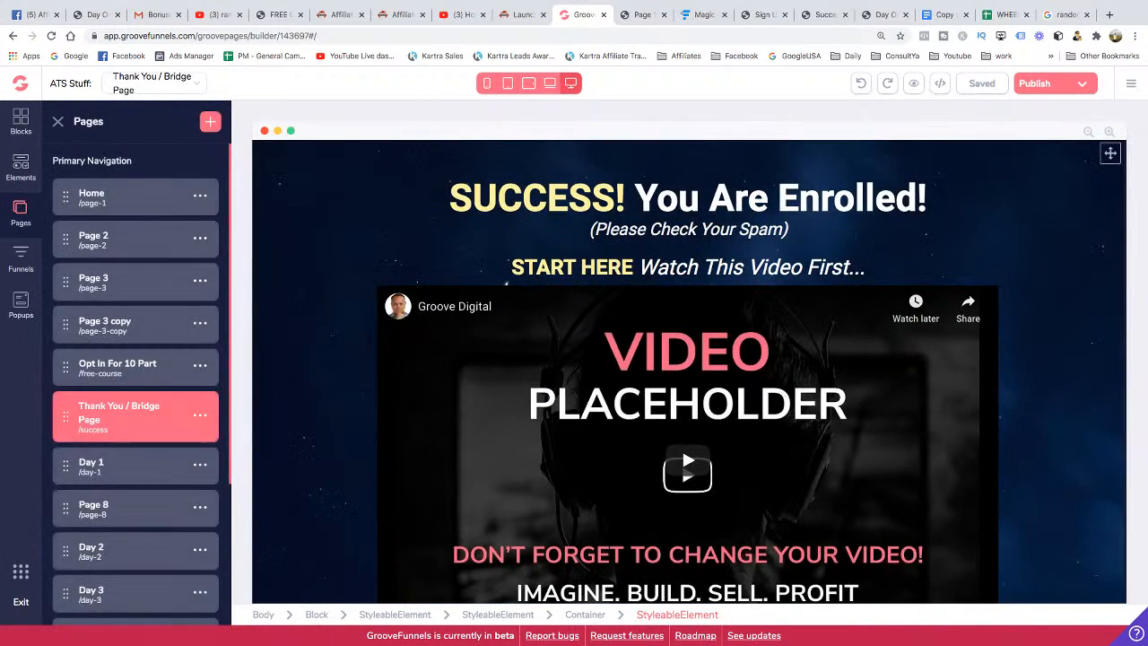
left_click(107, 368)
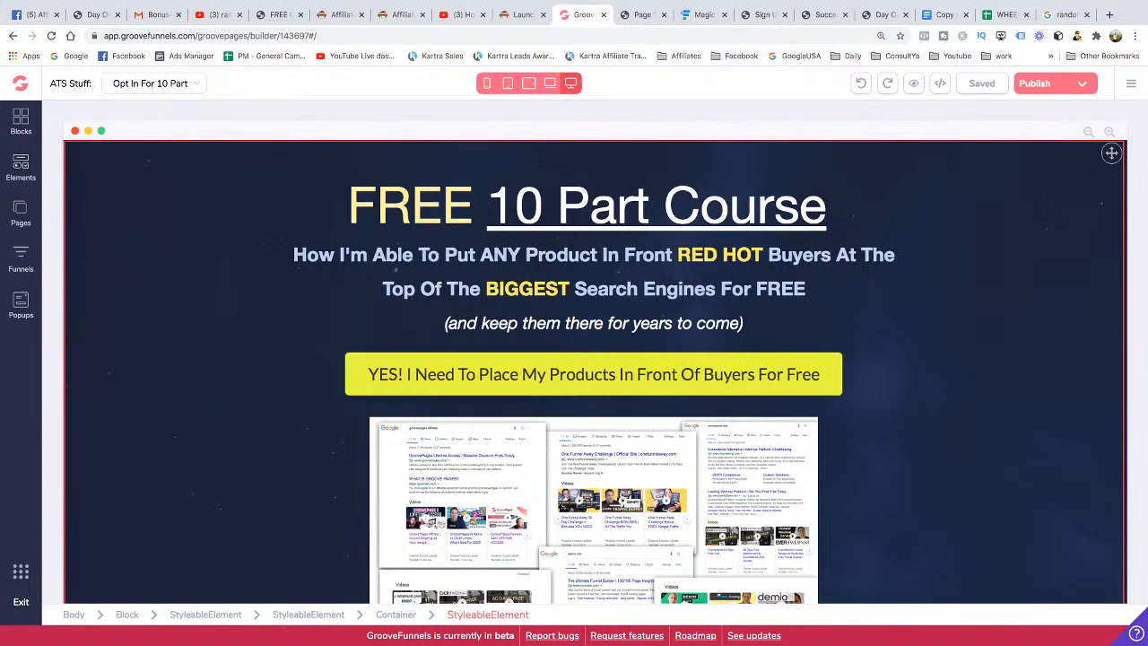
Look through the available elements and blocks, and open Popup 1 of the ATS Stuff site for editing
left_click(20, 168)
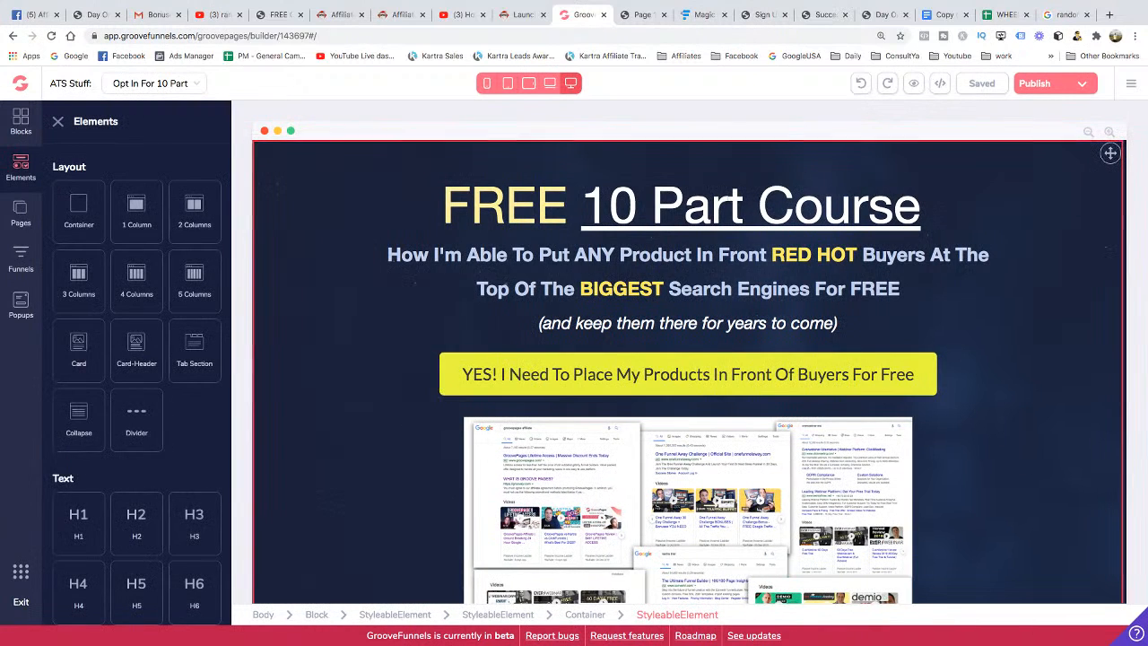
left_click(20, 122)
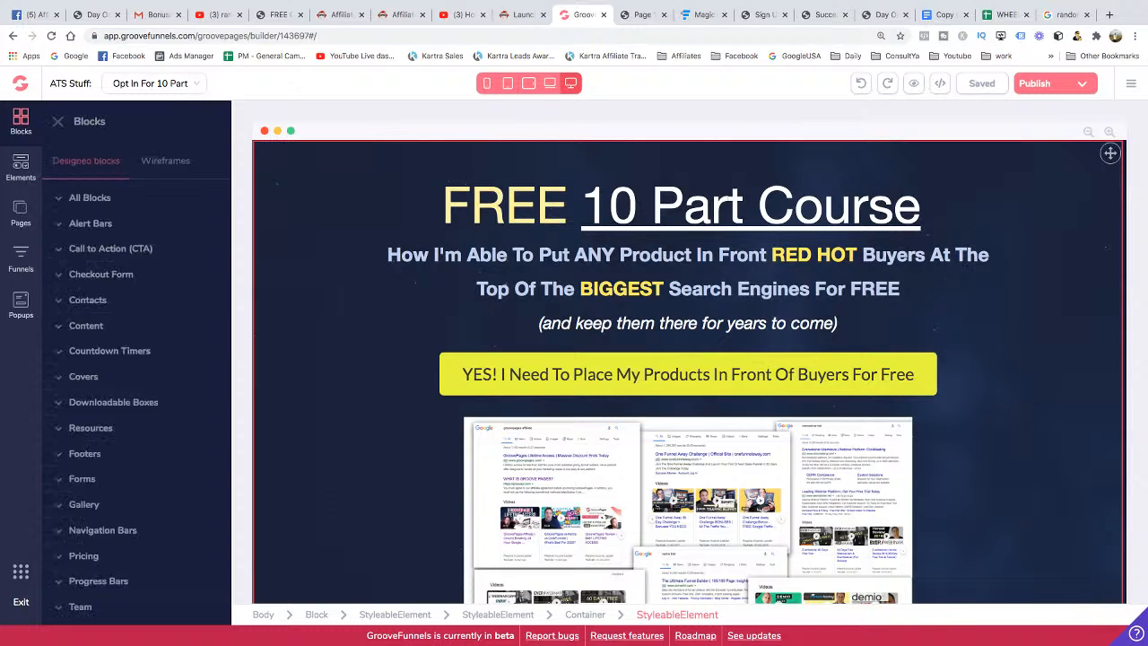
left_click(21, 305)
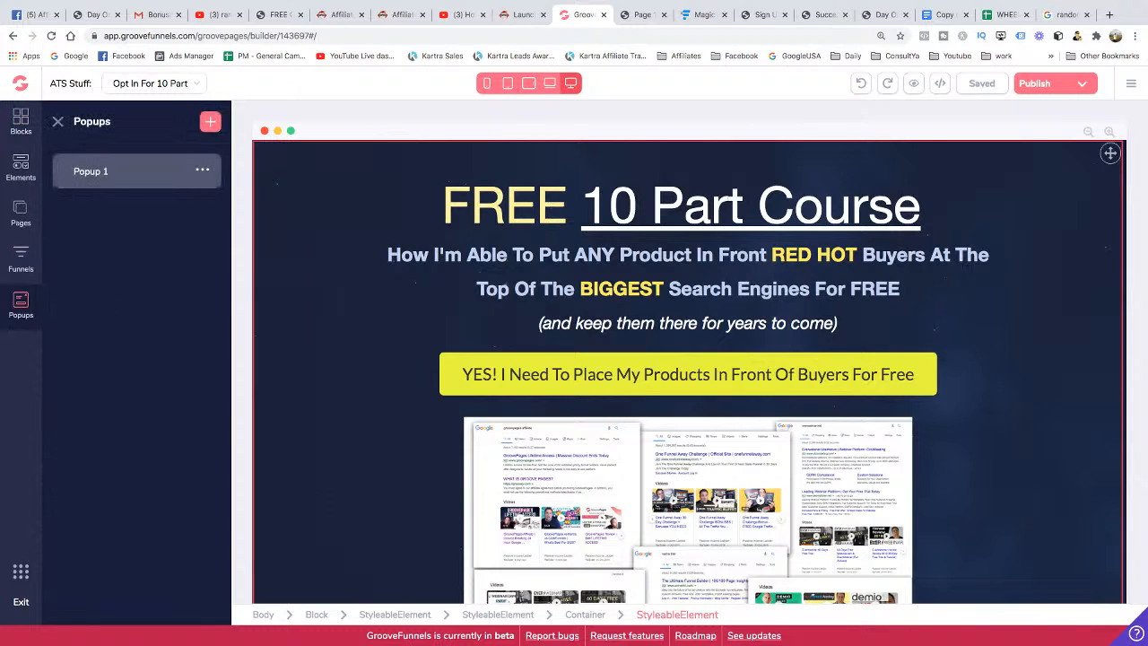
left_click(203, 171)
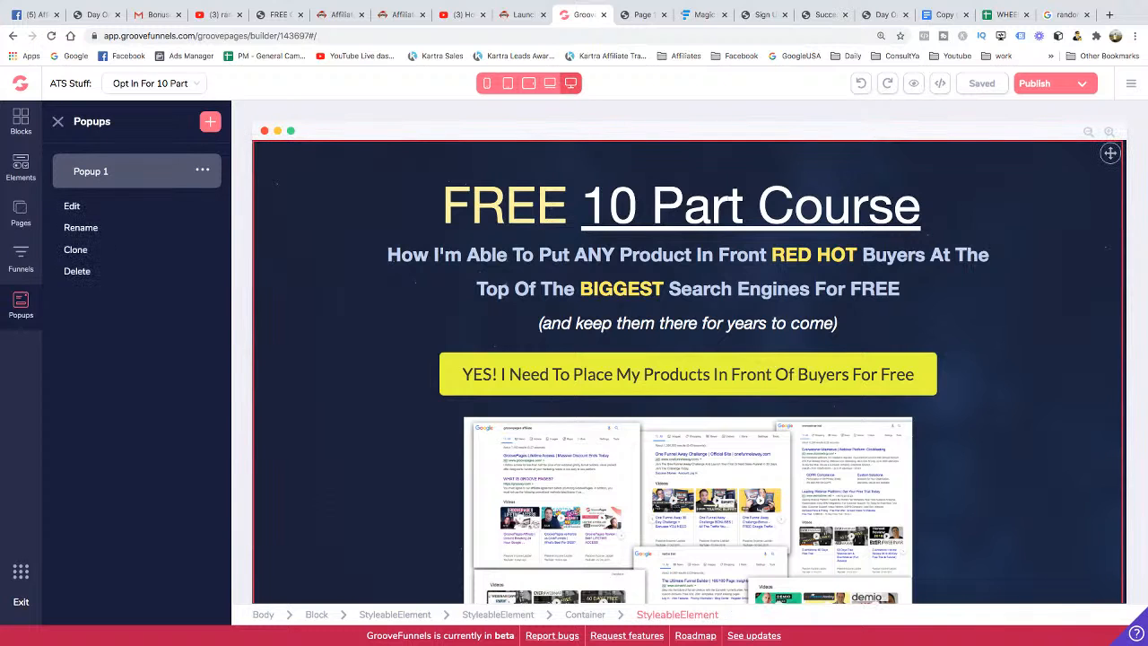
left_click(71, 206)
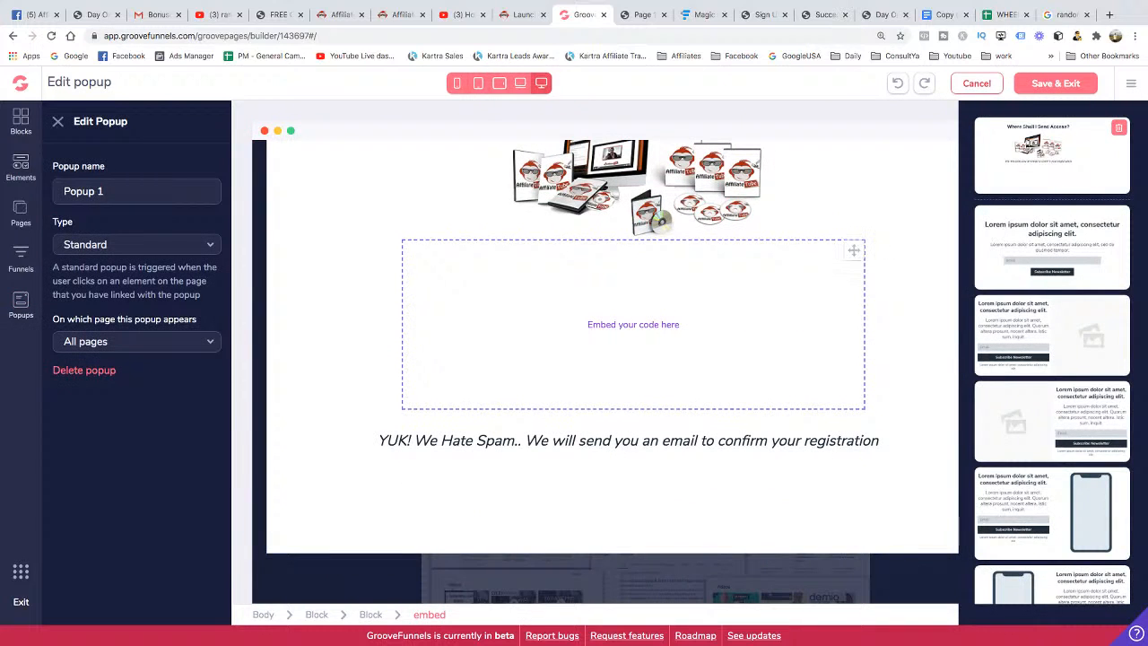
Inspect the source code of the embedded form in Popup 1, close it without saving, and return to the dashboard
left_click(642, 336)
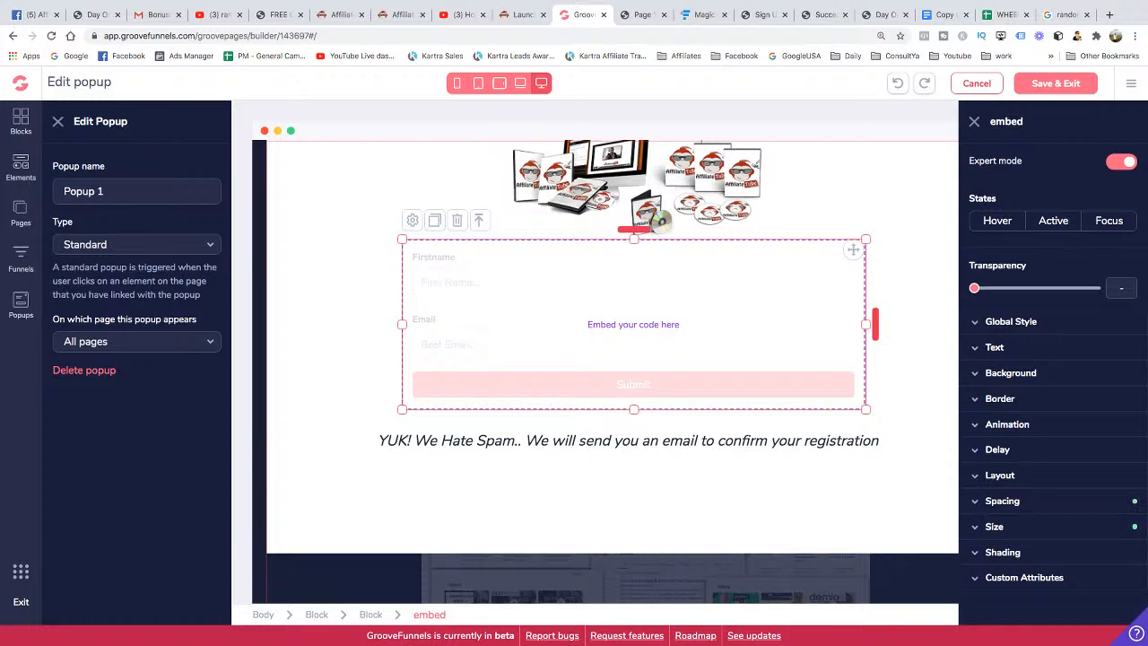
double_click(633, 324)
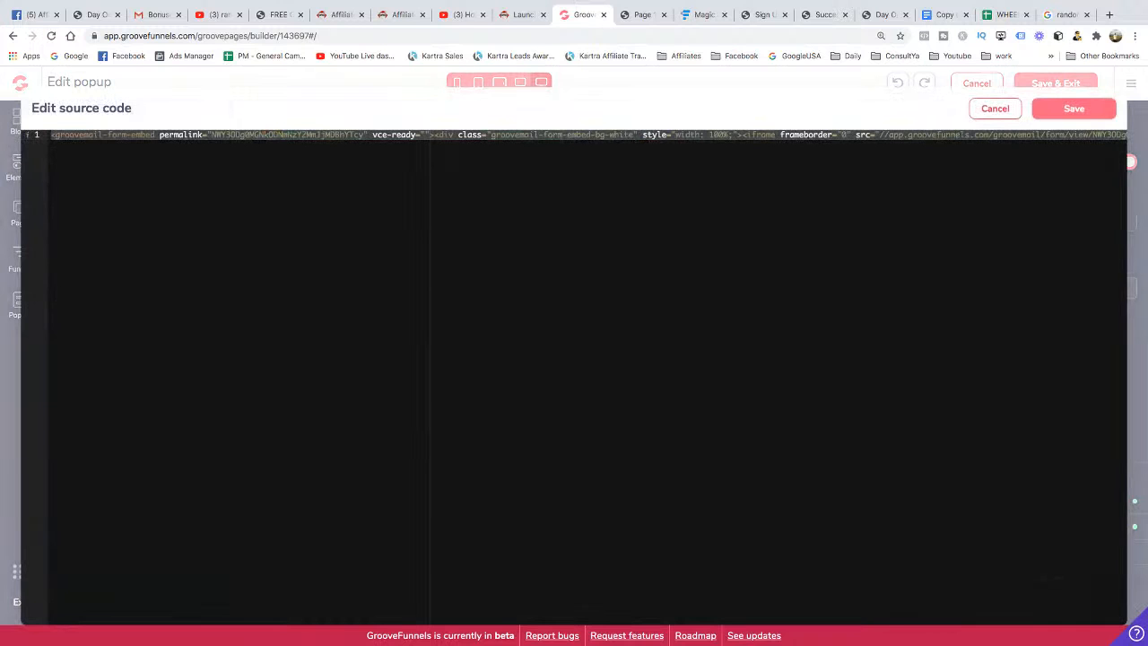
left_click(994, 108)
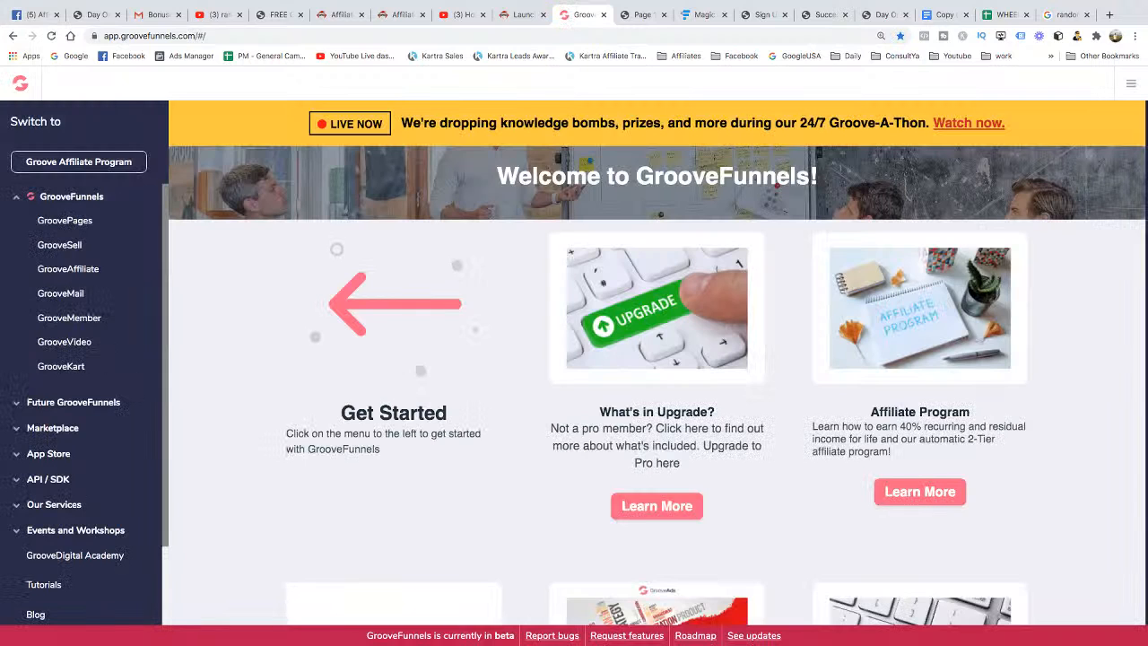
Look over the GrooveFunnels app list on the dashboard and open GrooveMail
left_click(65, 221)
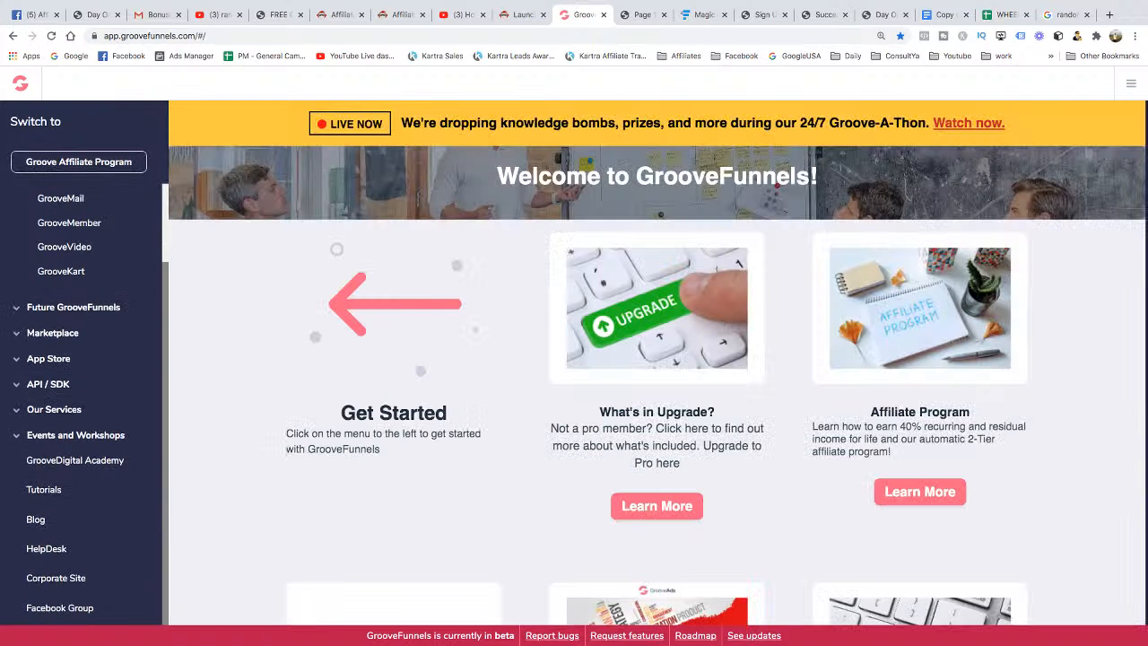
scroll(81, 358, "up", 1)
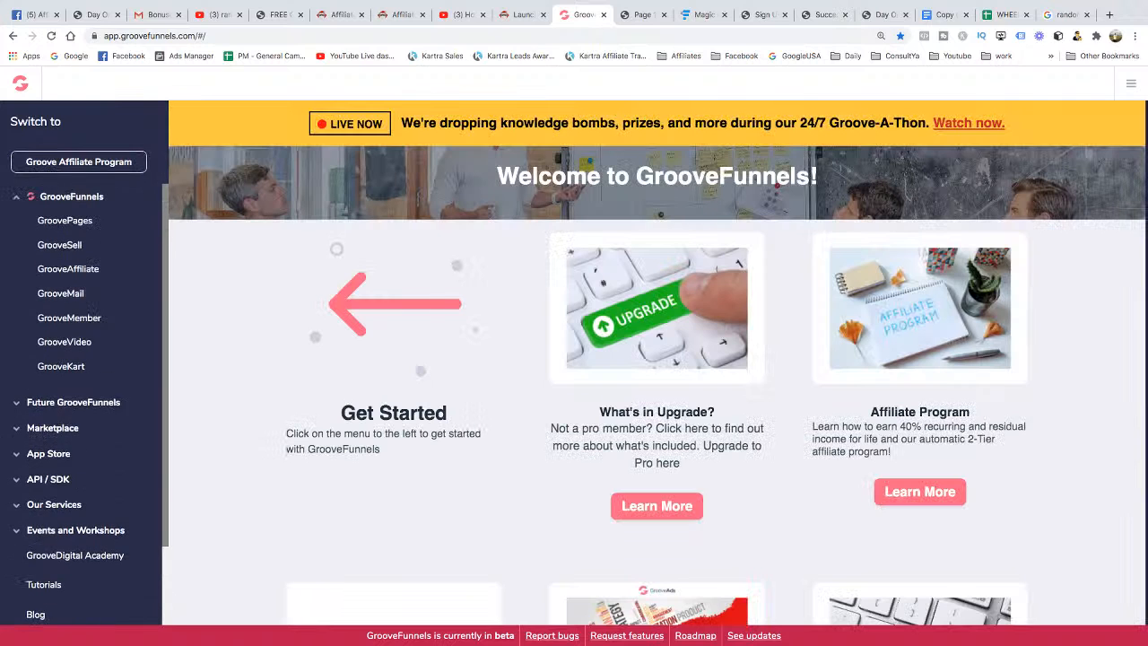
left_click(61, 294)
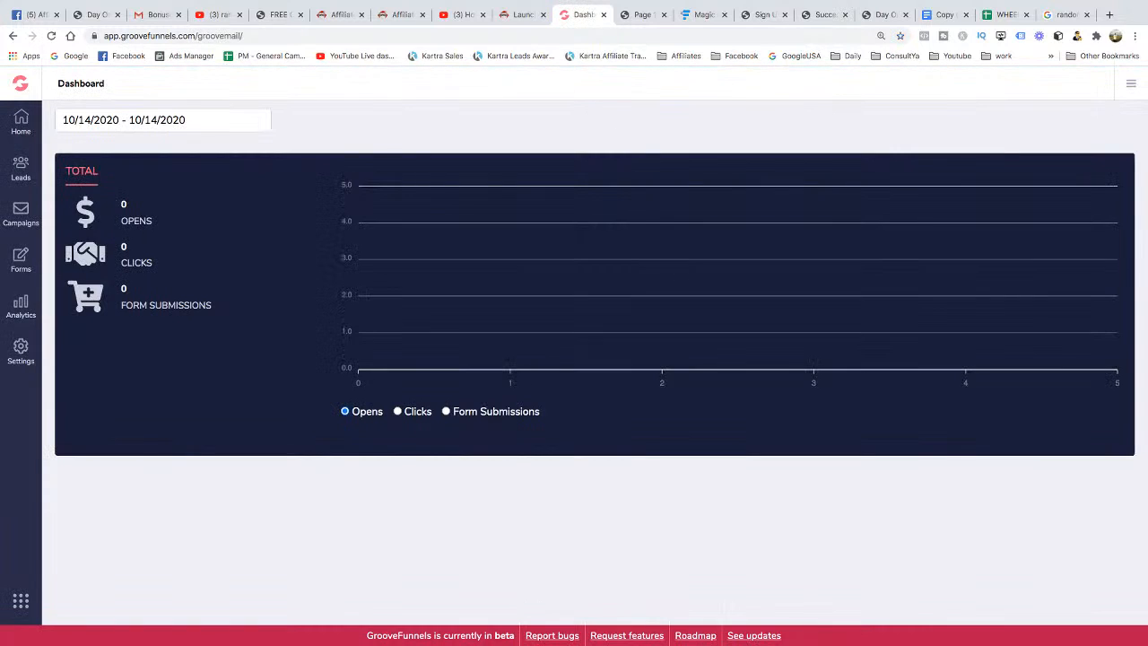
Create a new GrooveMail form named "Demo"
left_click(20, 260)
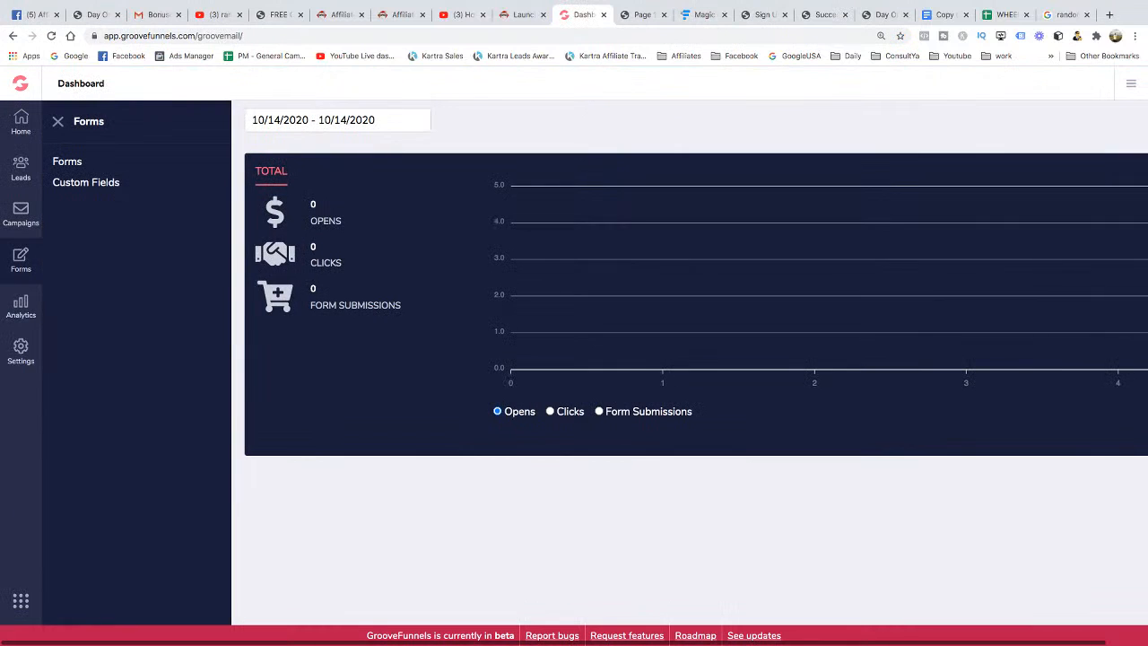
left_click(67, 161)
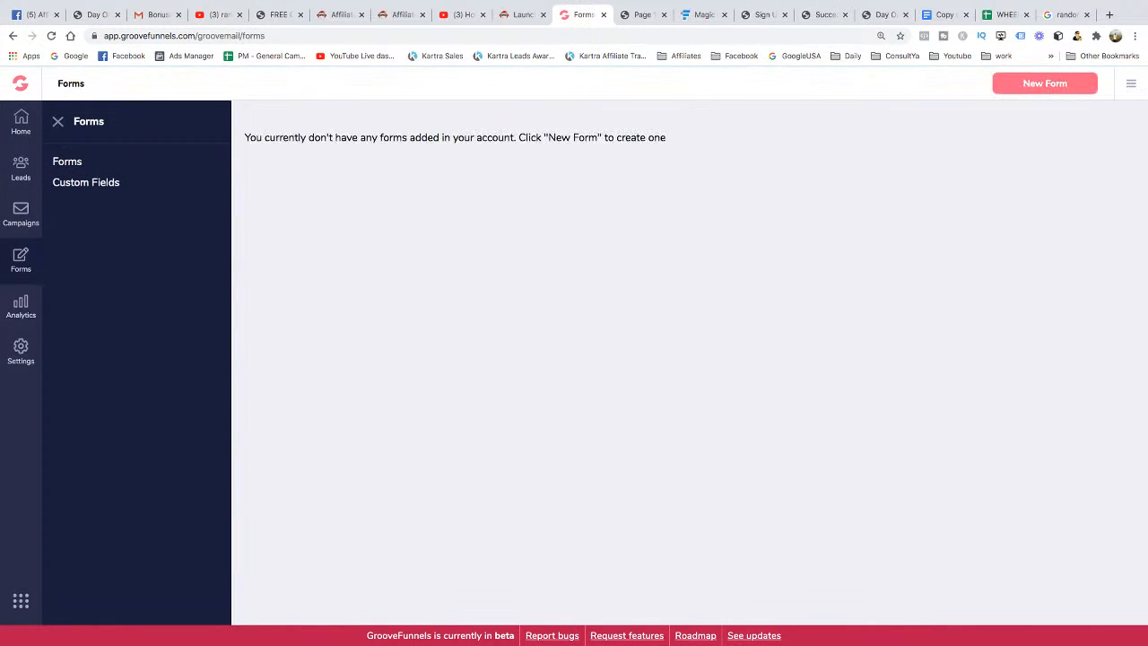
mouse_move(1132, 83)
left_click(1045, 83)
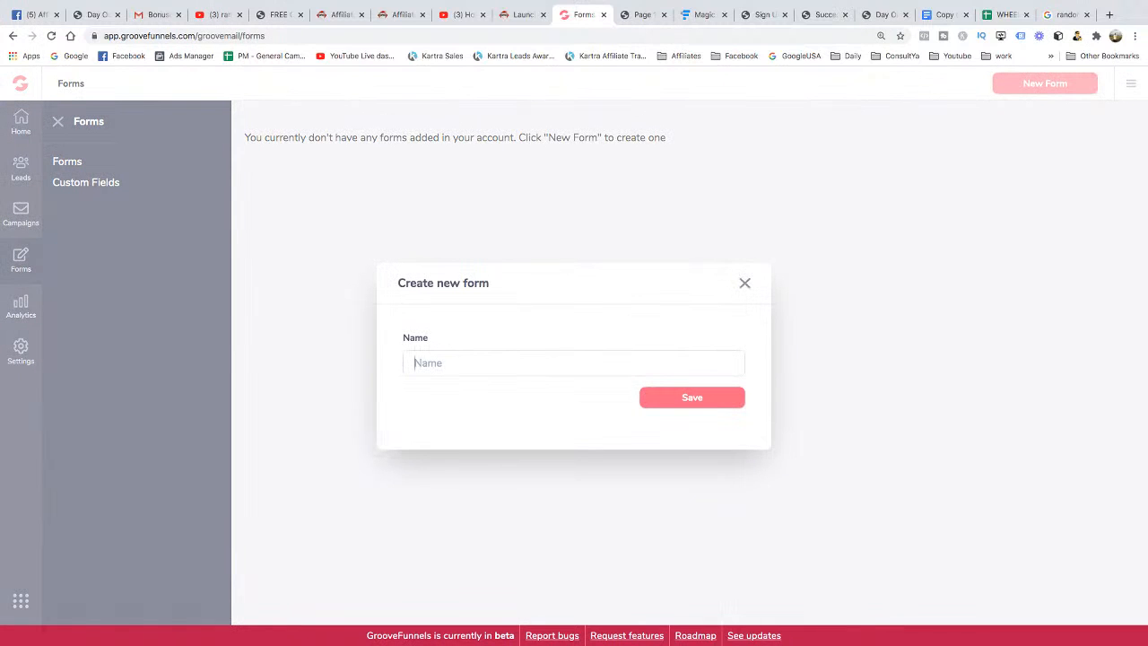
type("Demo")
key("Return")
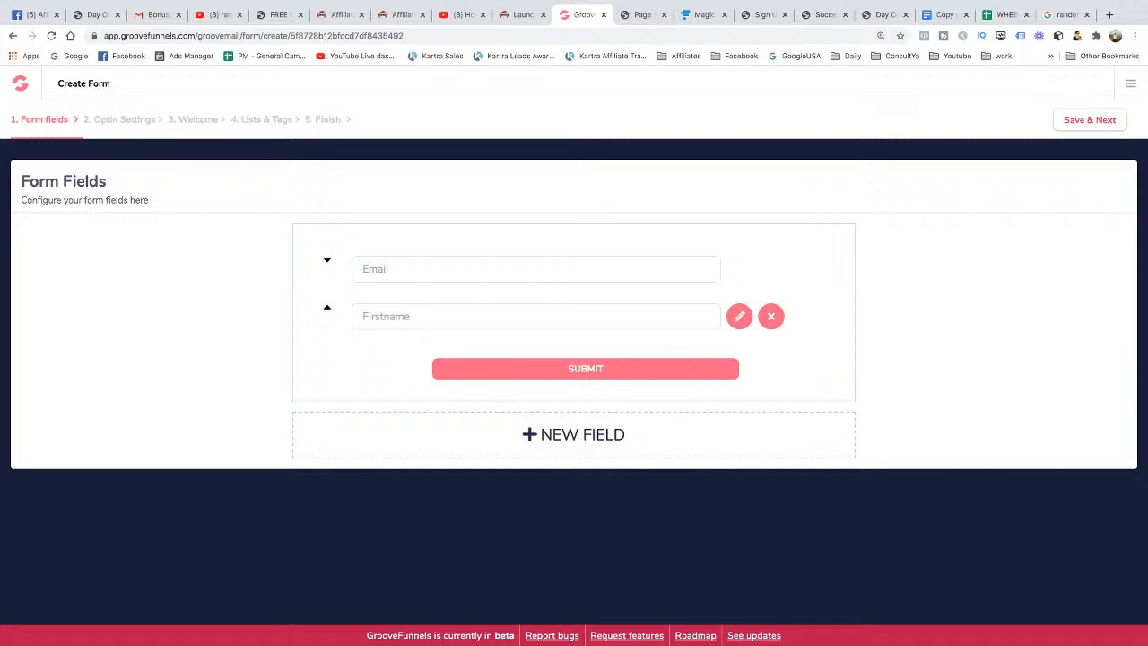
Turn the Firstname field into a mandatory custom text input with the default text "First Namae.." and save it
left_click(739, 316)
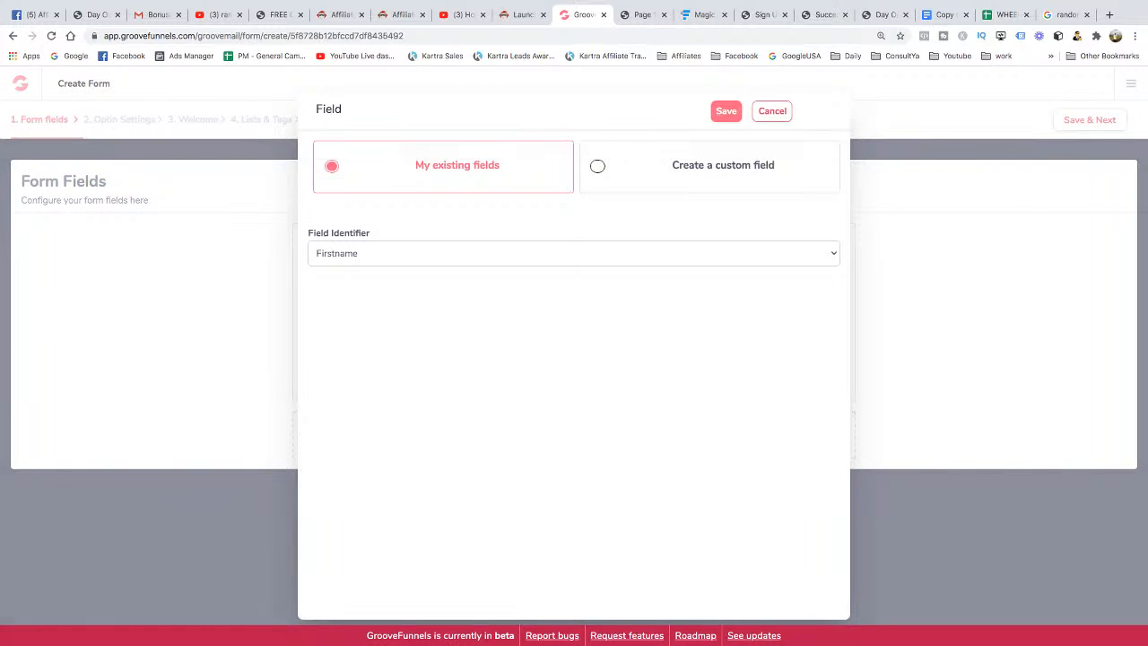
left_click(709, 166)
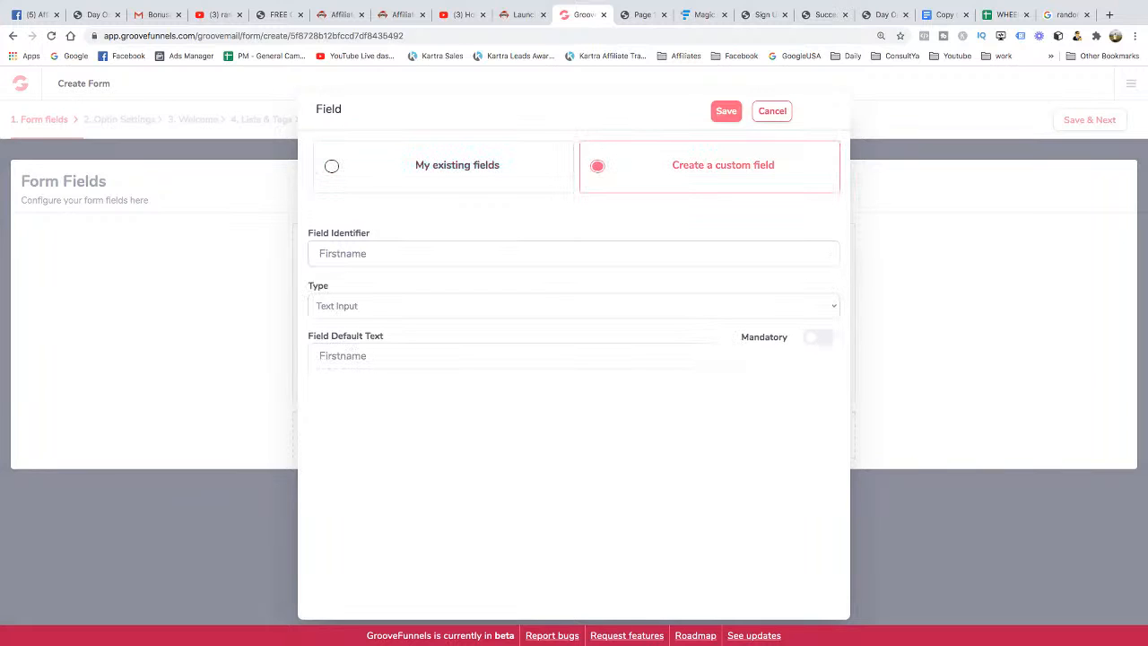
double_click(344, 356)
type("First Nomae..")
key("BackSpace")
type("a")
left_click(819, 338)
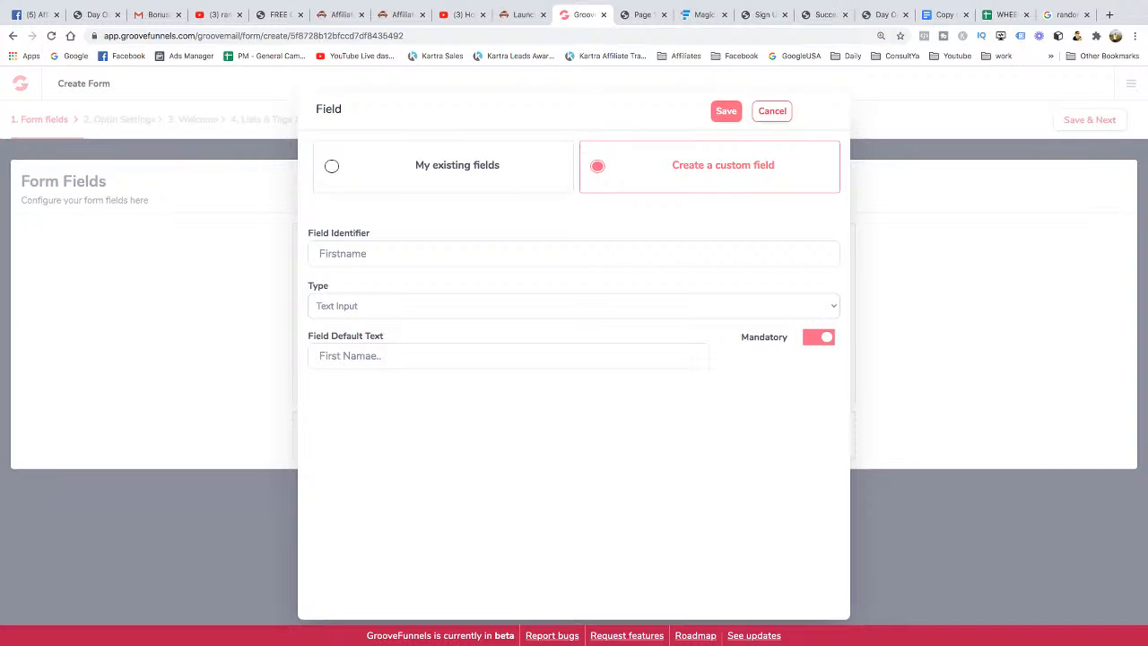
left_click(725, 112)
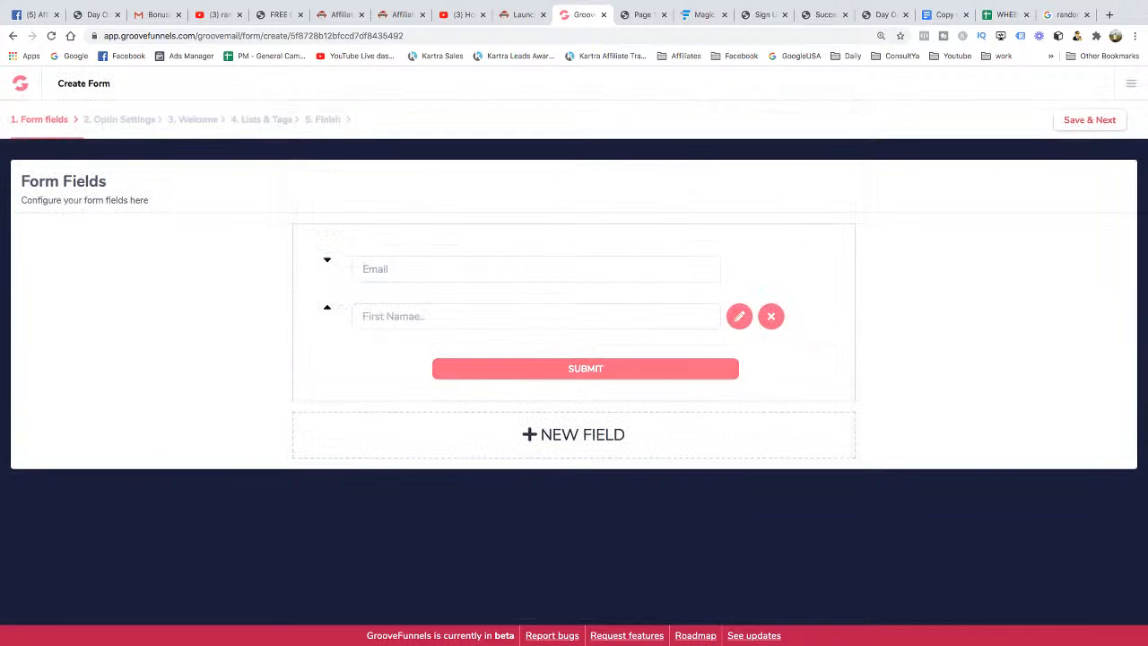
Try to correct the first name field's default text to "First Name.."
left_click(328, 308)
left_click(327, 260)
left_click(574, 435)
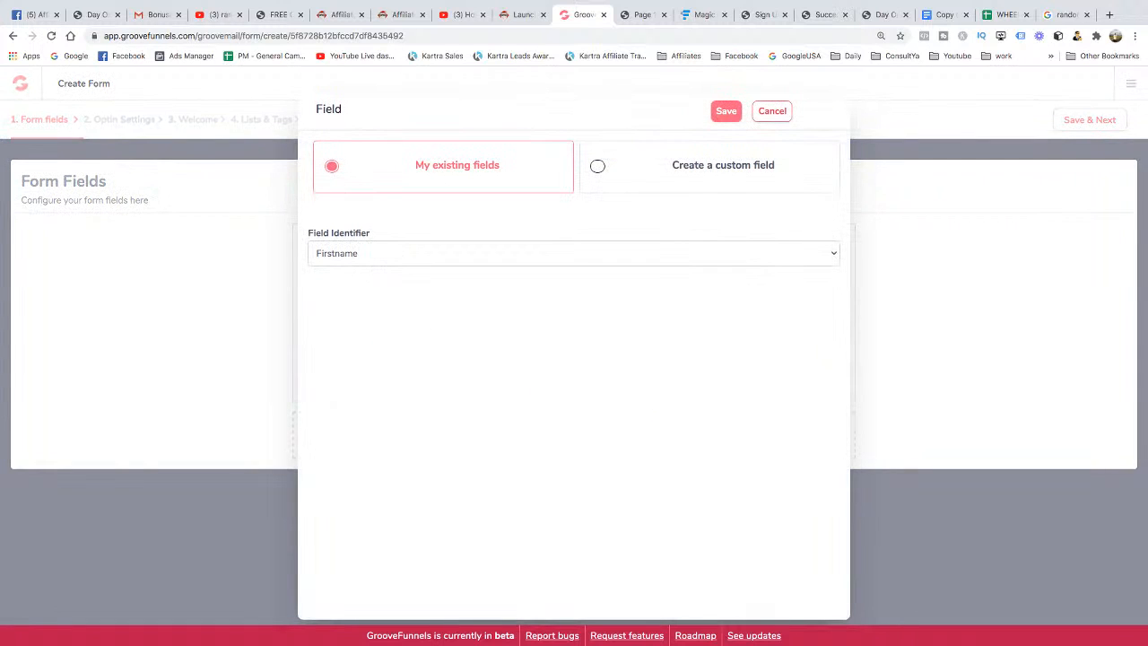
left_click(598, 166)
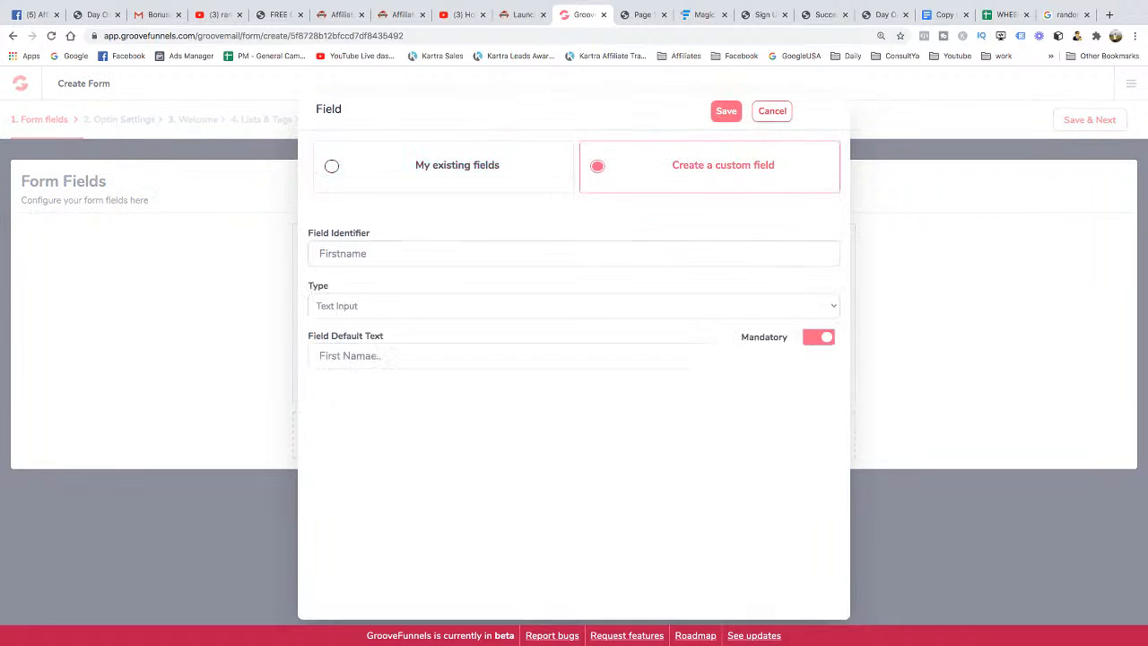
left_click(365, 356)
key("BackSpace")
key("Down")
key("BackSpace")
left_click(725, 110)
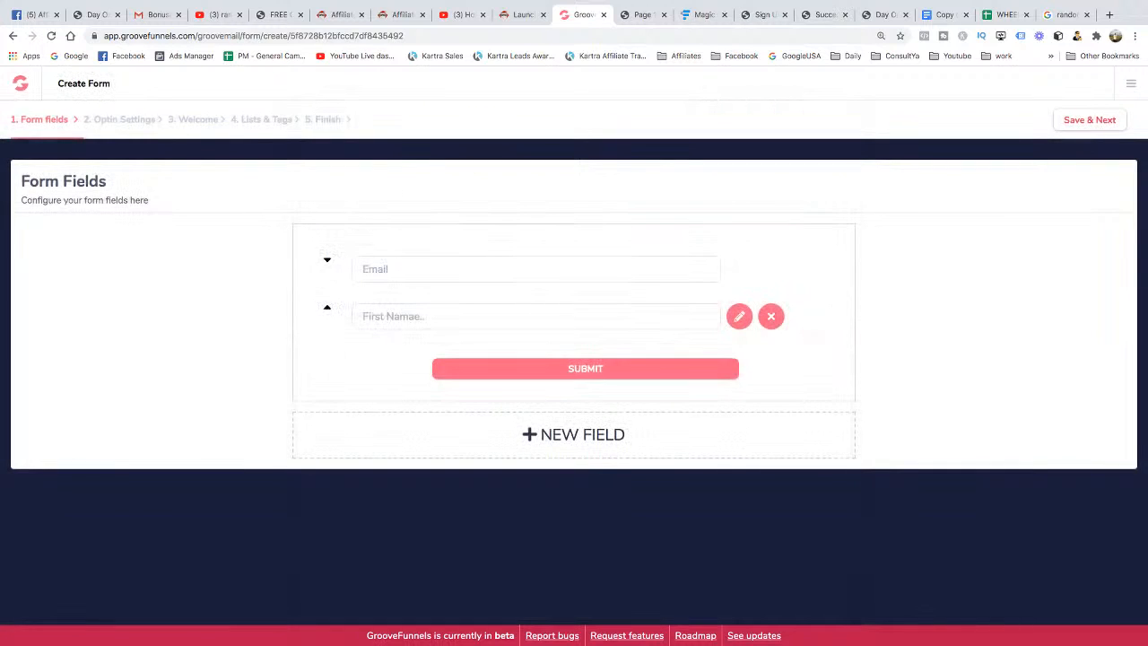
left_click(739, 317)
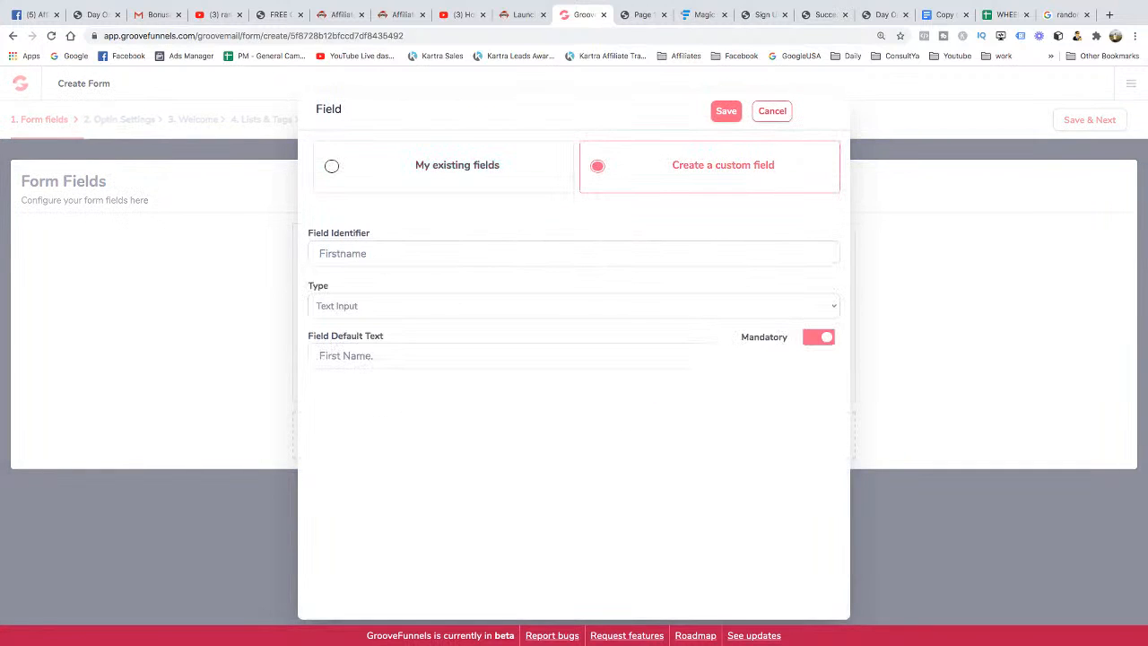
left_click(726, 110)
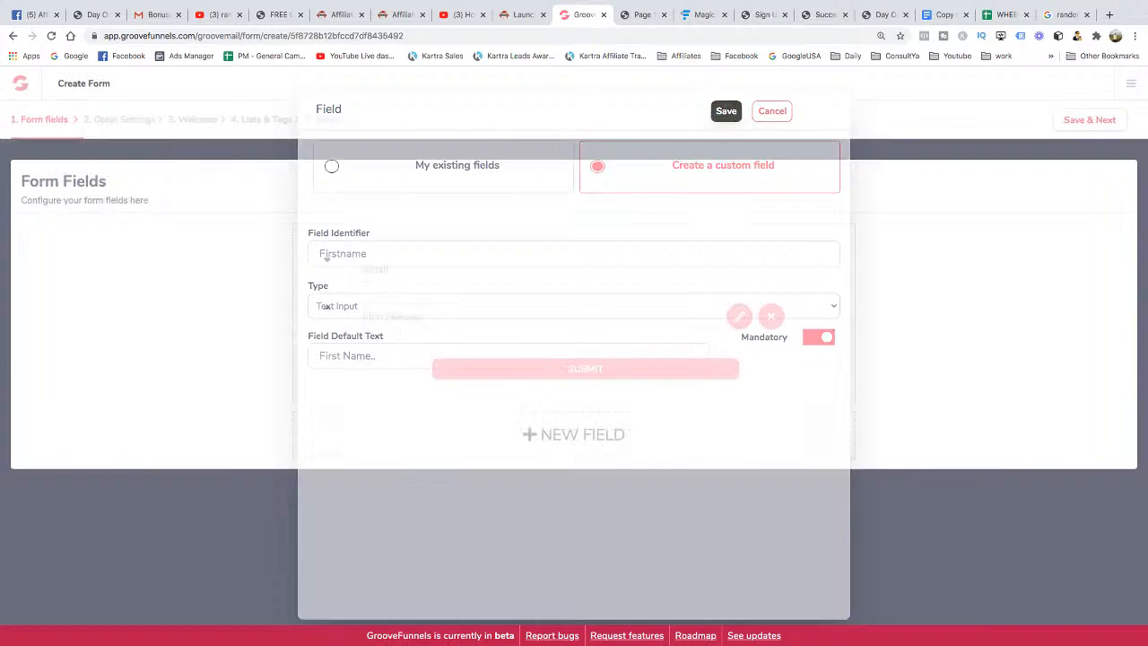
Move the first name field above Email and save the form fields
left_click(328, 308)
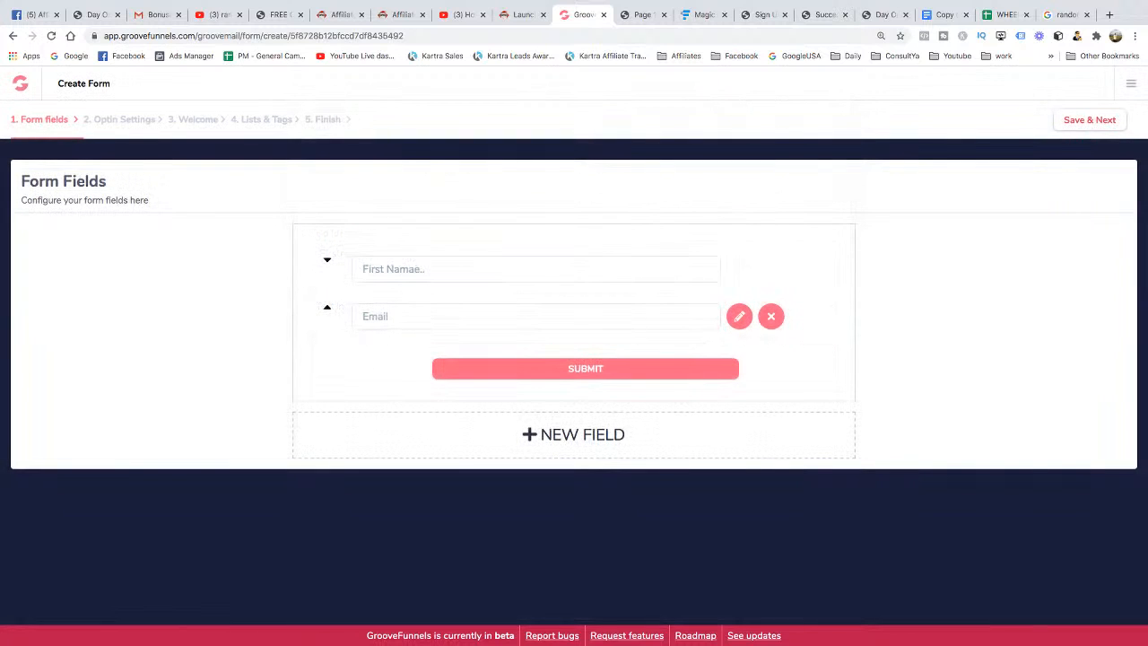
left_click(739, 317)
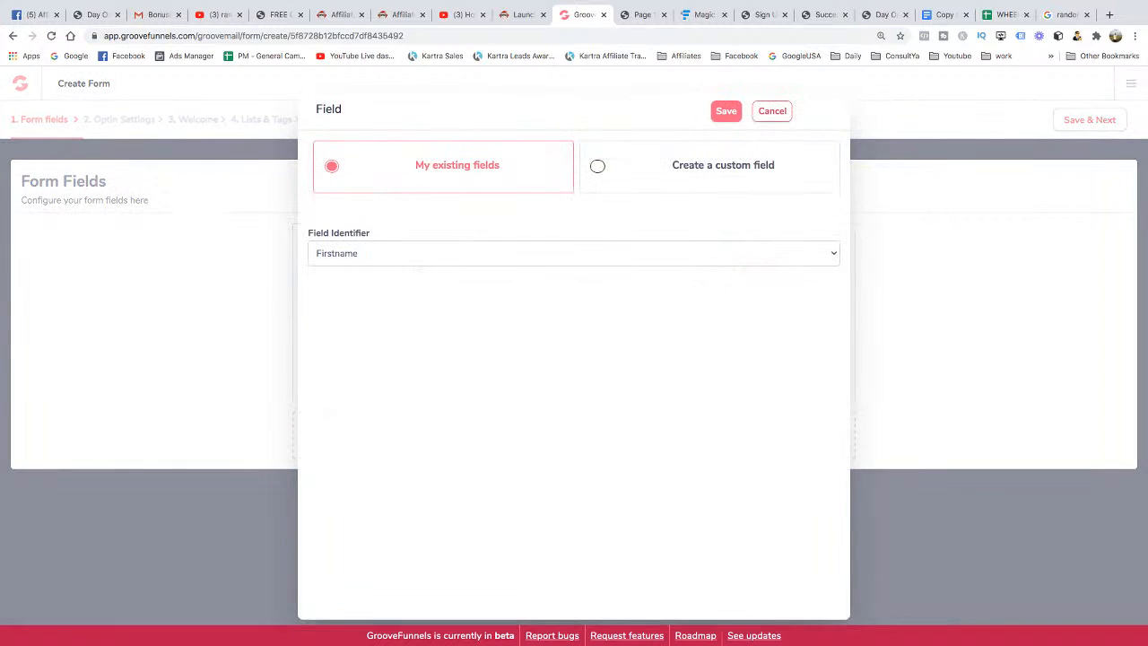
left_click(773, 111)
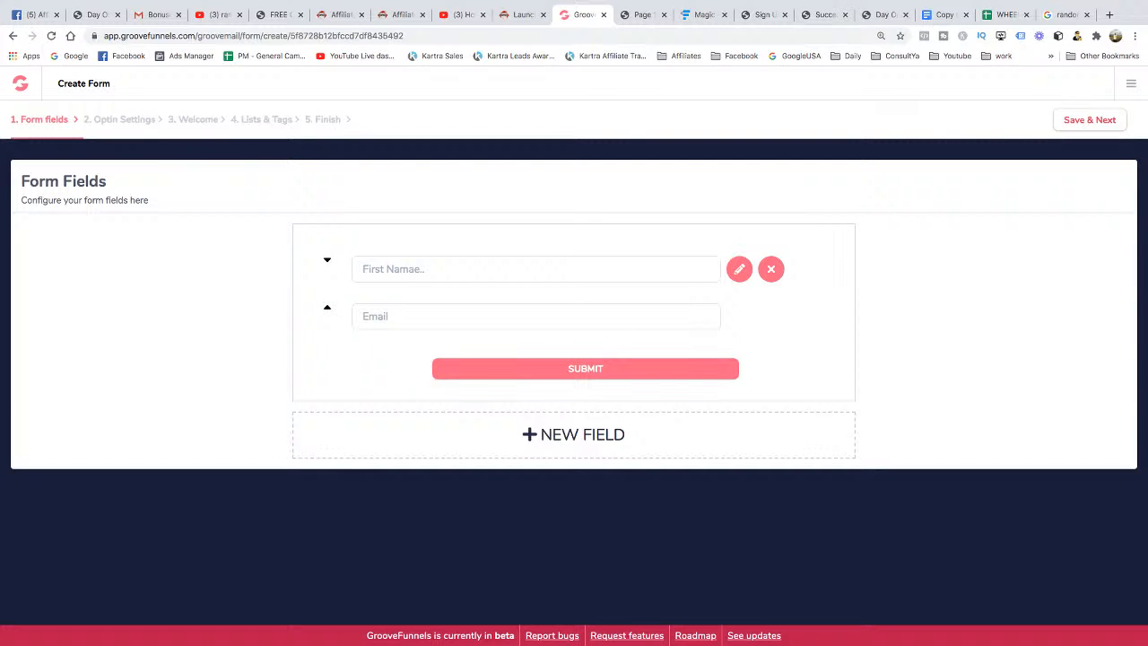
left_click(1090, 119)
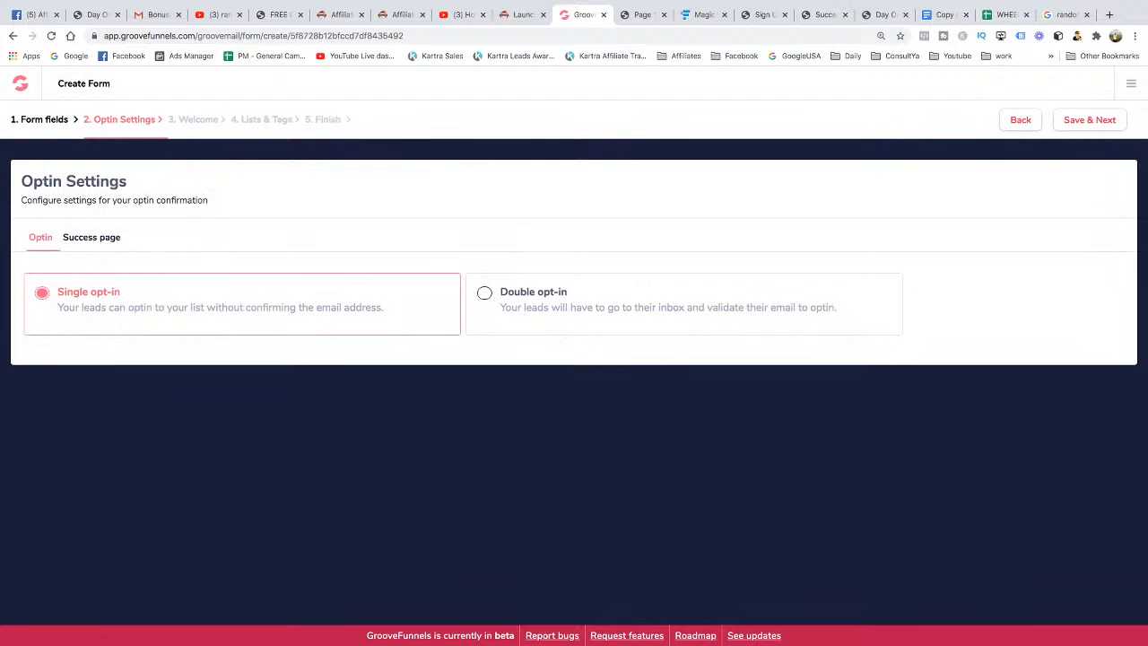
Copy the base address secure.groovepages.com/ats from the open success page and use it with a trailing slash as the form's success page URL
left_click(91, 238)
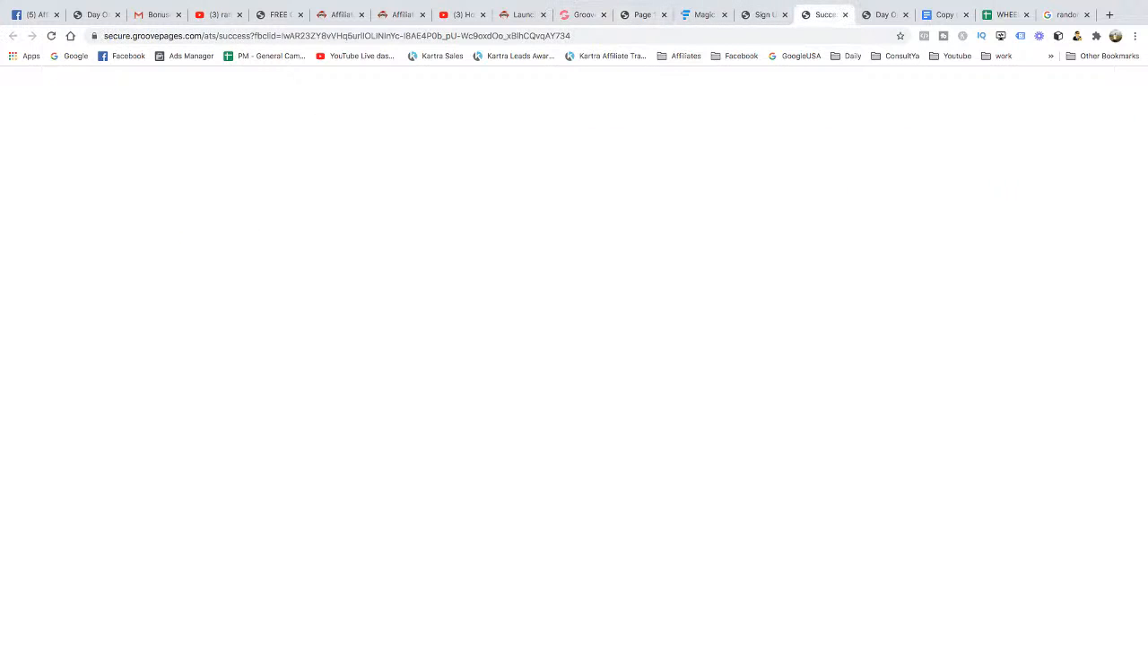
left_click(821, 14)
left_click(244, 36)
left_click(244, 36)
left_click_drag(244, 36, 104, 36)
key("super+c")
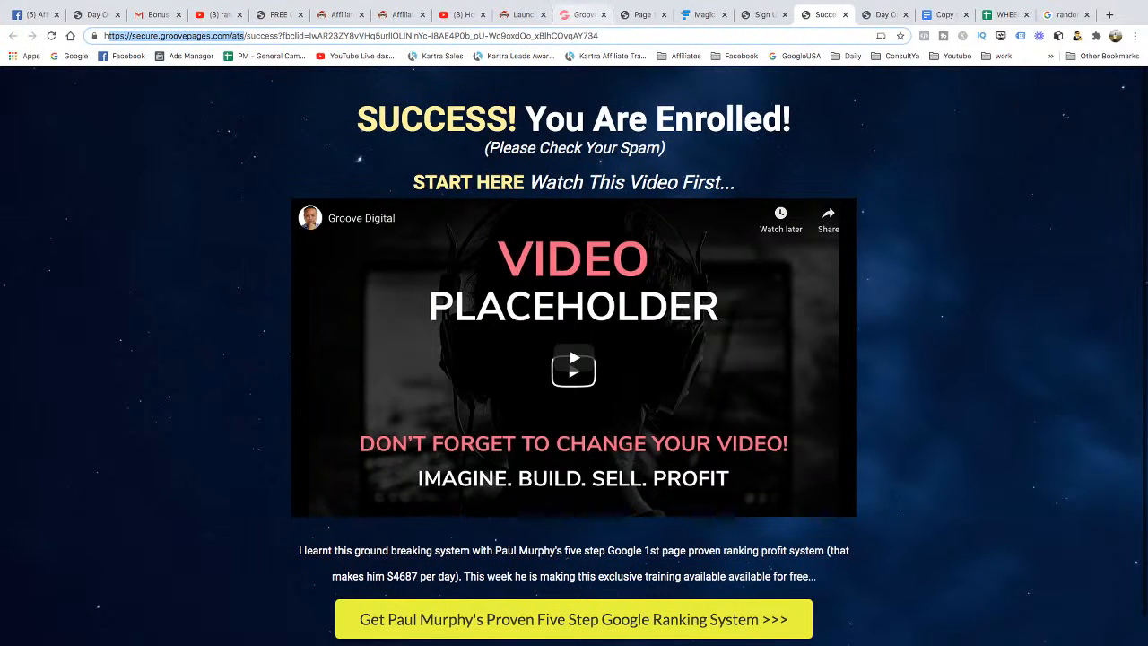
left_click(583, 14)
key("super+a")
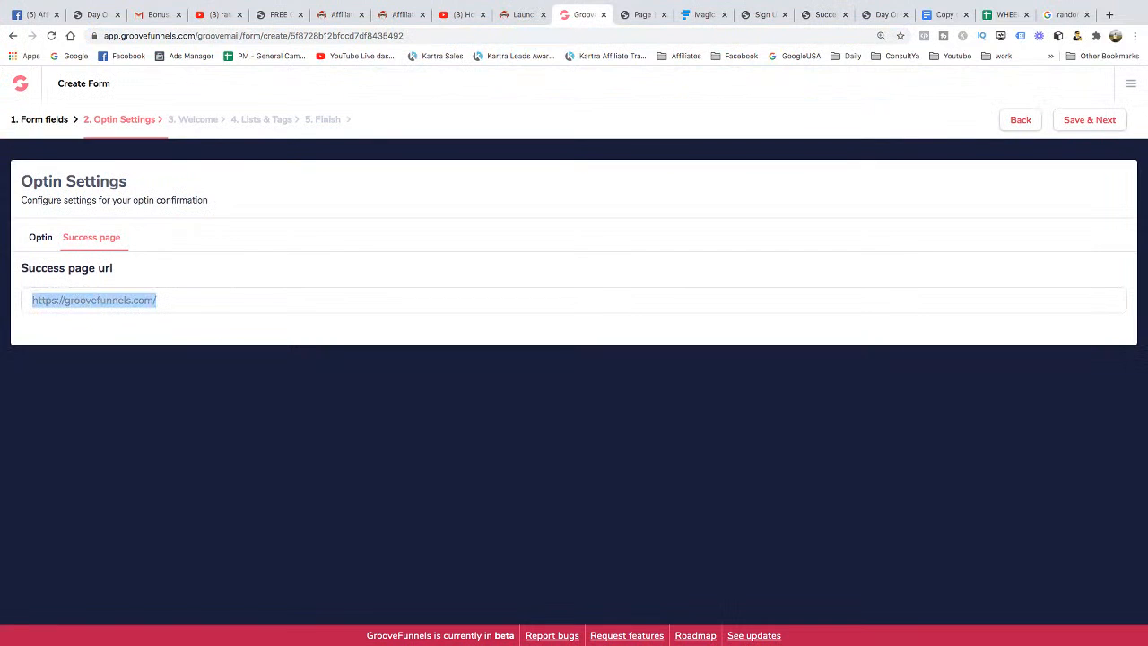
key("super+v")
type("/")
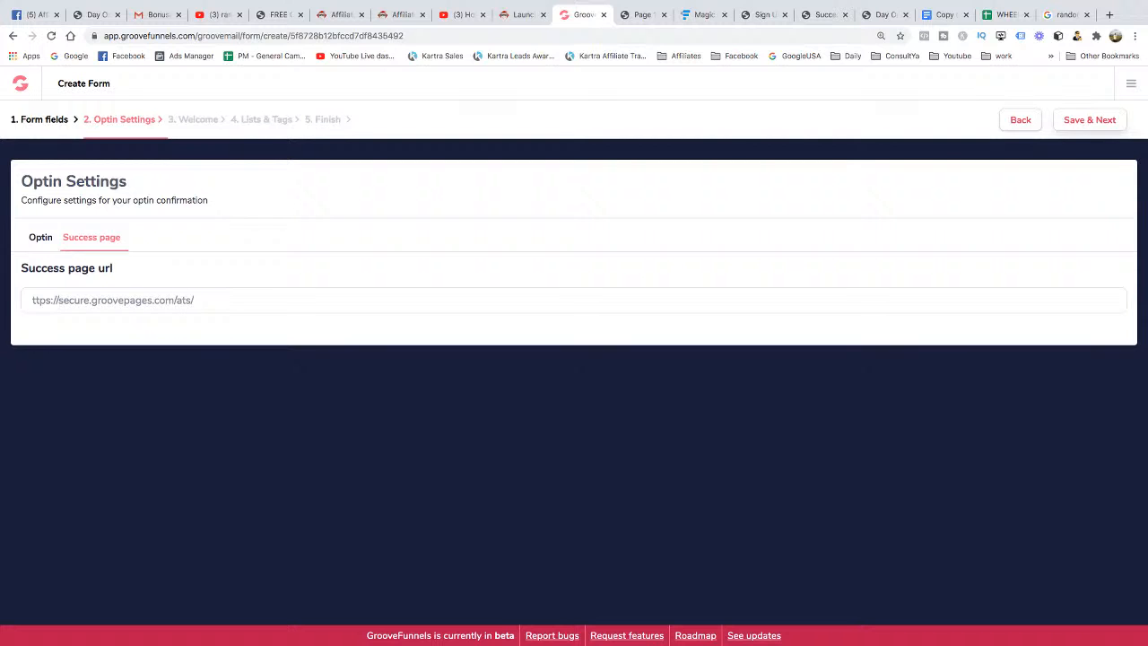
Save the opt-in settings with single opt-in and keep the welcome email set to Don't send
left_click(823, 15)
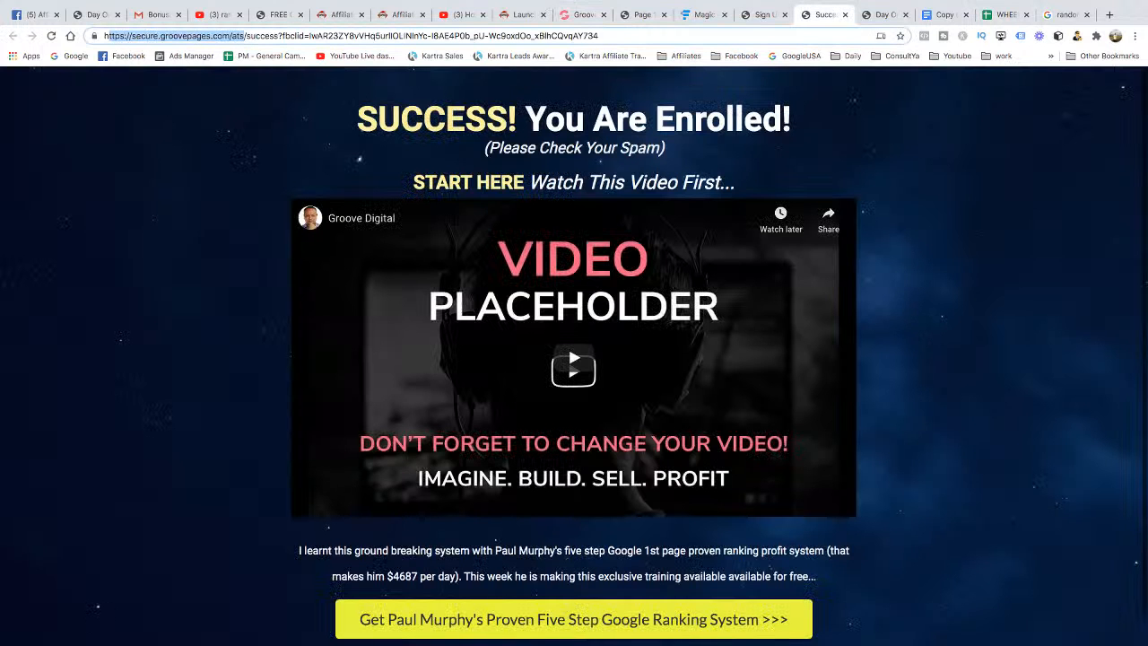
left_click(583, 14)
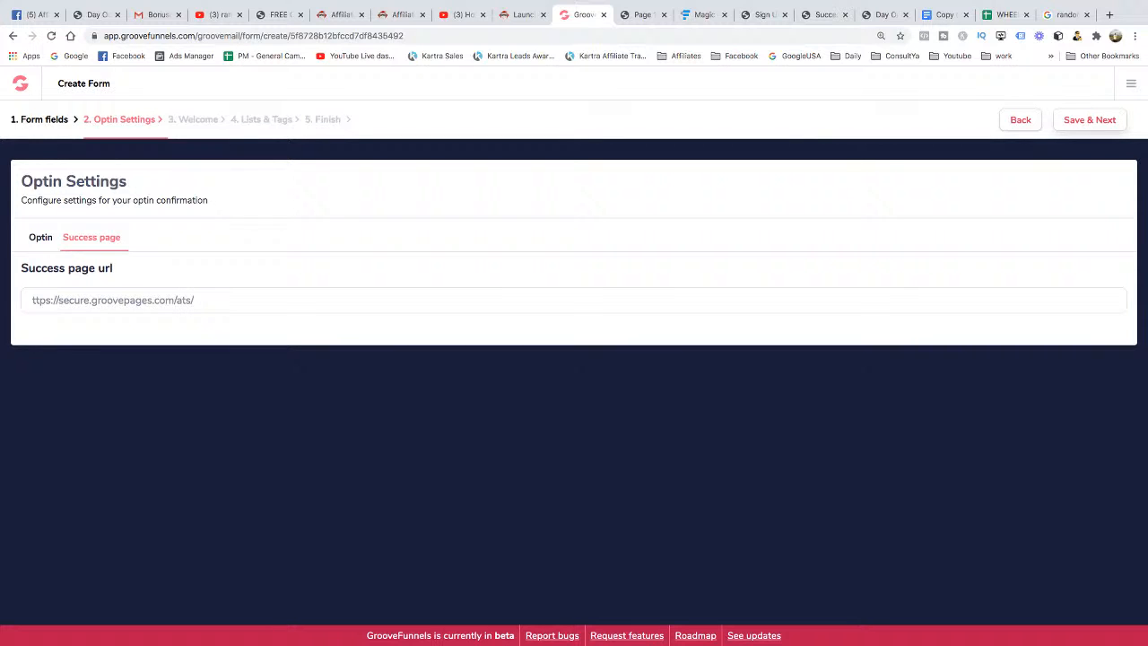
left_click(1090, 119)
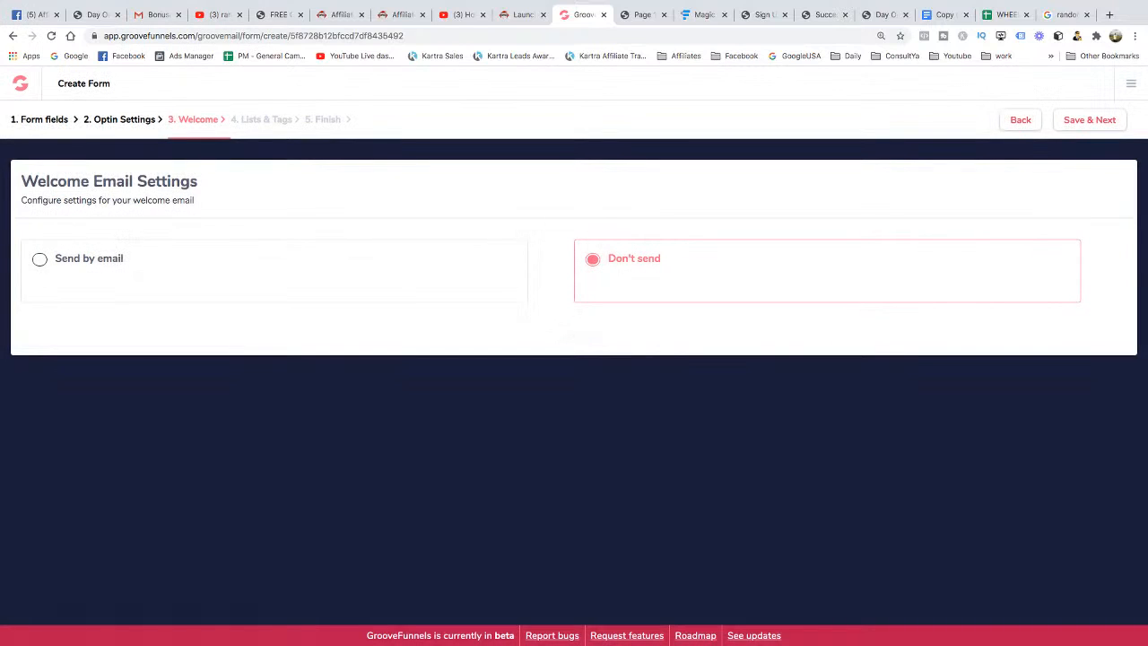
left_click(1021, 120)
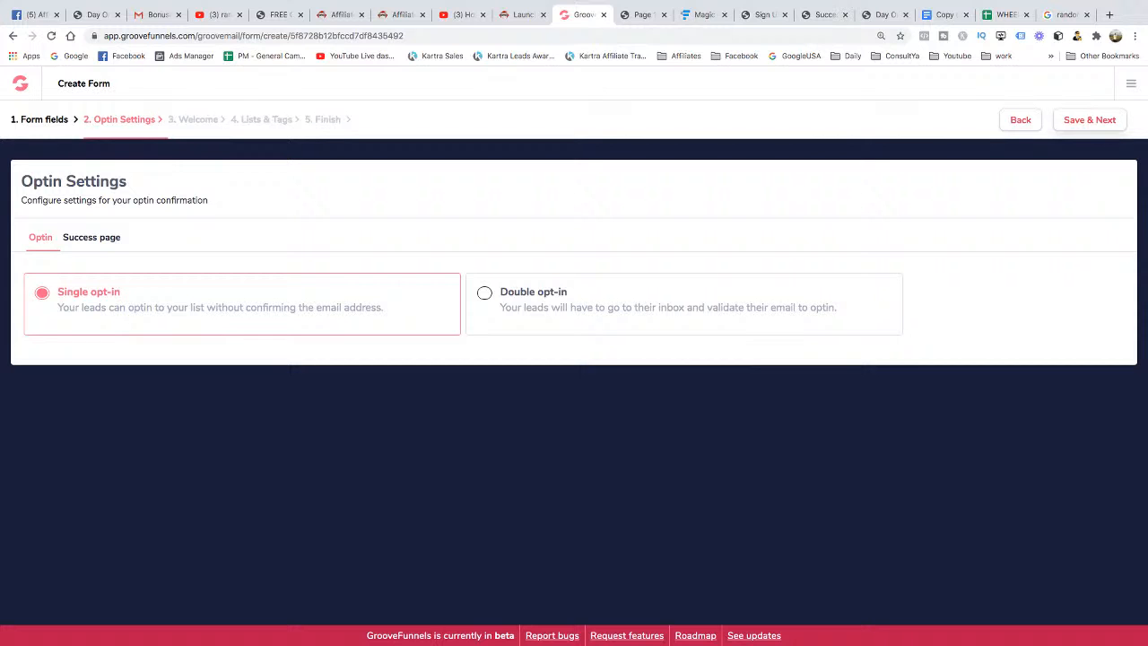
left_click(1090, 120)
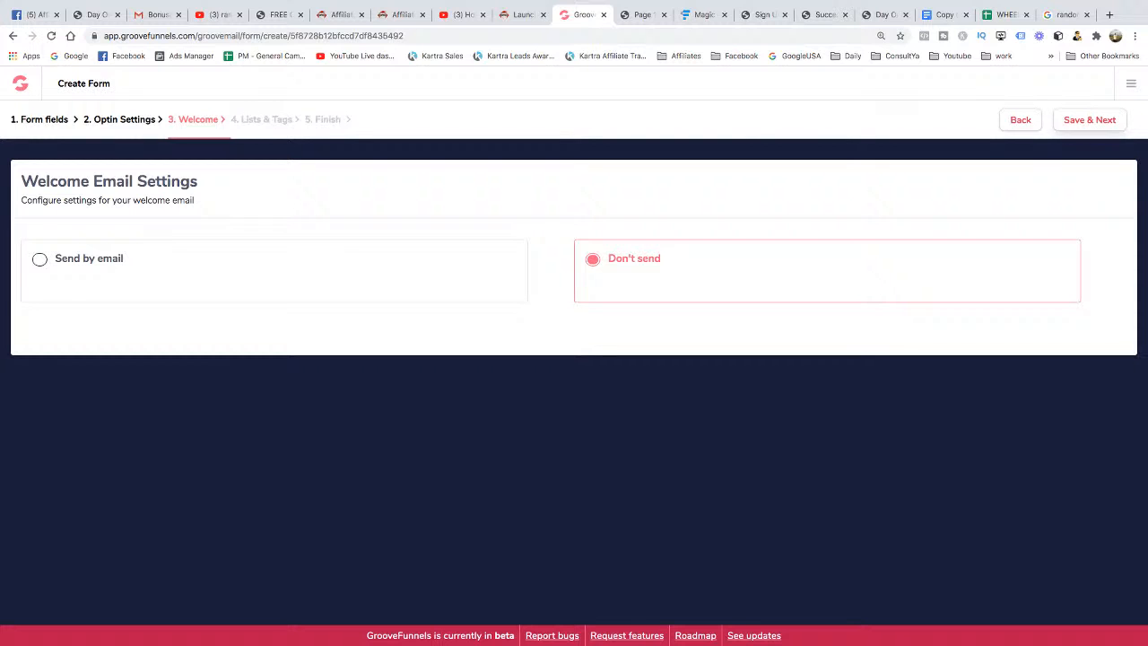
left_click(1089, 120)
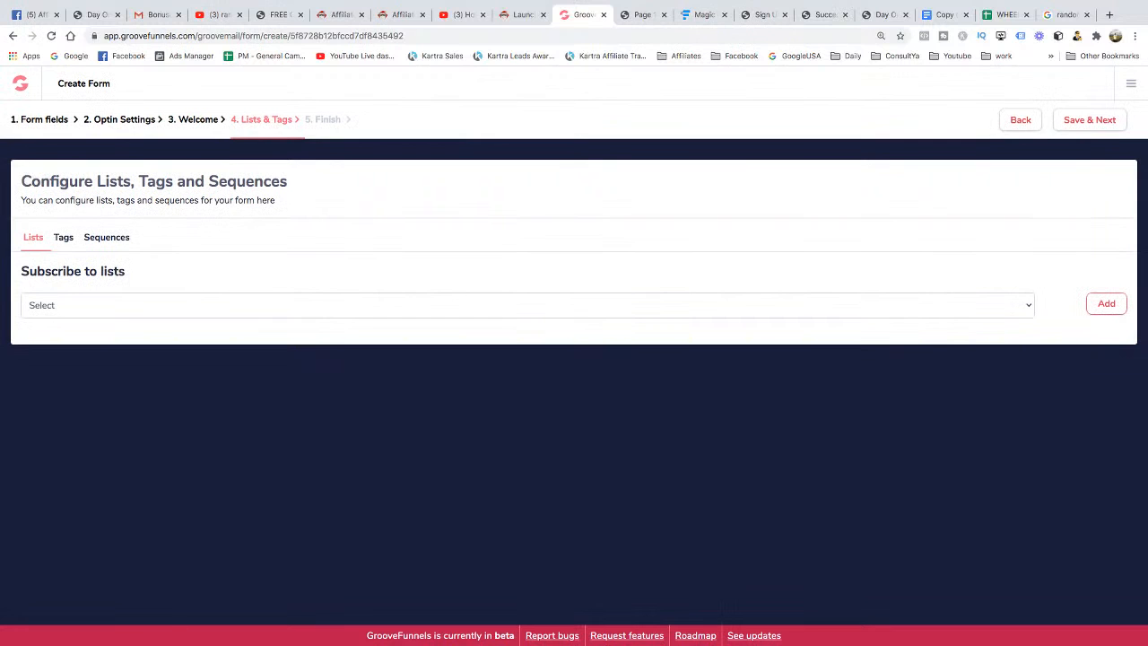
Subscribe the form's leads to the "10 Part Course" list
left_click(528, 305)
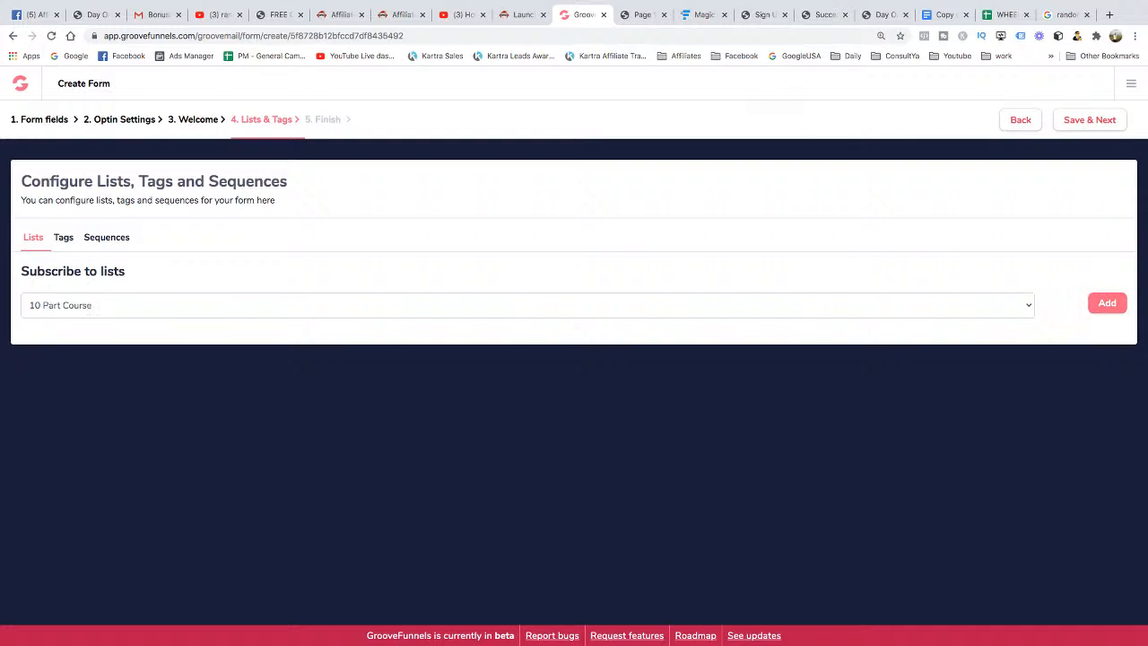
left_click(527, 306)
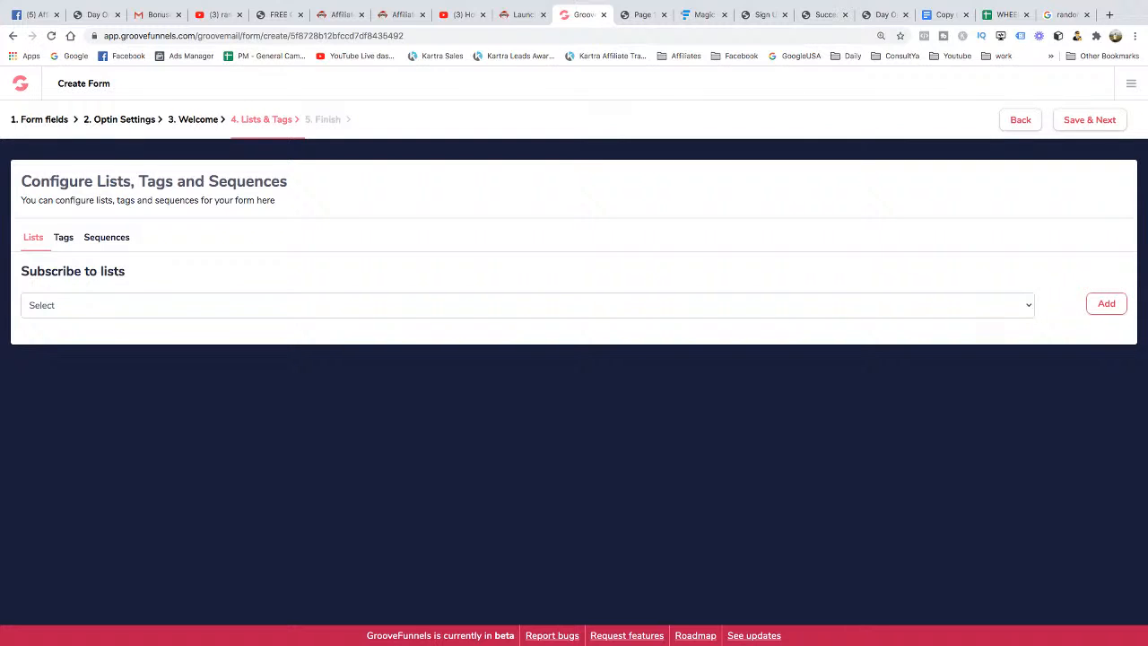
left_click(528, 306)
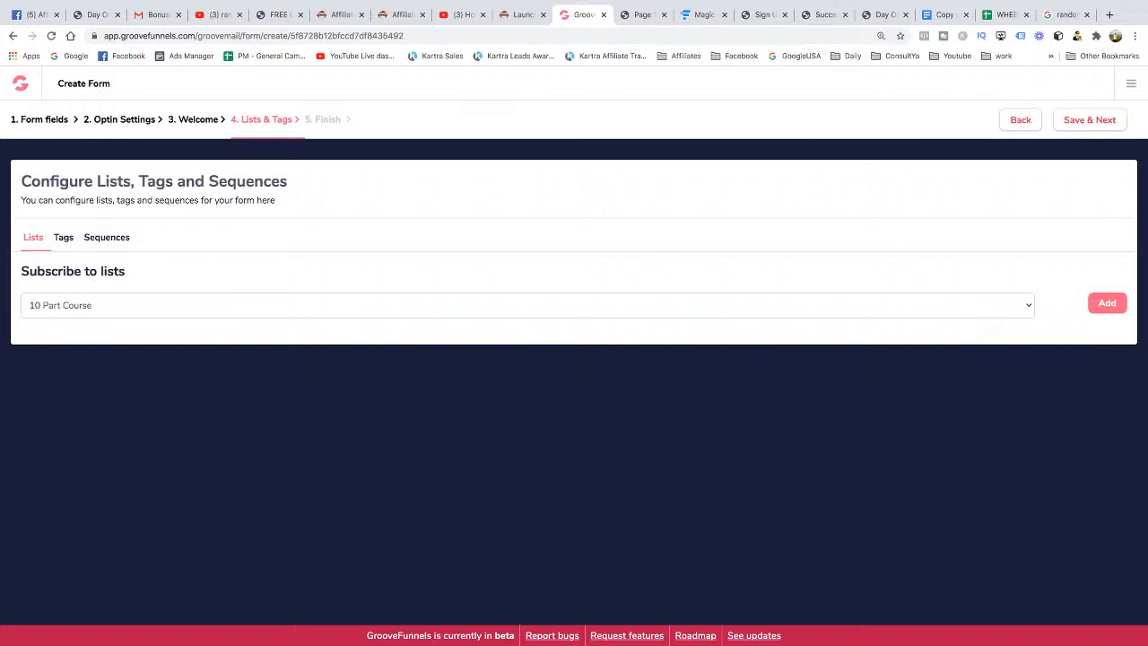
left_click(1107, 304)
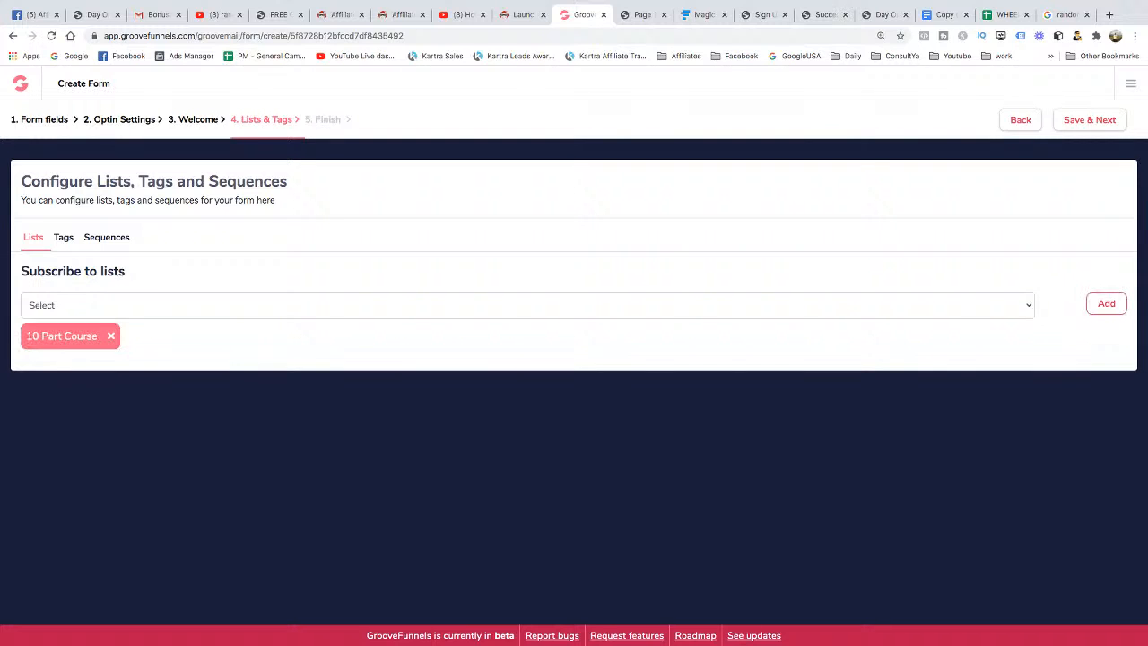
Enable tag assignment for the form and add the "ATS 10 Part Course" tag from the ATS group
left_click(64, 238)
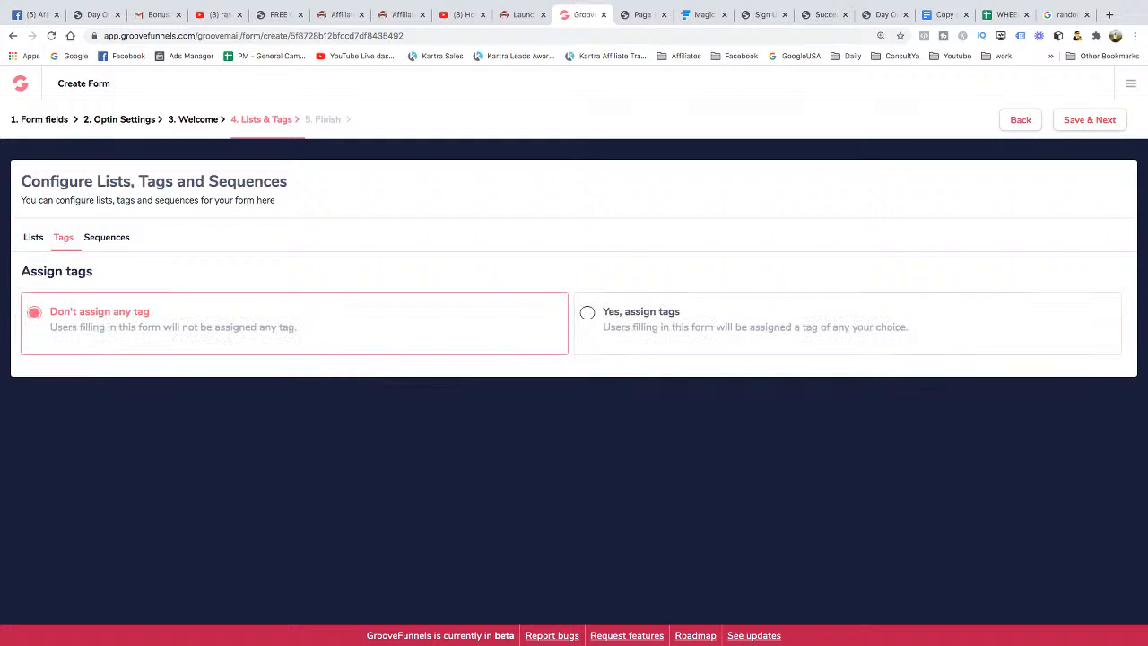
left_click(588, 313)
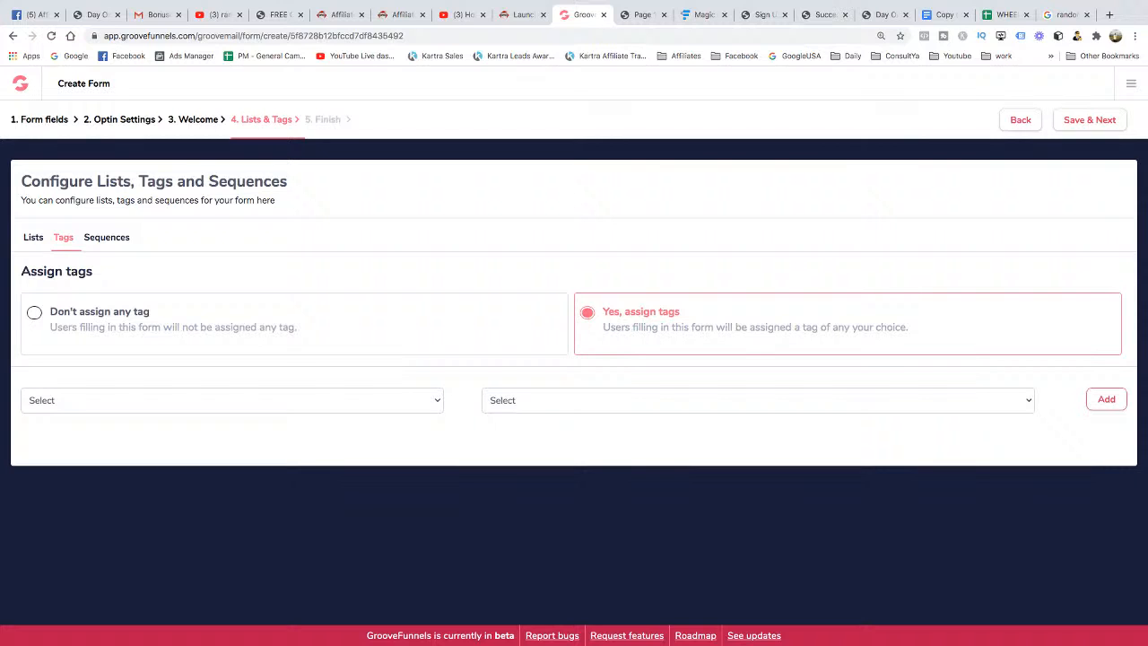
left_click(53, 416)
left_click(531, 417)
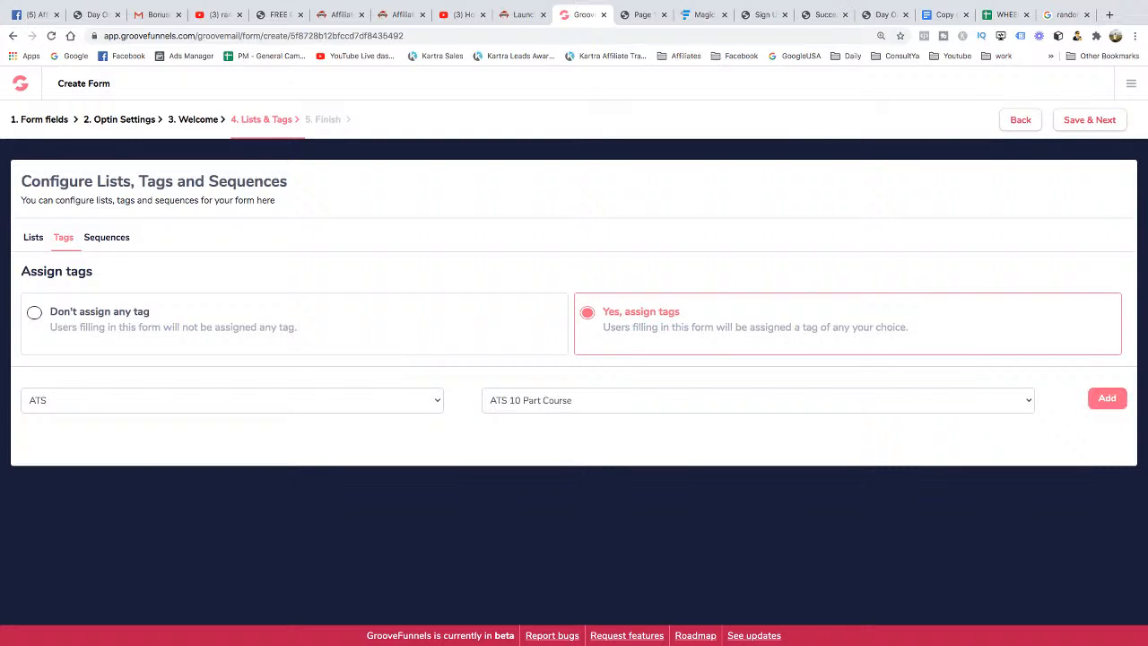
left_click(1107, 398)
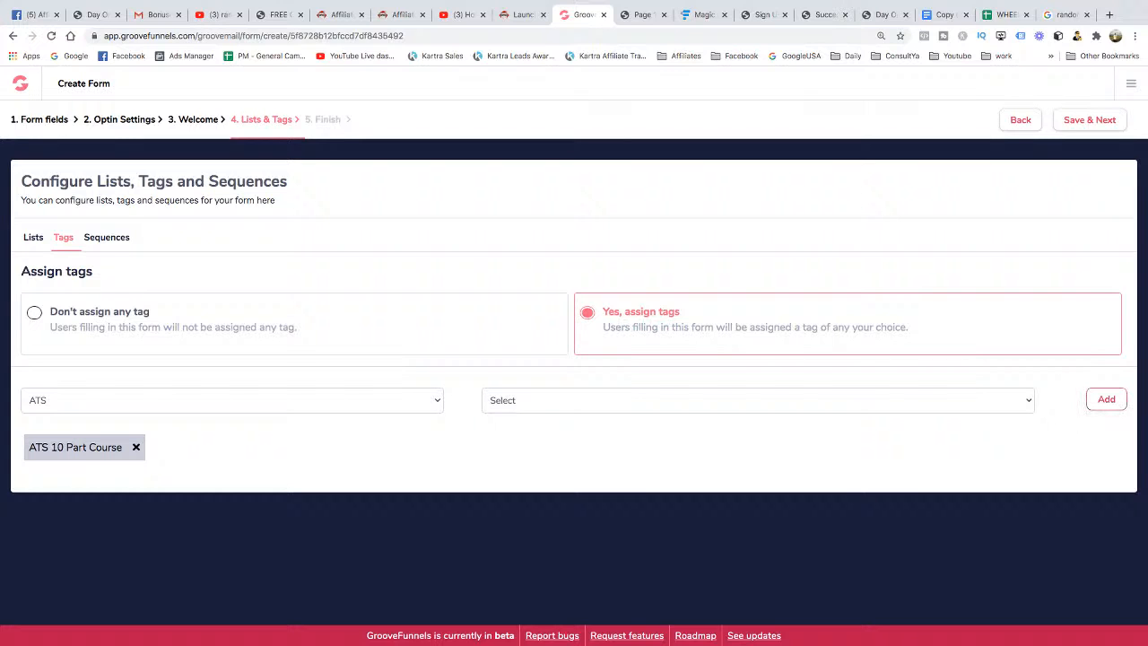
Enable sequence subscription for the form, add the unnamed sequence from ATS Magic Funnel, and save the lists and tags settings
left_click(106, 238)
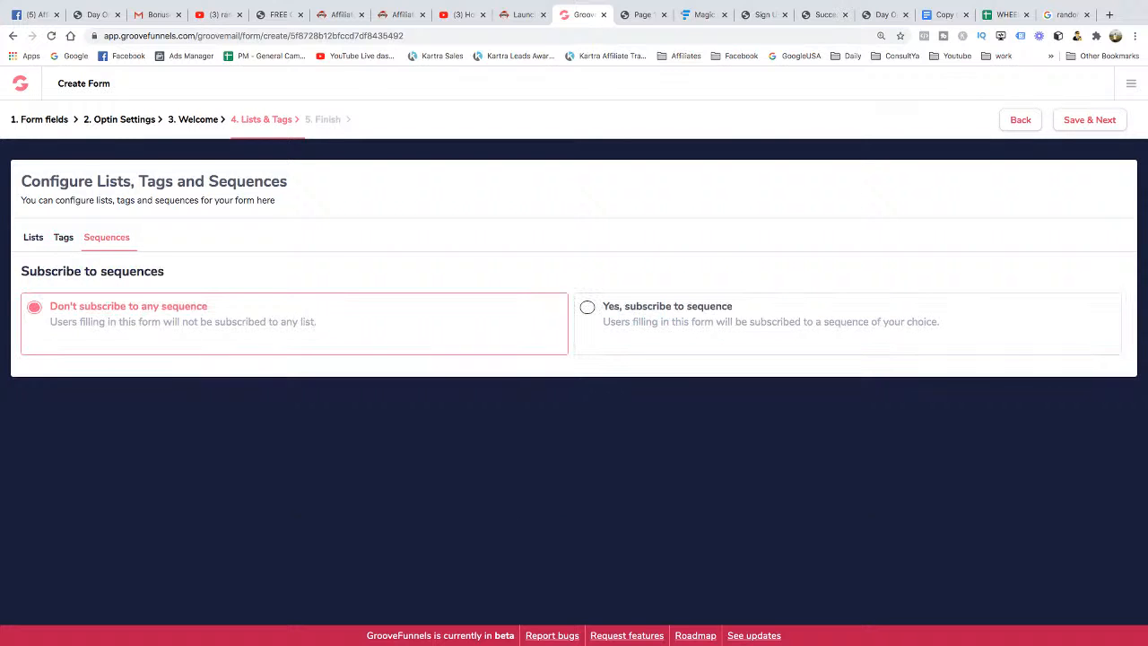
left_click(64, 237)
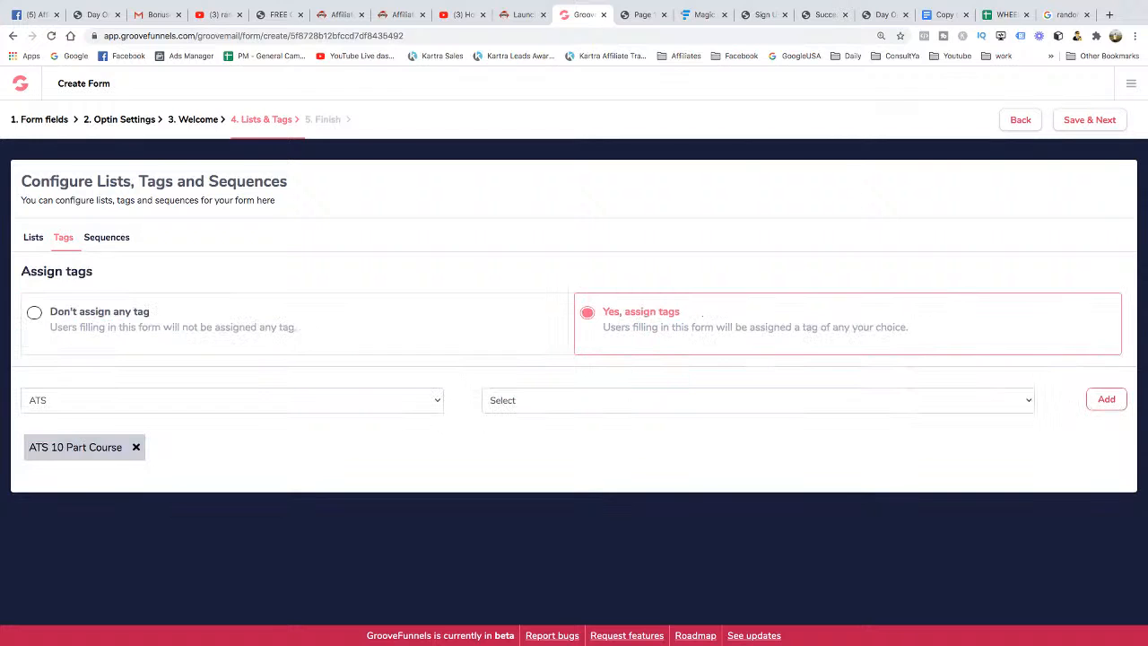
left_click(107, 238)
left_click(588, 308)
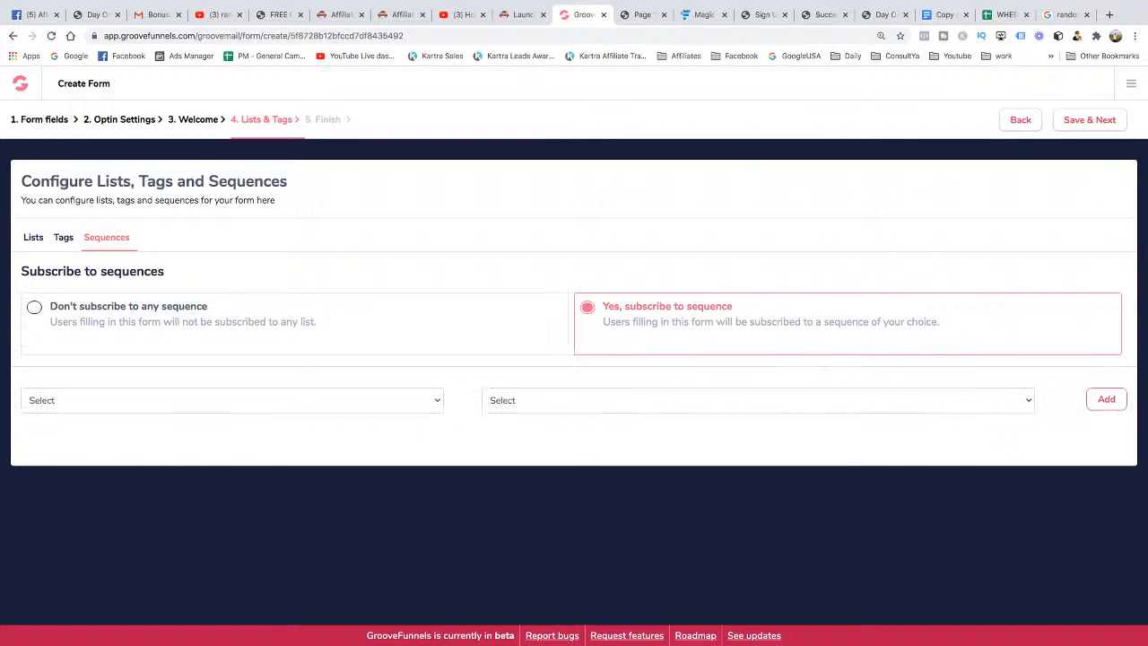
left_click(68, 415)
left_click(1106, 399)
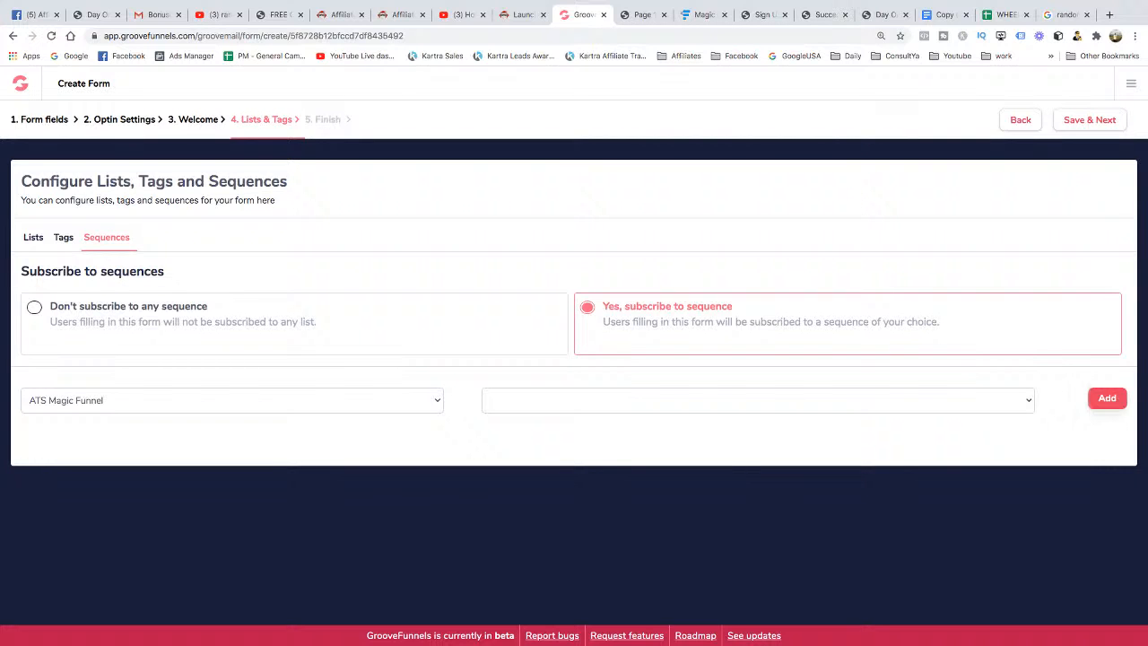
left_click(1107, 399)
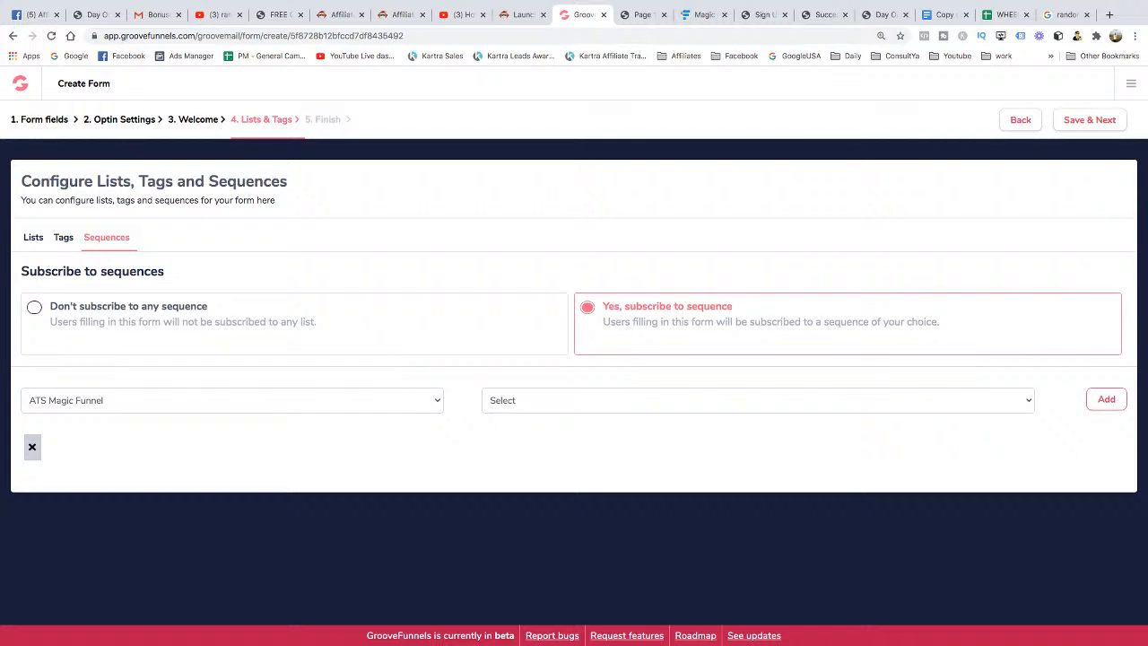
left_click(1090, 119)
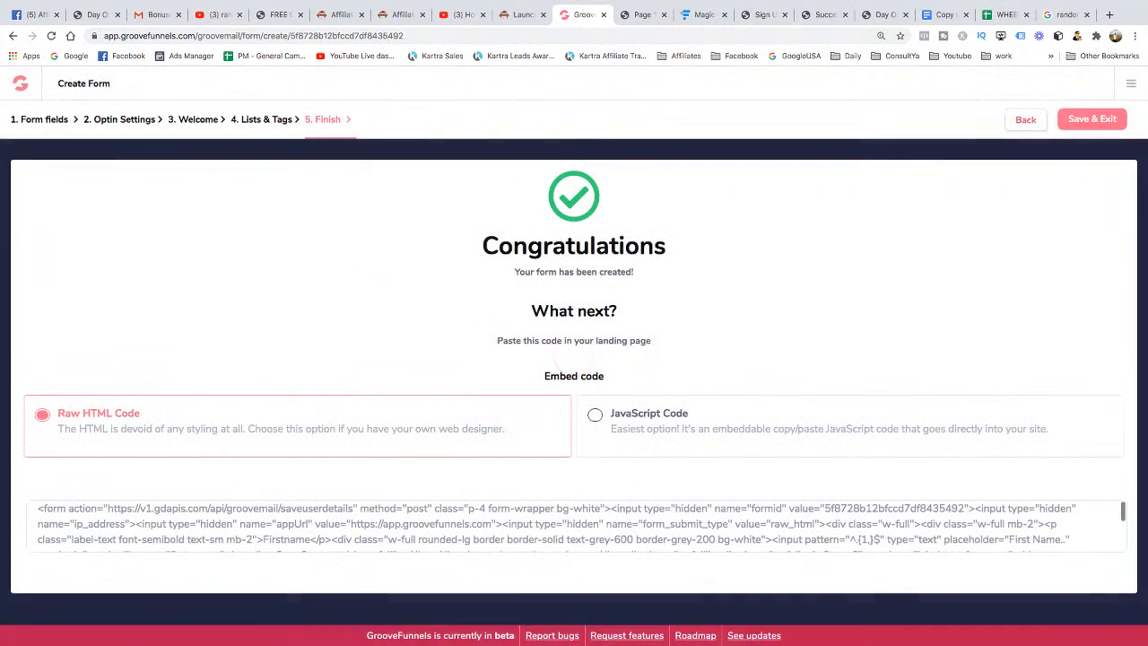
Select the finished form's entire Raw HTML embed code, then save and exit the form
scroll(574, 527, "down", 5)
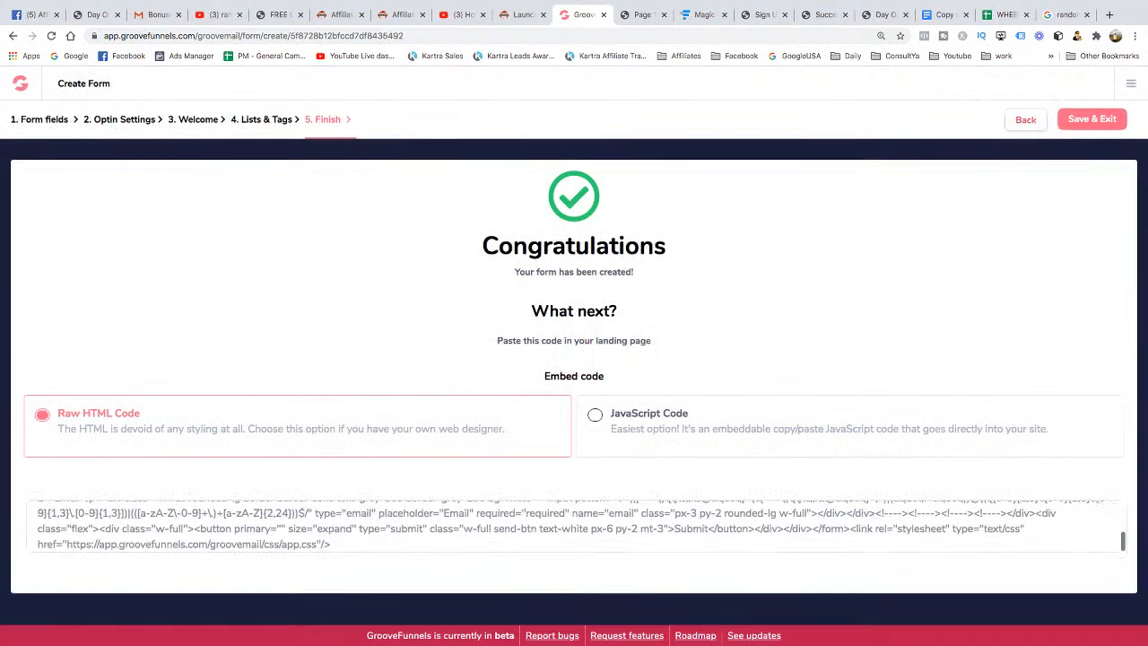
key("super+a")
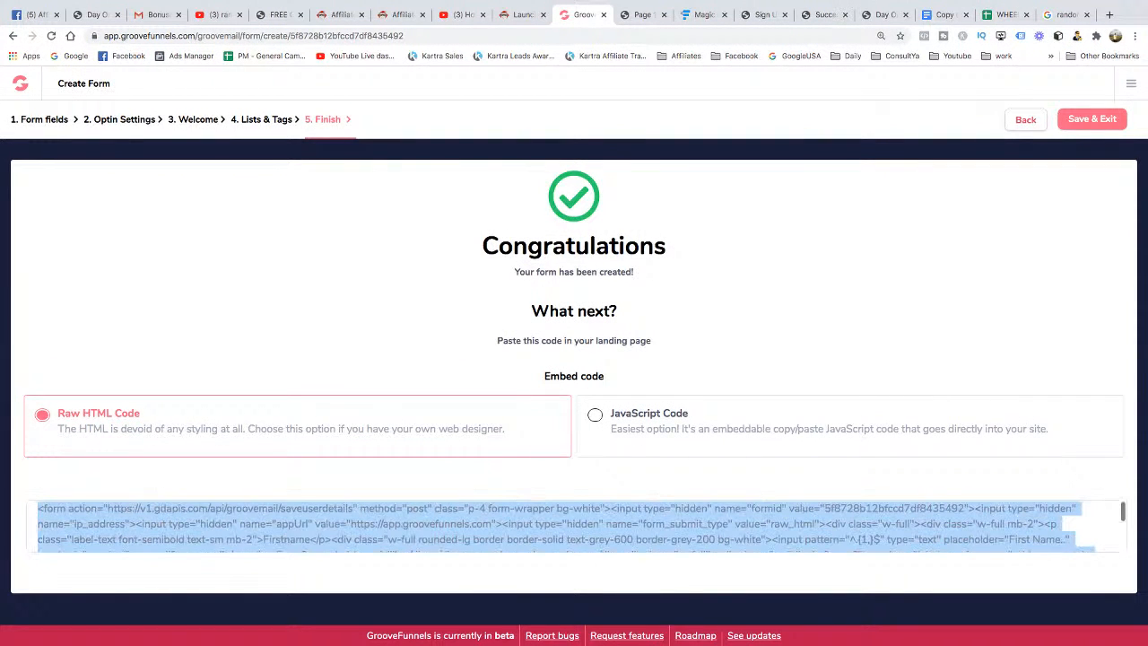
left_click(1092, 119)
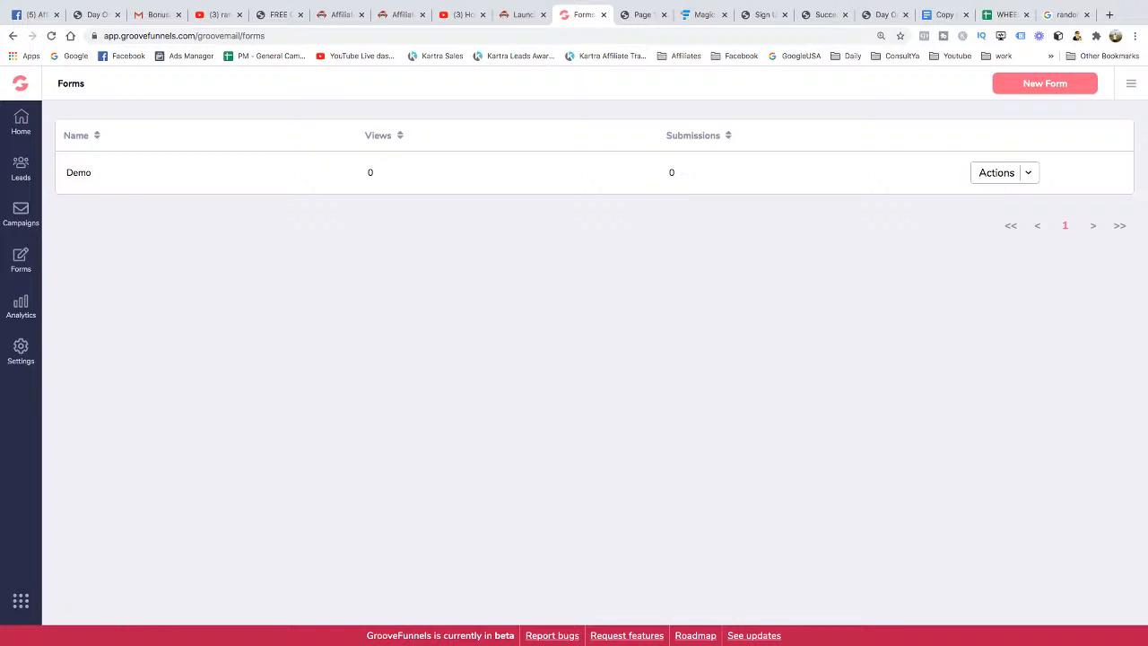
Open the ATS Stuff site's Thank You / Bridge Page in GroovePages and copy its full source code
left_click(20, 83)
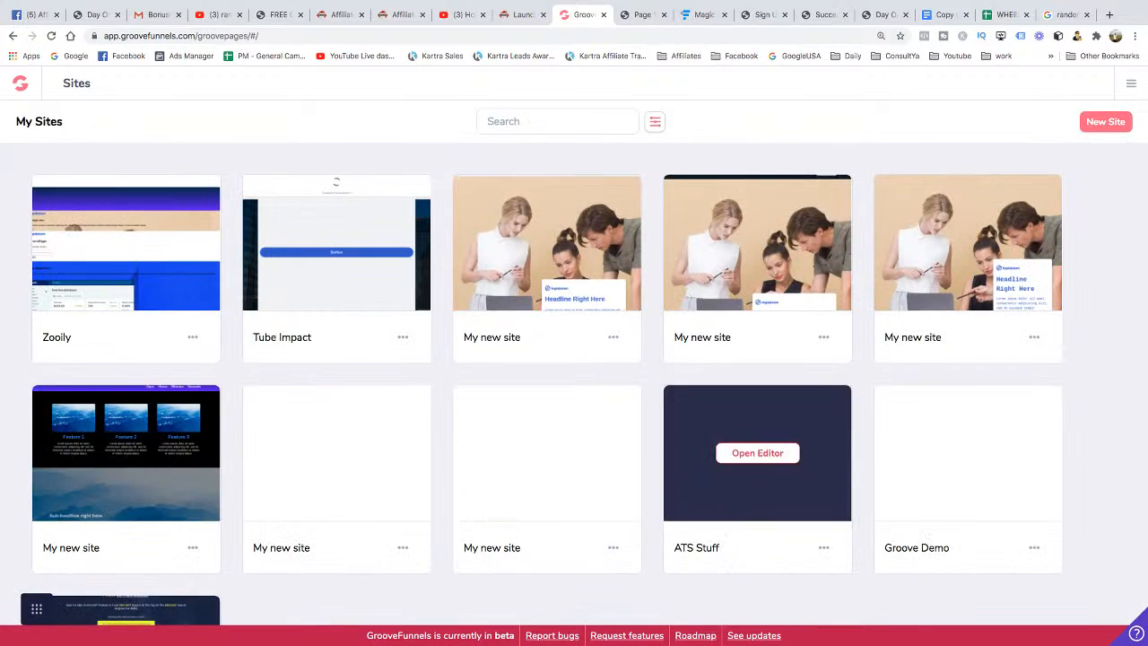
left_click(757, 453)
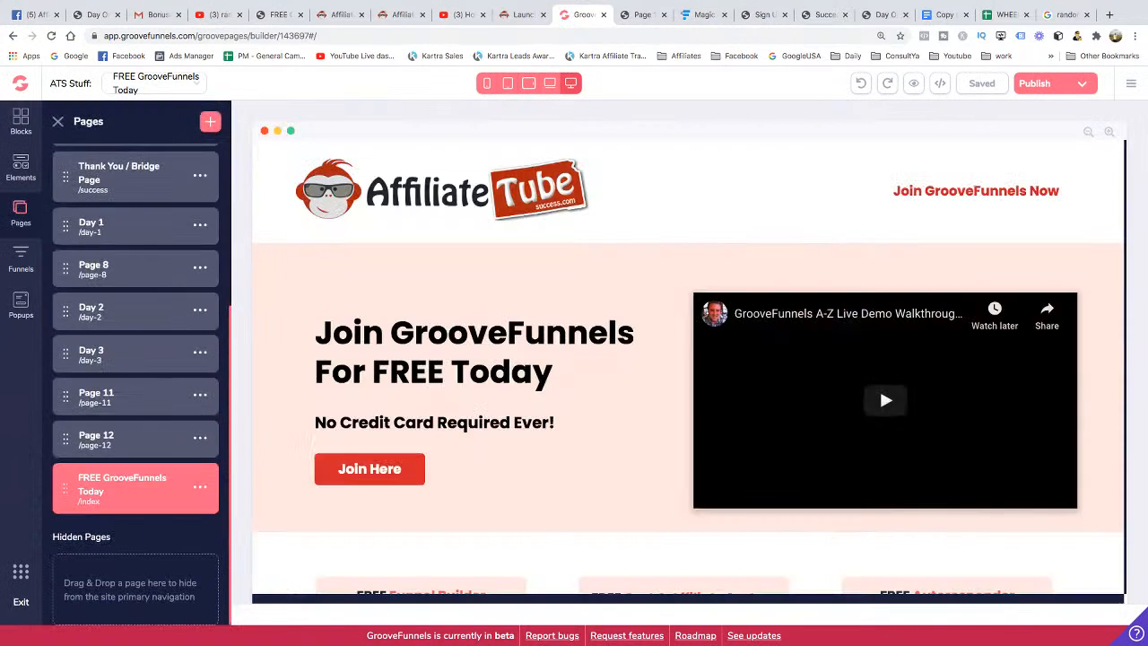
scroll(135, 385, "up", 1)
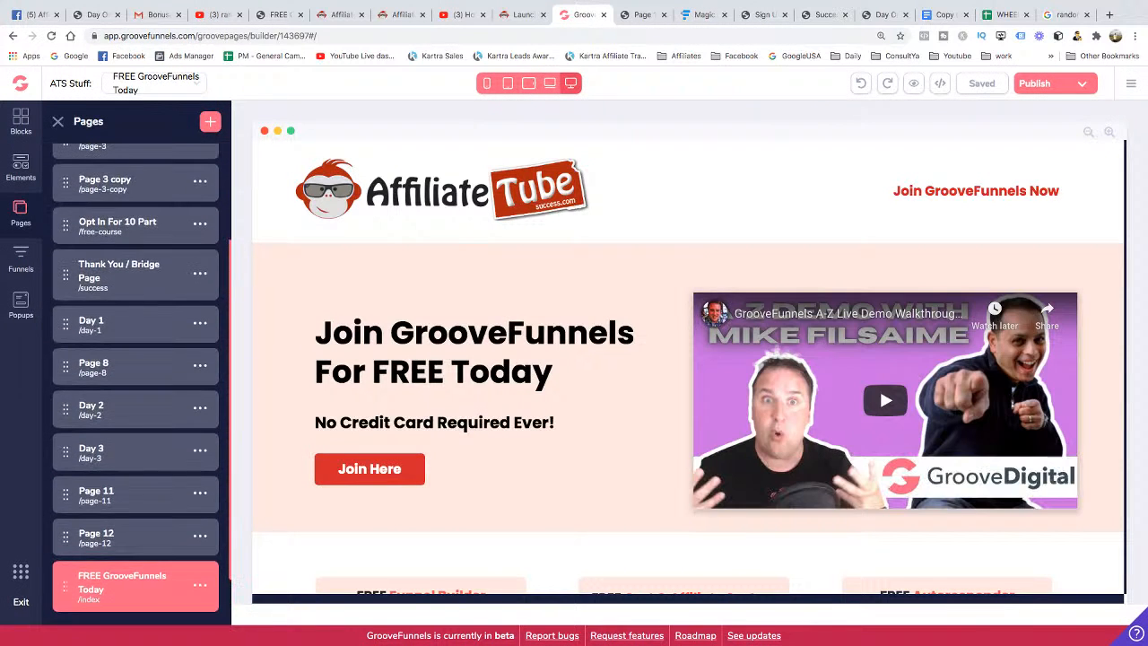
scroll(135, 386, "up", 1)
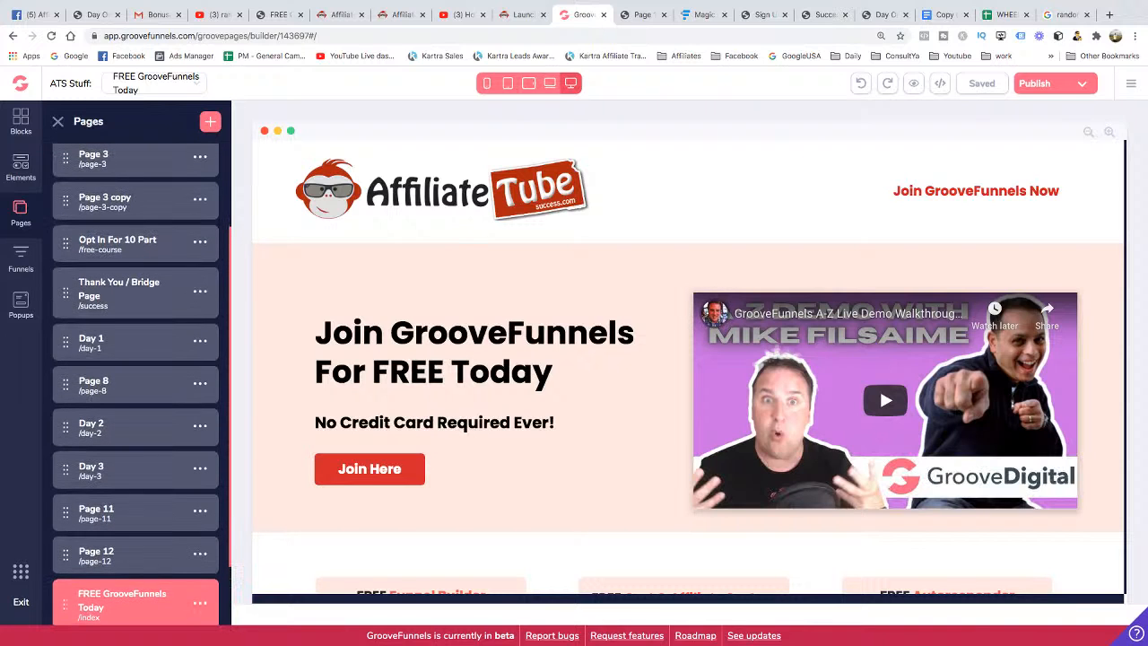
left_click(125, 292)
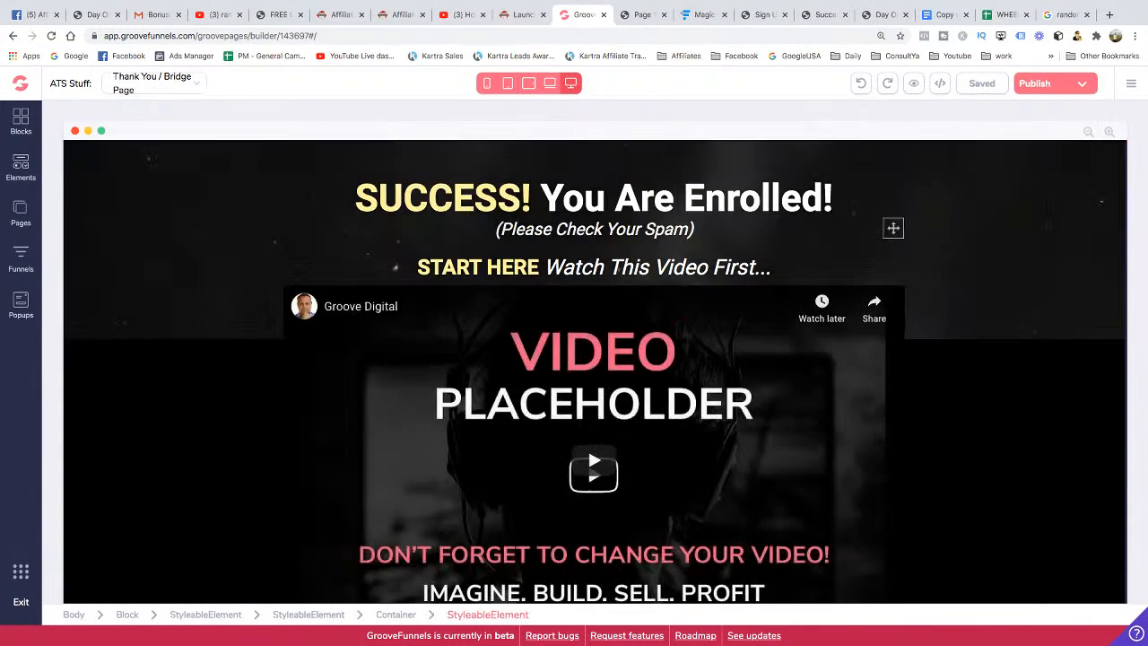
left_click(940, 84)
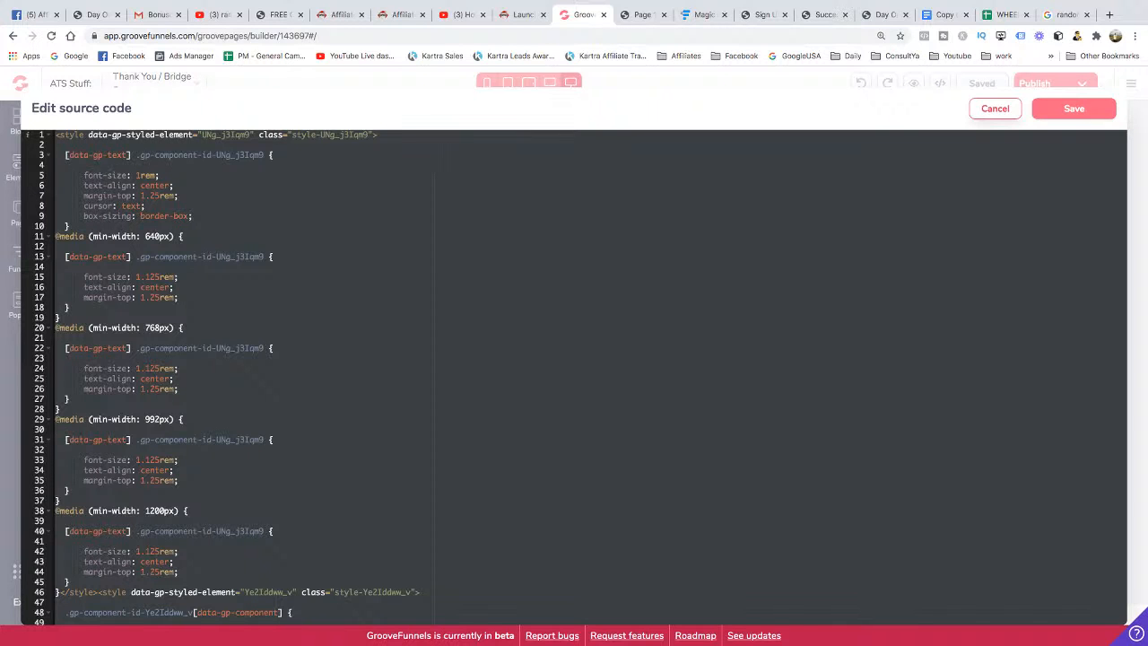
left_click(995, 108)
Return to the GroovePages sites and open the gf-demo2 site in the editor
left_click(21, 83)
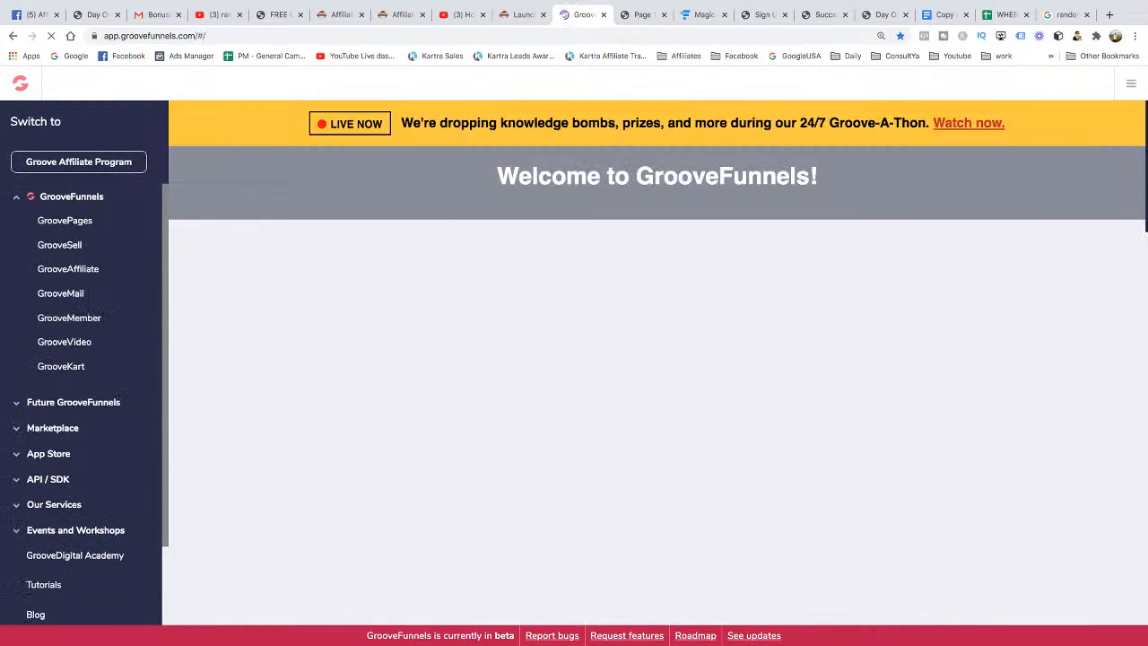
left_click(65, 220)
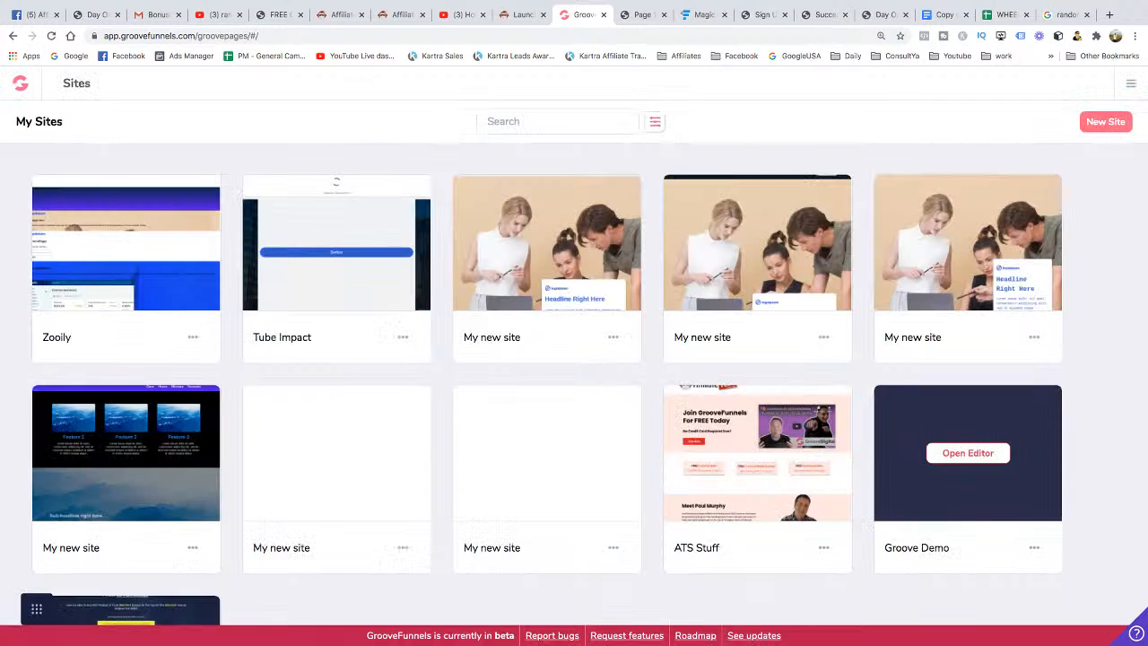
scroll(575, 359, "down", 2)
left_click(126, 472)
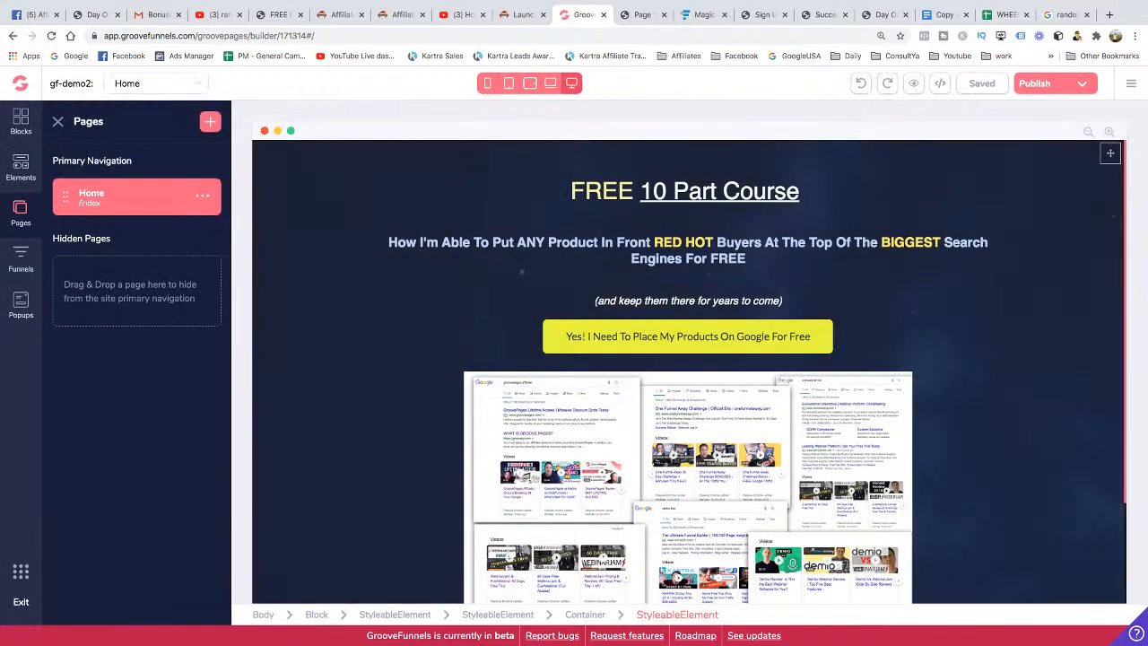
Add a blank page to the gf-demo2 site and fill it with the copied Thank You / Bridge Page source code
left_click(209, 121)
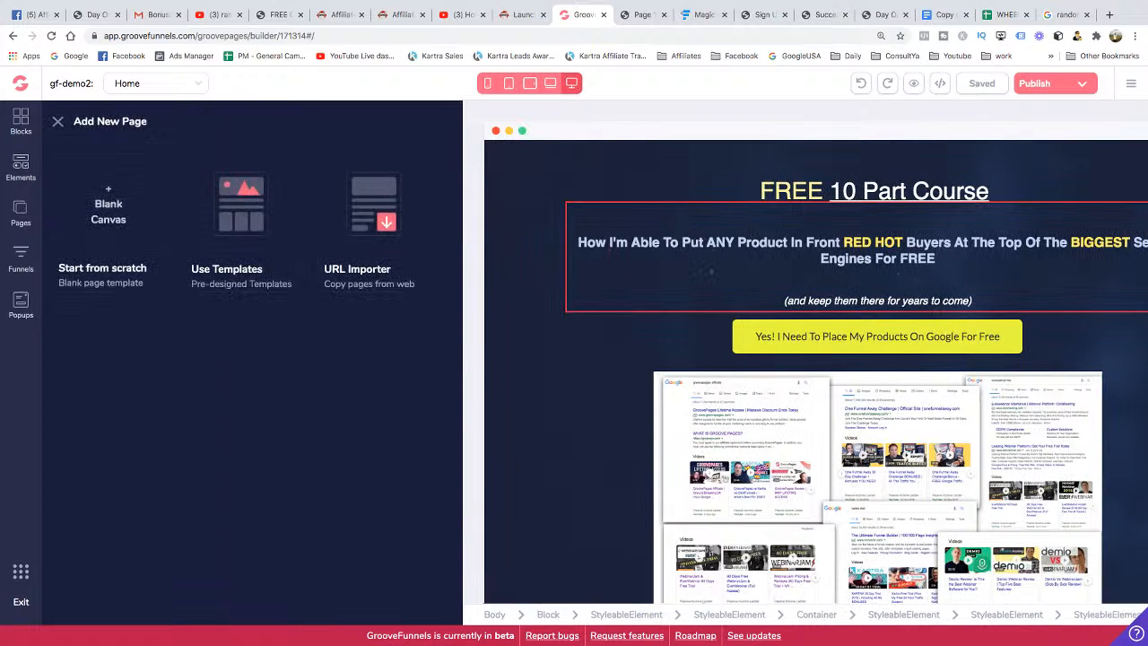
left_click(57, 121)
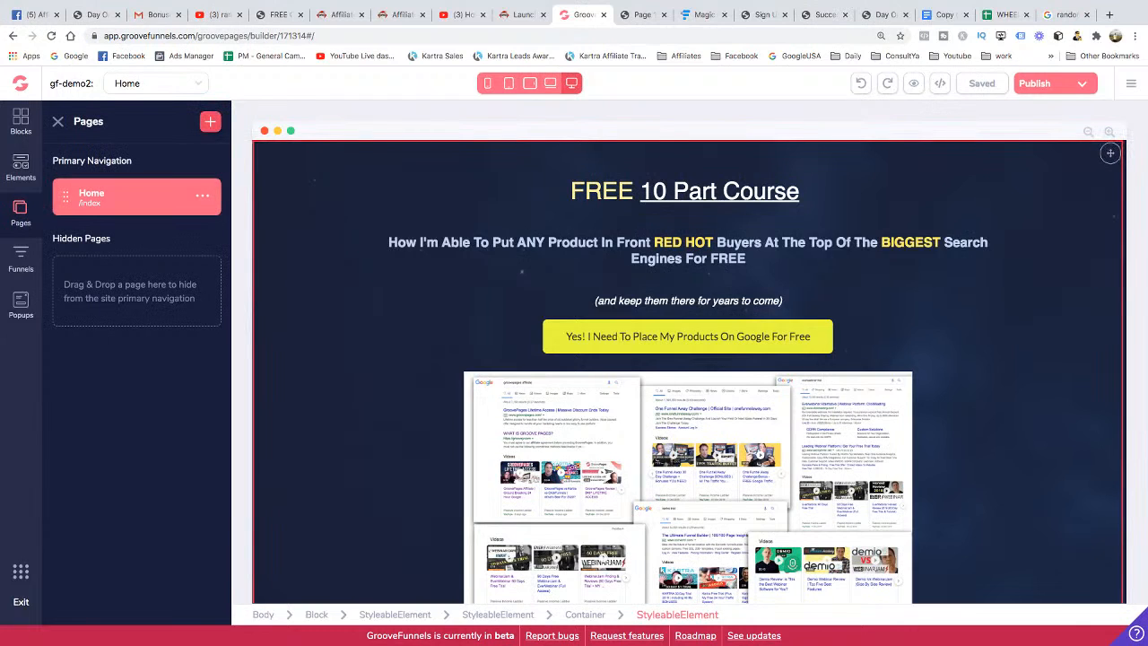
left_click(210, 121)
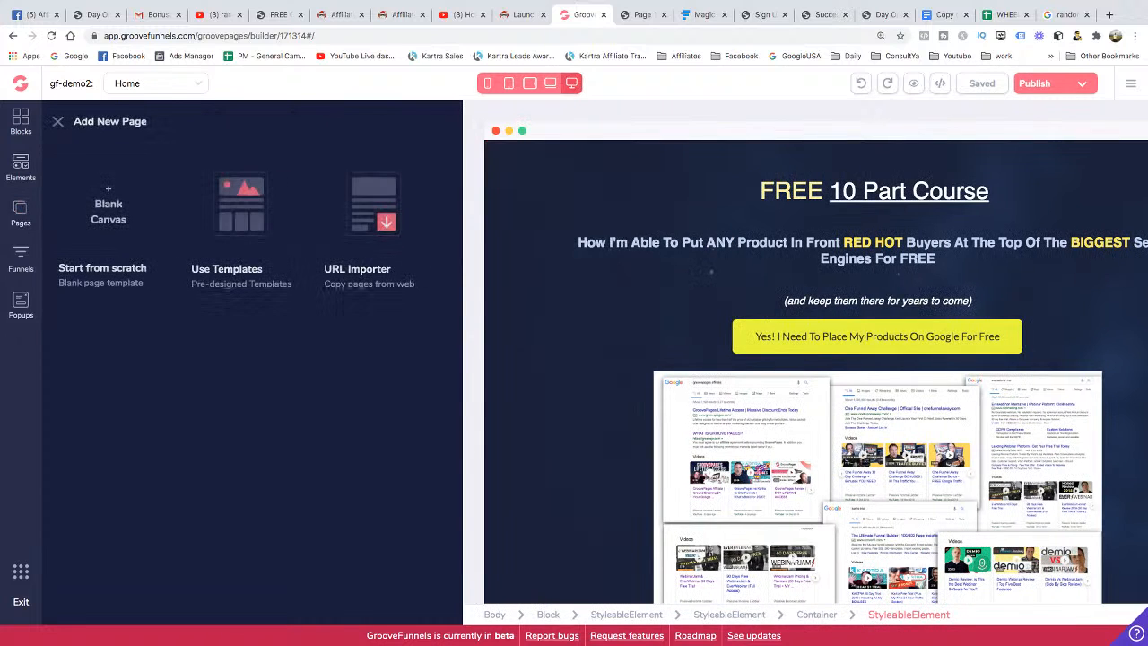
left_click(109, 206)
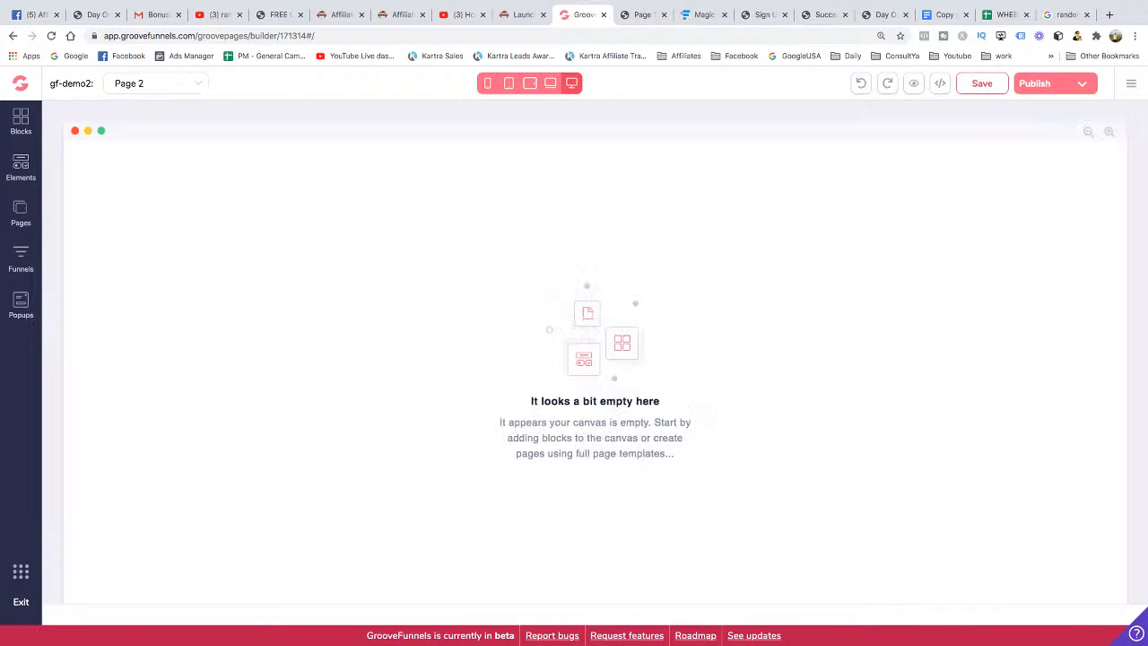
left_click(940, 83)
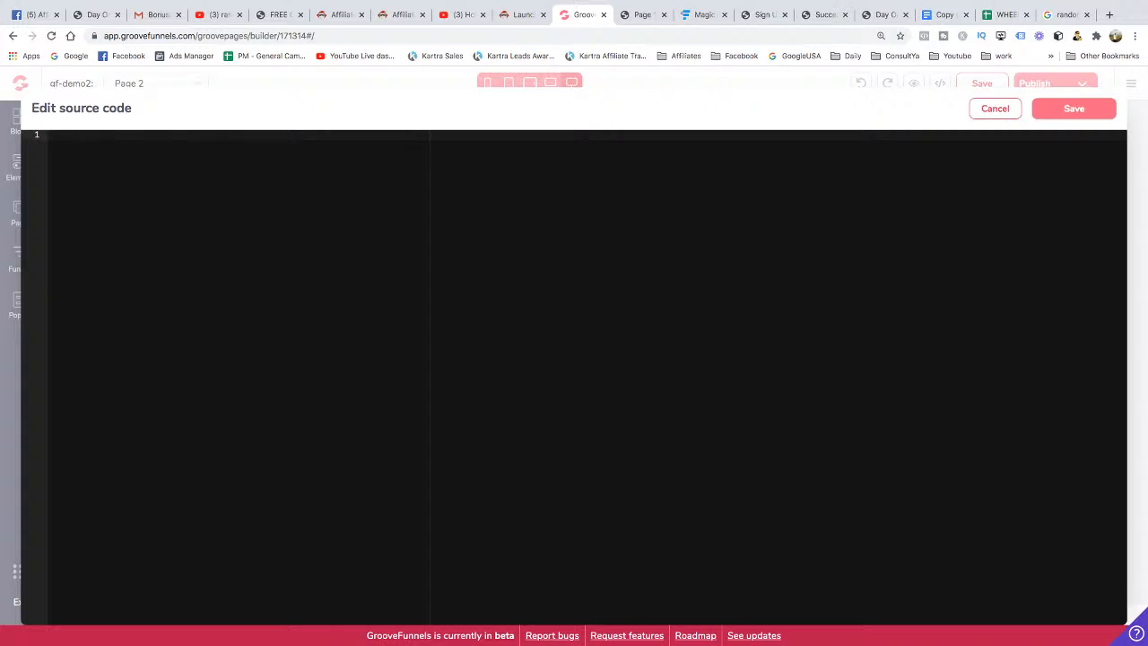
key("ctrl+v")
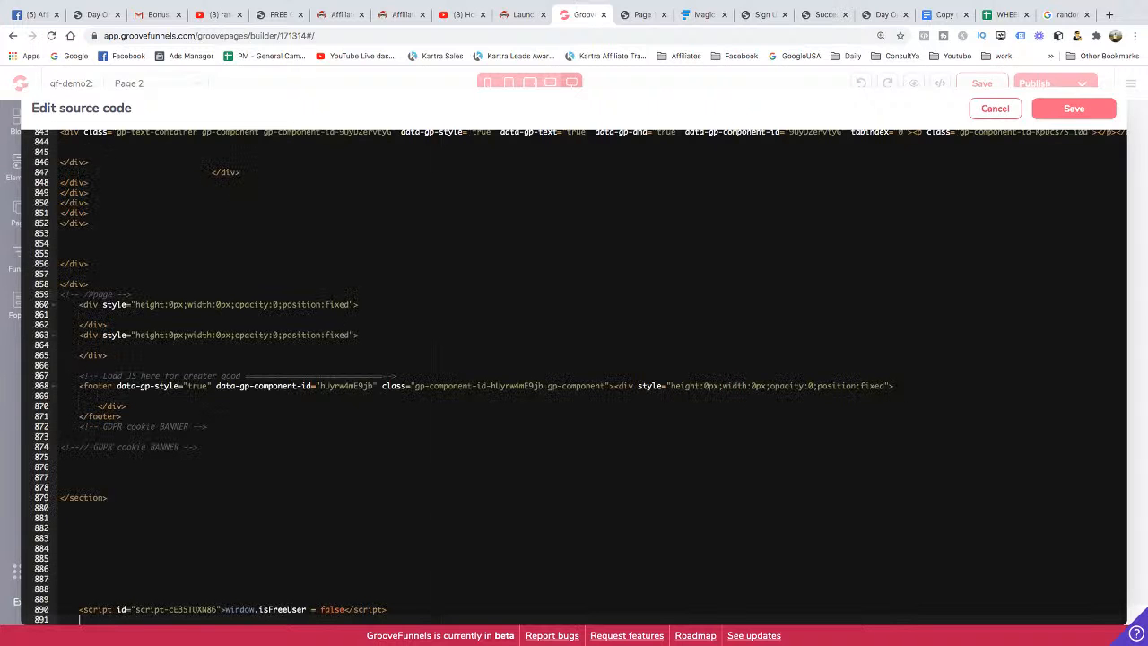
left_click(1074, 108)
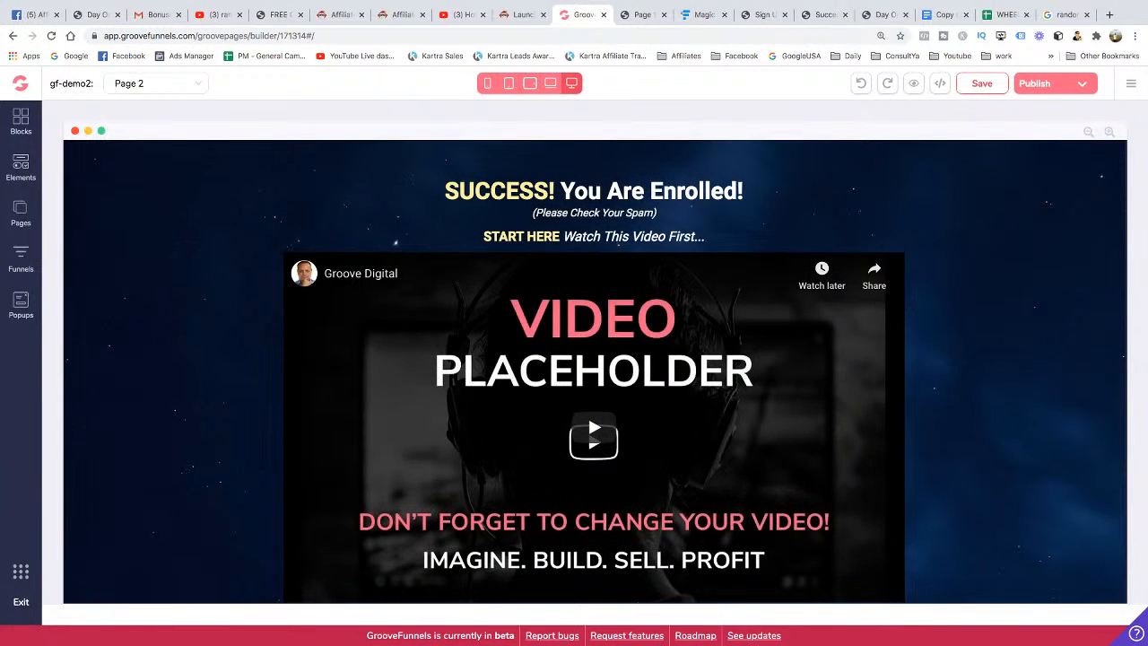
Save the new page and publish the site under the pmdemo GroovePages subdomain
left_click(982, 83)
left_click(1036, 83)
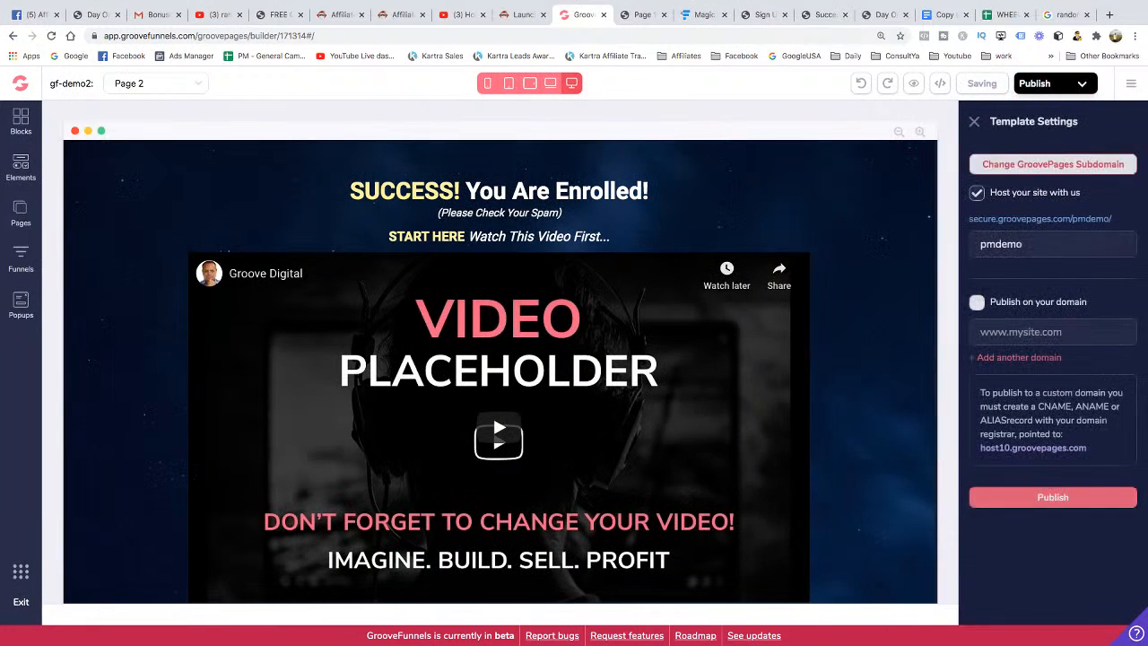
left_click(1053, 497)
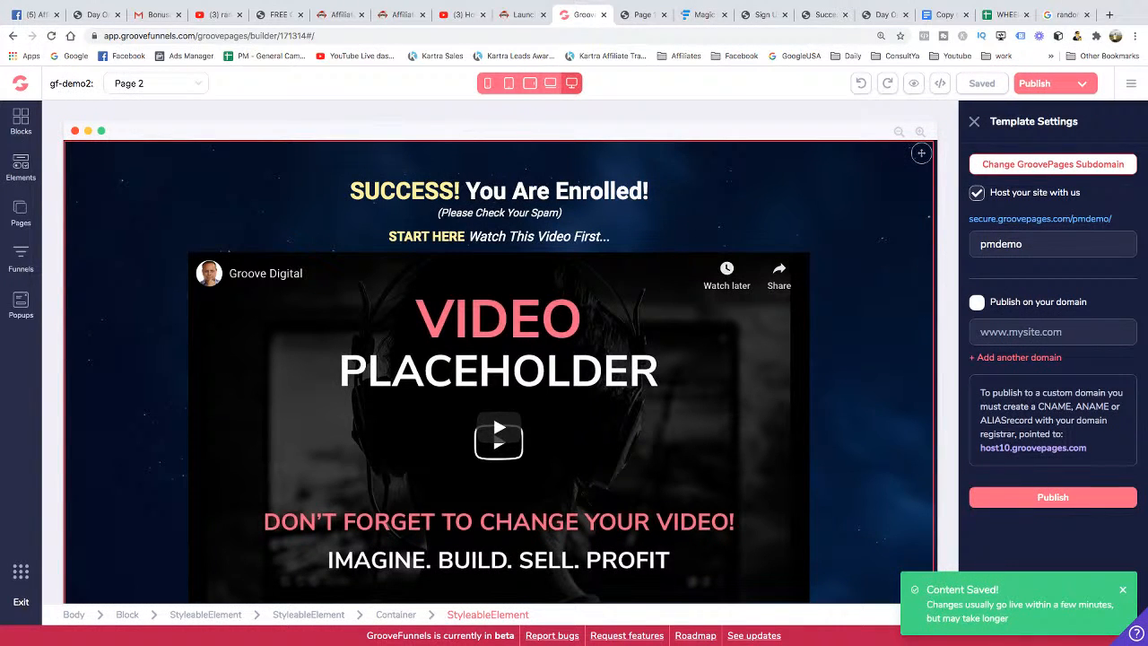
In the settings of Page 2, change the page name to "Success" and the page URL to "success"
left_click(21, 212)
left_click(202, 238)
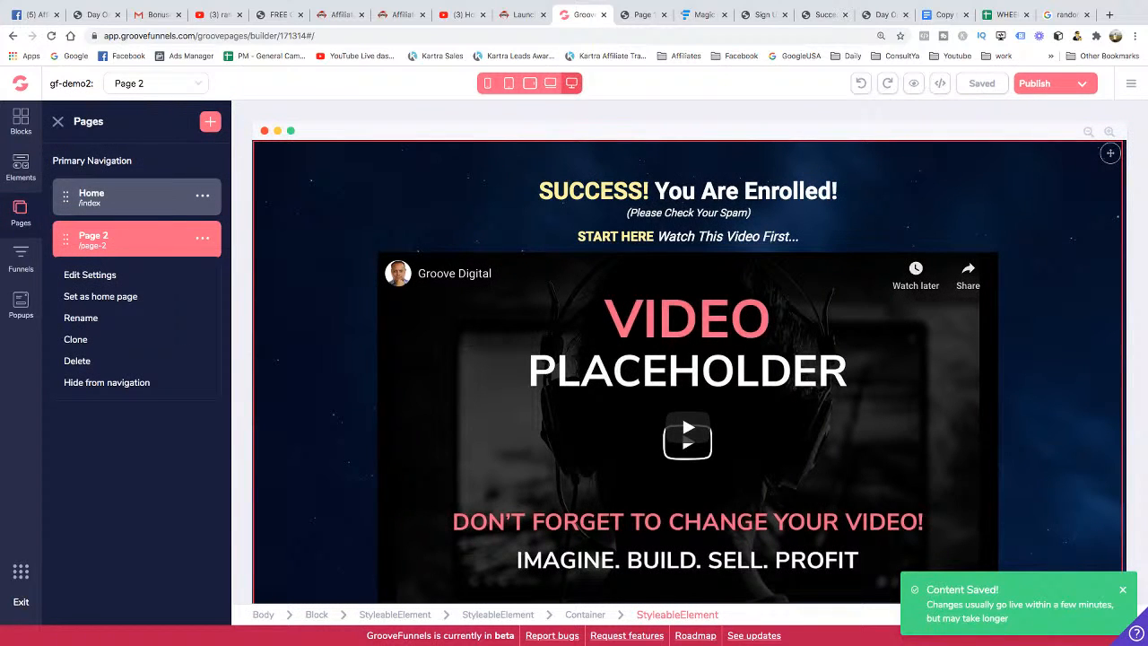
left_click(203, 239)
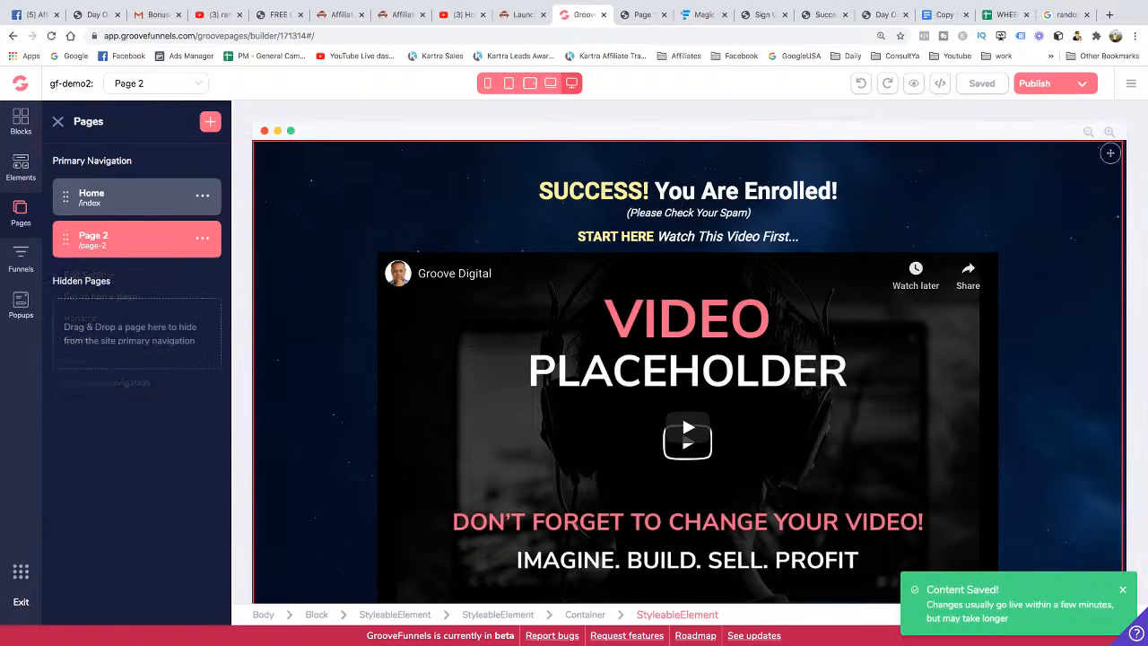
left_click(203, 239)
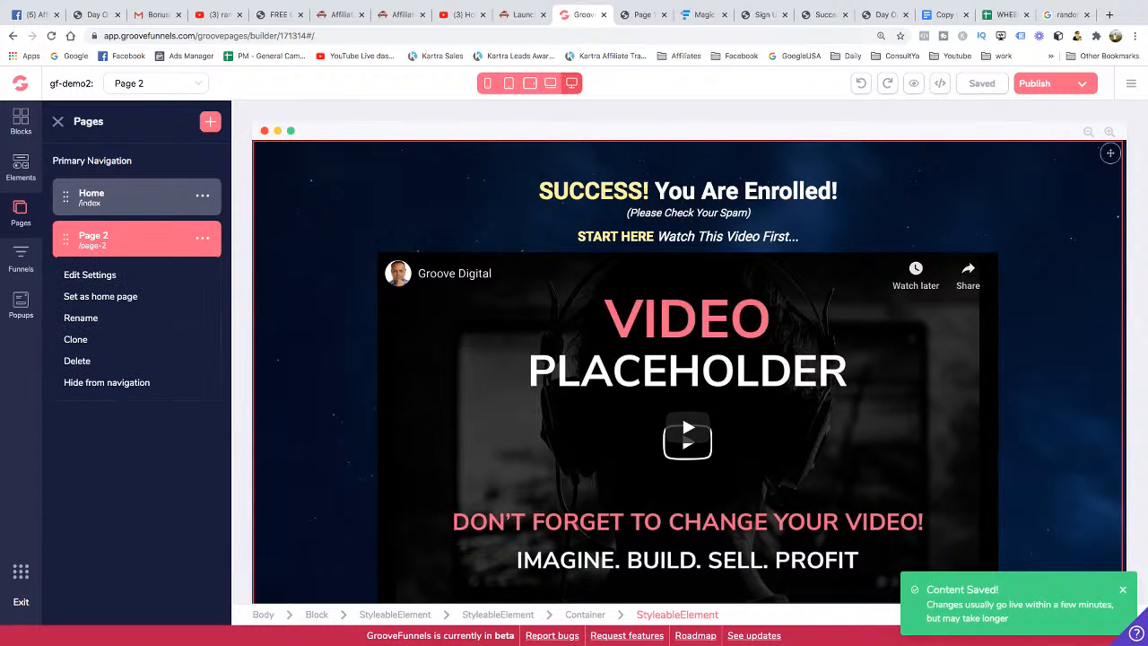
left_click(90, 275)
left_click_drag(100, 188, 63, 187)
type("Success")
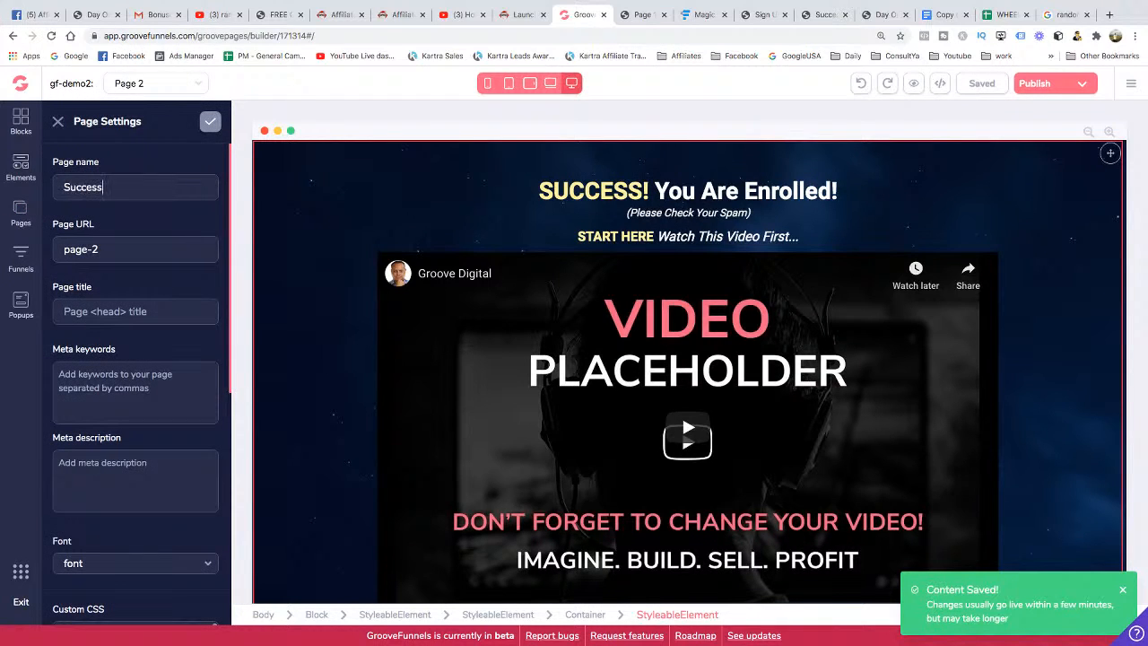
key("Tab")
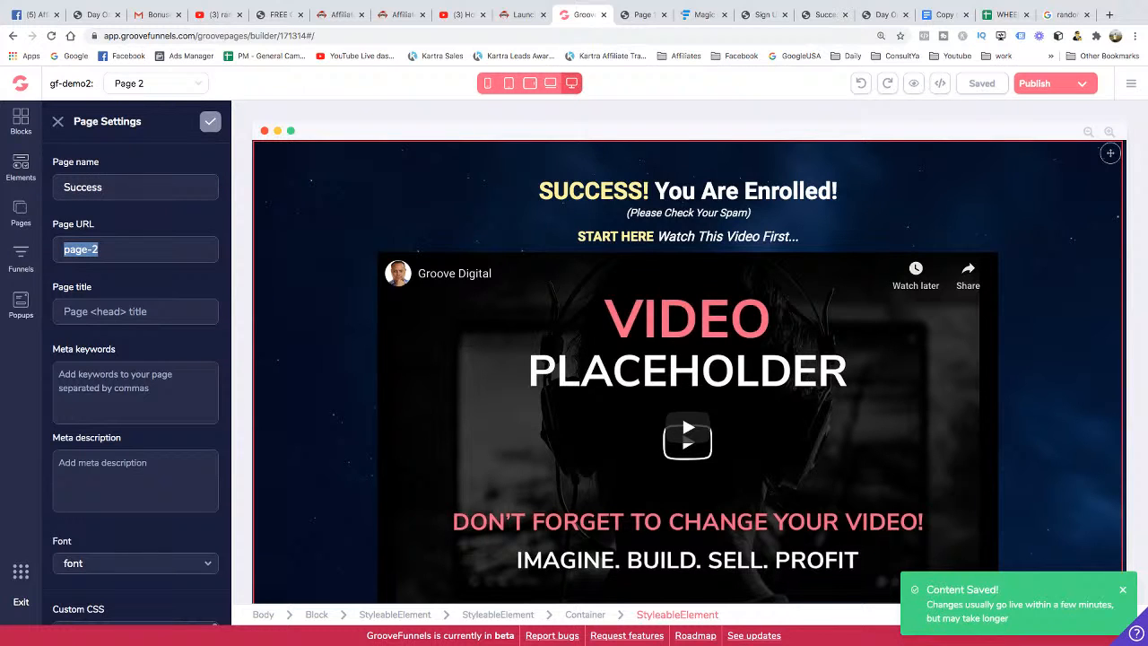
type("success")
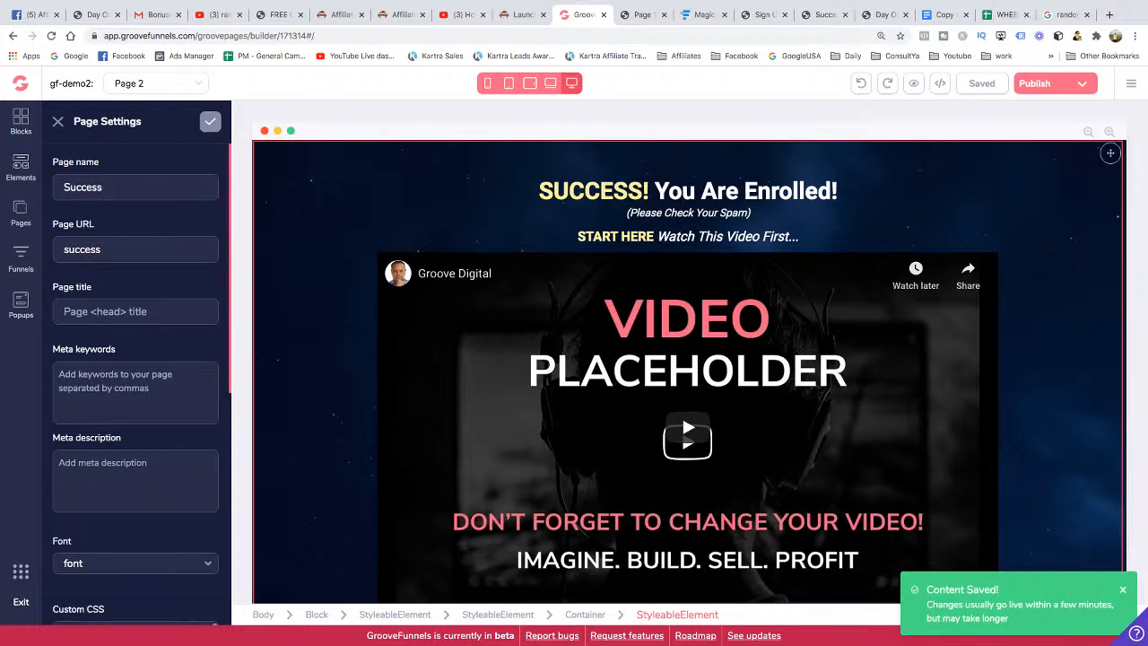
Set the page title to "Success" in the same page settings
scroll(136, 376, "down", 1)
scroll(136, 377, "up", 1)
left_click_drag(104, 188, 61, 187)
left_click(107, 311)
scroll(135, 377, "down", 1)
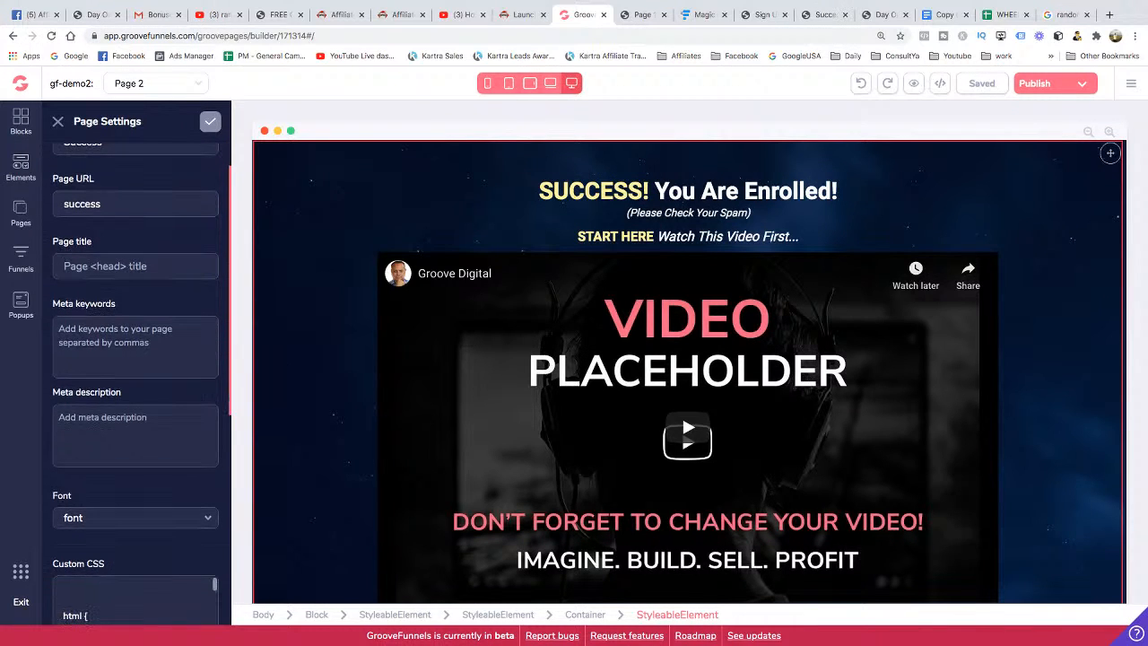
scroll(136, 377, "up", 1)
type("Success")
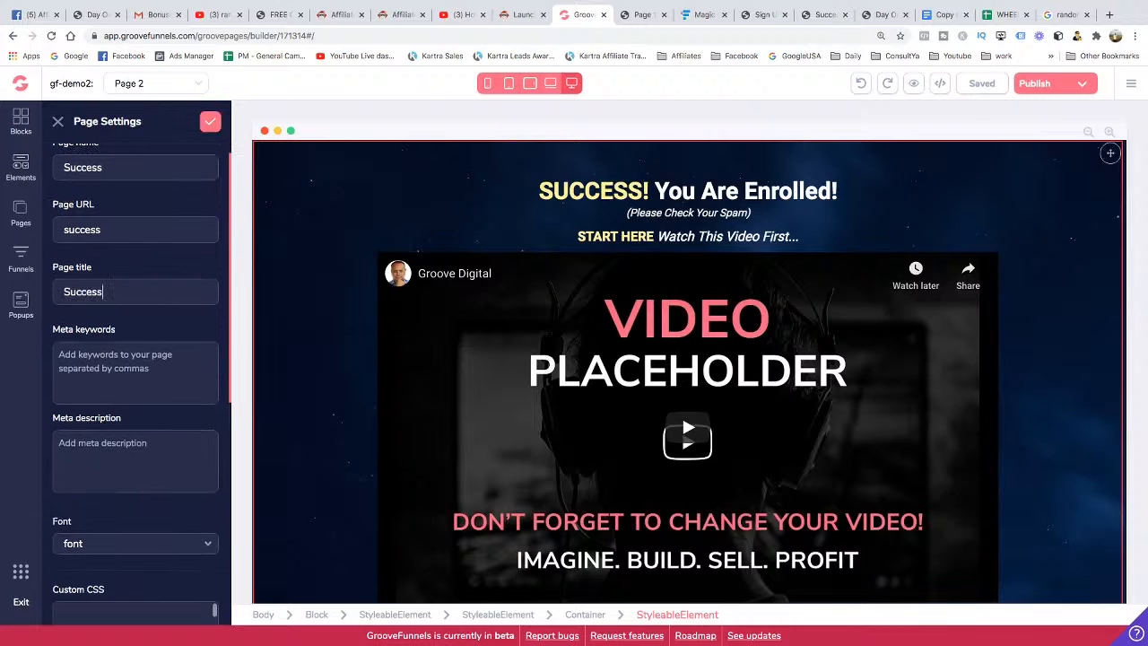
Apply the Success page settings and publish the site under the pmdemo GroovePages subdomain
scroll(134, 377, "down", 8)
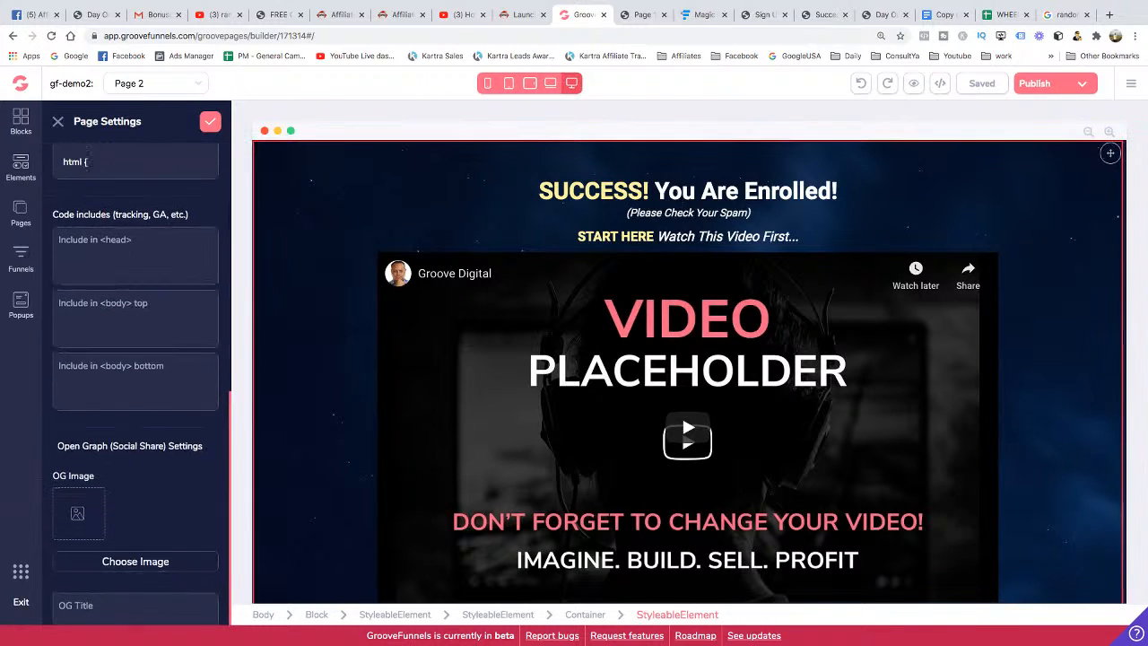
scroll(135, 377, "up", 8)
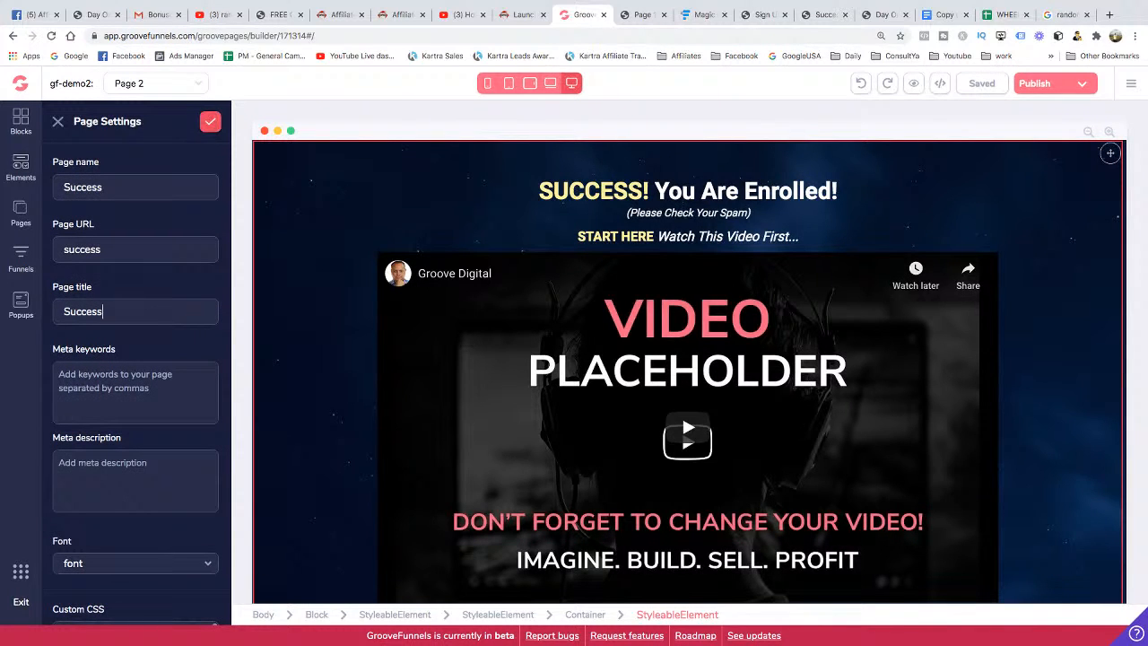
left_click(210, 121)
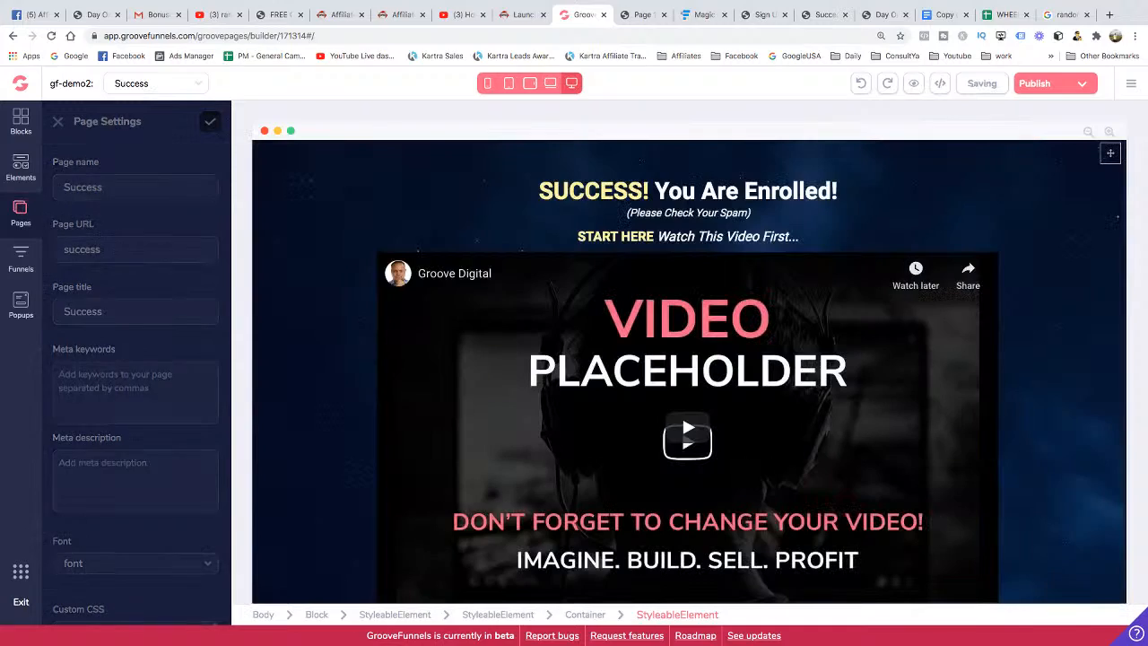
left_click(1034, 83)
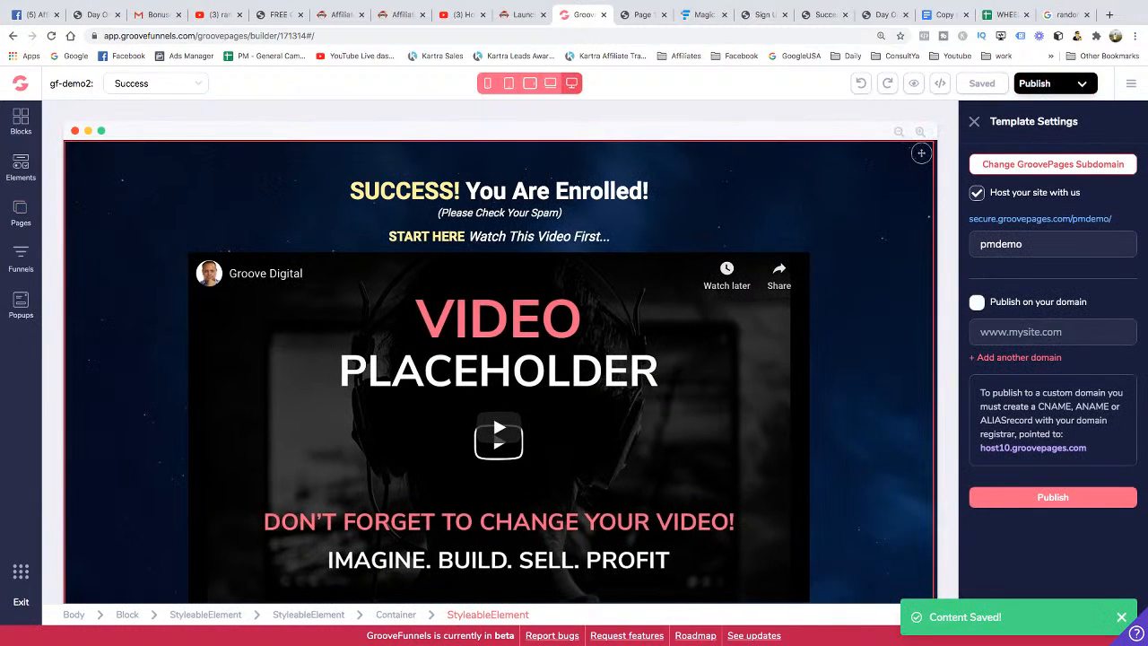
left_click(1053, 497)
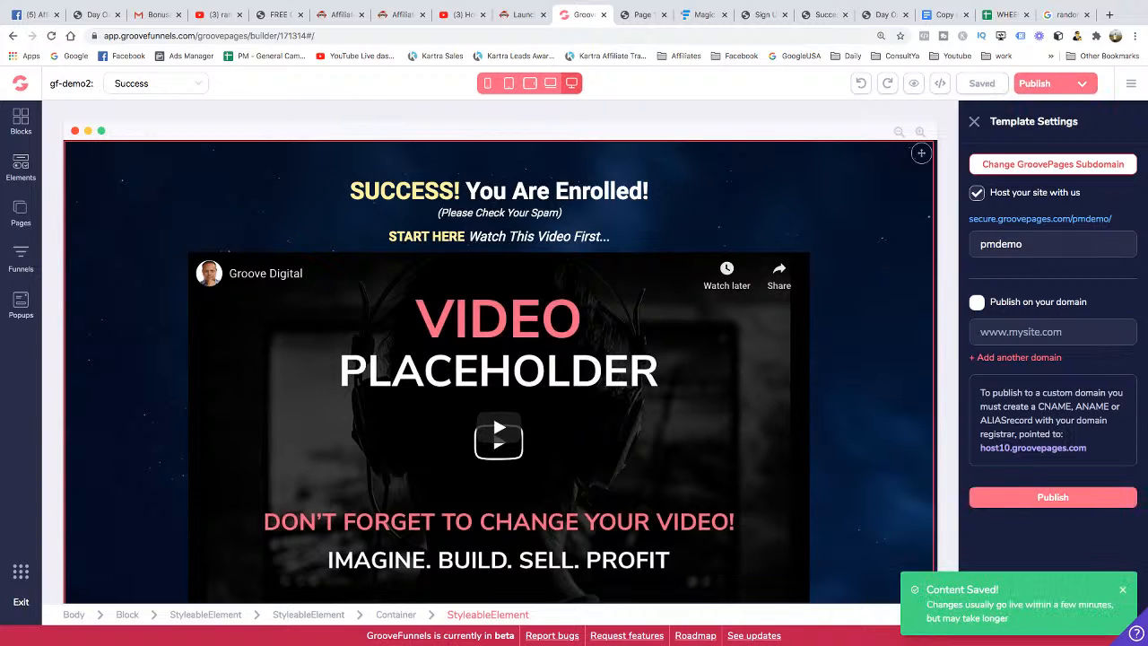
Open the published pmdemo site and view its live success page at secure.groovepages.com/pmdemo/success
left_click(1040, 219)
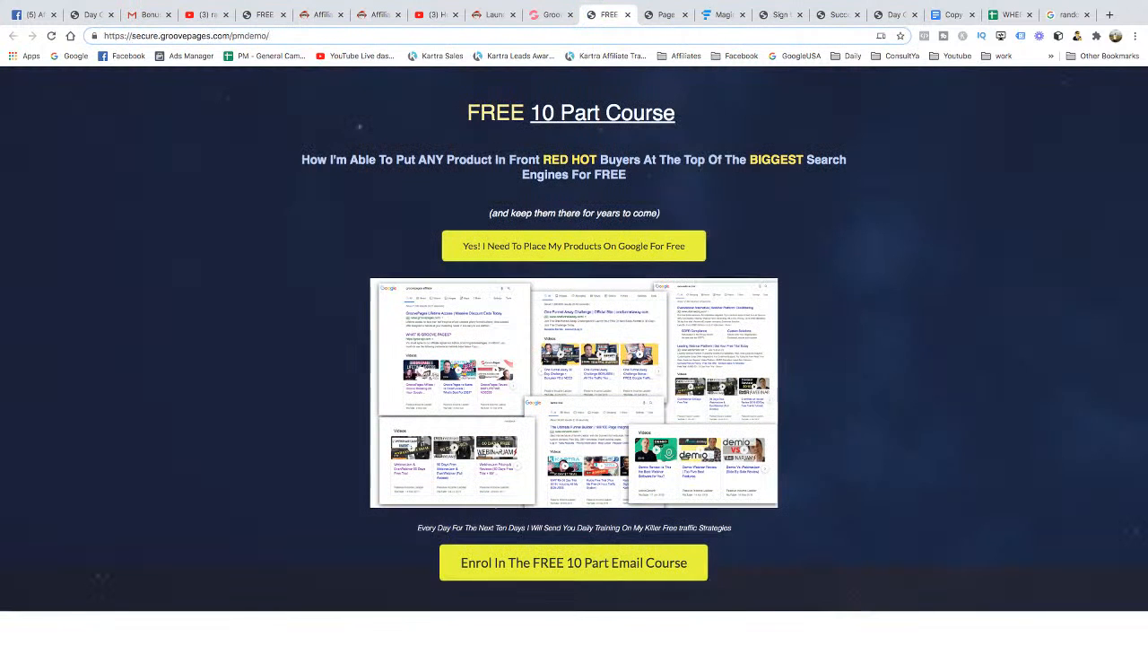
type("succ")
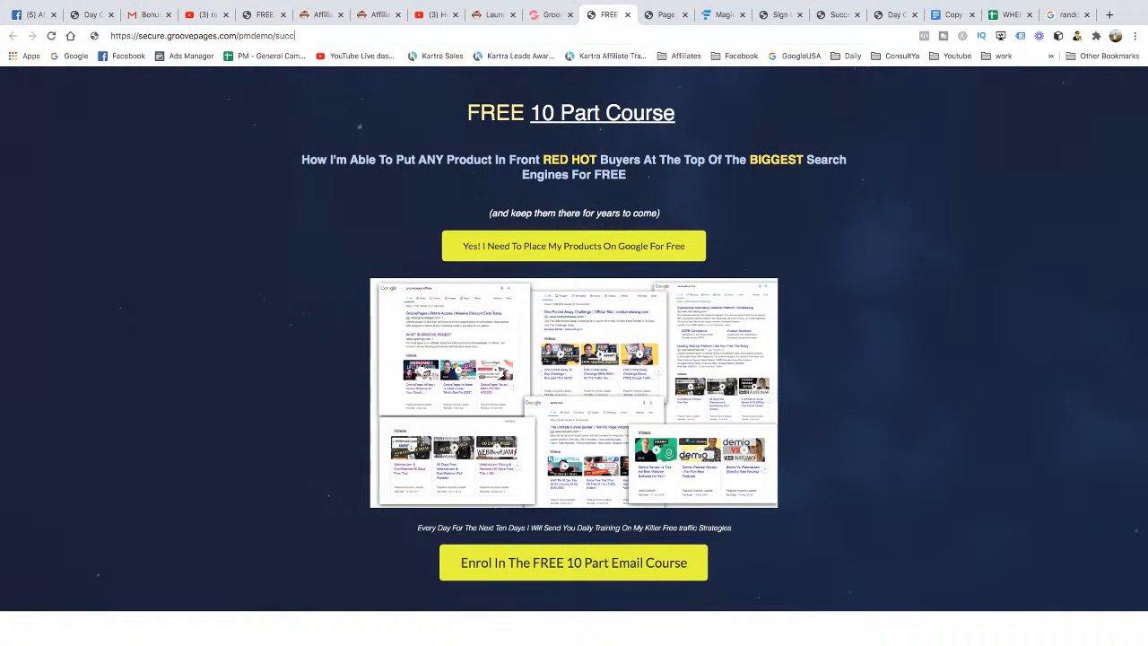
key("Return")
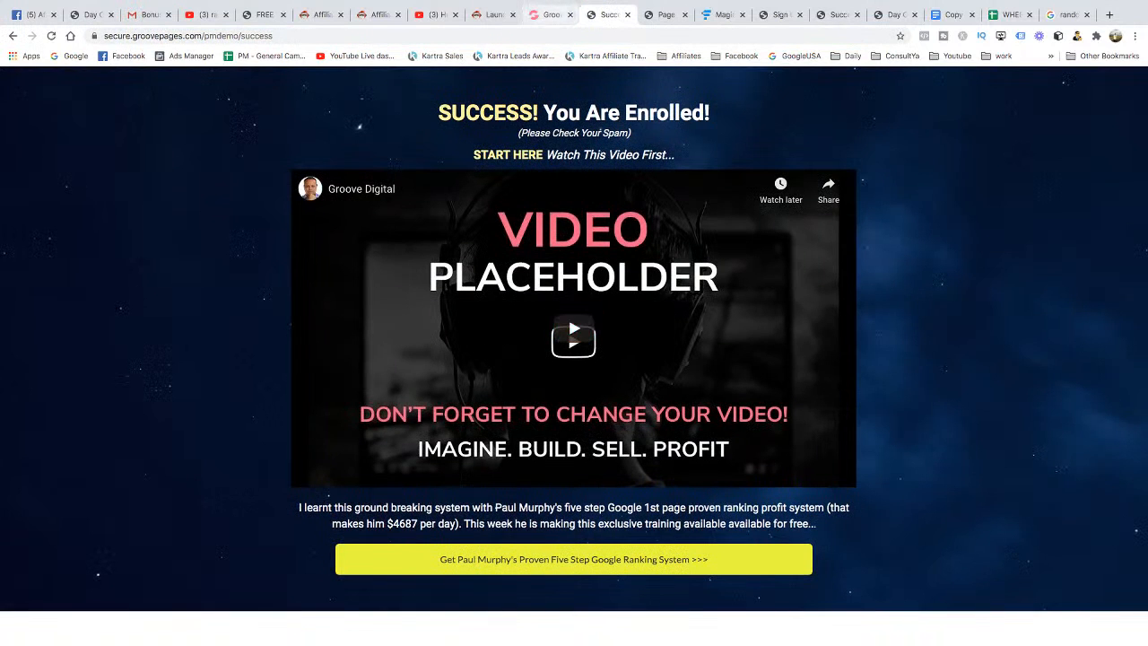
Return to the gf-demo2 editor and review the settings of the Success page
left_click(550, 15)
left_click(20, 213)
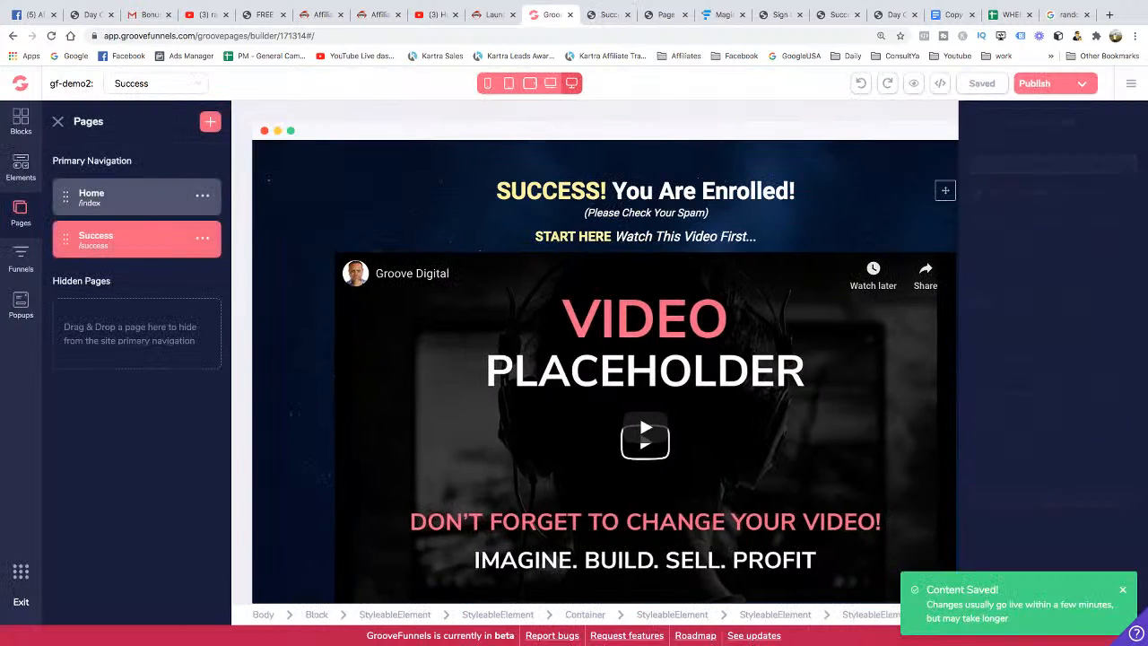
left_click(202, 239)
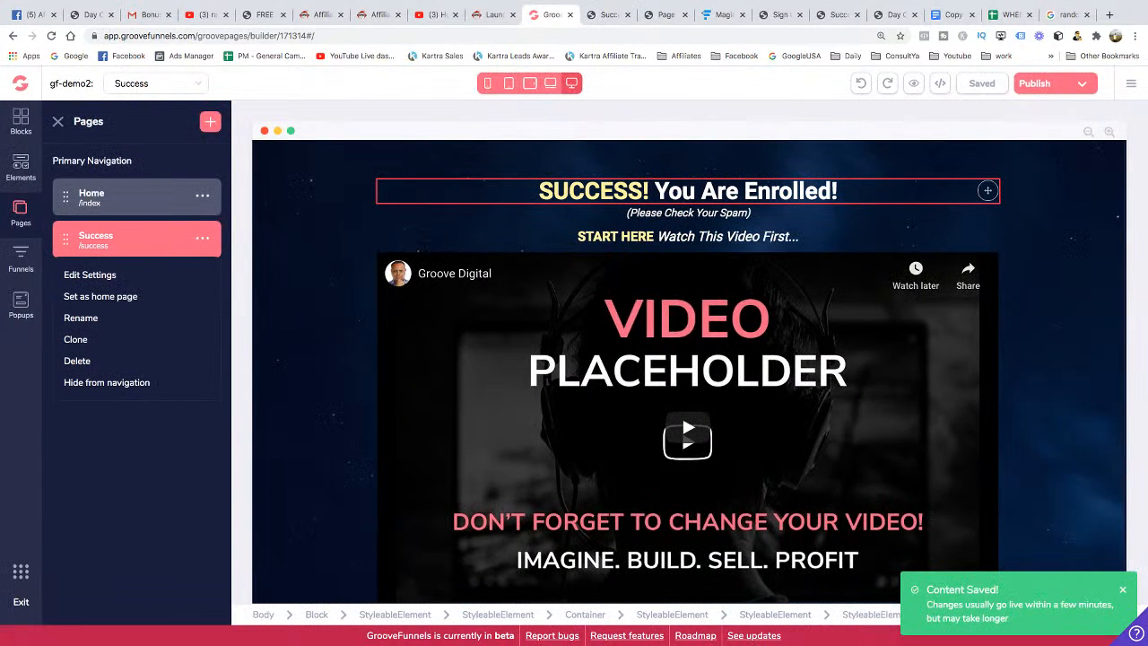
left_click(89, 275)
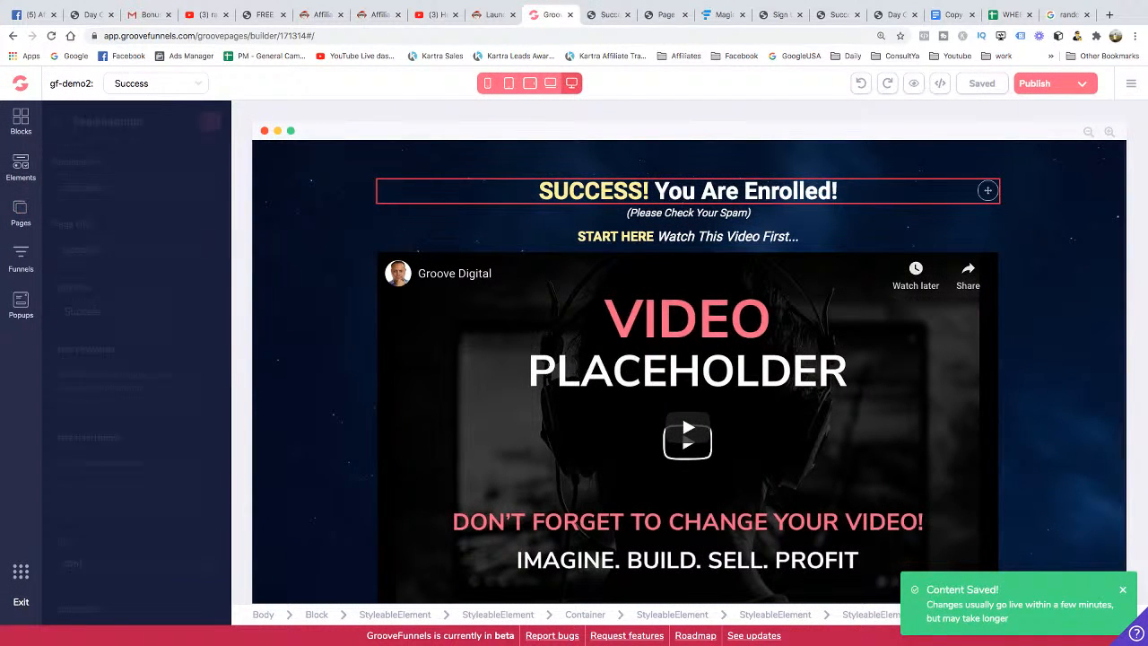
scroll(134, 377, "down", 5)
scroll(135, 377, "down", 1)
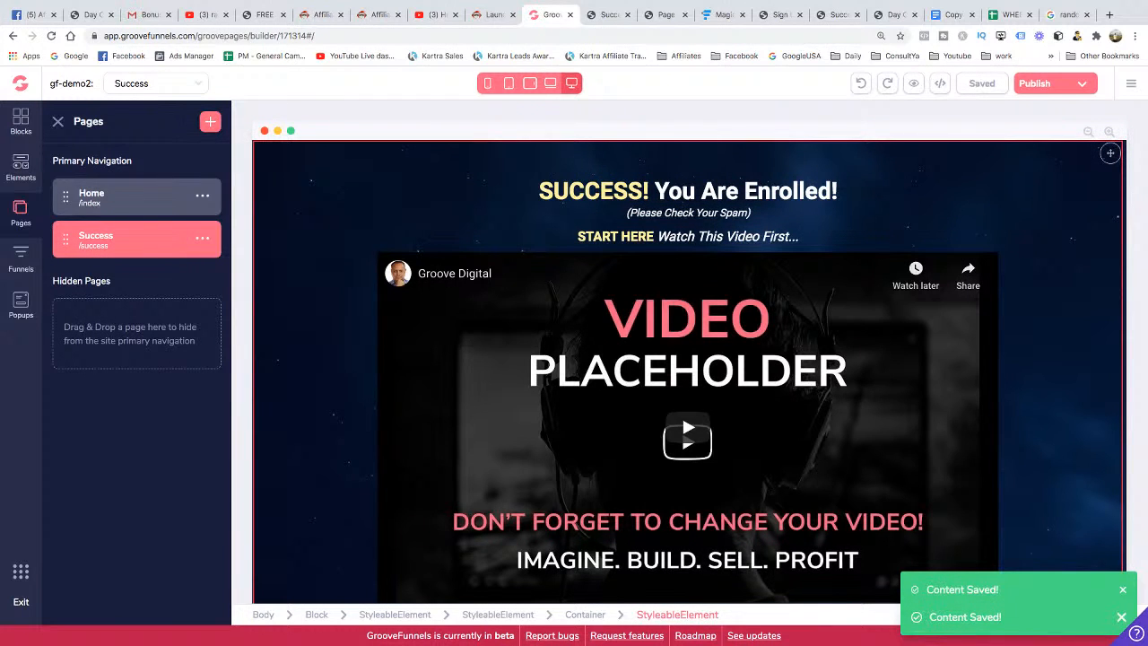
Open the ATS Stuff site in the GroovePages editor and go to its Thank You / Bridge Page
left_click(20, 84)
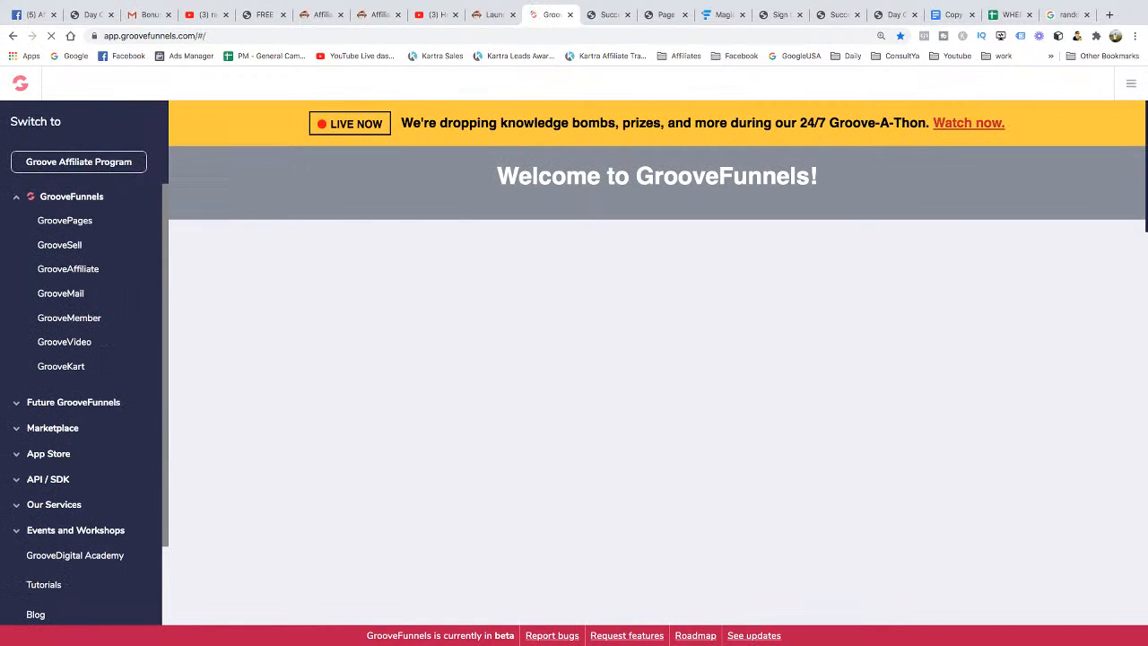
left_click(64, 220)
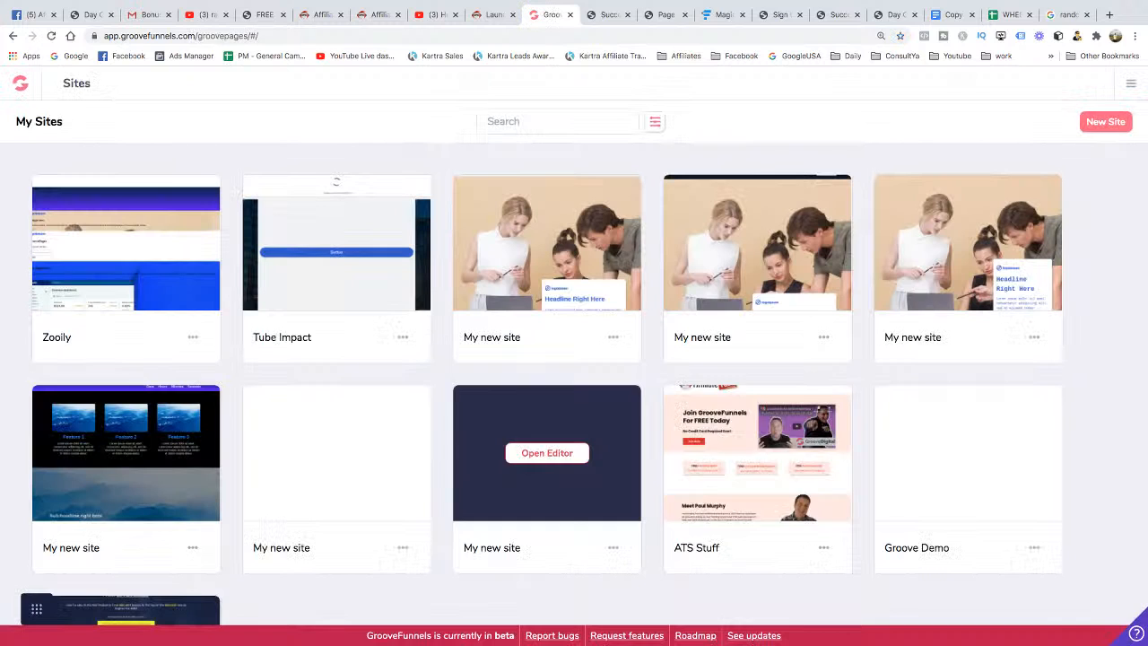
left_click(757, 453)
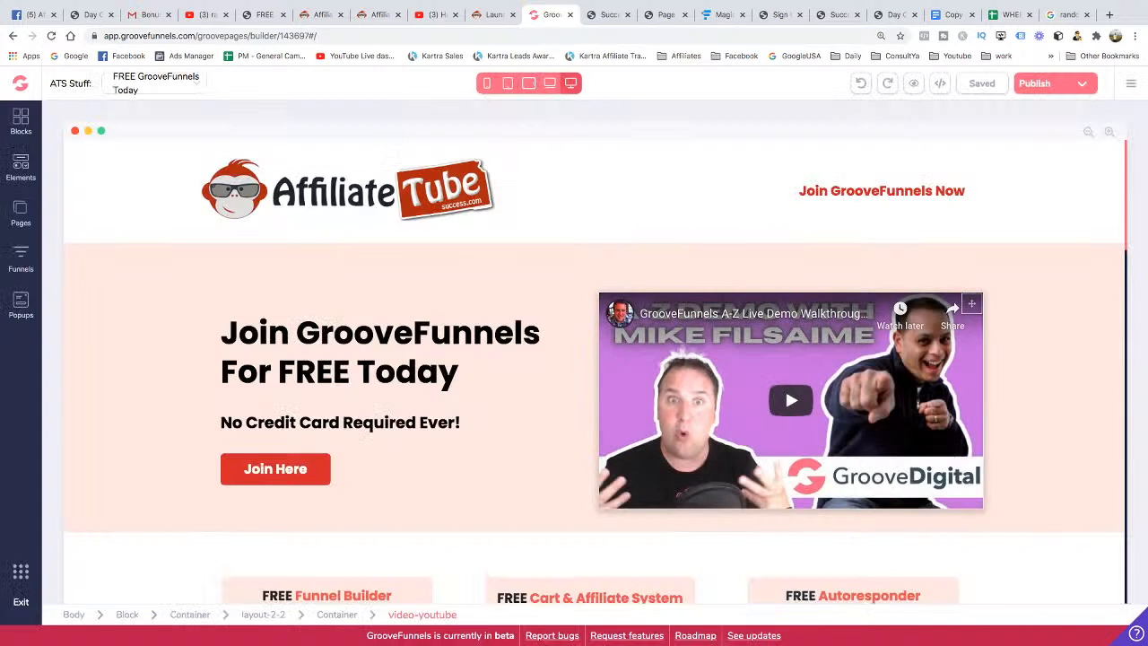
scroll(757, 449, "down", 5)
scroll(757, 449, "up", 2)
left_click(21, 213)
scroll(135, 386, "down", 3)
scroll(135, 386, "up", 1)
scroll(135, 386, "up", 1)
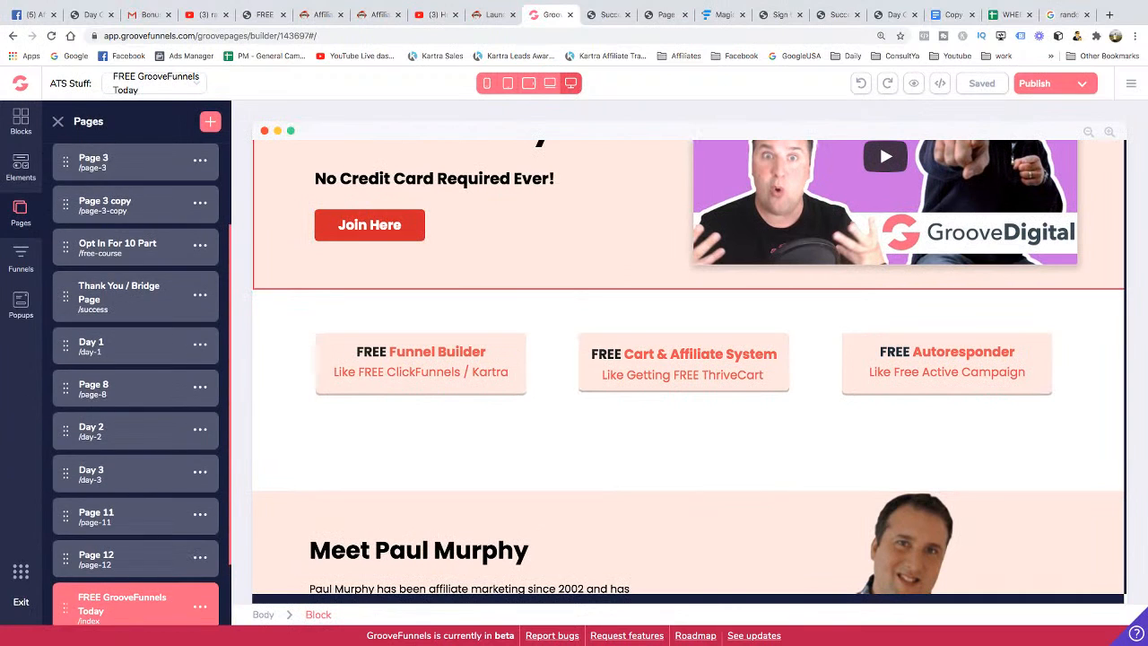
left_click(119, 297)
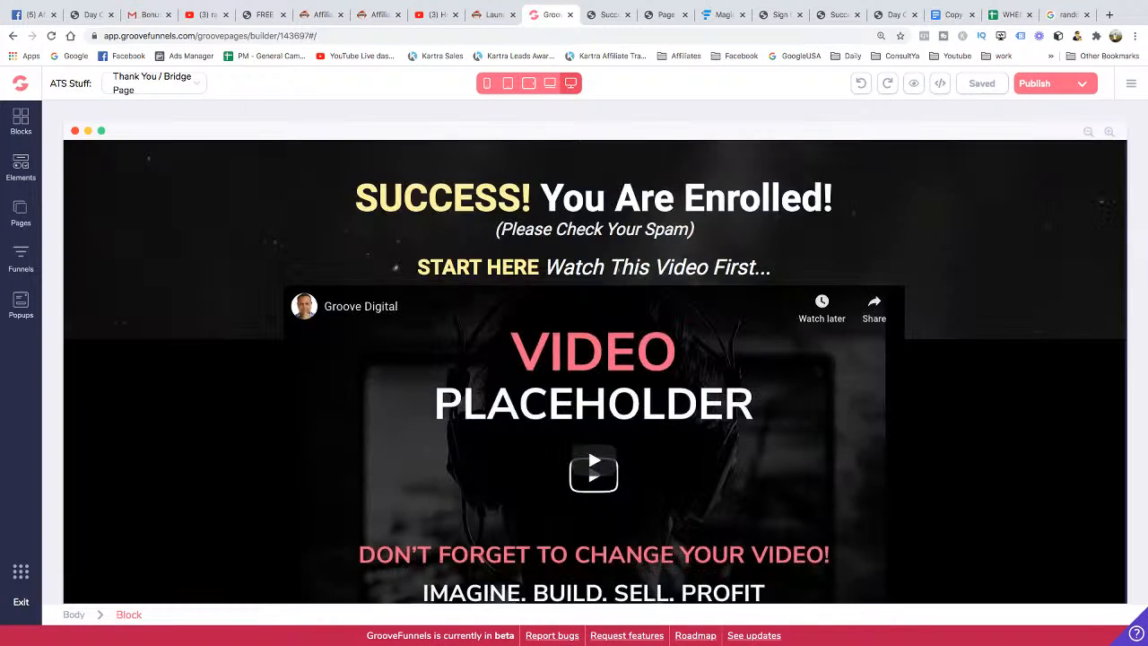
Copy the entire source code of the Thank You / Bridge Page and close the code editor
left_click(940, 83)
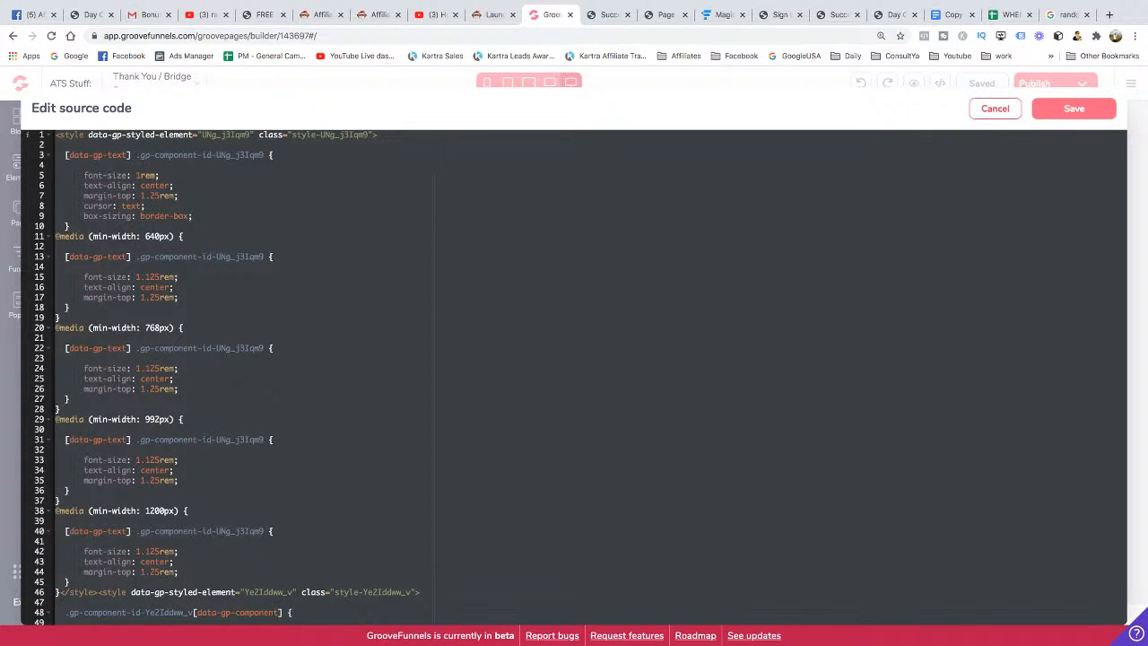
left_click(1074, 108)
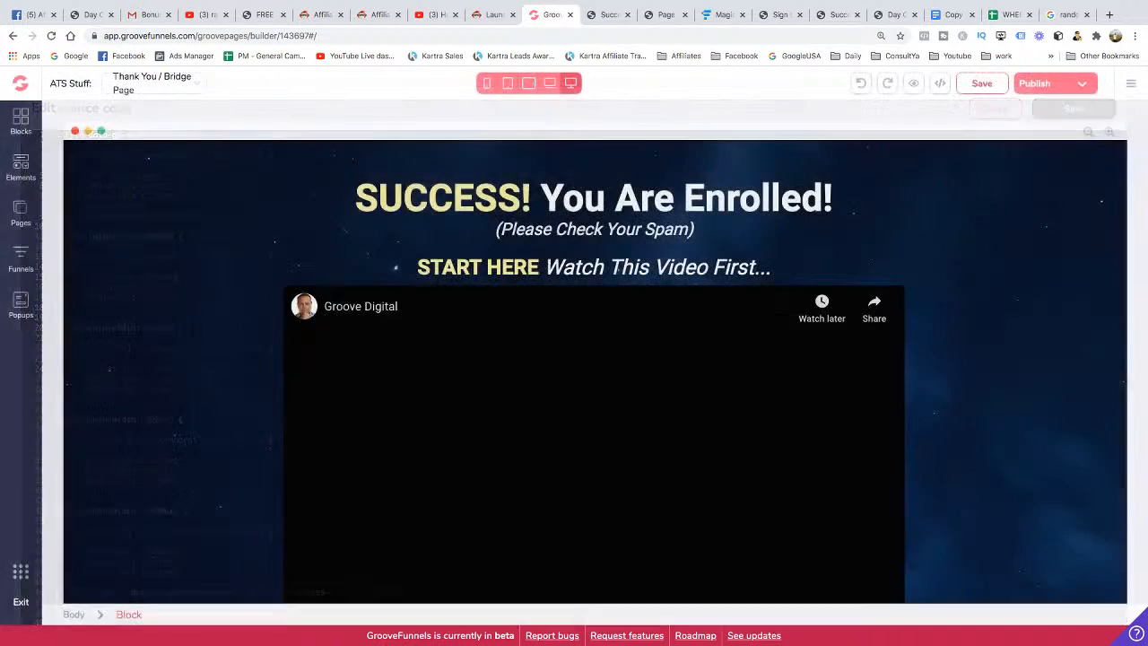
left_click(20, 213)
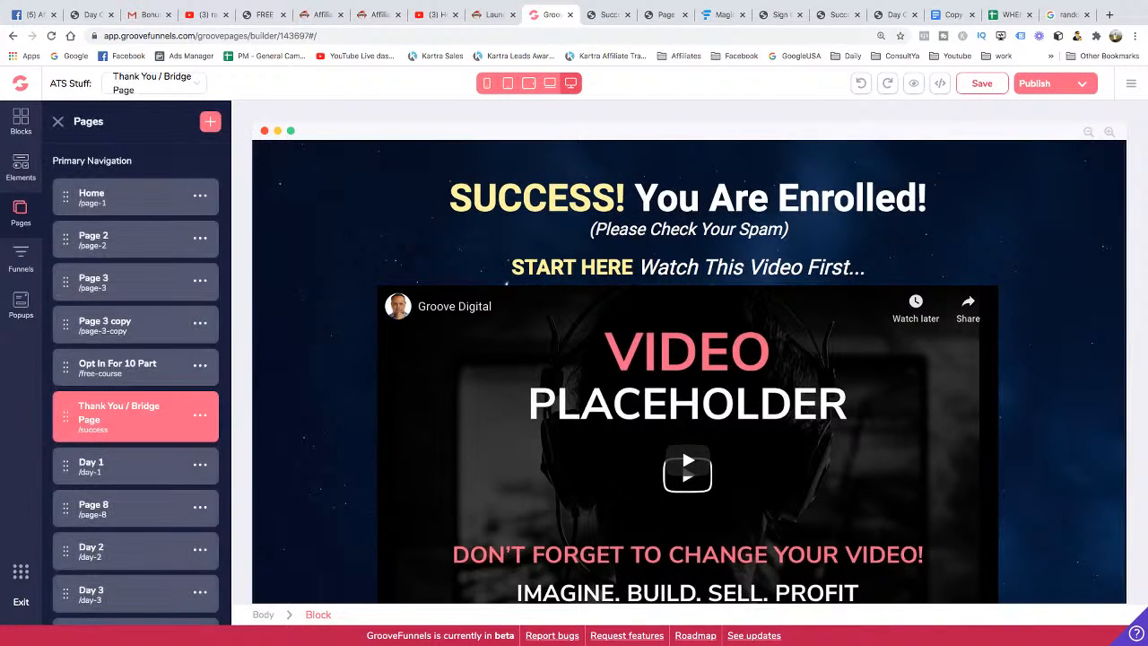
Reopen the gf-demo2 site in the GroovePages editor and add another blank page
left_click(20, 83)
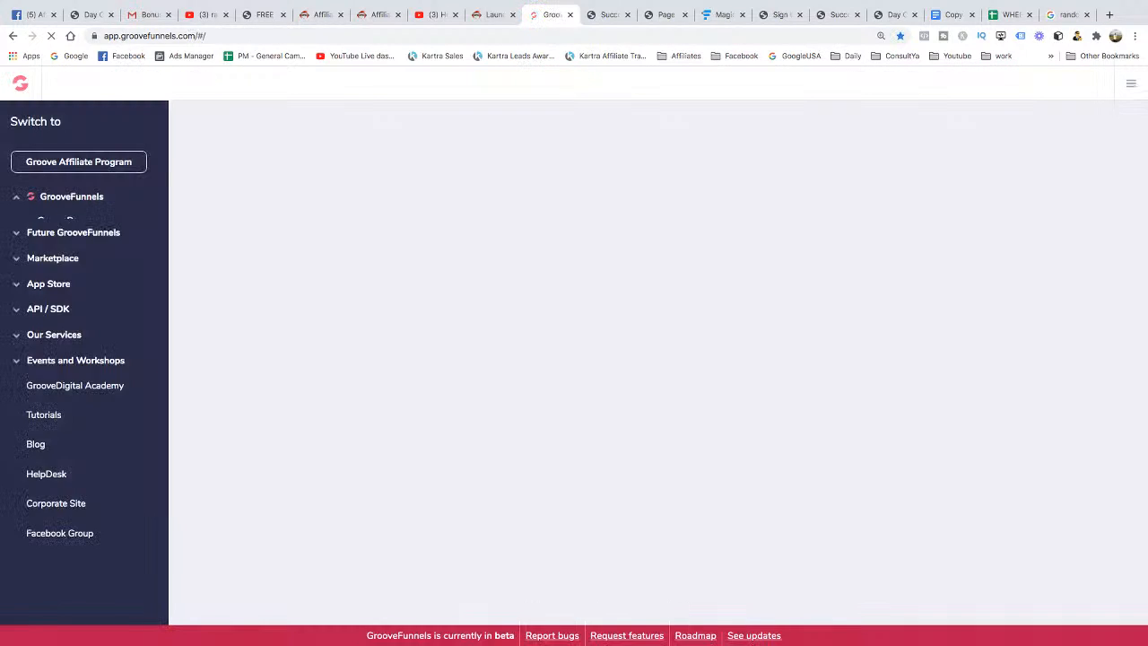
left_click(65, 221)
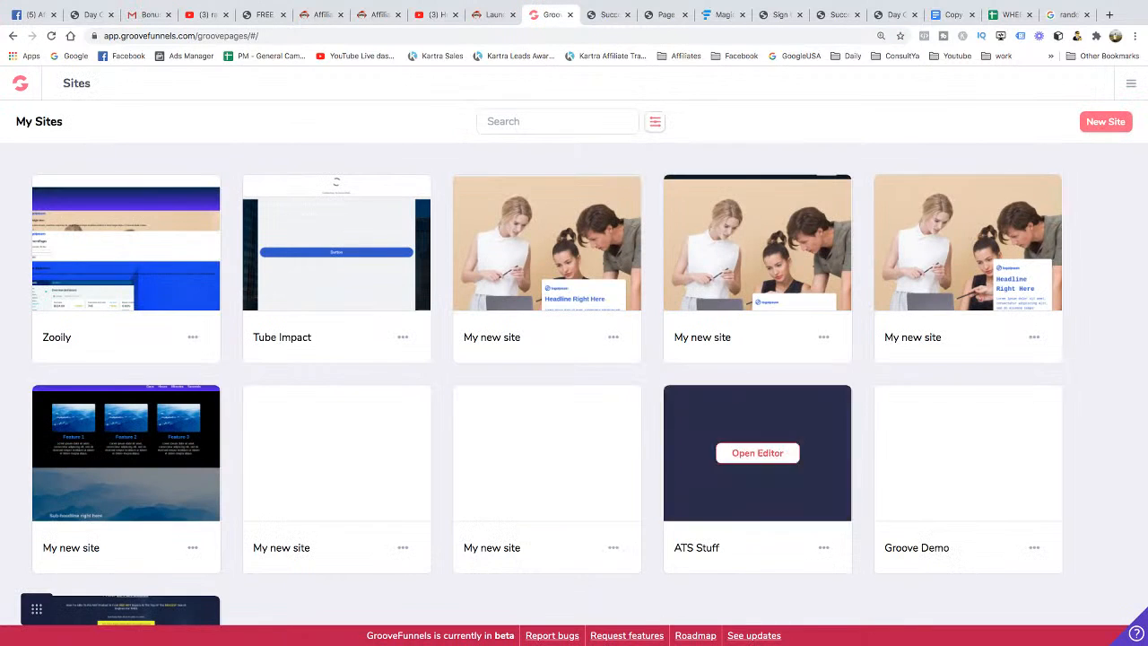
scroll(125, 466, "down", 3)
left_click(126, 472)
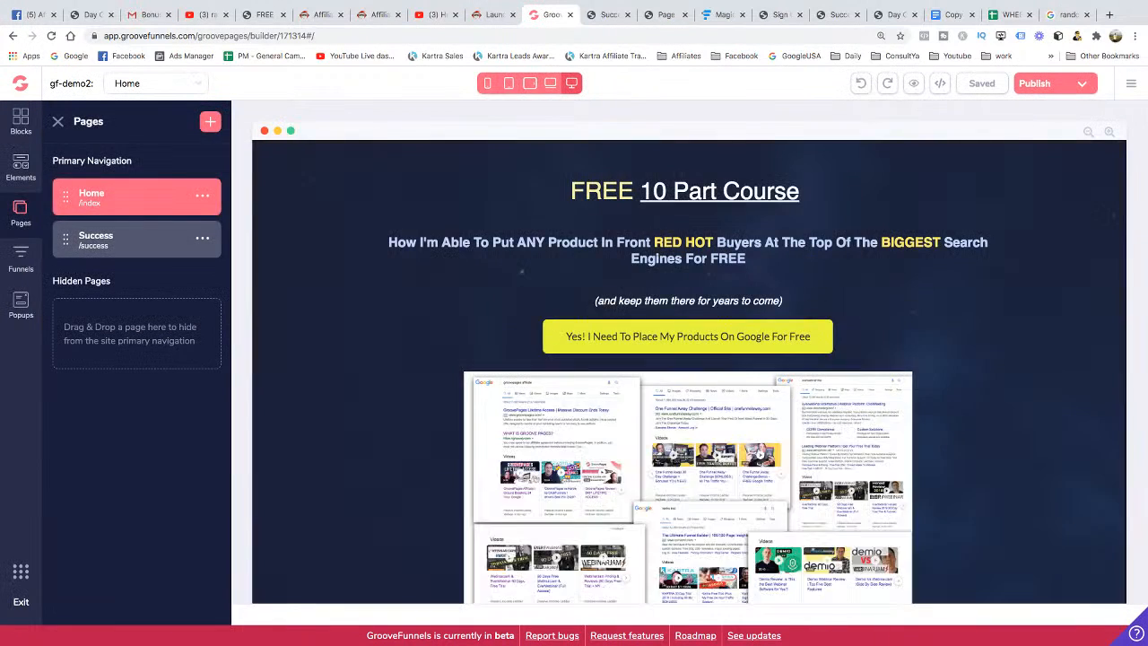
left_click(210, 122)
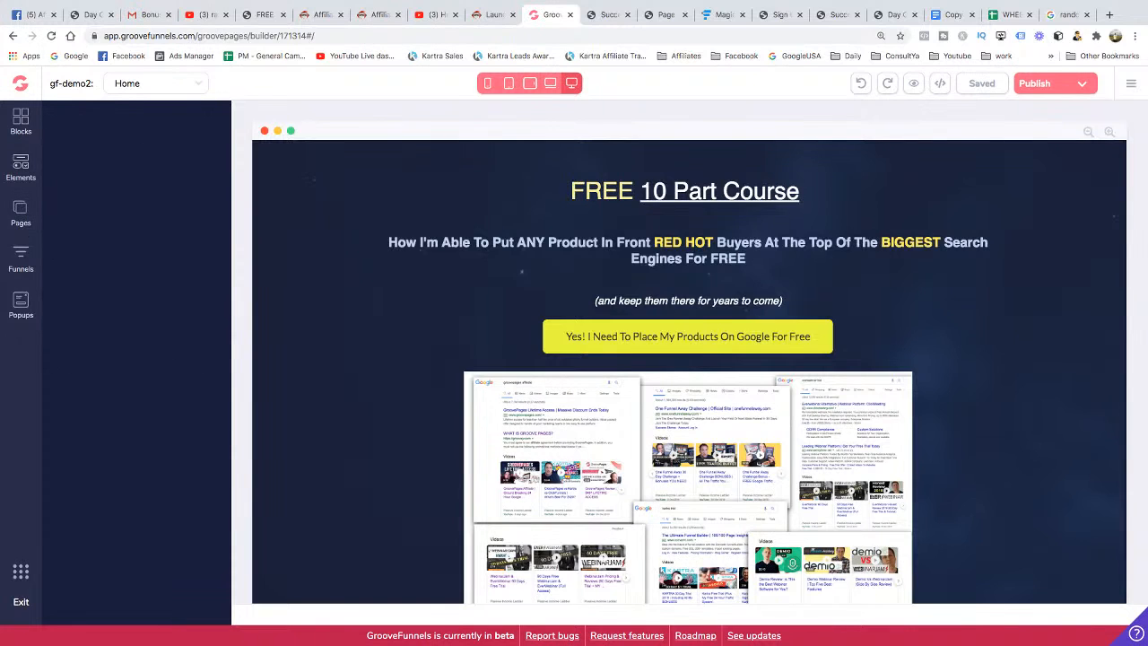
left_click(107, 207)
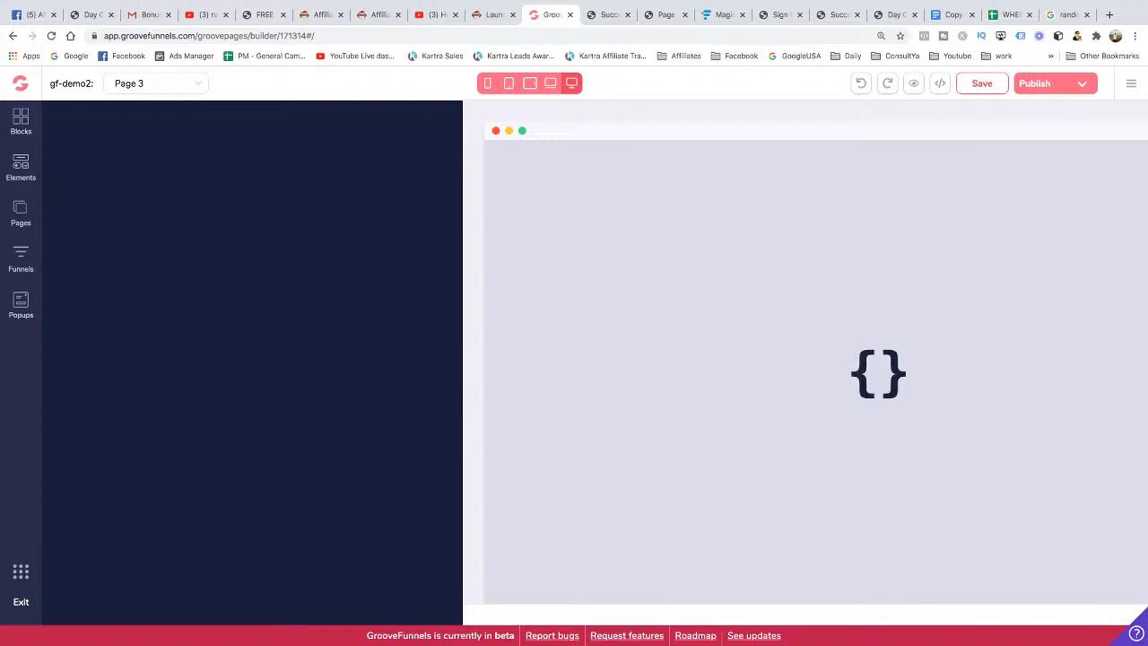
Fill the blank Page 3 with the copied Thank You / Bridge Page source code and save the page
left_click(878, 374)
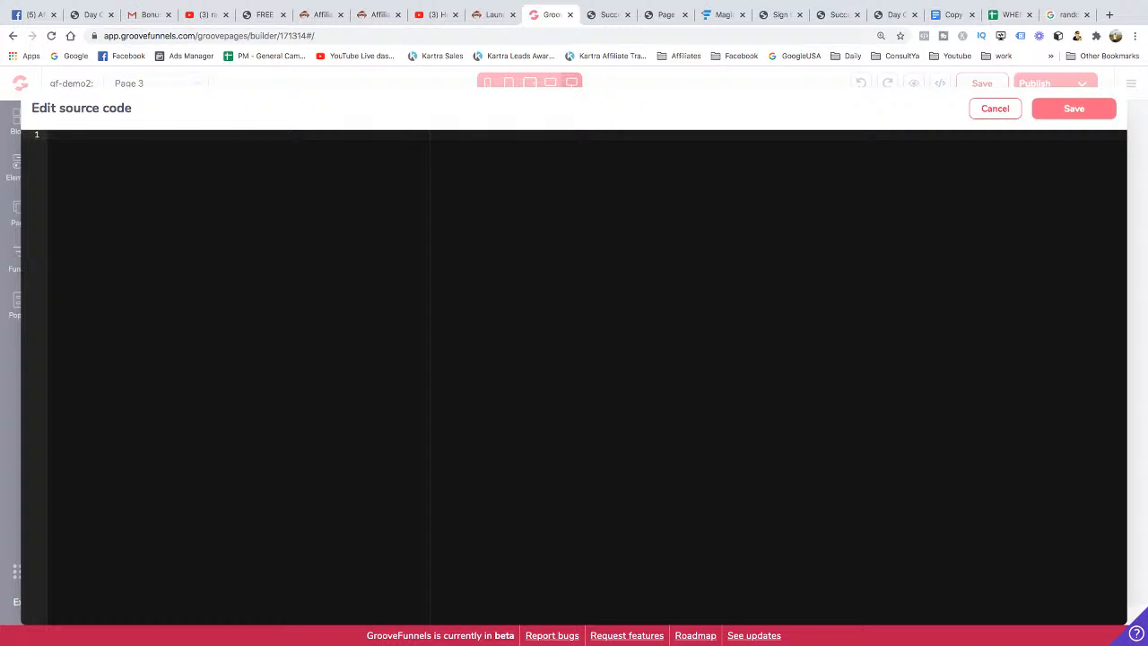
left_click(1074, 107)
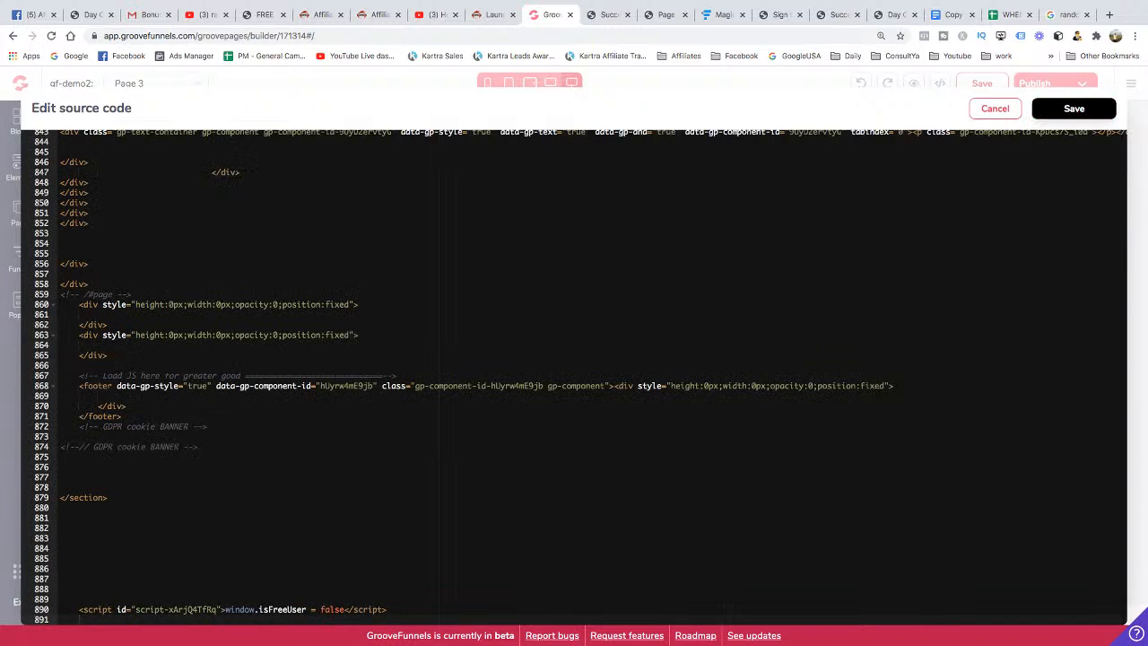
scroll(595, 372, "down", 1)
scroll(595, 371, "up", 1)
scroll(594, 372, "down", 1)
scroll(595, 371, "up", 1)
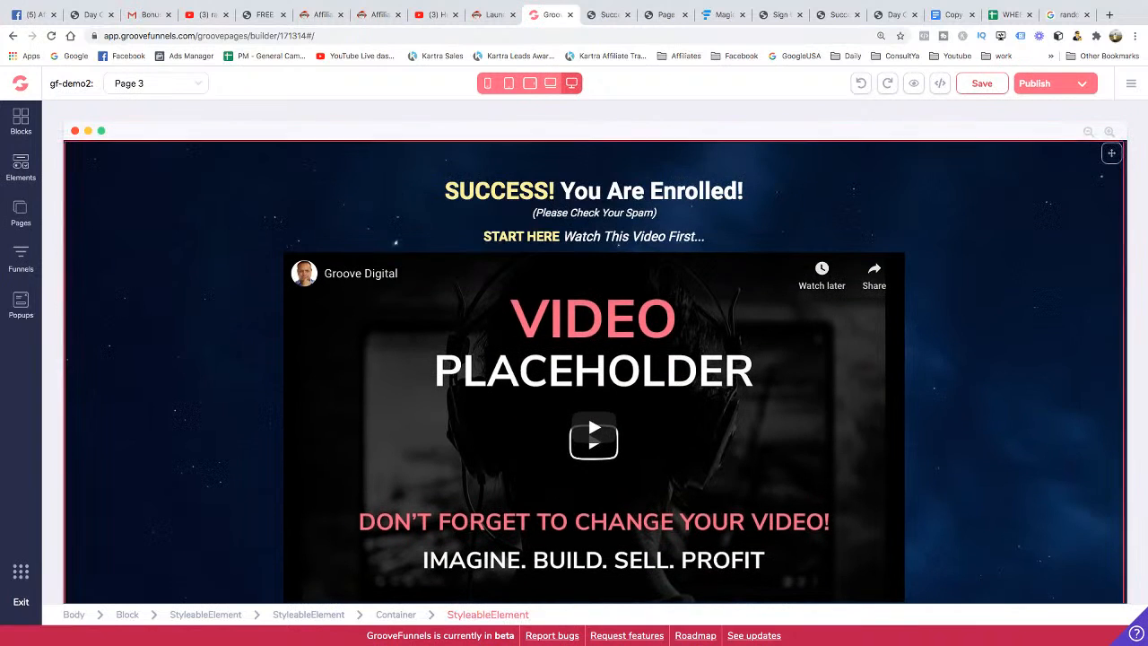
left_click(982, 83)
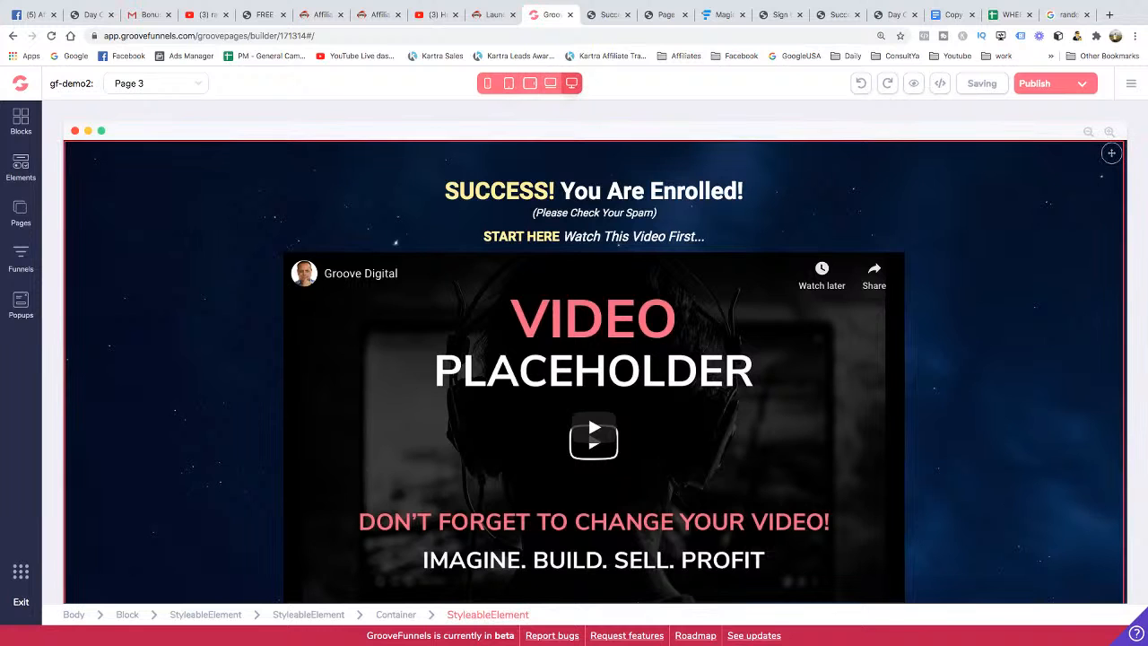
Rename Page 3 as Day 1, set its URL to day-1 and its page title to Day One, and save the page settings
left_click(21, 214)
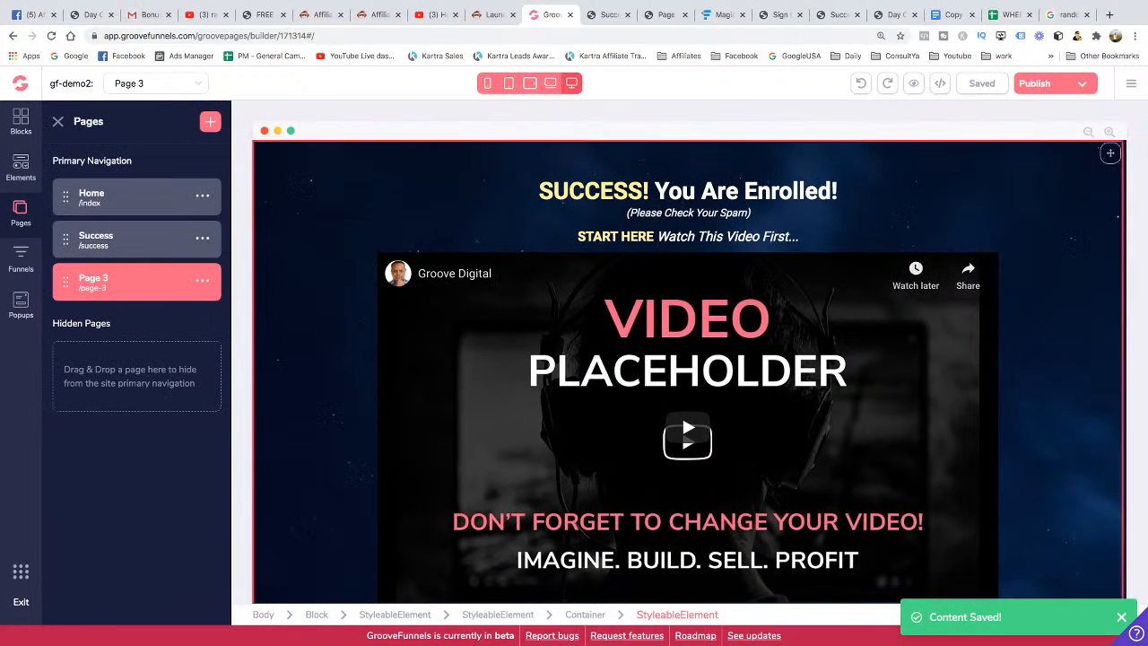
left_click(203, 281)
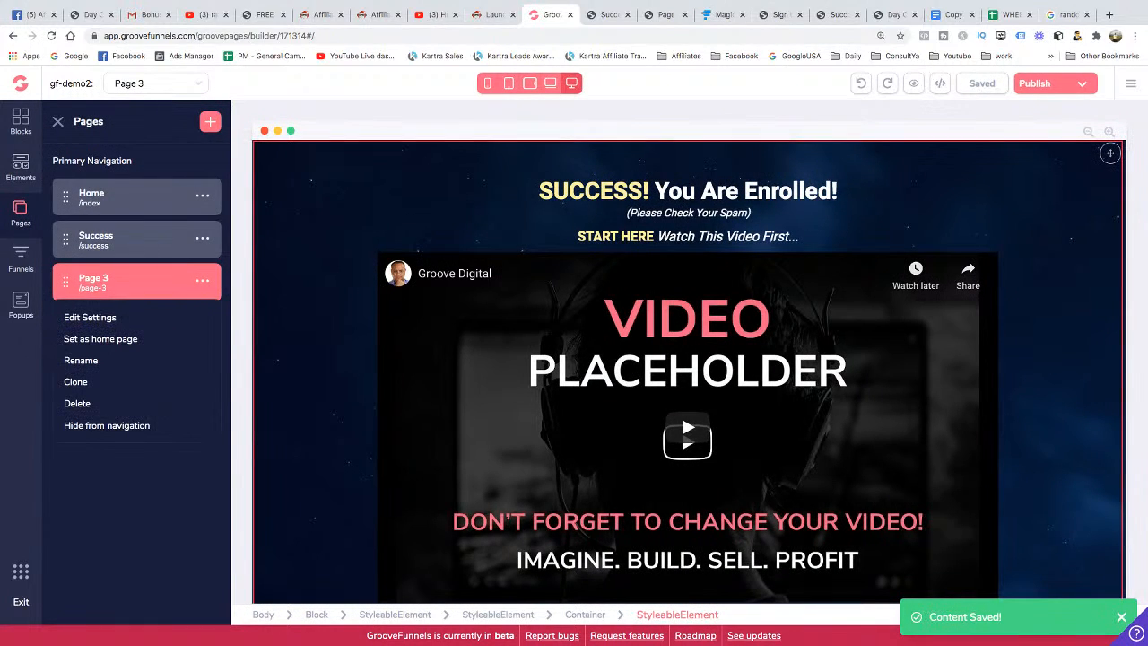
left_click(90, 316)
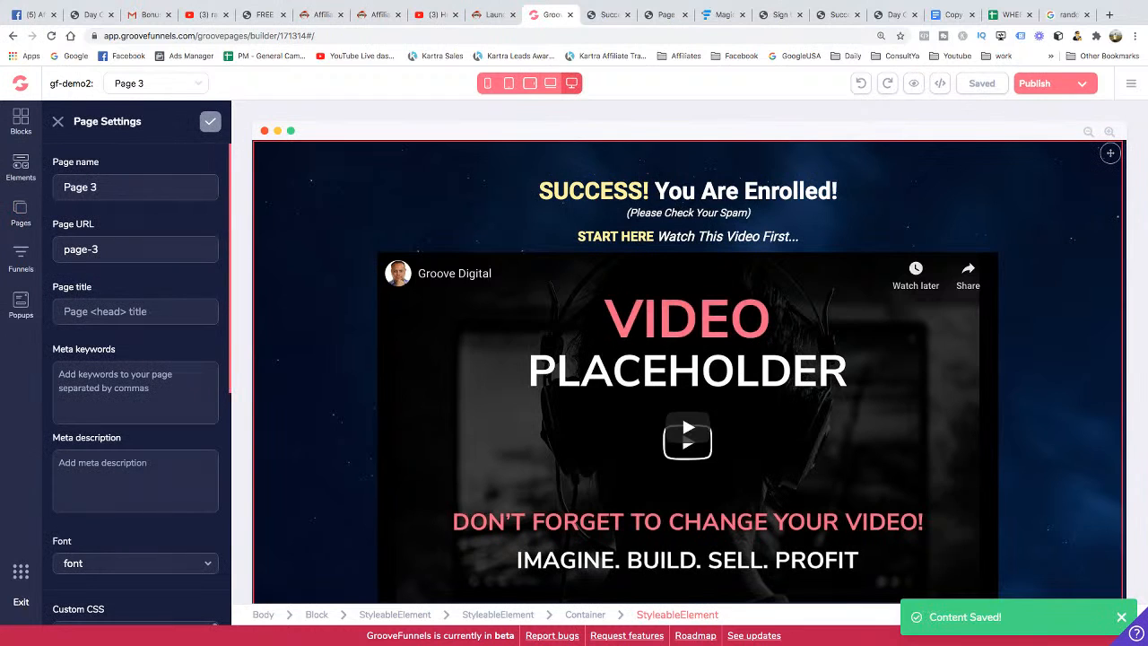
triple_click(81, 188)
type("Day 1")
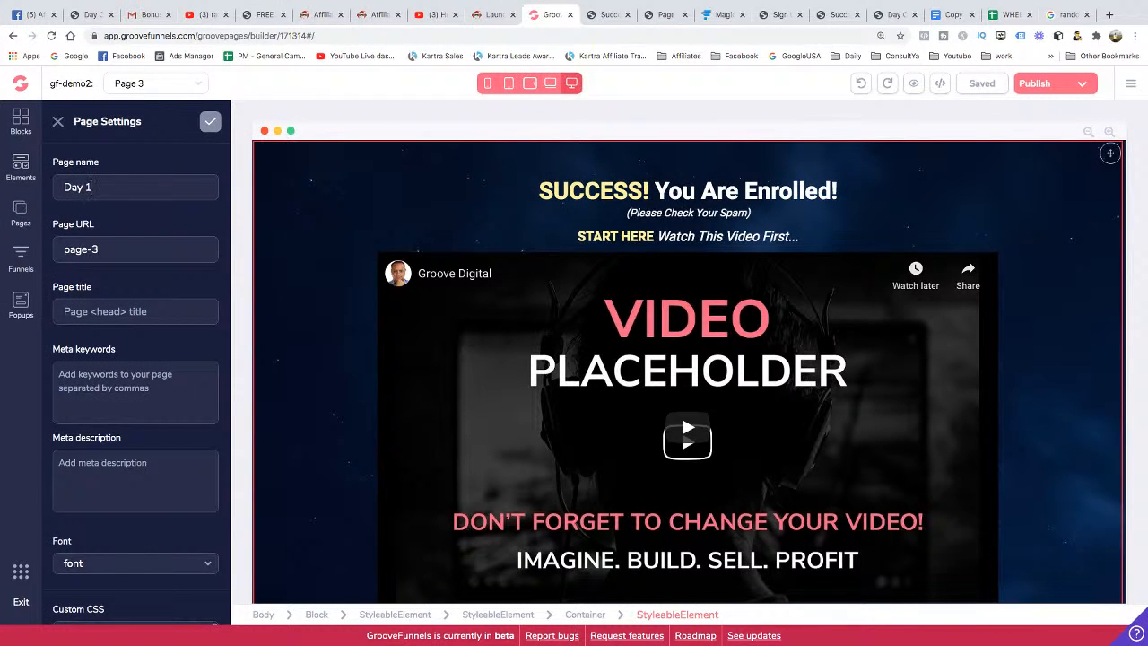
double_click(94, 250)
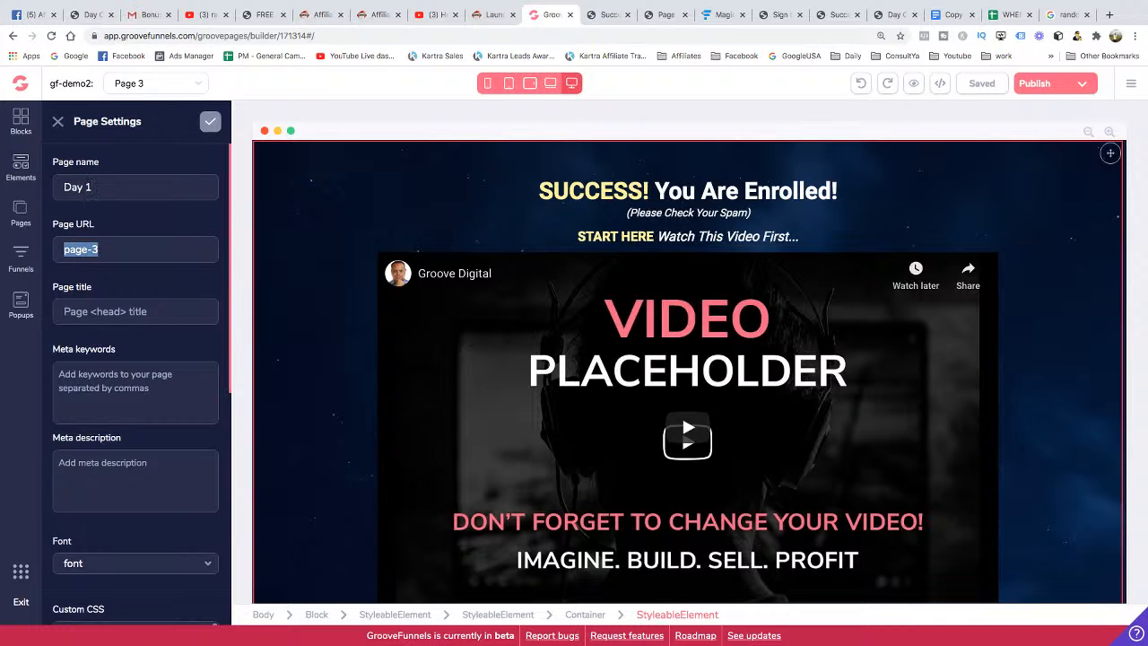
type("day")
type("Day One")
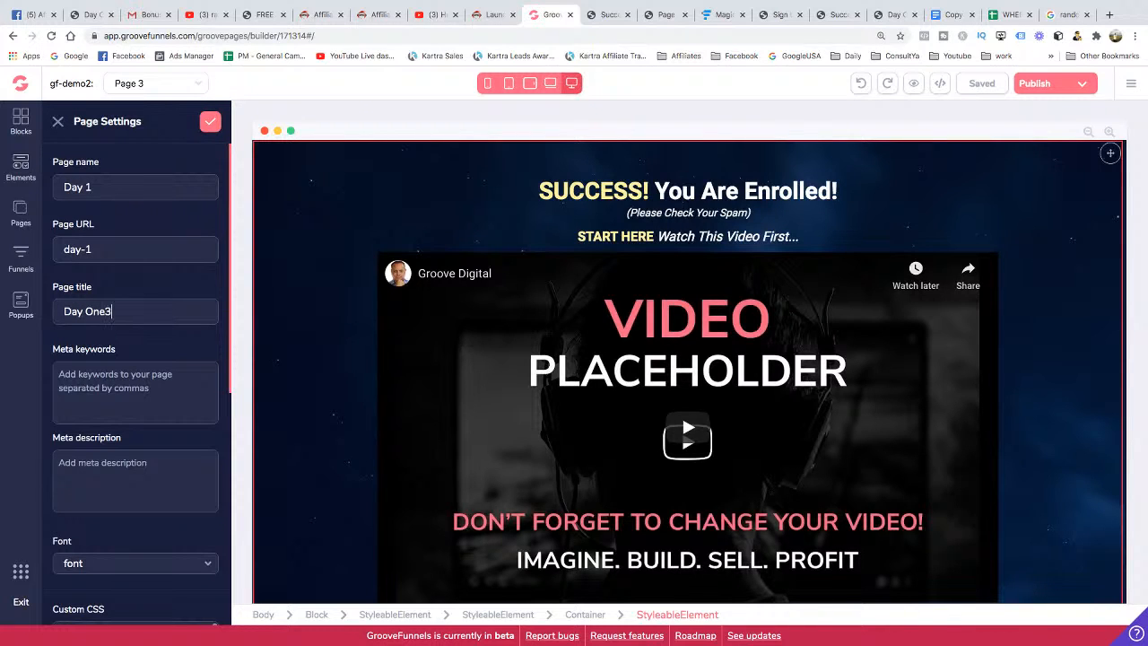
scroll(135, 386, "down", 6)
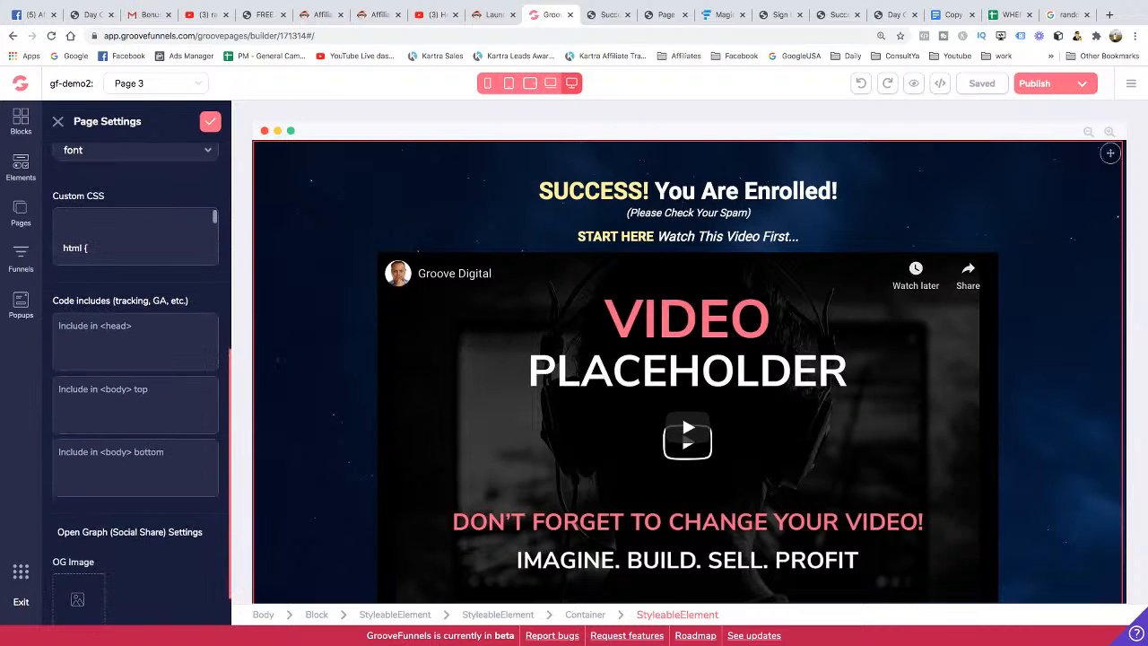
scroll(134, 386, "up", 6)
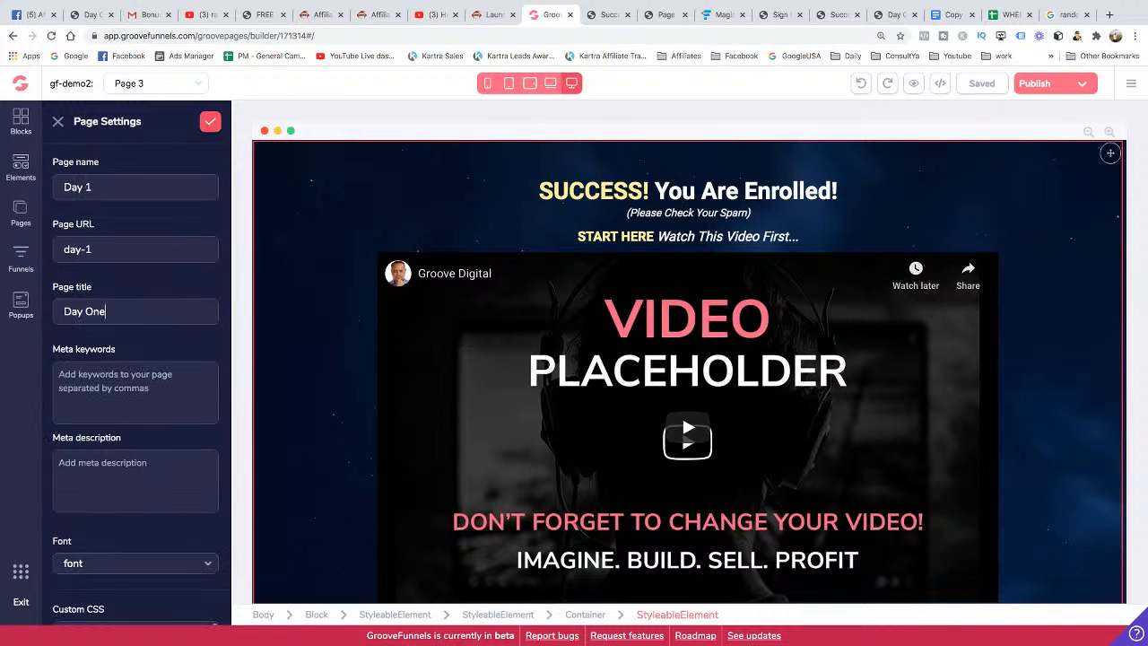
left_click(210, 122)
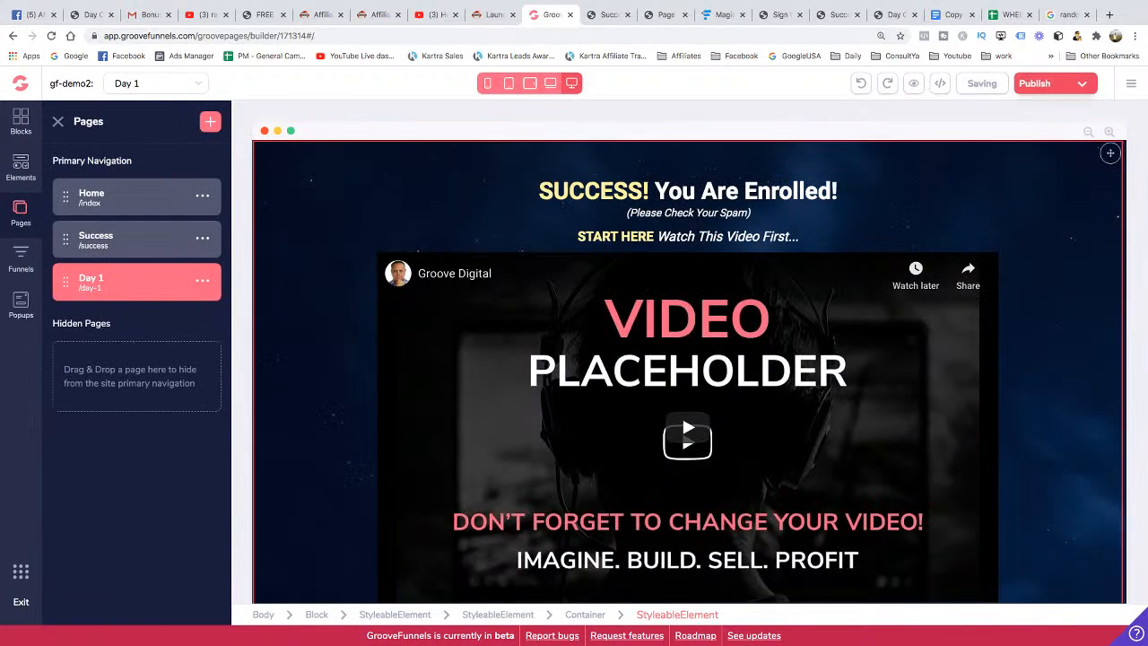
Publish the site, check the live page at secure.groovepages.com/pmdemo/day-1 in the browser, and return to the editor
left_click(1040, 83)
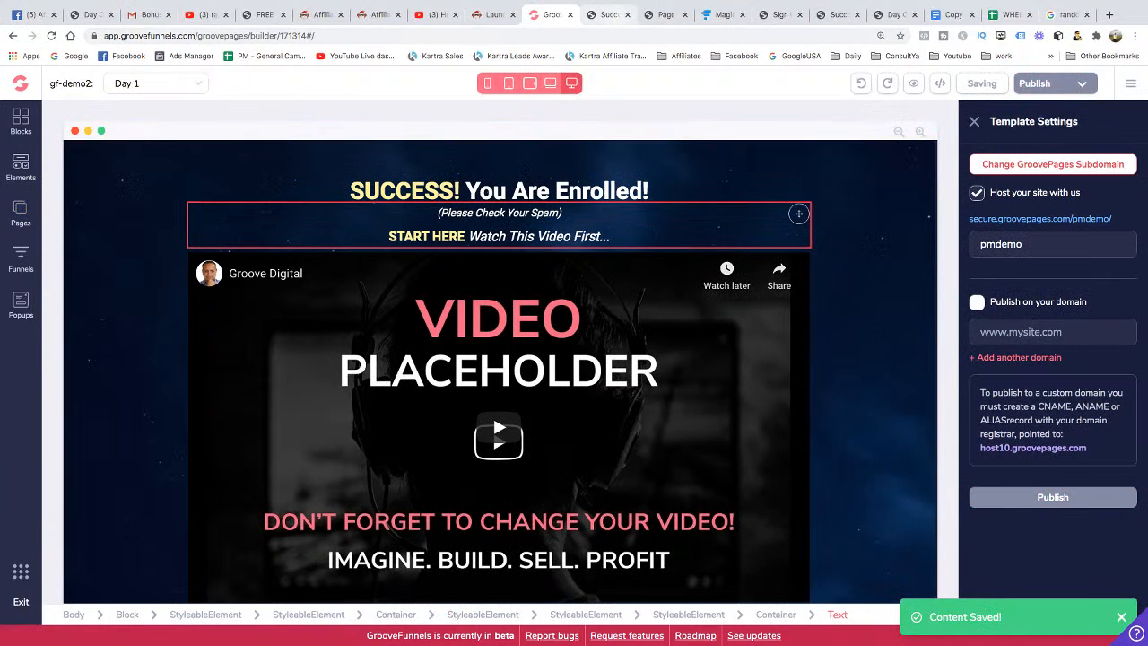
key("ctrl+Tab")
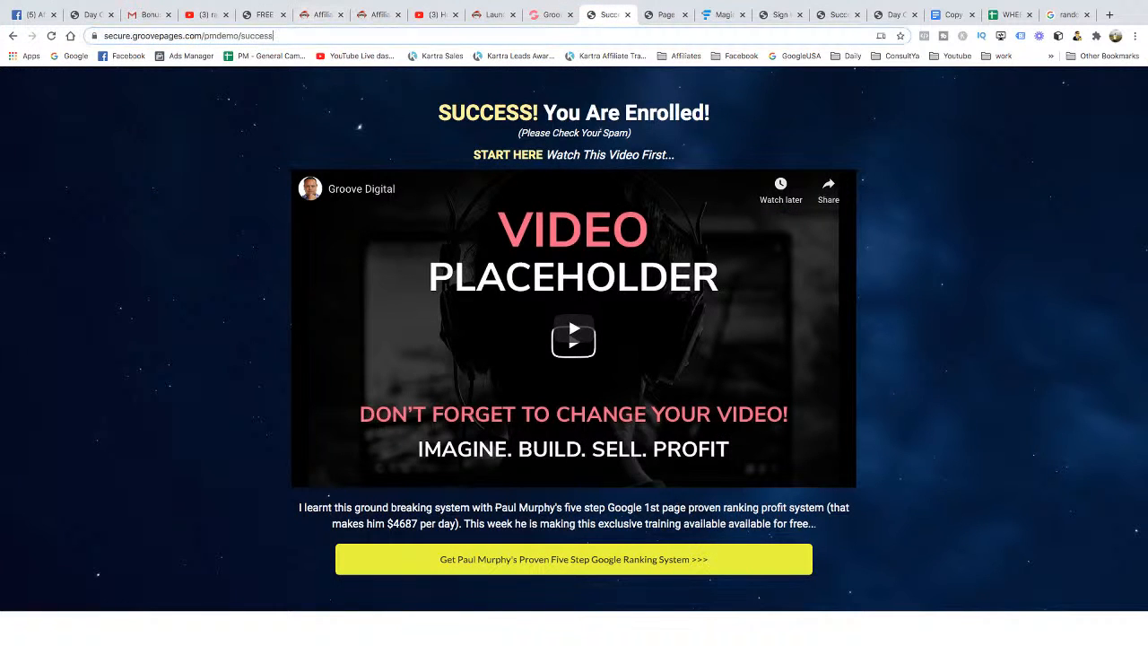
type("sday-1")
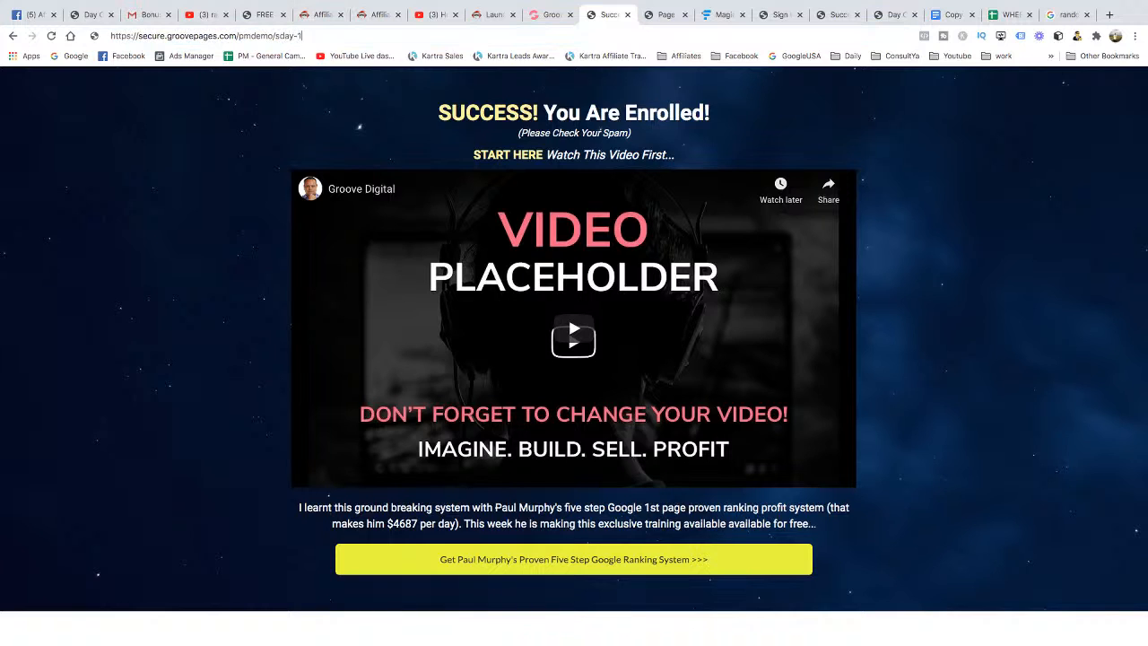
key("Return")
left_click(235, 36)
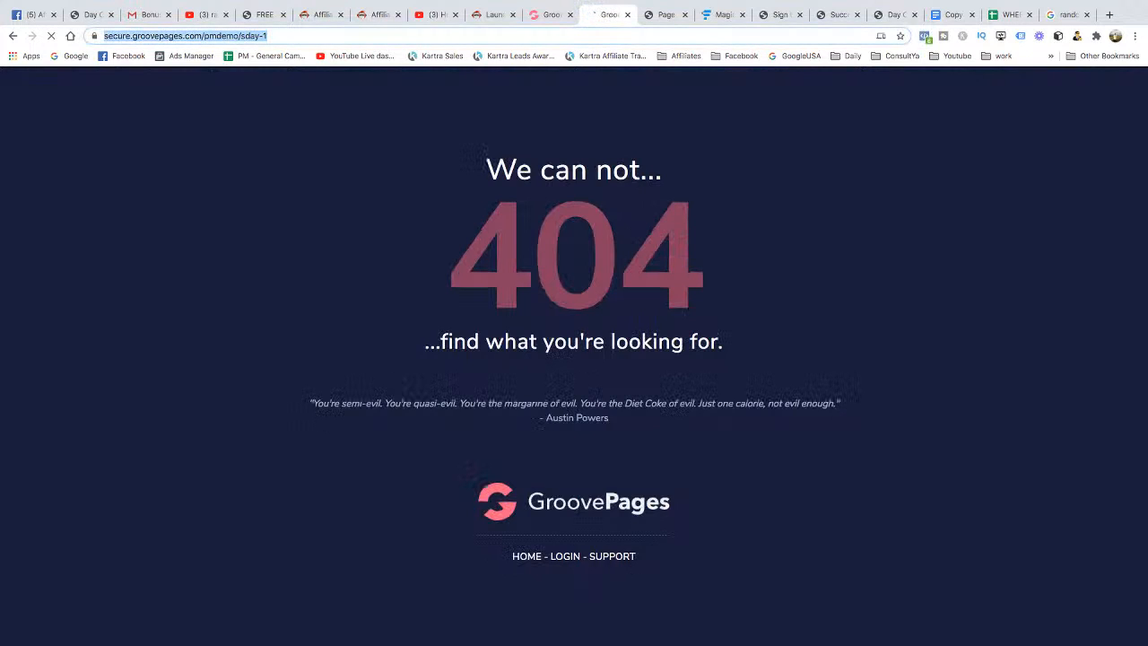
left_click(246, 35)
key("BackSpace")
key("Return")
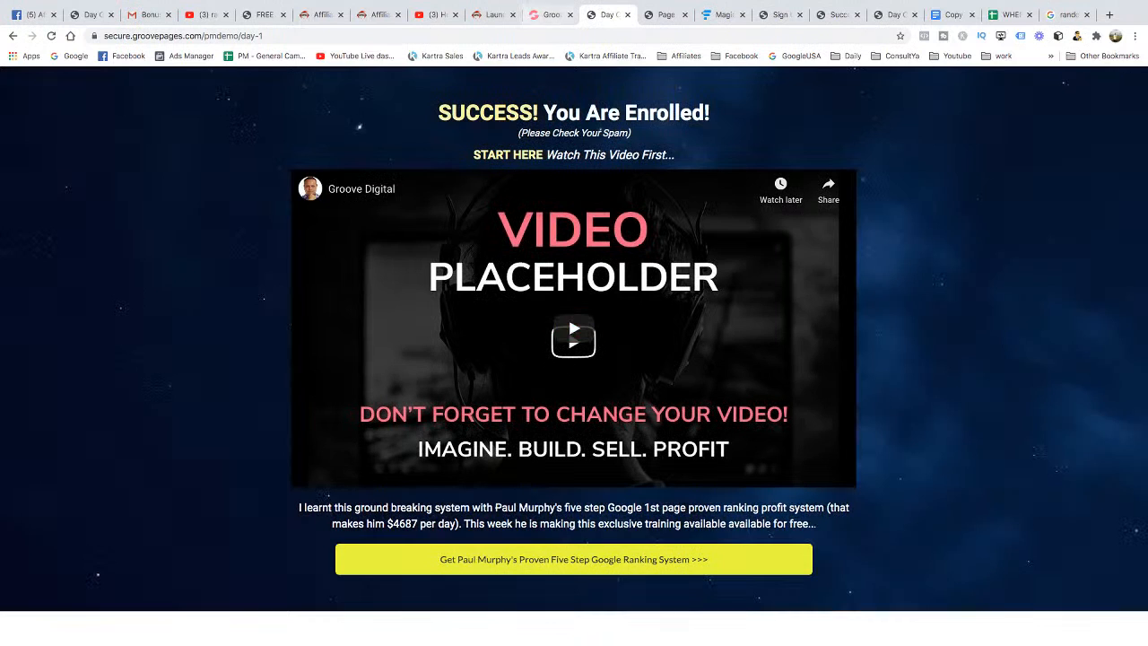
left_click(549, 15)
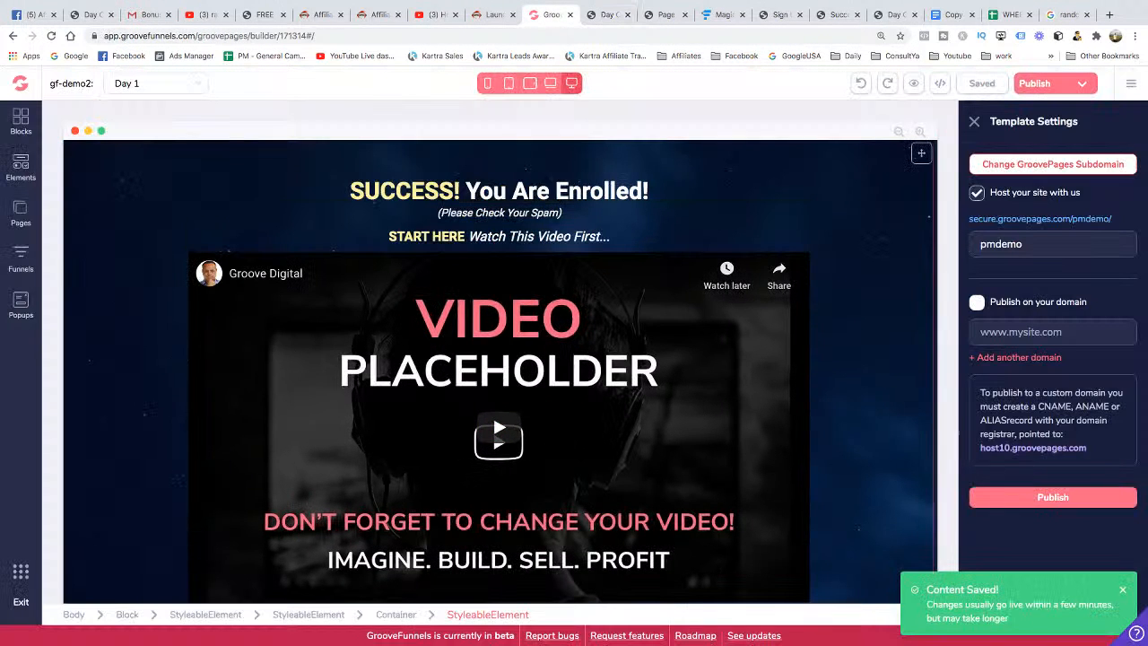
left_click(609, 15)
left_click(666, 14)
left_click(609, 14)
left_click(549, 15)
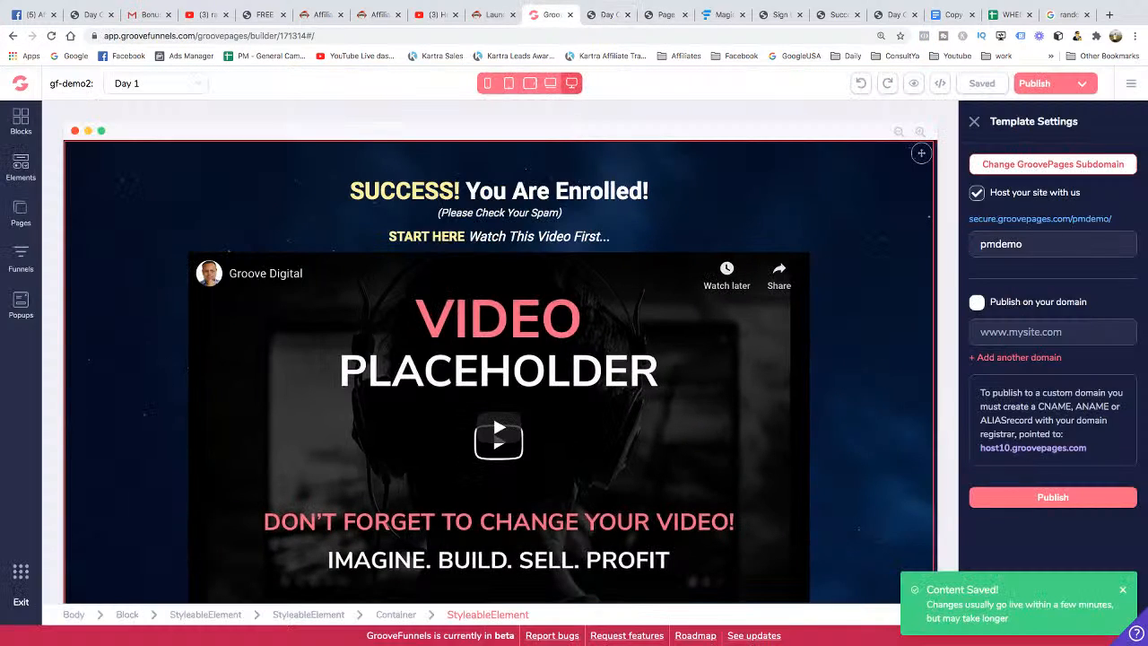
Leave the gf-demo2 site and open the ATS Stuff site in the GroovePages editor
left_click(19, 83)
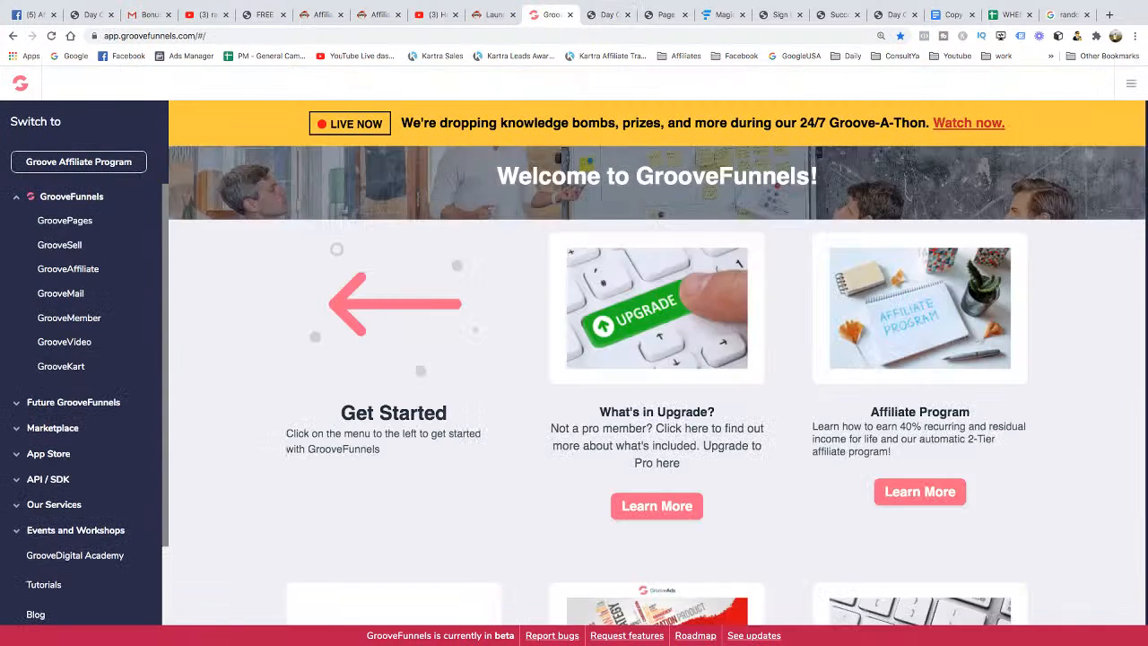
left_click(64, 221)
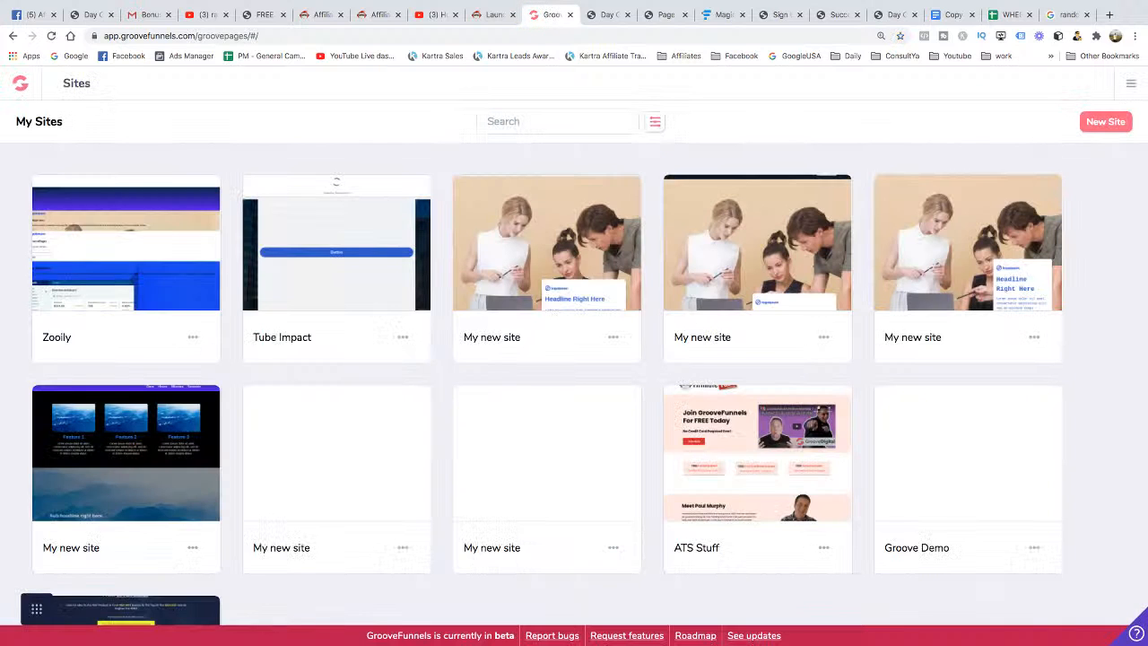
scroll(757, 271, "down", 2)
left_click(757, 271)
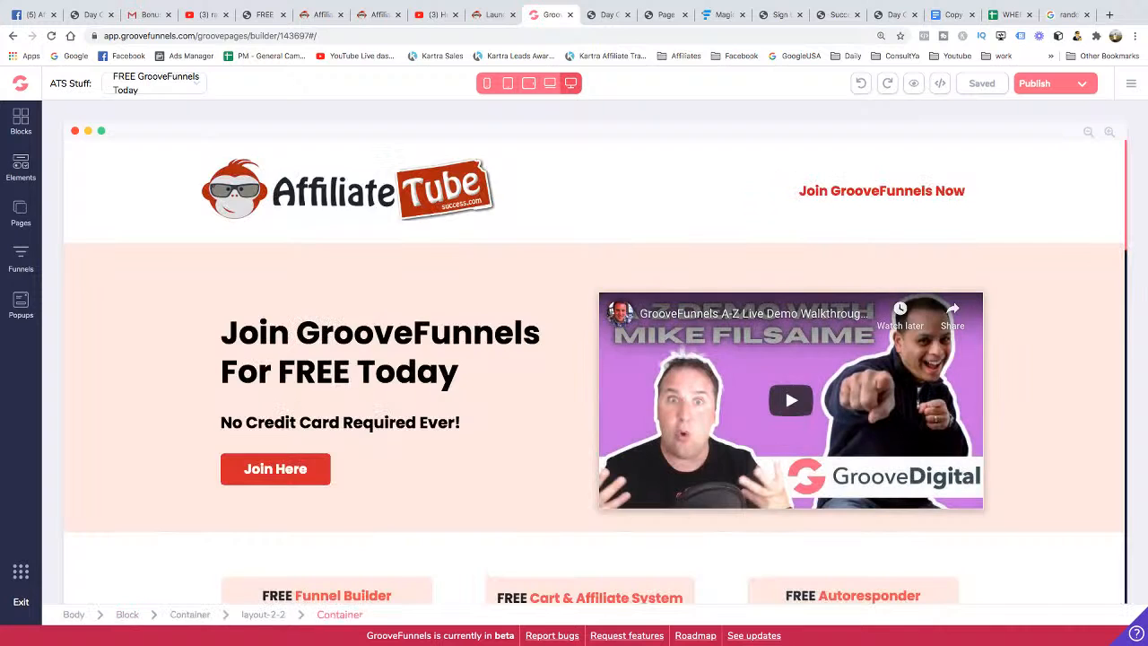
scroll(594, 373, "down", 3)
left_click(21, 83)
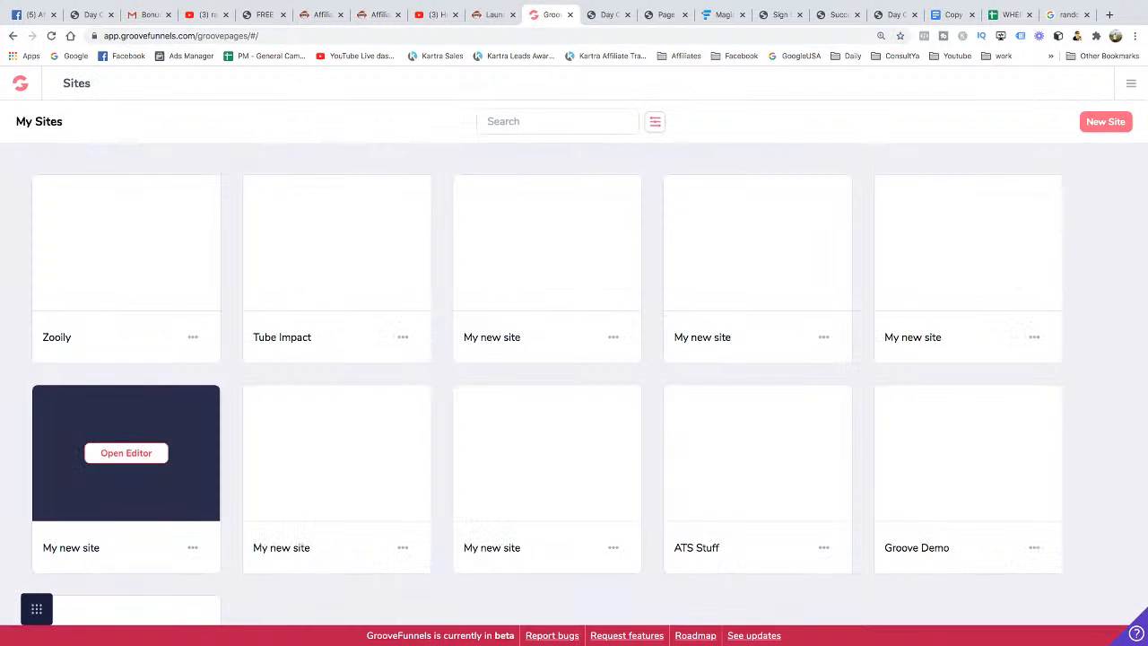
scroll(547, 422, "down", 1)
scroll(547, 413, "down", 3)
left_click(757, 261)
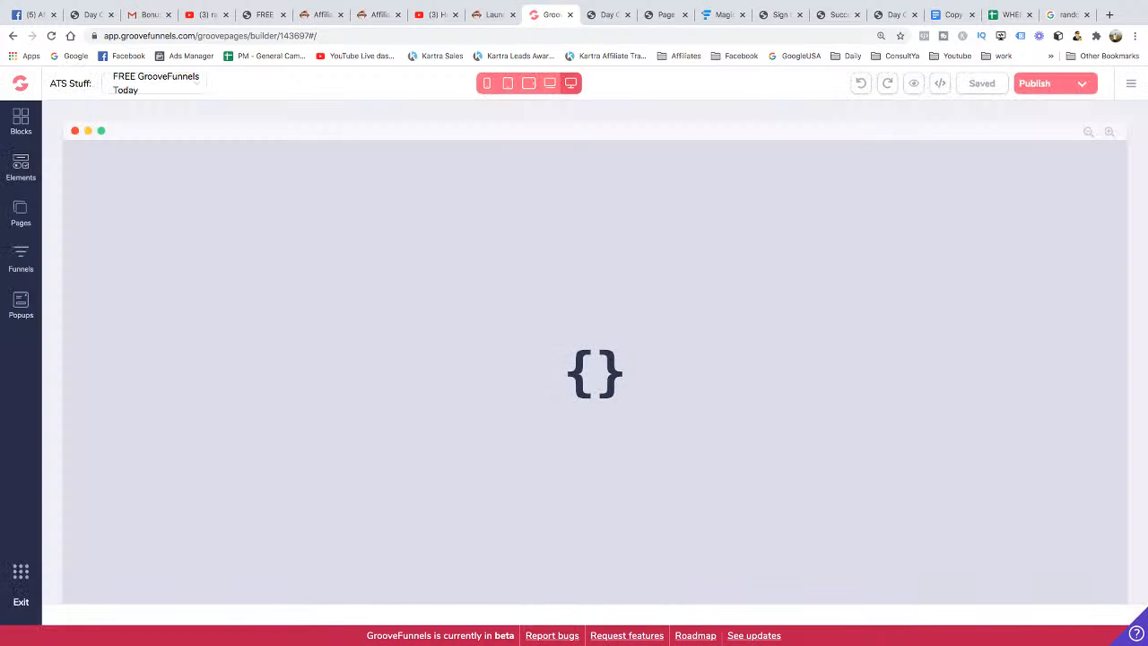
Go to the ATS Stuff site's Day 1 page, copy its entire source code and close the code editor
scroll(135, 377, "down", 1)
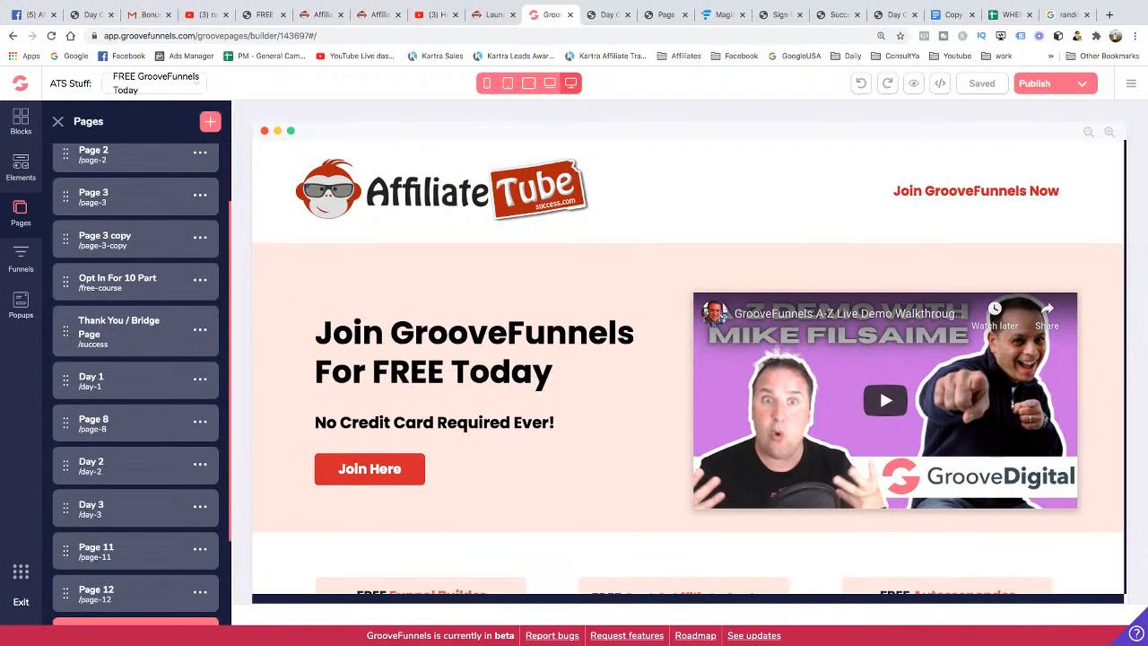
left_click(94, 378)
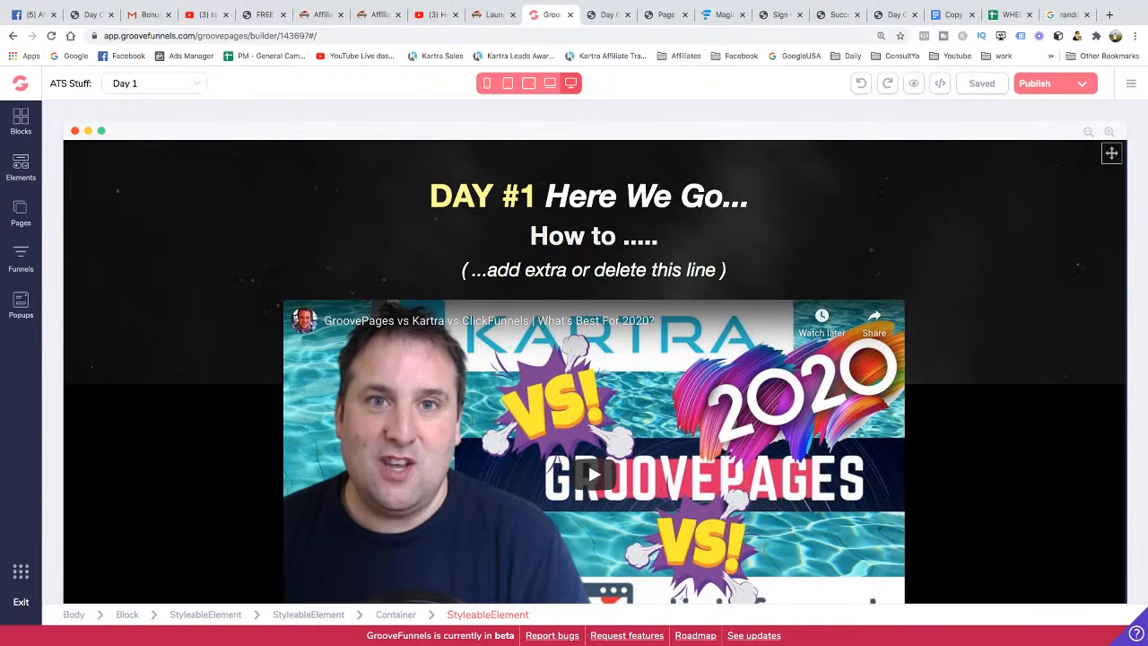
left_click(940, 84)
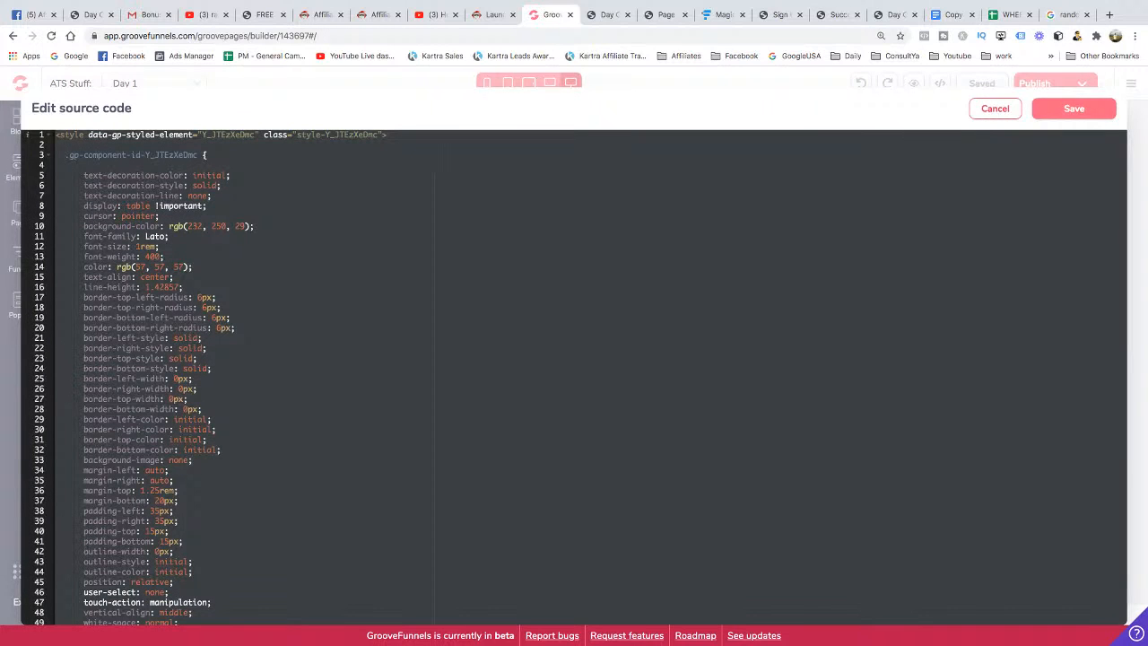
left_click(995, 109)
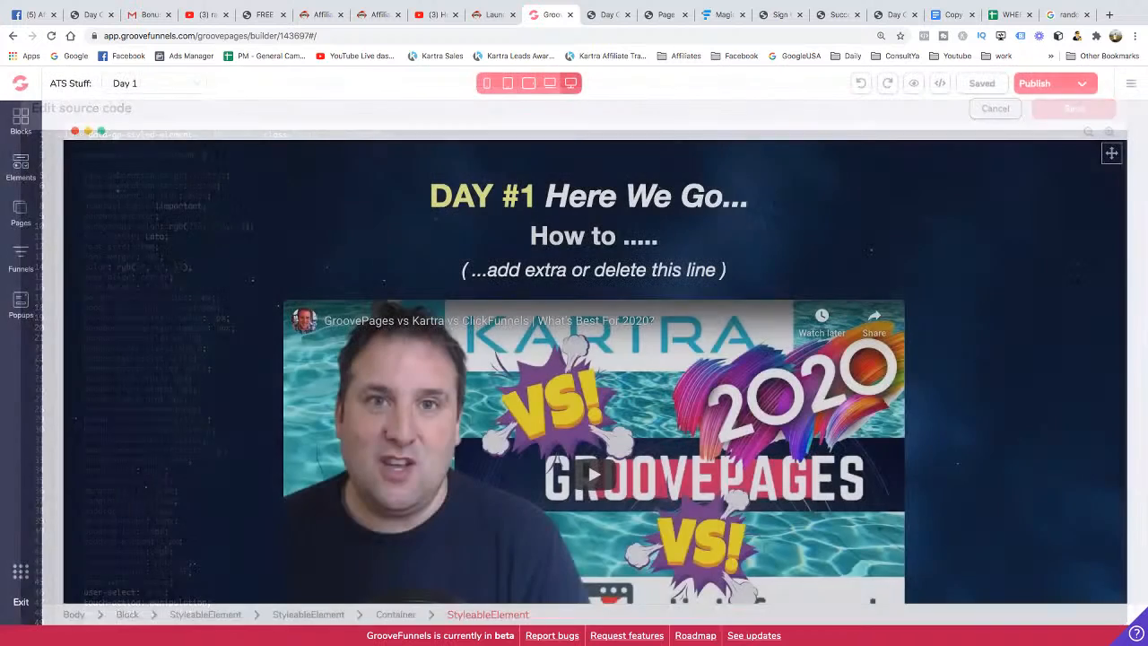
Return to the GroovePages site list and reopen the gf-demo2 site in the editor
left_click(21, 84)
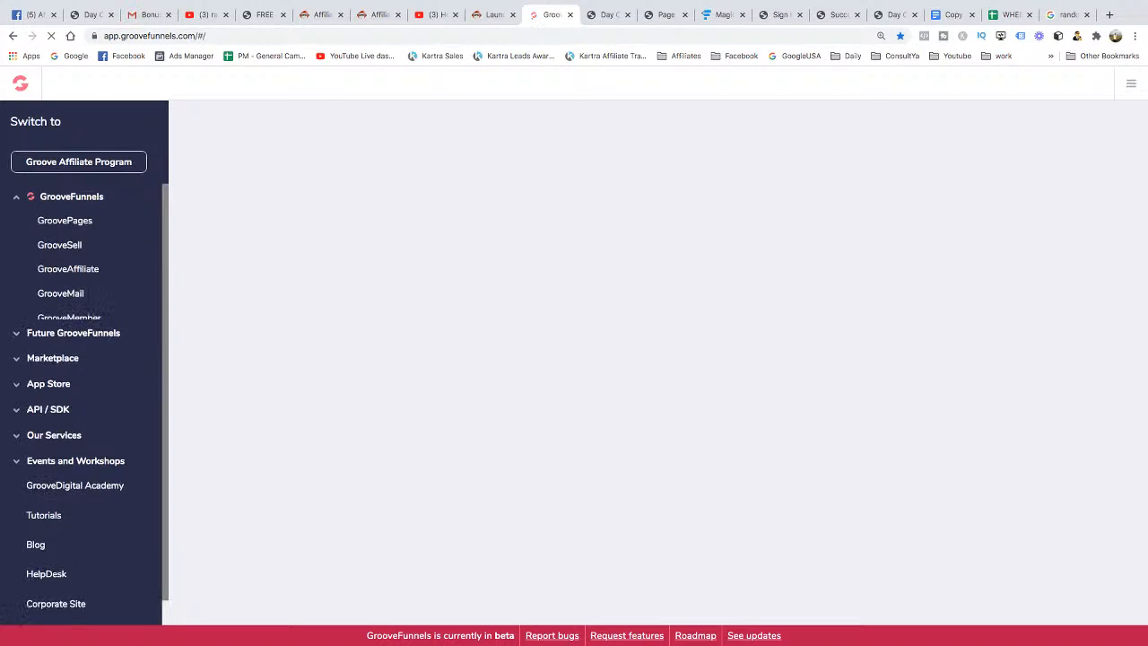
left_click(64, 221)
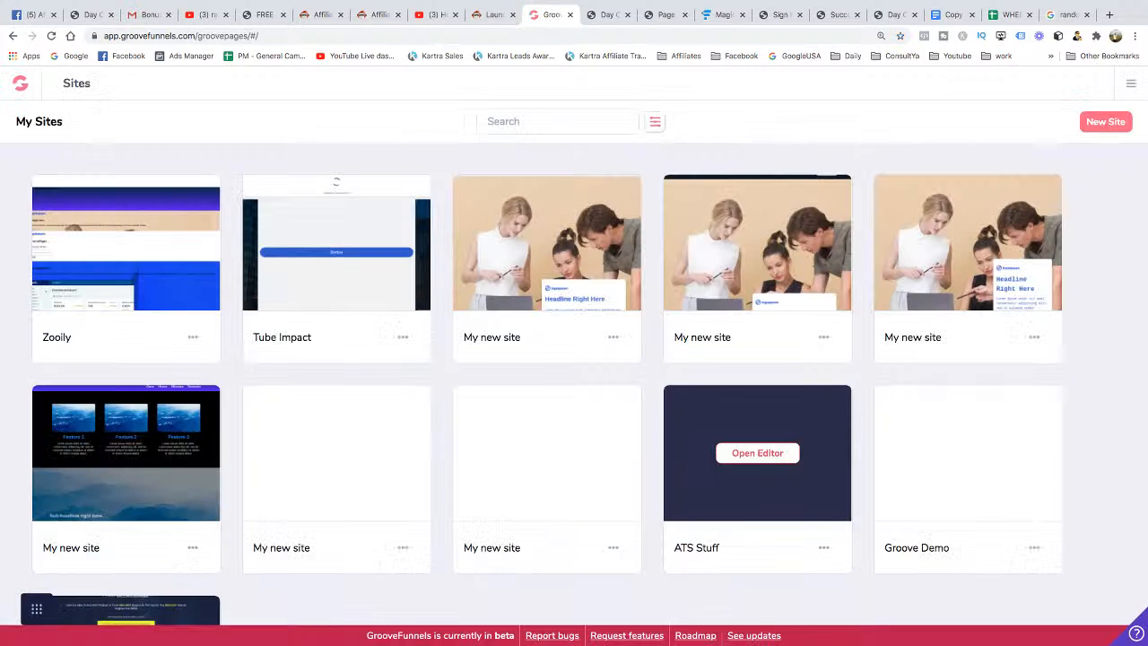
scroll(758, 421, "down", 2)
left_click(128, 469)
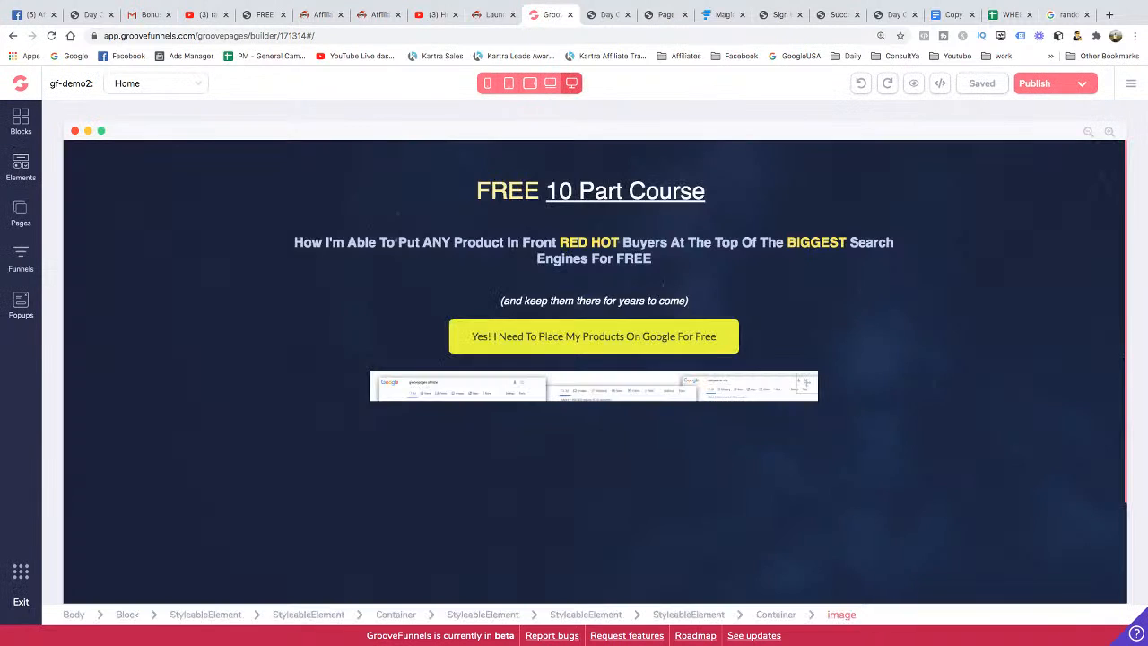
scroll(594, 403, "down", 3)
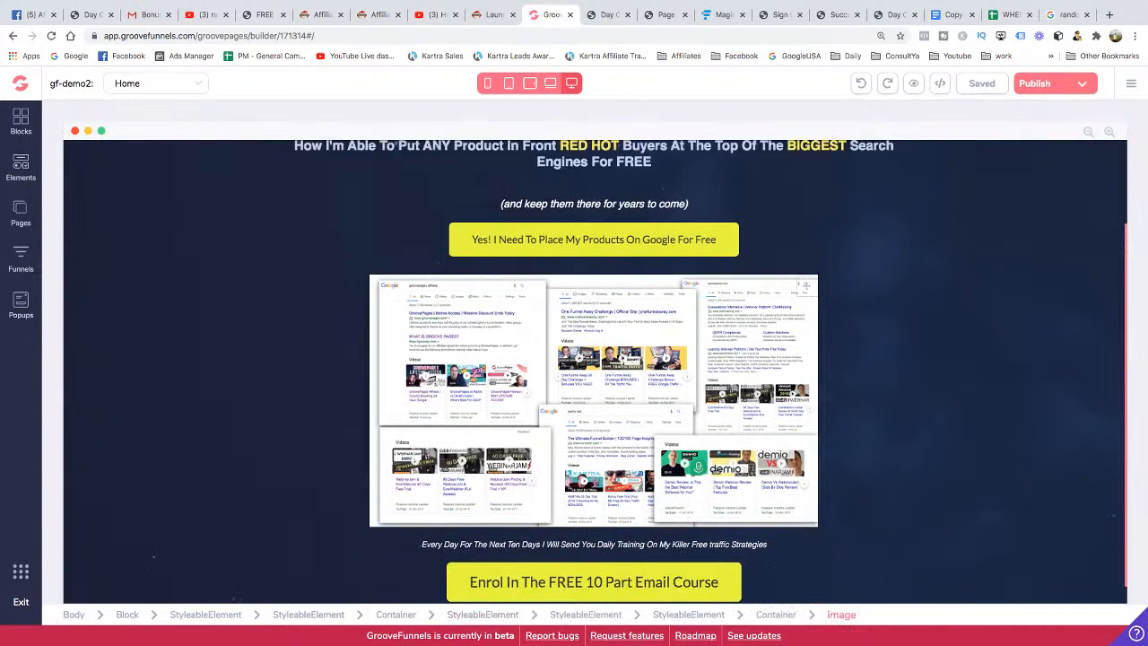
scroll(594, 404, "up", 3)
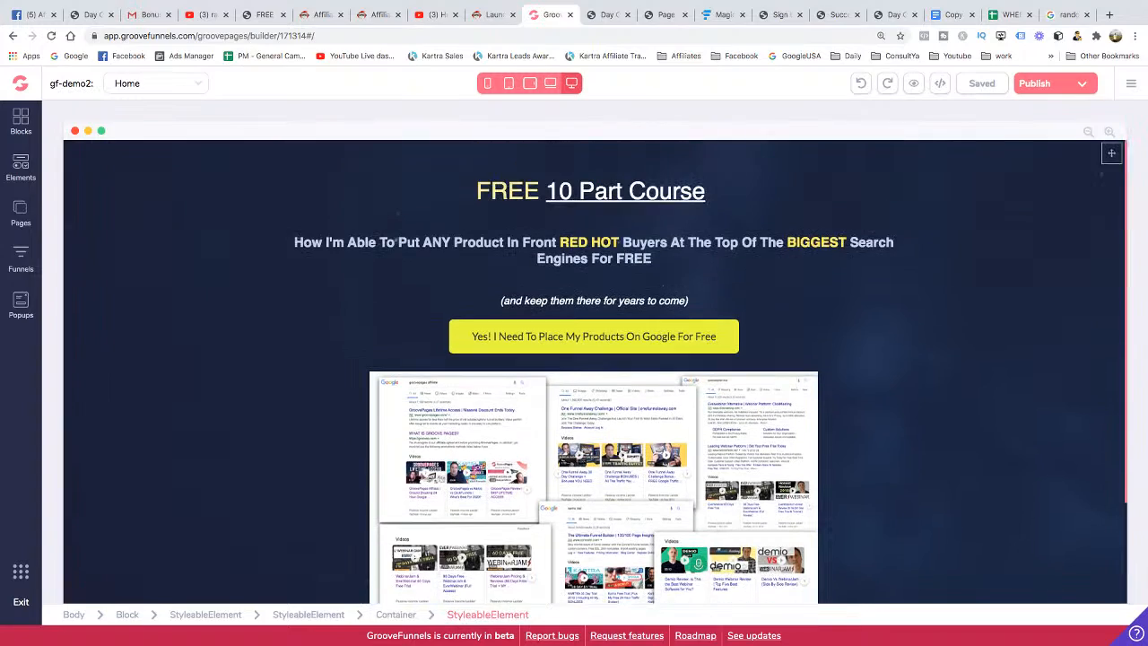
left_click(940, 83)
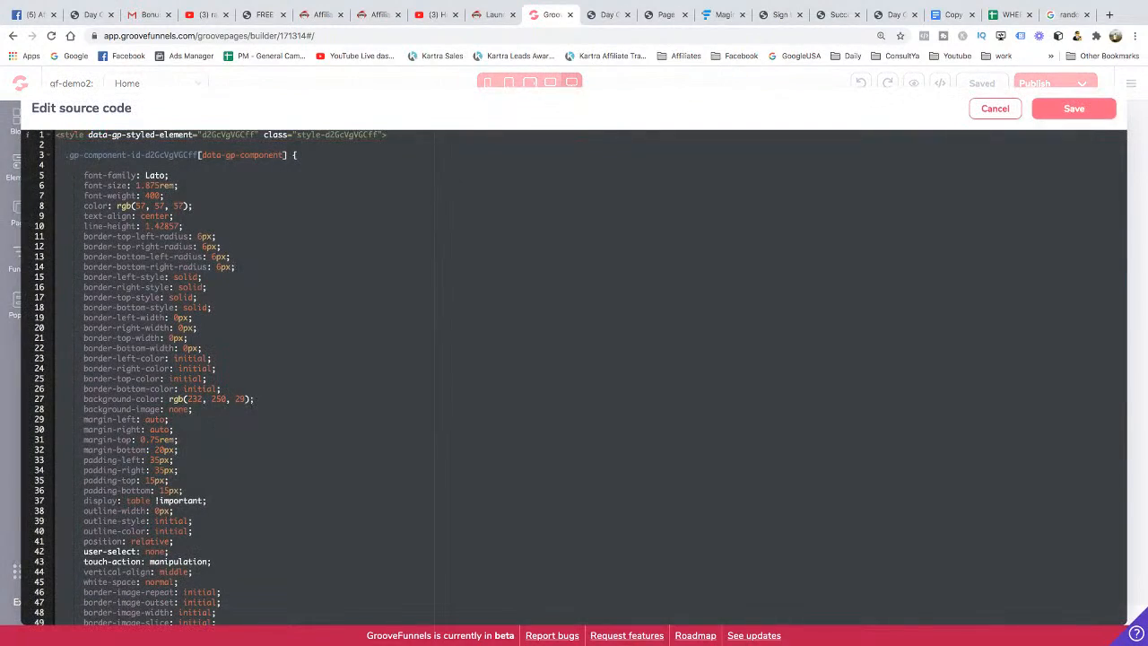
left_click(995, 108)
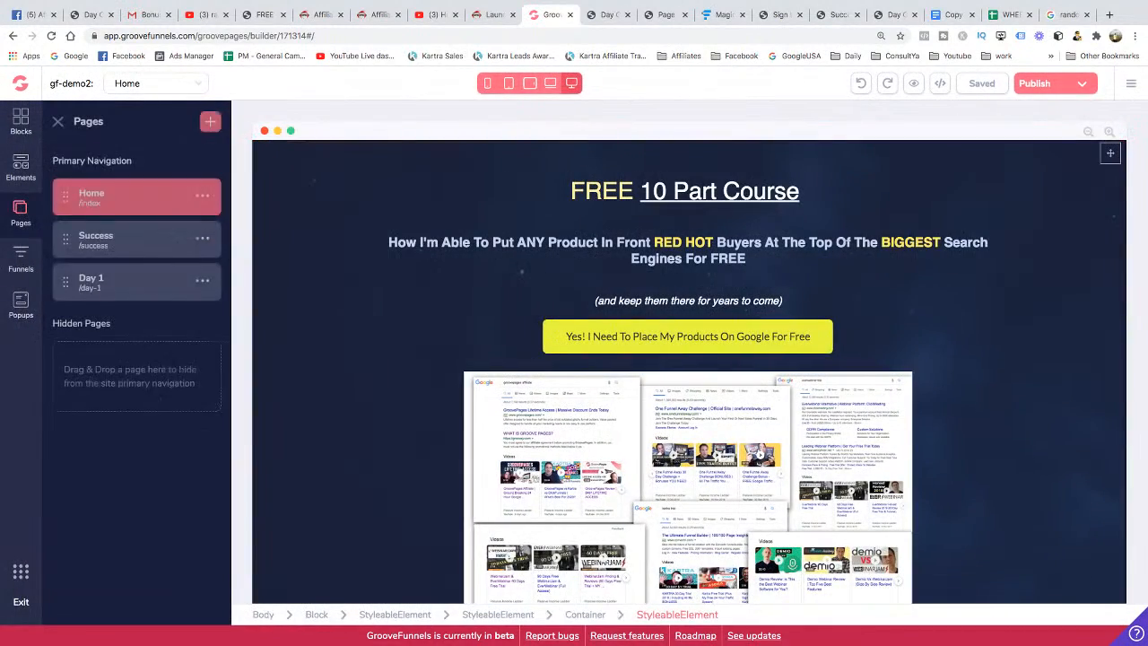
Switch to the Day 1 page of the gf-demo2 site
left_click(92, 282)
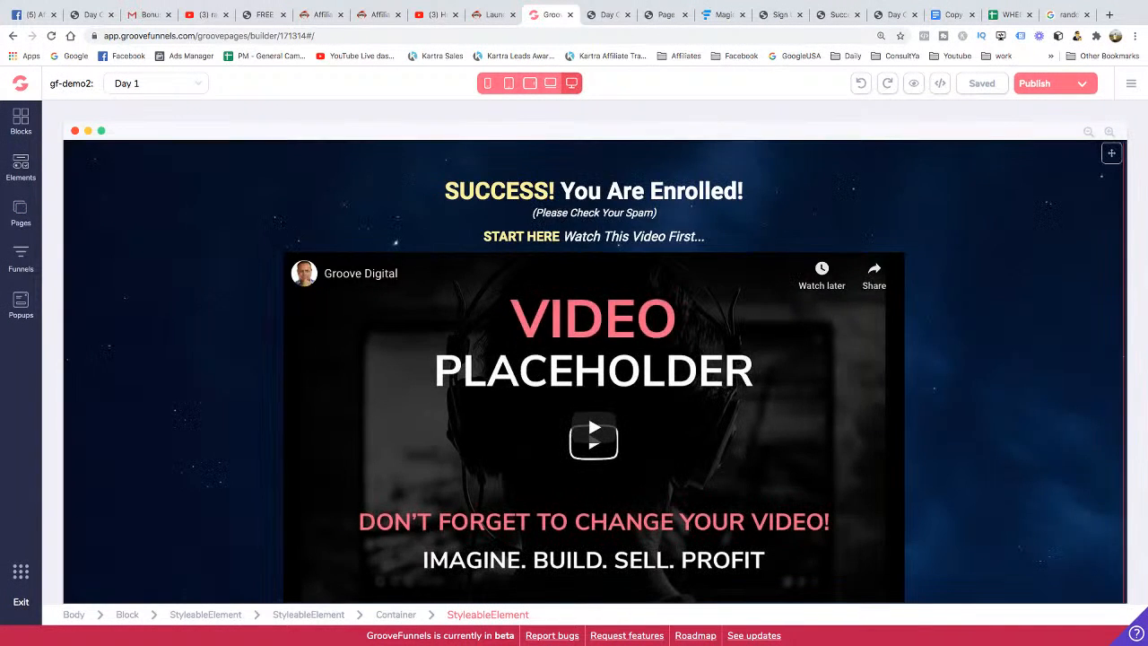
Replace the Day 1 page's entire source code with the copied page code and save it
left_click(940, 84)
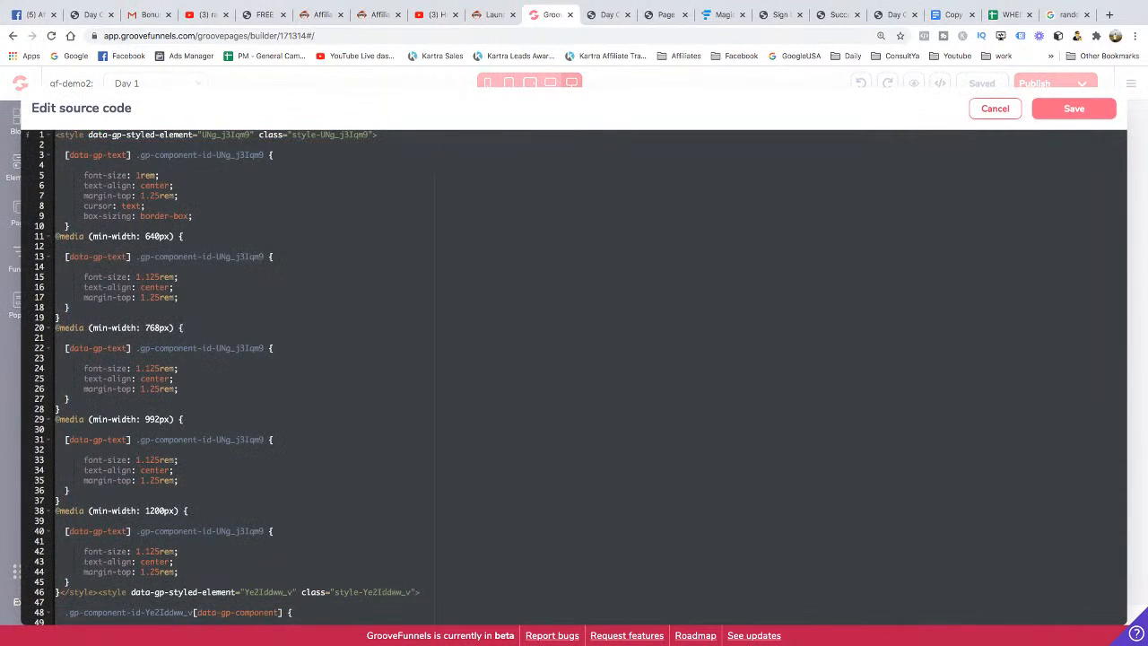
scroll(574, 377, "down", 20)
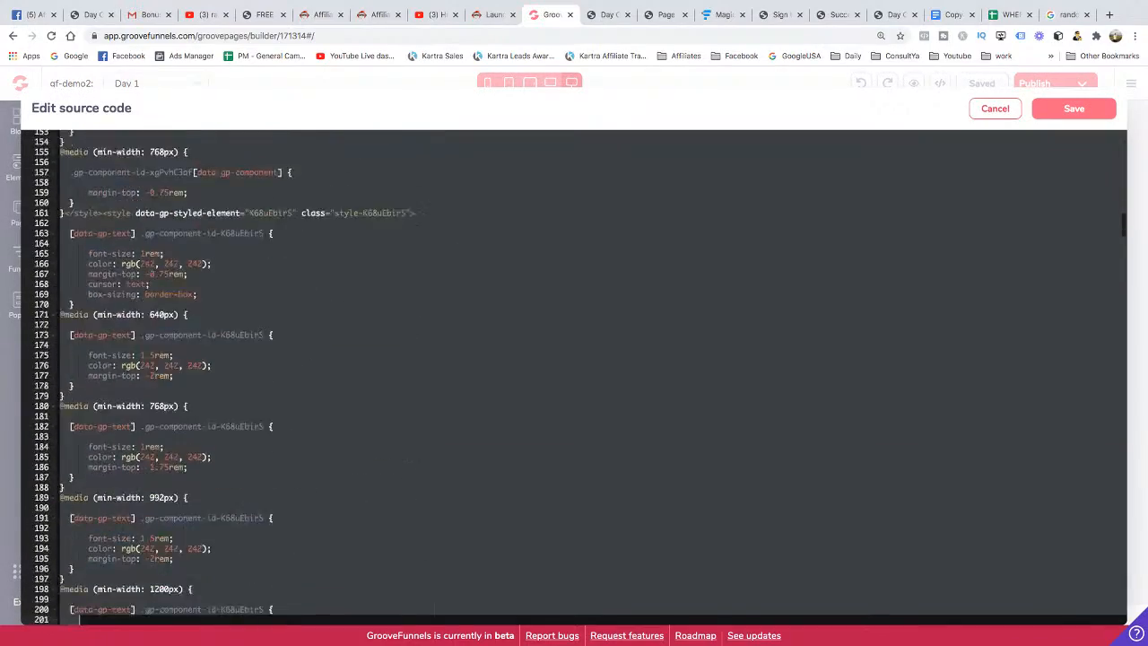
scroll(574, 376, "down", 20)
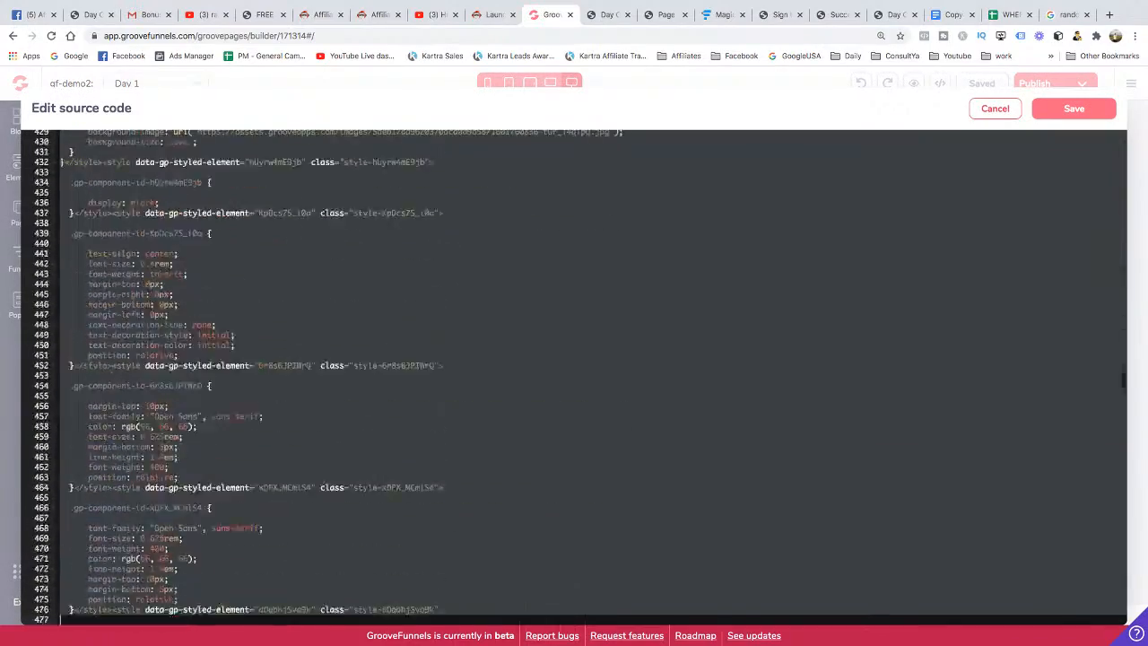
scroll(574, 377, "down", 20)
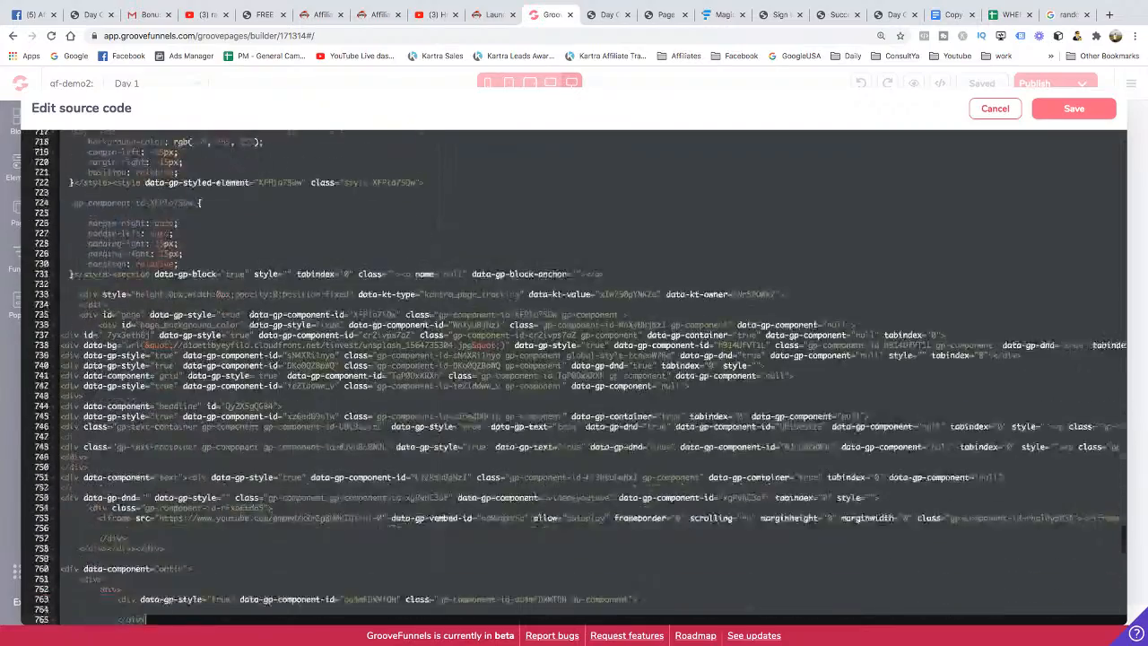
scroll(574, 377, "down", 20)
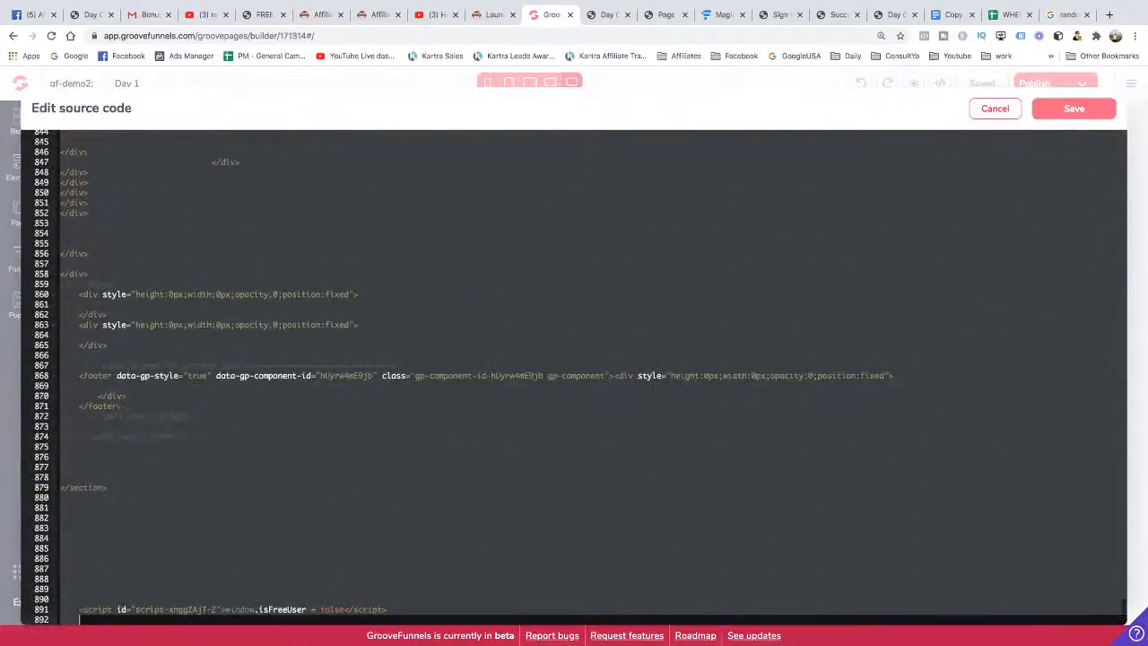
key("ctrl+a")
key("Delete")
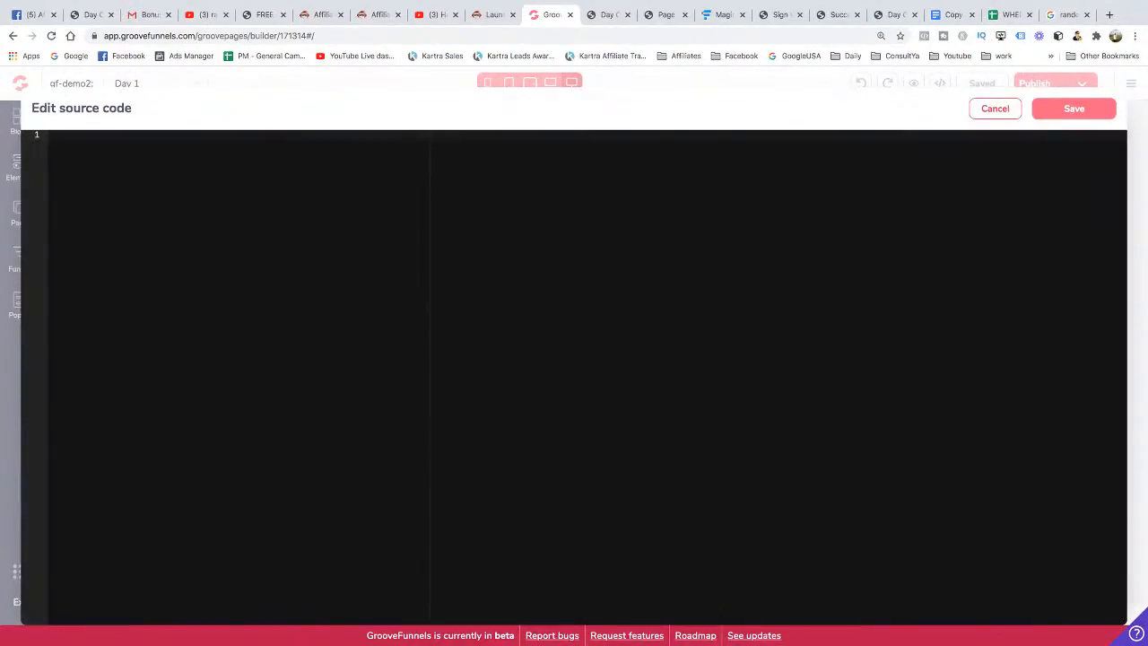
key("ctrl+v")
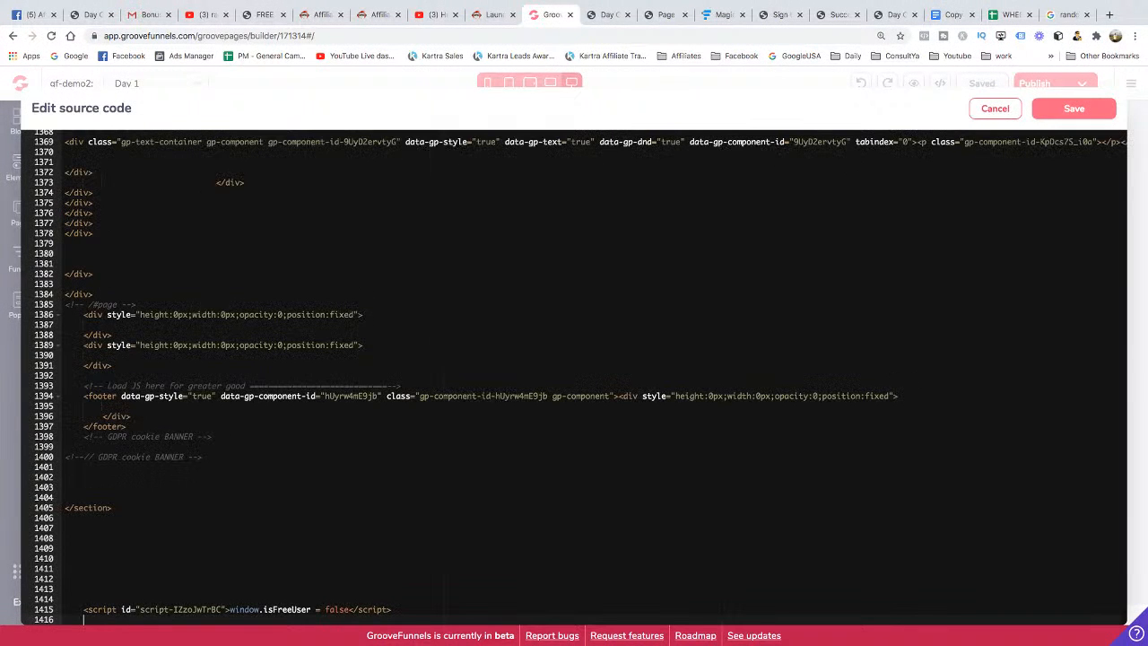
left_click(1074, 109)
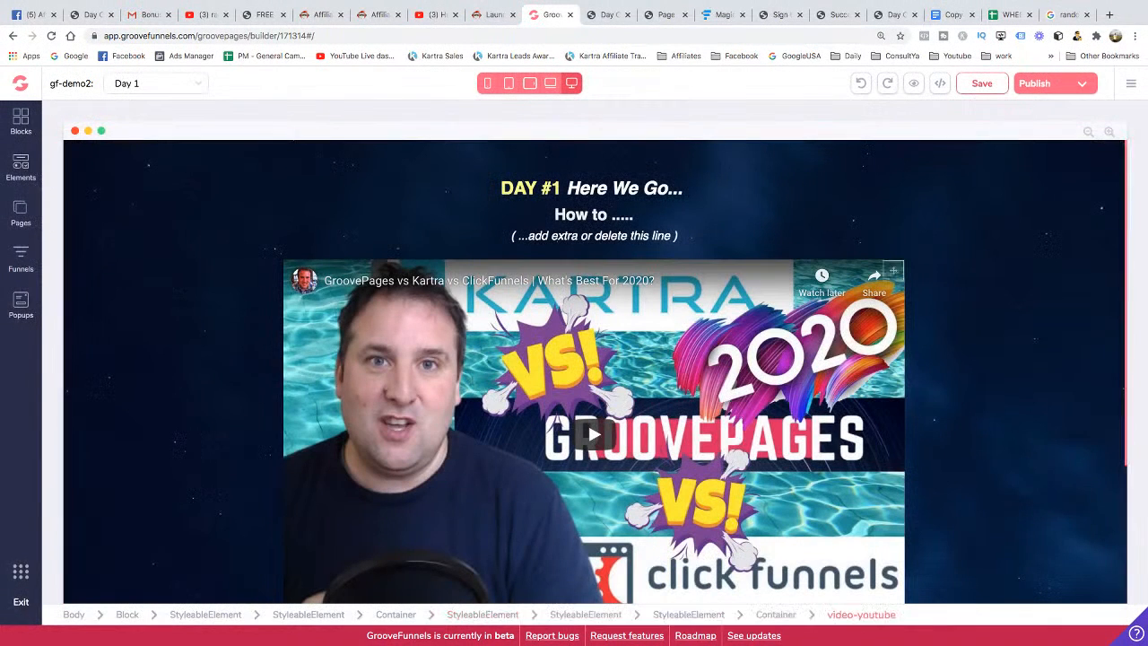
Publish the site with the new Day 1 content to the hosted pmdemo address
left_click(21, 212)
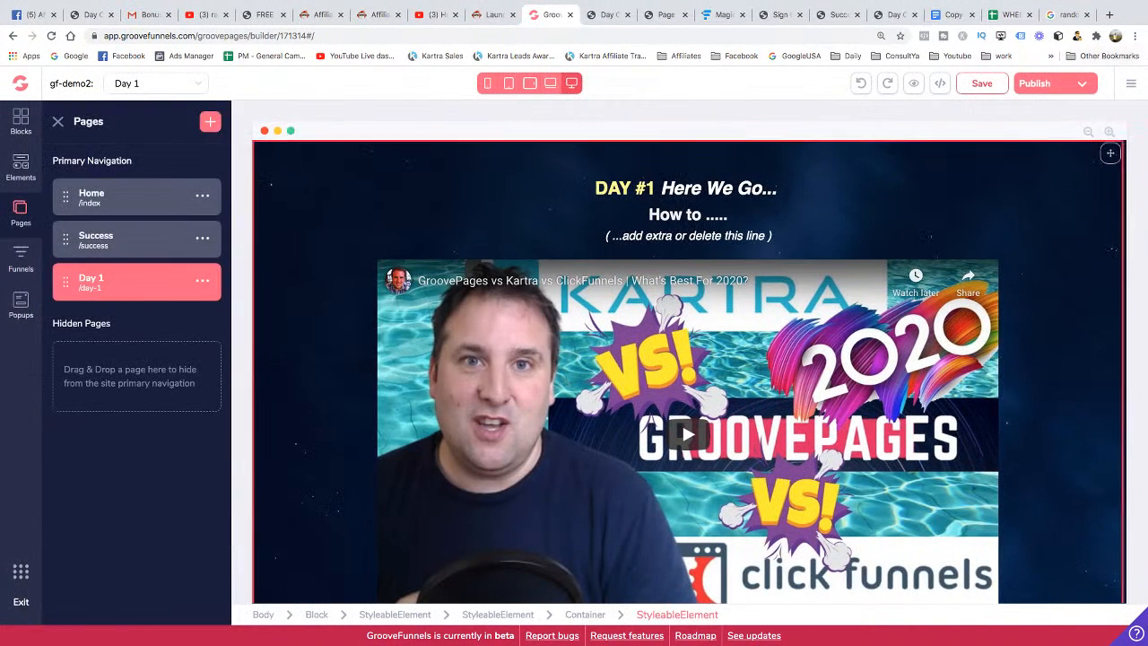
left_click(1040, 83)
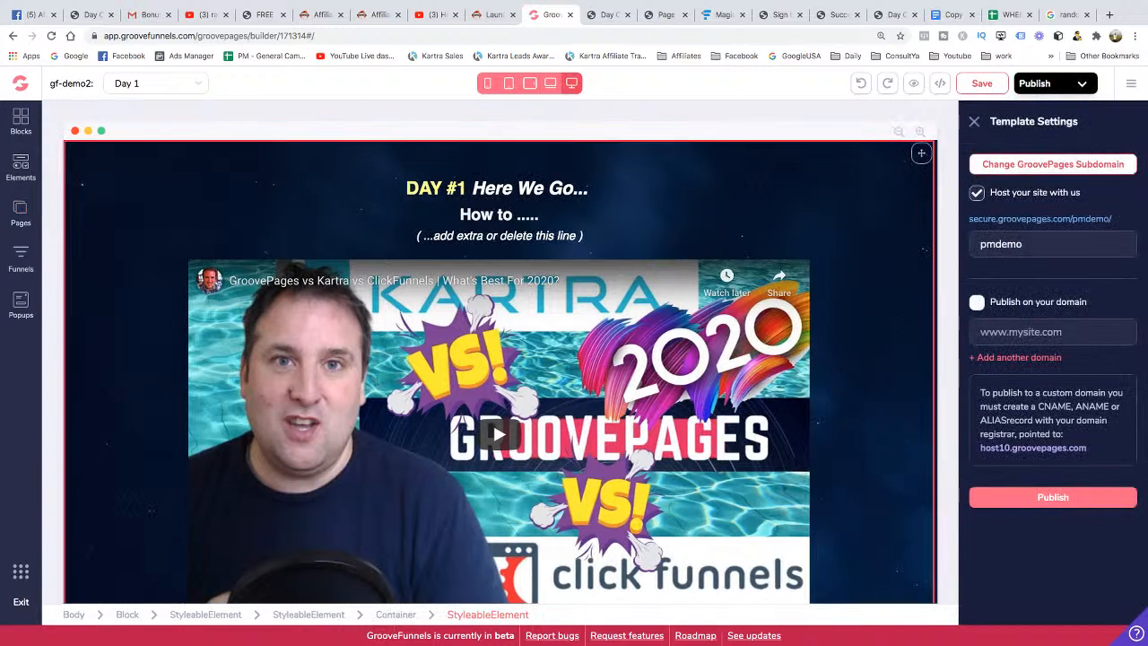
left_click(1053, 497)
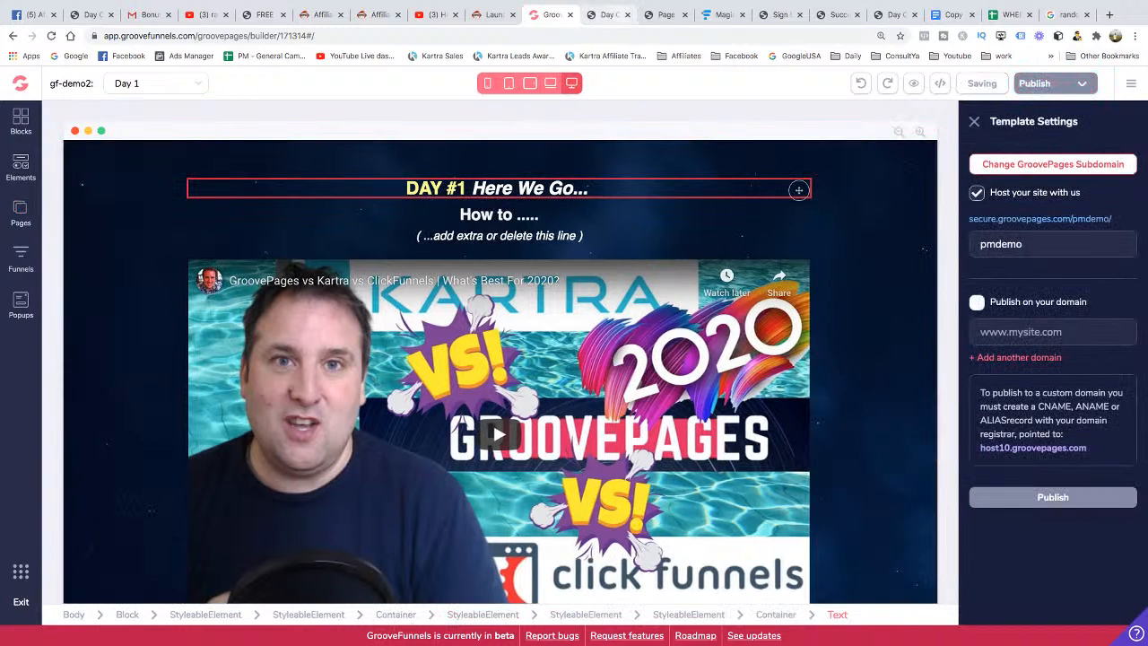
Reload the live pmdemo/day-1 page to check the published content, and return to the page builder
left_click(606, 15)
key("ctrl+l")
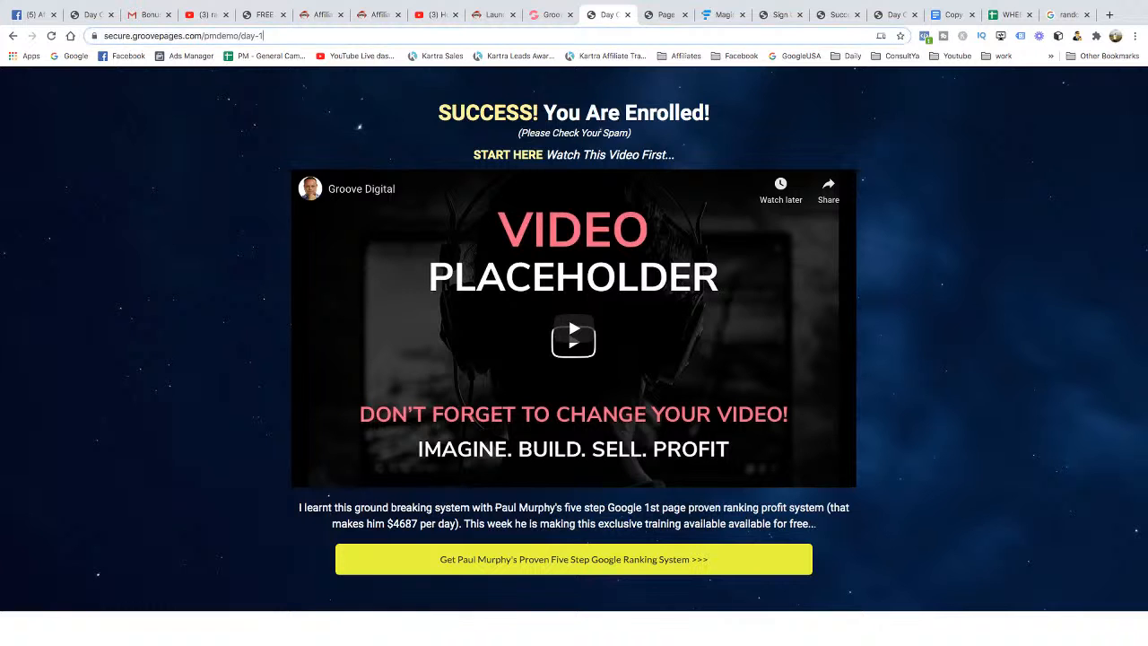
key("Return")
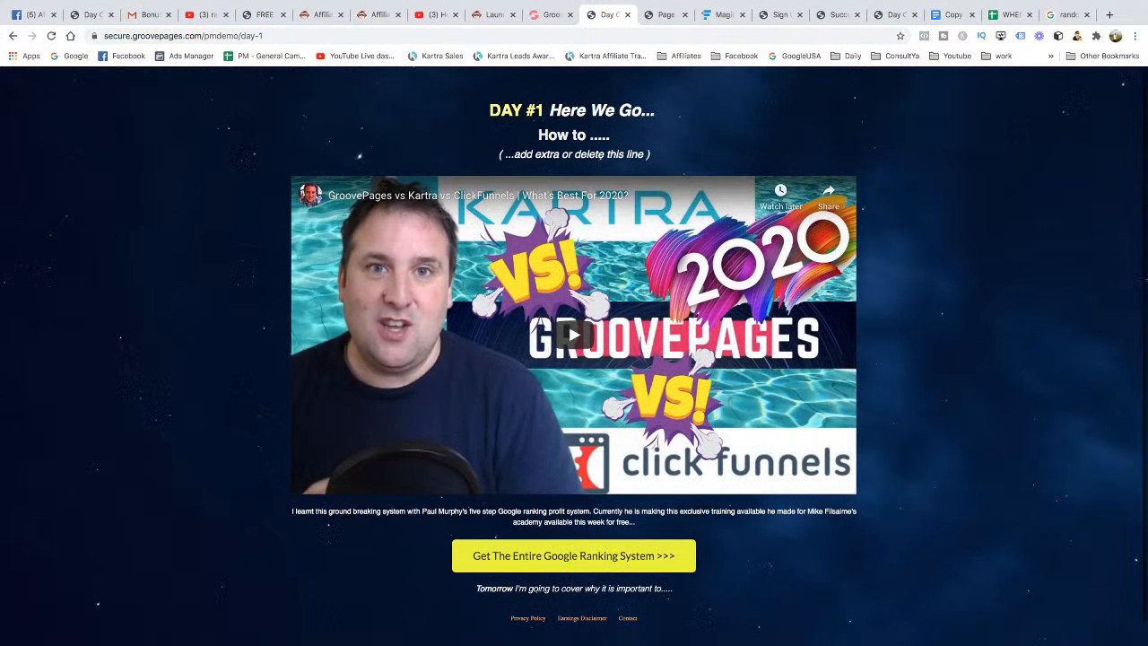
left_click(550, 15)
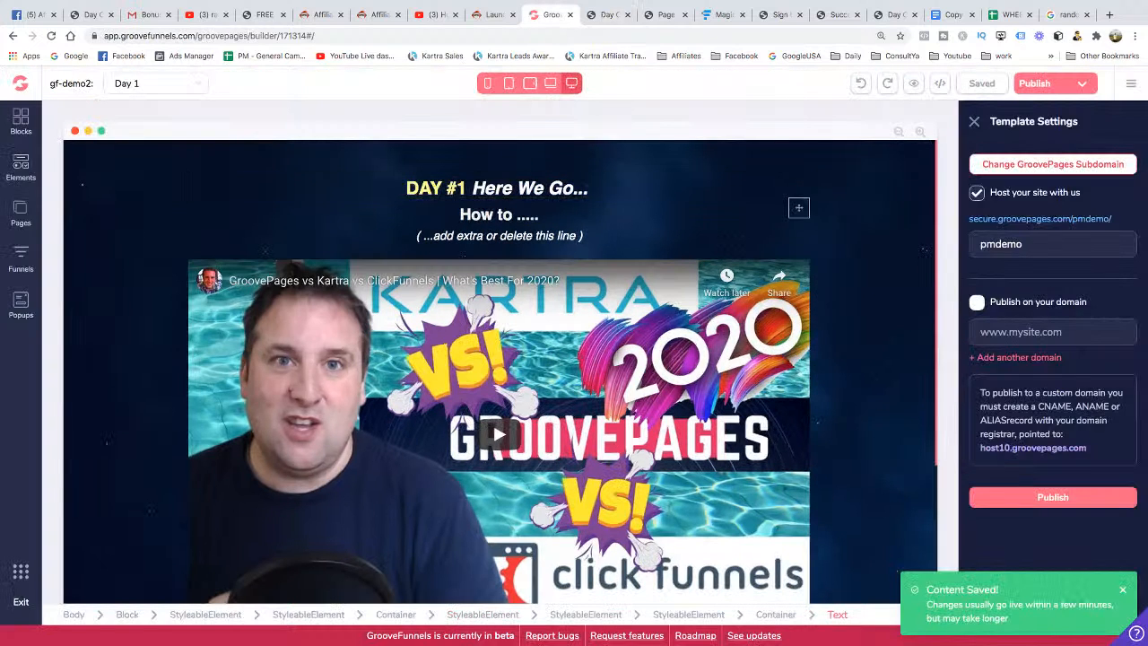
Set the text size of the "DAY #1 Here We Go..." heading to 2.25rem
left_click(549, 188)
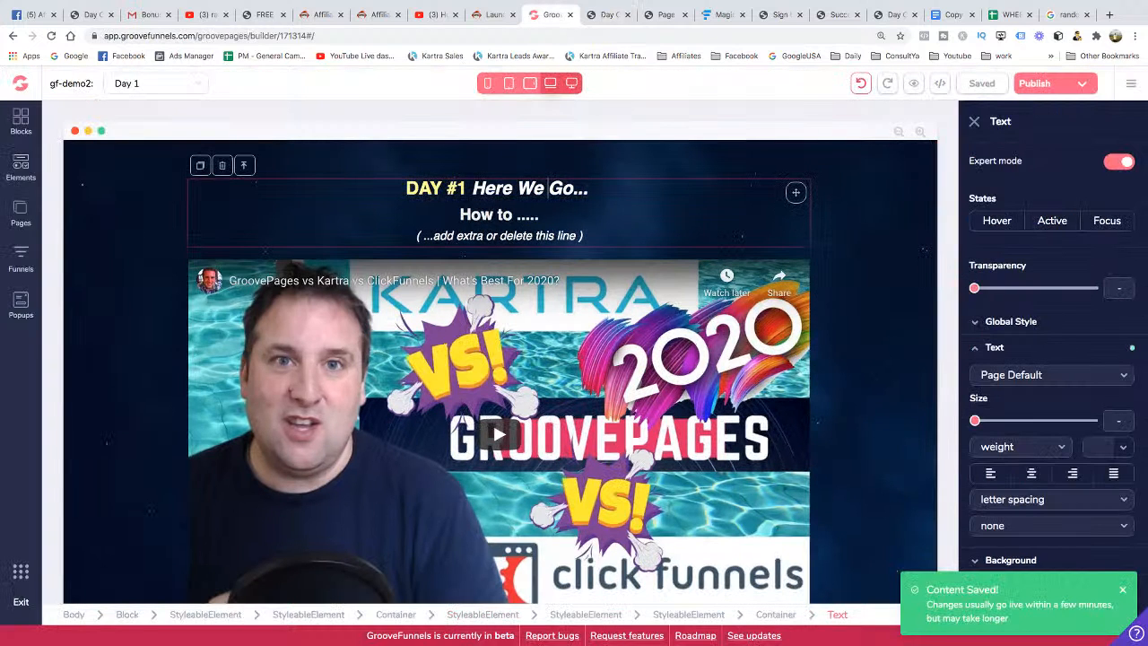
triple_click(549, 188)
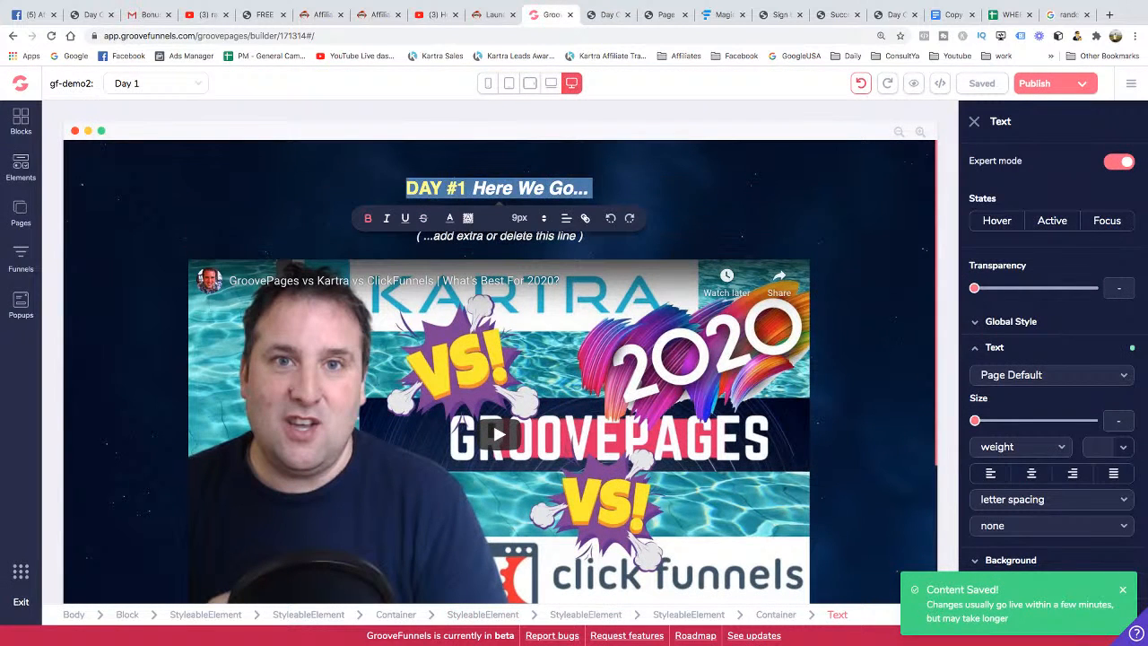
left_click_drag(975, 420, 1053, 420)
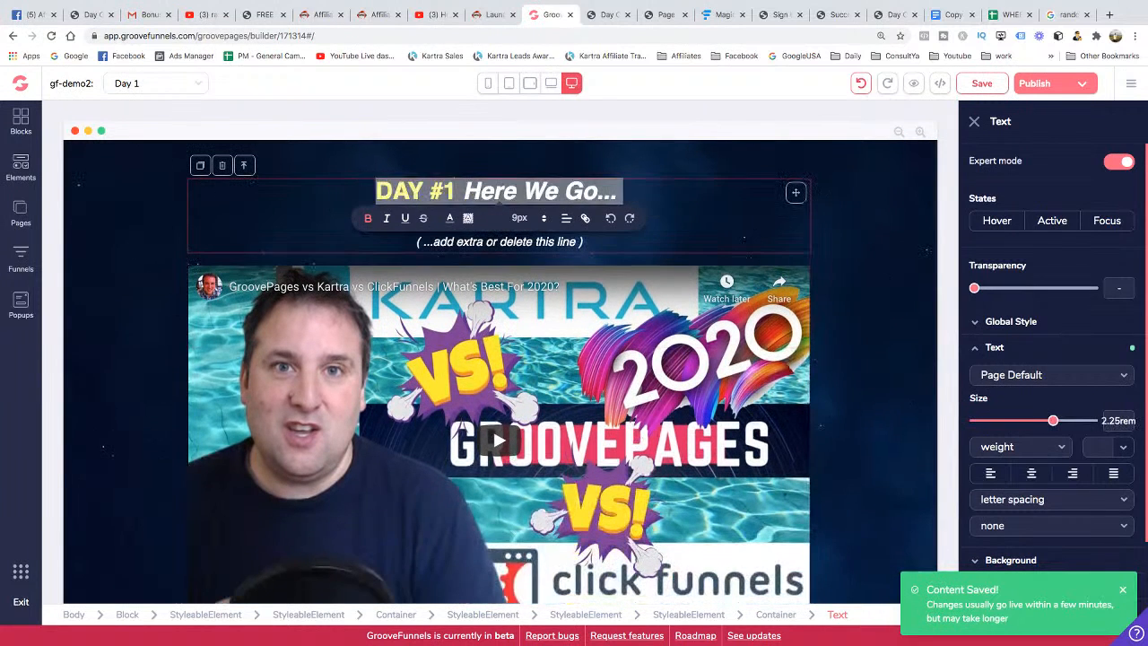
left_click(917, 473)
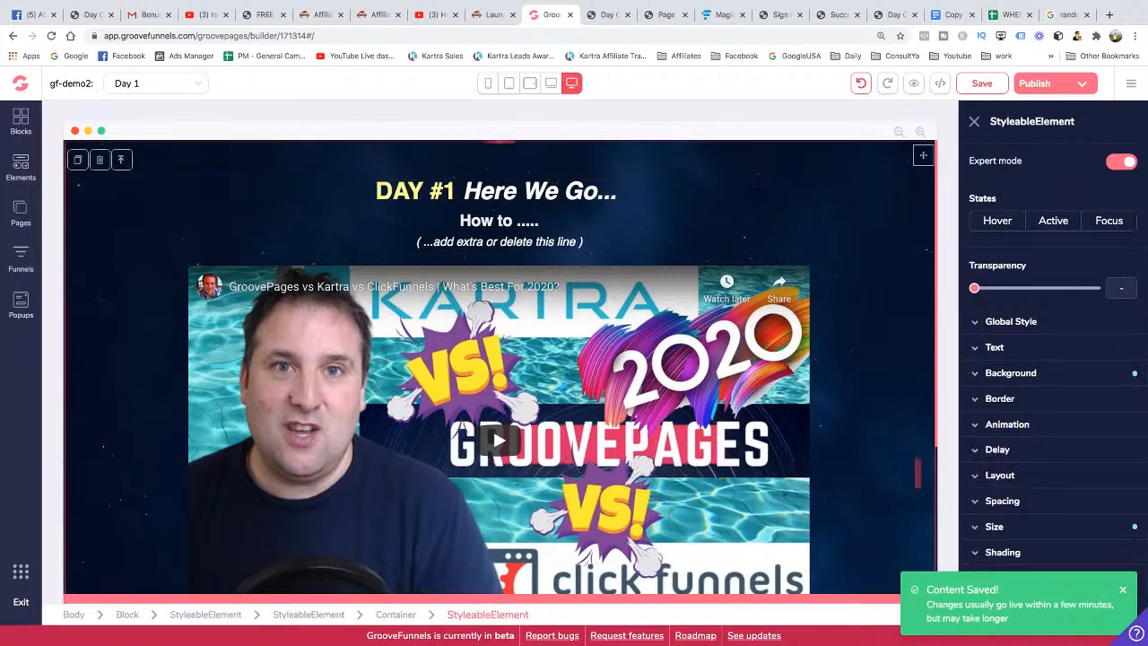
scroll(932, 448, "down", 1)
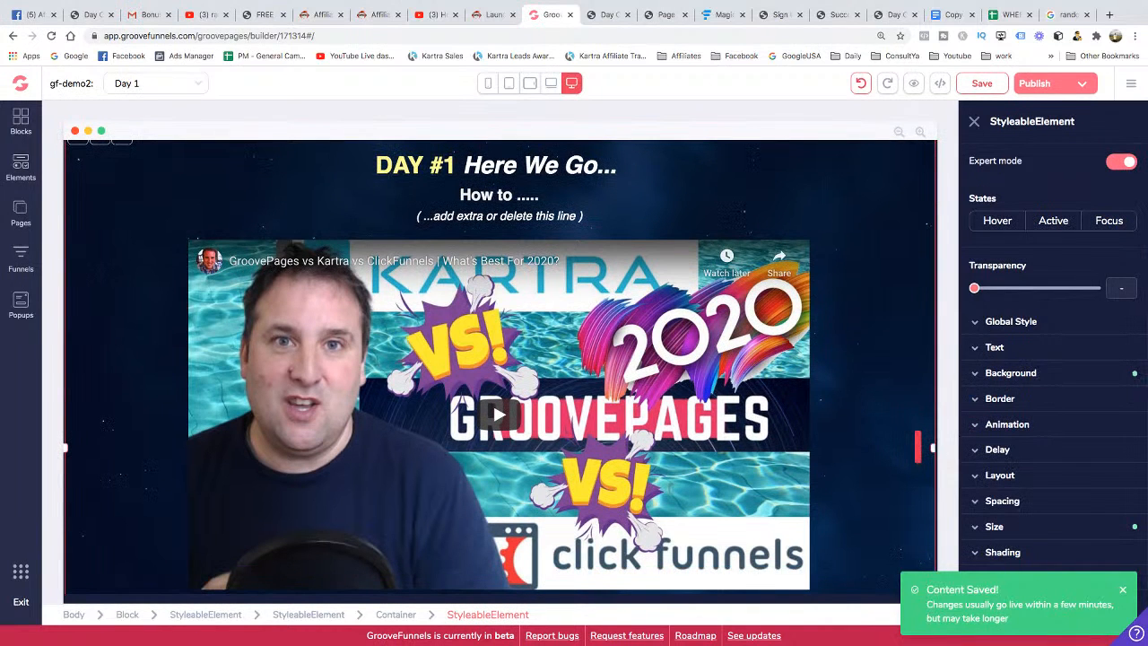
scroll(932, 448, "down", 5)
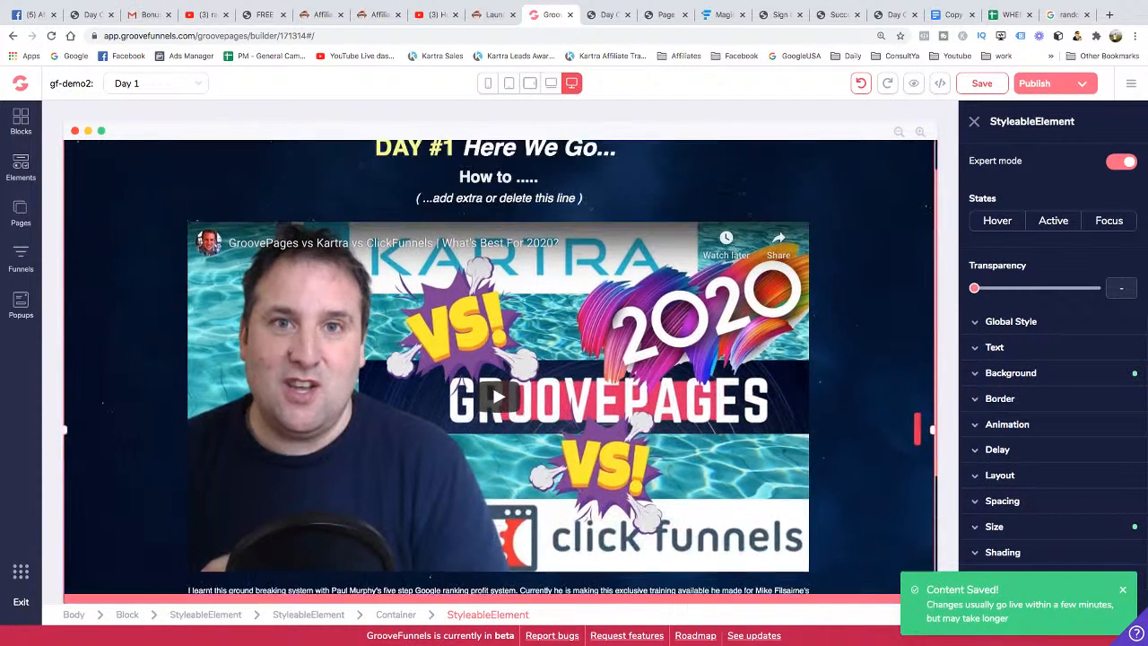
scroll(499, 368, "up", 6)
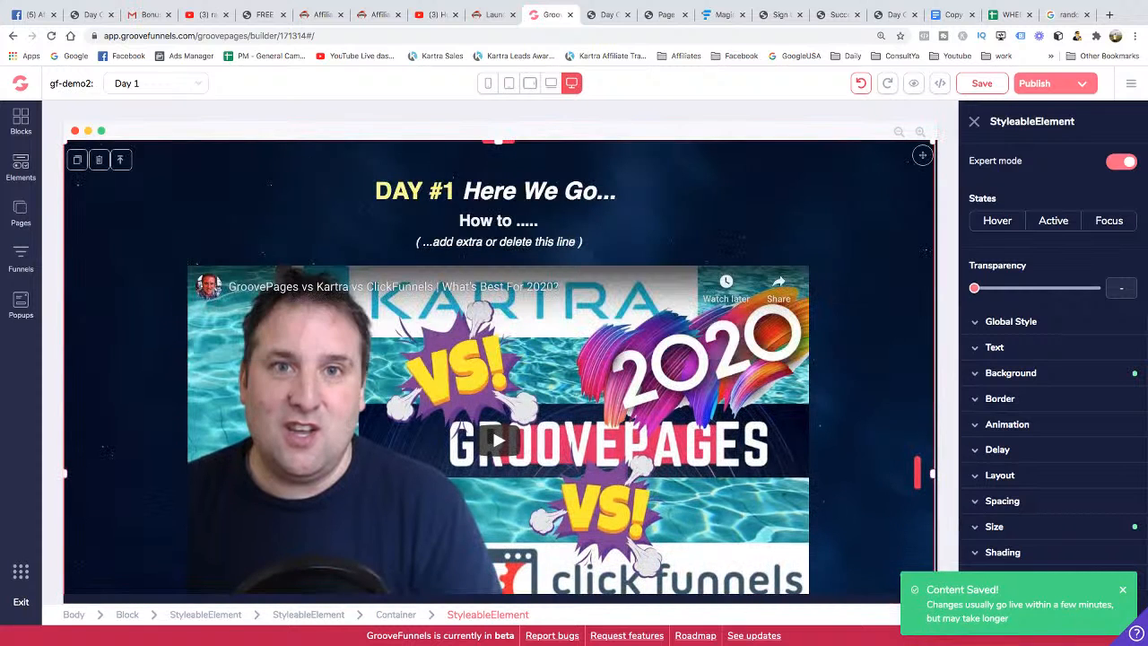
Republish the site with the resized Day 1 heading
left_click(21, 212)
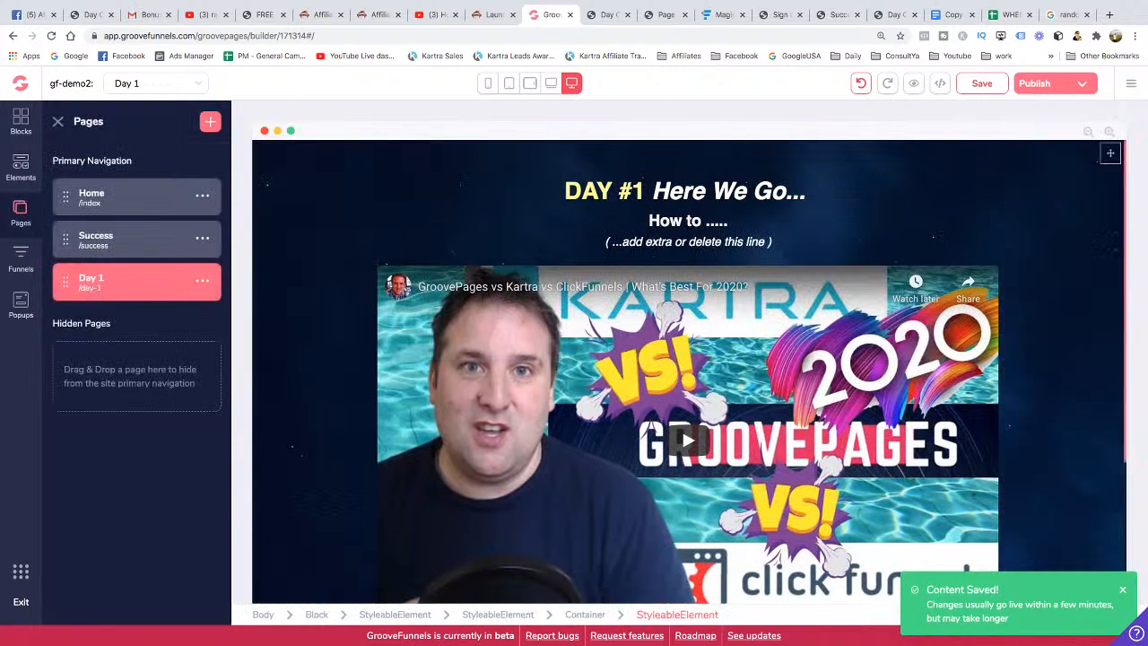
left_click(1036, 83)
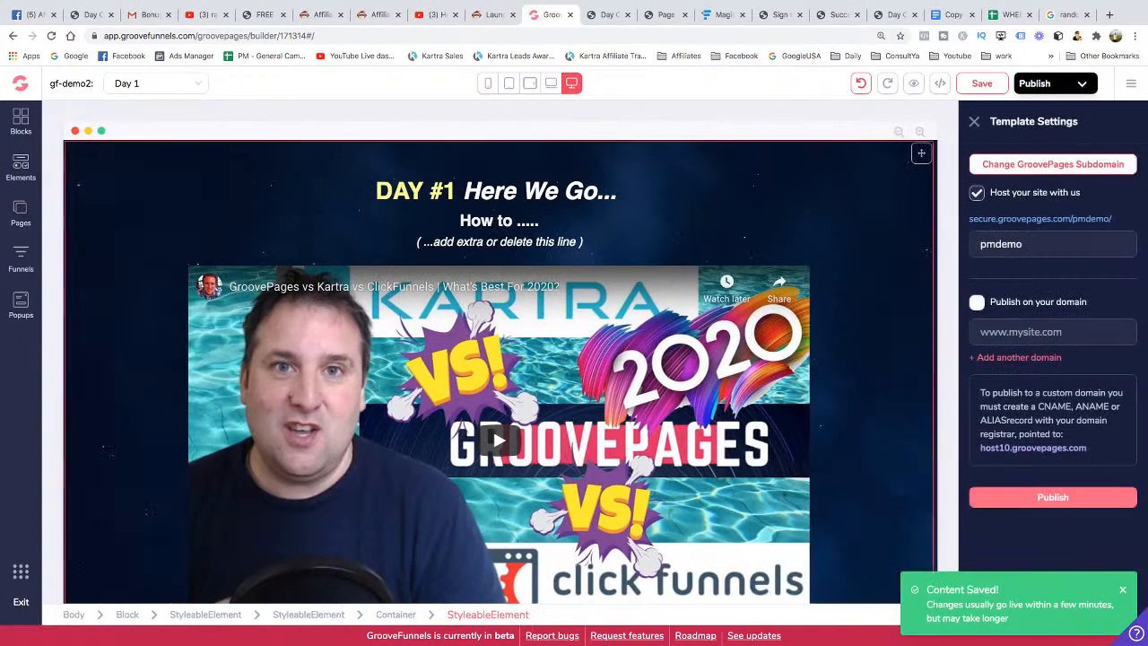
left_click(1053, 497)
In GrooveMail, create a new email sequence with the name and description "GF Demo" and leave its builder without adding triggers
left_click(20, 212)
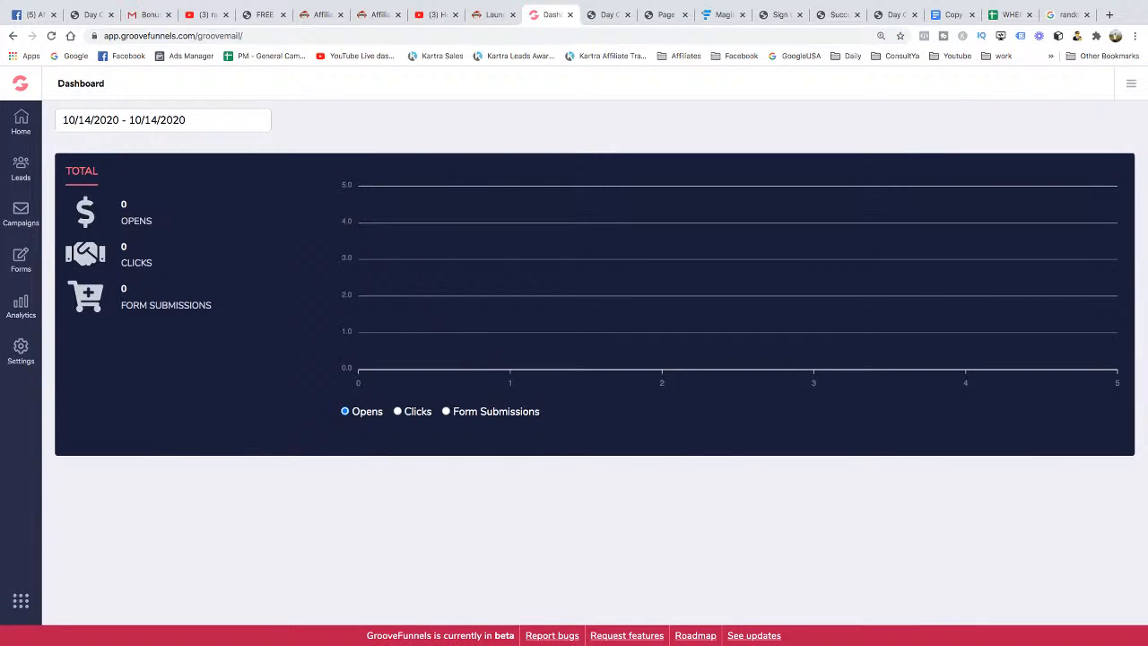
left_click(21, 213)
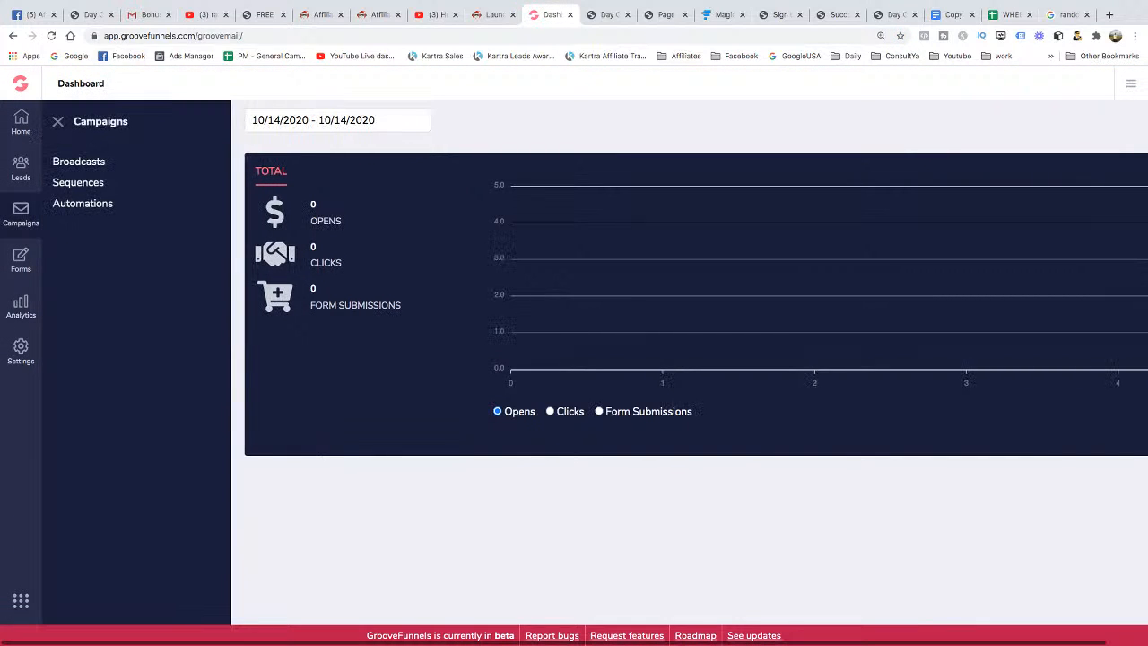
left_click(78, 183)
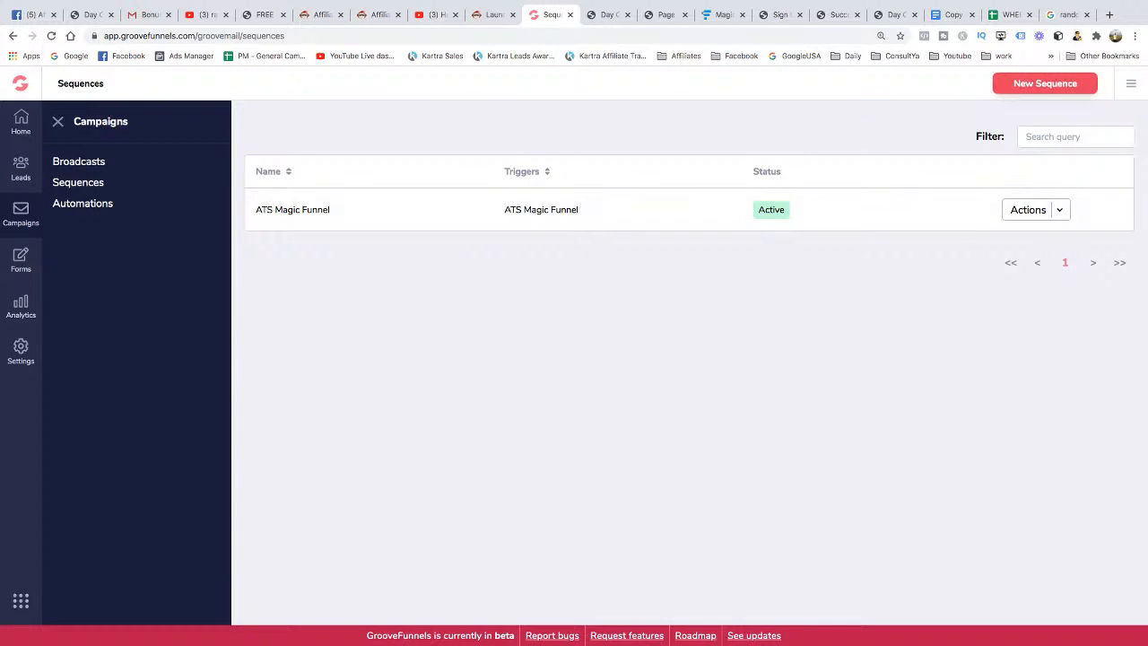
left_click(1045, 84)
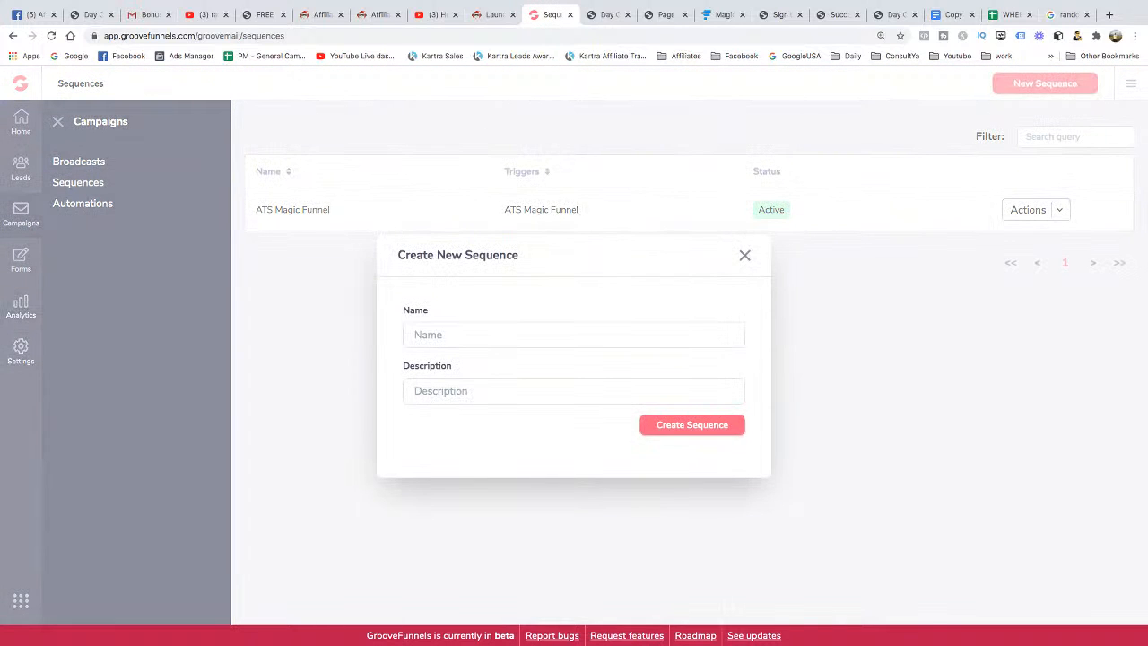
type("GF Demo")
key("Tab")
type("GF Demo")
left_click(692, 425)
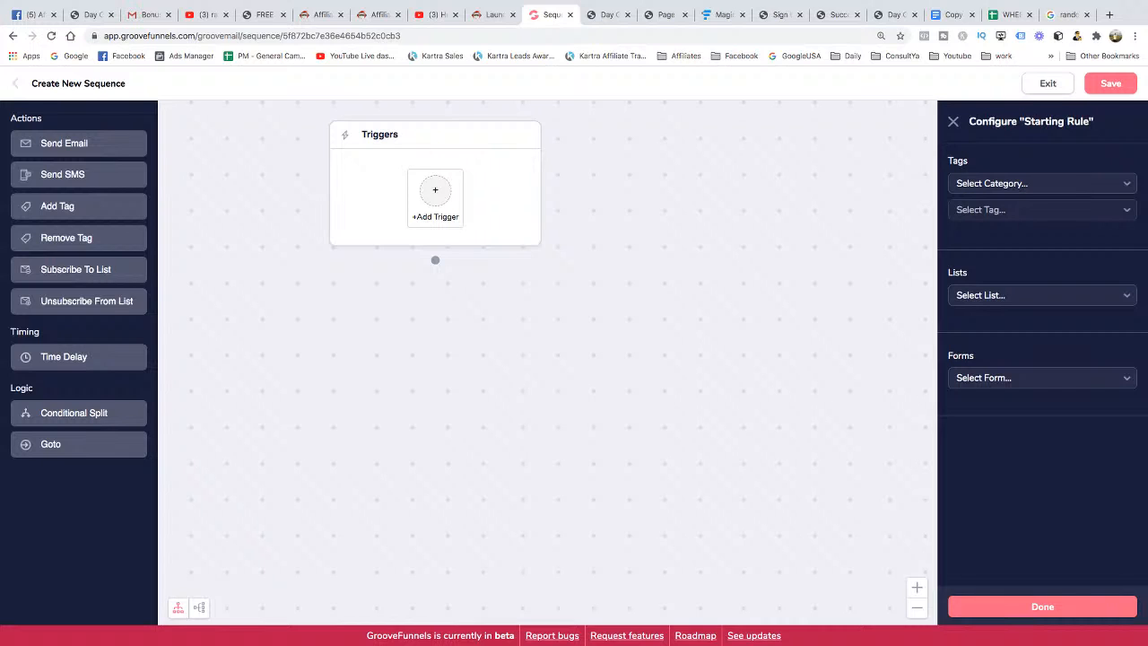
left_click(1047, 83)
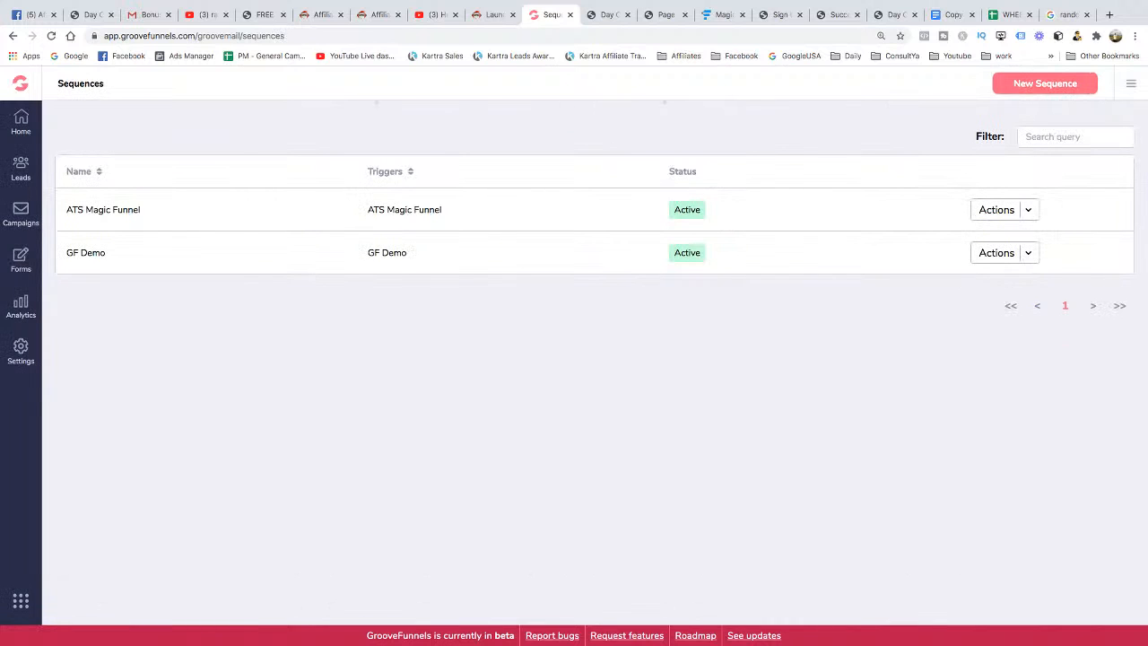
left_click(20, 351)
left_click(72, 161)
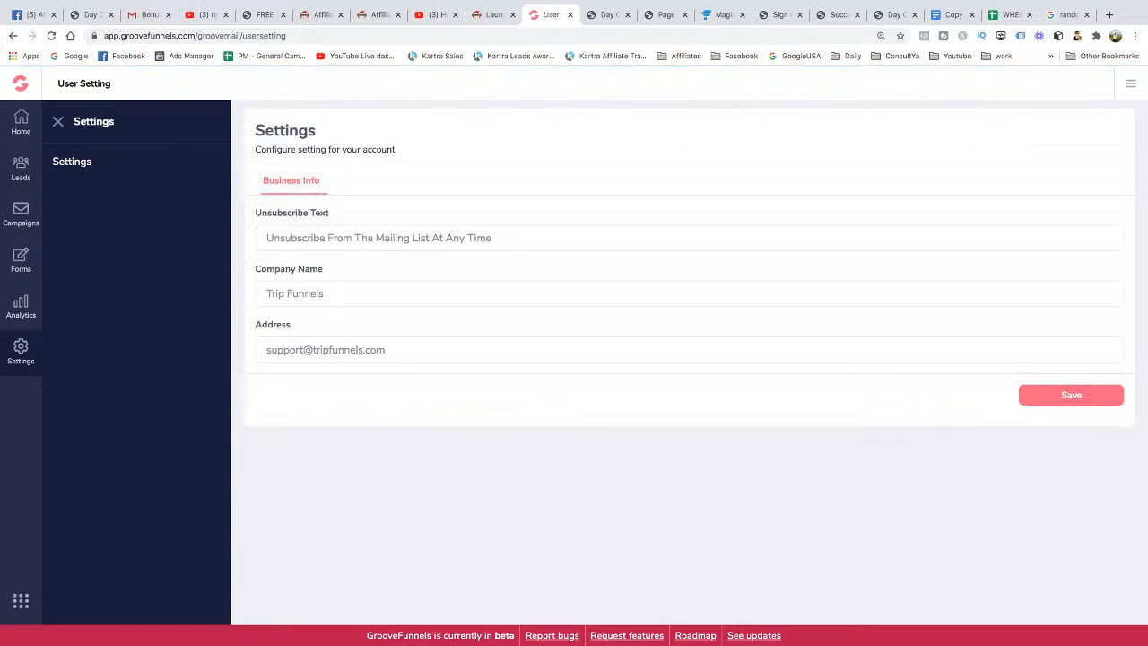
left_click(21, 122)
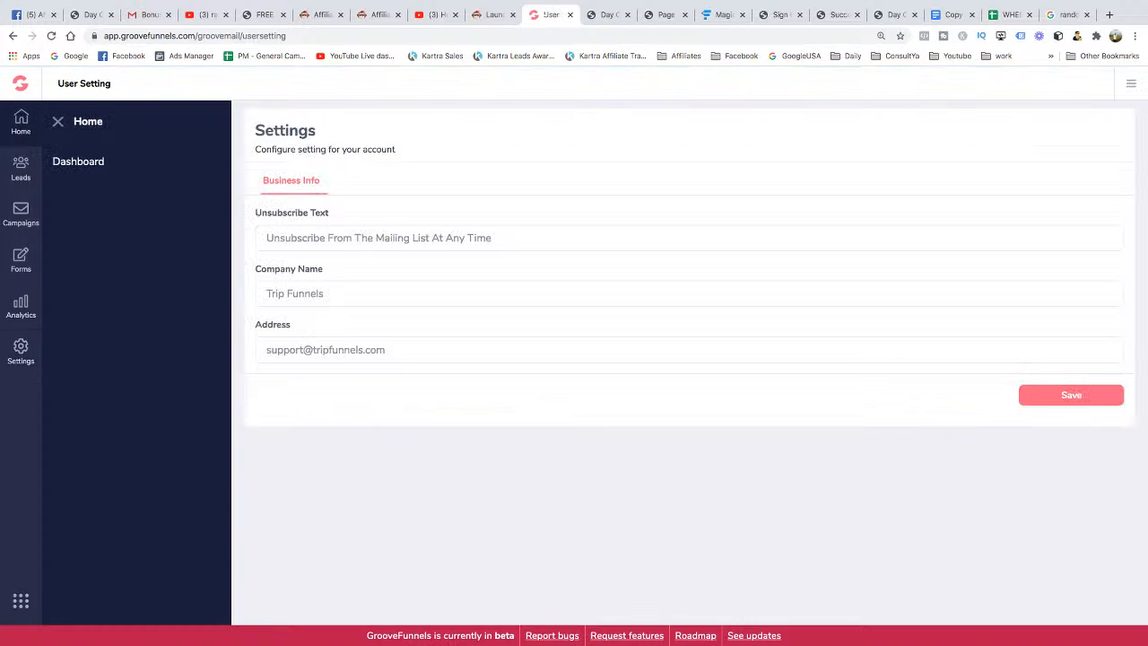
left_click(21, 214)
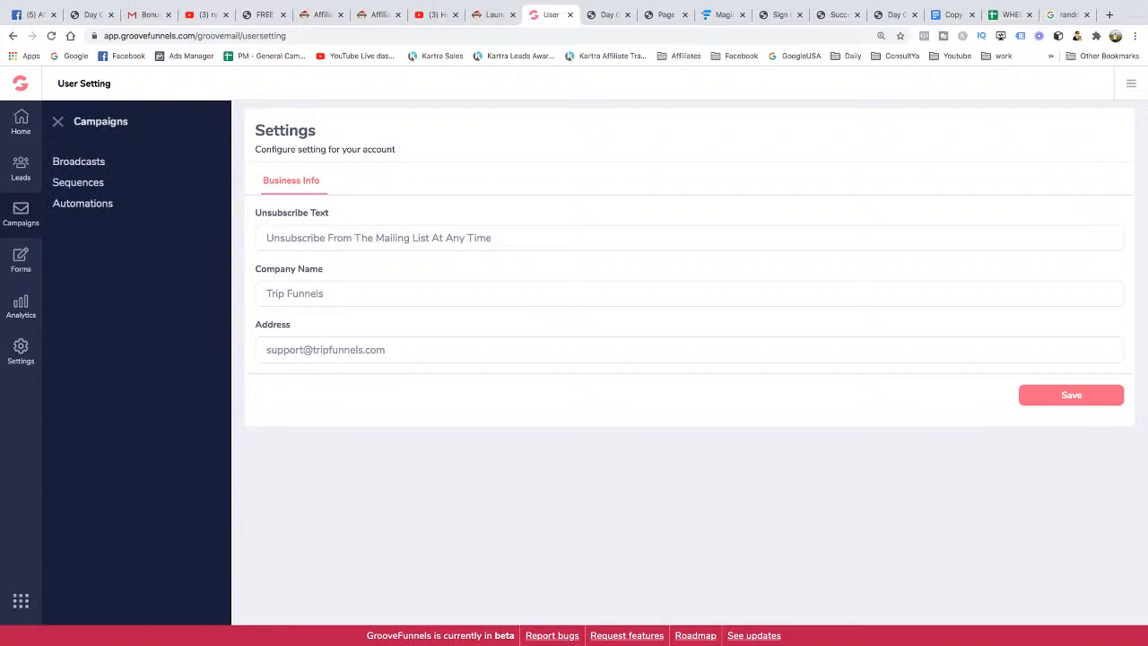
Create a new GrooveMail mailing list named "GF Demo" with the description "Gf Demo"
left_click(20, 167)
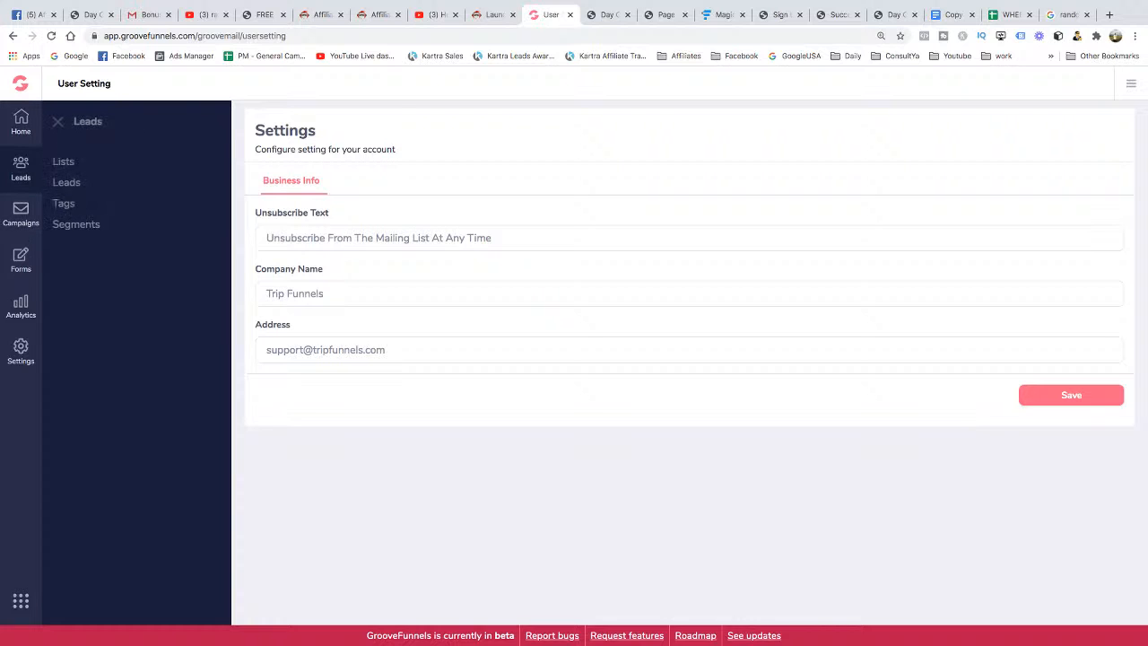
left_click(63, 161)
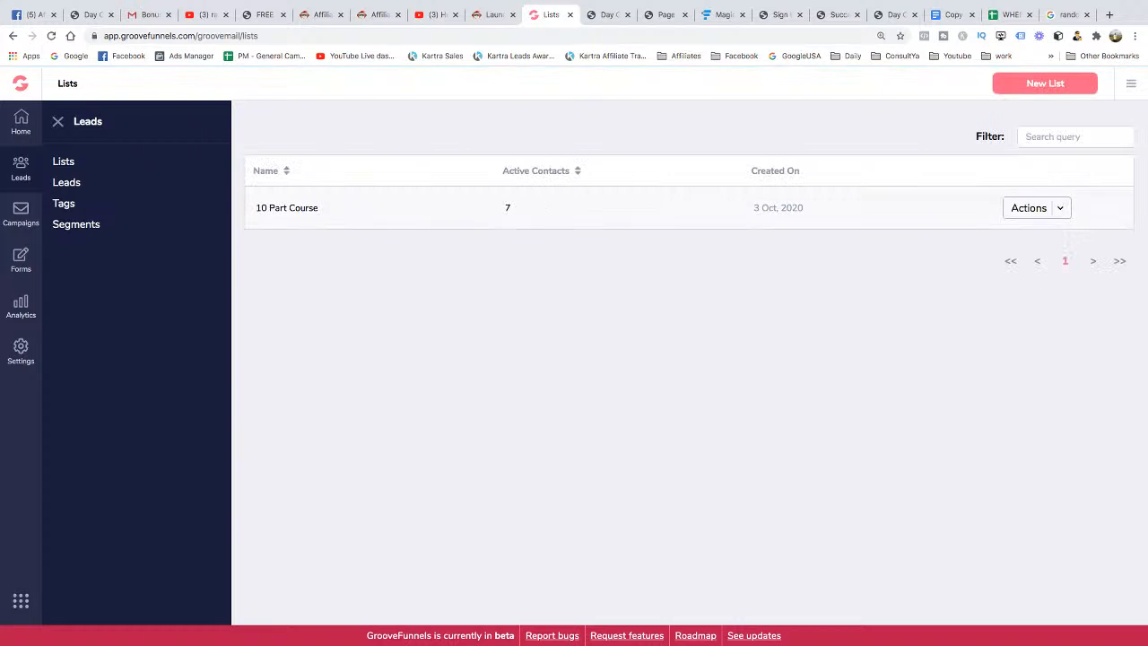
left_click(1045, 83)
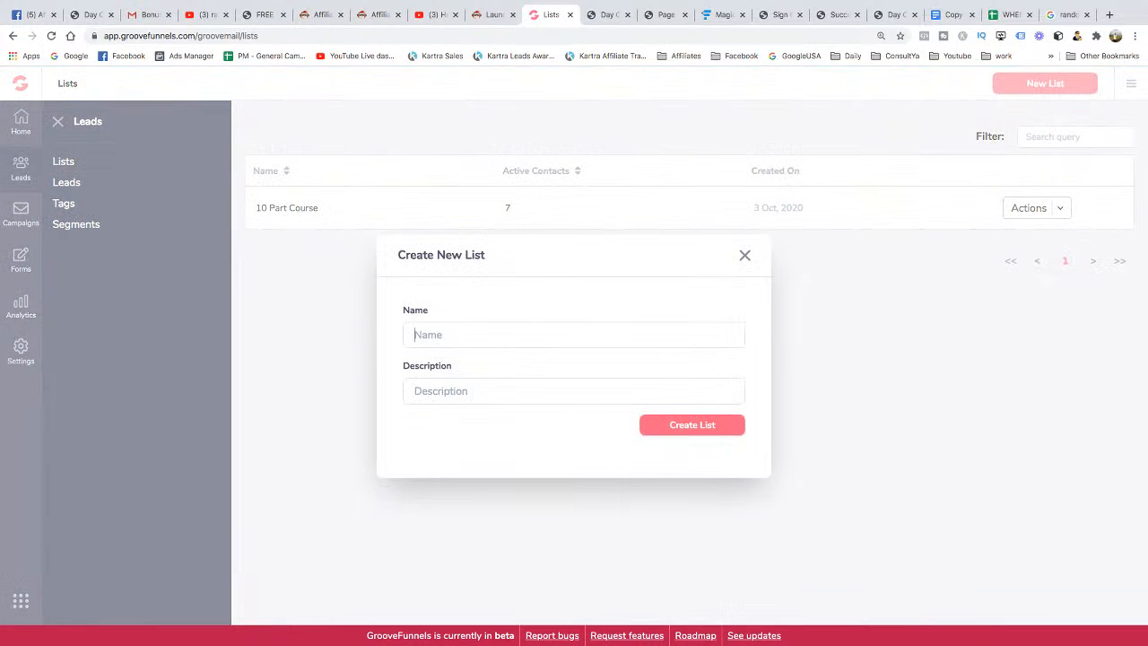
type("GF Demo")
key("Tab")
type("Gf Demo")
left_click(693, 425)
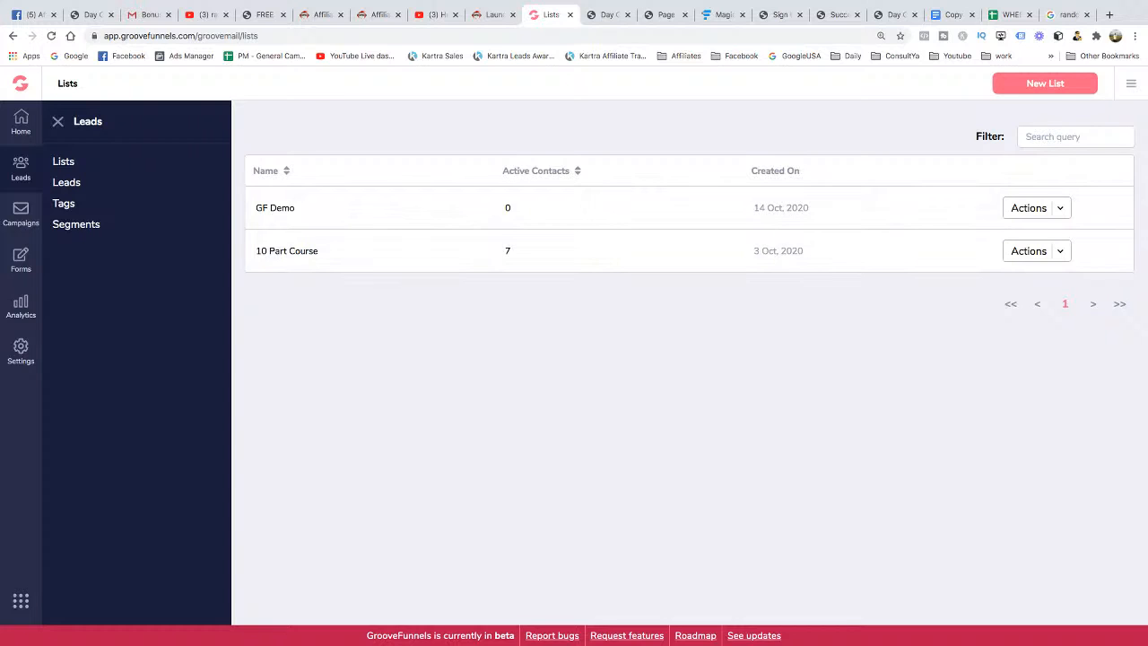
Try to create a "GF Demo" tag with a matching description in the ATS category, and look for it in the leads sections
left_click(64, 203)
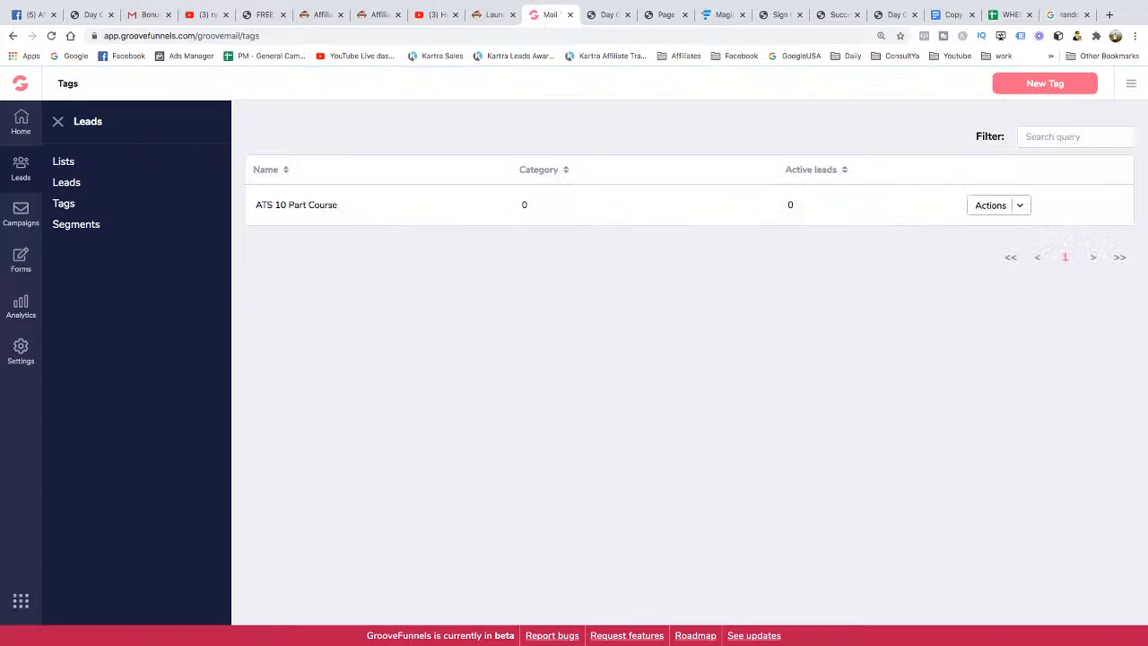
left_click(1045, 83)
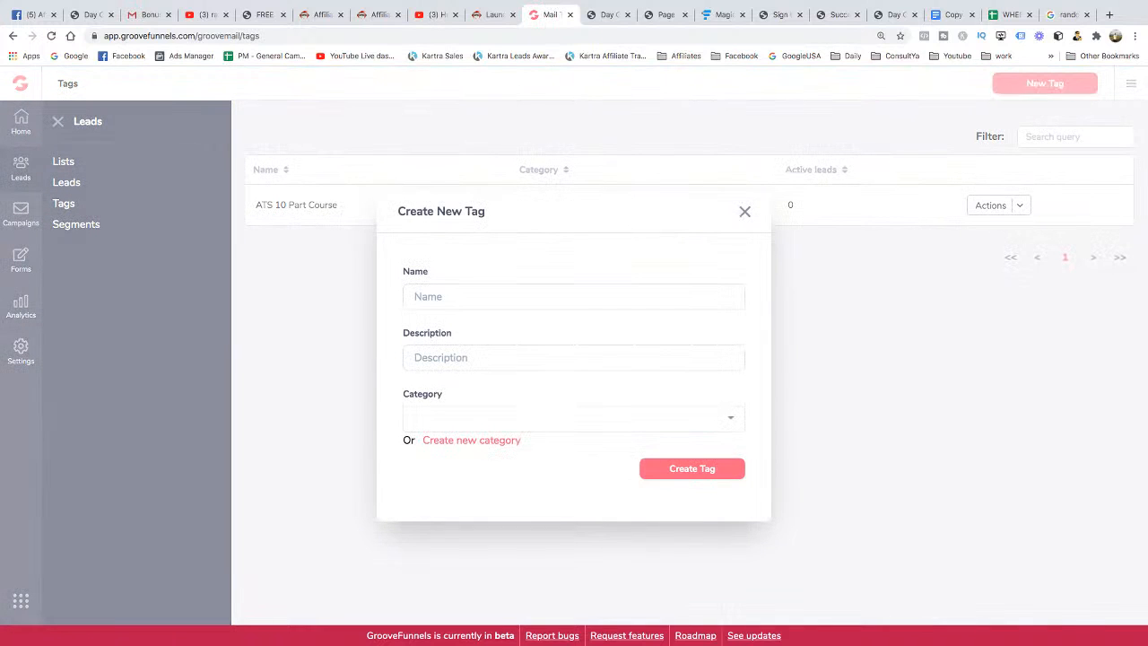
type("GF DemoGF Demo")
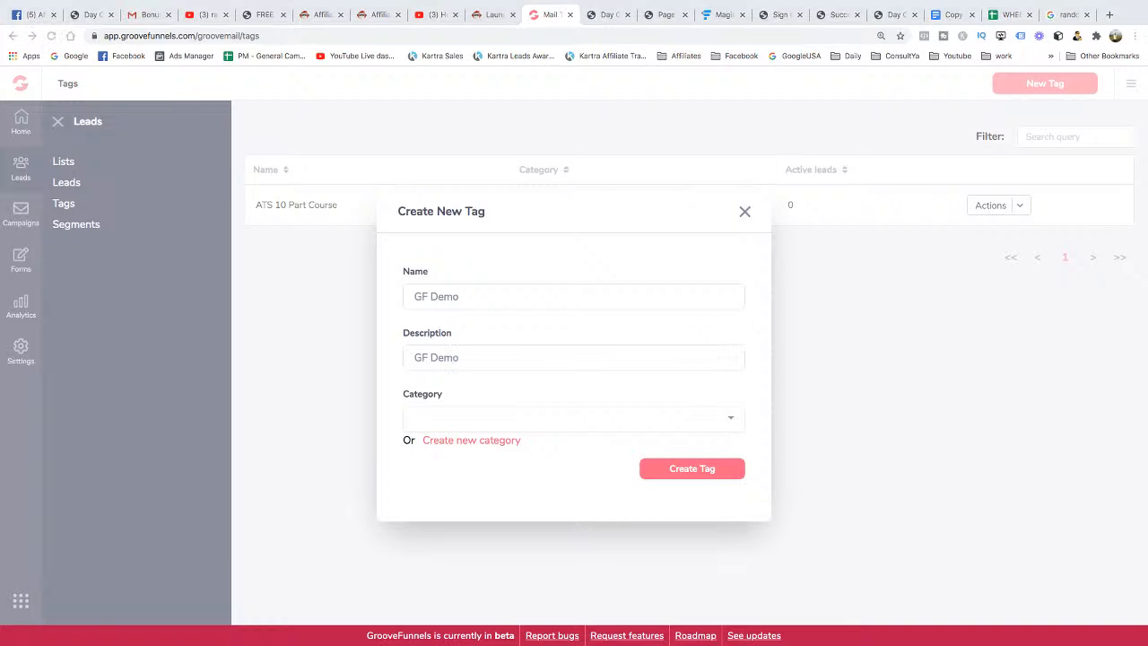
key("Tab")
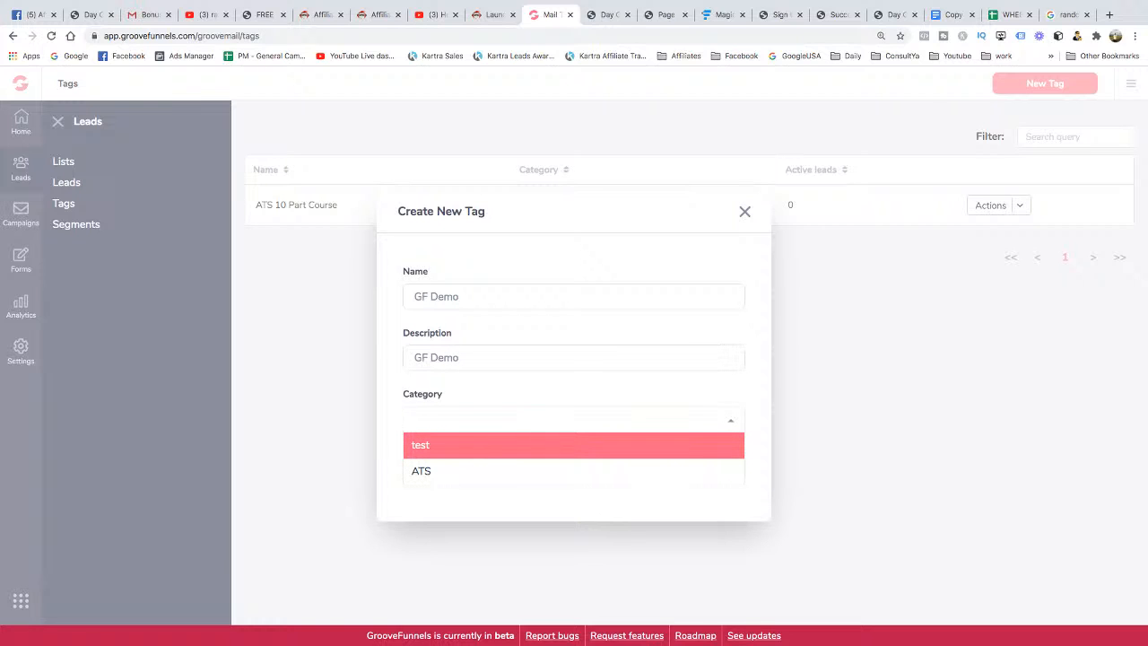
key("Down")
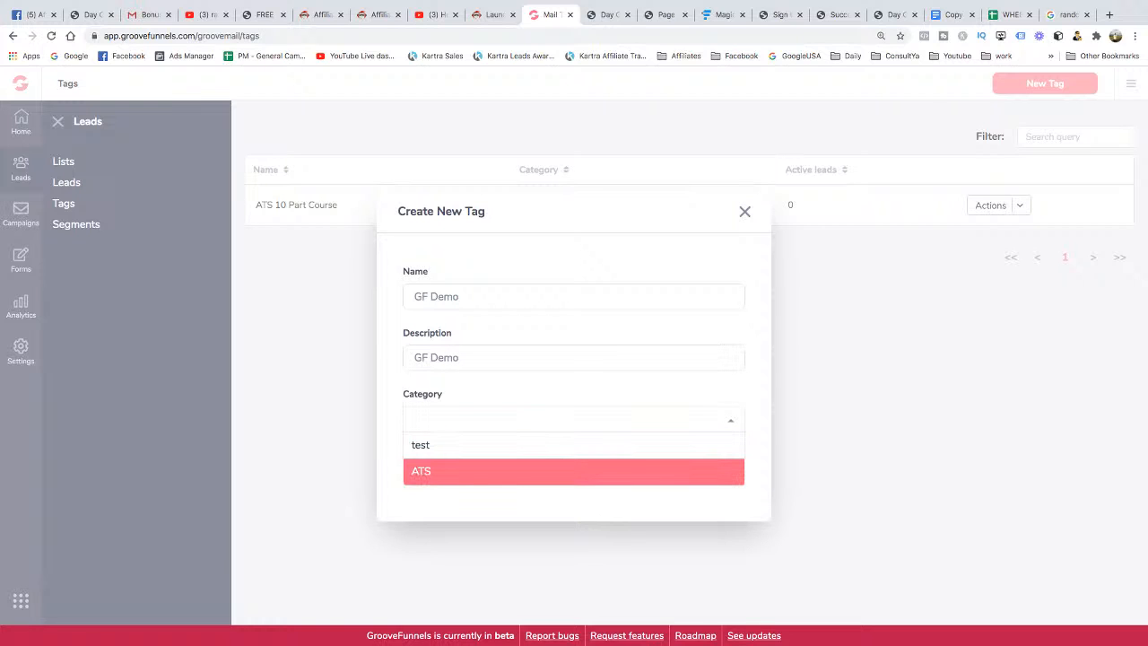
key("Return")
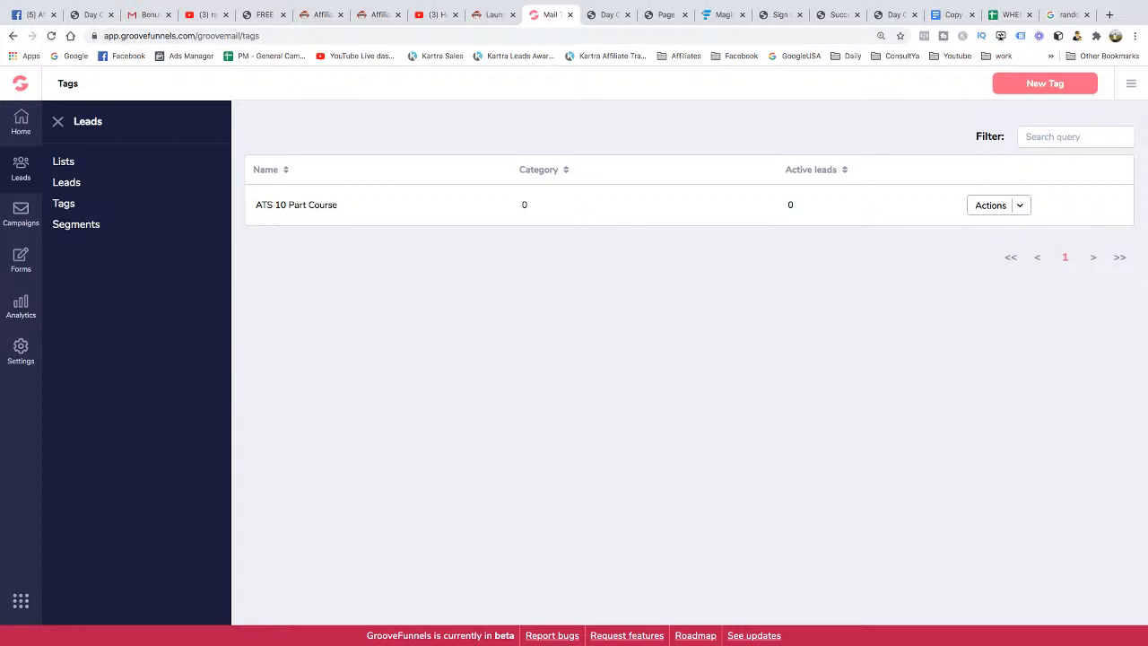
left_click(63, 161)
left_click(66, 183)
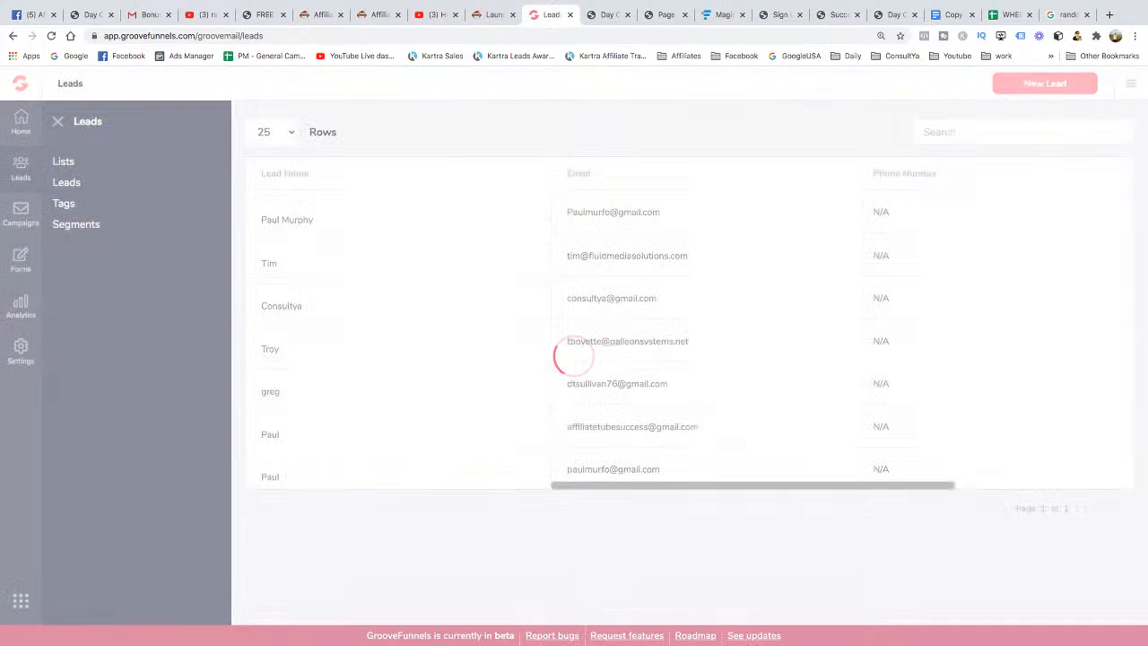
left_click(64, 203)
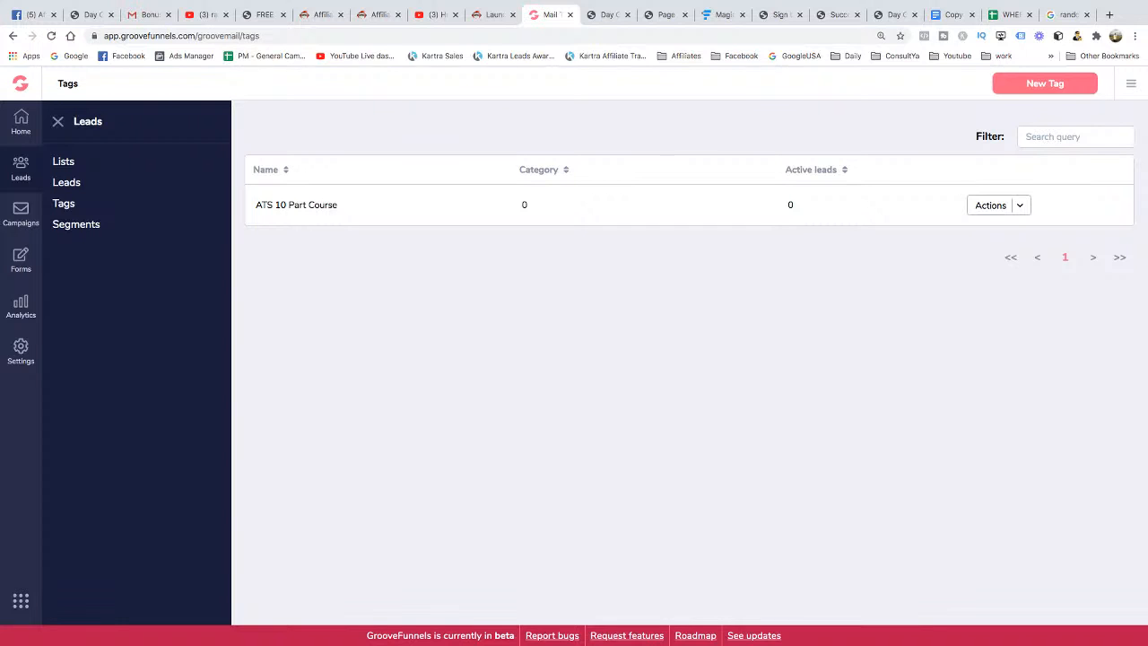
left_click(76, 225)
left_click(64, 203)
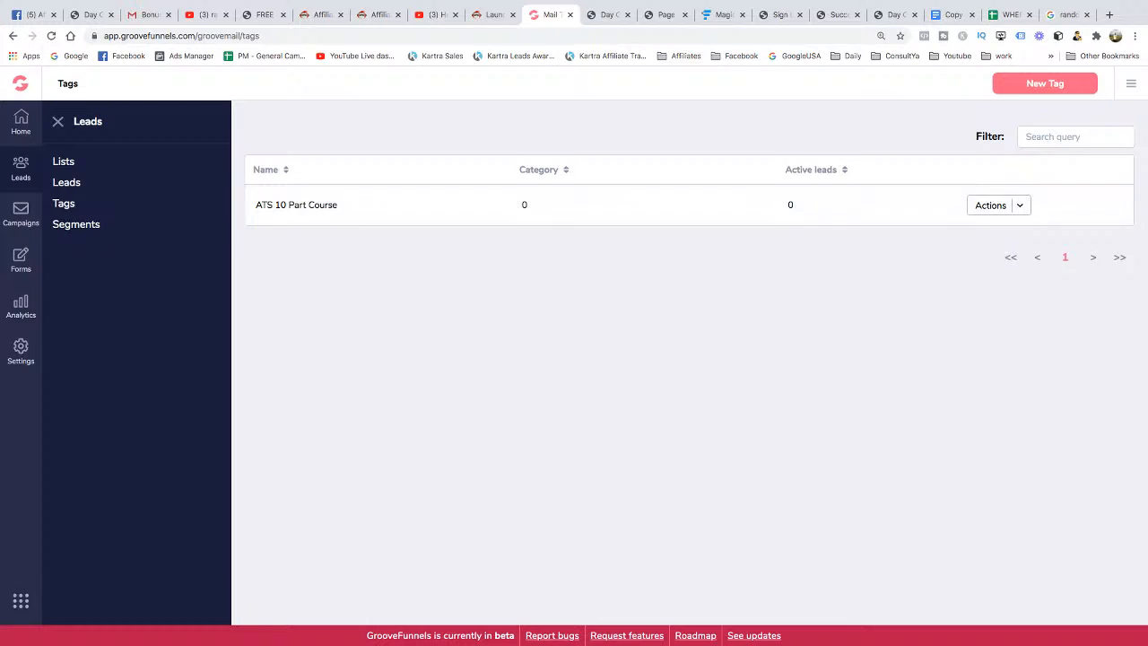
Create a tag with the name and description "GF Demo", the category ATS and the new category name "GF Demo"
left_click(1045, 83)
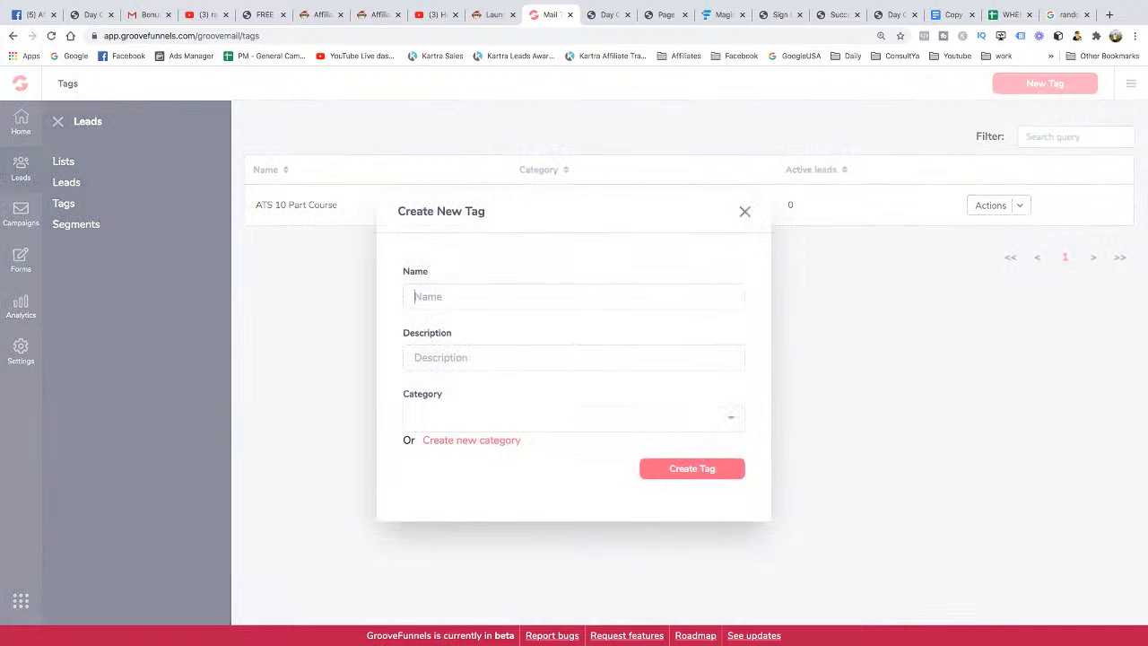
type("GF DemoGF Demo")
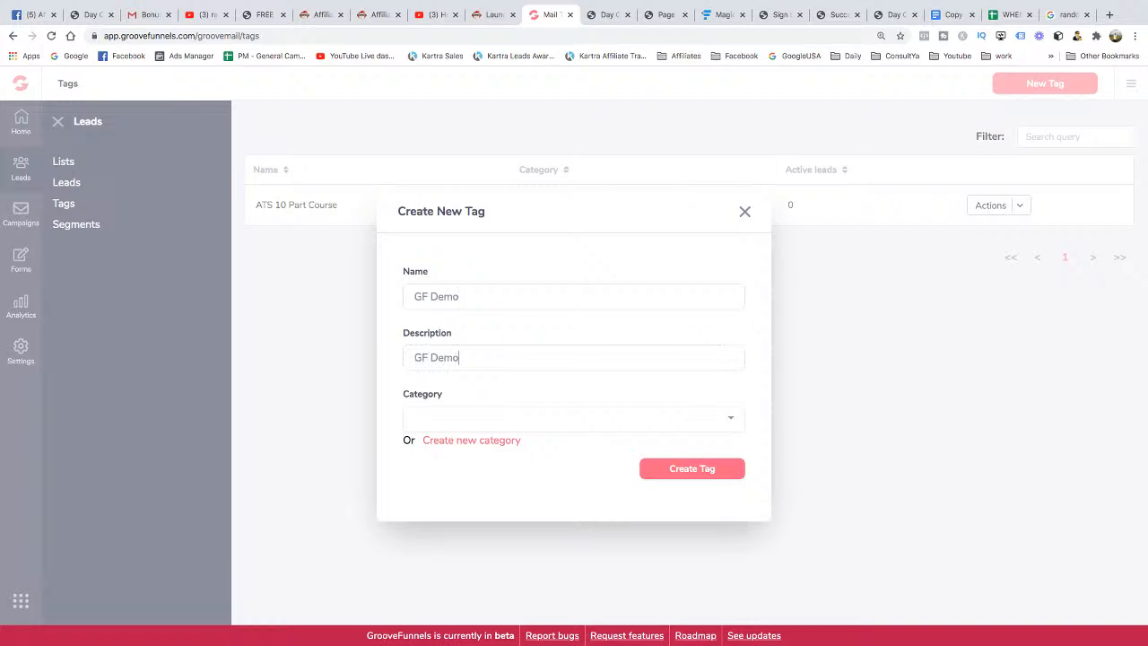
key("Tab")
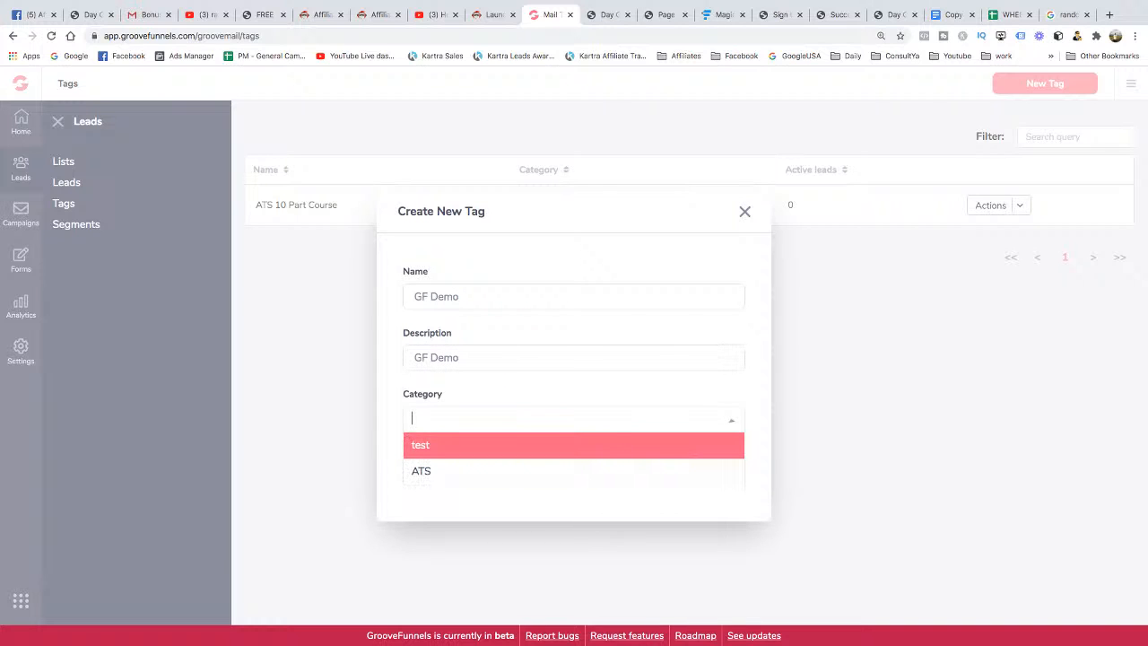
key("Tab")
key("Return")
left_click(574, 392)
left_click(538, 445)
left_click(538, 461)
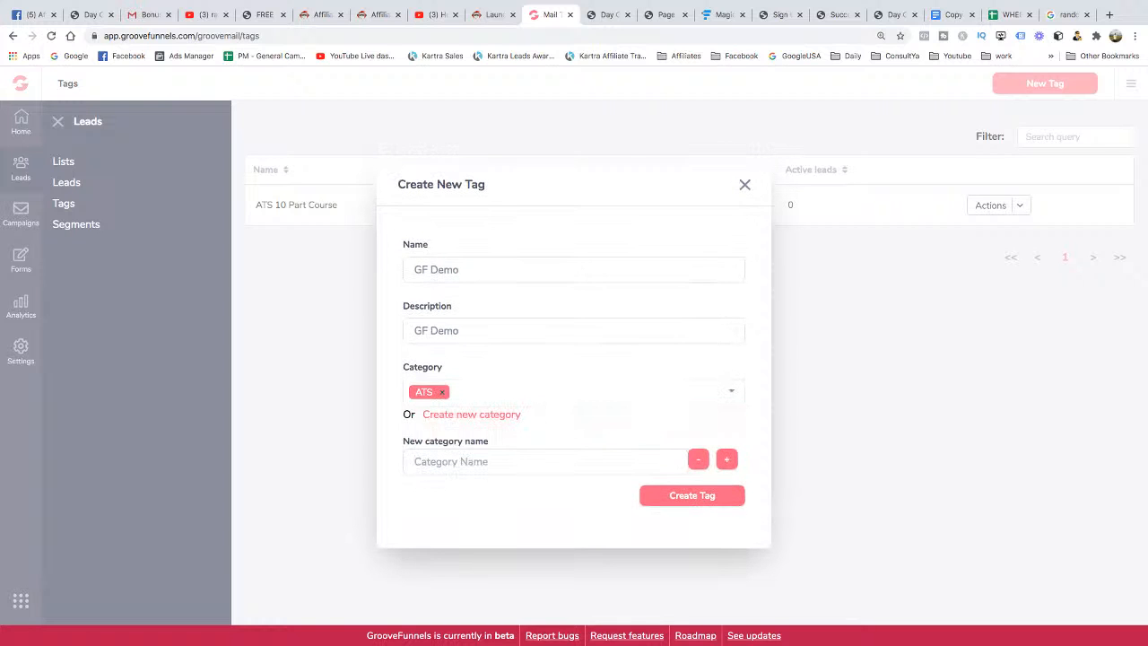
type("GF Demo")
left_click(692, 495)
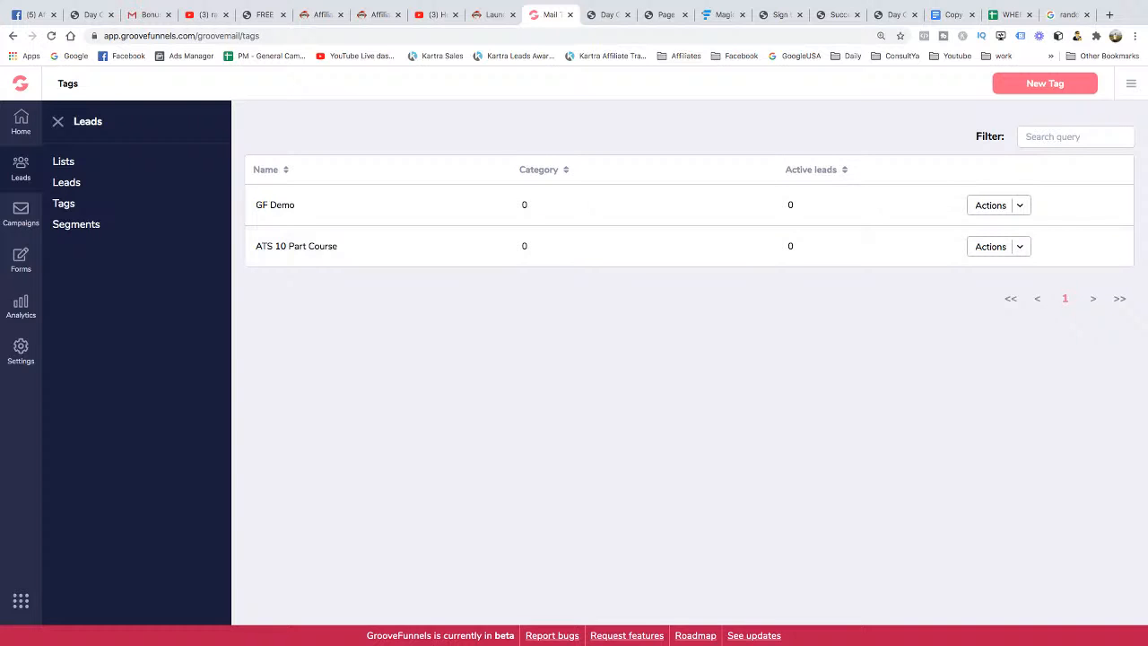
Review the leads and mailing lists, and open the GrooveMail forms overview
left_click(66, 182)
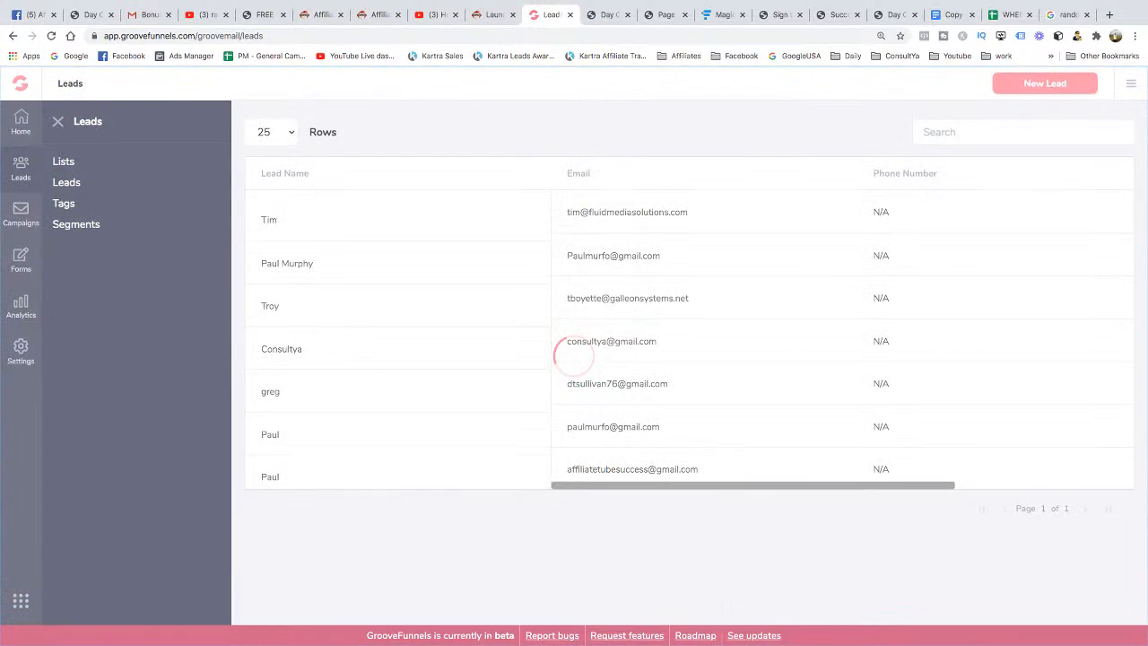
left_click(64, 162)
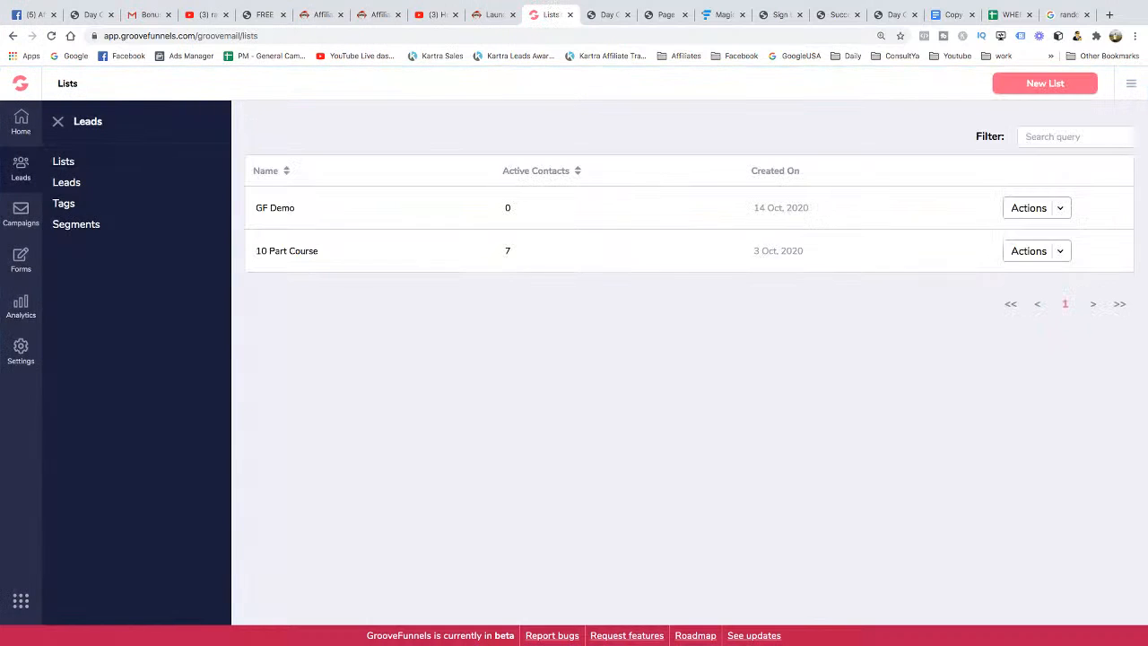
left_click(21, 261)
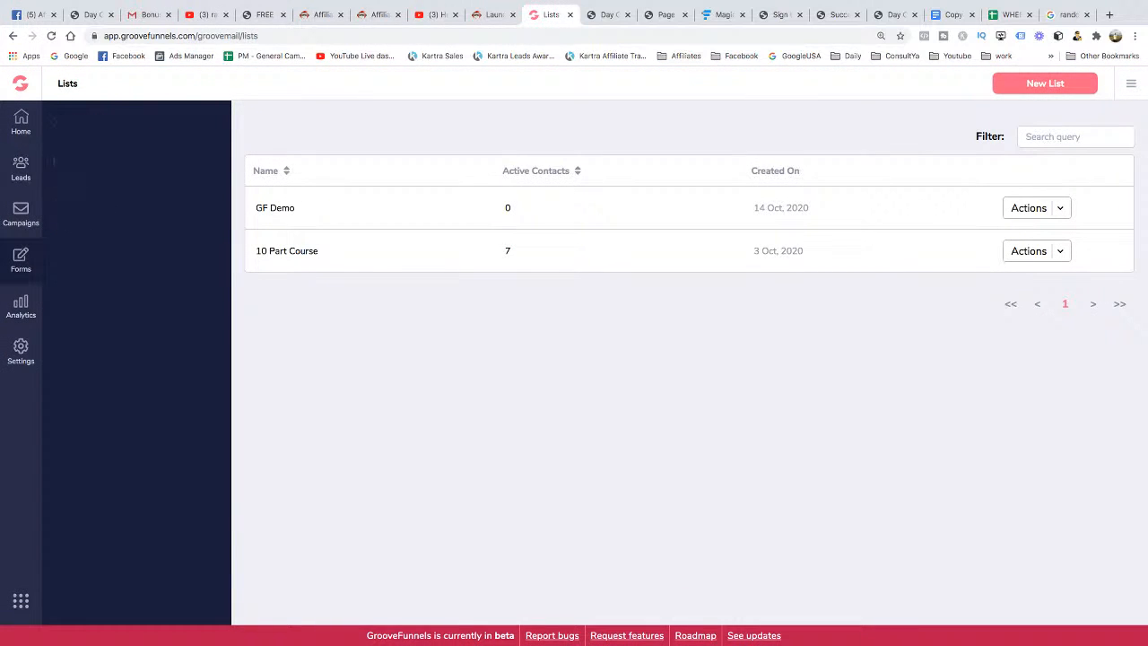
left_click(67, 161)
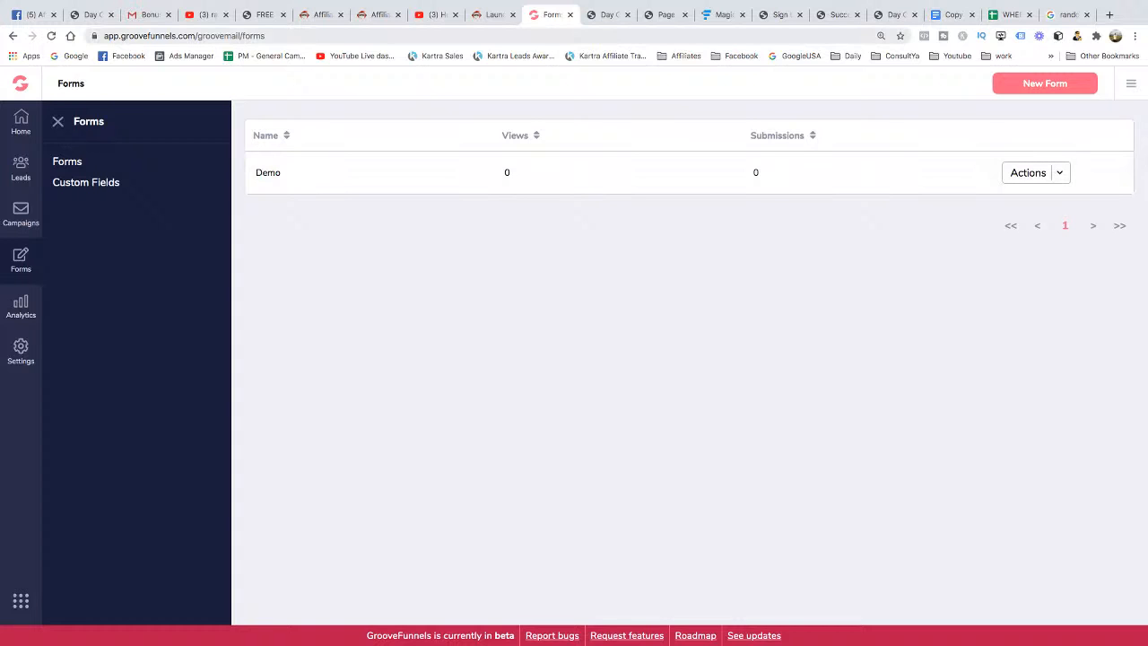
Load the live pmdemo/success page, copy its URL, and return to the GrooveMail forms overview
key("ctrl+Tab")
key("ctrl+Tab")
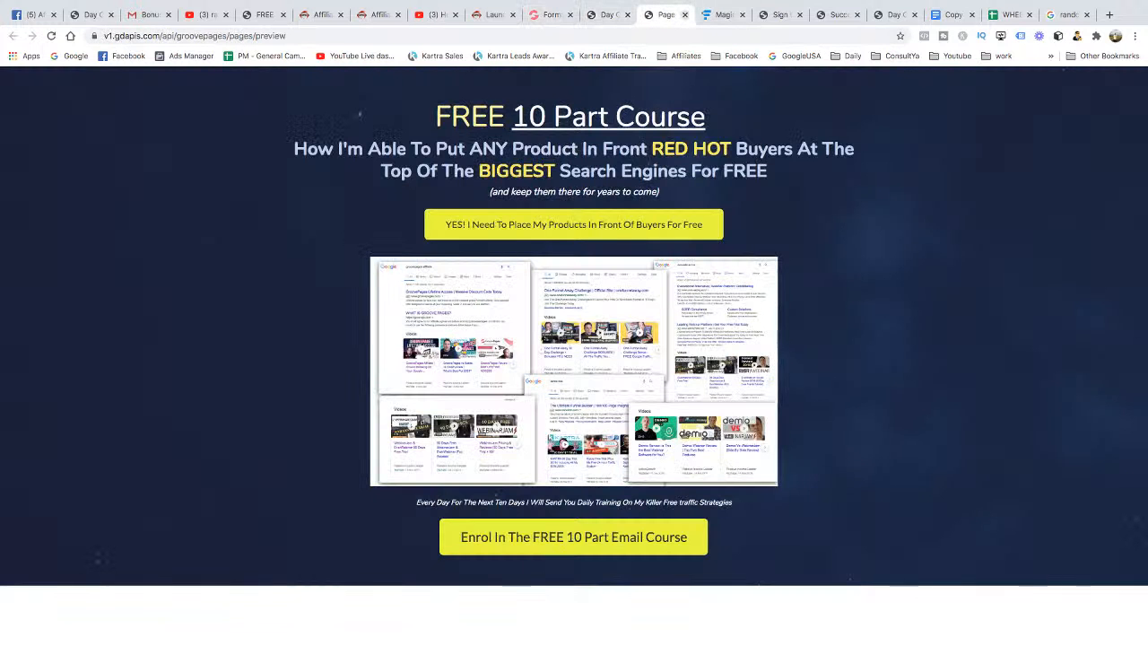
key("ctrl+shift+Tab")
left_click_drag(264, 36, 240, 36)
type("success")
key("Return")
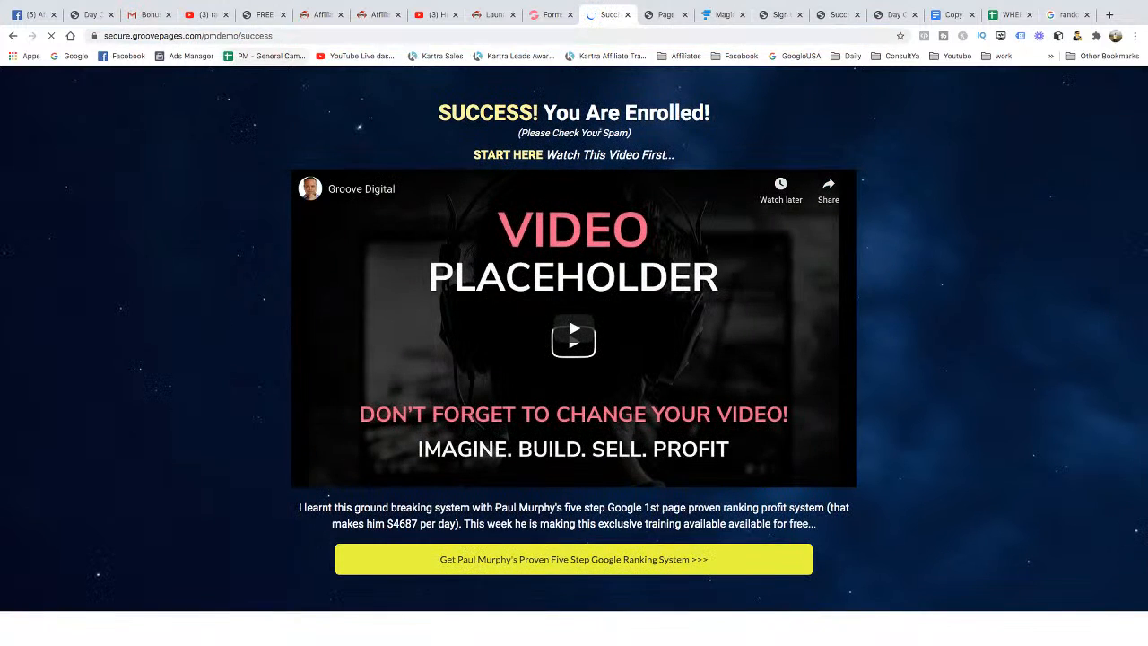
left_click(263, 36)
key("ctrl+c")
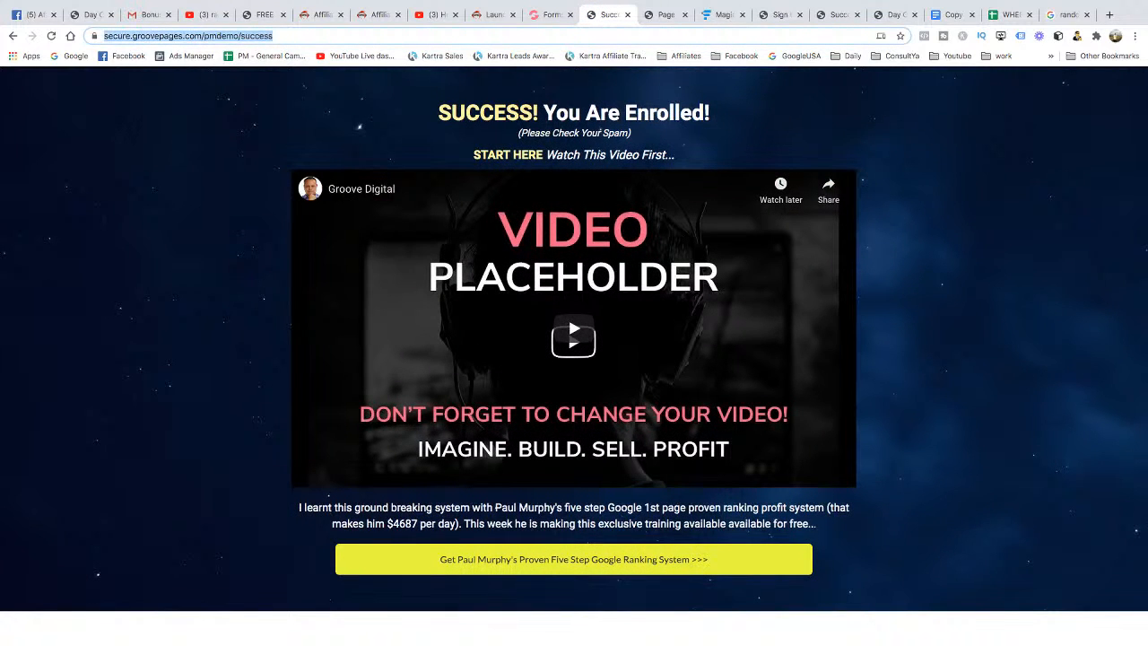
left_click(549, 14)
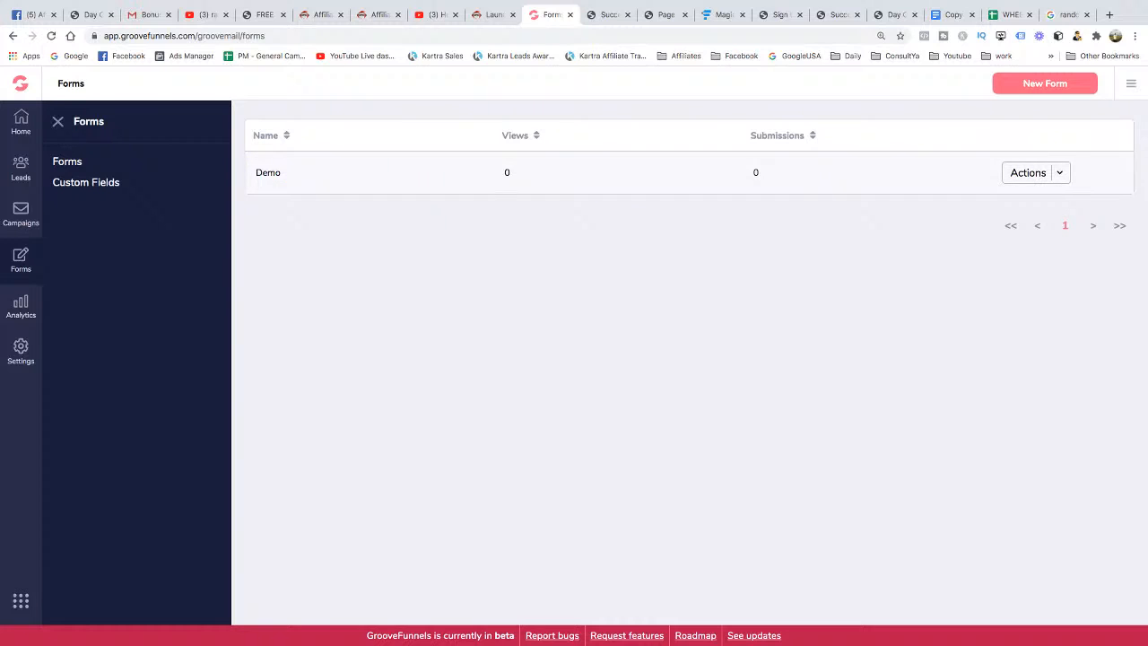
Open the Demo form for editing with its name kept, and save its First Name and Email fields as they are
left_click(1036, 173)
left_click(1017, 228)
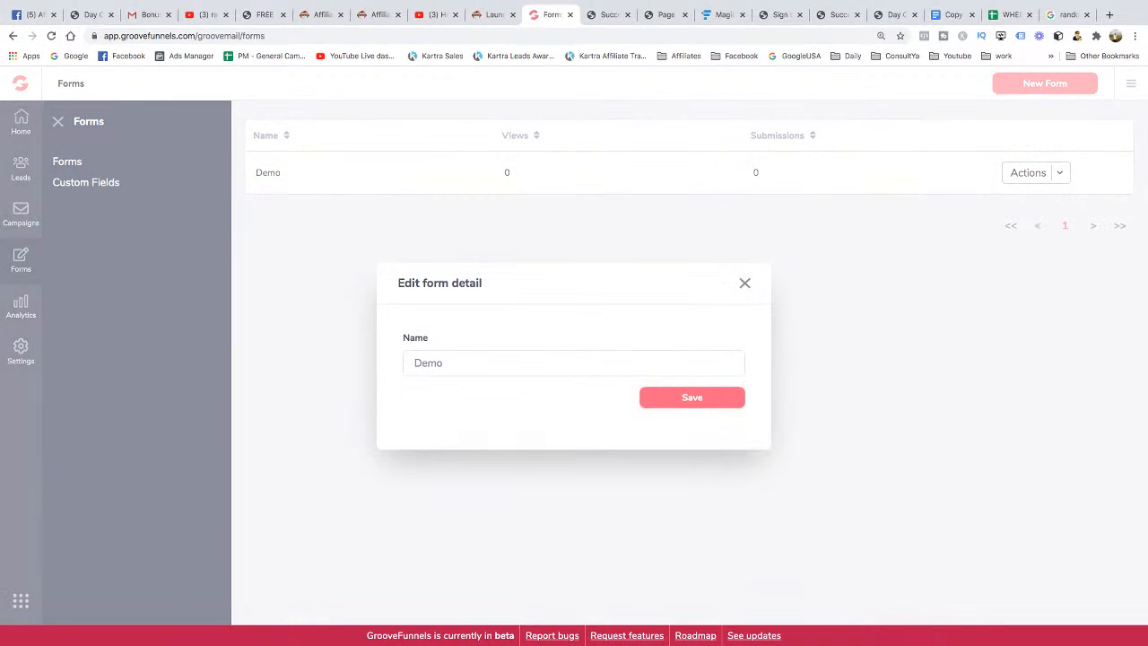
left_click(692, 398)
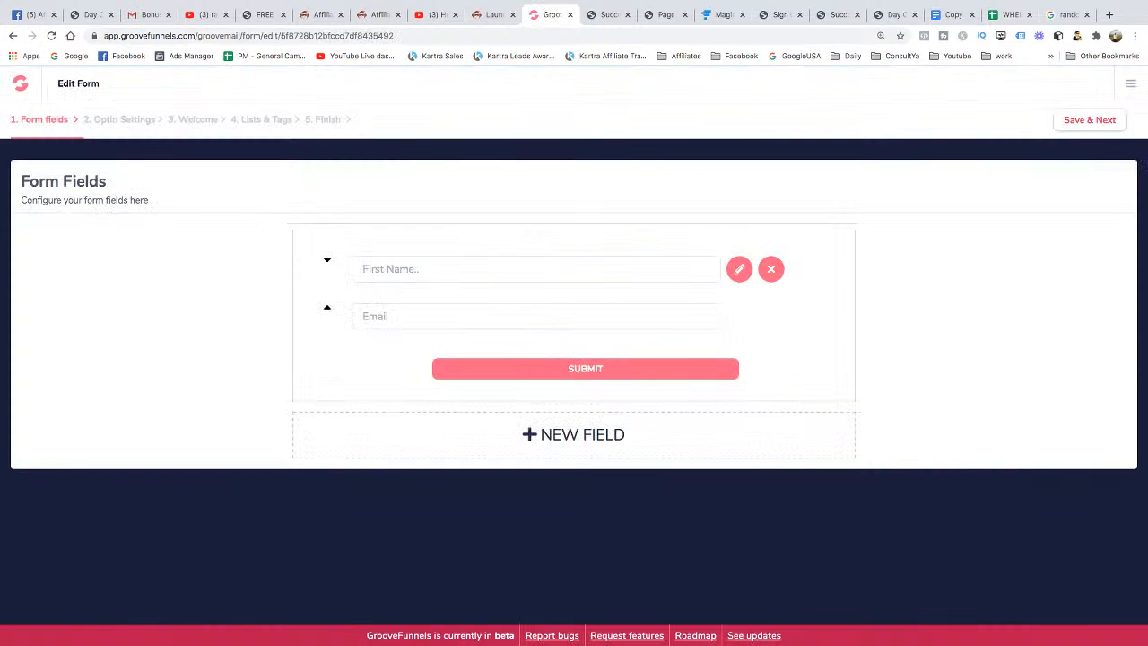
left_click(1090, 120)
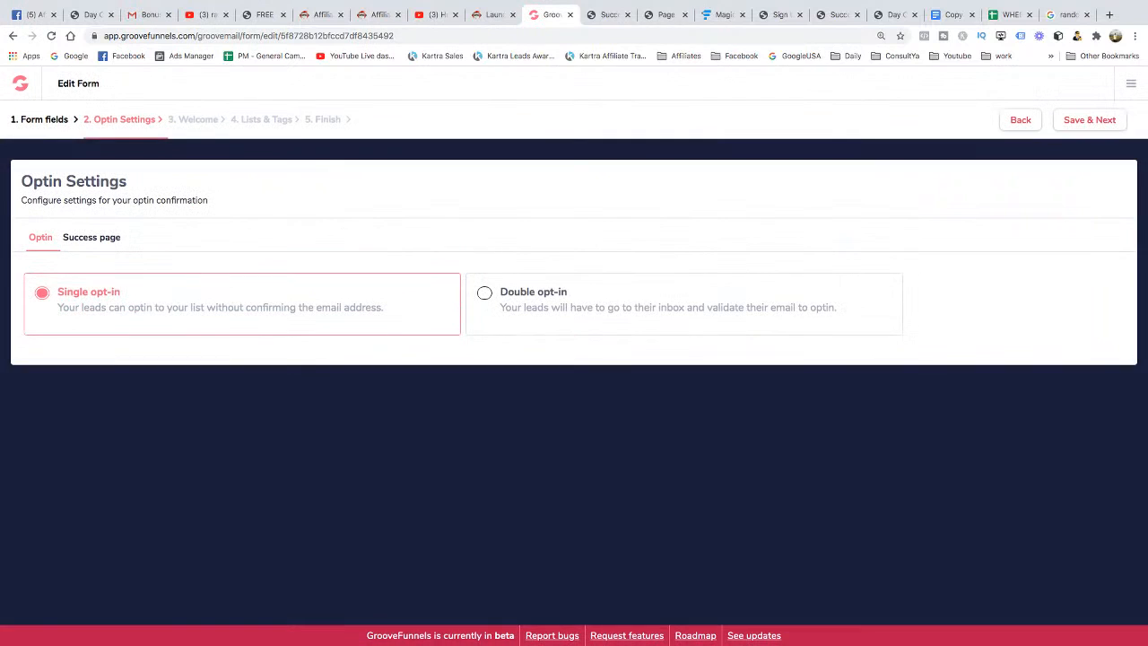
left_click(91, 238)
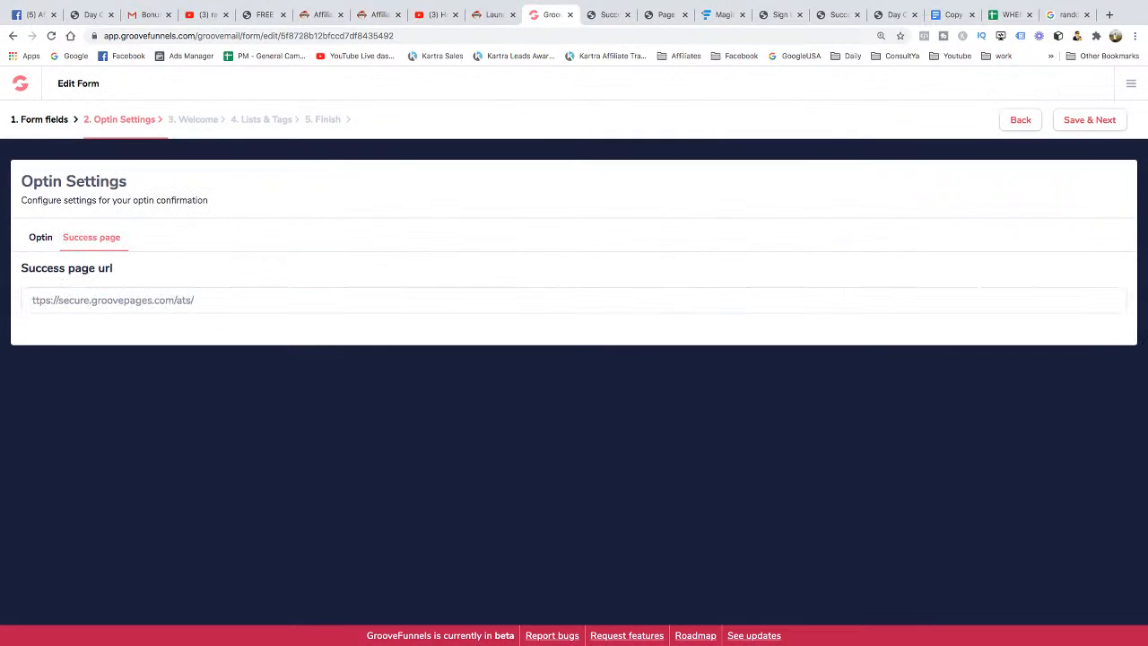
triple_click(113, 301)
key("ctrl+v")
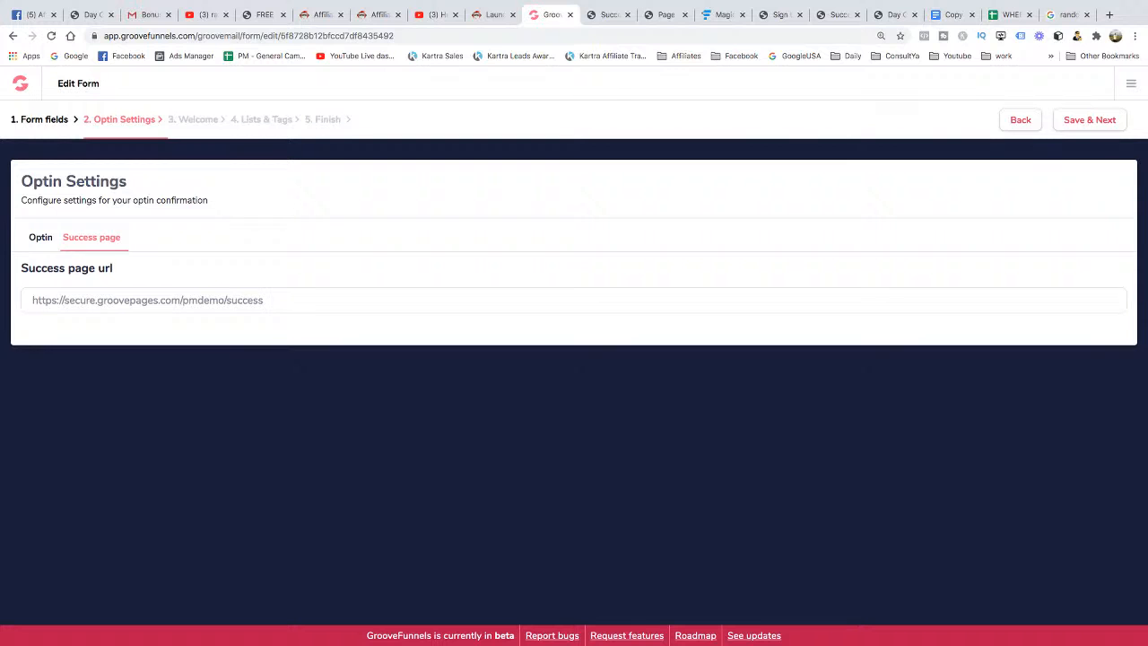
left_click(1090, 121)
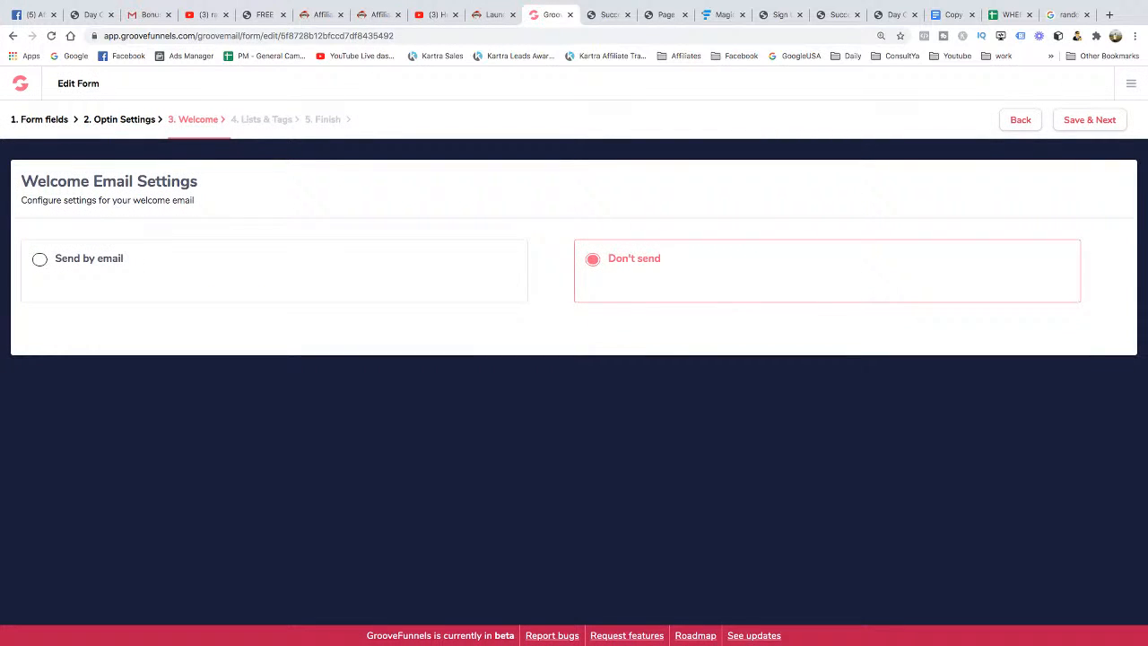
Keep the welcome email on Don't send, and replace the form's 10 Part Course list subscription with GF Demo
left_click(1090, 121)
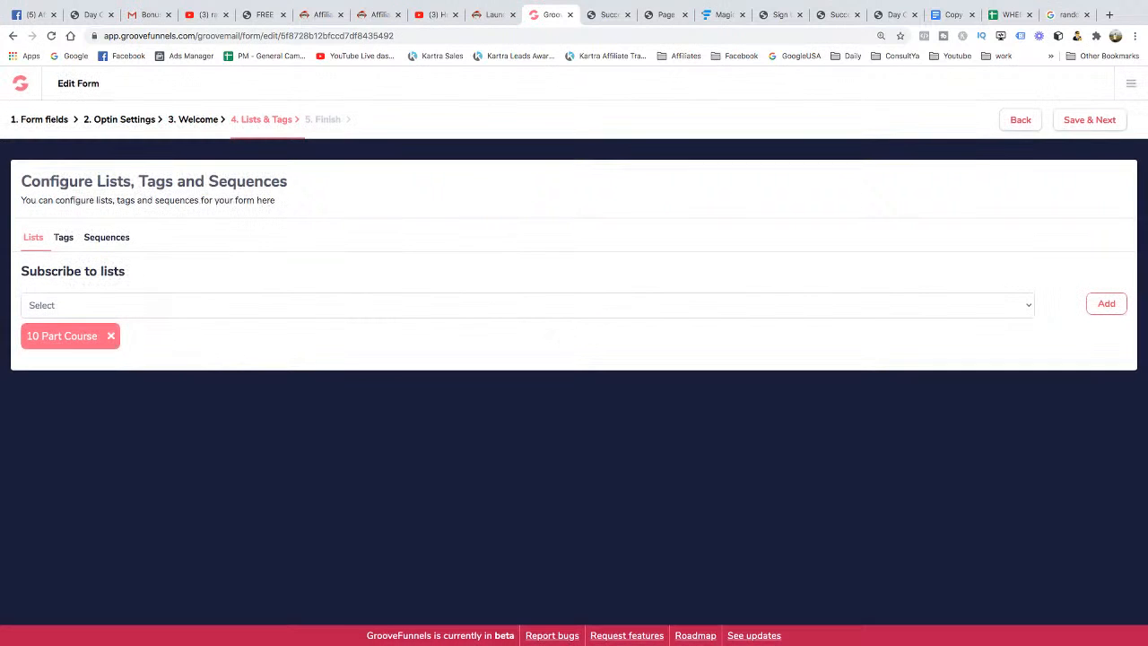
left_click(50, 311)
left_click(1107, 303)
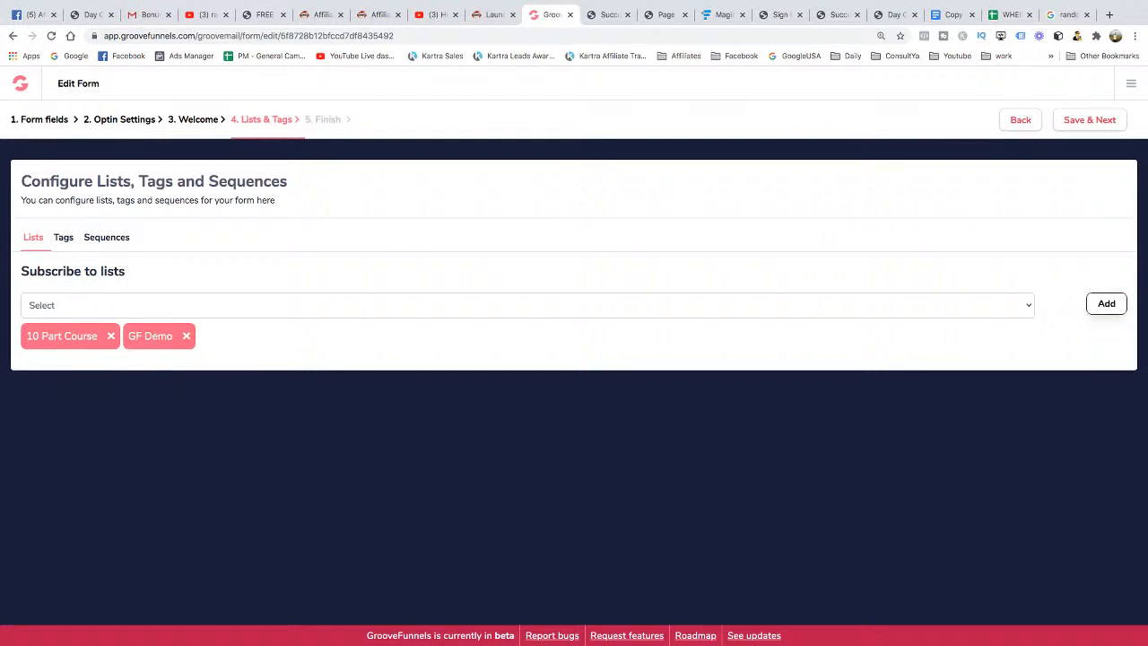
left_click(110, 335)
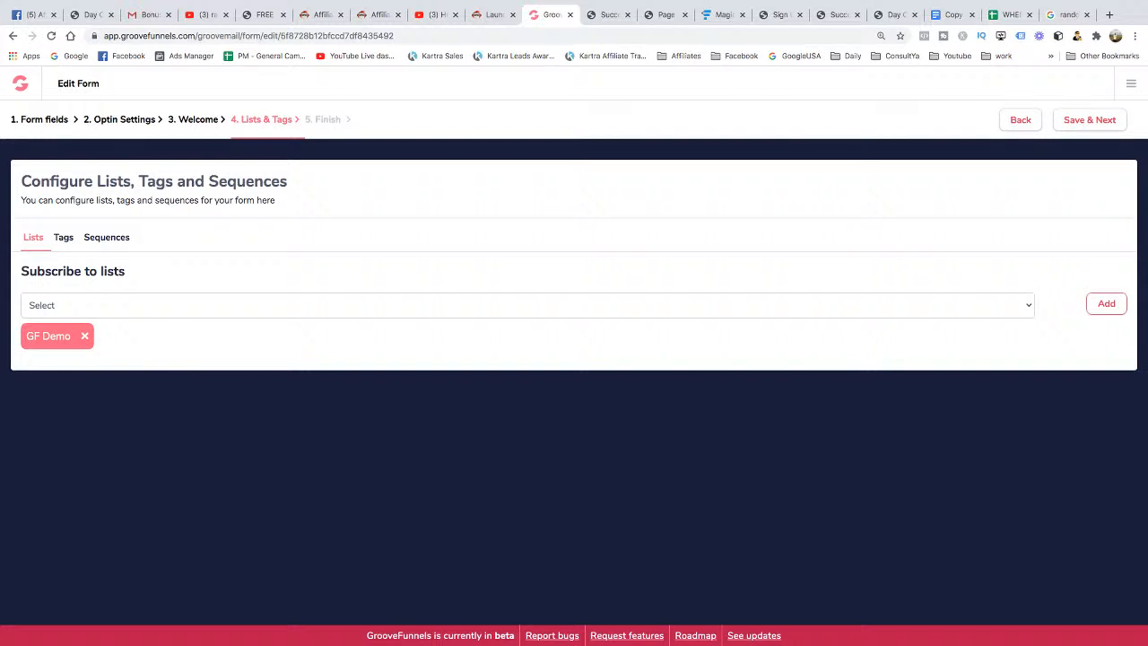
Replace the form's ATS 10 Part Course tag with the GF Demo tag from the ATS group
left_click(64, 237)
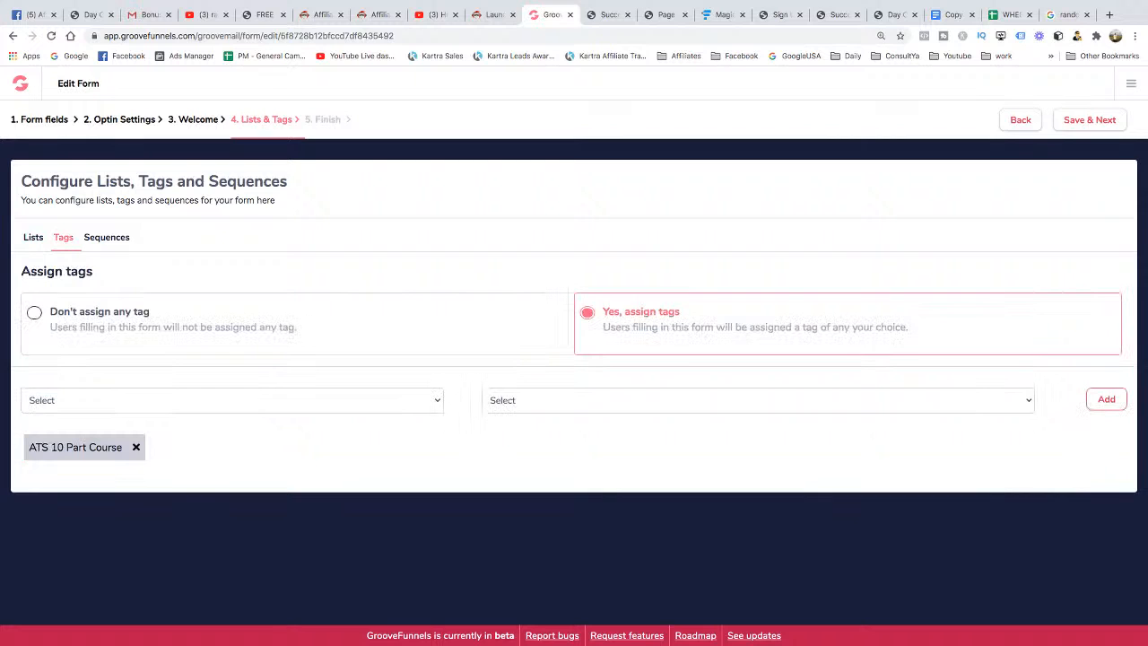
left_click(136, 448)
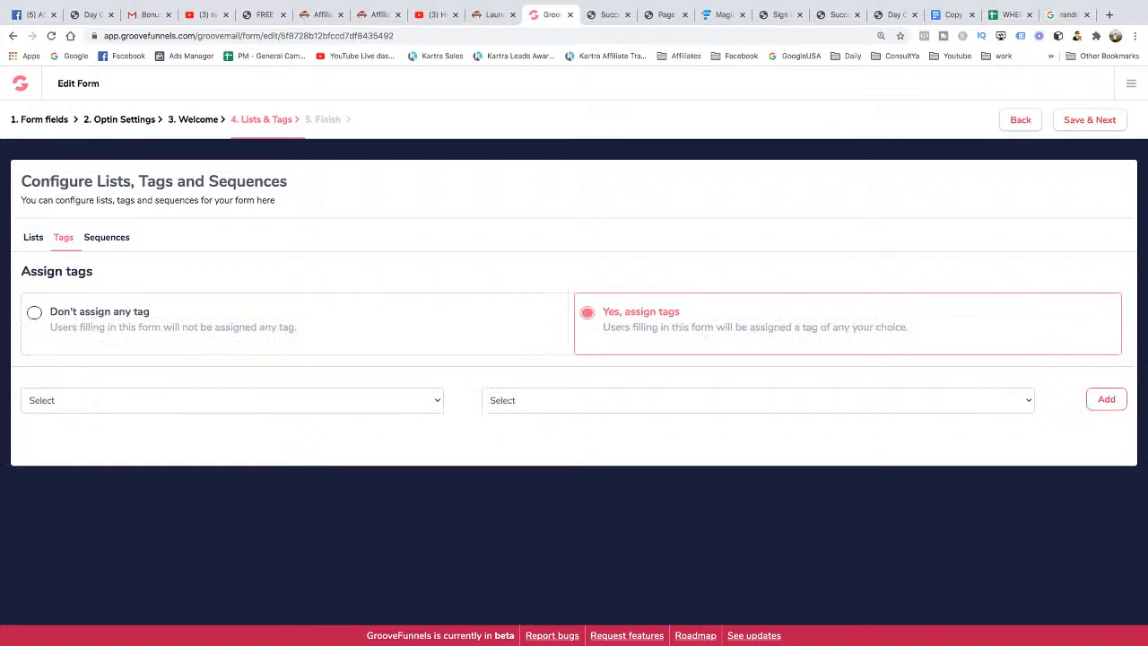
left_click(54, 413)
left_click(54, 411)
left_click(34, 312)
left_click(588, 313)
left_click(509, 417)
left_click(1107, 399)
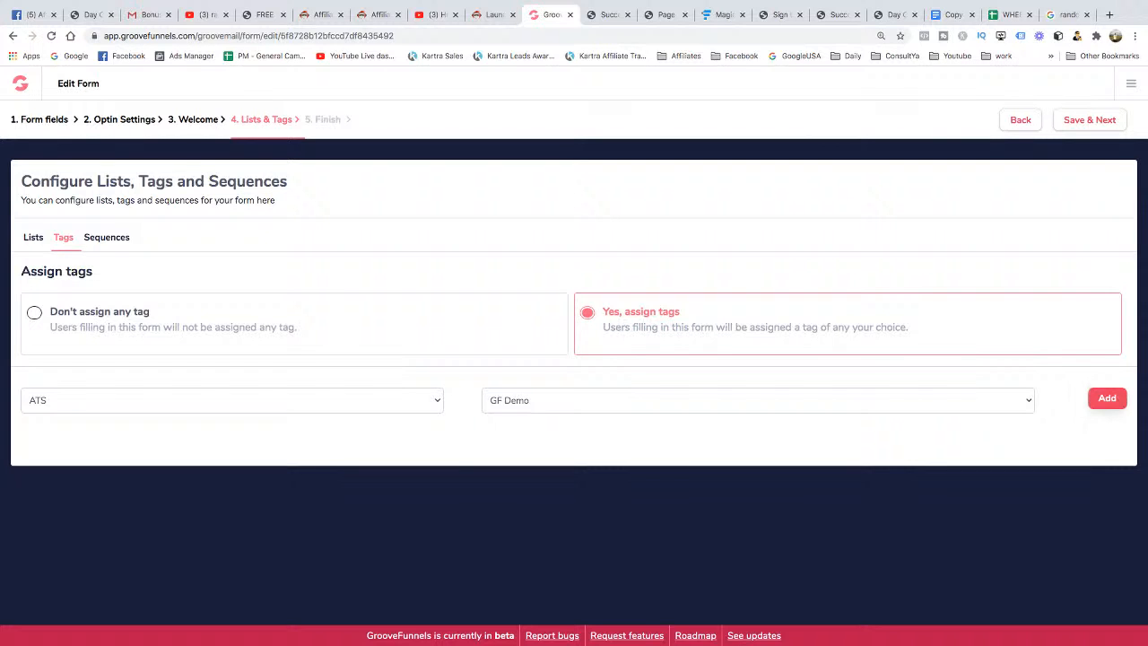
Remove the form's blank sequence entry, set it to Don't subscribe to any sequence, and save the lists and tags settings
left_click(107, 238)
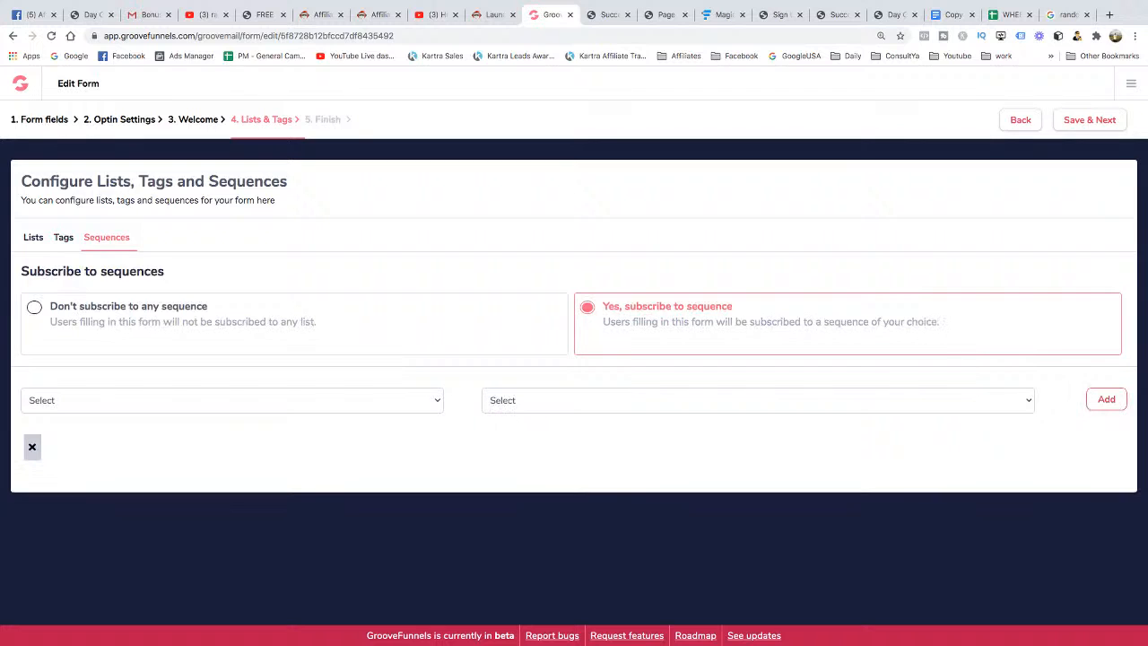
left_click(81, 412)
left_click(32, 447)
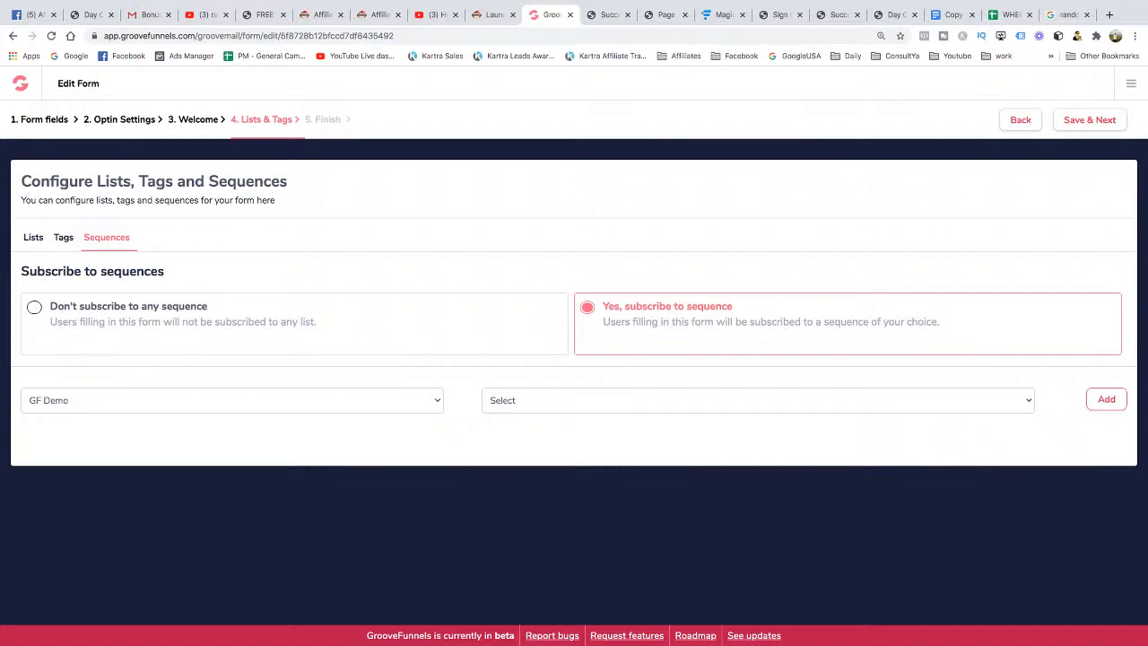
left_click(67, 400)
left_click(67, 400)
left_click(34, 307)
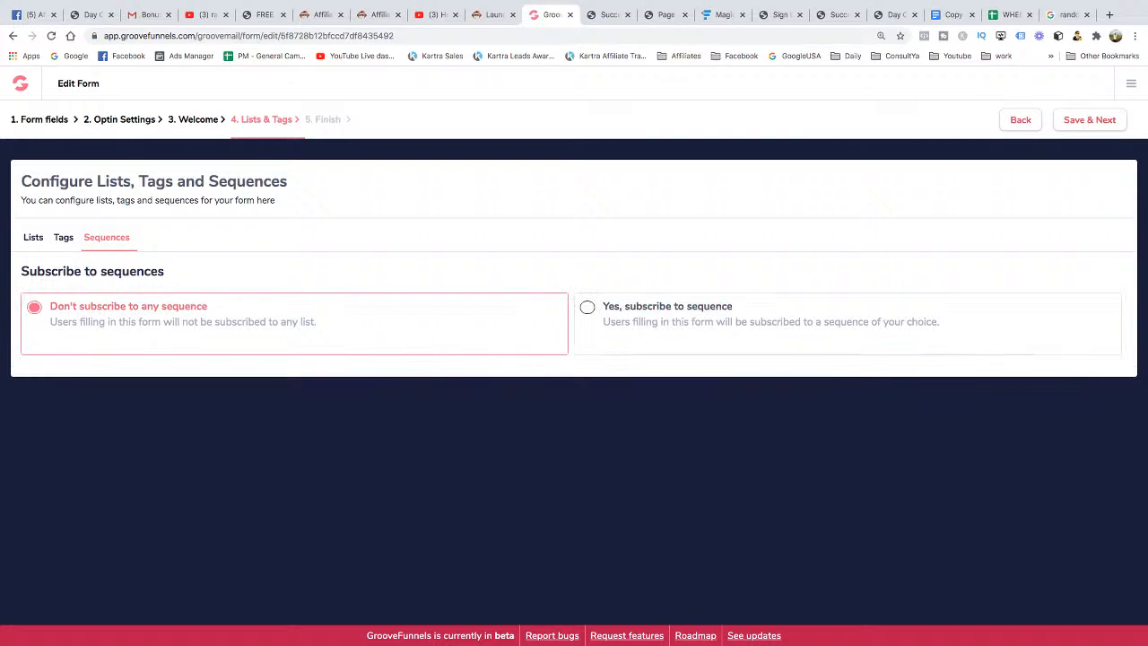
left_click(588, 307)
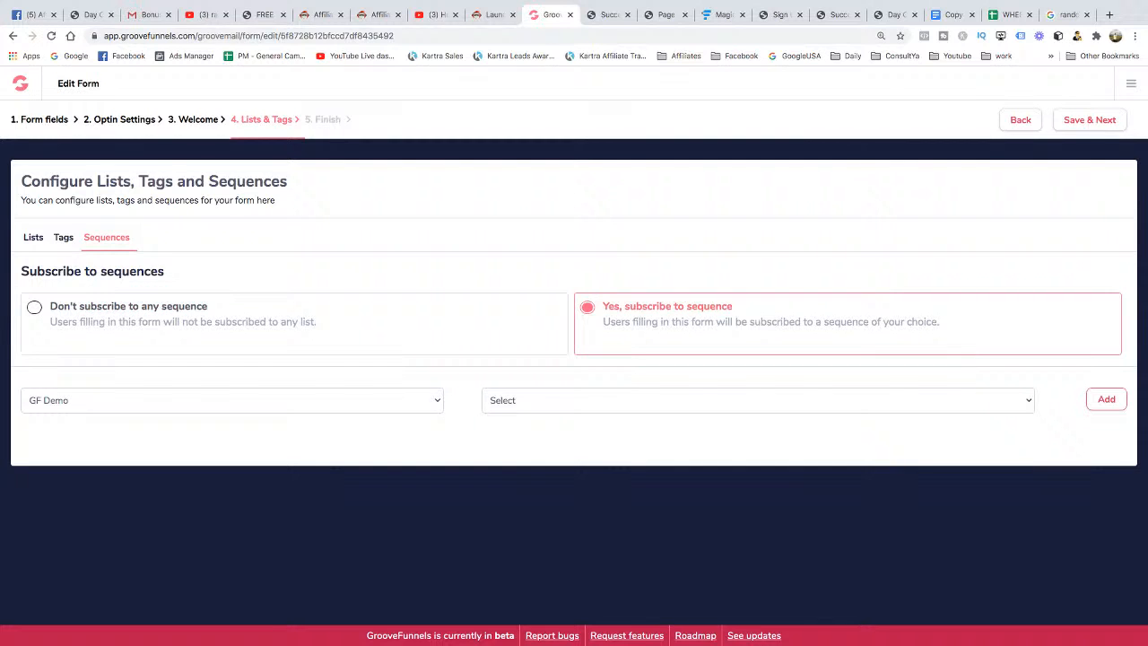
left_click(35, 306)
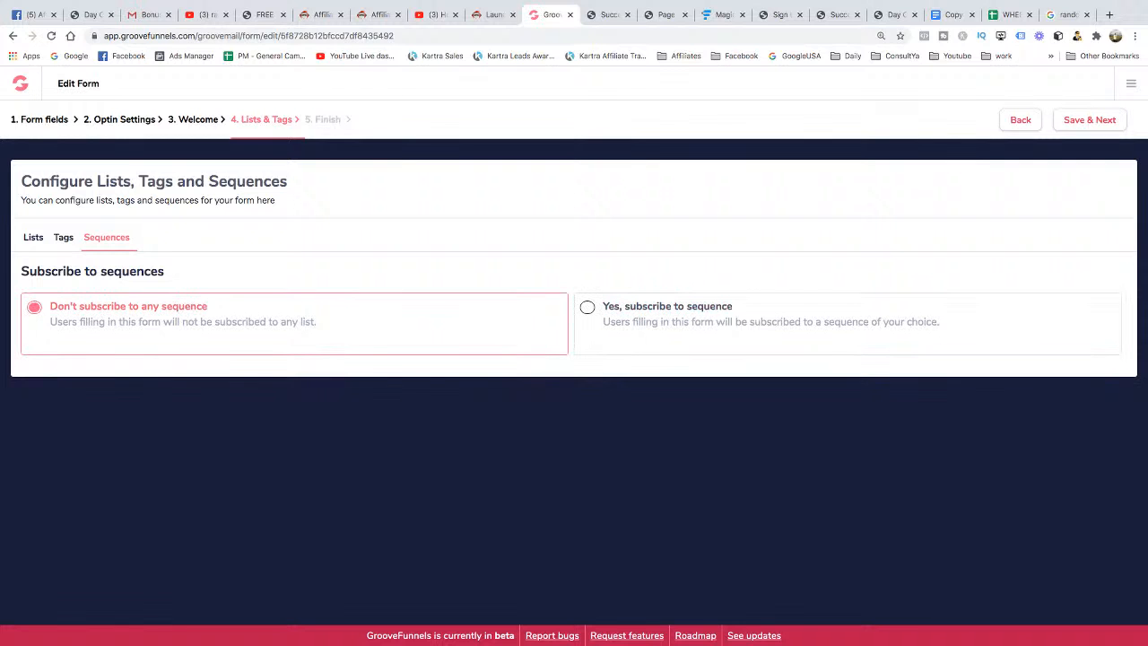
left_click(1090, 120)
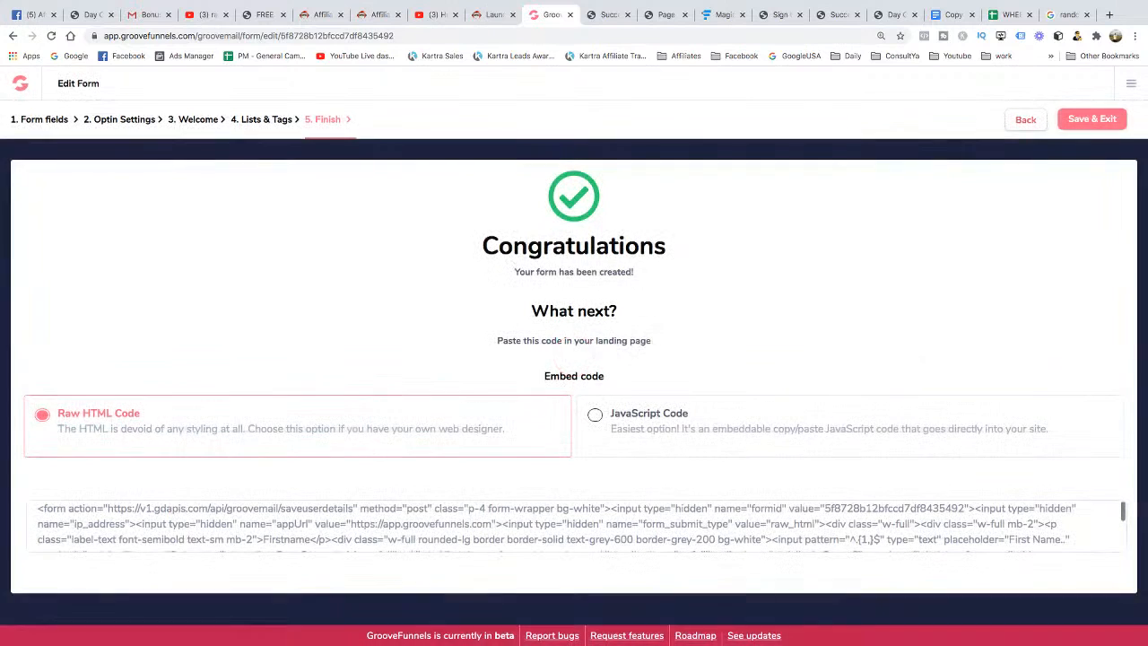
Copy the form's raw HTML embed code, and open Popup 1 of the ATS Stuff site for editing in GroovePages
left_click_drag(38, 509, 359, 574)
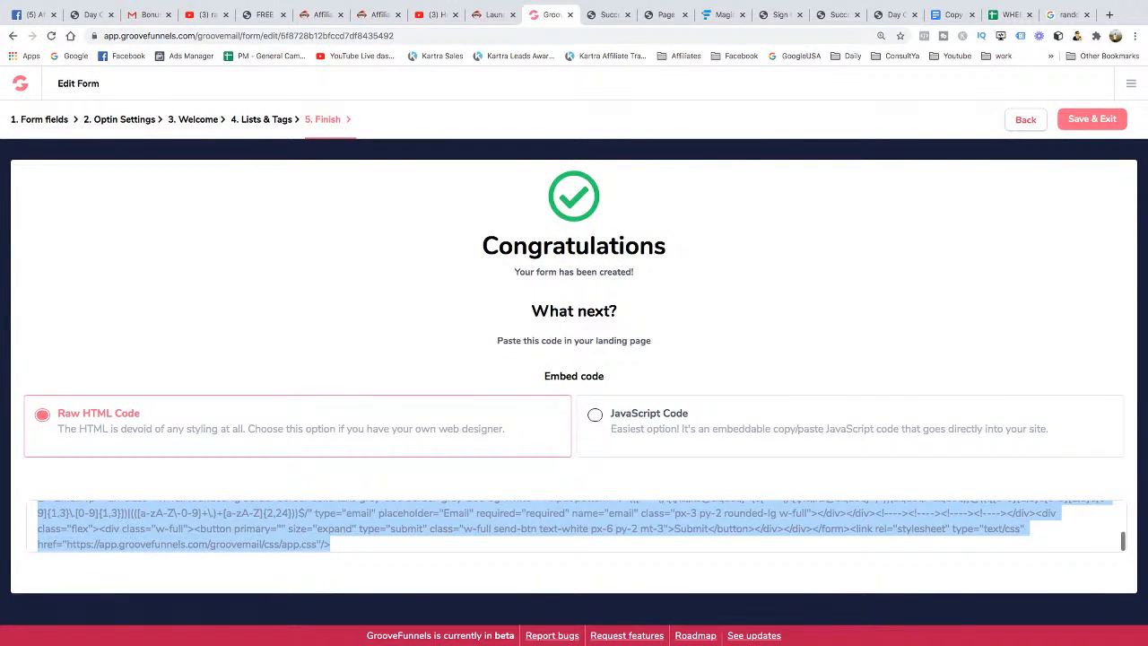
left_click(19, 84)
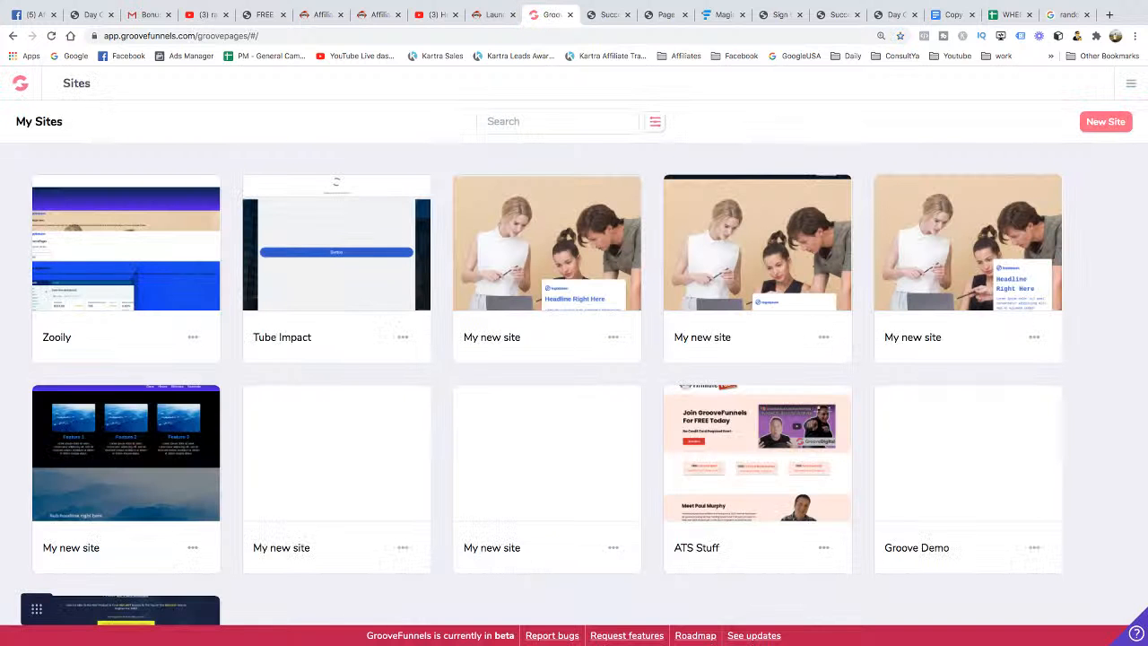
scroll(574, 359, "down", 2)
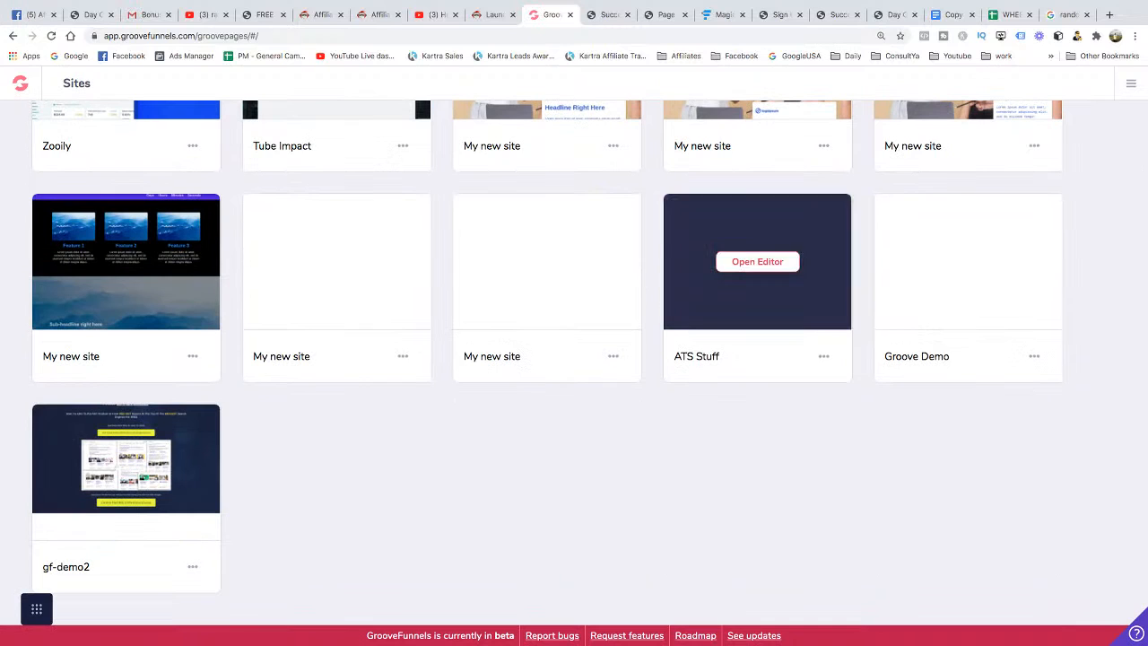
left_click(756, 259)
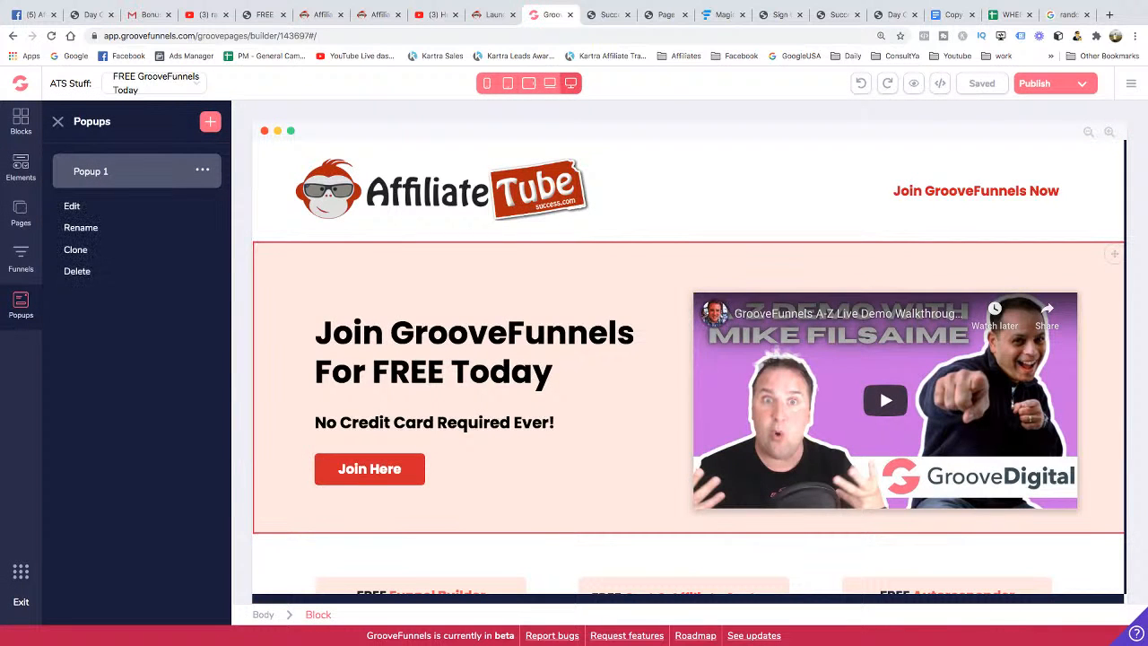
left_click(72, 206)
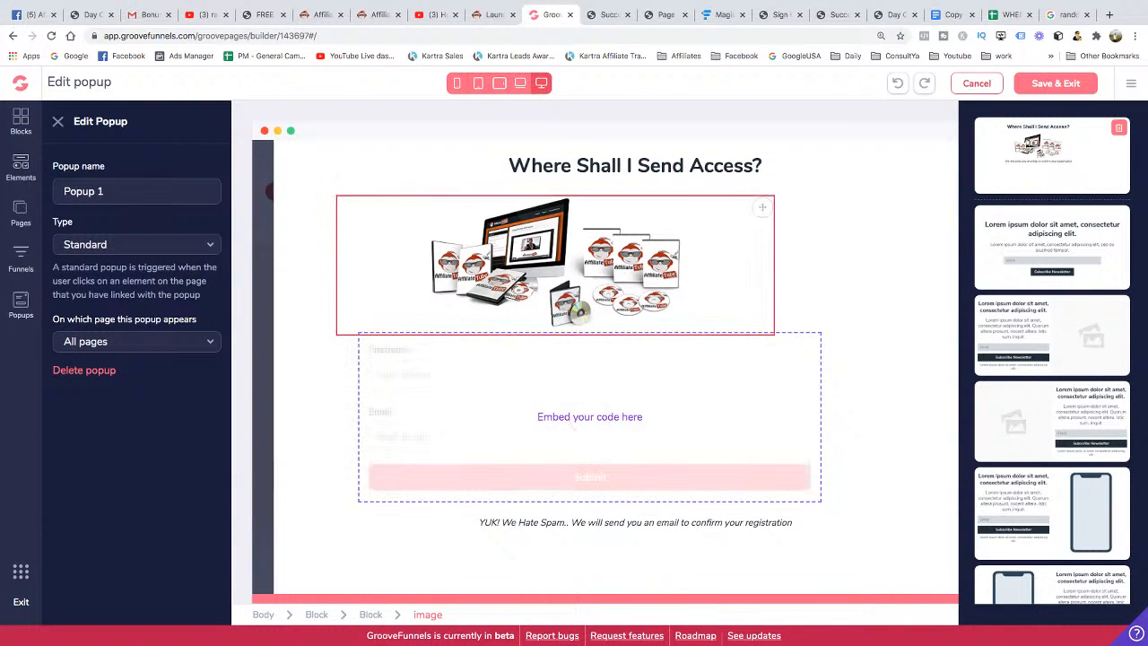
Delete the product image beneath the heading in Popup 1
scroll(592, 269, "up", 1)
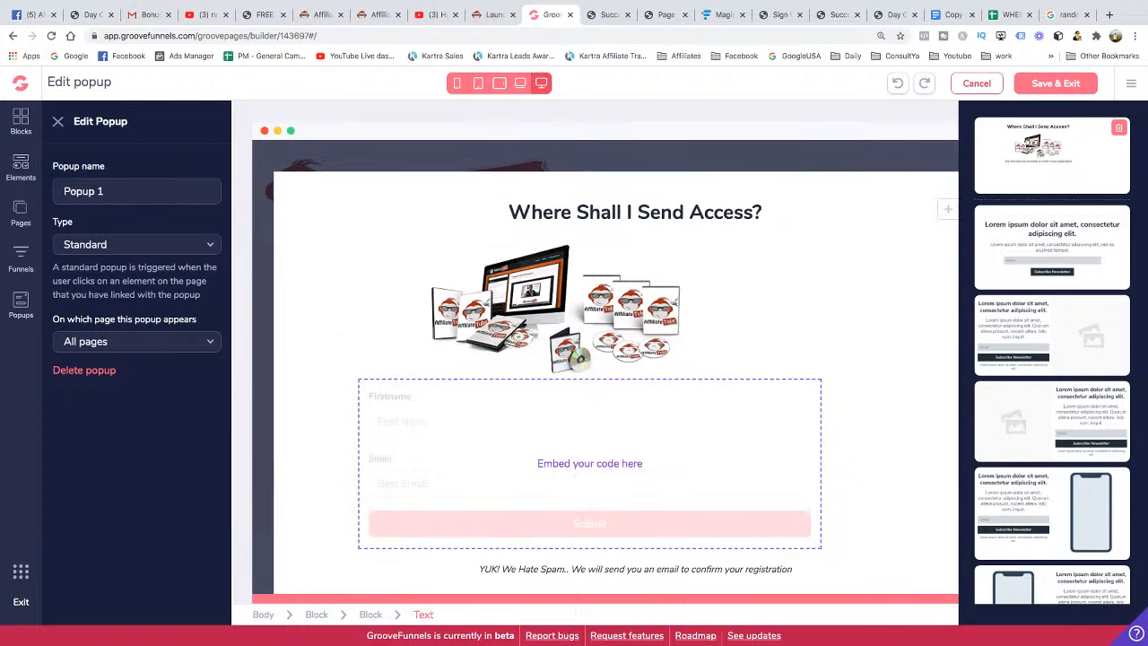
left_click(634, 212)
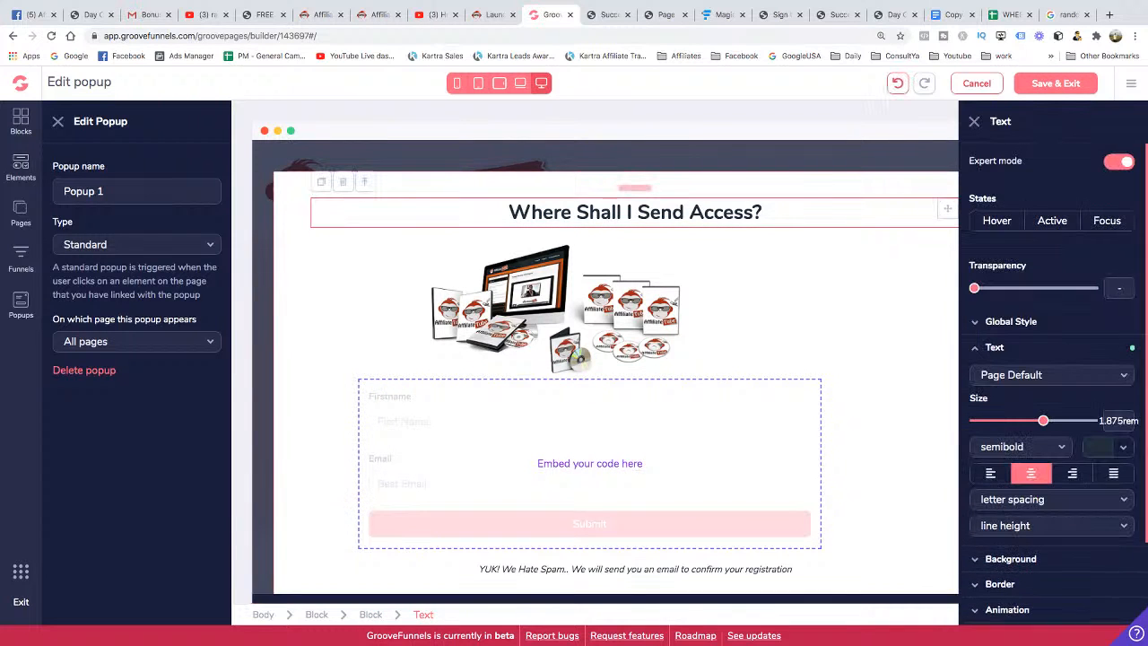
left_click(555, 311)
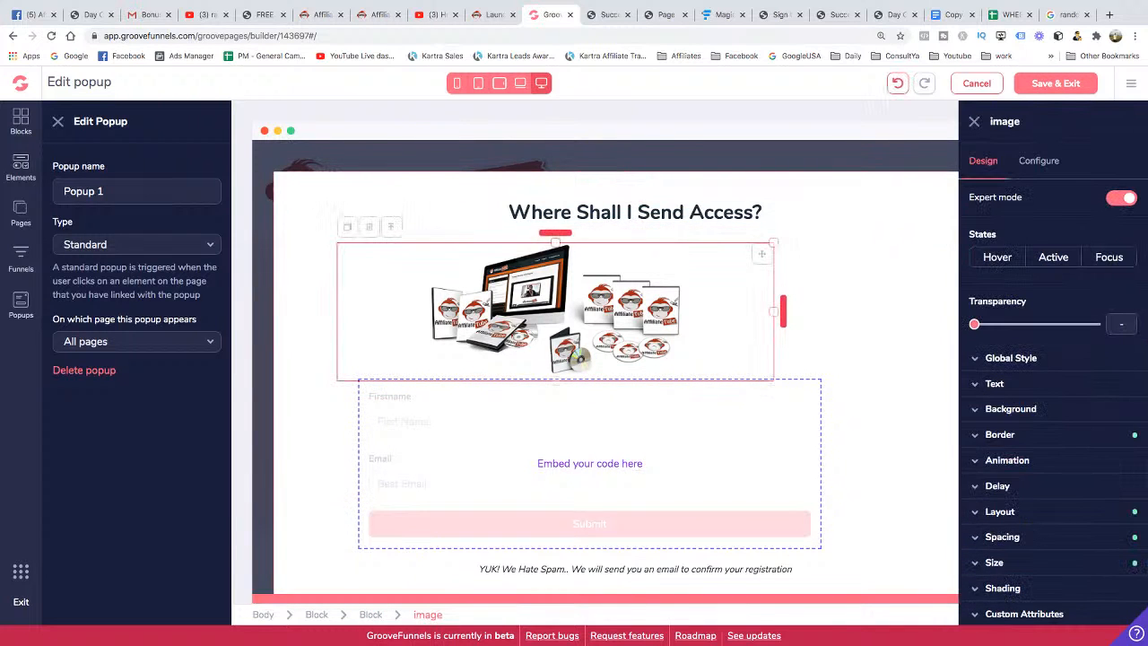
left_click(861, 430)
left_click(591, 464)
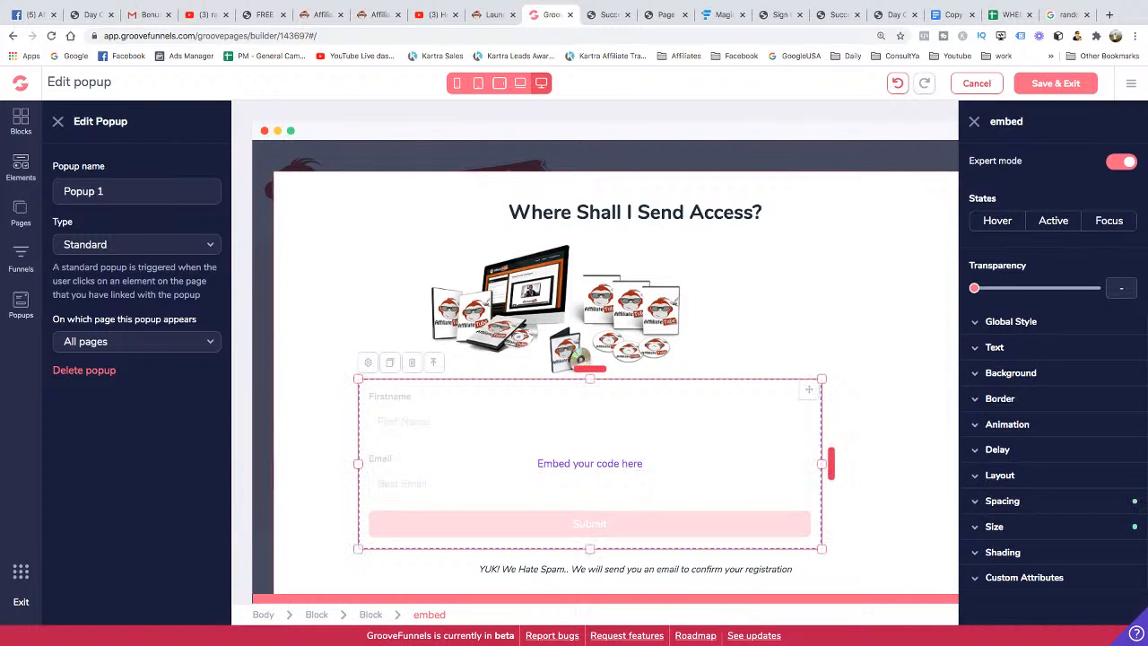
left_click(556, 312)
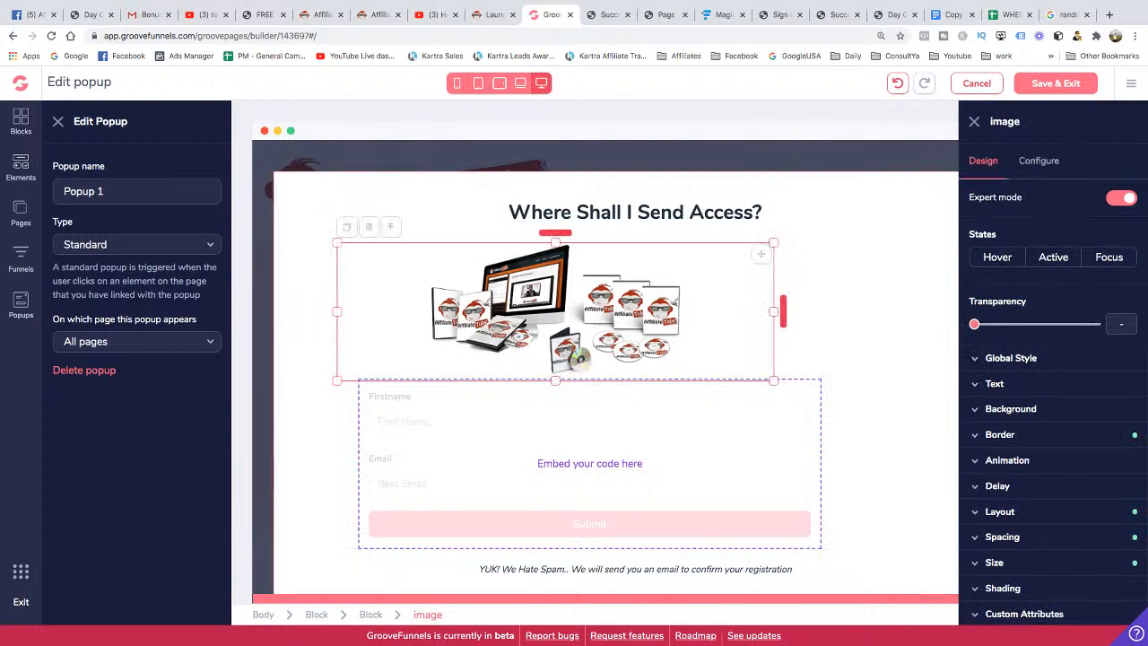
key("Delete")
left_click(605, 377)
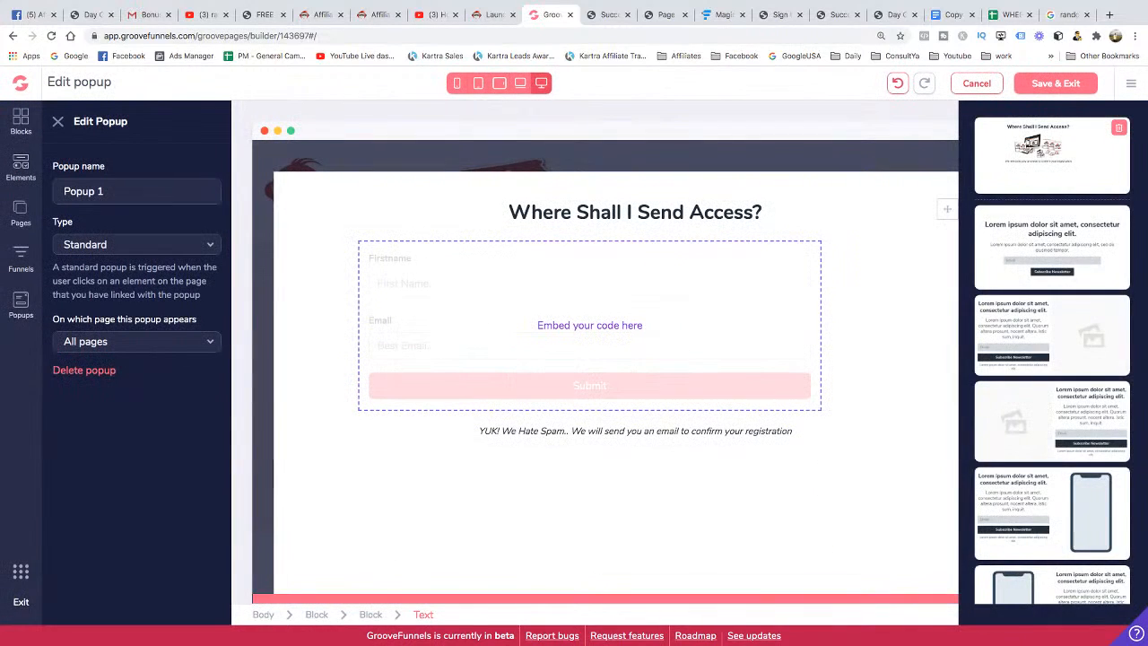
Clear the popup's "Where Shall I Send Access?" heading and delete the embedded opt-in form
left_click(762, 213)
left_click_drag(764, 214, 506, 213)
key("BackSpace")
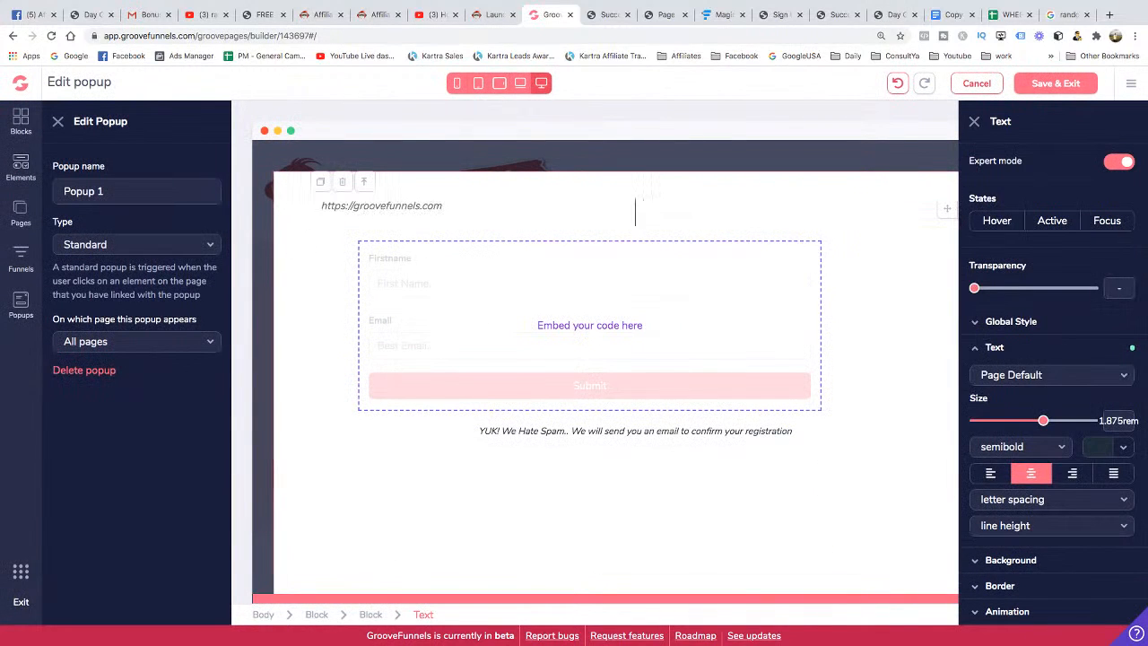
left_click(574, 314)
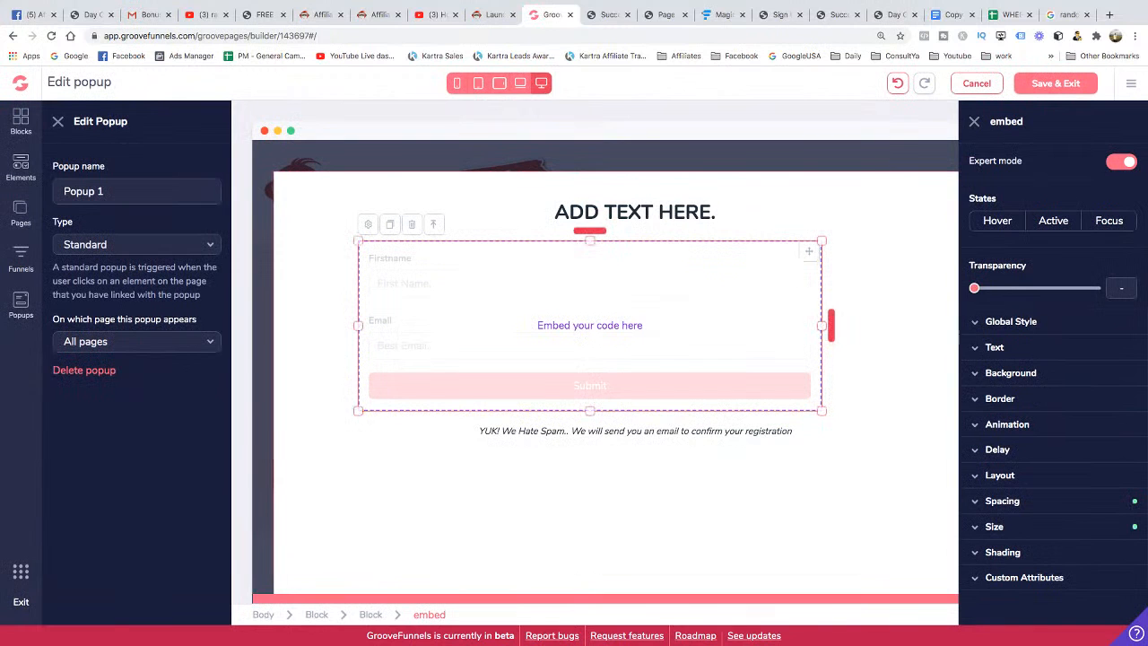
key("Delete")
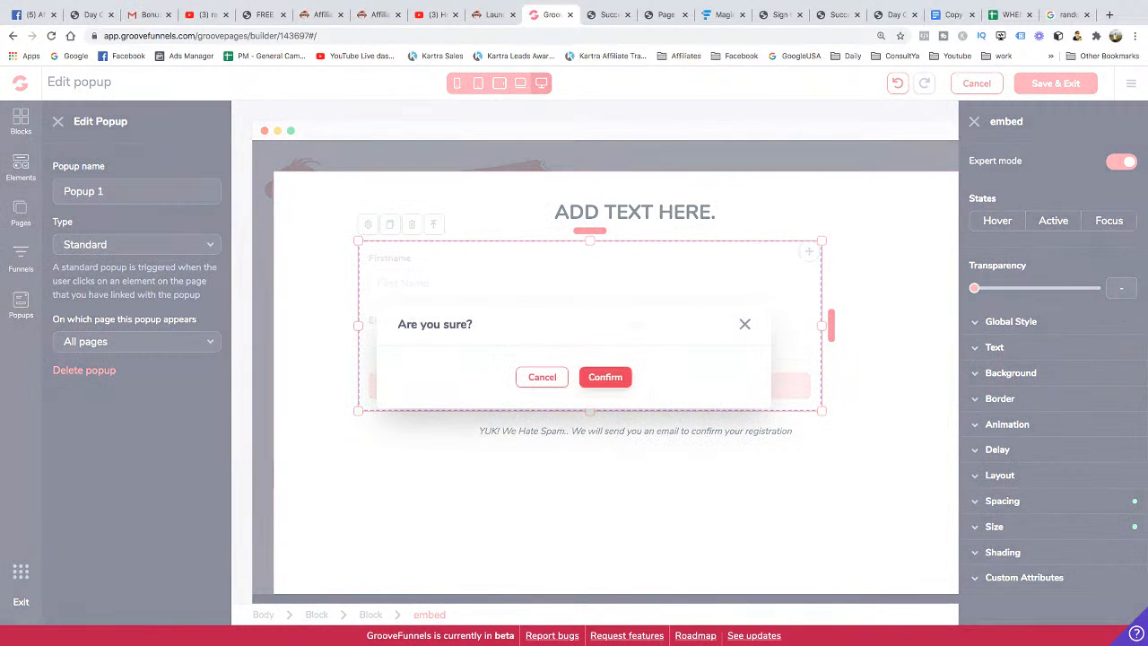
left_click(605, 377)
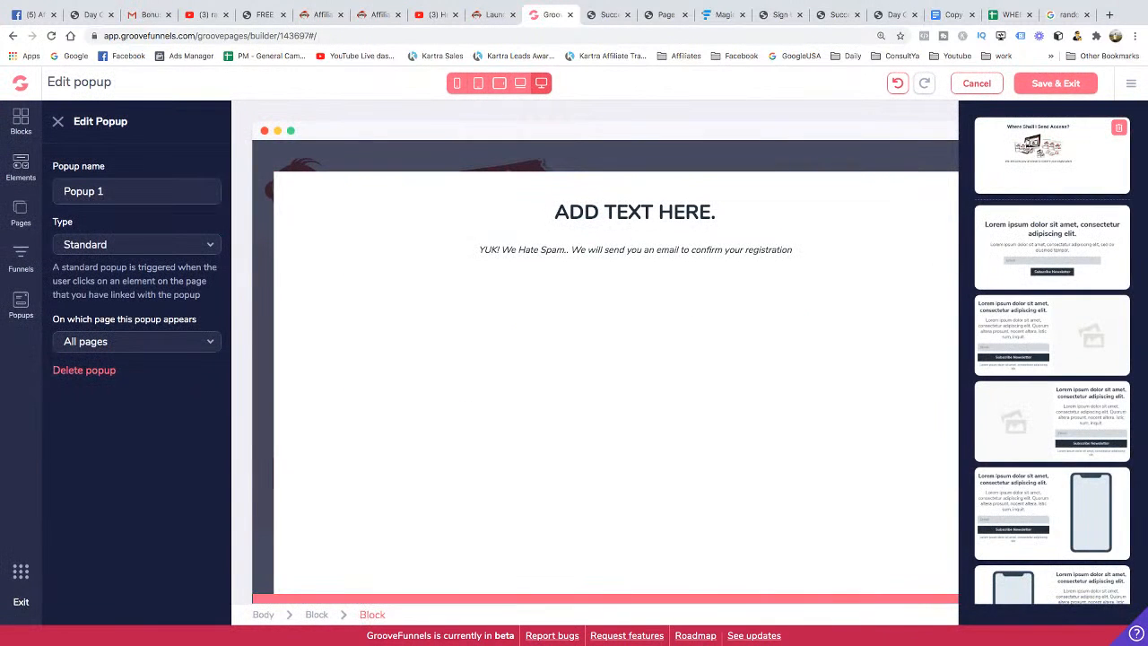
Replace the popup's content with the template that stacks an image, headline, email field and Subscribe Newsletter button
left_click(635, 213)
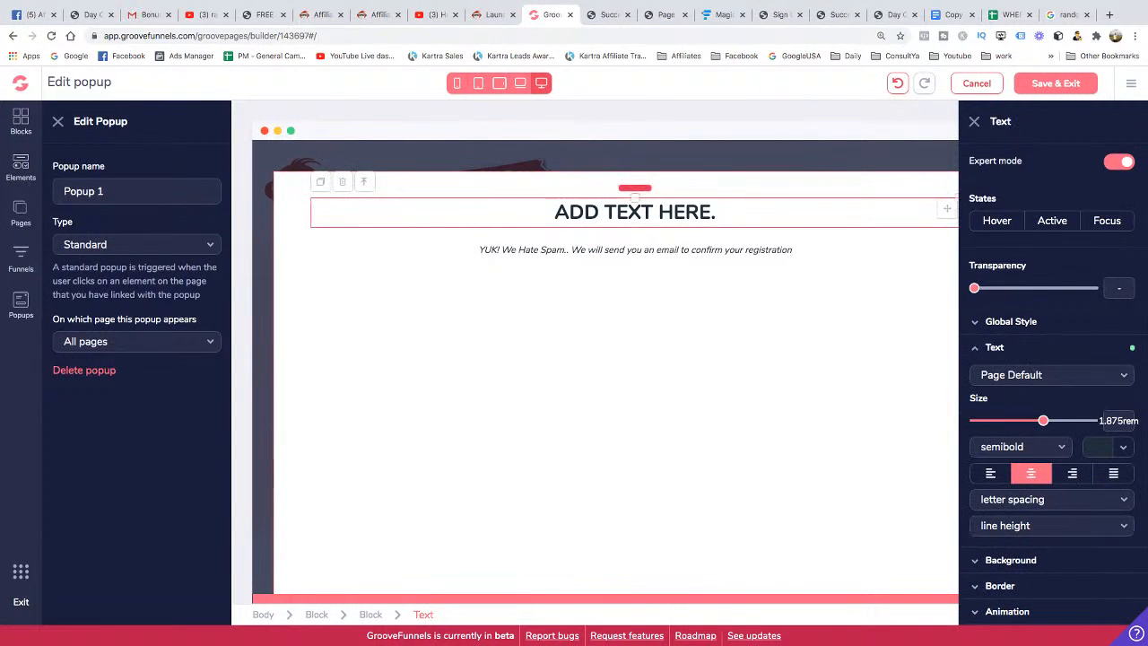
scroll(1050, 404, "down", 1)
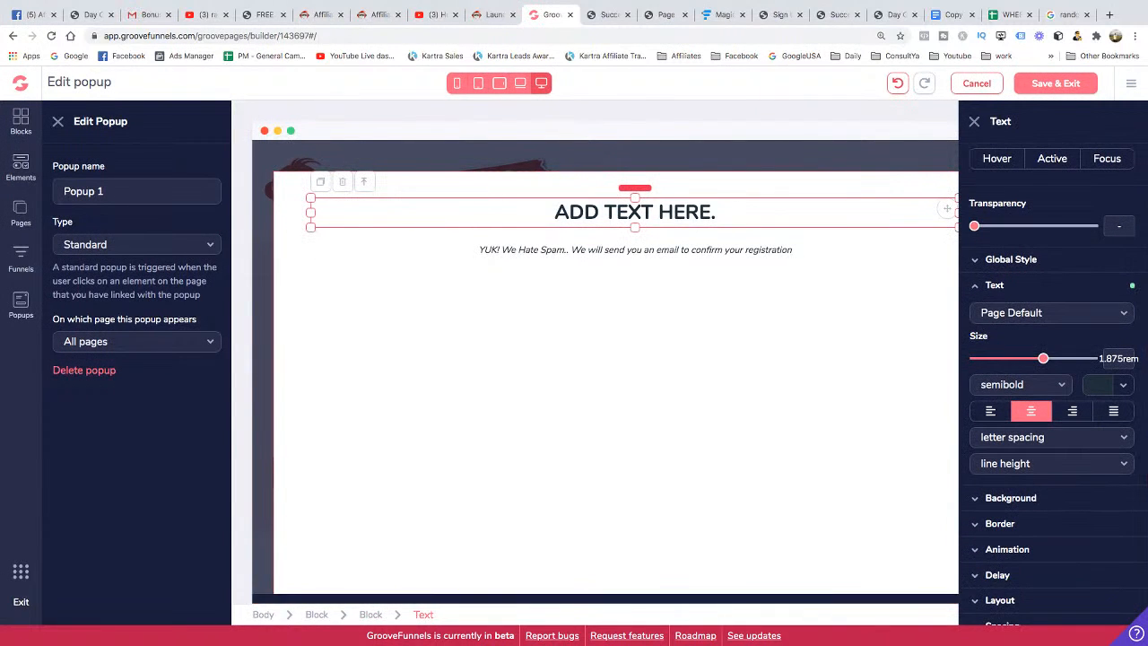
scroll(1050, 404, "up", 1)
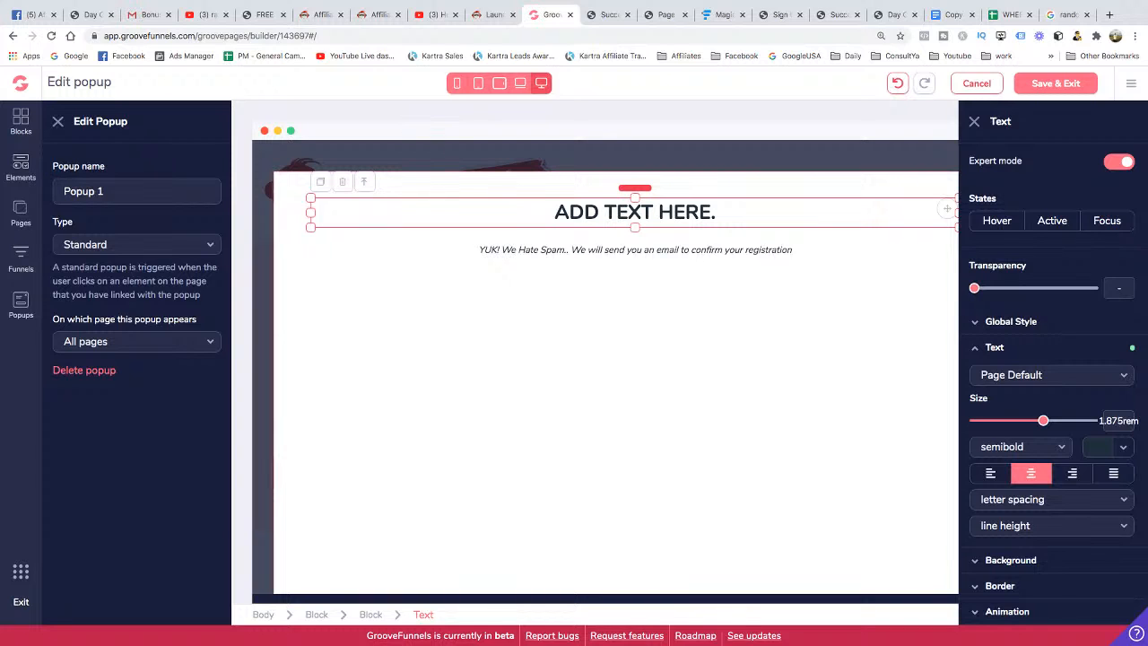
left_click(21, 166)
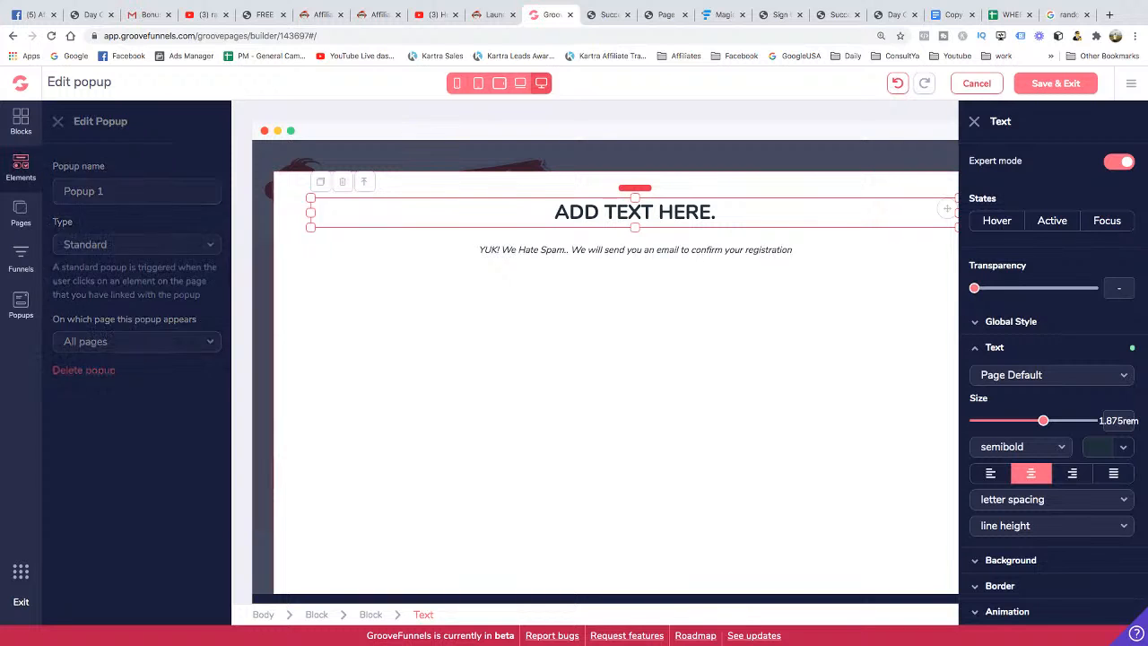
left_click(974, 122)
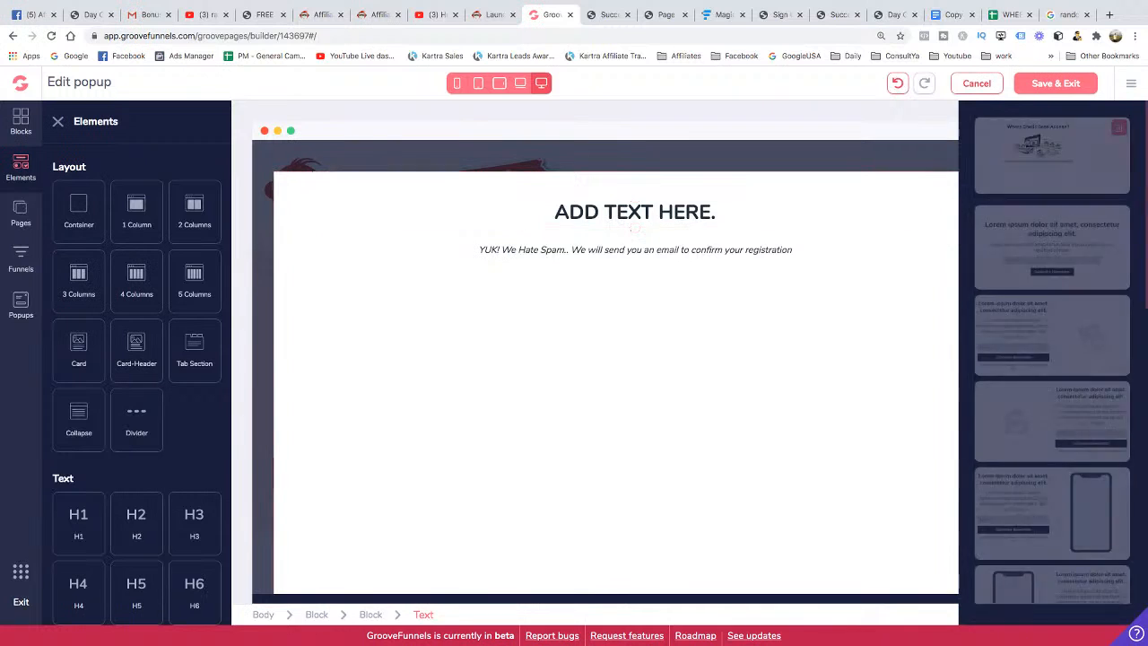
scroll(1053, 359, "down", 4)
scroll(1053, 359, "up", 3)
scroll(1052, 358, "down", 1)
scroll(1052, 359, "down", 5)
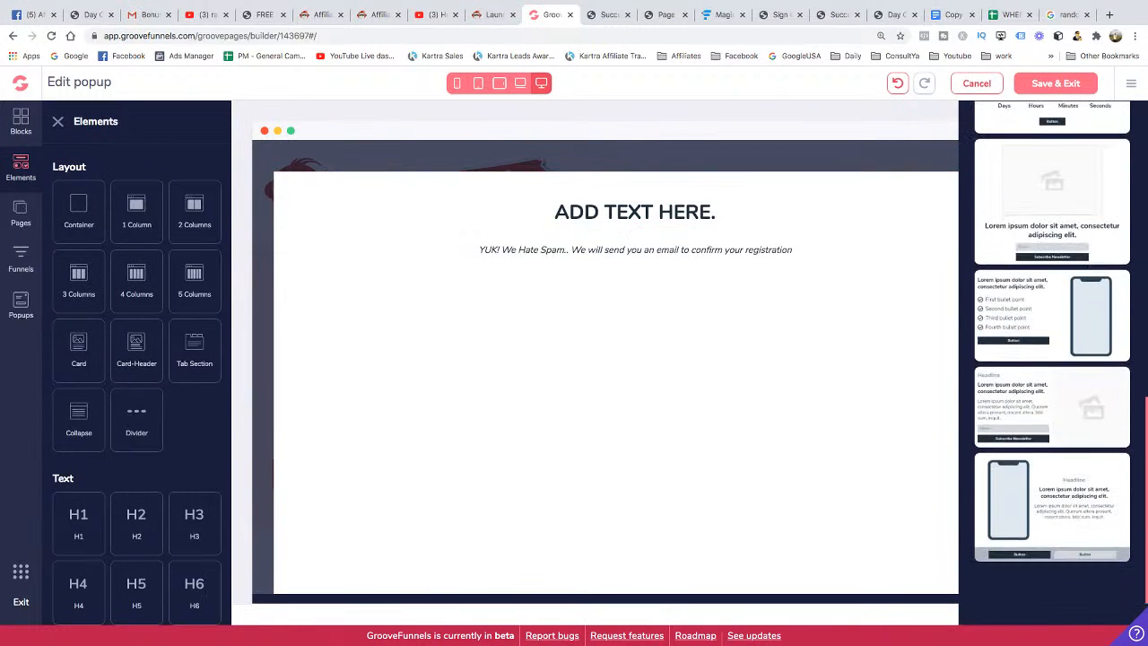
left_click(1052, 408)
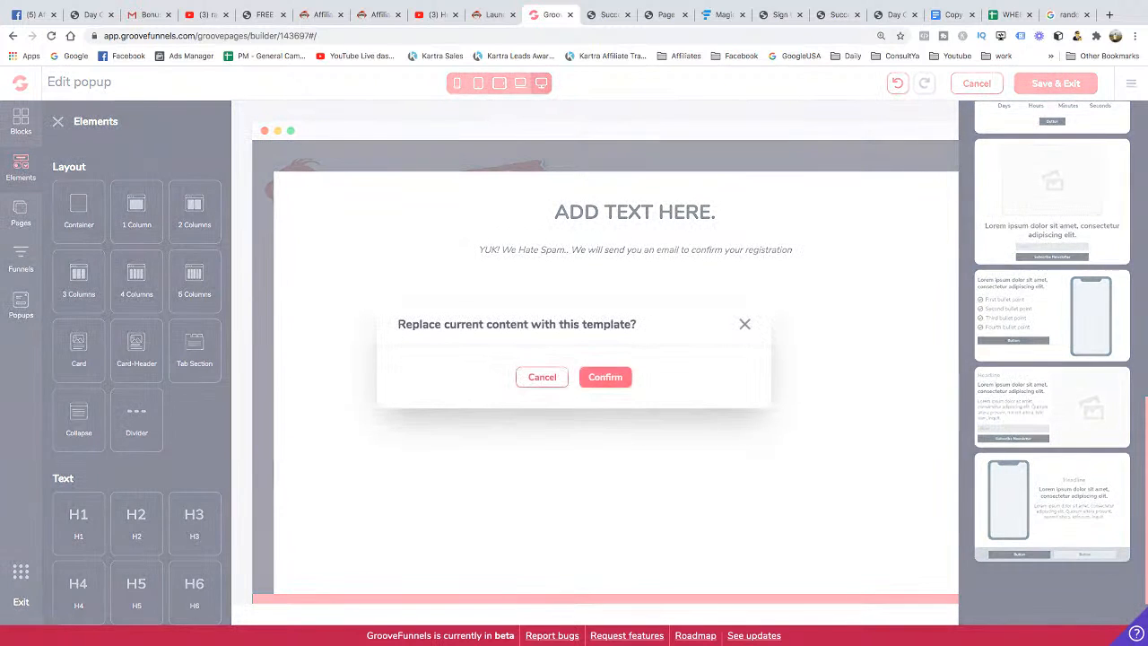
left_click(605, 377)
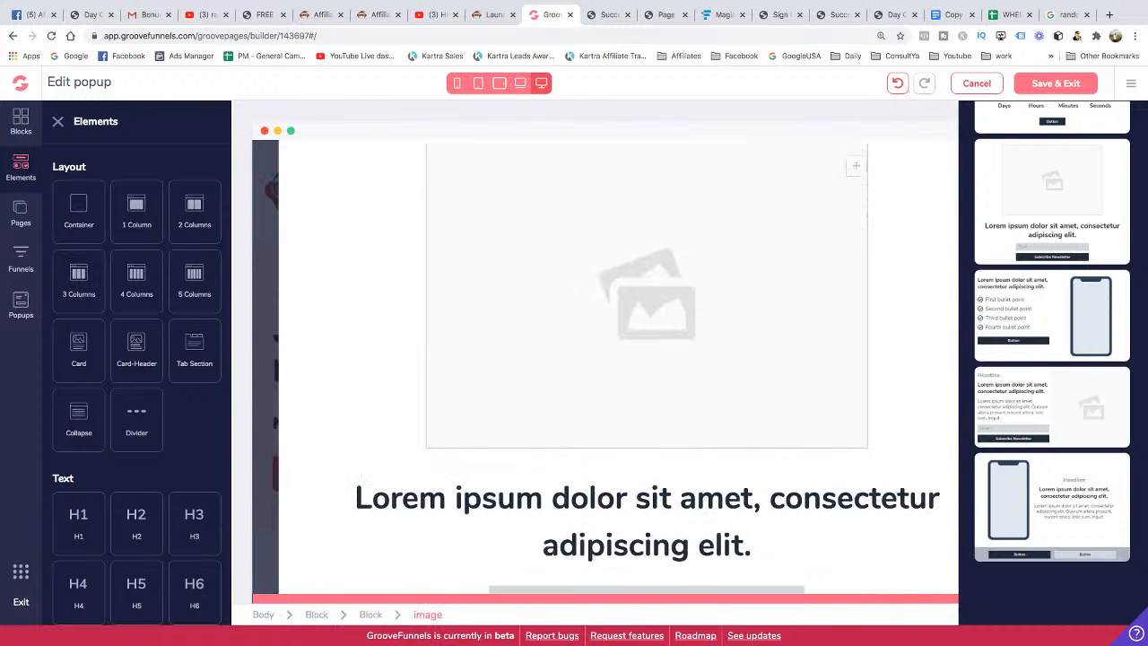
scroll(646, 380, "up", 1)
scroll(646, 381, "down", 3)
left_click(646, 381)
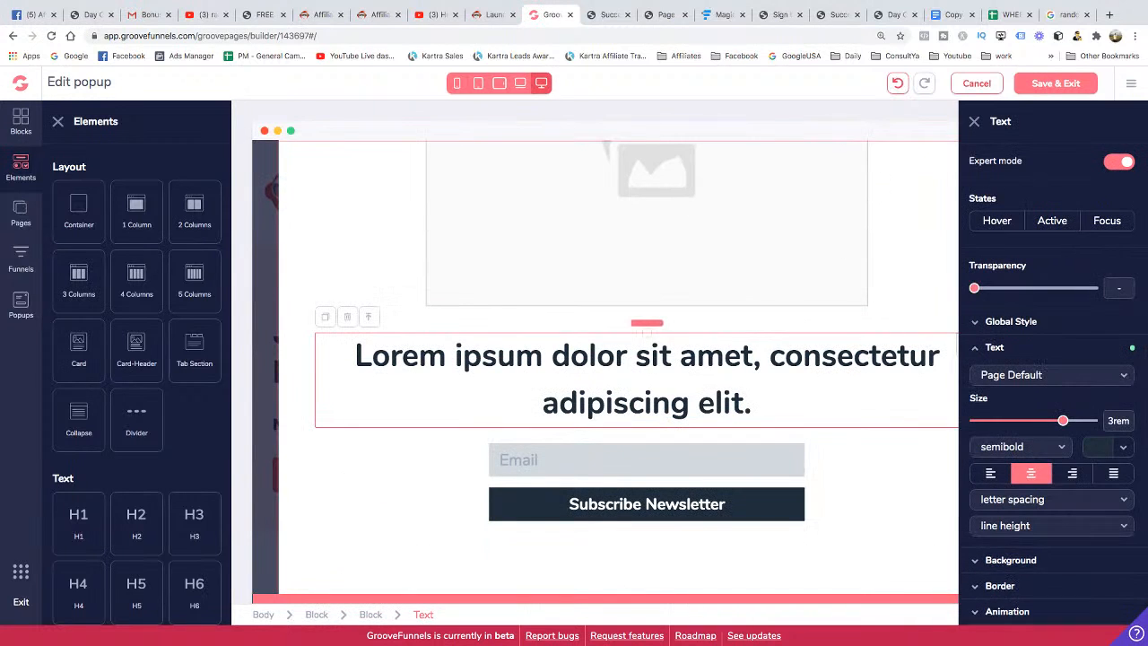
left_click(395, 511)
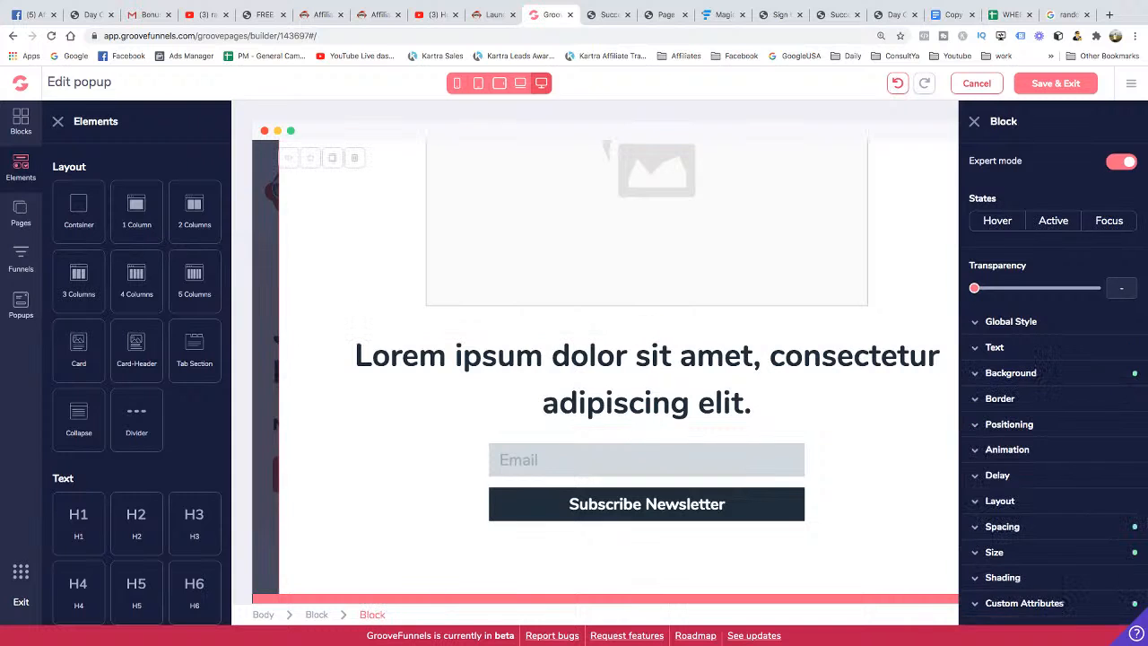
scroll(646, 380, "up", 2)
scroll(646, 381, "down", 1)
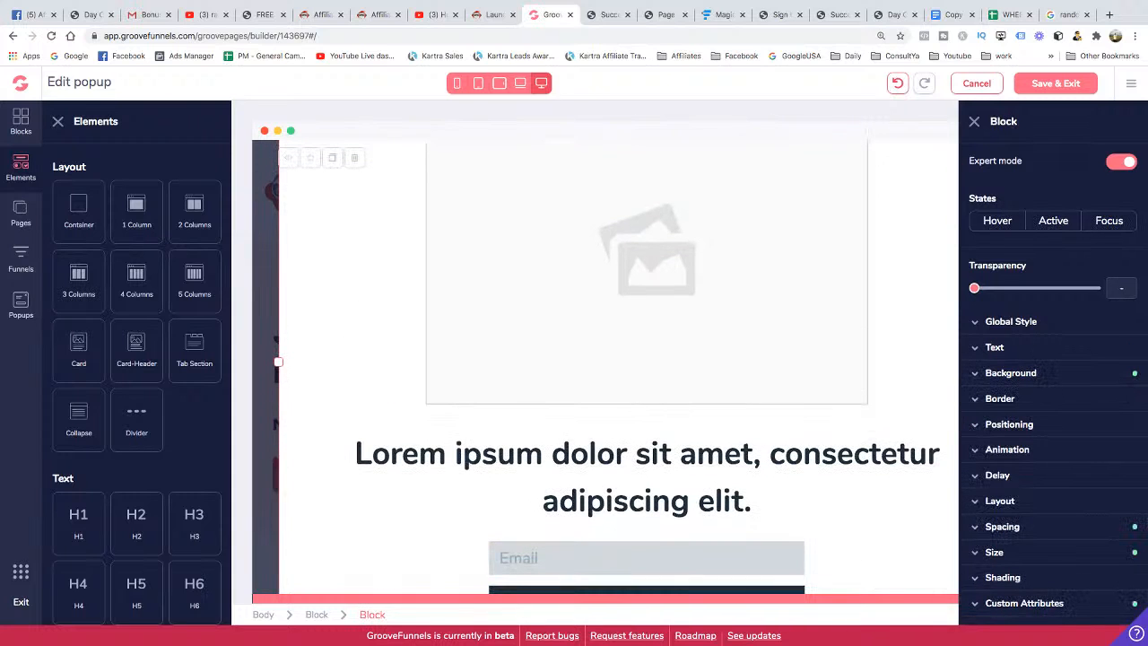
Move the popup's placeholder headline above the image placeholder
left_click(646, 478)
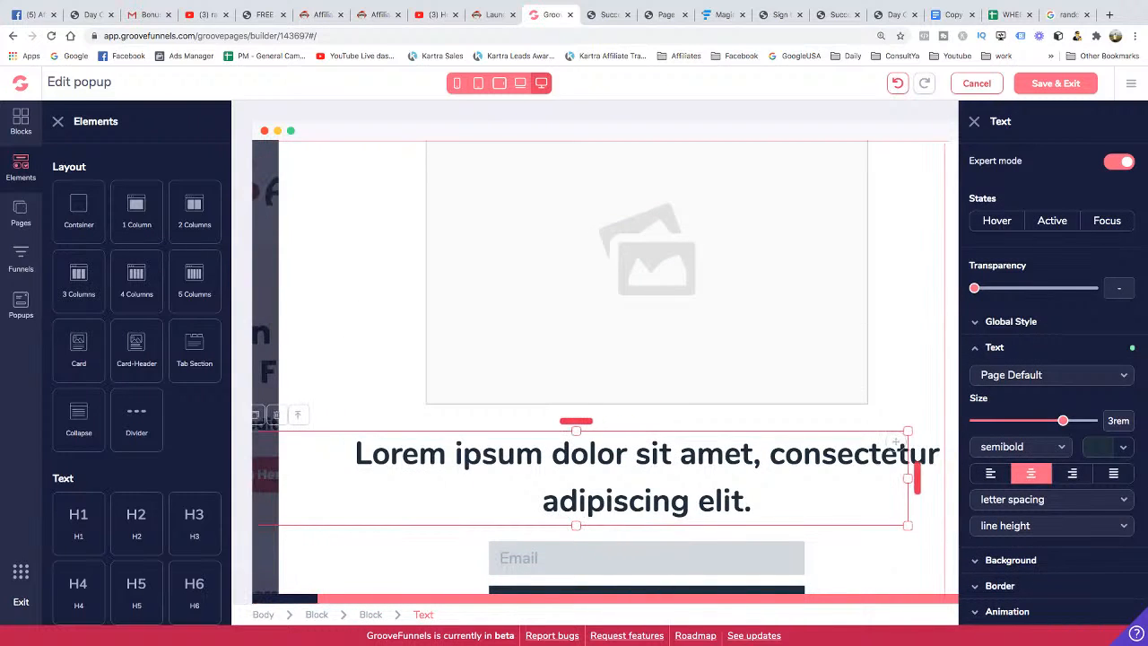
left_click(900, 459)
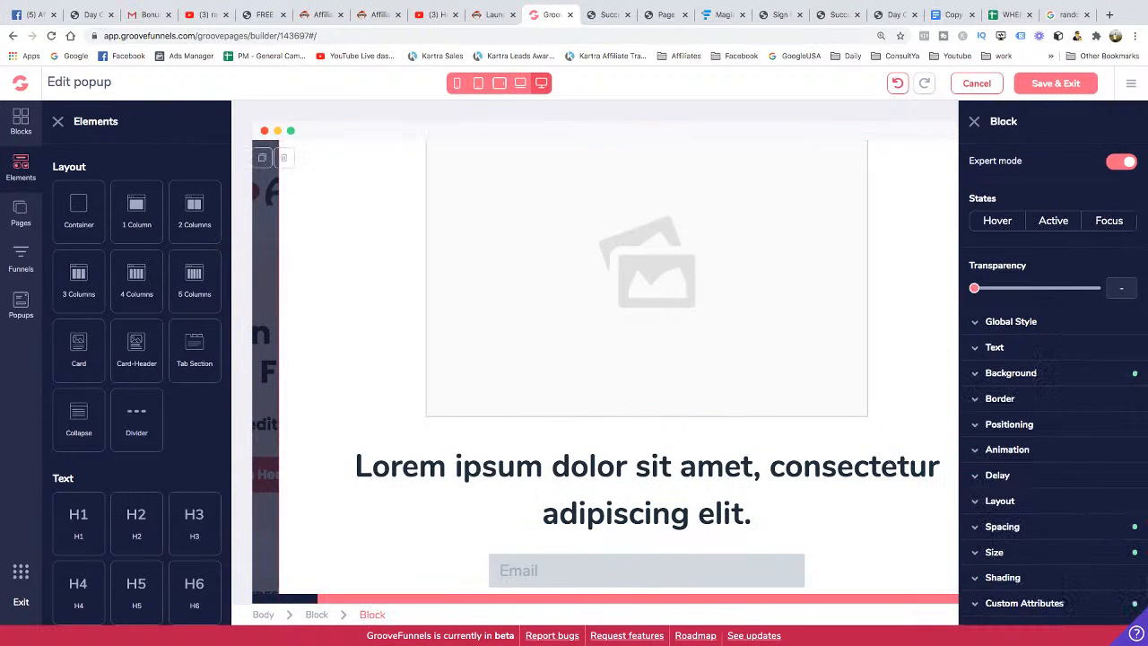
left_click(900, 459)
key("super+minus")
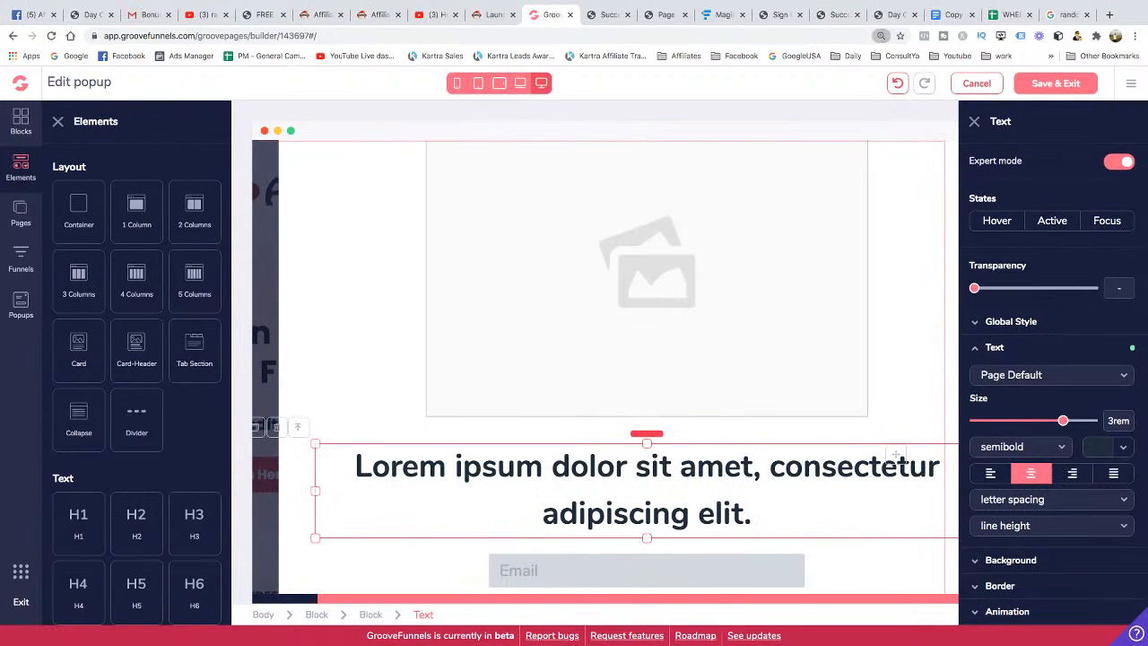
key("super+minus")
left_click_drag(853, 385, 879, 158)
scroll(646, 269, "up", 2)
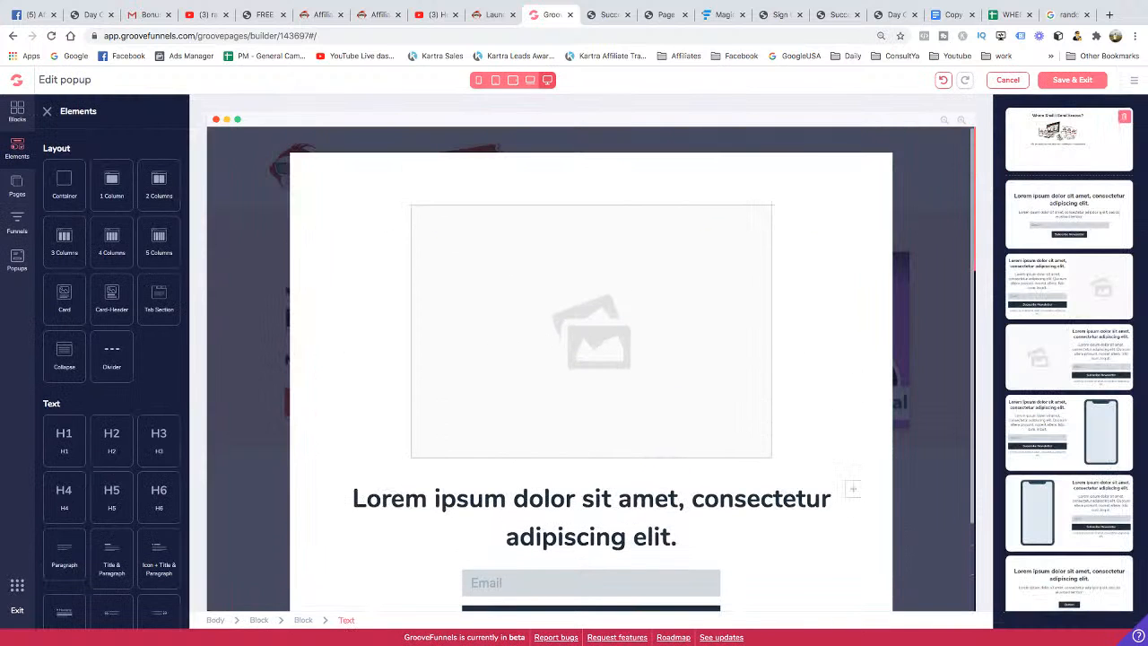
left_click_drag(853, 488, 849, 188)
scroll(628, 430, "down", 2)
Delete the Subscribe Newsletter button from the popup
left_click(610, 484)
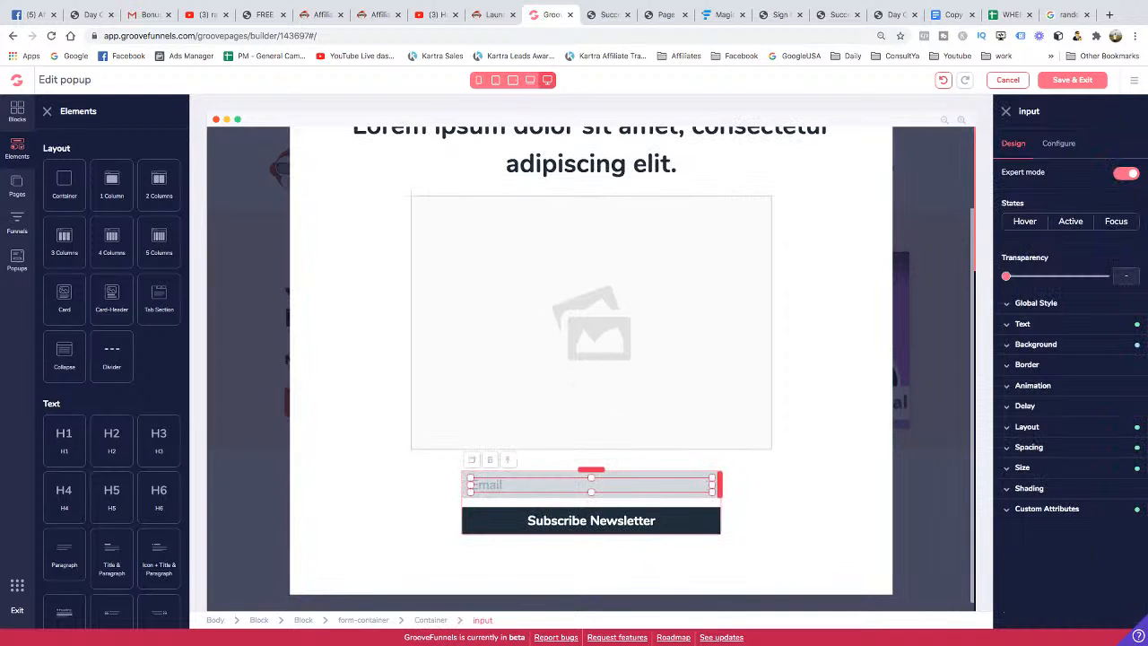
left_click(807, 503)
double_click(865, 326)
left_click(866, 326)
double_click(865, 326)
double_click(866, 327)
left_click(708, 518)
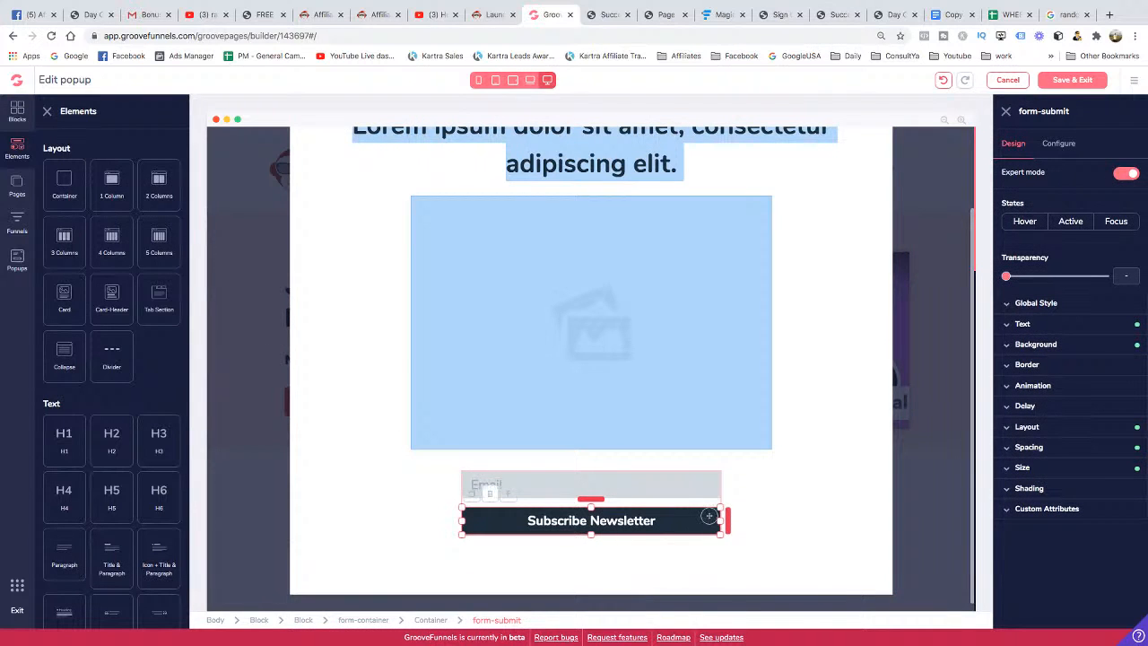
key("Delete")
left_click(599, 372)
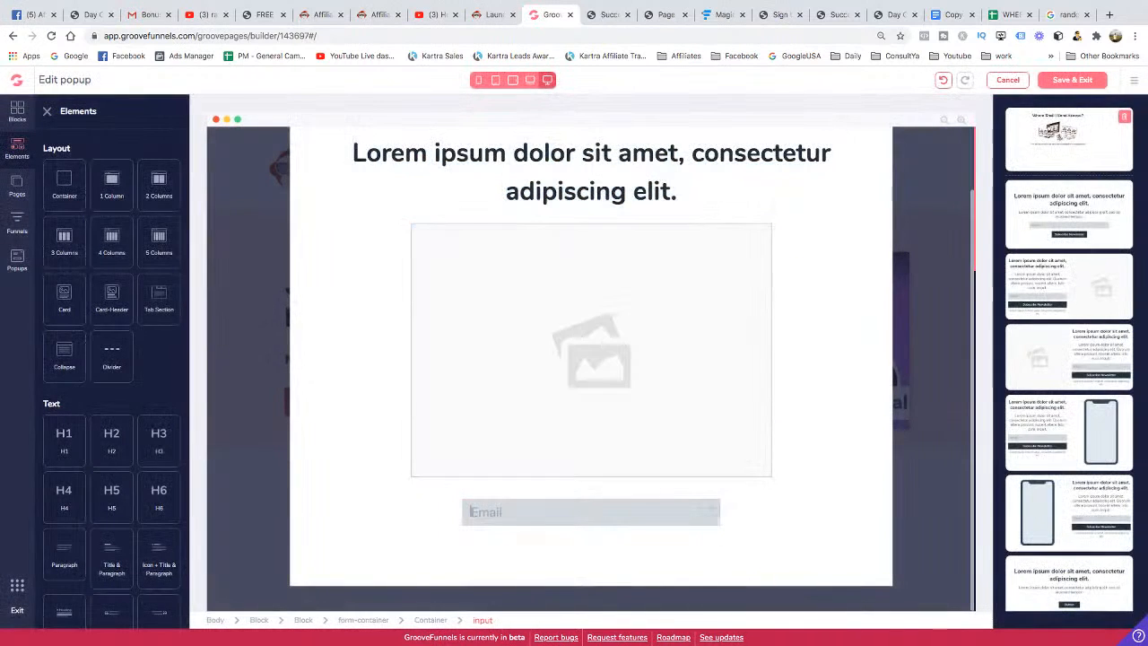
Delete the Email input field beneath the popup's image placeholder
left_click(805, 535)
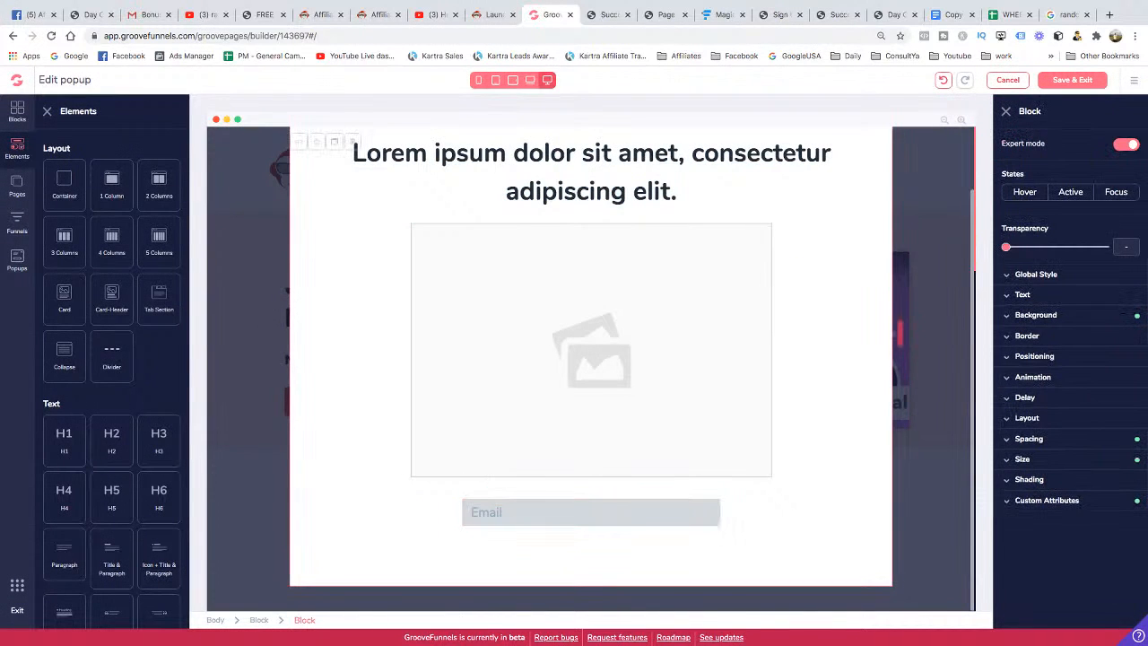
left_click(710, 511)
left_click(490, 486)
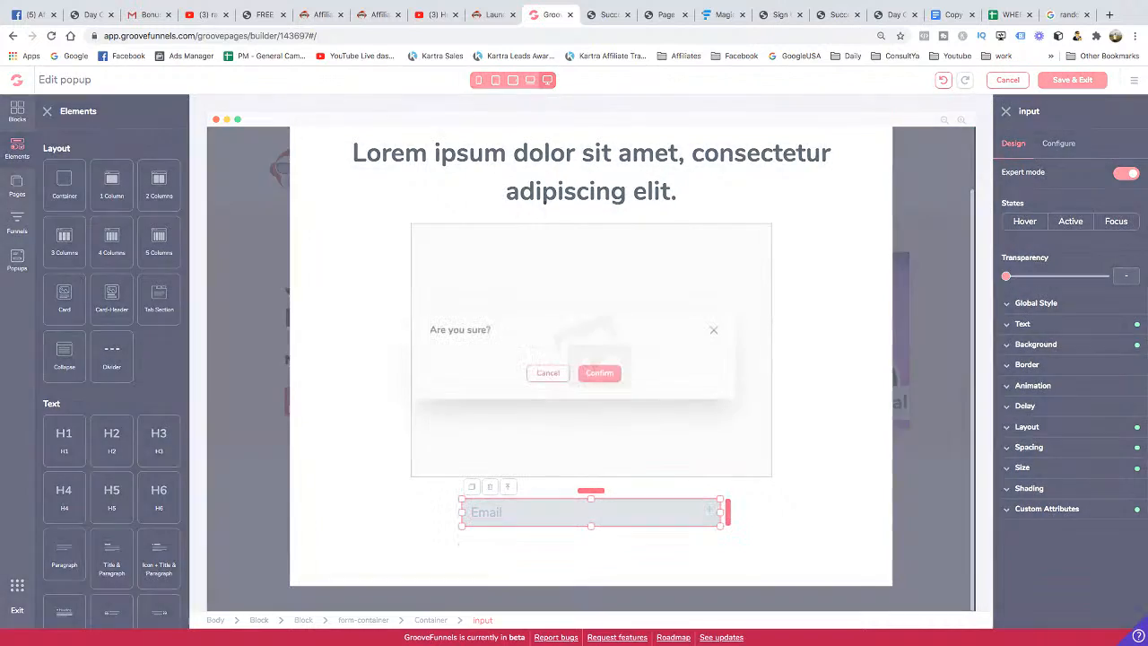
left_click(599, 373)
Replace the popup's placeholder headline with "Where Shall I Send Your Daily Training?"
double_click(679, 226)
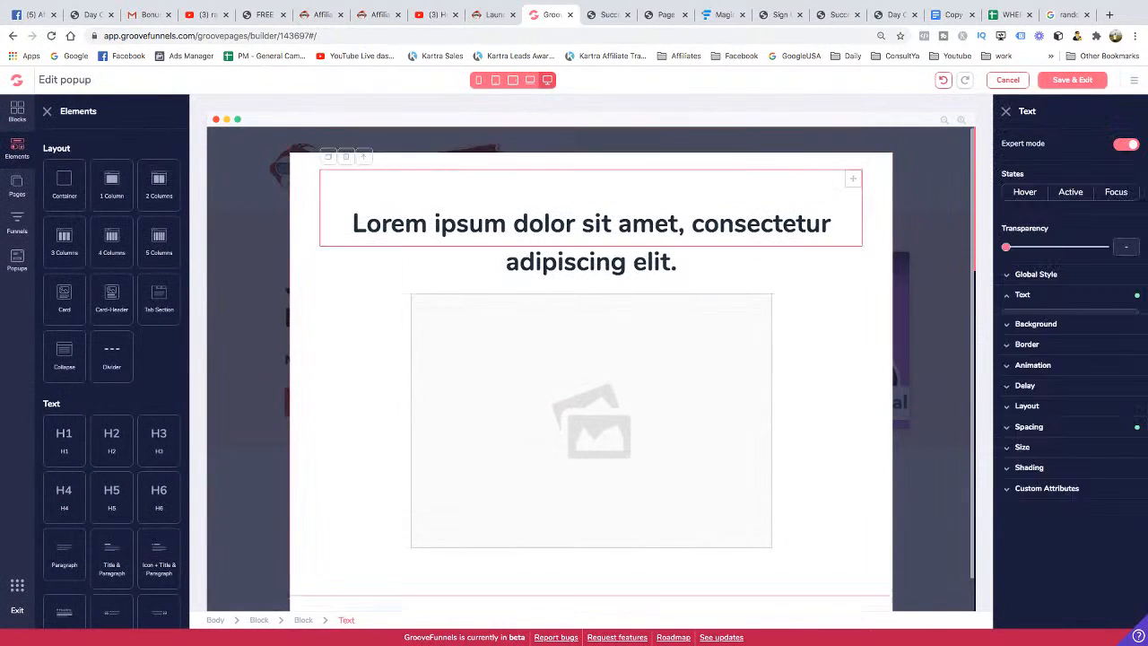
left_click_drag(679, 263, 352, 223)
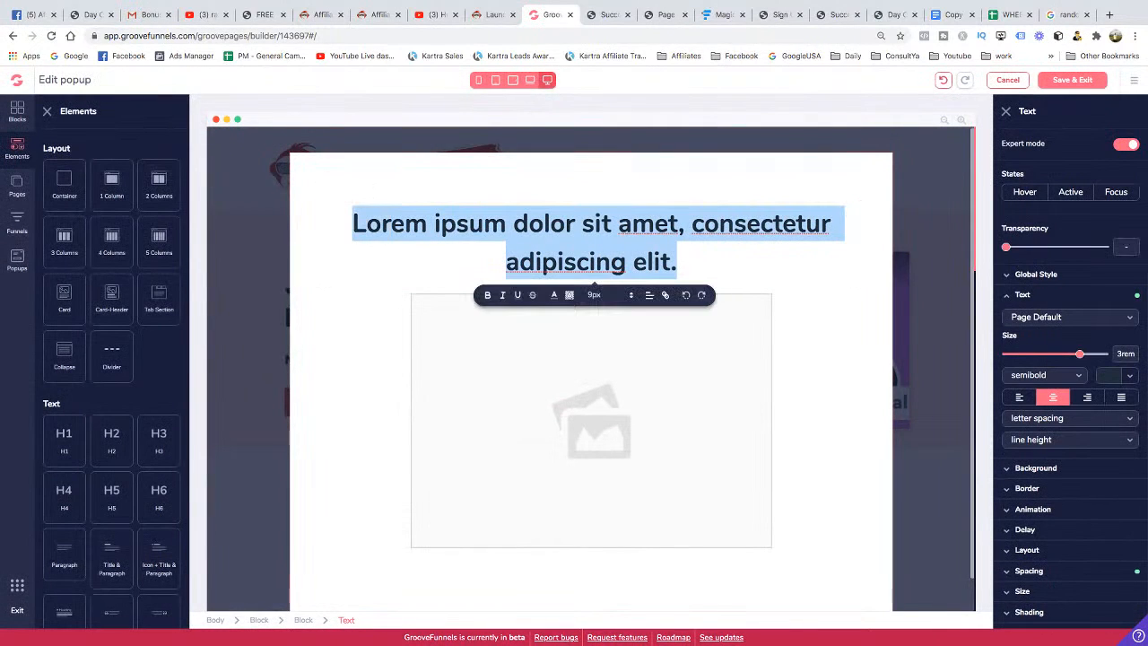
type("Wher")
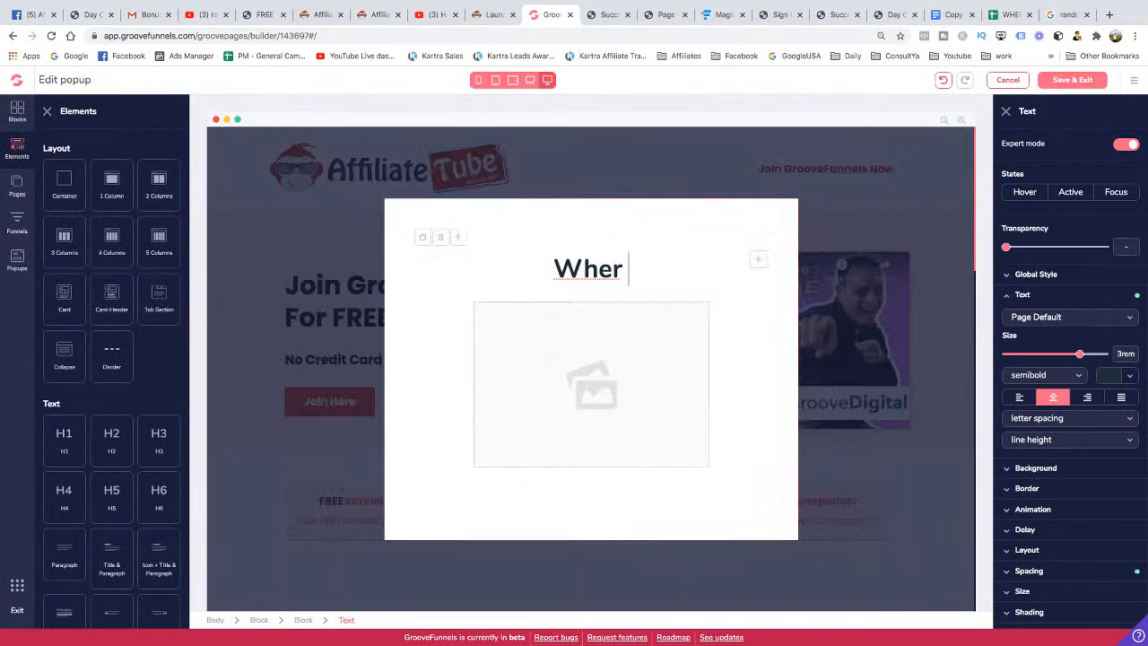
key("Return")
type("e Shall I Send Your Dau")
key("BackSpace")
type("ilt")
key("BackSpace")
type("y Train")
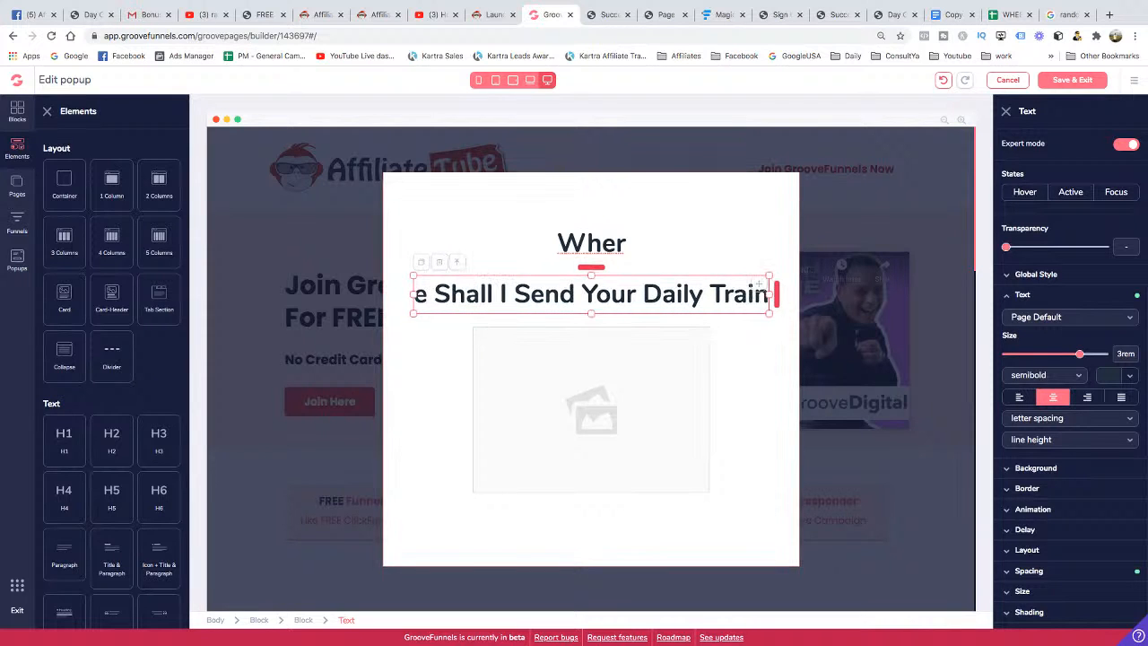
key("BackSpace")
type("ning?")
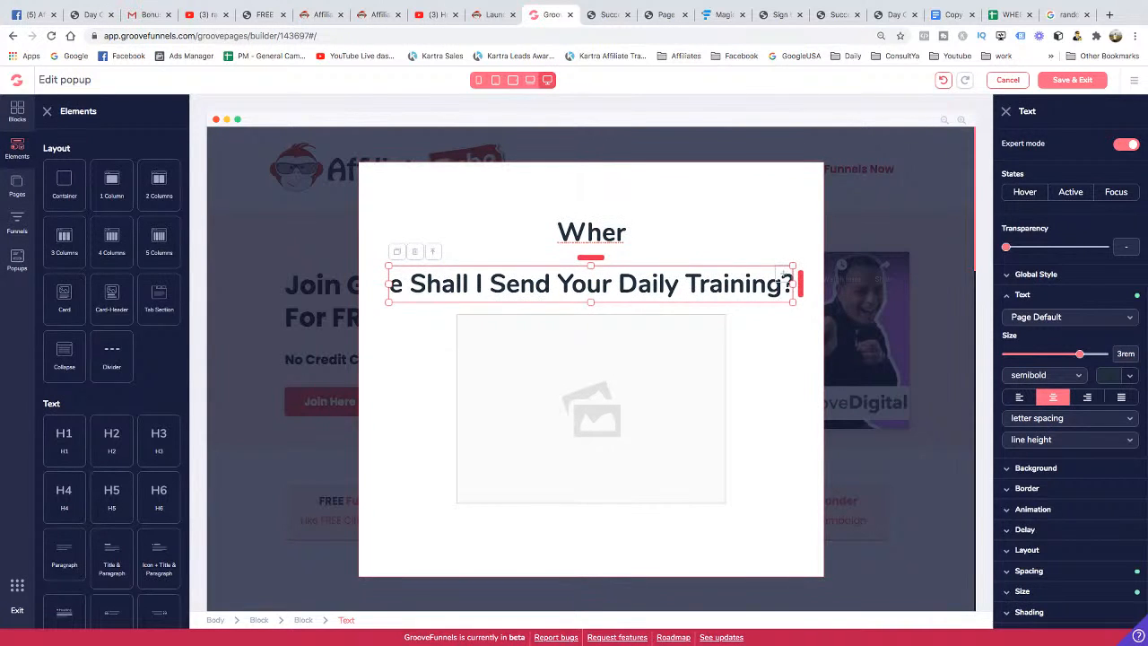
Try to correct the start of the headline's second line by replacing "e S" with "We"
left_click(591, 408)
left_click(426, 284)
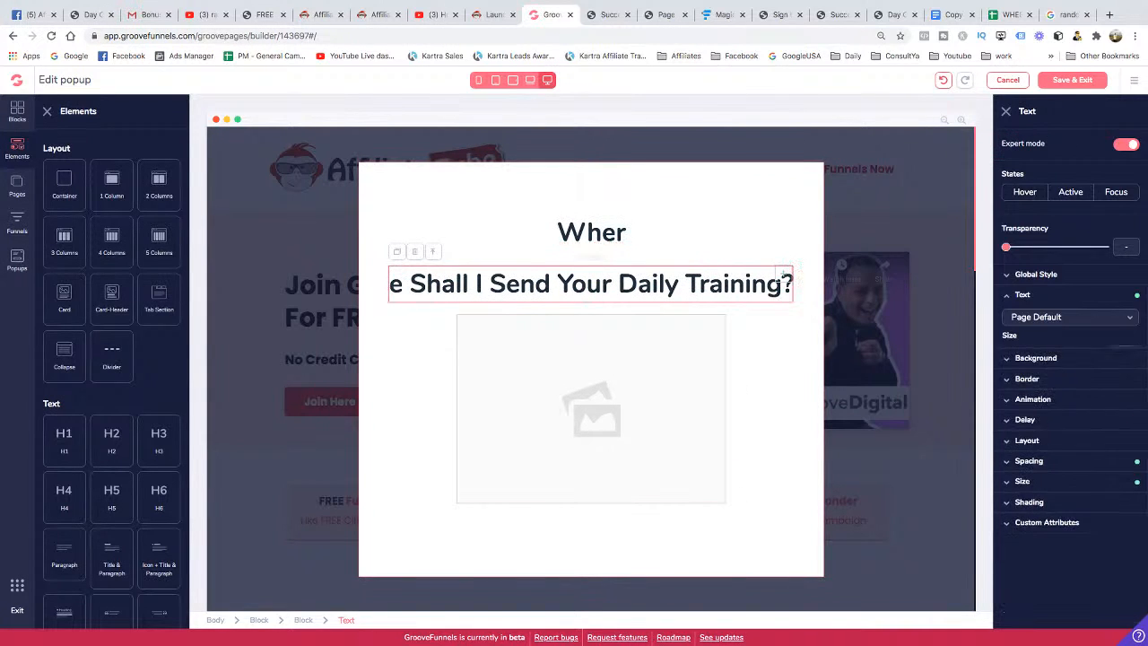
left_click_drag(426, 285, 390, 284)
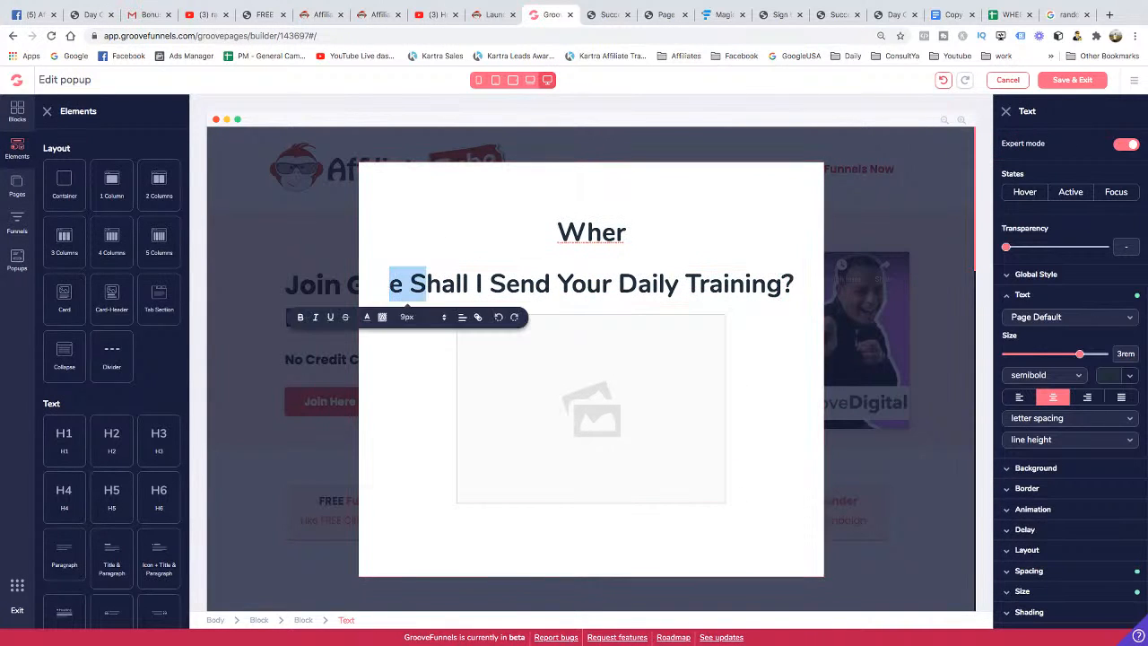
key("BackSpace")
type("We")
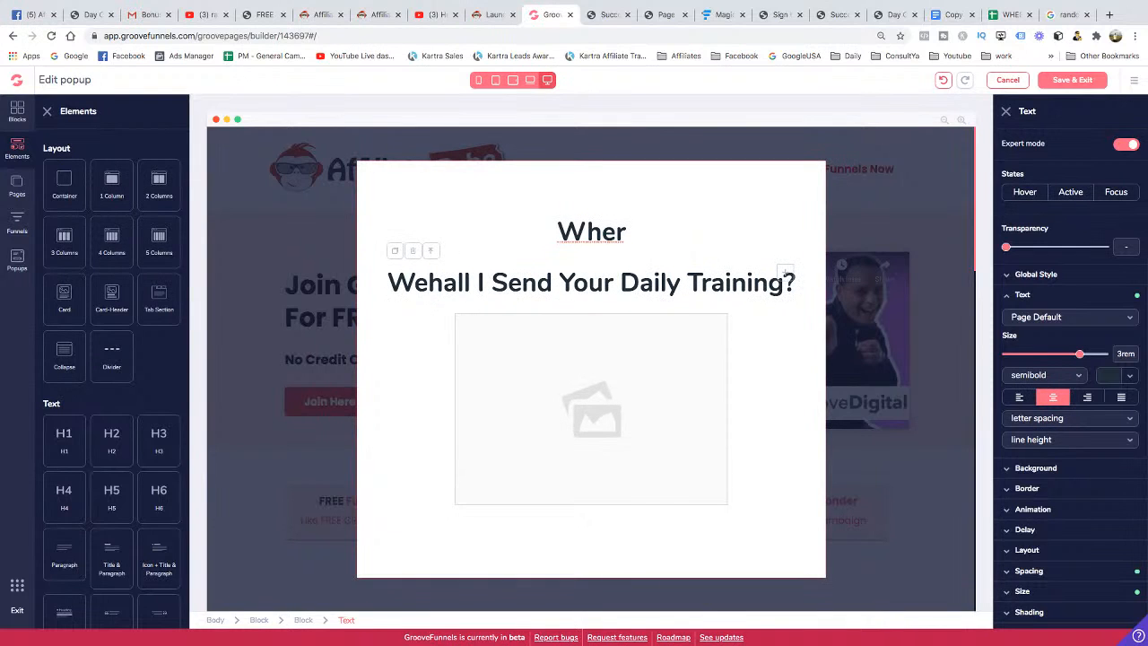
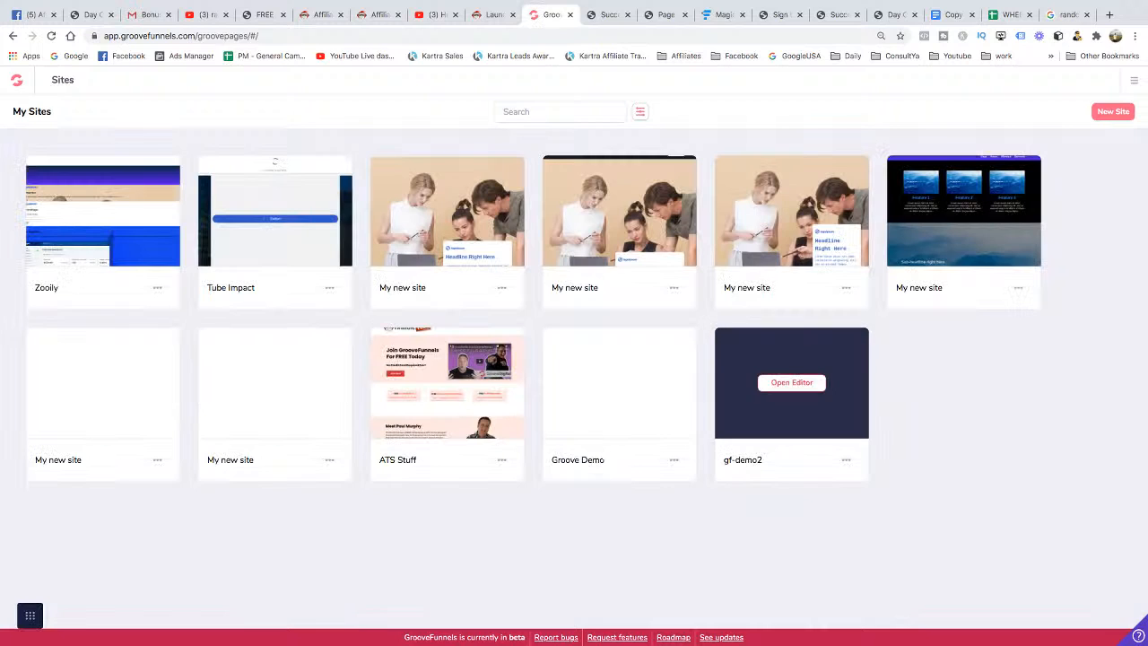
Open the gf-demo2 site in the editor and start a new popup on its Home page
left_click(791, 383)
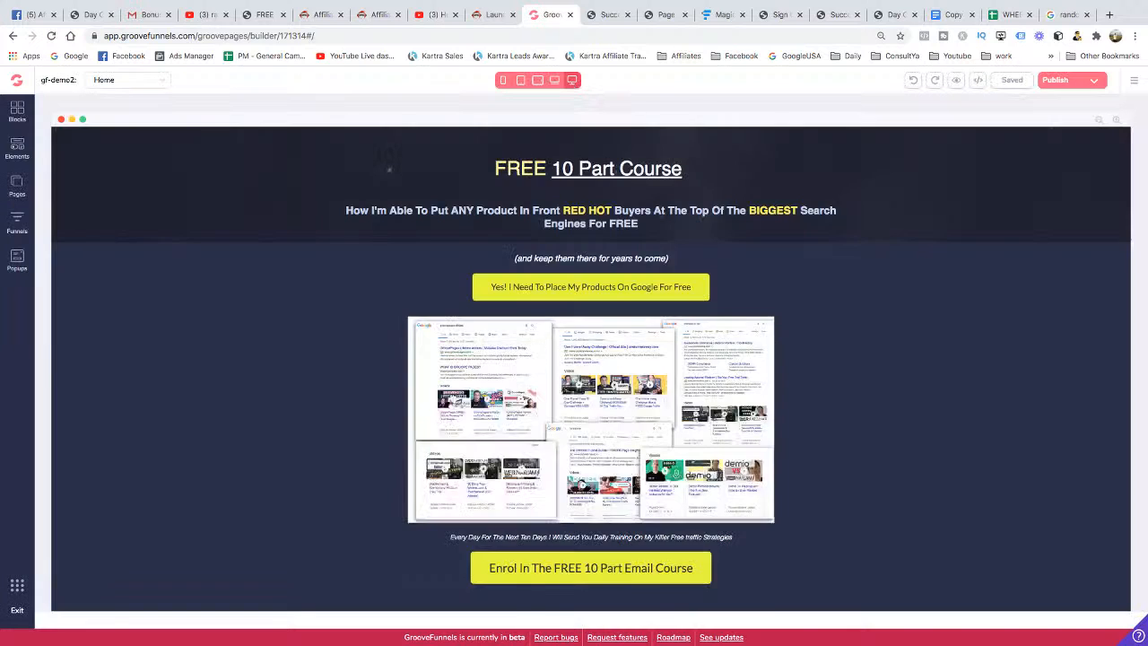
left_click(17, 260)
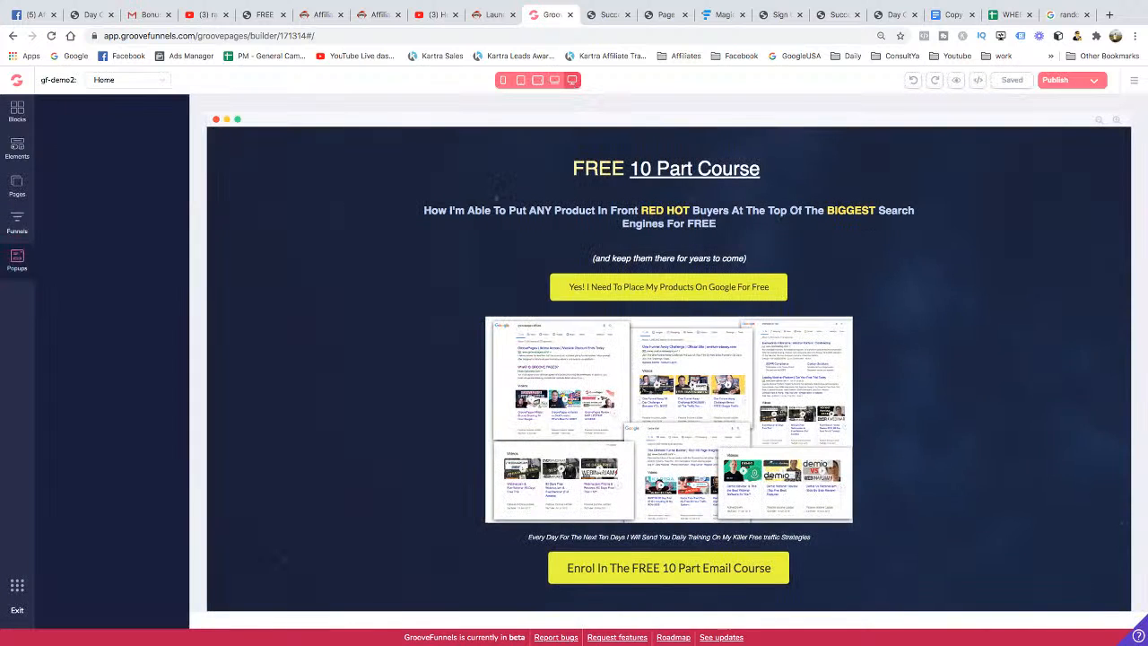
left_click(111, 220)
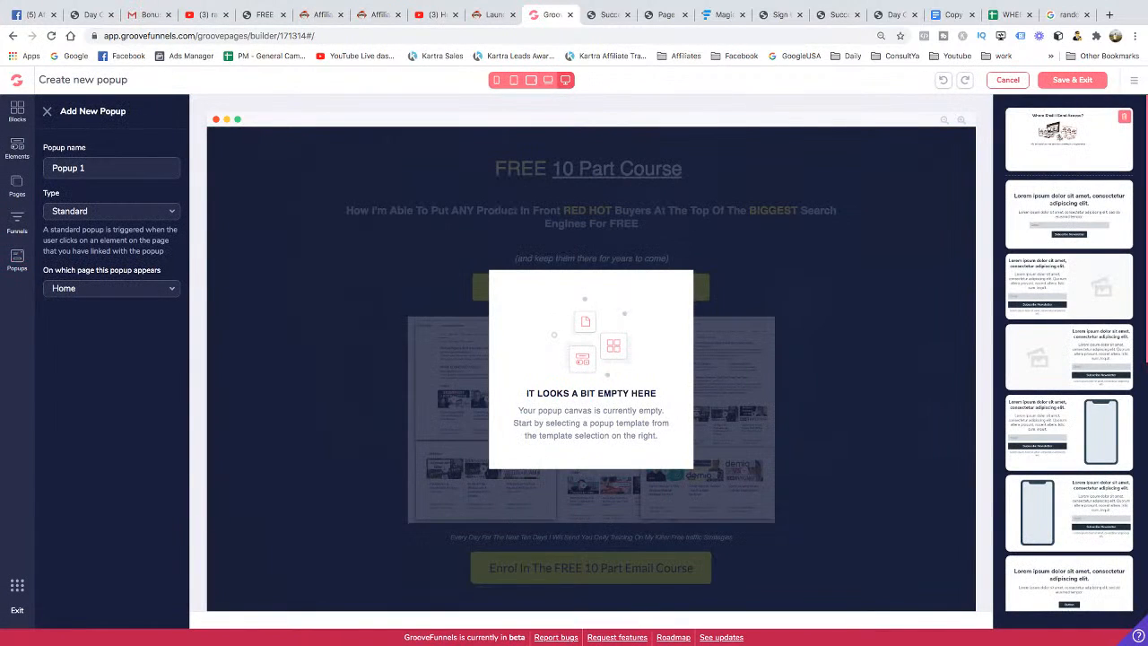
Go to the GrooveAffiliate dashboard from the GrooveFunnels home page, checking the open preview of the free 10 part course page
left_click(16, 81)
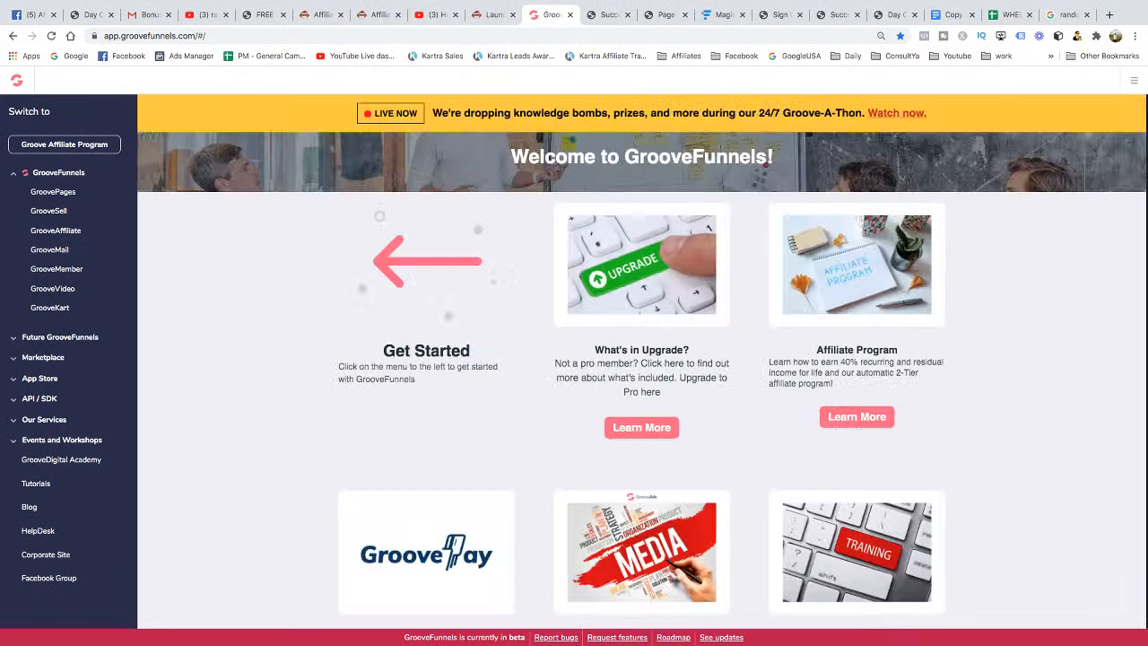
left_click(56, 231)
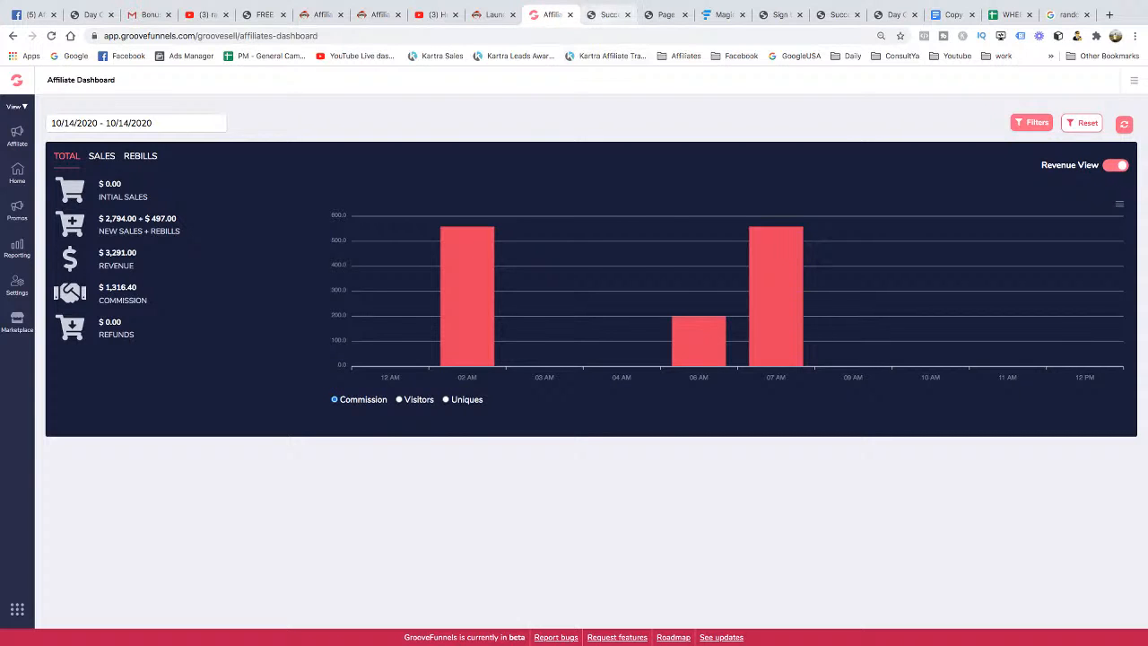
left_click(610, 14)
left_click(666, 15)
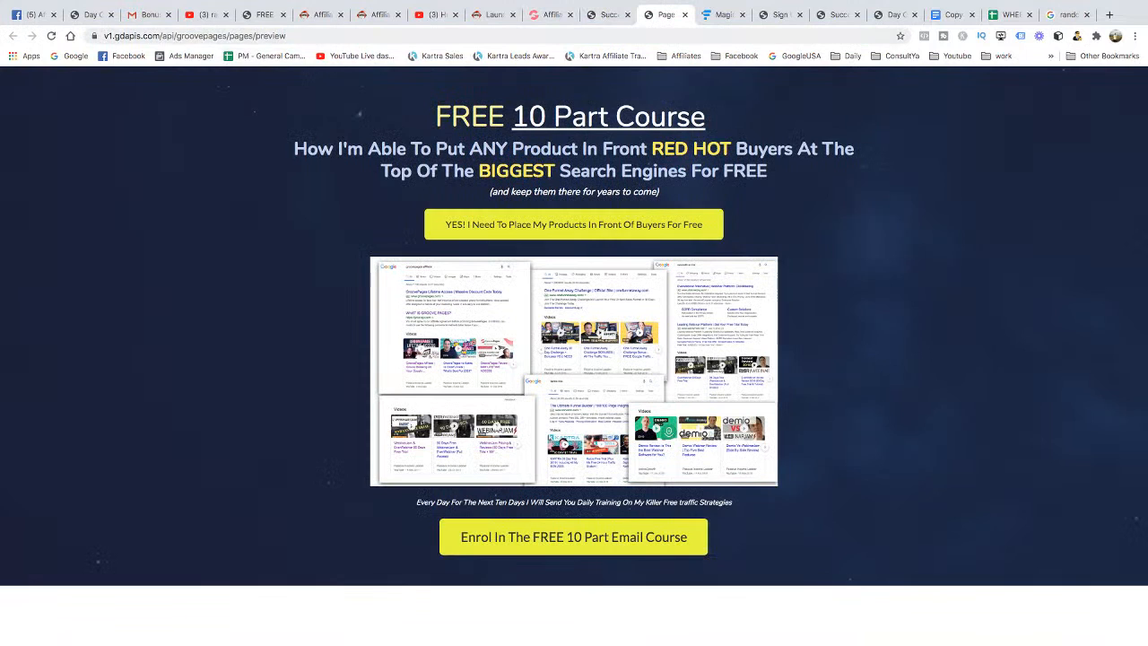
left_click(551, 14)
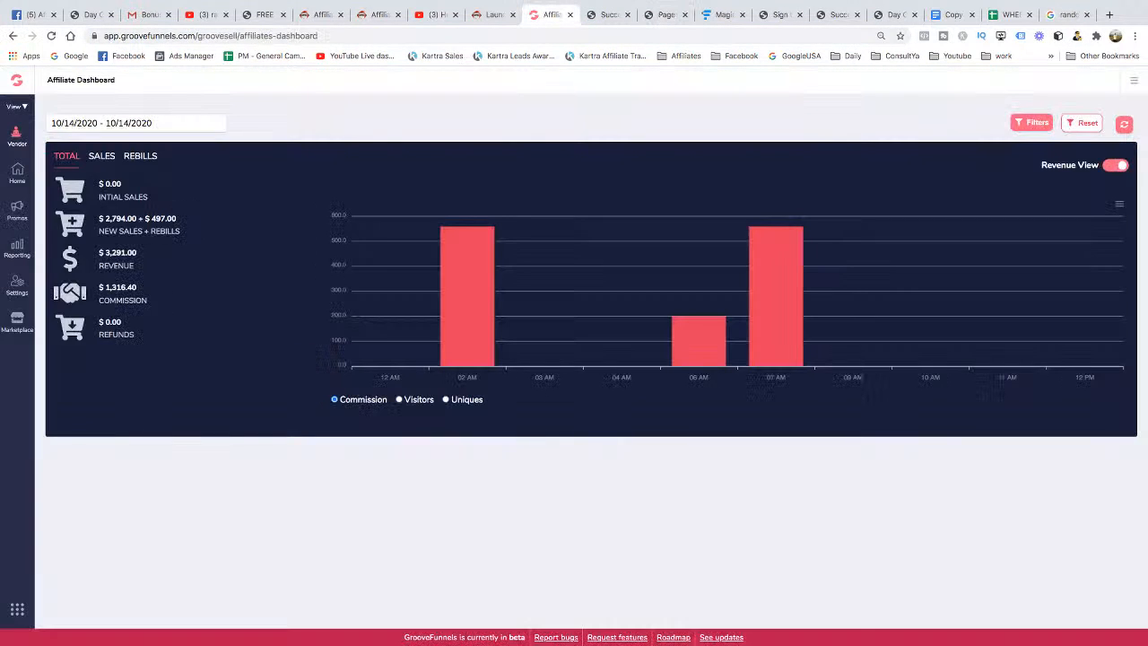
Return to GroovePages, open the ATS Stuff site and load its Opt In For 10 Part page for editing
left_click(17, 81)
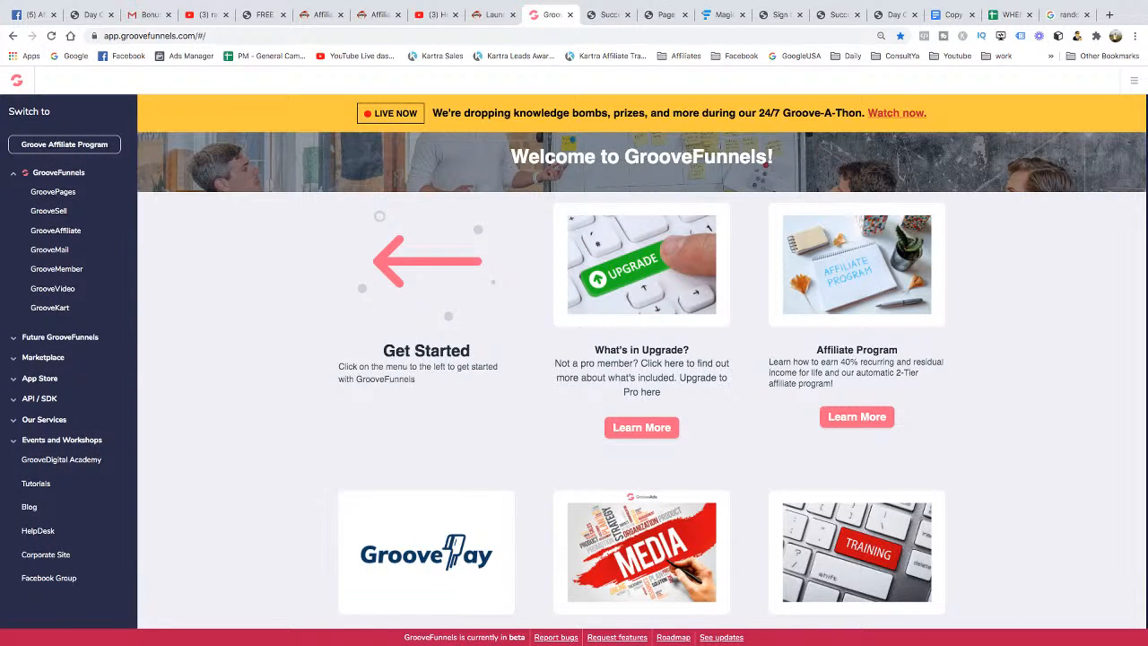
left_click(53, 192)
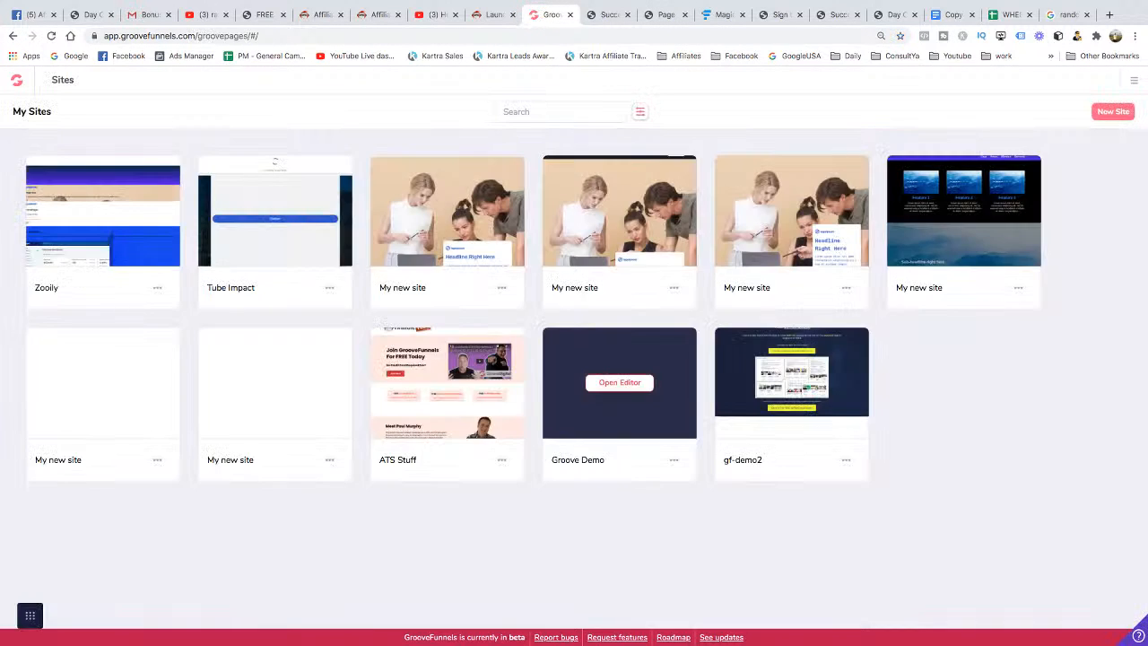
left_click(446, 383)
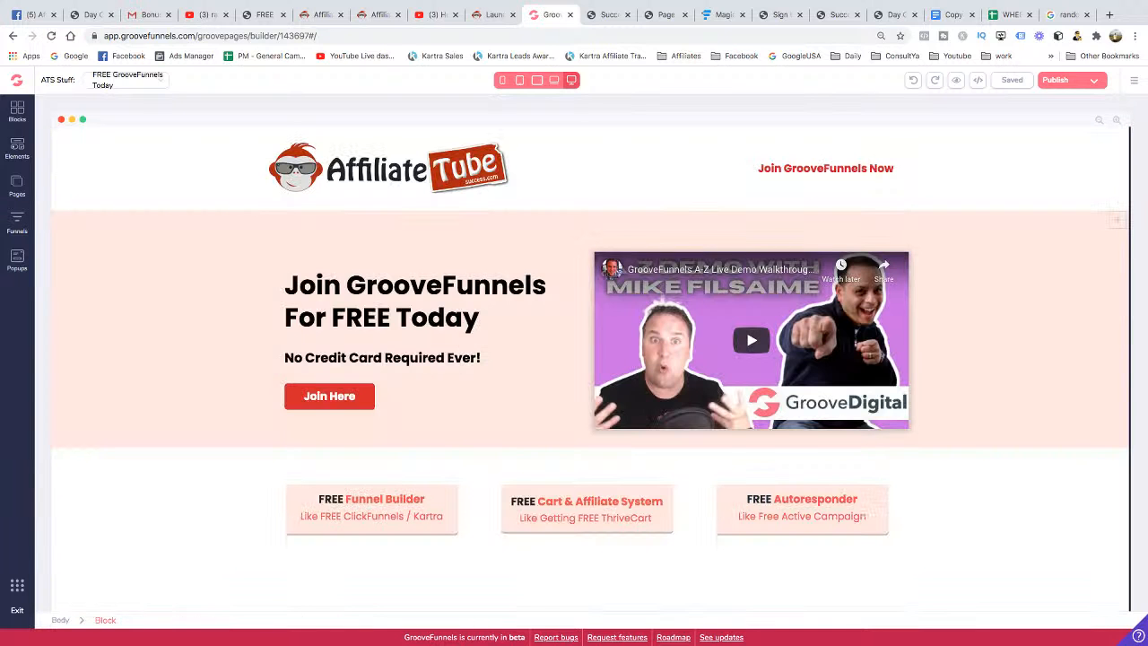
left_click(17, 185)
scroll(111, 376, "down", 2)
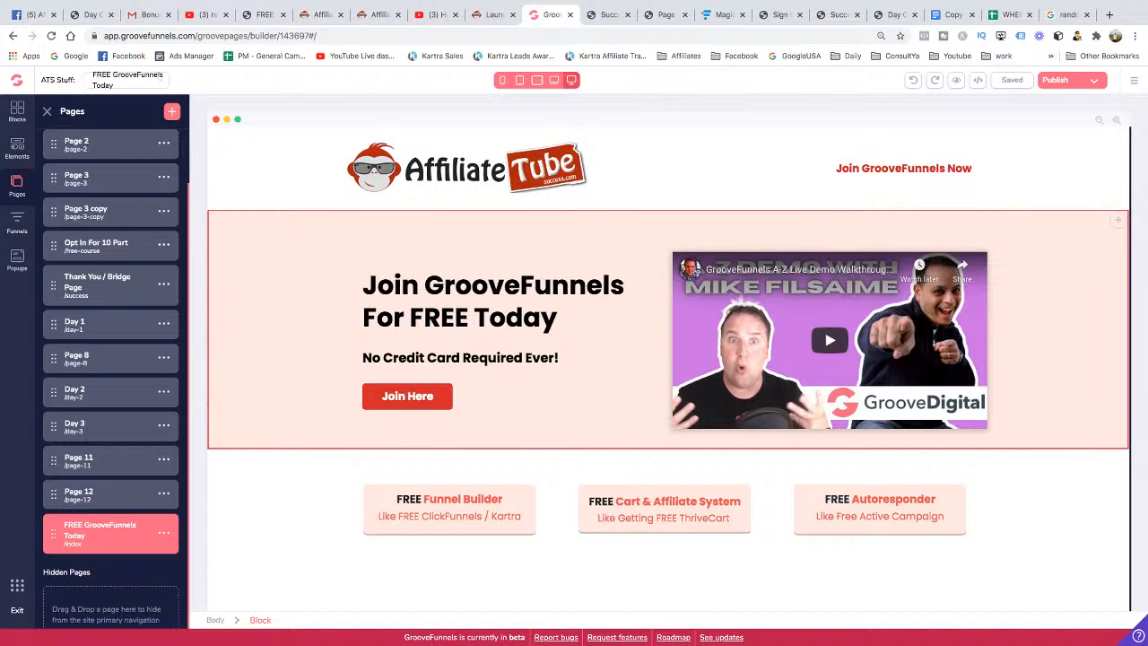
left_click(96, 245)
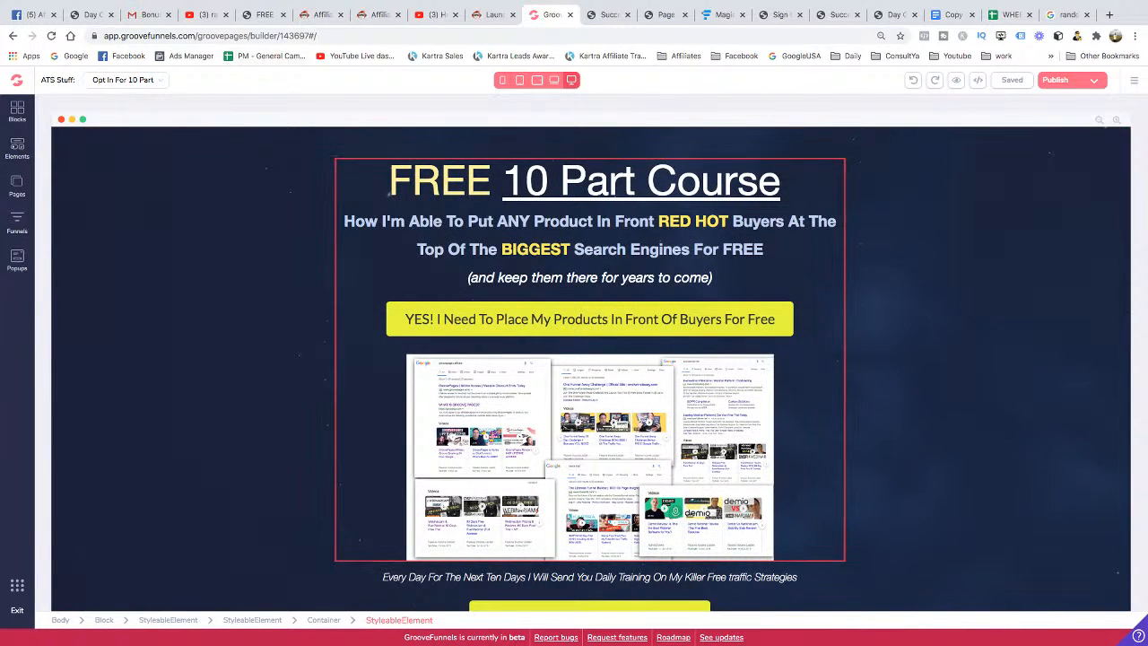
Open the published ATS Stuff site from its publish settings and look through the live home page
left_click(1055, 80)
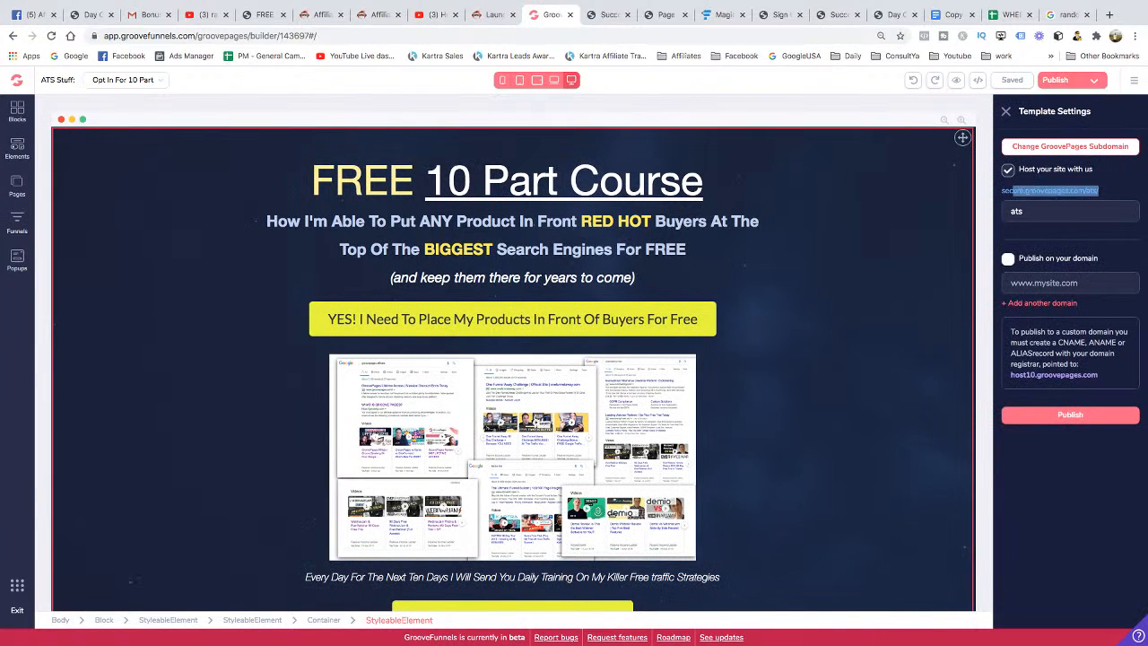
left_click(1050, 190)
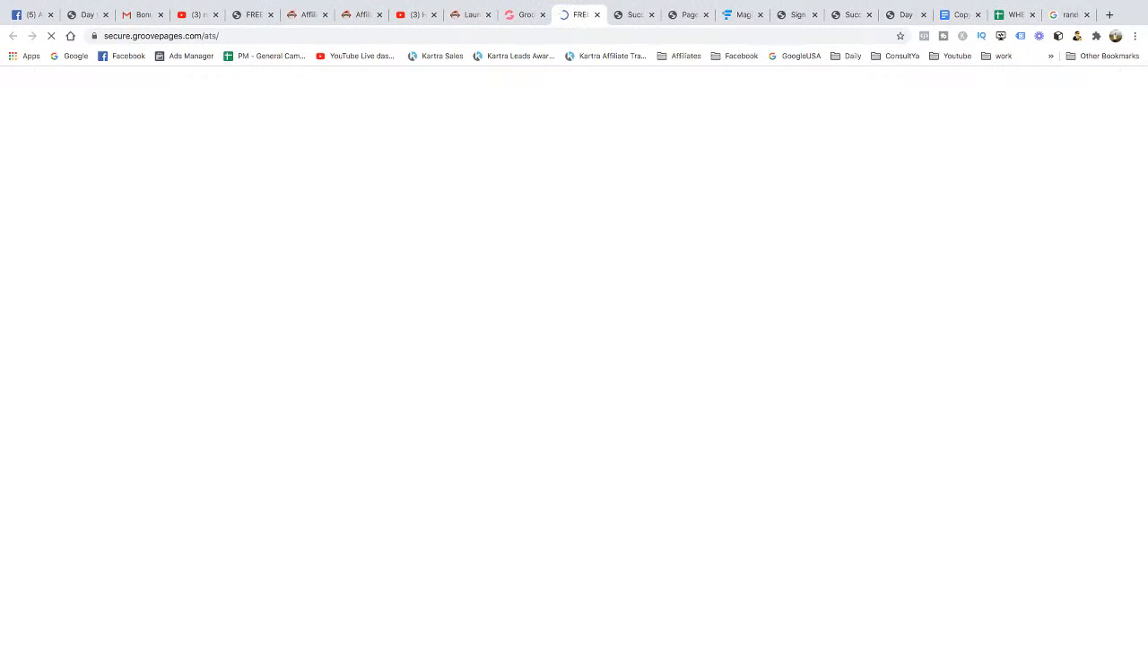
scroll(574, 359, "down", 3)
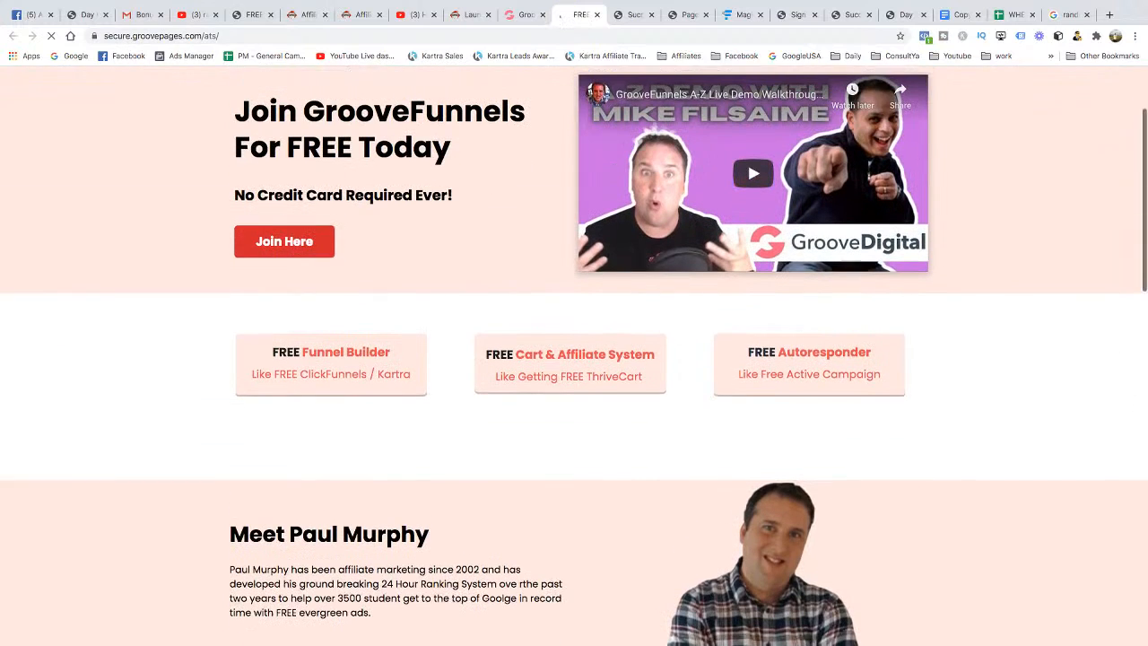
Return to the GroovePages editor and view the Opt In For 10 Part page's settings, selecting its page URL slug
left_click(525, 14)
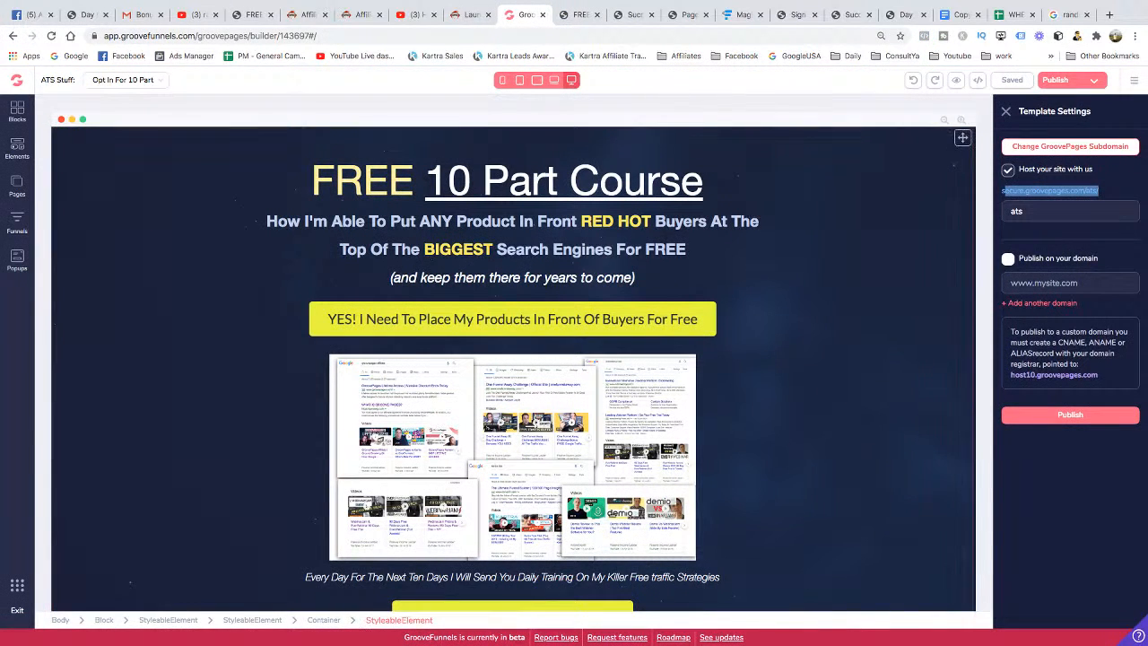
left_click(17, 186)
left_click(163, 306)
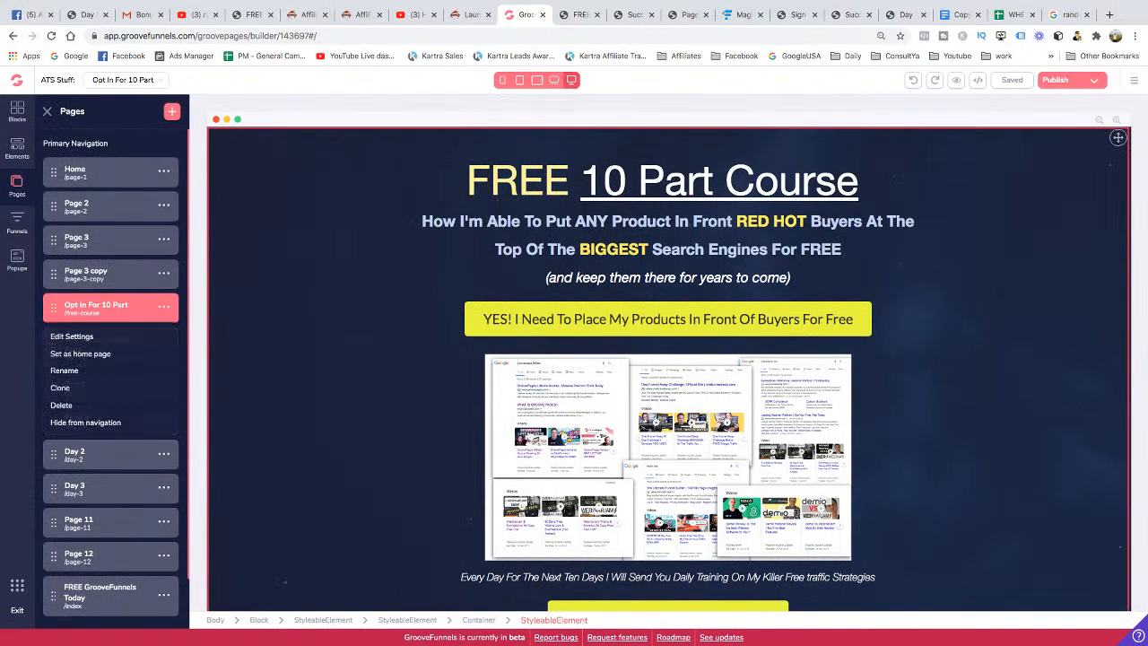
left_click(71, 336)
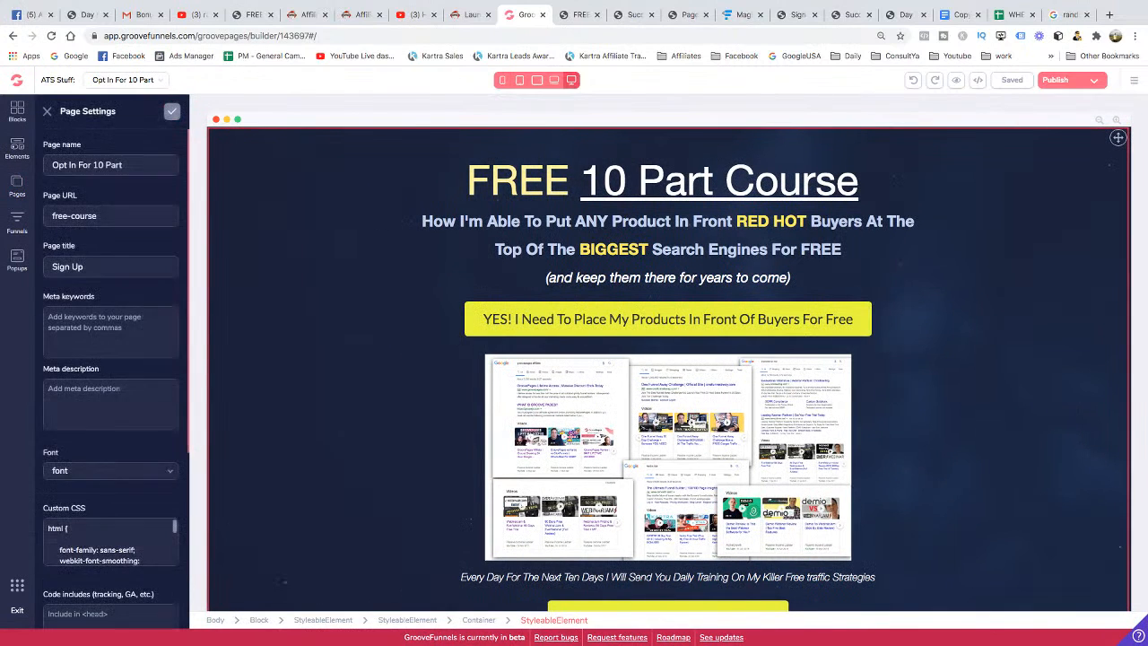
left_click_drag(99, 216, 51, 216)
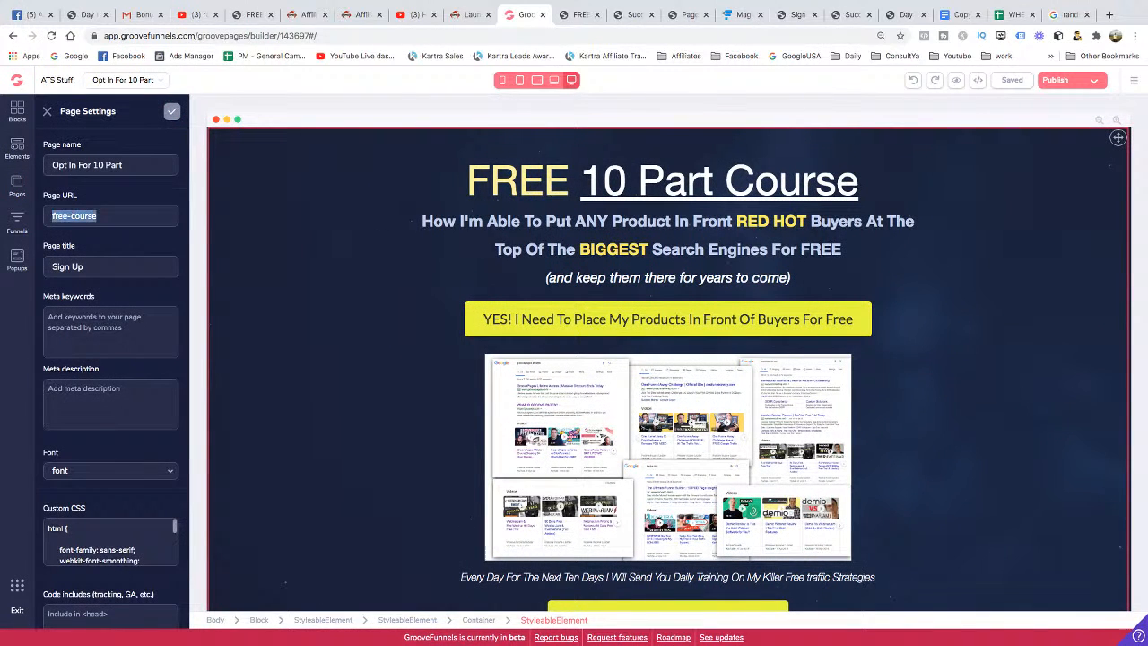
Load the live opt-in page at secure.groovepages.com/ats/free-course, look at its popup and close it
key("ctrl+Tab")
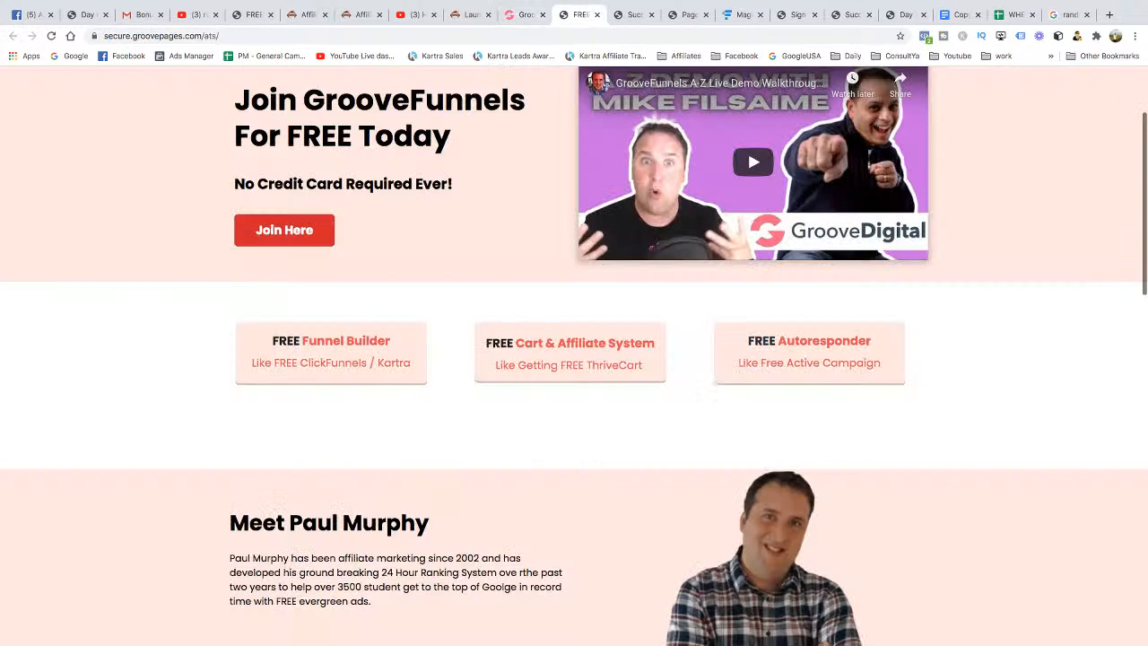
key("ctrl+l")
left_click(247, 36)
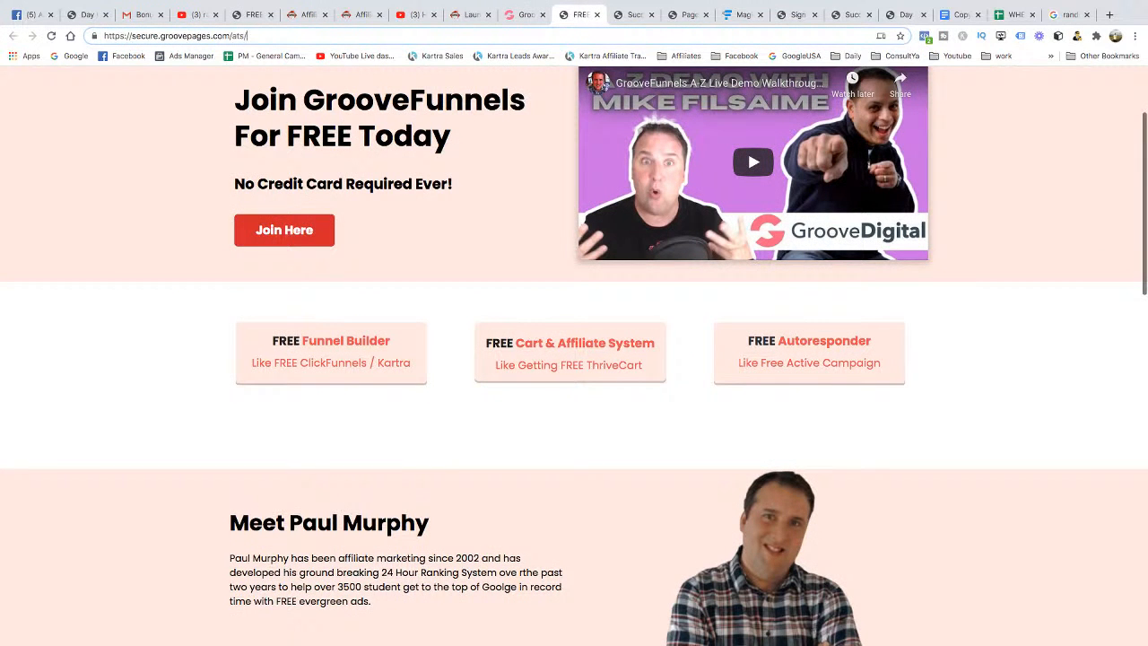
type("free-course")
key("Return")
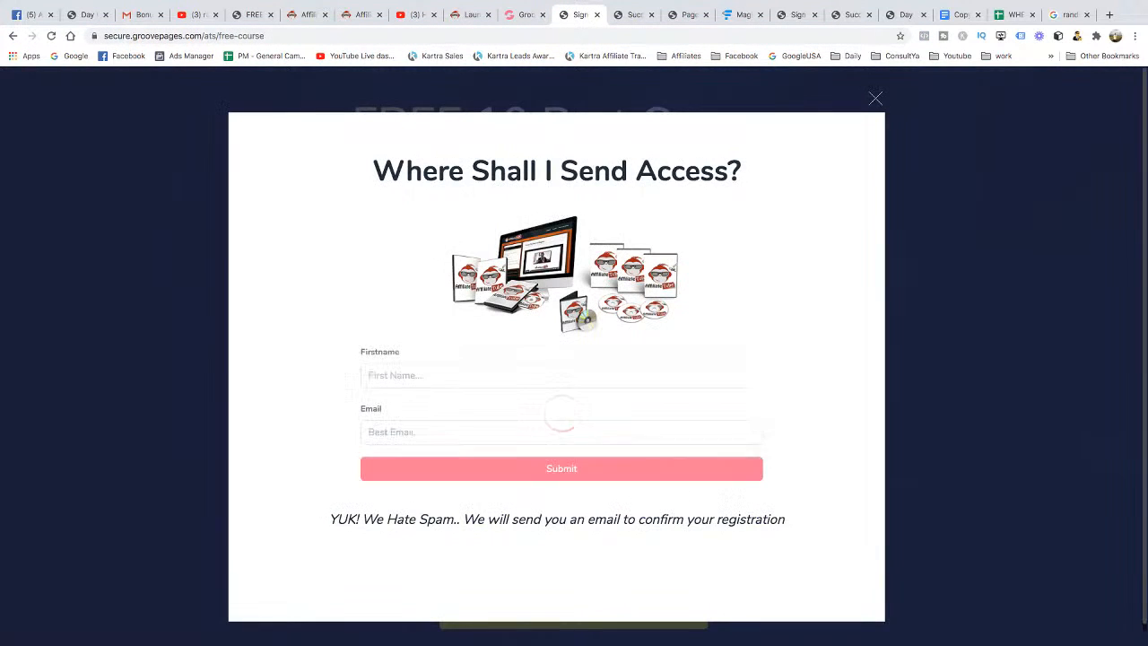
scroll(556, 367, "down", 1)
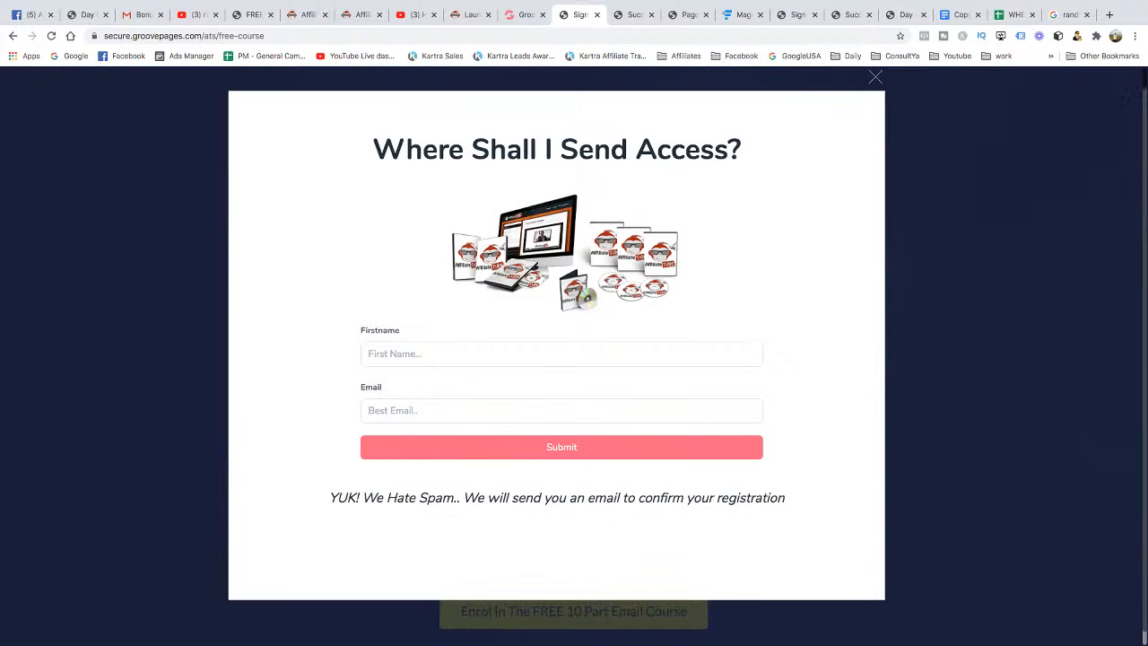
key("Escape")
In the GroovePages editor, examine the text and popup link settings of both yellow call-to-action buttons on the opt-in page
left_click(525, 14)
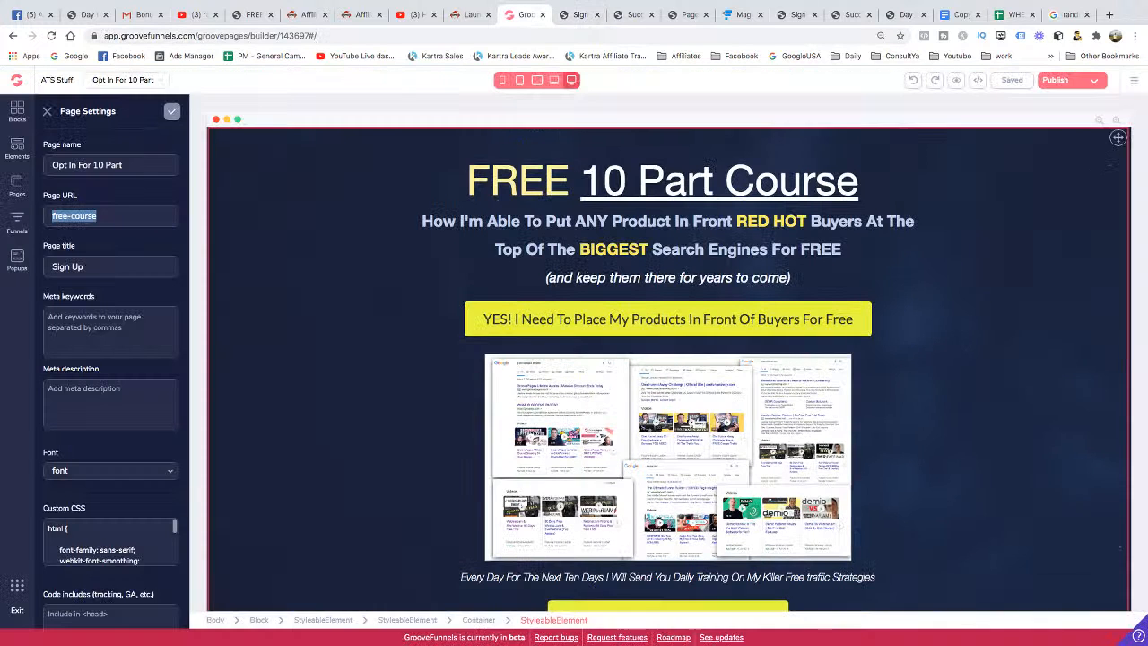
left_click(668, 319)
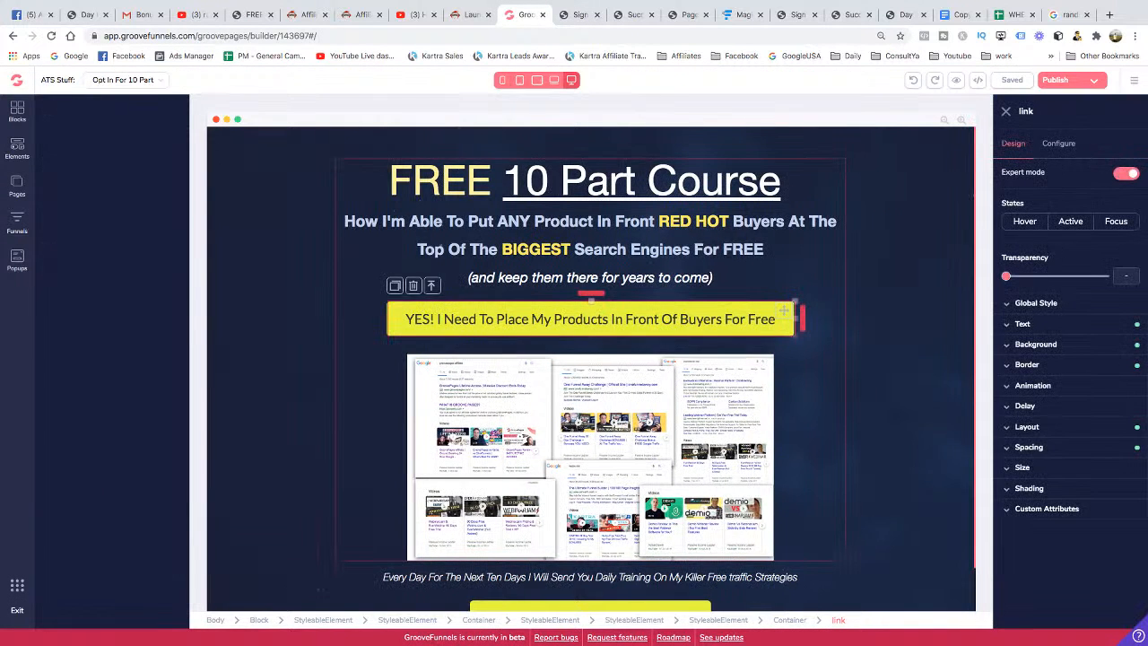
left_click(17, 185)
left_click(708, 314)
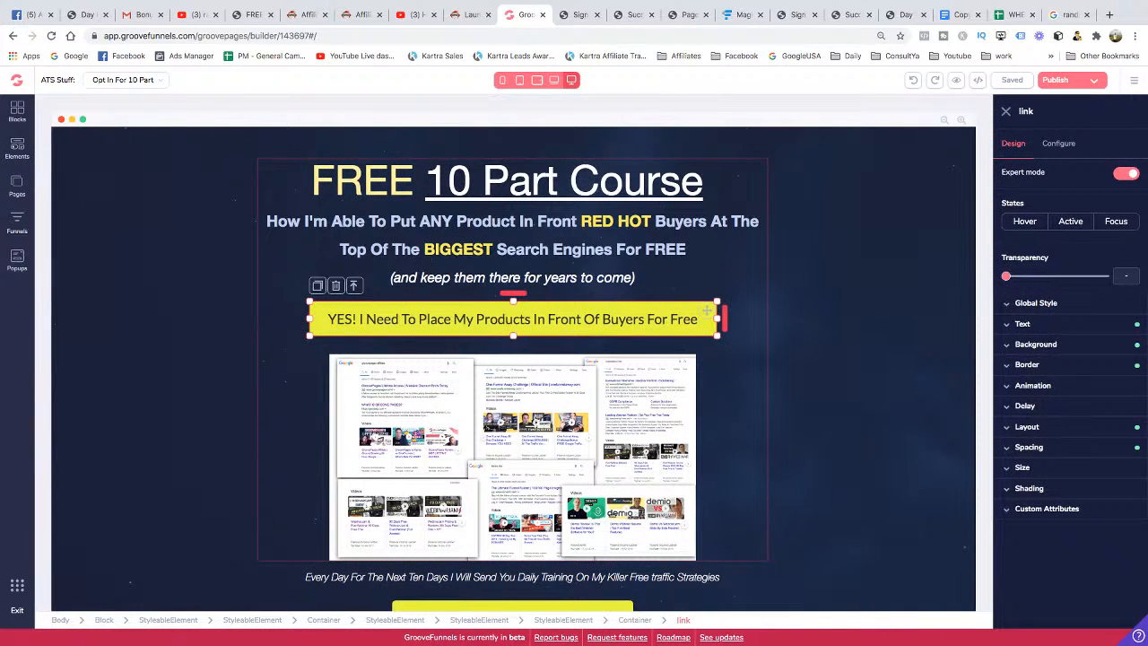
left_click(1058, 144)
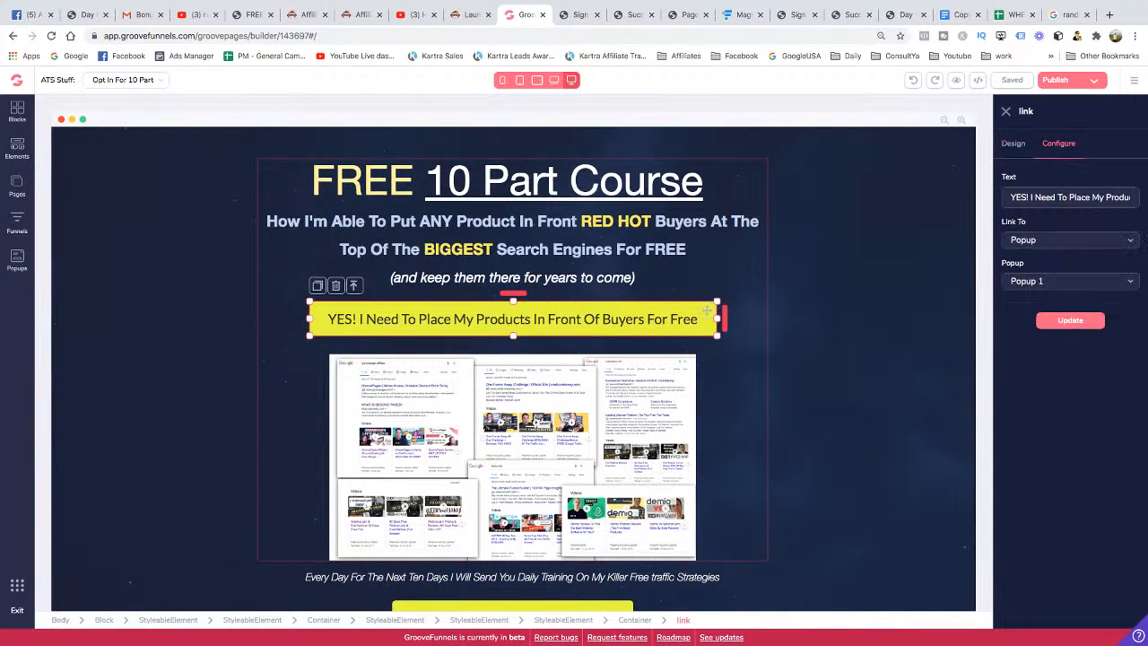
left_click_drag(1011, 198, 1143, 197)
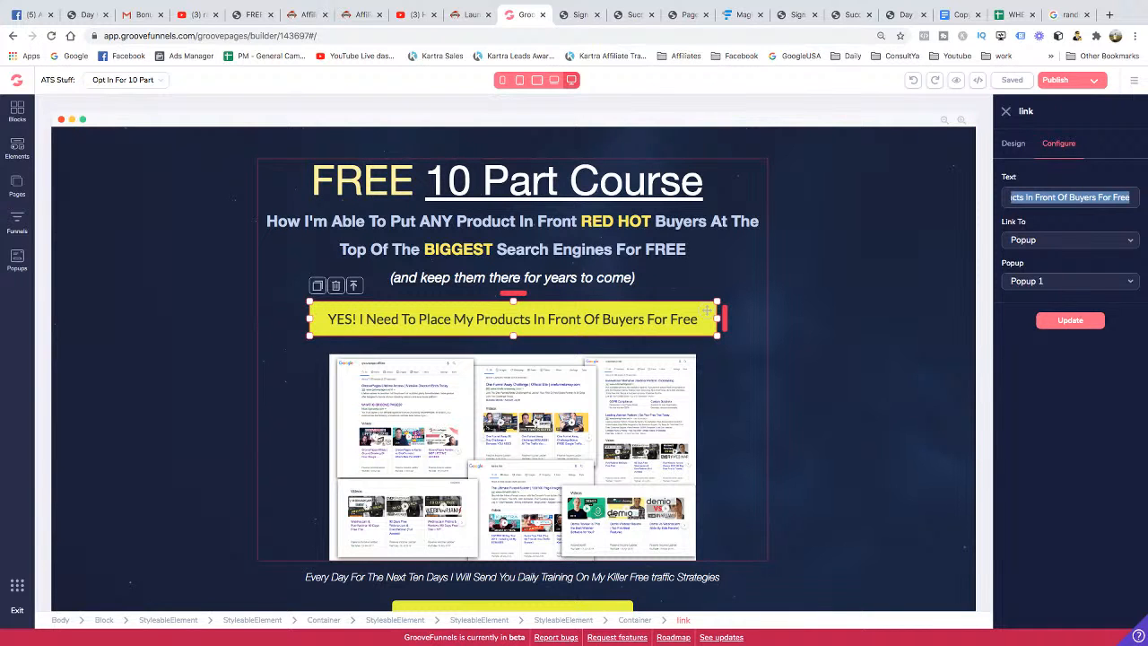
left_click(853, 359)
scroll(853, 359, "down", 2)
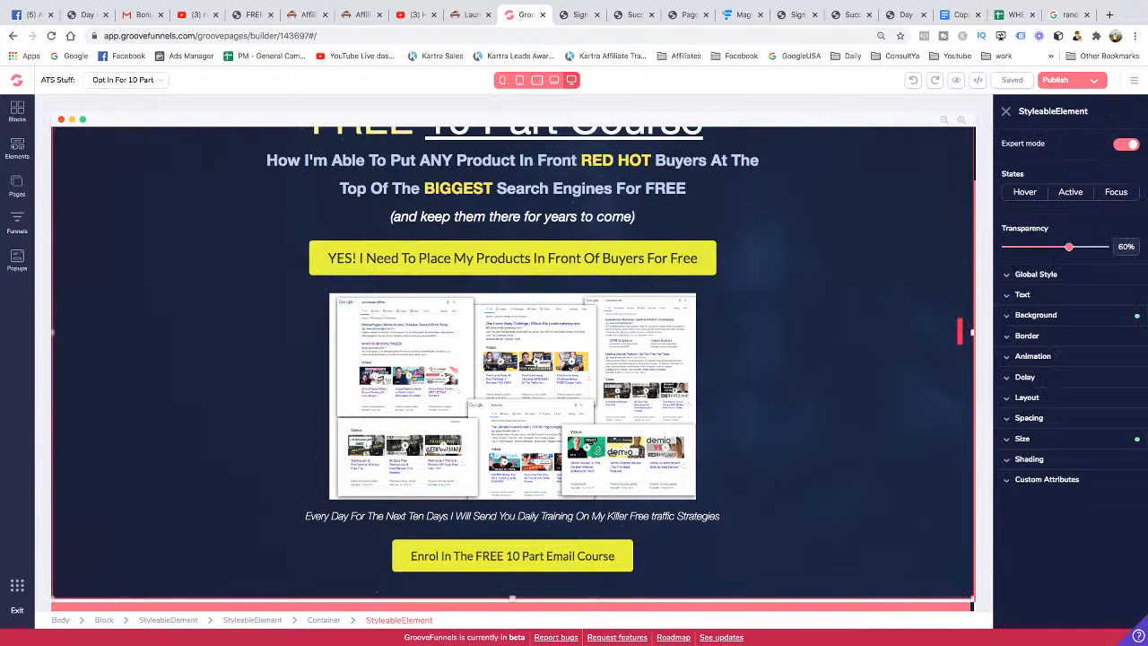
left_click(623, 563)
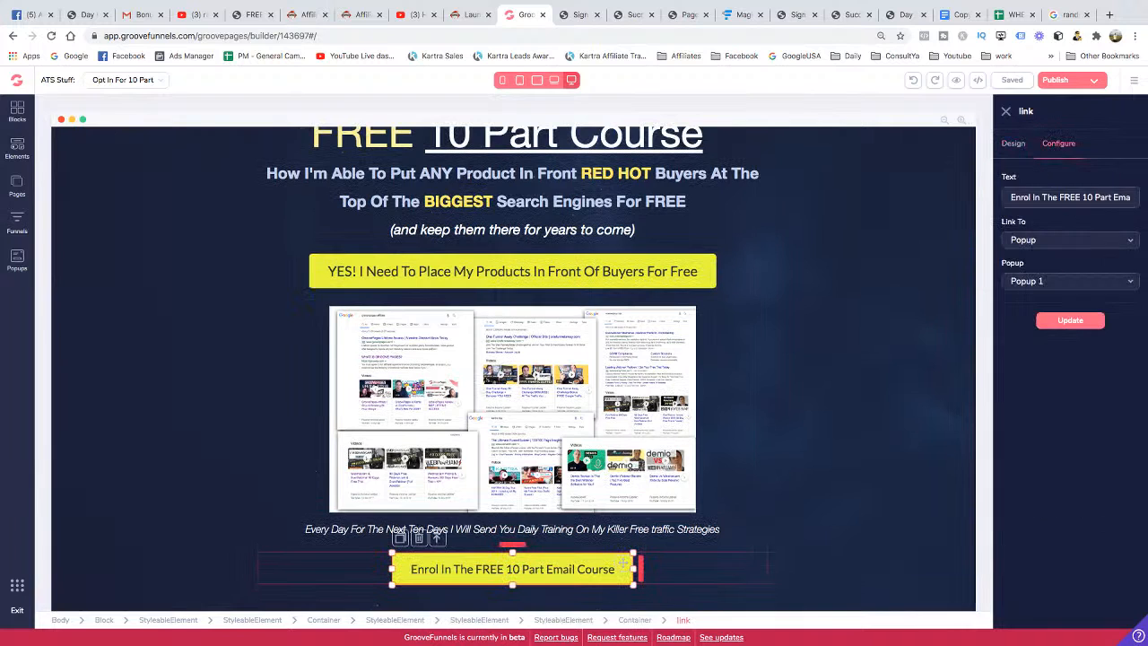
left_click(844, 395)
Try to submit the live page's popup opt-in form with a first name and email address, and close the popup
left_click(578, 14)
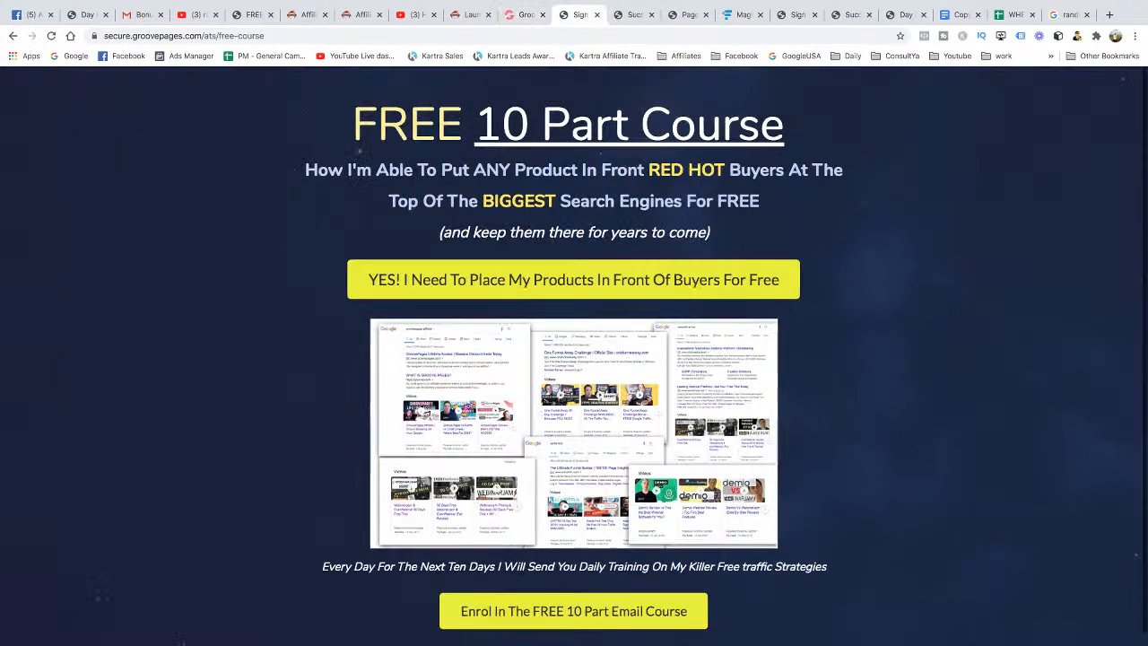
left_click(575, 280)
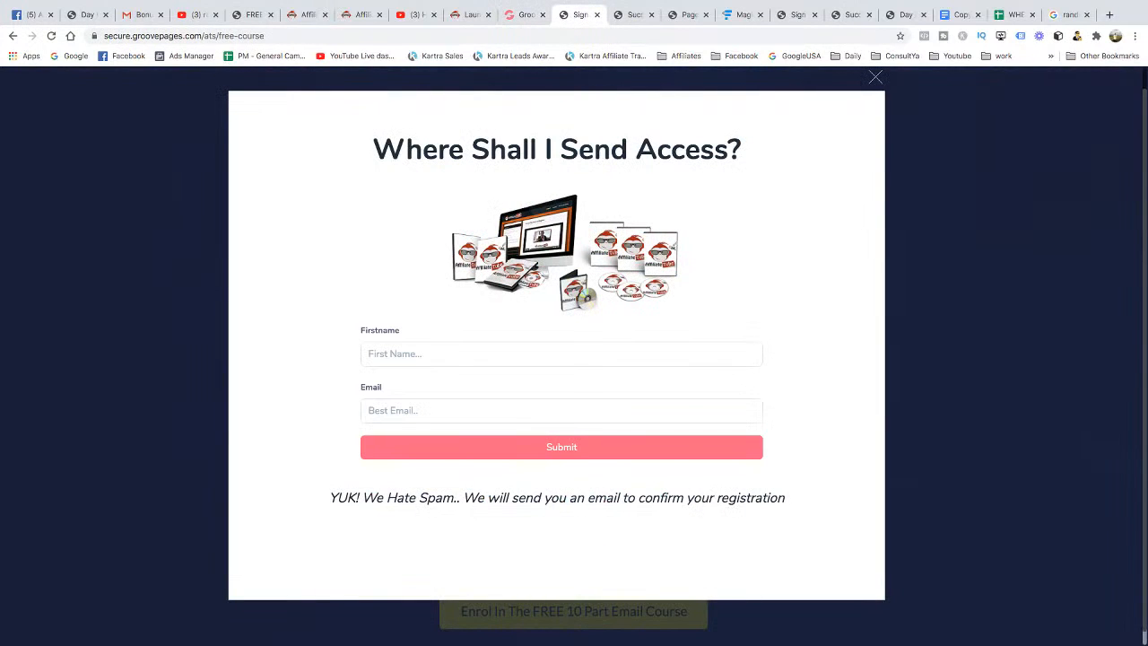
left_click(562, 354)
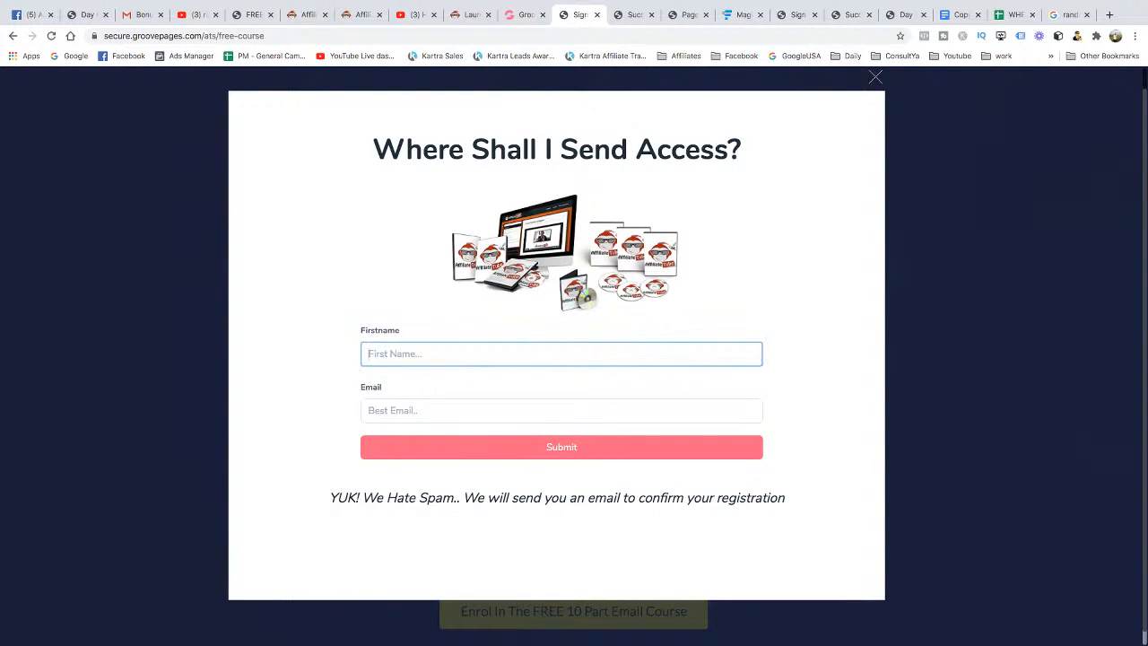
type("Paul")
key("Tab")
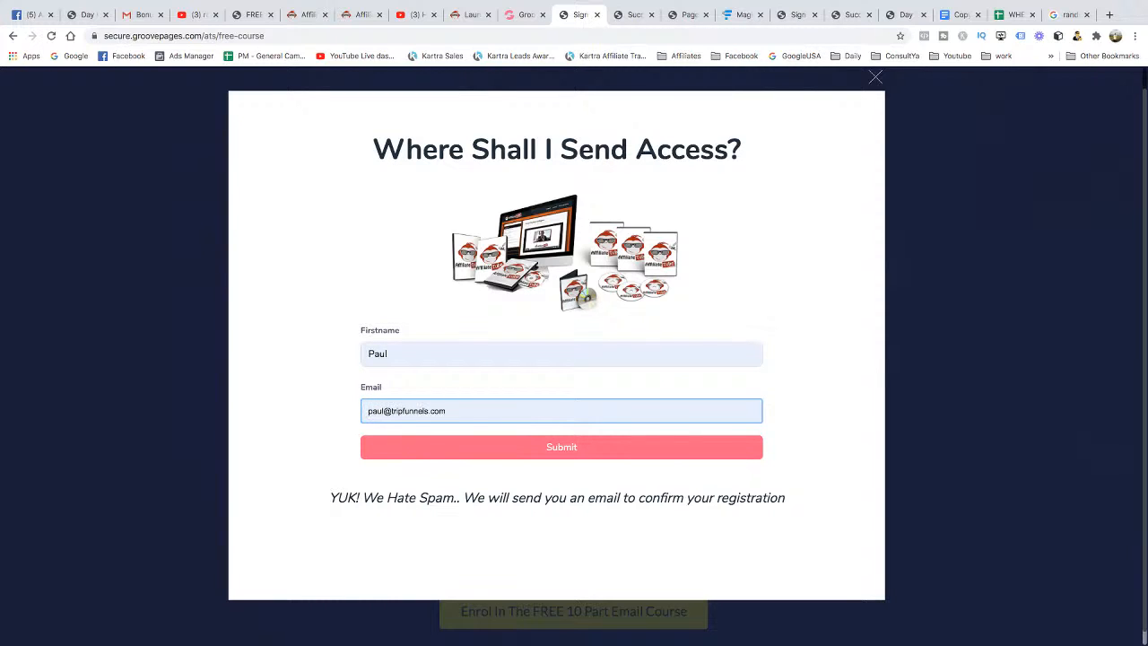
key("Return")
key("Tab")
key("Return")
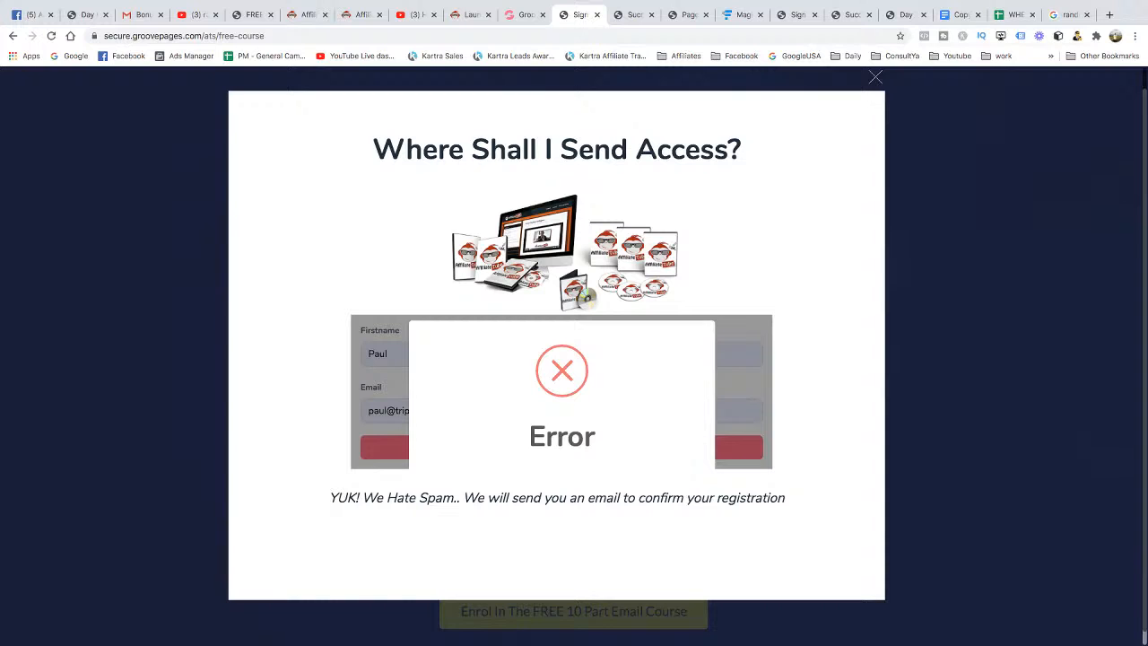
key("Escape")
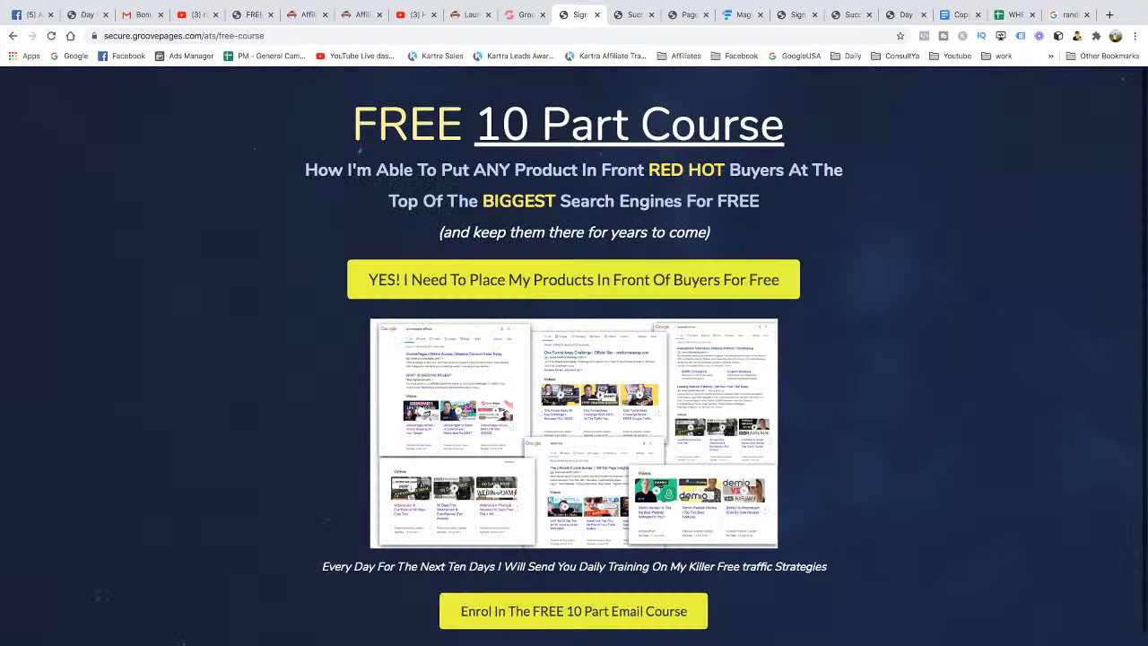
View the opt-in success page at secure.groovepages.com/pmdemo/success, comparing it with the live free course page
left_click(630, 15)
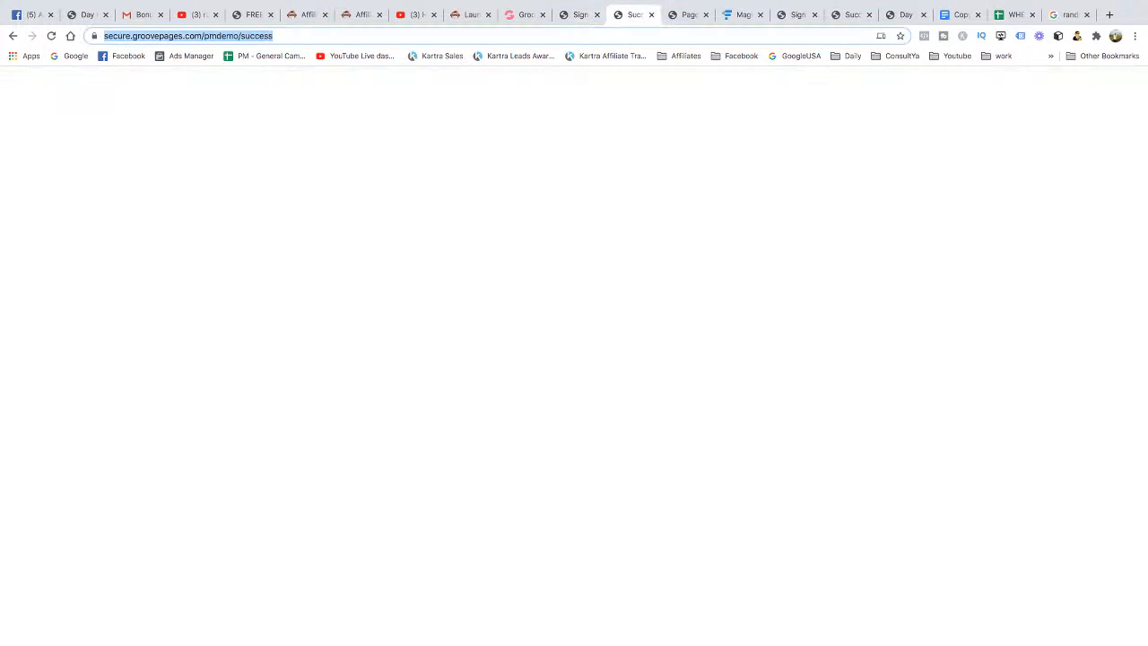
left_click(578, 15)
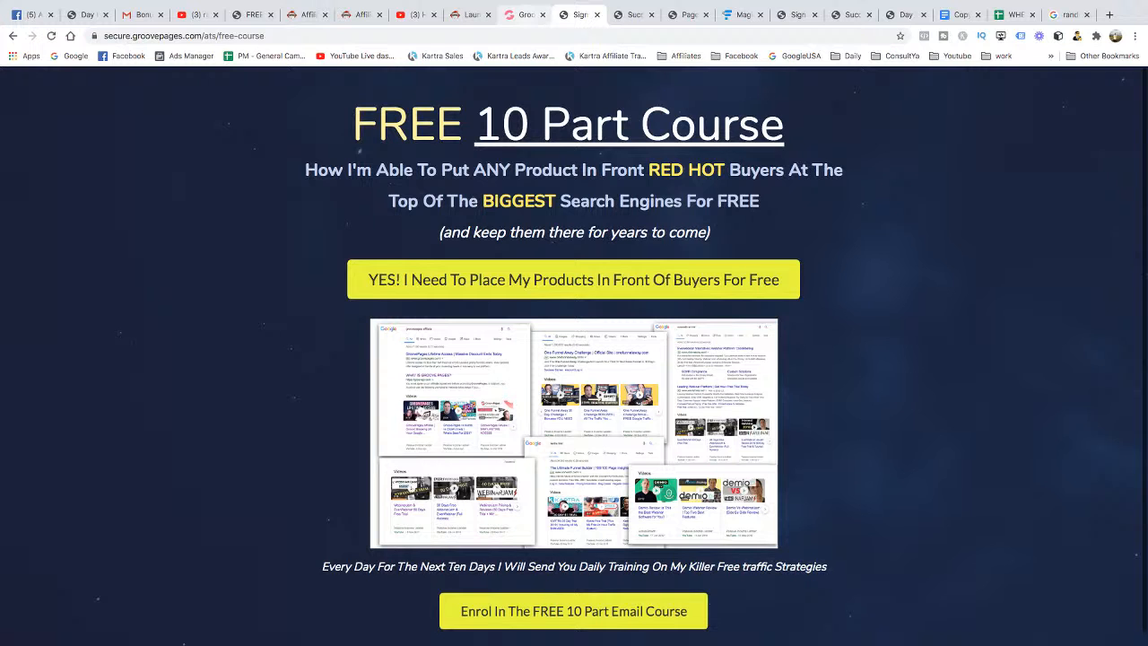
key("ctrl+Tab")
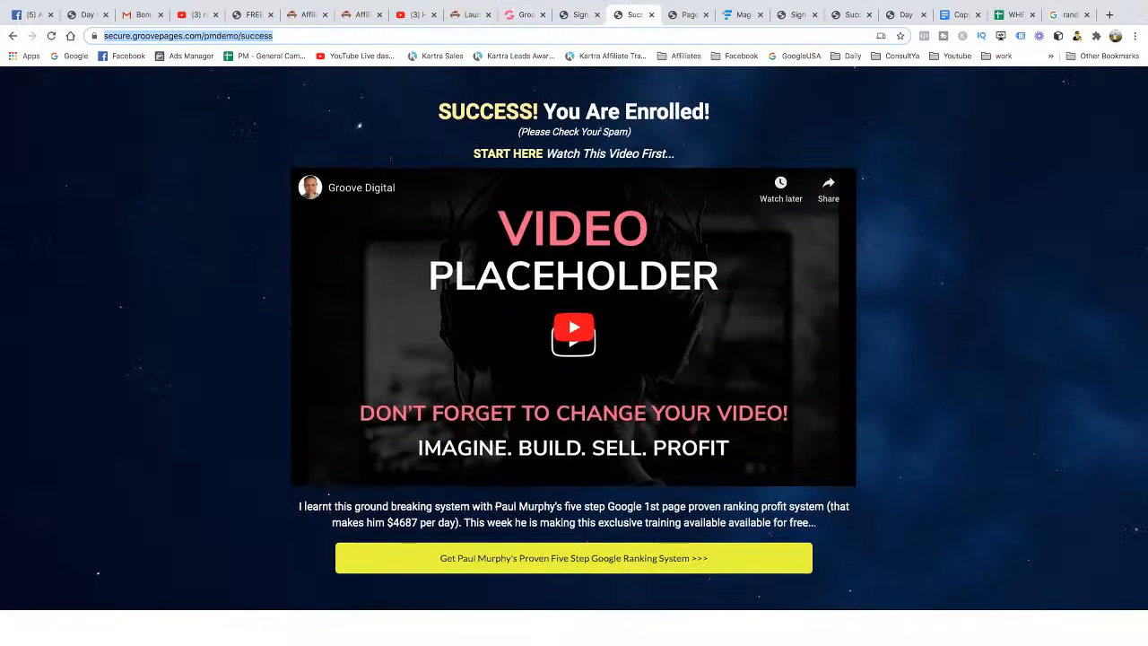
Leave the page editor for GrooveMail and open the GF Demo sequence in the sequence builder
left_click(524, 14)
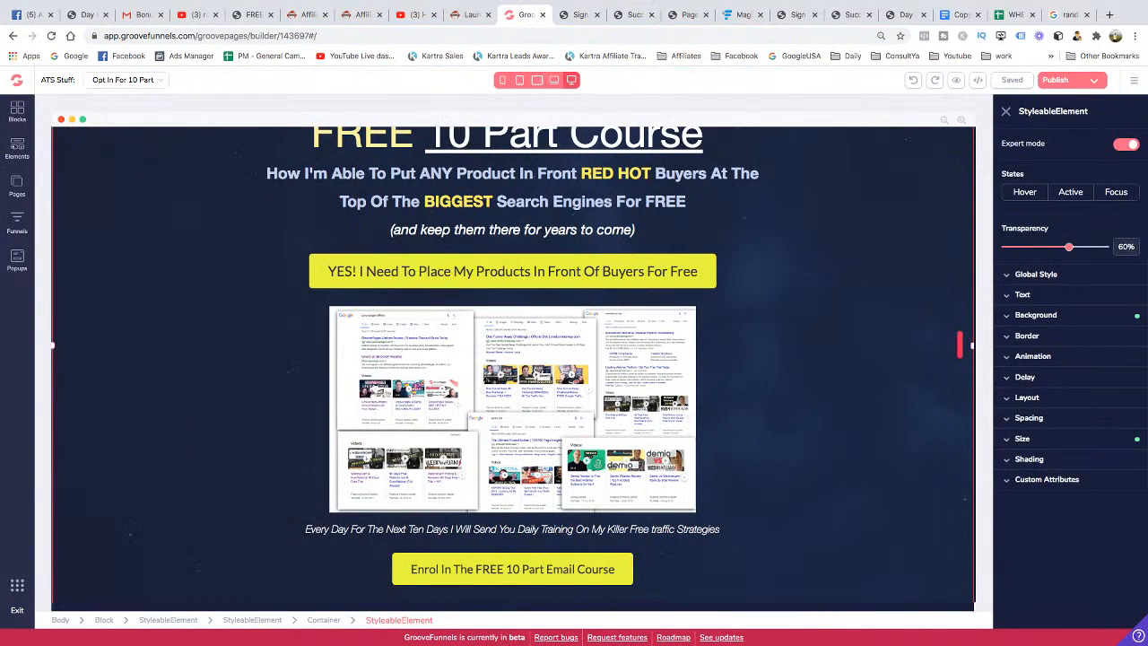
left_click(16, 80)
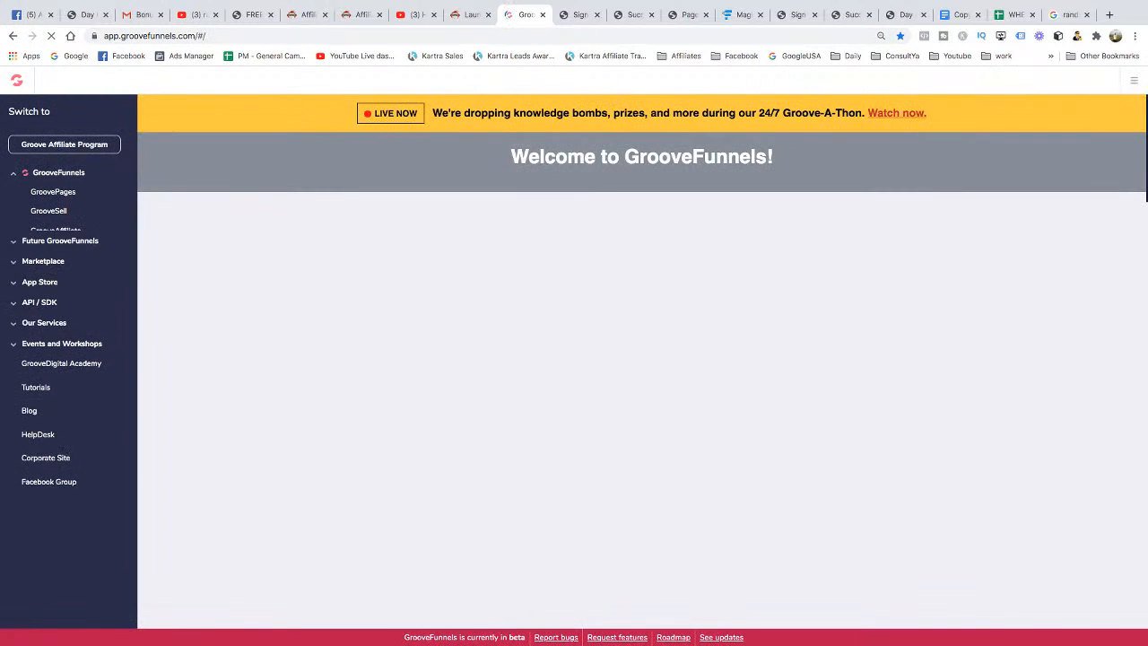
left_click(50, 250)
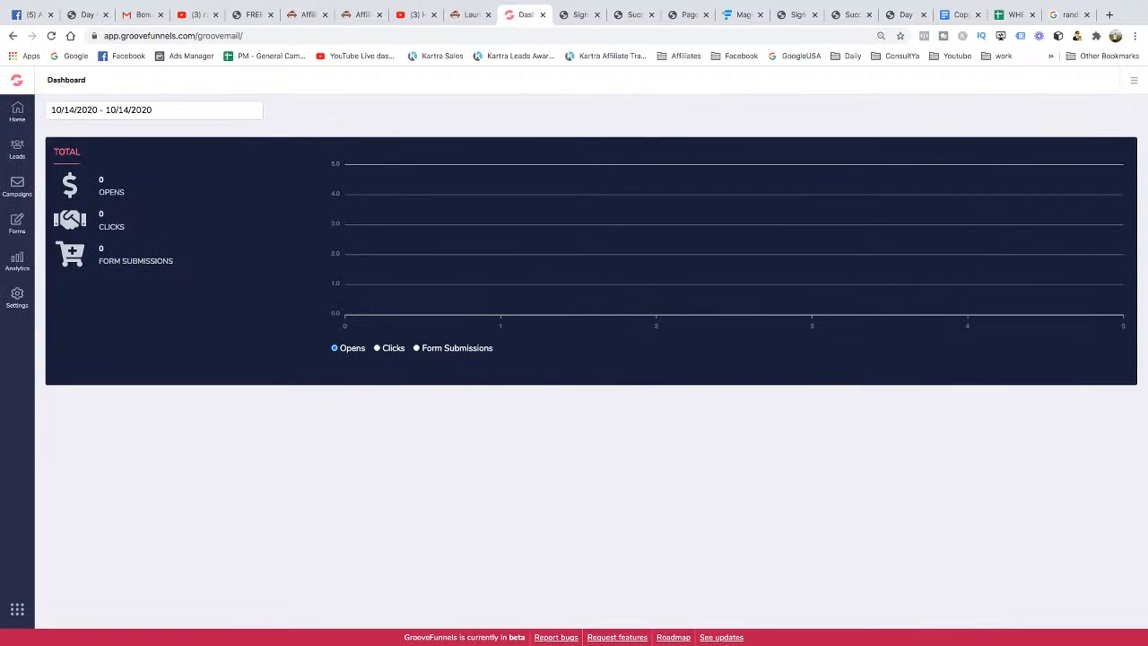
left_click(17, 187)
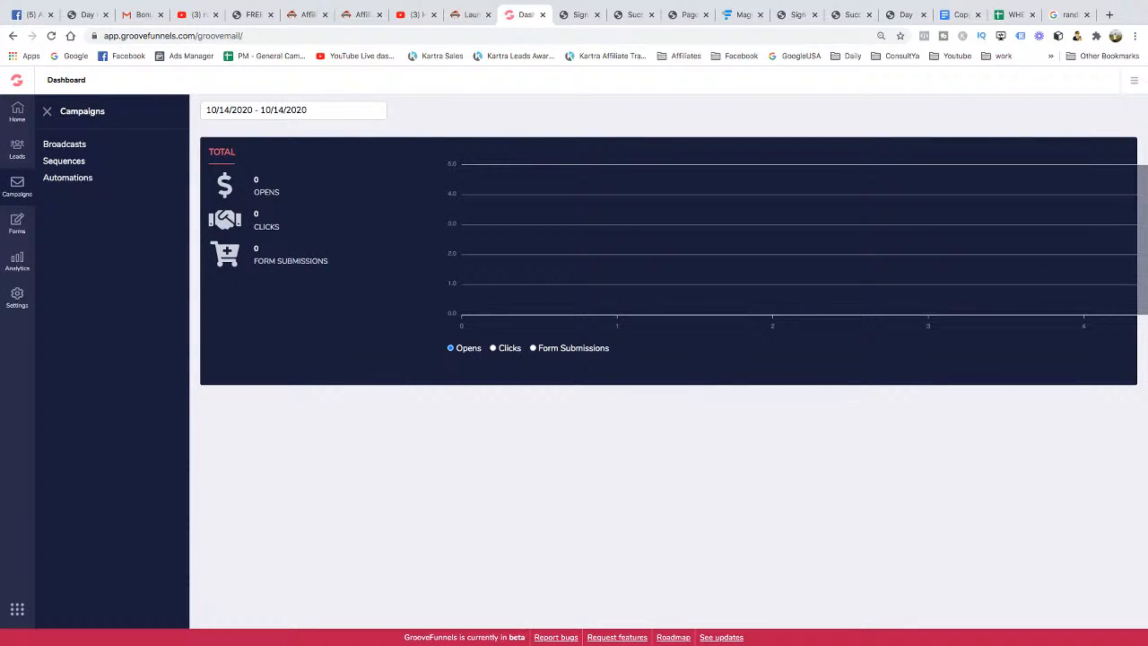
left_click(64, 161)
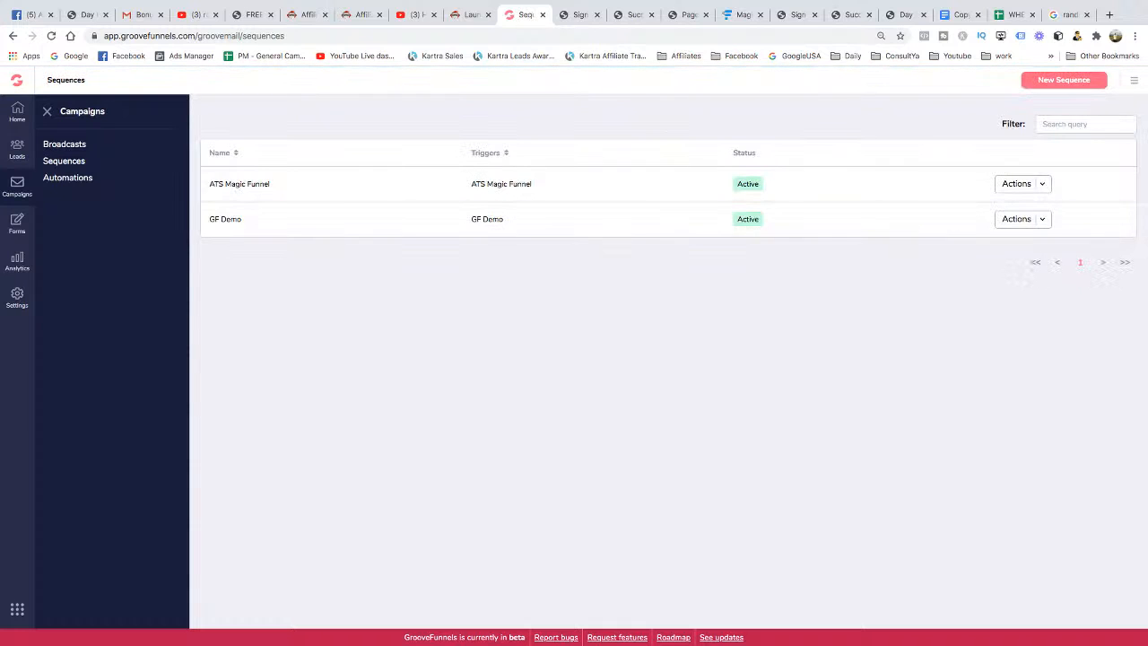
left_click(1024, 219)
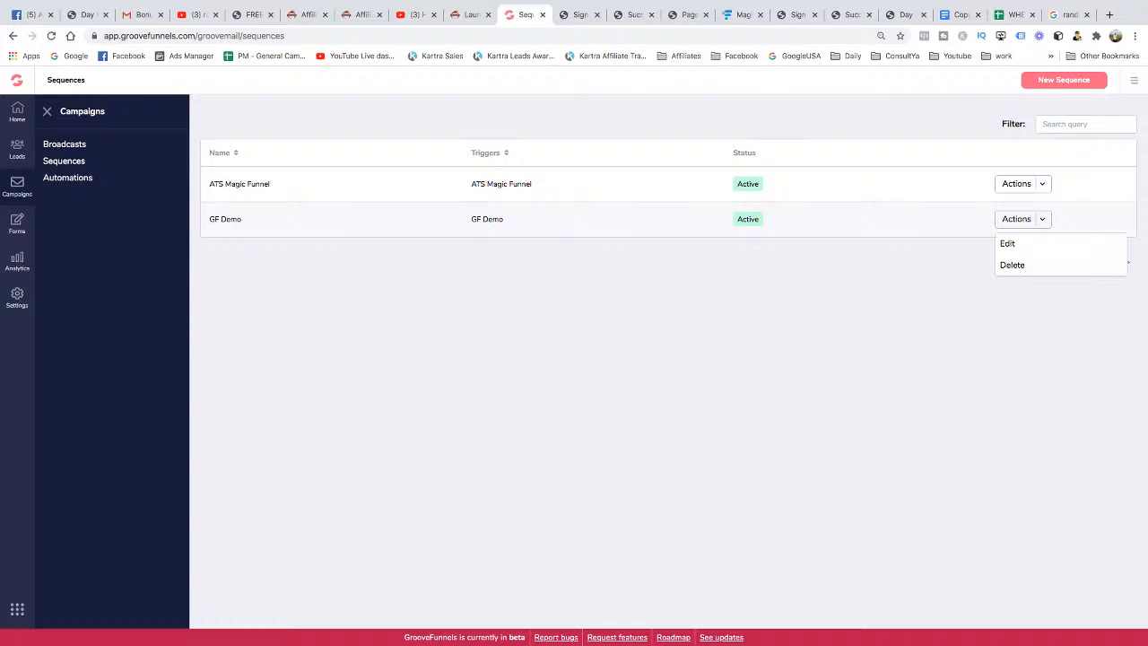
left_click(1008, 243)
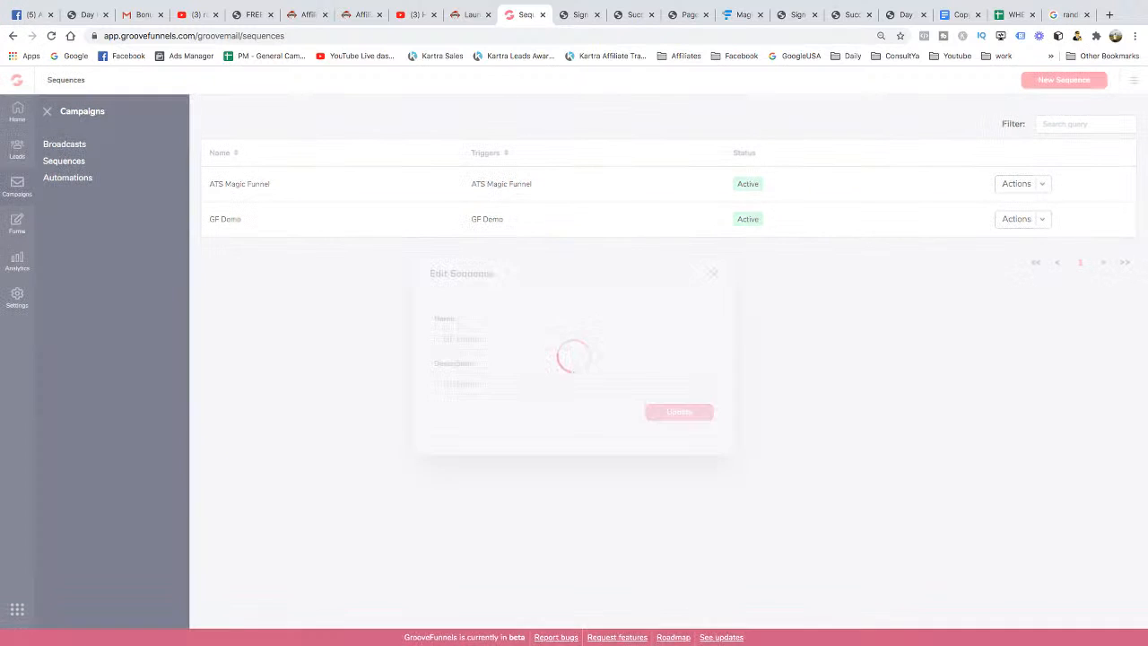
left_click(679, 412)
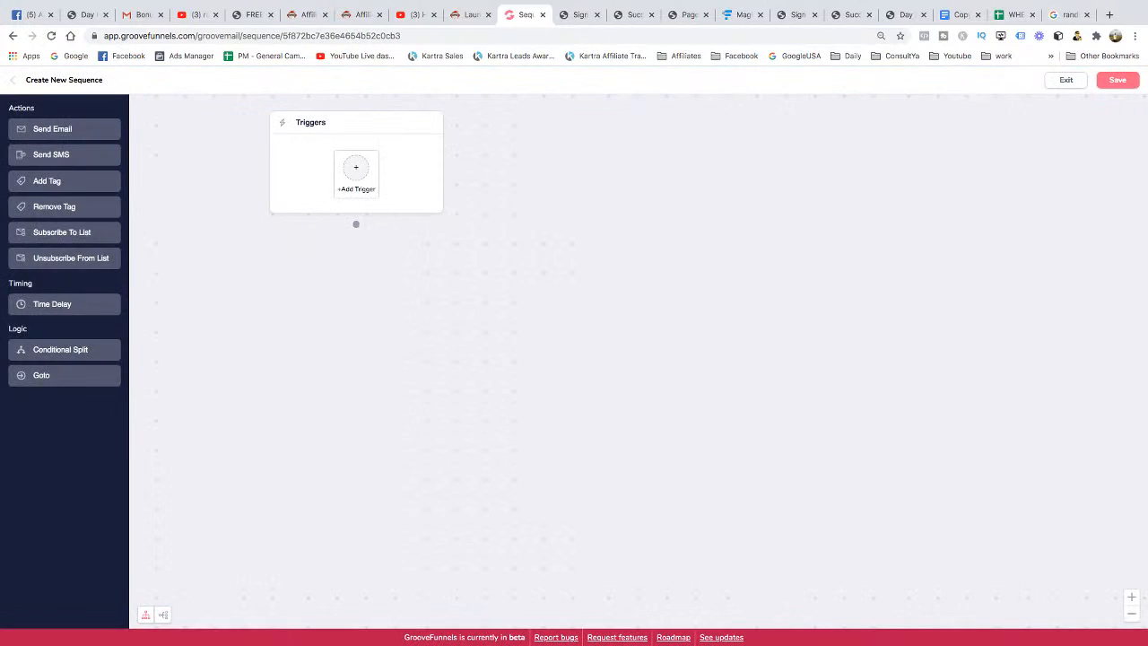
Set the sequence's starting triggers to the GF Demo tag in the ATS category, the GF Demo list and the Demo form, and save
left_click(356, 173)
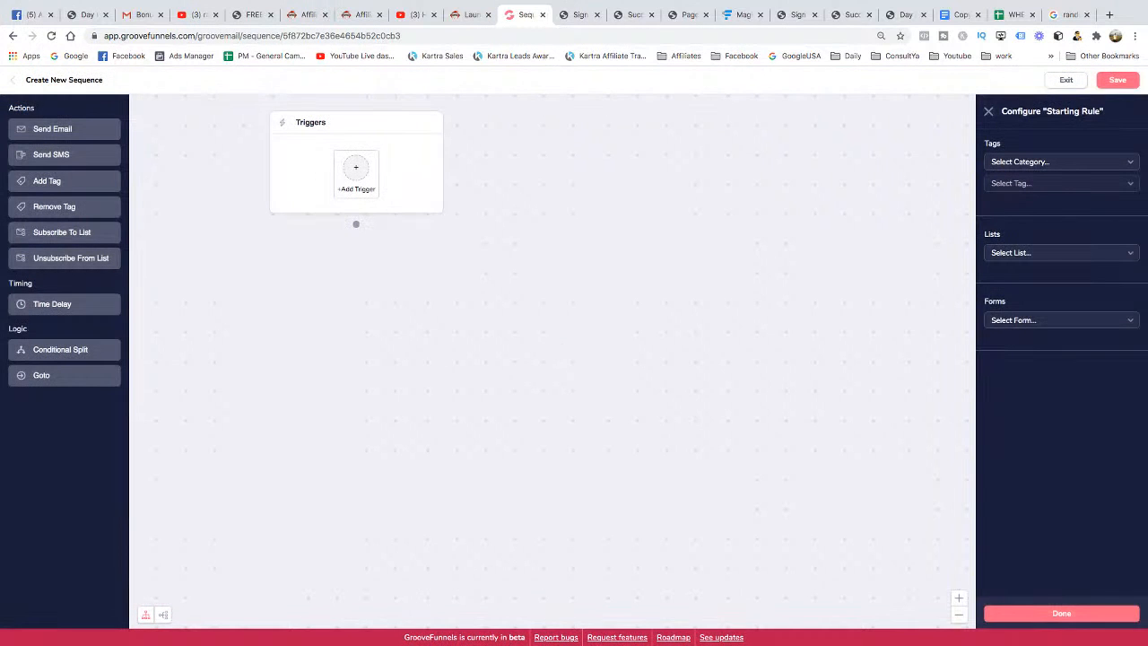
left_click(1061, 163)
left_click(1061, 163)
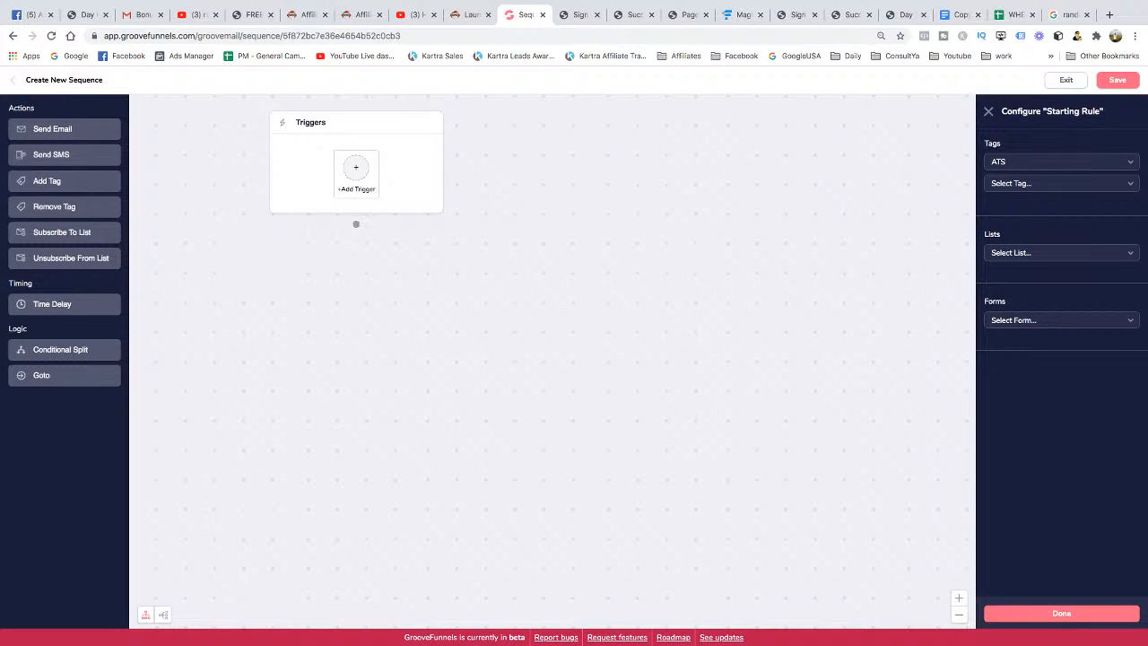
left_click(1062, 183)
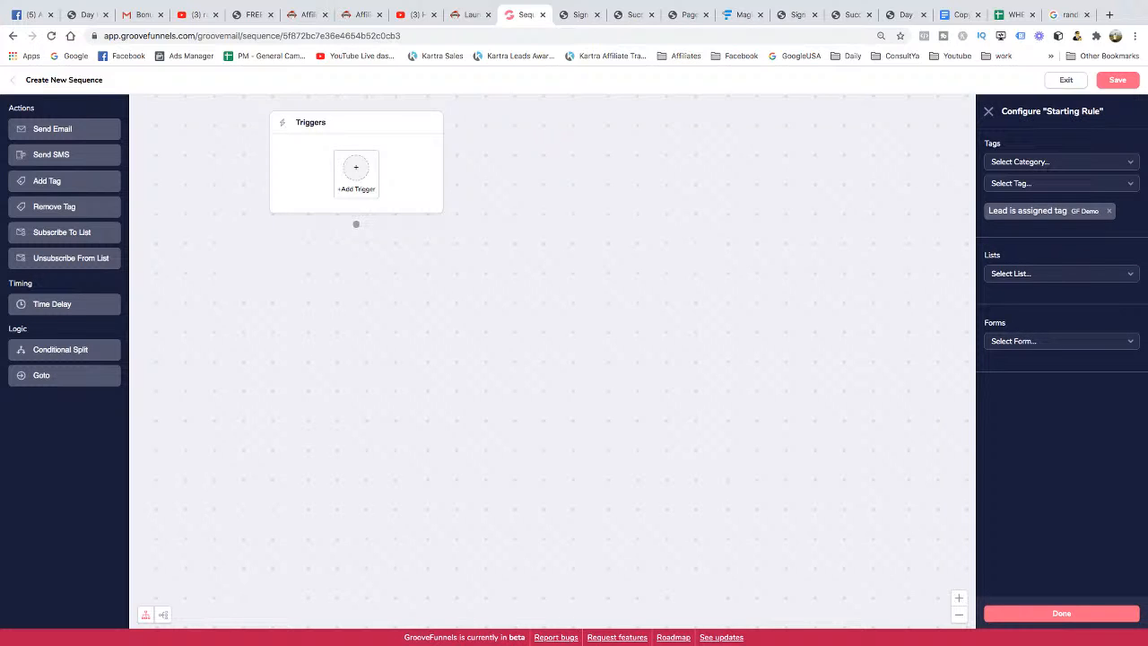
left_click(1061, 275)
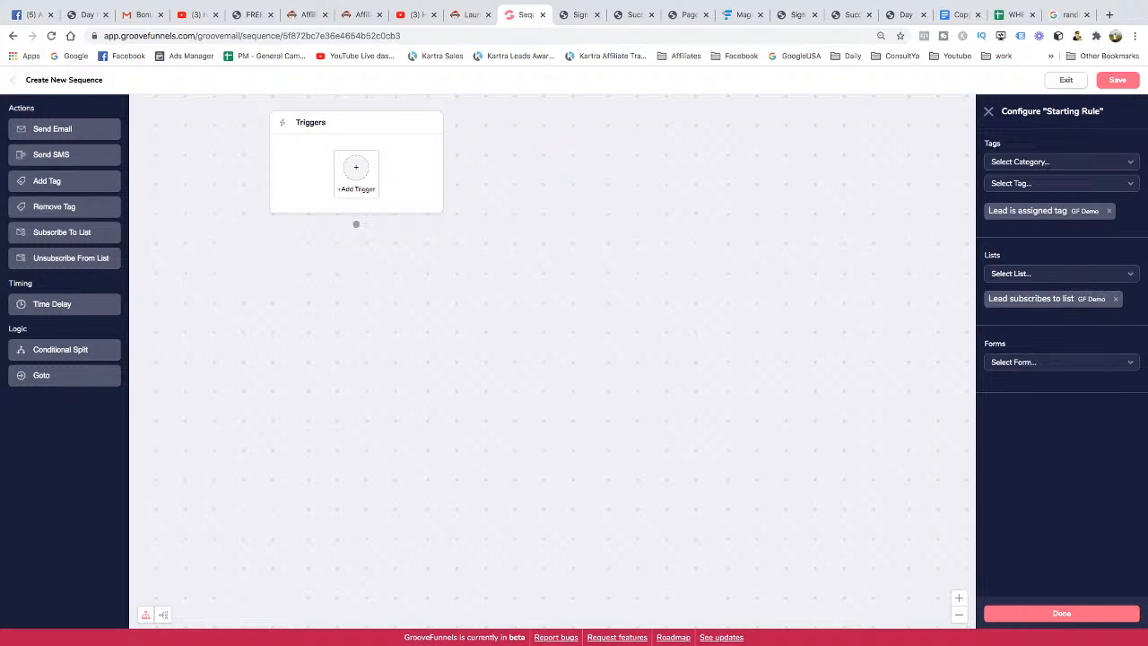
left_click(1061, 363)
left_click(1118, 80)
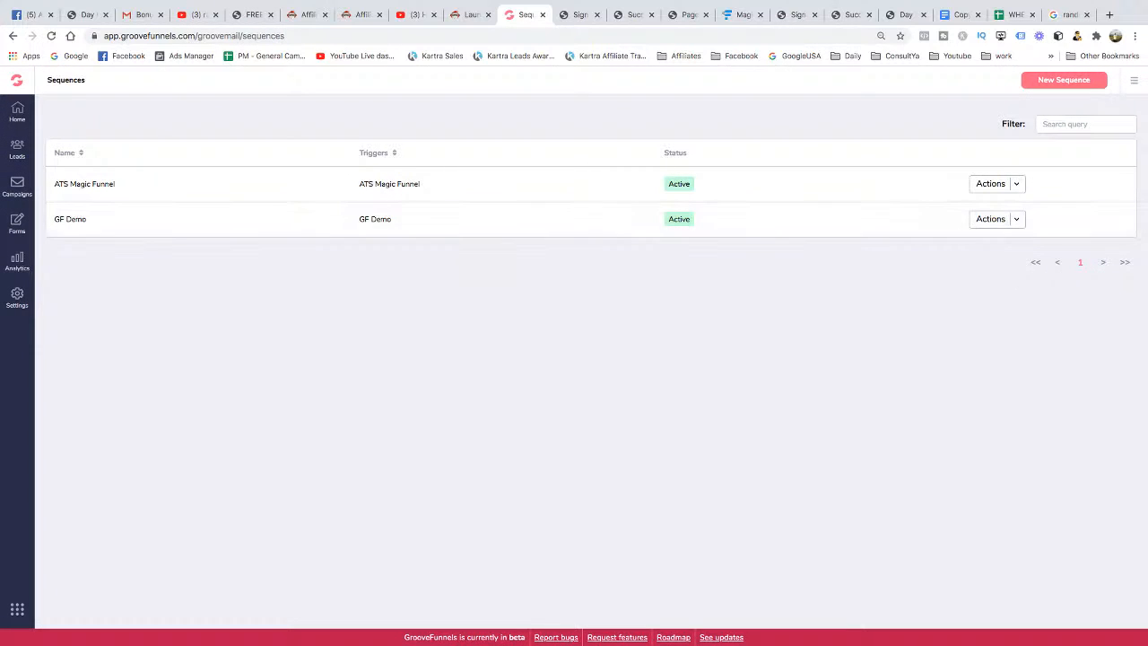
Reopen the GF Demo sequence for editing and apply its tag, list and form triggers
left_click(998, 219)
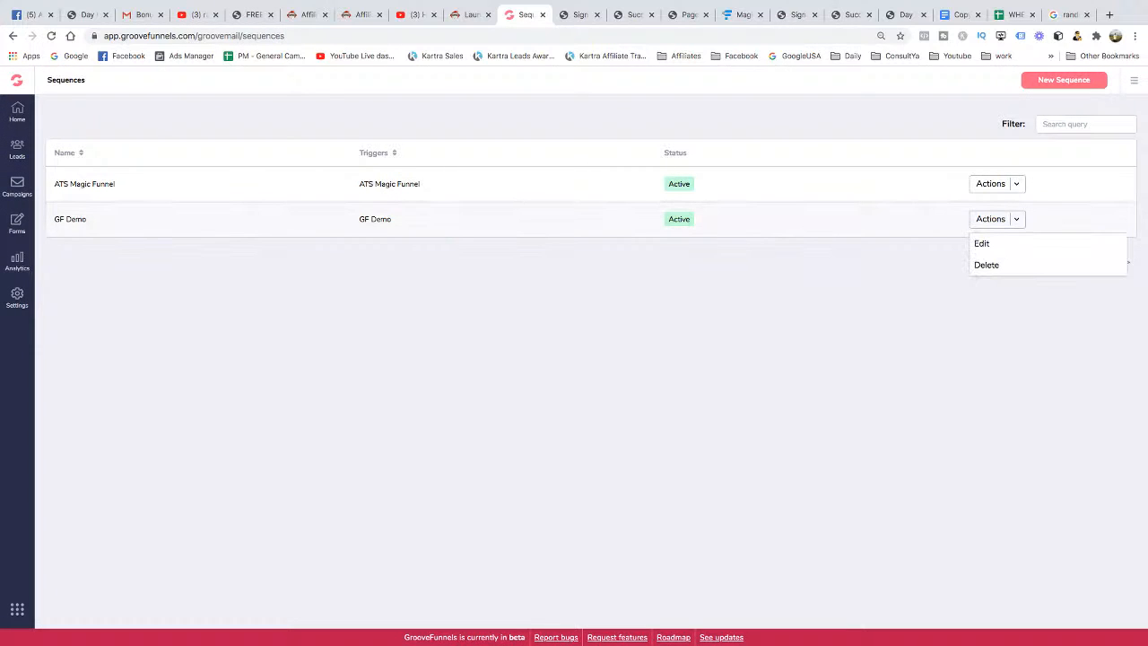
left_click(981, 243)
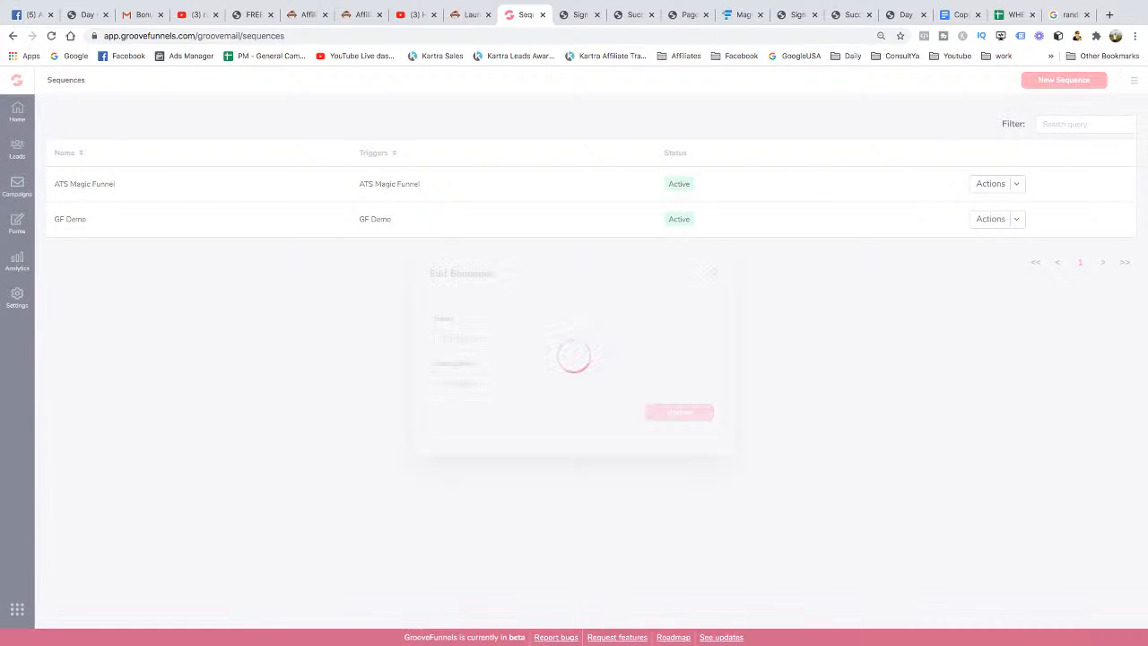
left_click(679, 412)
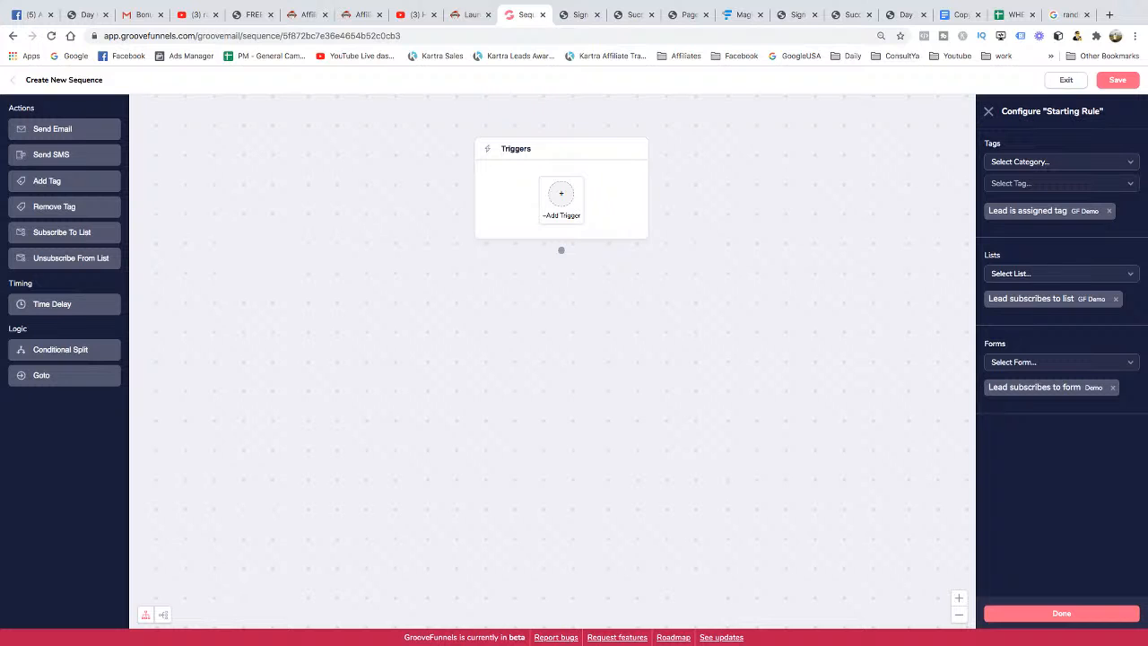
left_click(1061, 614)
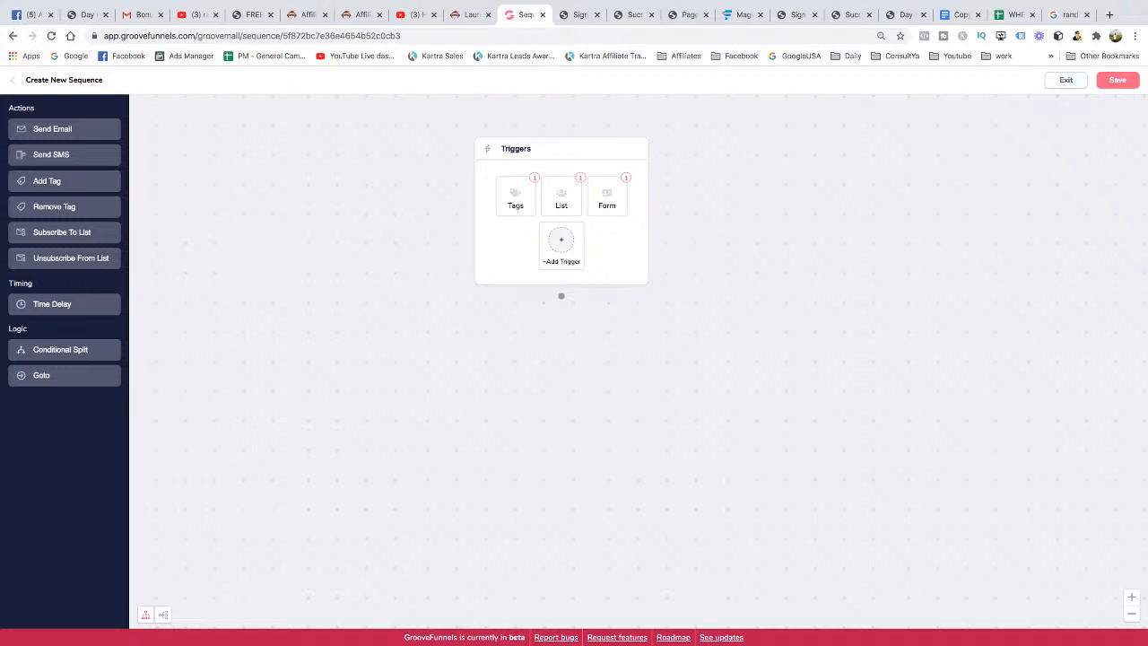
Add a Send Email action below the Triggers block and connect the two
left_click(65, 129)
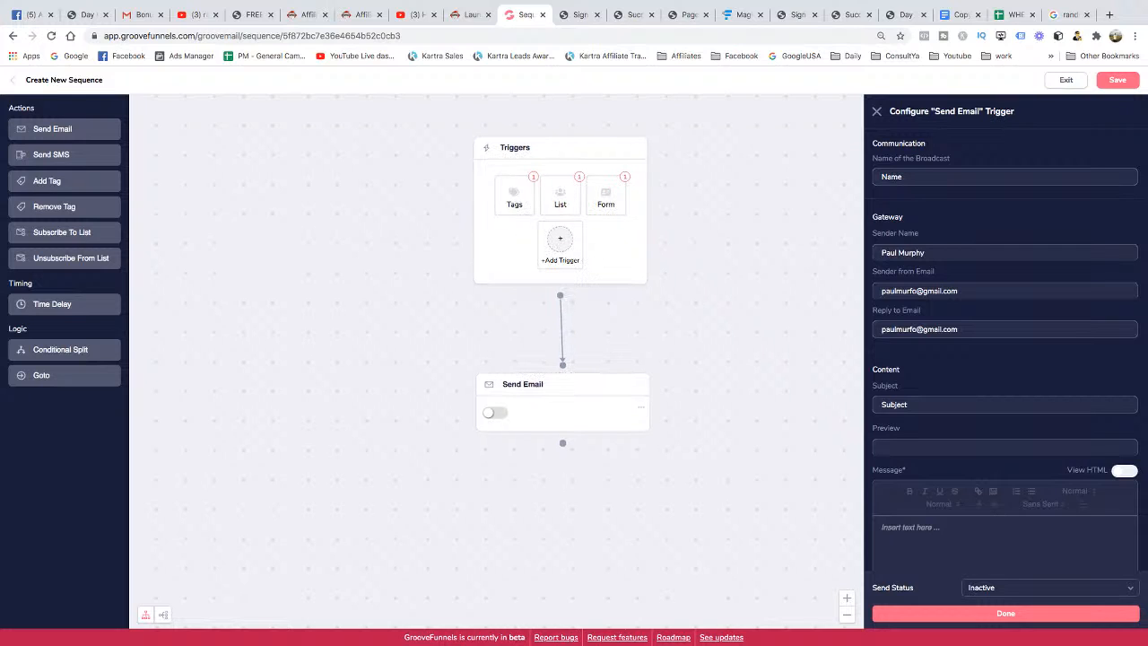
left_click_drag(563, 365, 515, 346)
left_click_drag(561, 295, 551, 386)
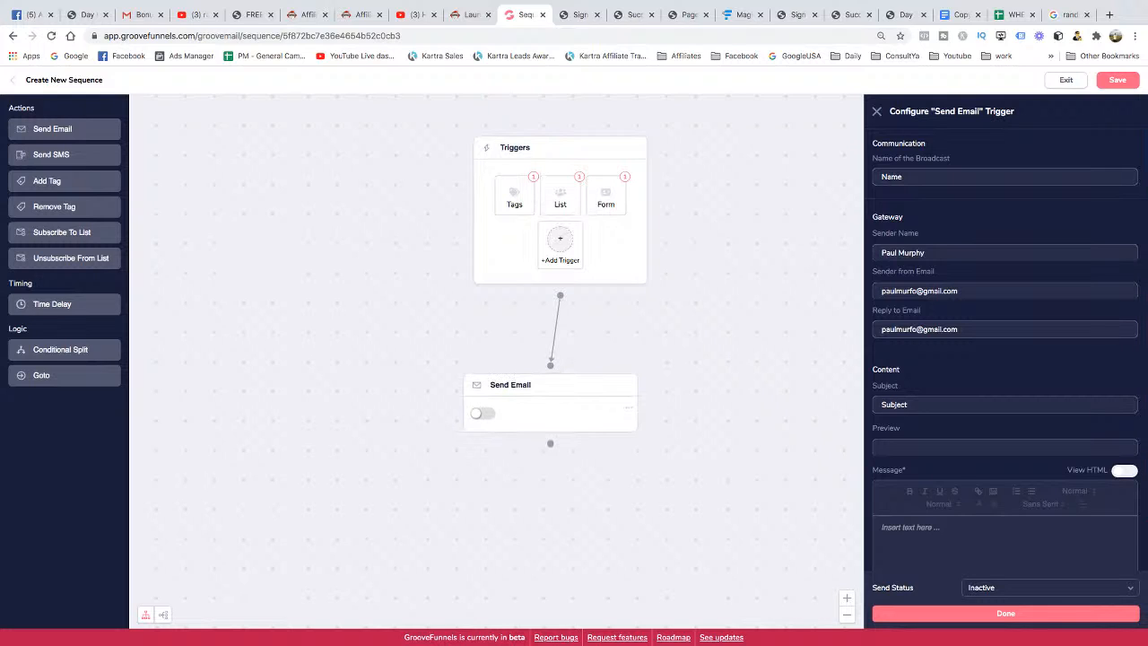
left_click(628, 408)
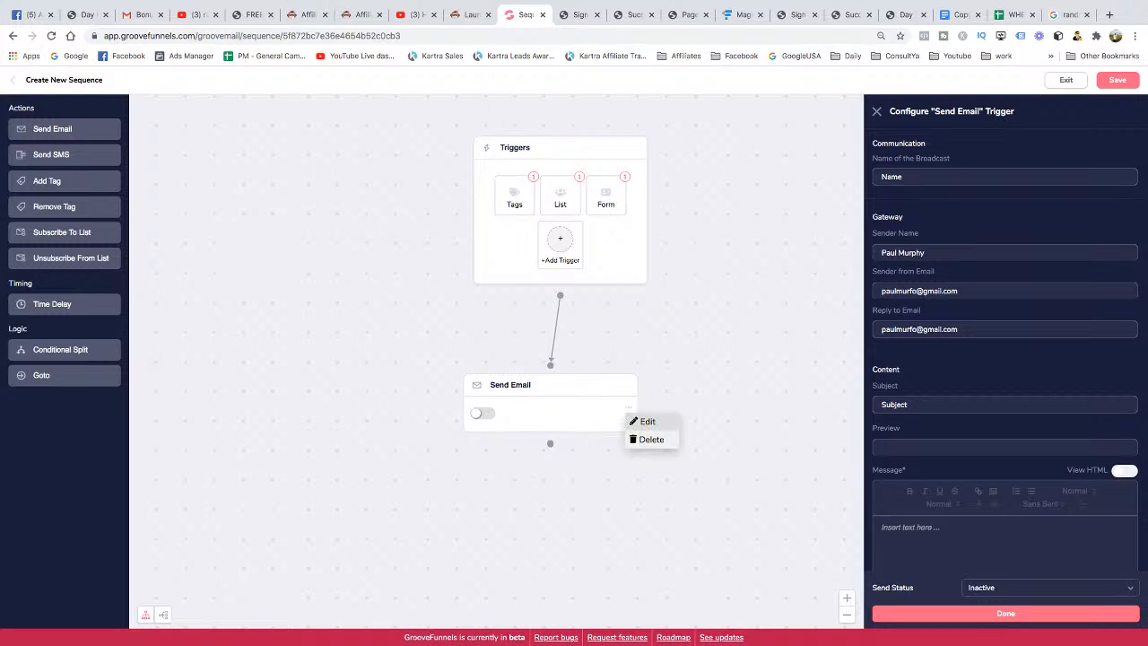
Copy the title "⚡ Welcome! Free 10 Part Training Course" from the Google Docs email templates into the GrooveMail email's subject
left_click(958, 14)
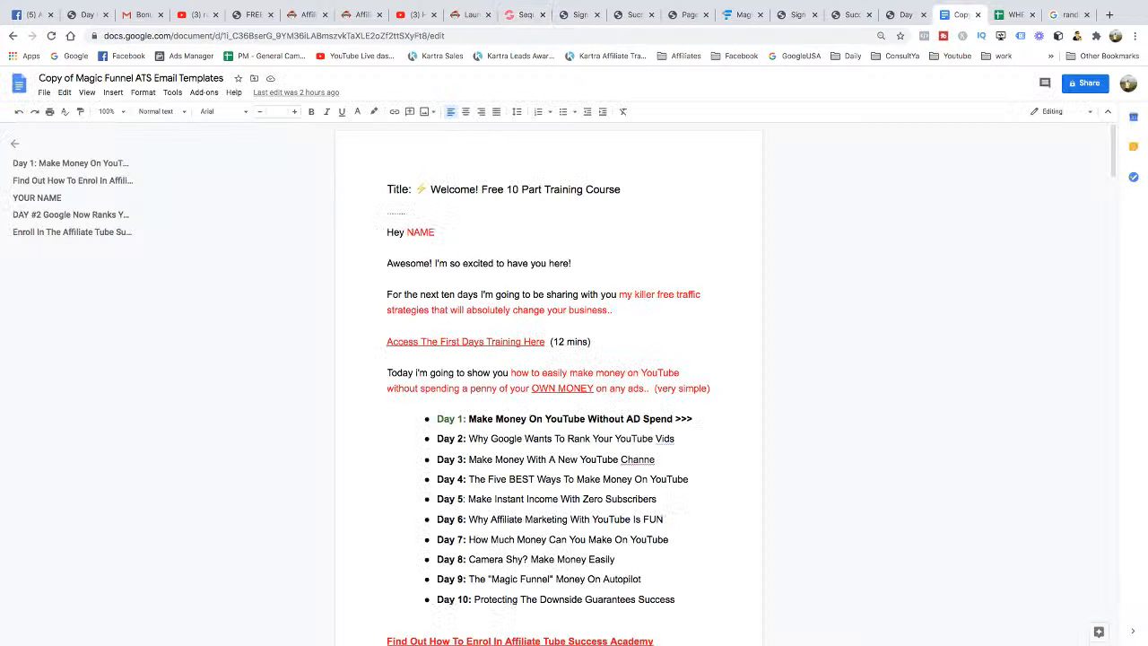
left_click_drag(388, 233, 431, 263)
left_click(574, 191)
left_click_drag(622, 190, 415, 190)
right_click(436, 188)
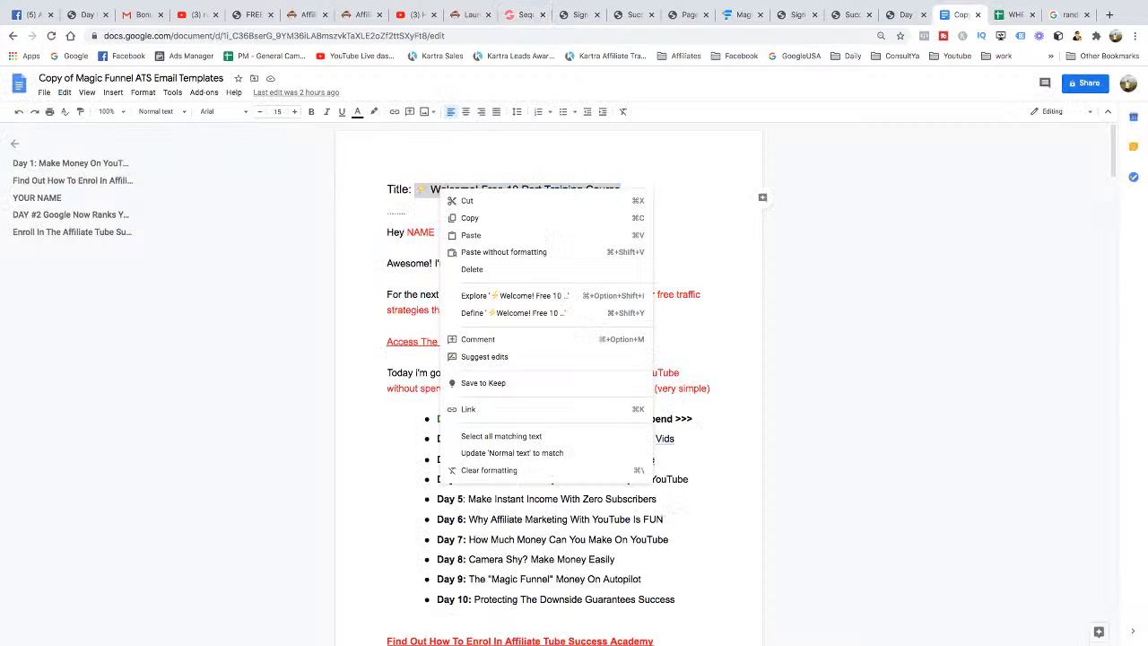
left_click(484, 217)
left_click(524, 14)
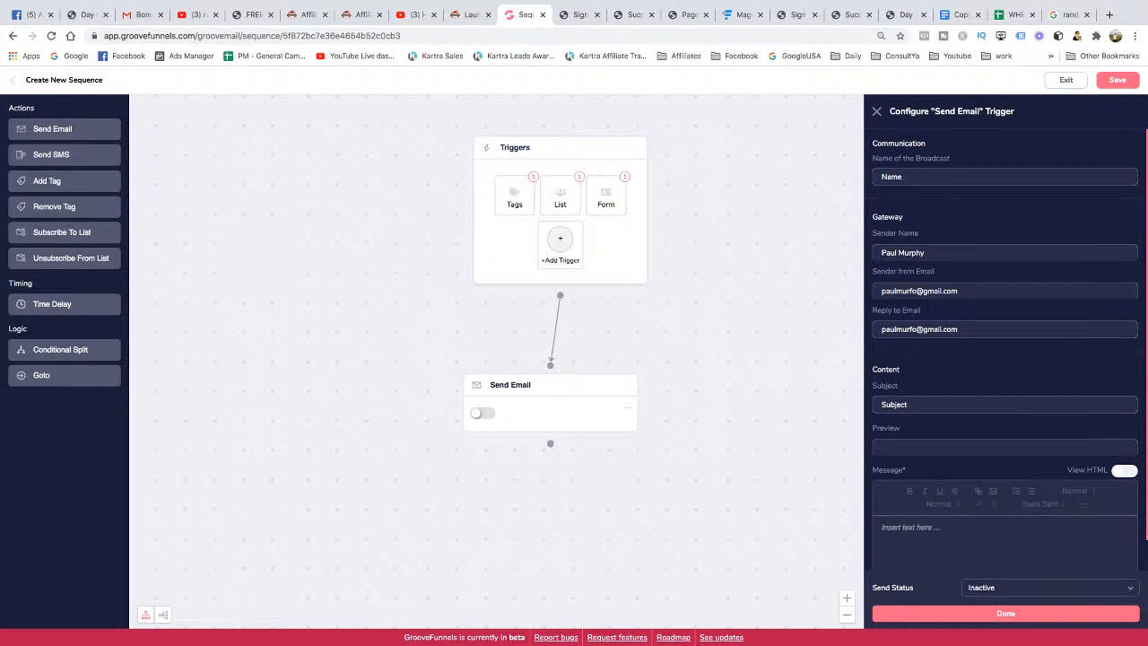
key("ctrl+v")
Name the broadcast "welcome" and place the cursor in the empty message body
left_click(924, 177)
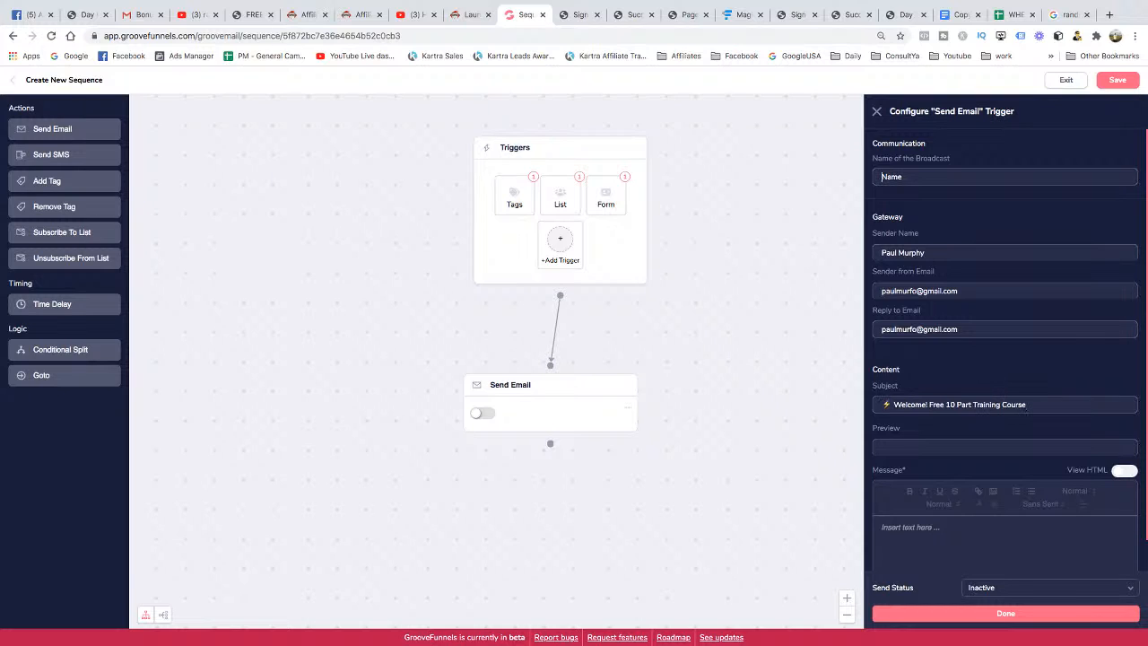
type("welcome")
scroll(1005, 350, "down", 3)
left_click(897, 402)
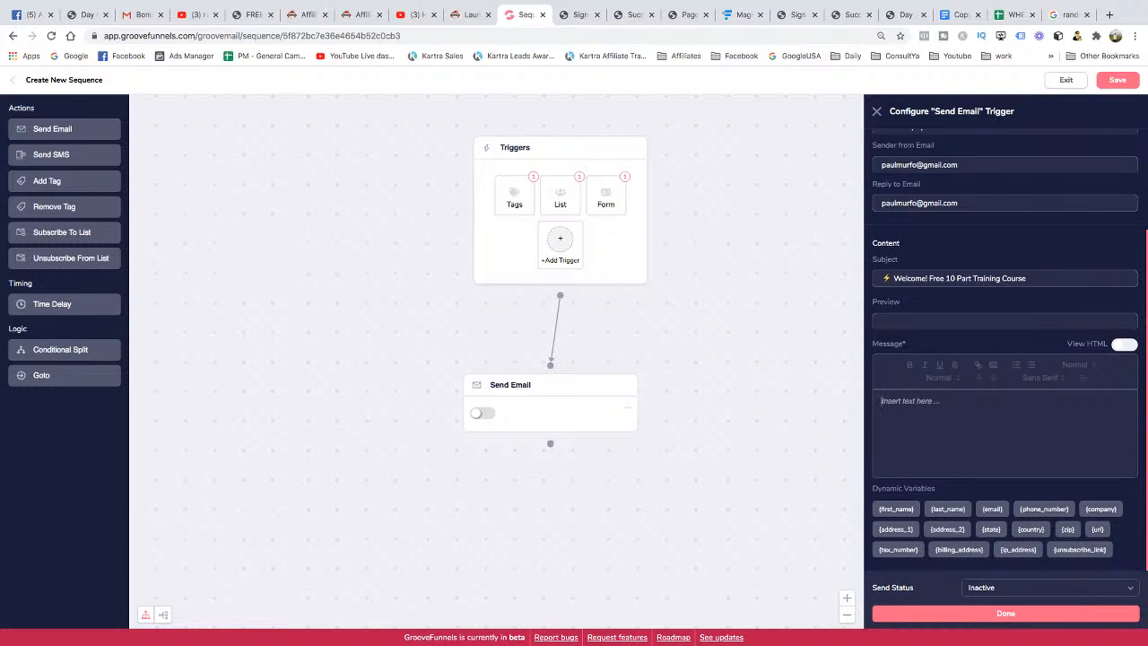
scroll(1005, 349, "down", 1)
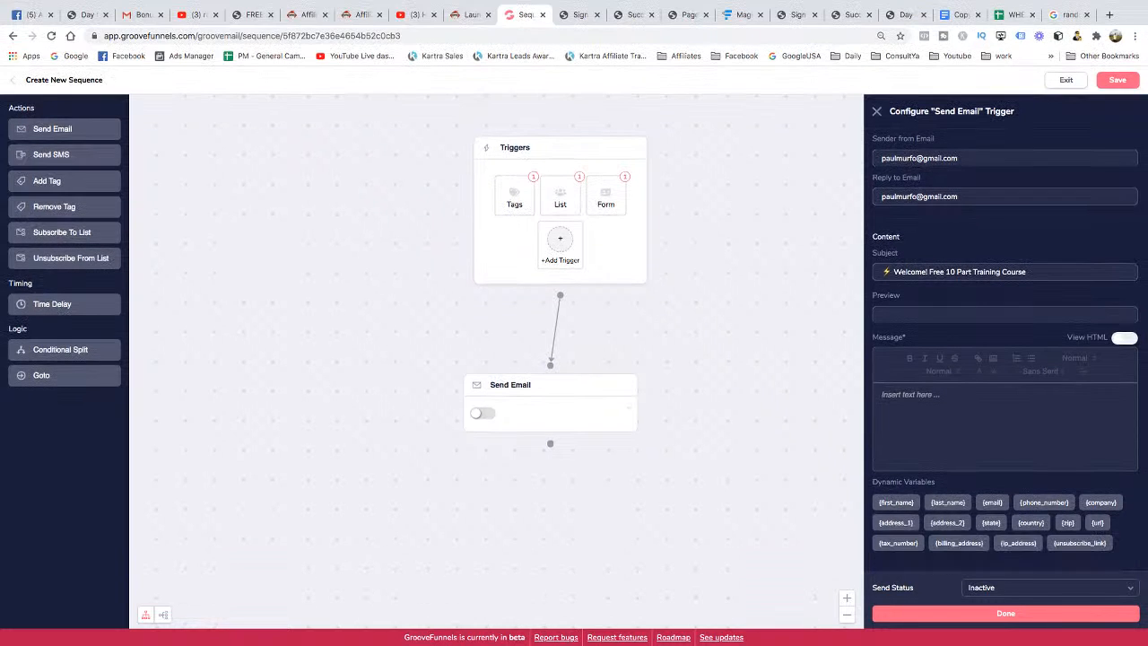
In the Google Docs email templates, copy the first email from its greeting through the Affiliate Tube Success Academy enrolment link
left_click(960, 14)
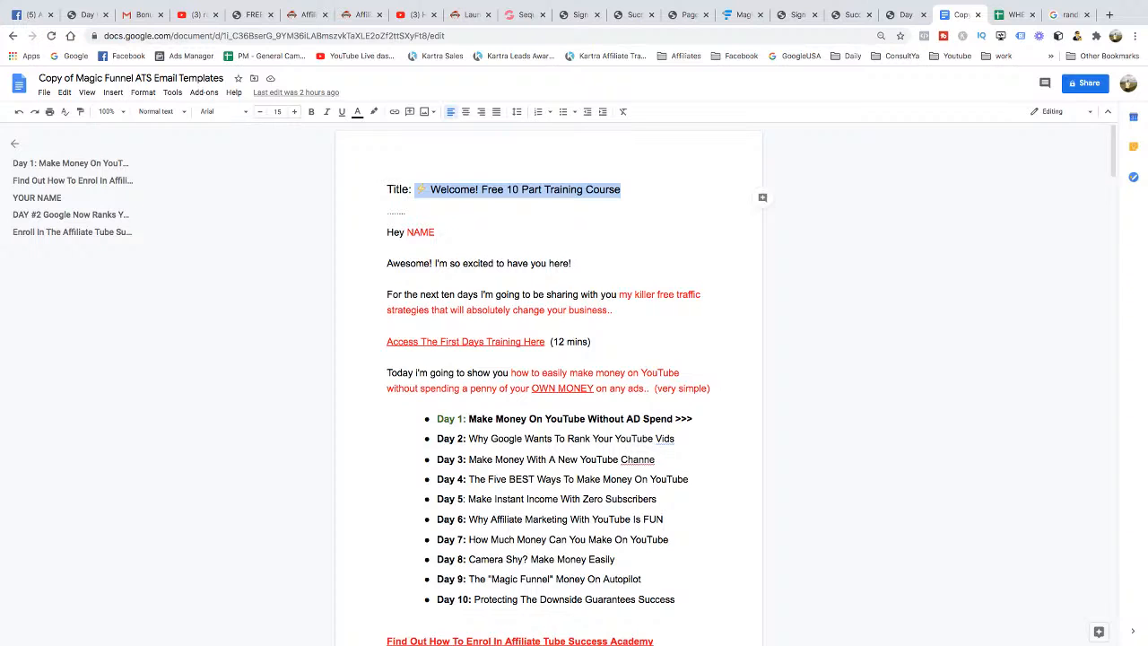
left_click_drag(386, 232, 628, 619)
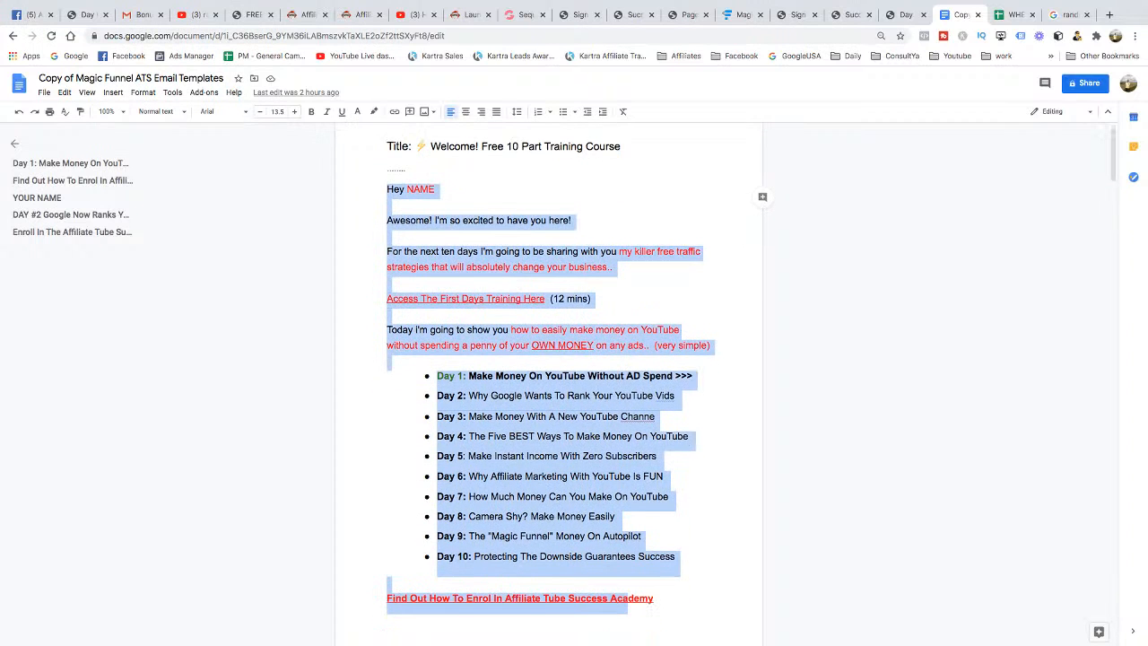
scroll(548, 385, "down", 4)
left_click_drag(467, 594, 386, 203)
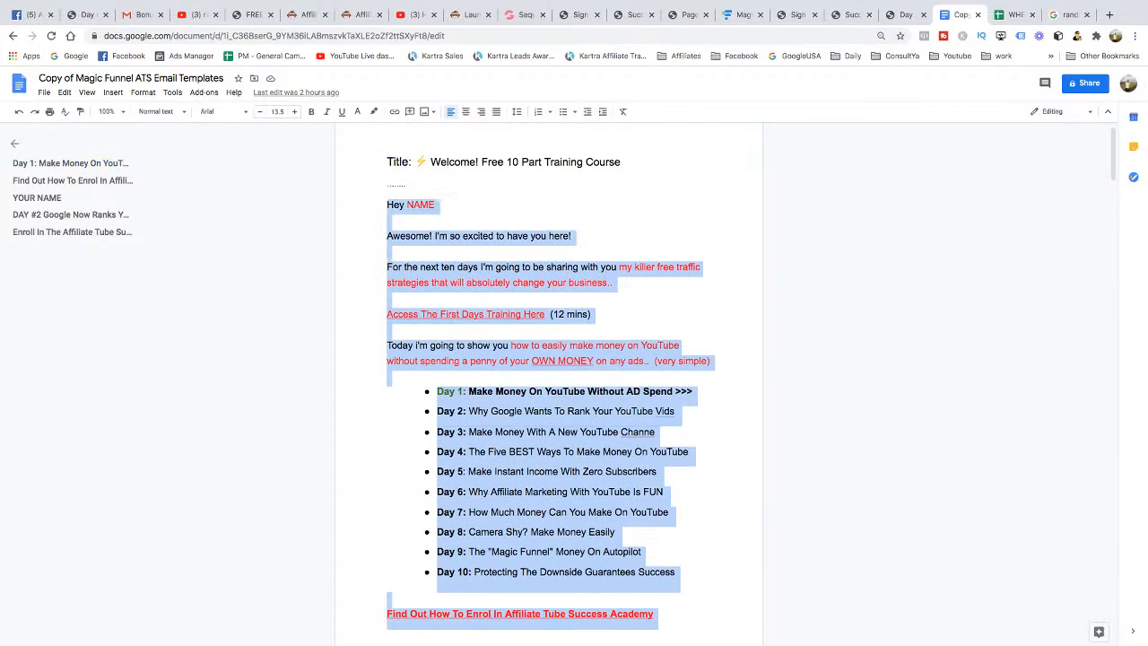
right_click(443, 232)
left_click(475, 266)
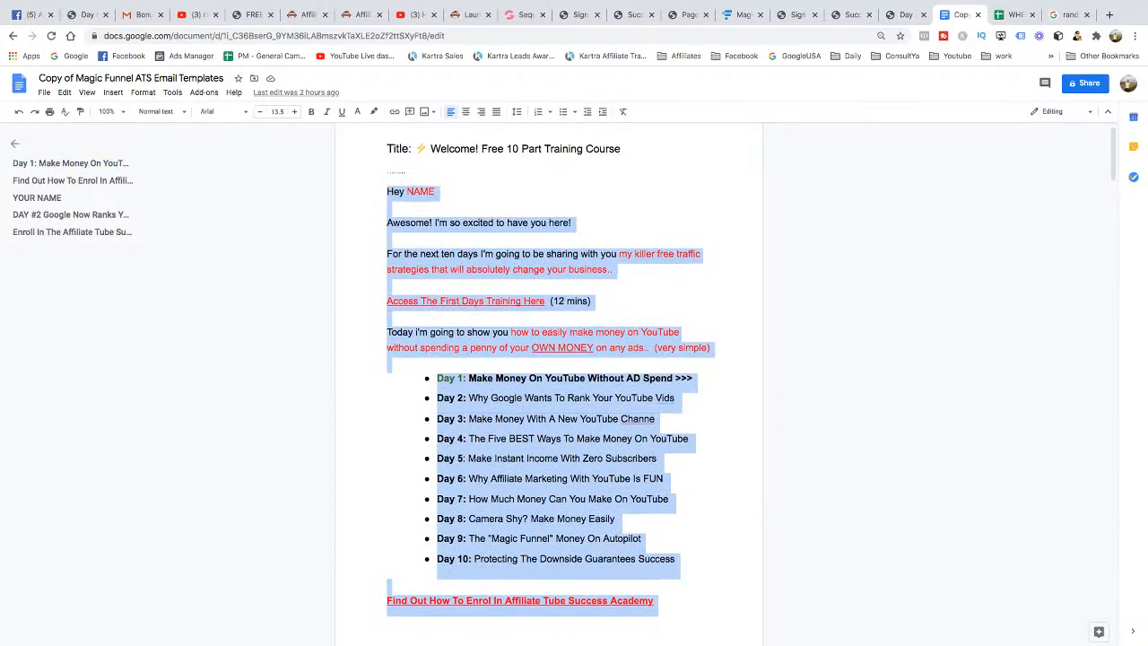
Examine the first email's intro text, training access link, ten-day course list and sender name placeholder
scroll(475, 266, "down", 1)
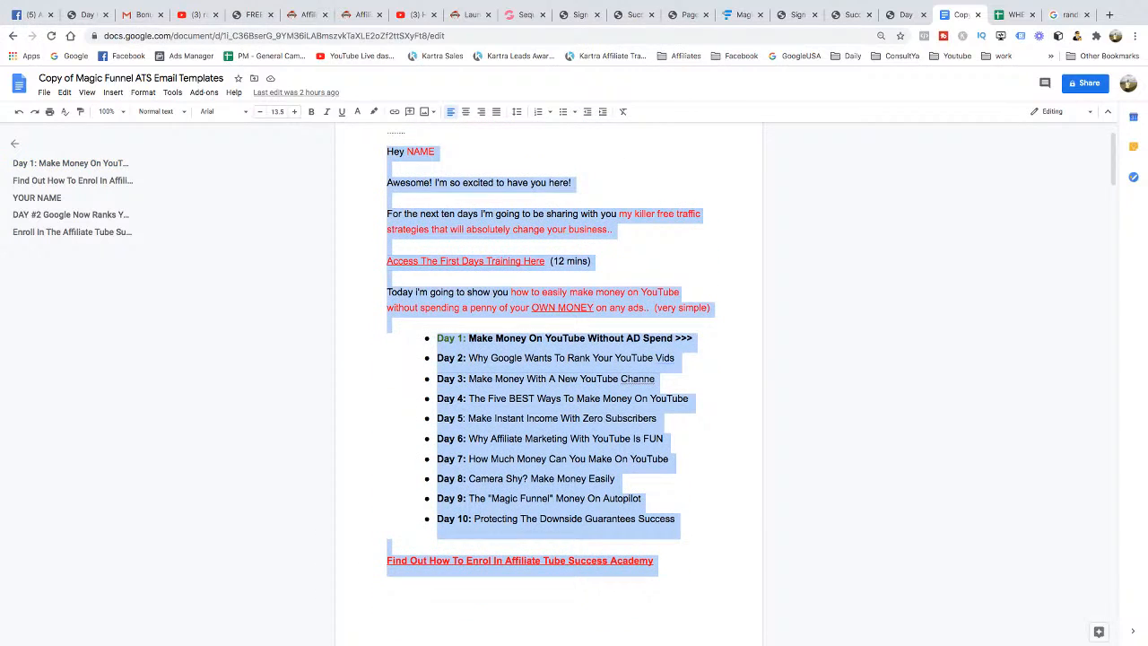
left_click(388, 245)
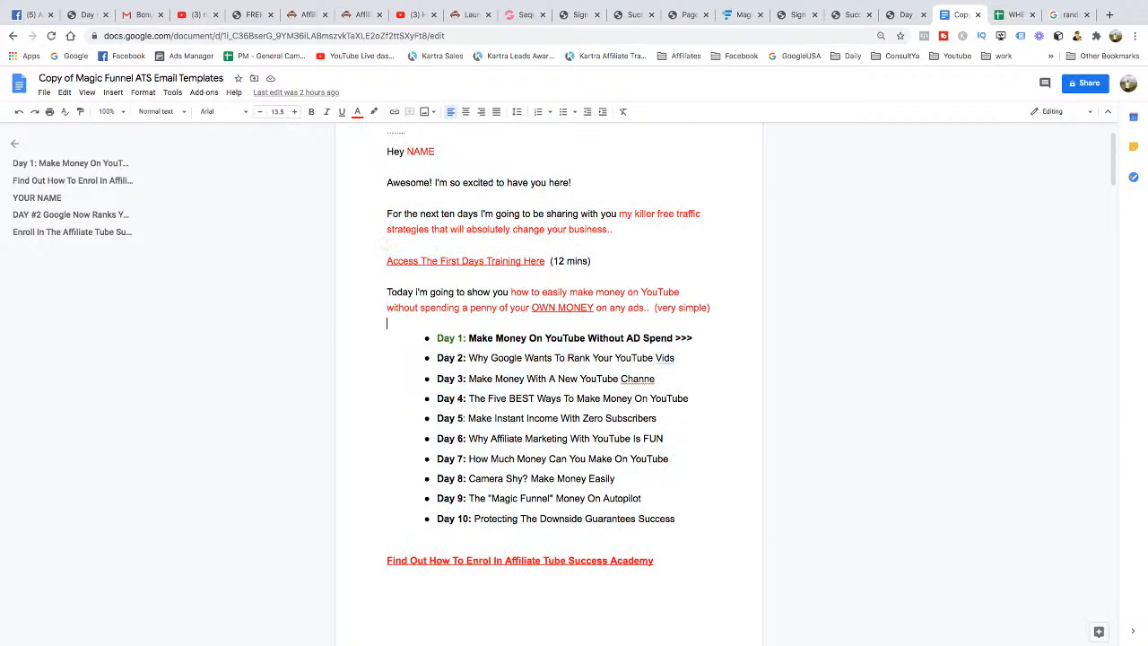
left_click_drag(388, 325, 649, 534)
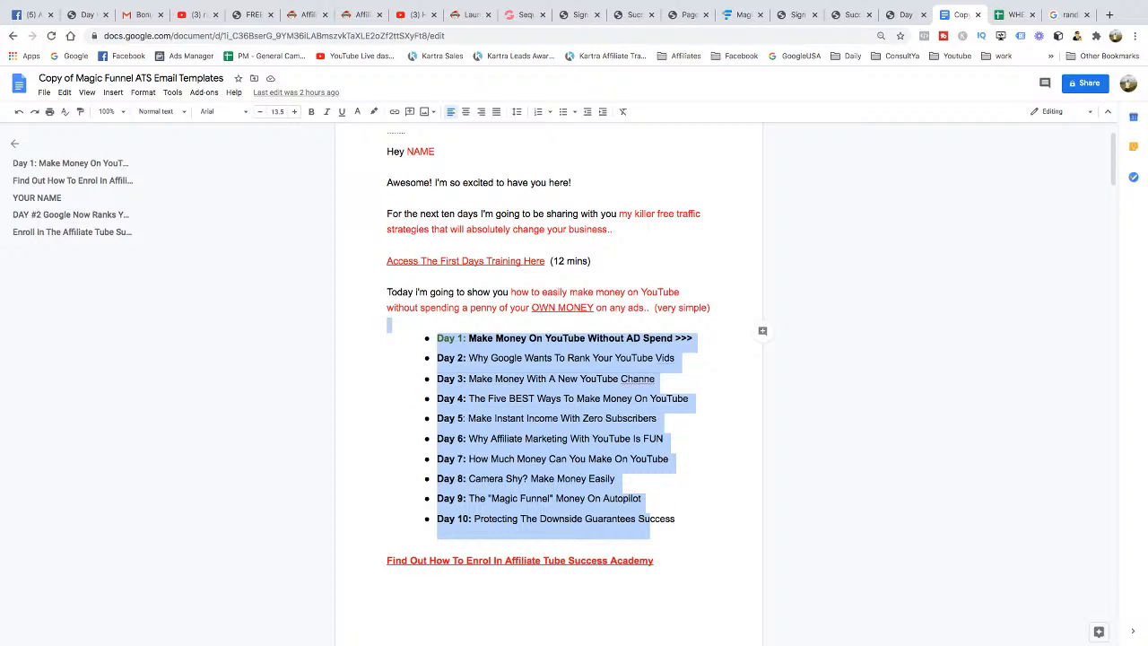
left_click_drag(388, 197, 613, 229)
left_click(618, 214)
left_click(614, 230)
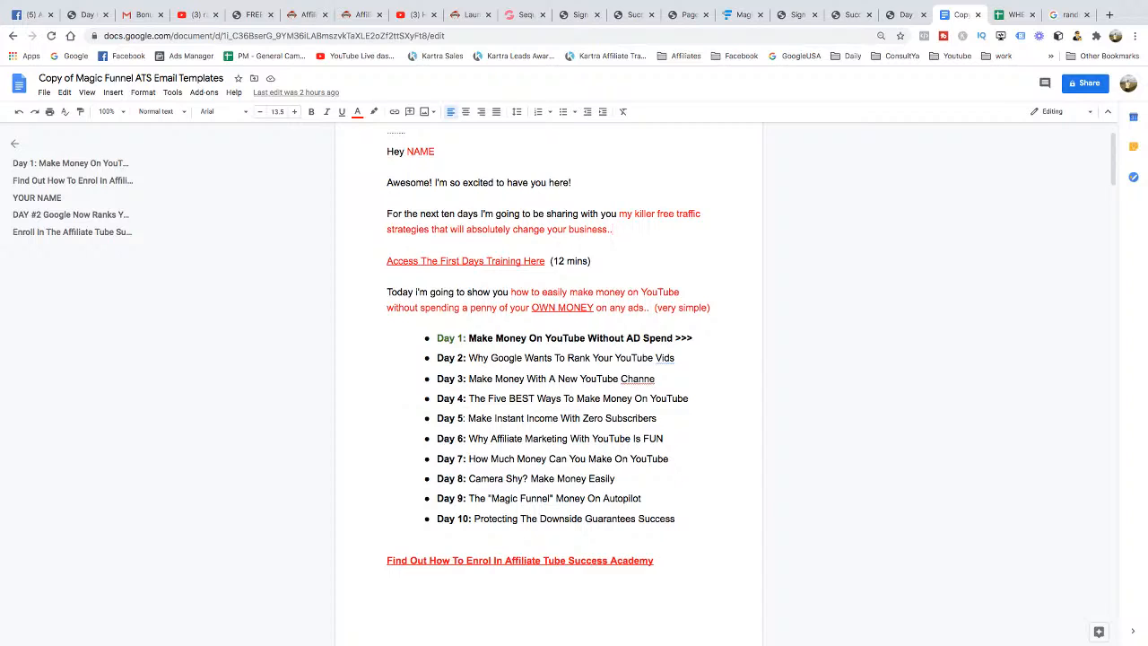
left_click_drag(387, 261, 545, 261)
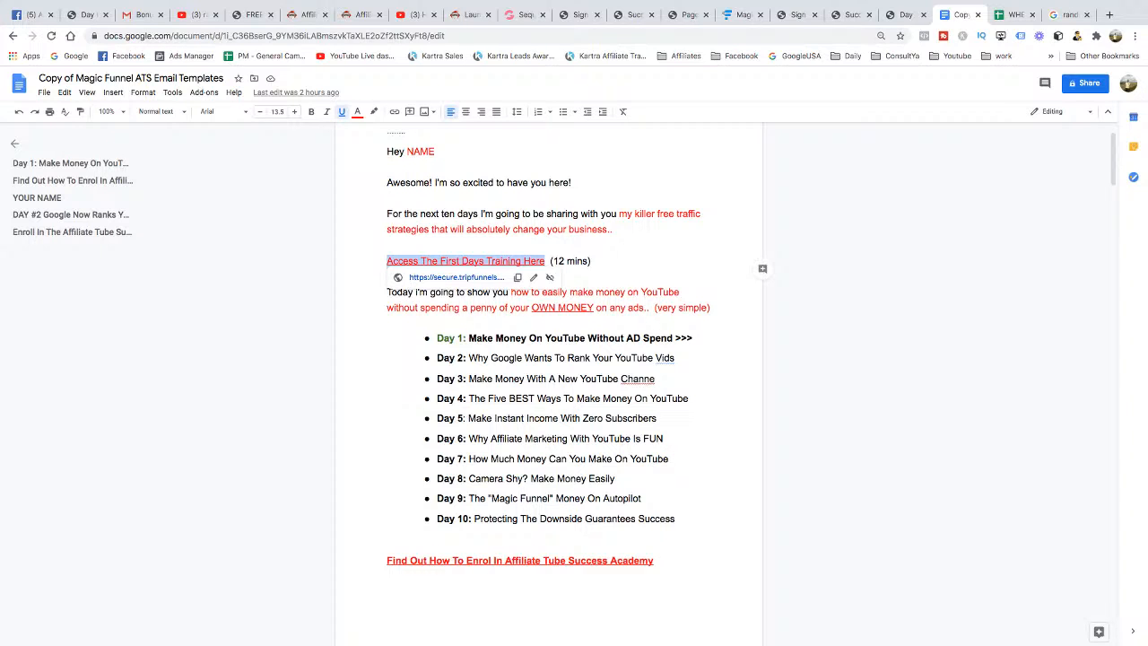
scroll(549, 377, "down", 3)
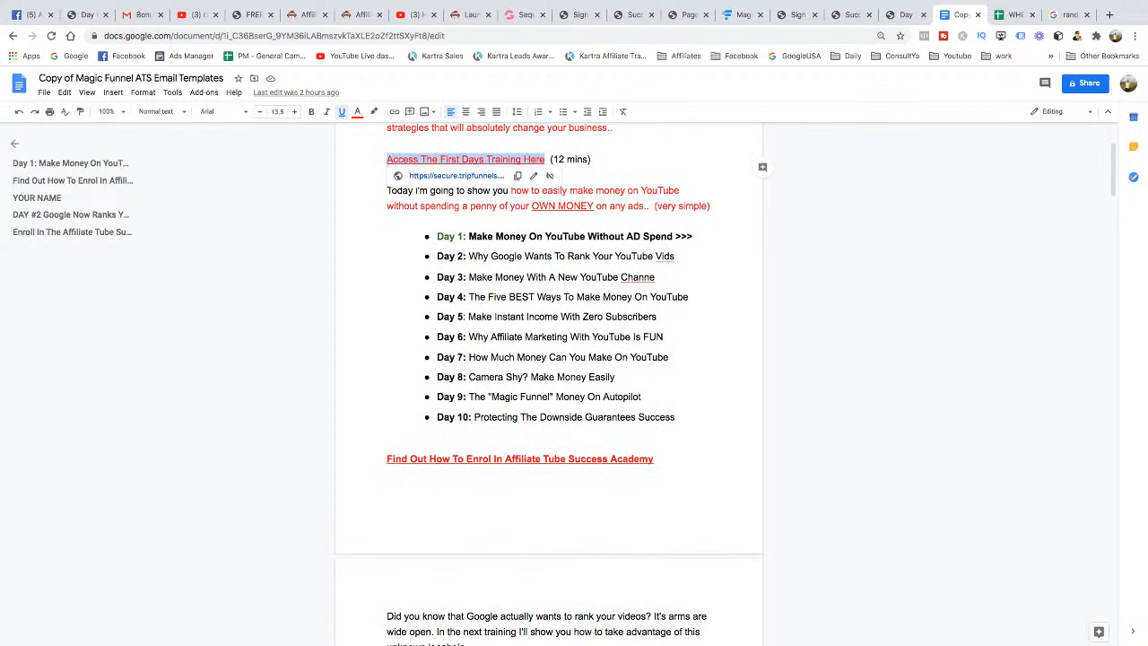
scroll(549, 376, "down", 5)
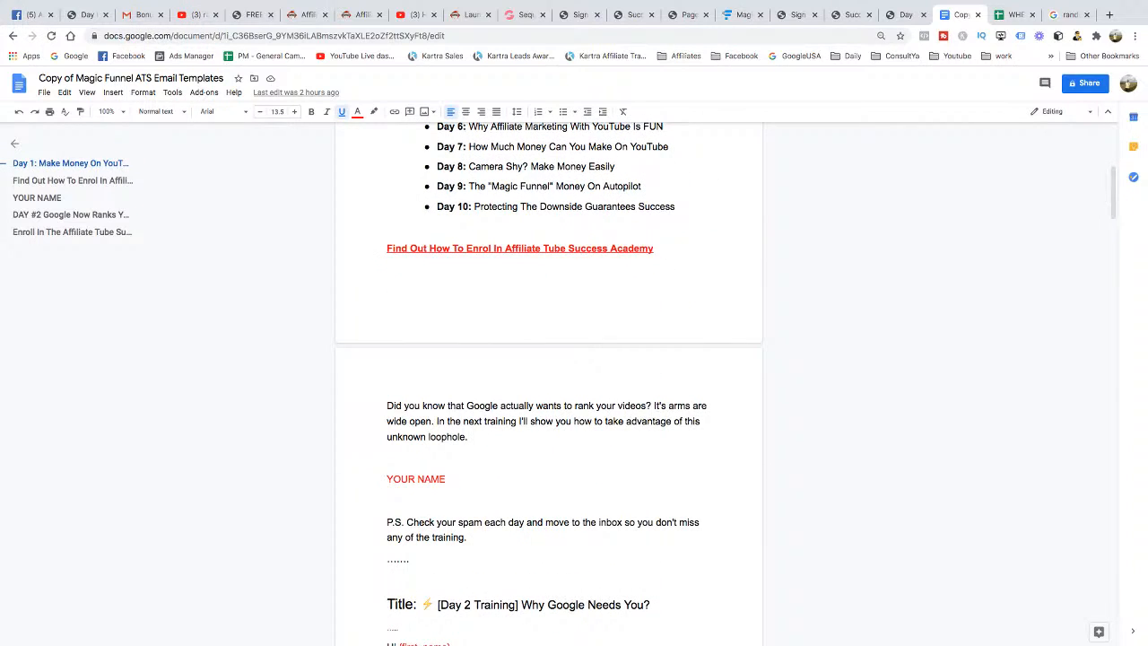
scroll(549, 377, "down", 1)
left_click_drag(388, 458, 445, 459)
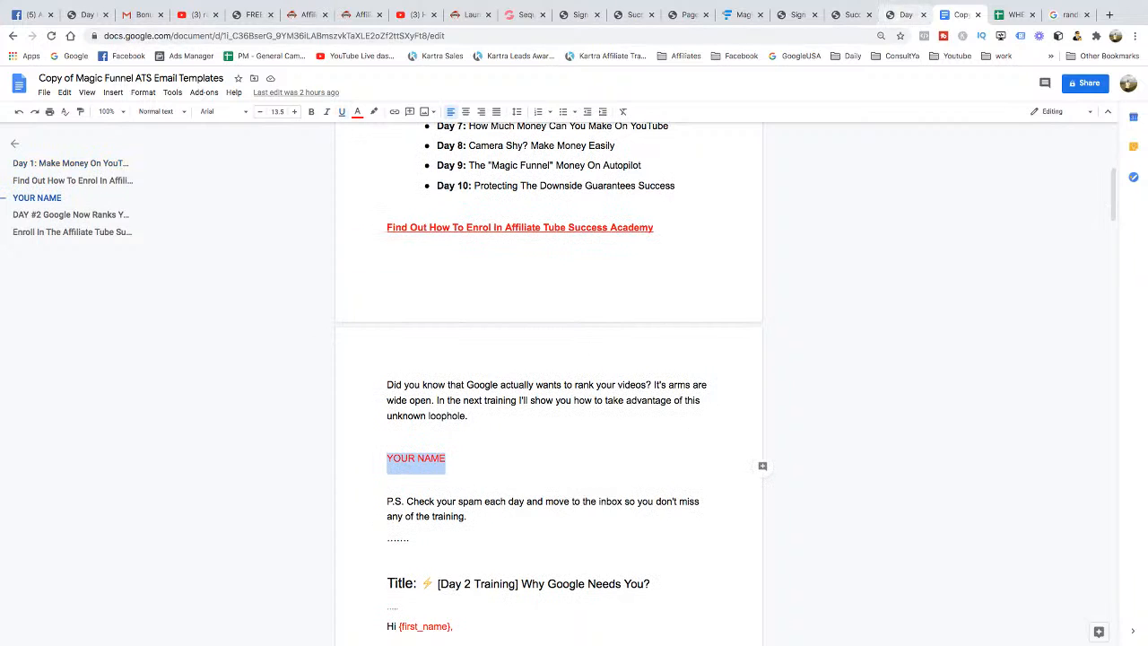
In the Google Docs email templates, copy the complete first email from its greeting through the P.S. about checking spam
left_click(527, 15)
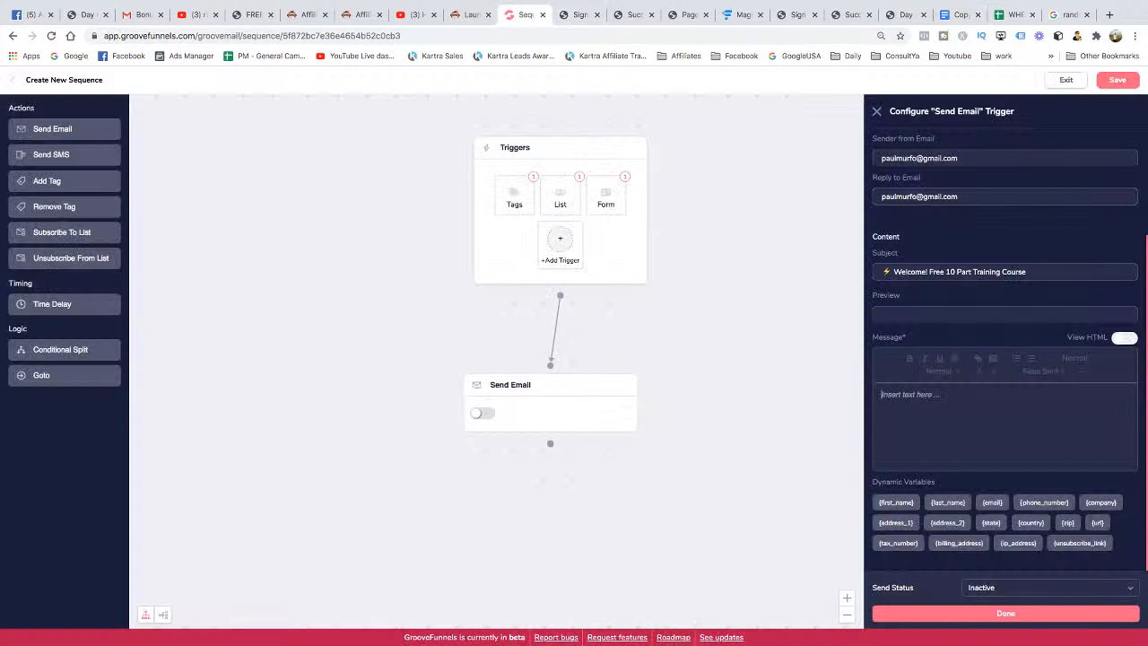
left_click(960, 14)
left_click(468, 517)
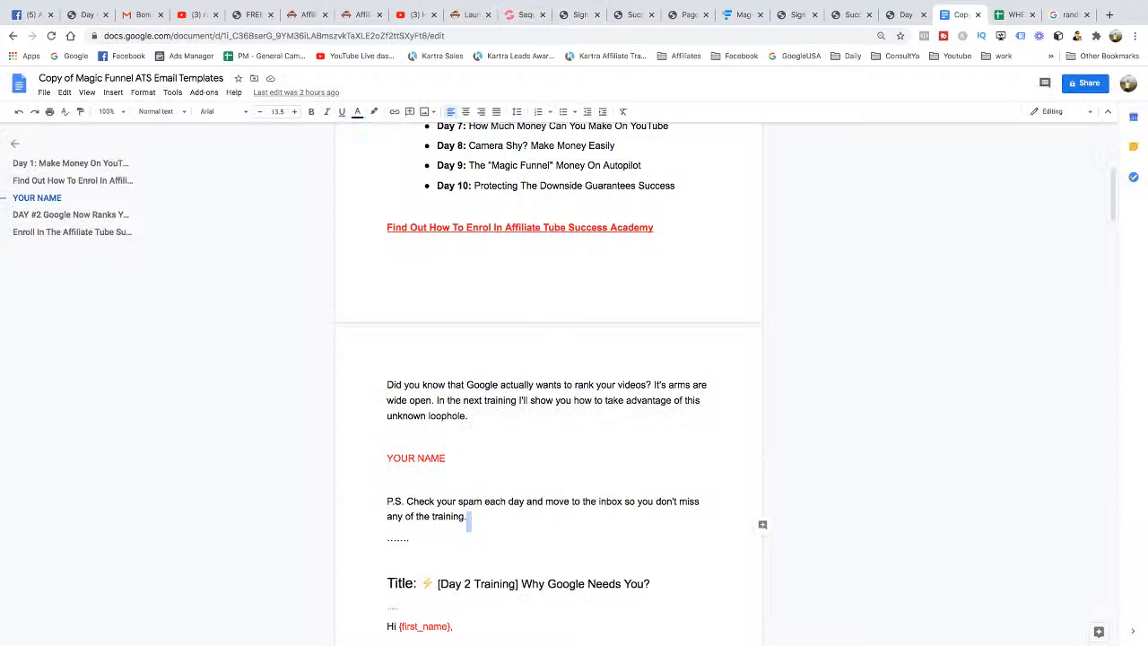
left_click_drag(469, 522, 404, 146)
scroll(404, 215, "up", 5)
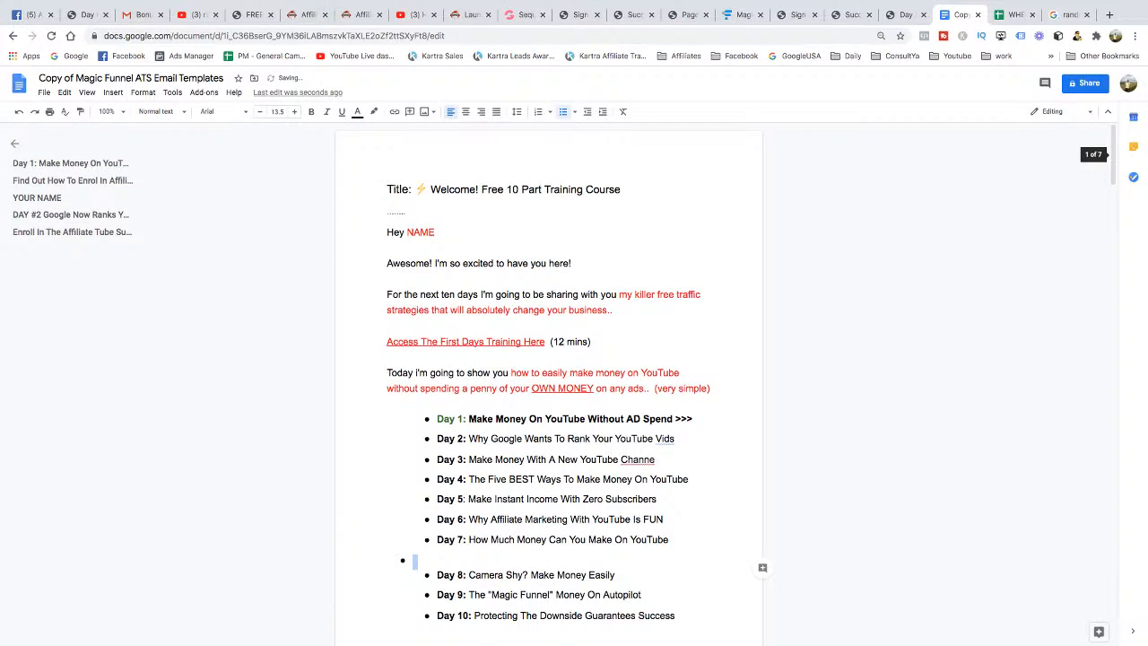
left_click(388, 232)
left_click_drag(388, 232, 586, 635)
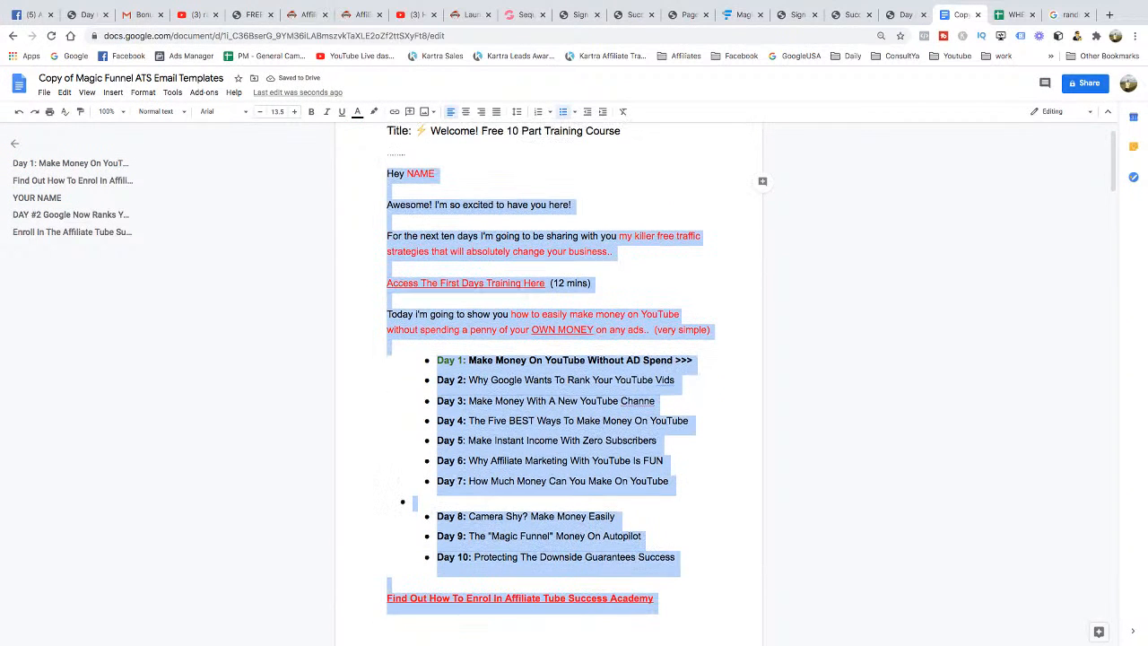
mouse_move(657, 603)
left_mouse_down()
mouse_move(659, 631)
mouse_move(660, 609)
left_mouse_up()
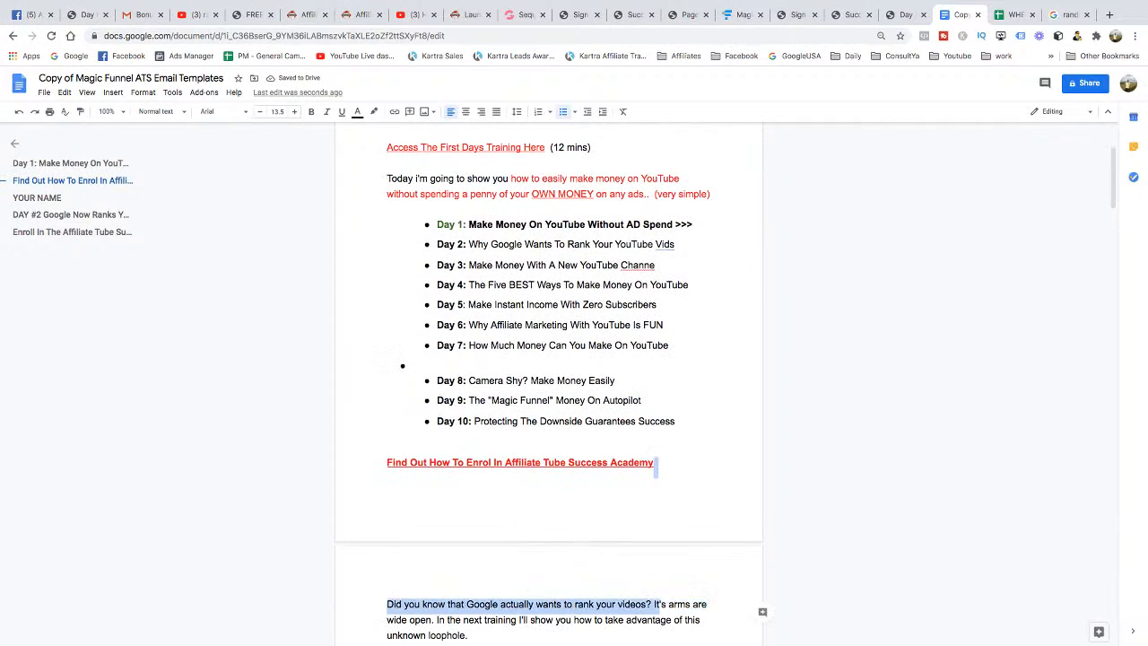
scroll(659, 610, "down", 2)
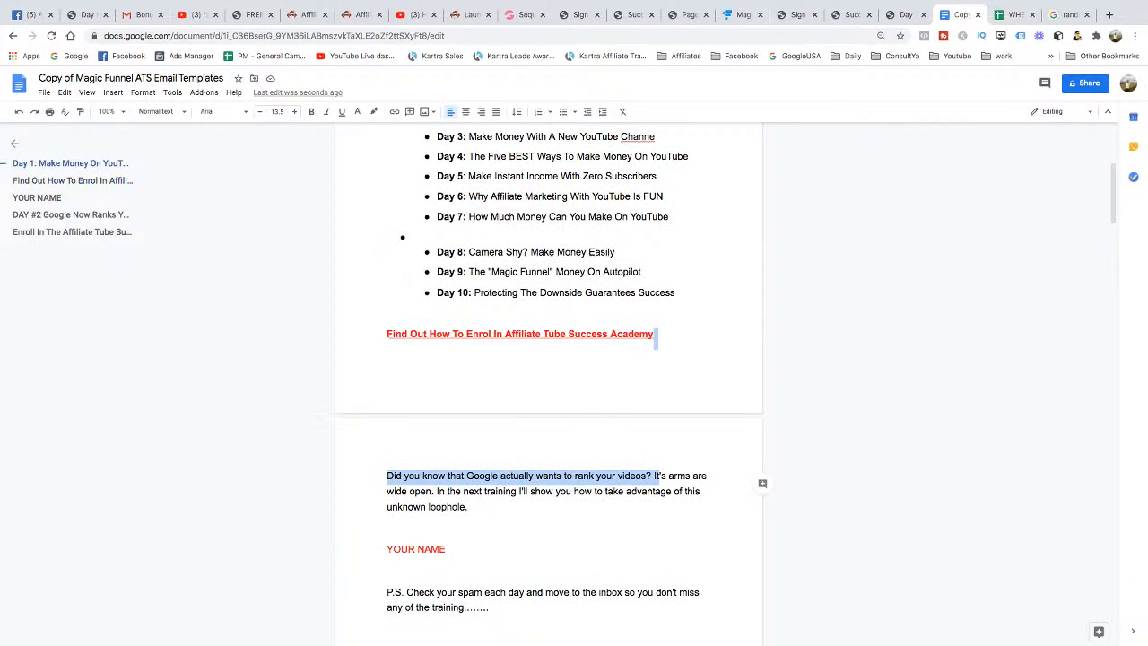
left_click_drag(491, 609, 386, 201)
right_click(398, 205)
left_click(423, 230)
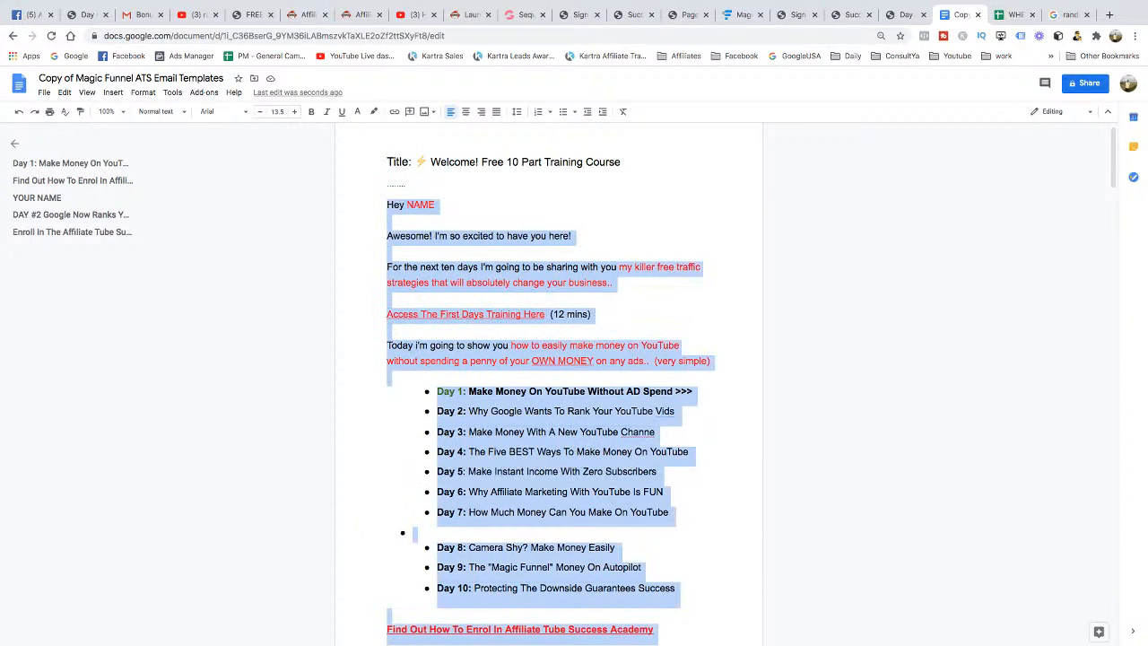
Paste the copied email into the message body of the GrooveMail welcome email and check that it is complete
left_click(524, 14)
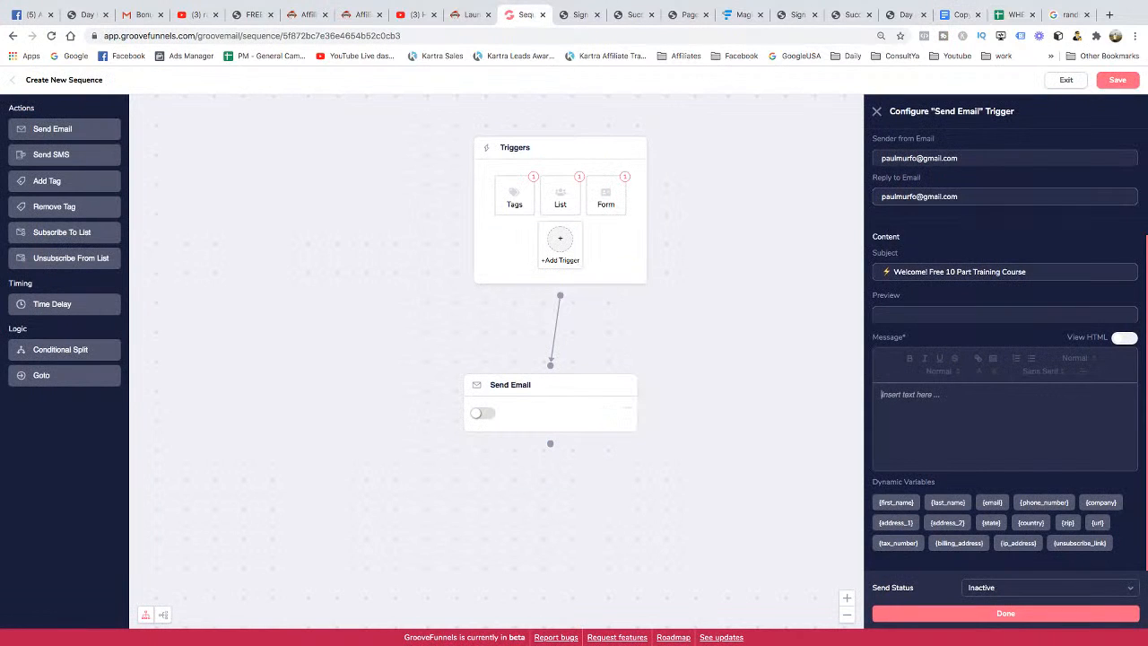
key("ctrl+v")
scroll(907, 439, "up", 10)
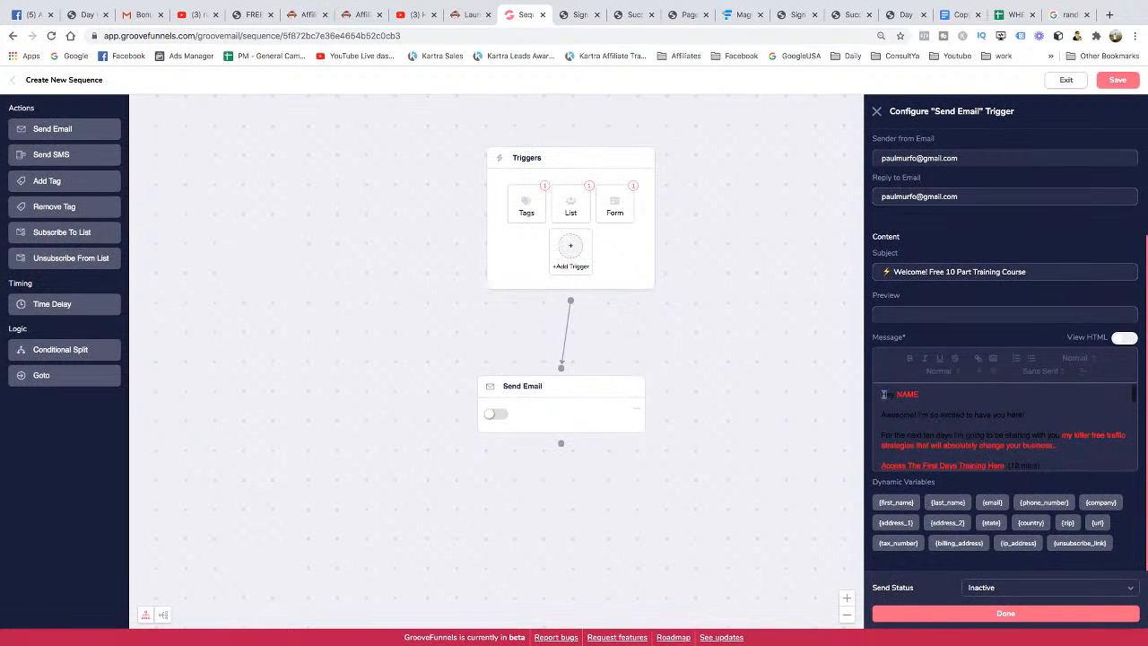
key("ctrl+a")
scroll(1005, 422, "down", 10)
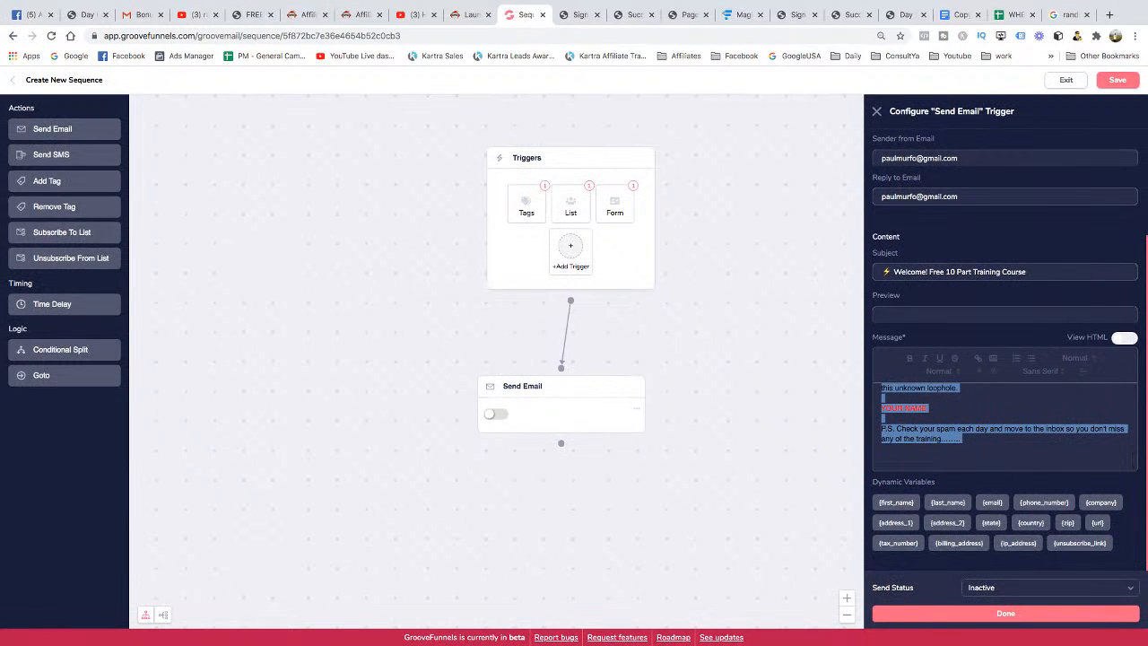
scroll(1004, 426, "up", 10)
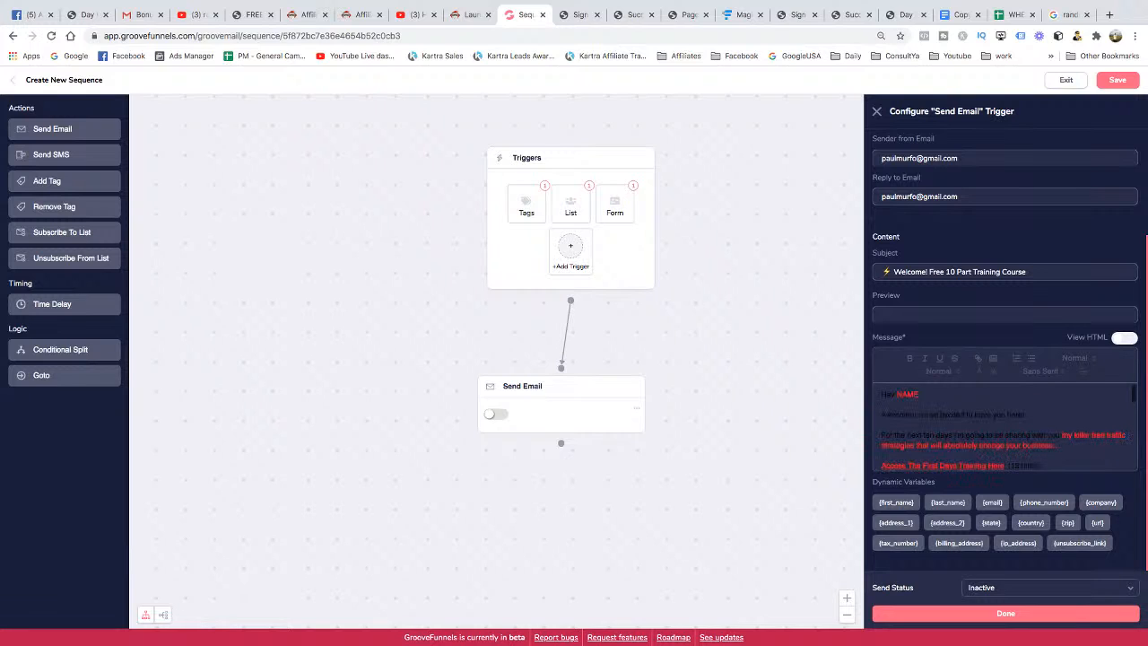
Replace the NAME placeholder in the message greeting with the {first_name} dynamic variable
left_click_drag(919, 395, 897, 395)
key("BackSpace")
left_click(896, 502)
left_click_drag(940, 394, 881, 395)
Compare the pasted welcome message with the first email in the Google Docs templates
scroll(1005, 427, "down", 10)
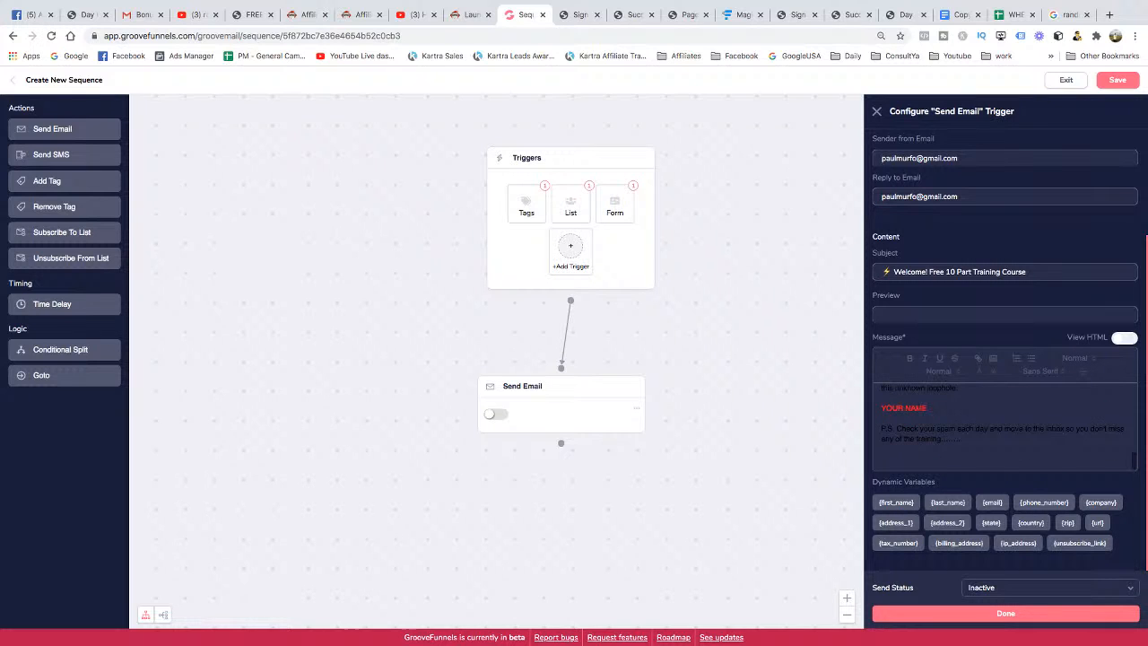
scroll(1005, 427, "up", 10)
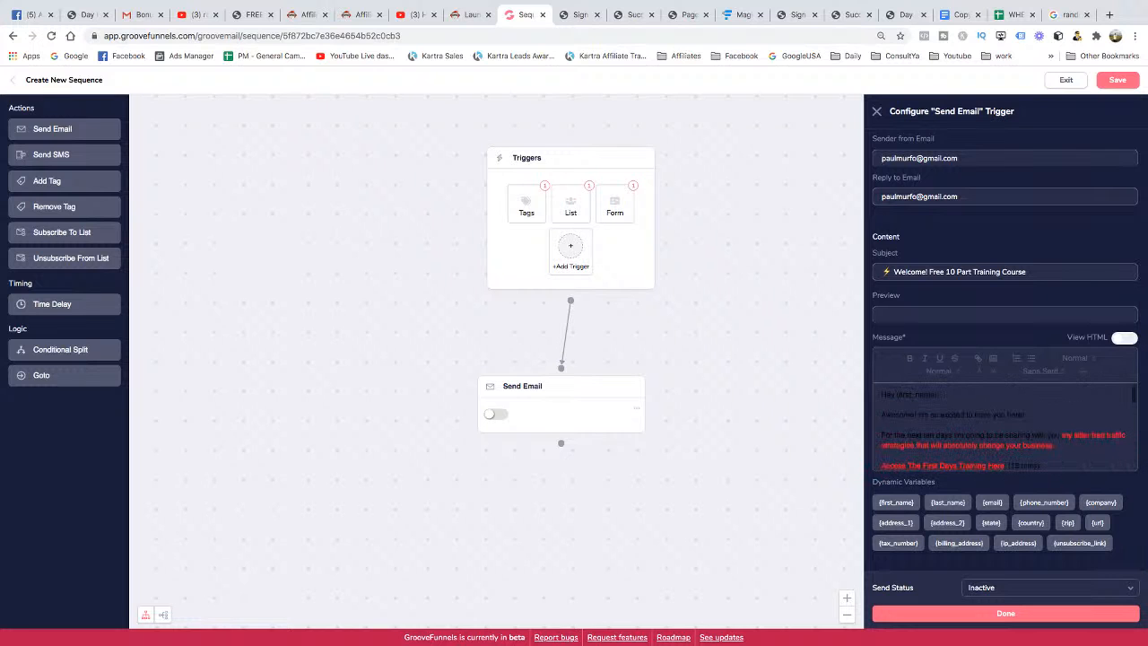
left_click(961, 15)
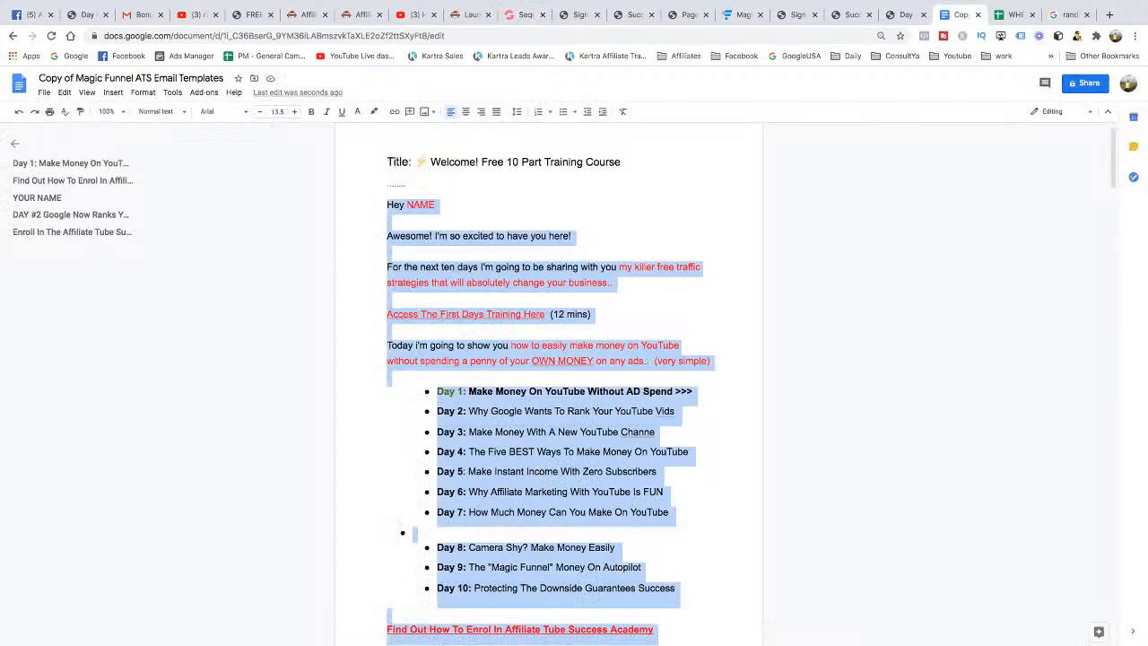
scroll(550, 385, "down", 3)
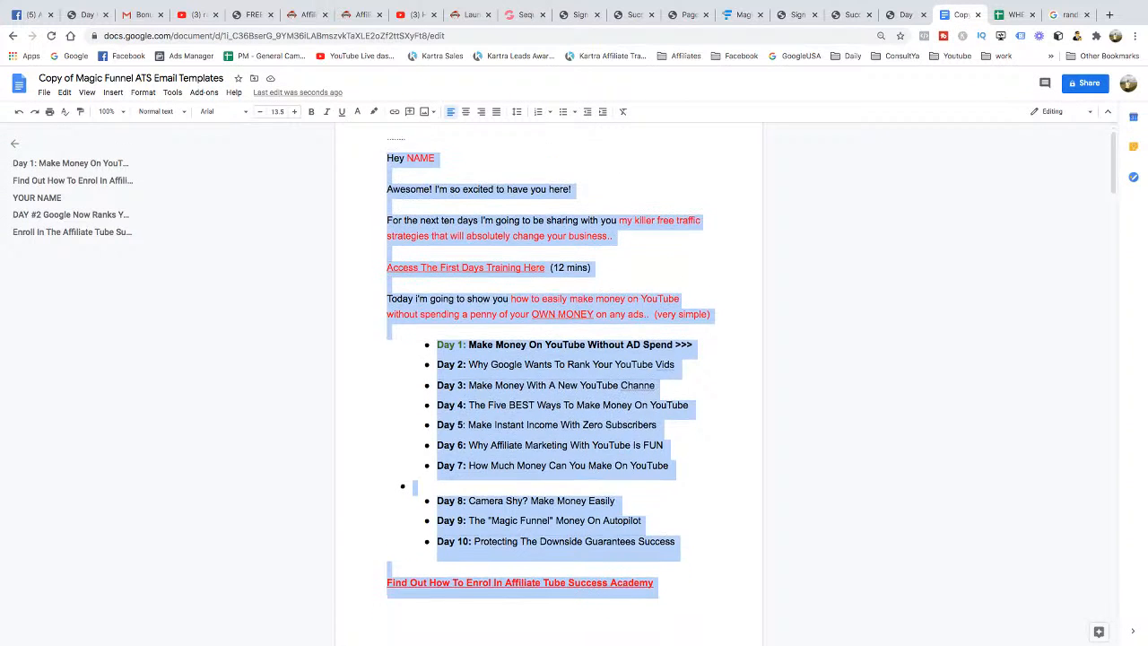
scroll(551, 386, "up", 4)
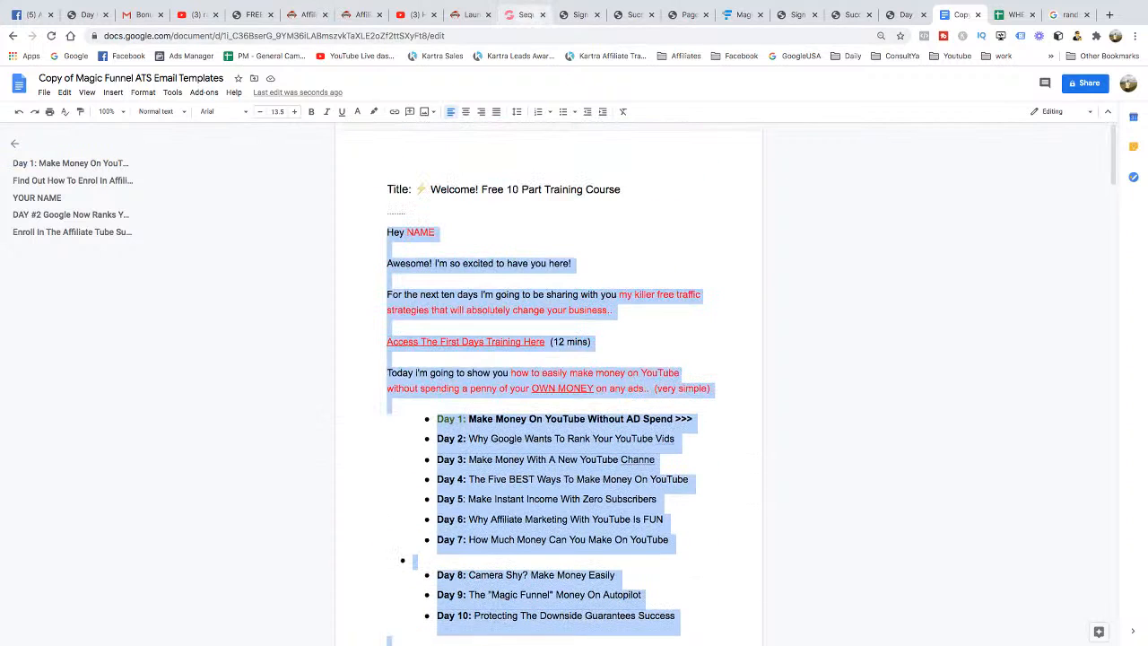
left_click(524, 14)
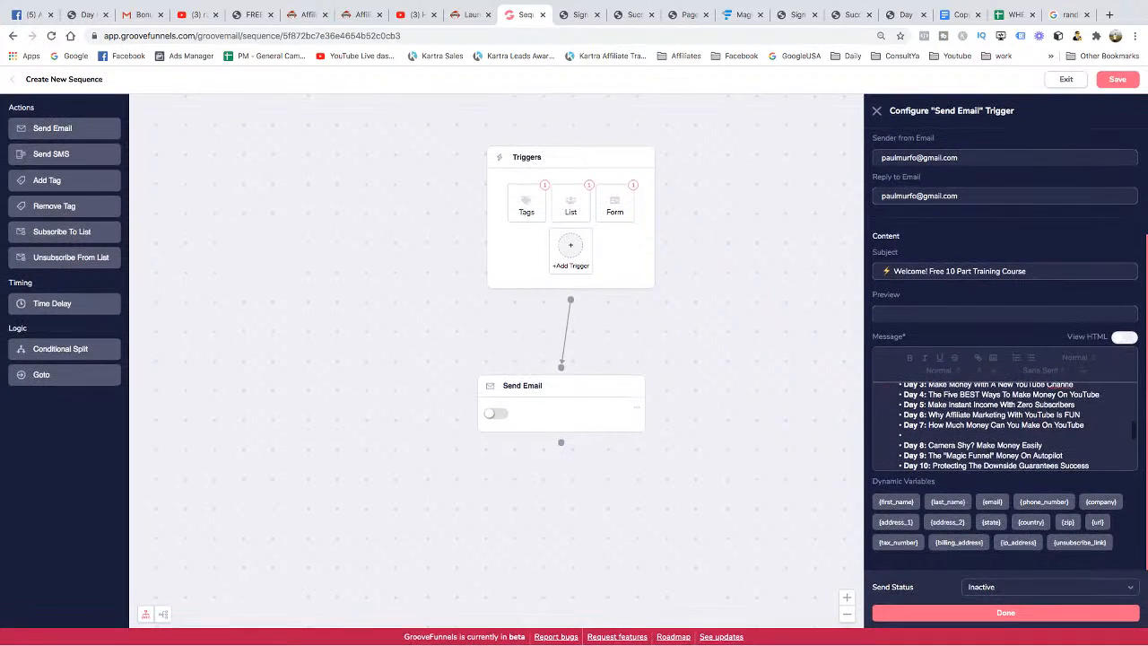
Finish configuring the welcome email and switch its status to Active
left_click(1006, 613)
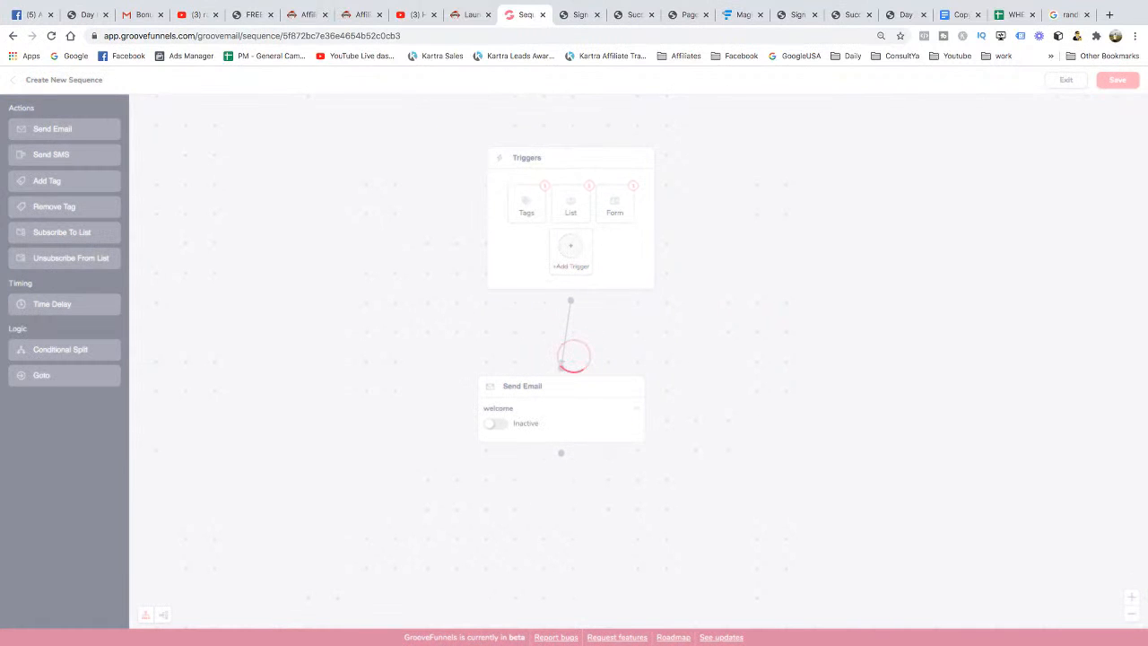
left_click(496, 423)
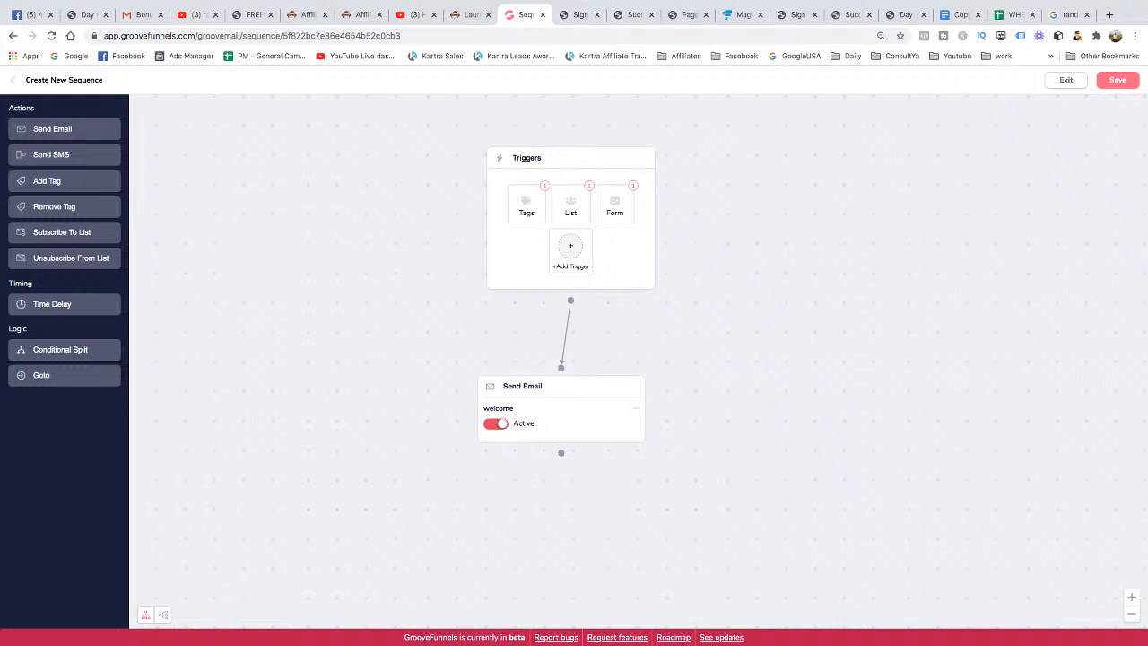
scroll(537, 213, "down", 5)
scroll(557, 212, "up", 1)
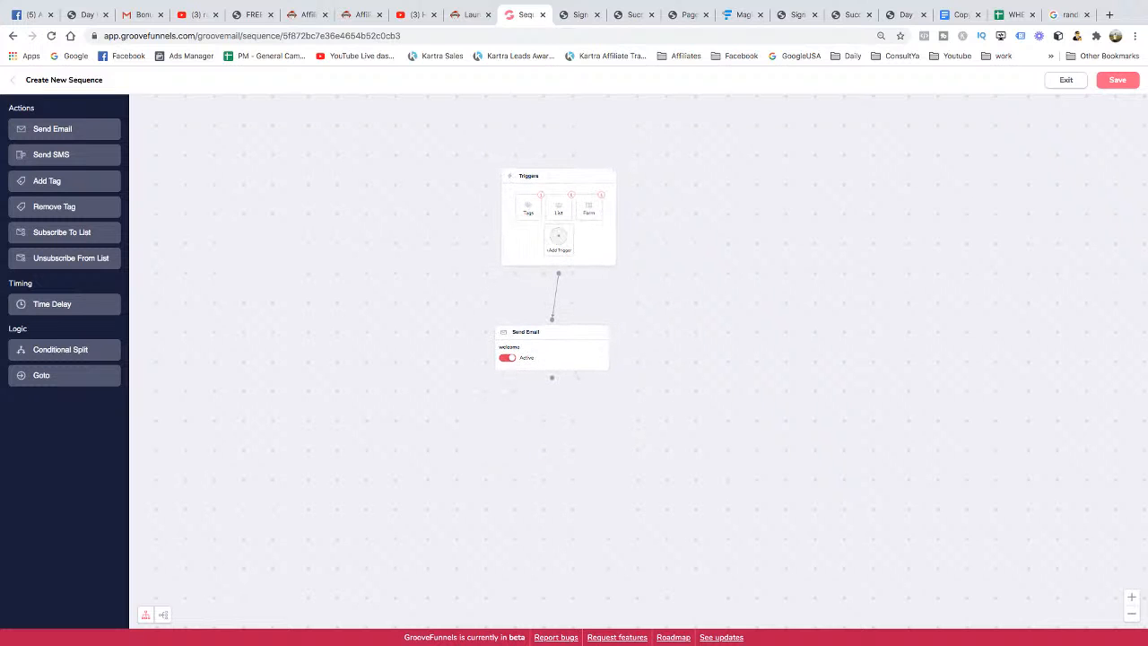
Check the email spacing in the Funnelytics funnel map and add an active time delay of 1 day after the welcome email
left_click(742, 14)
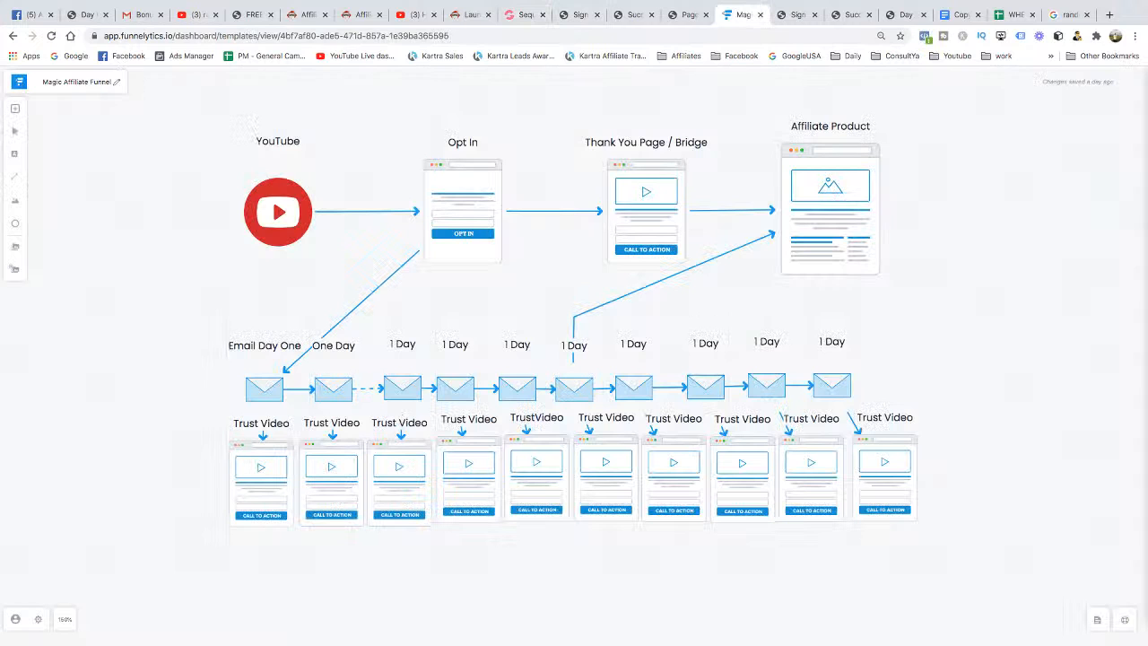
left_click(525, 15)
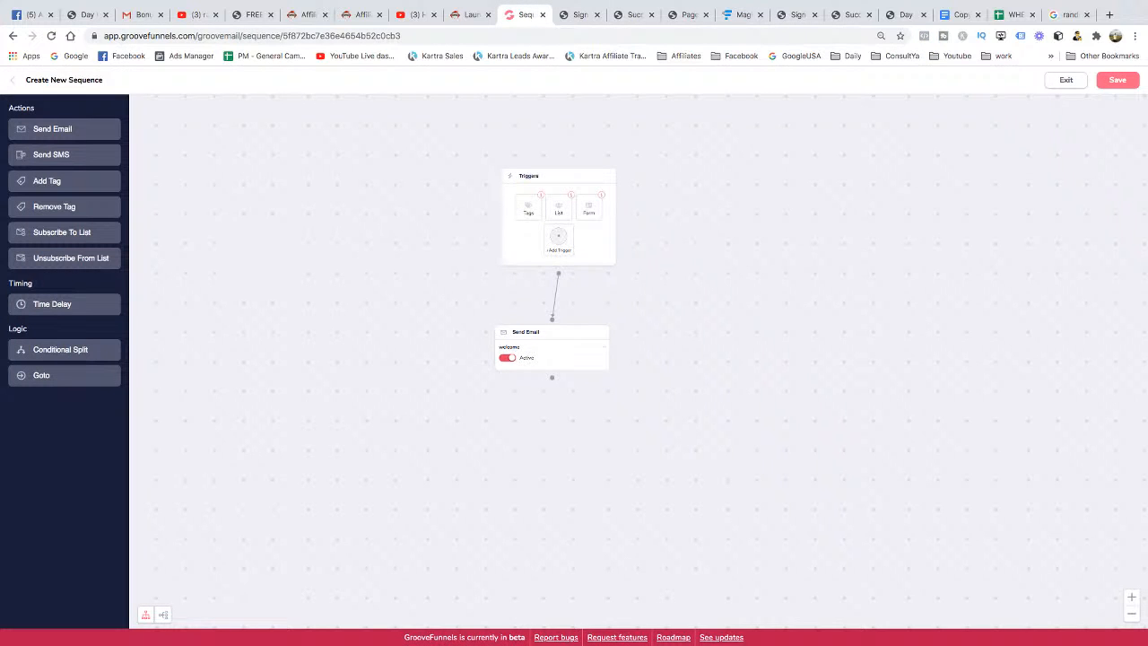
left_click(63, 304)
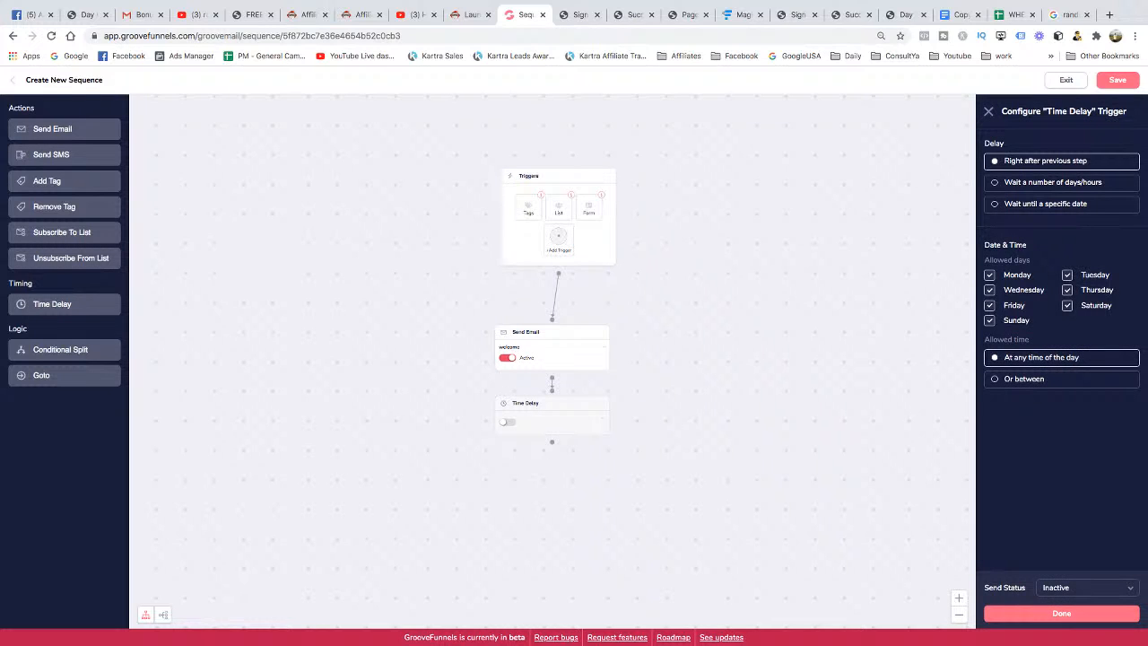
left_click(1052, 183)
double_click(997, 237)
type("1")
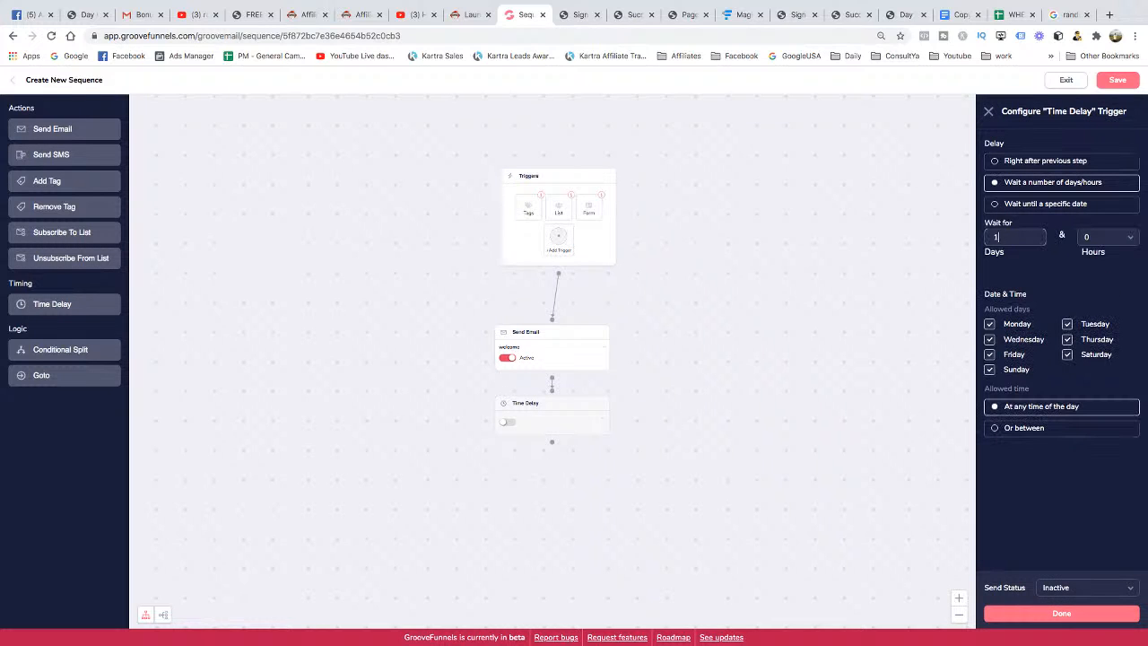
left_click(1061, 614)
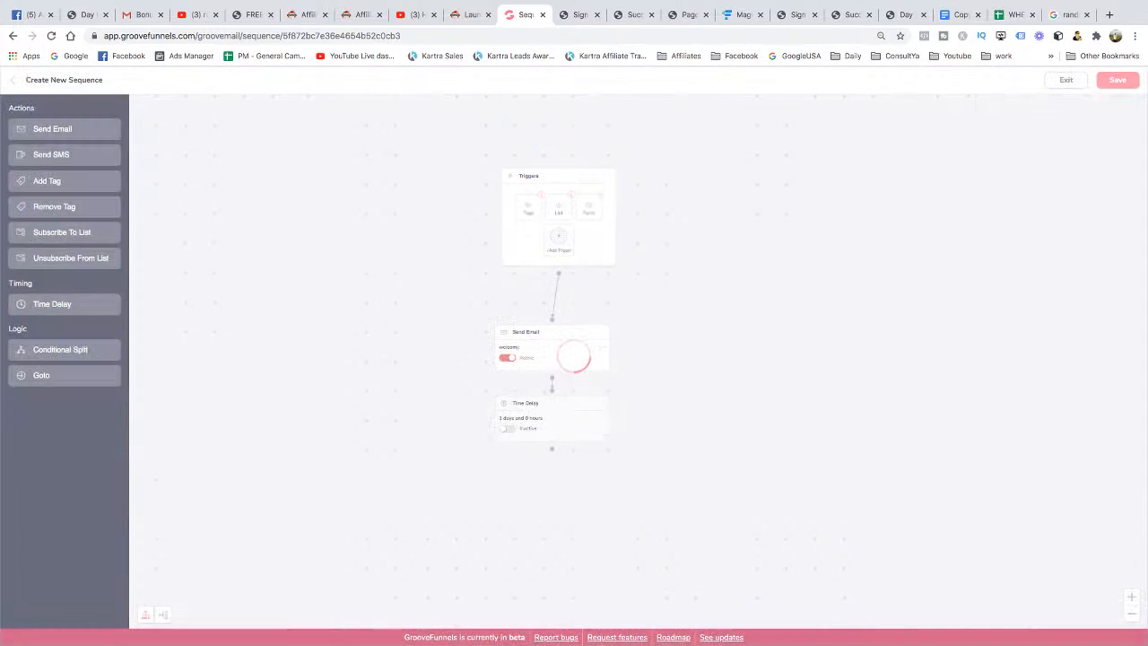
left_click(507, 428)
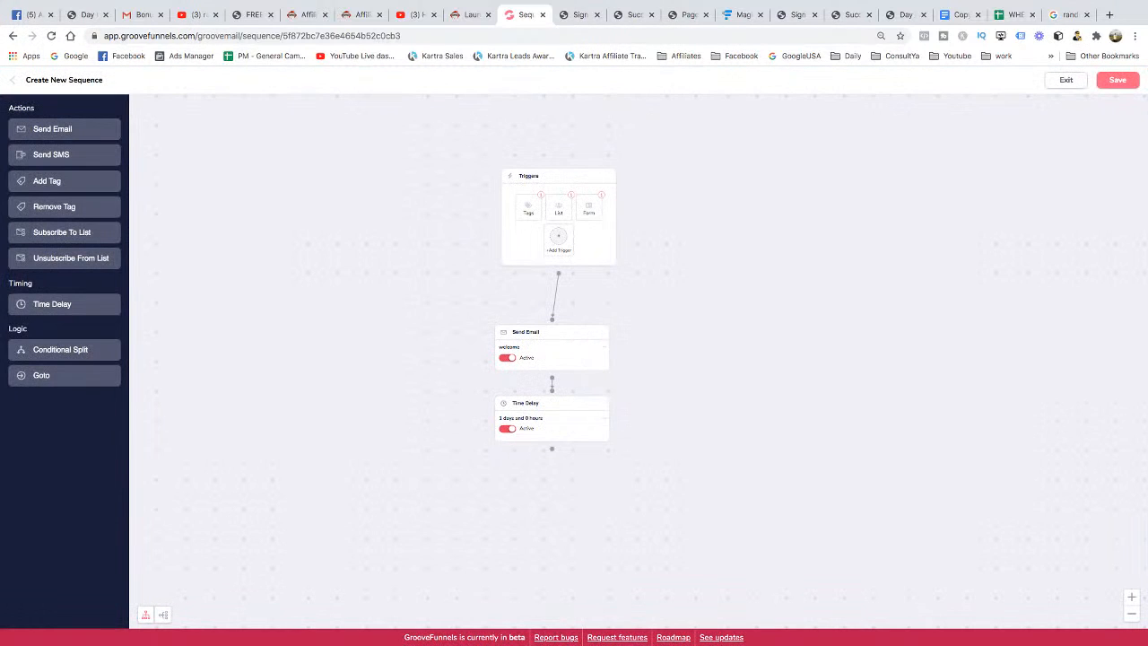
left_click(604, 348)
left_click(604, 348)
left_click(603, 347)
left_click(616, 357)
left_click(603, 347)
left_click(616, 356)
Move the Time Delay block slightly lower and reopen the welcome email to copy its message for a new Send Email step
left_click_drag(552, 404, 553, 418)
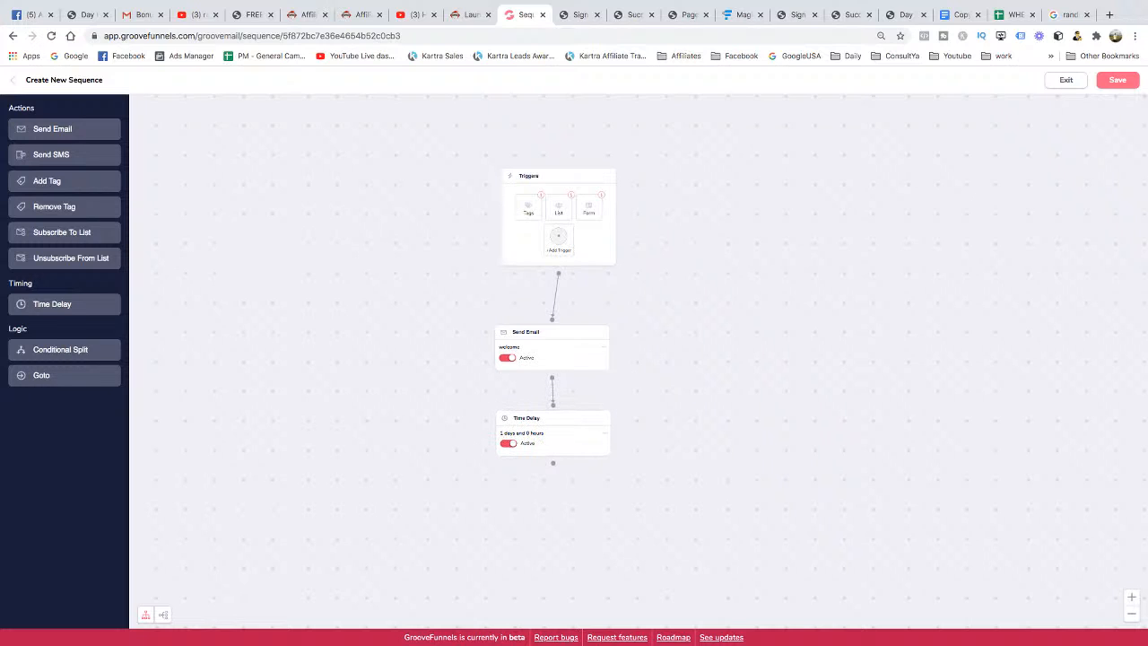
left_click(604, 347)
left_click(603, 347)
left_click(604, 347)
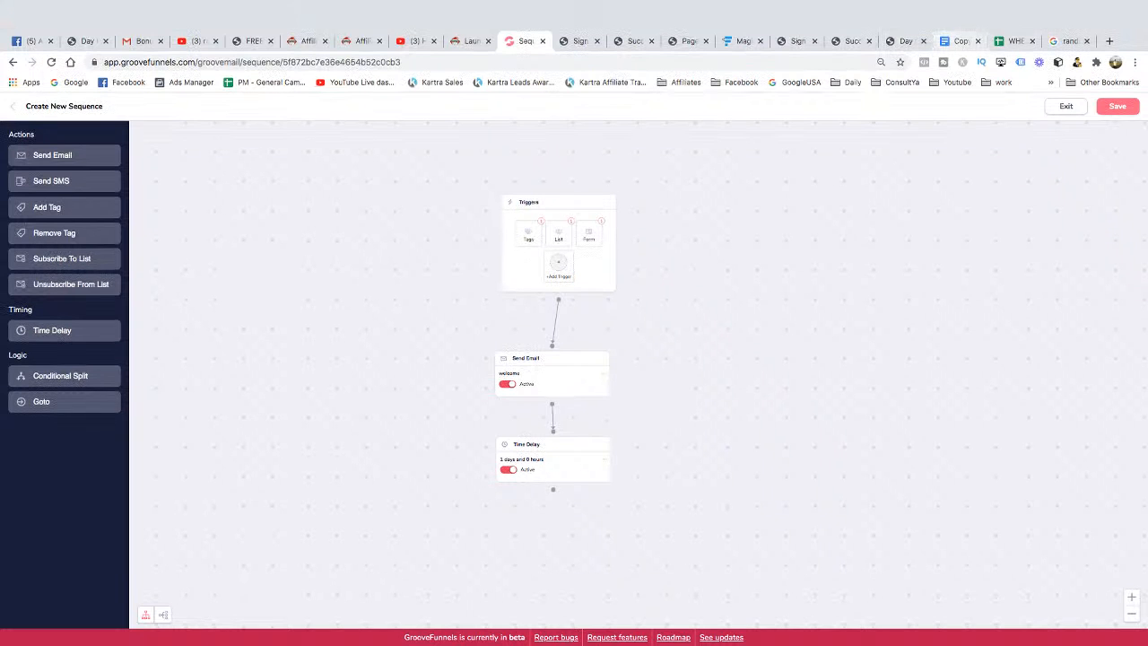
left_click(958, 41)
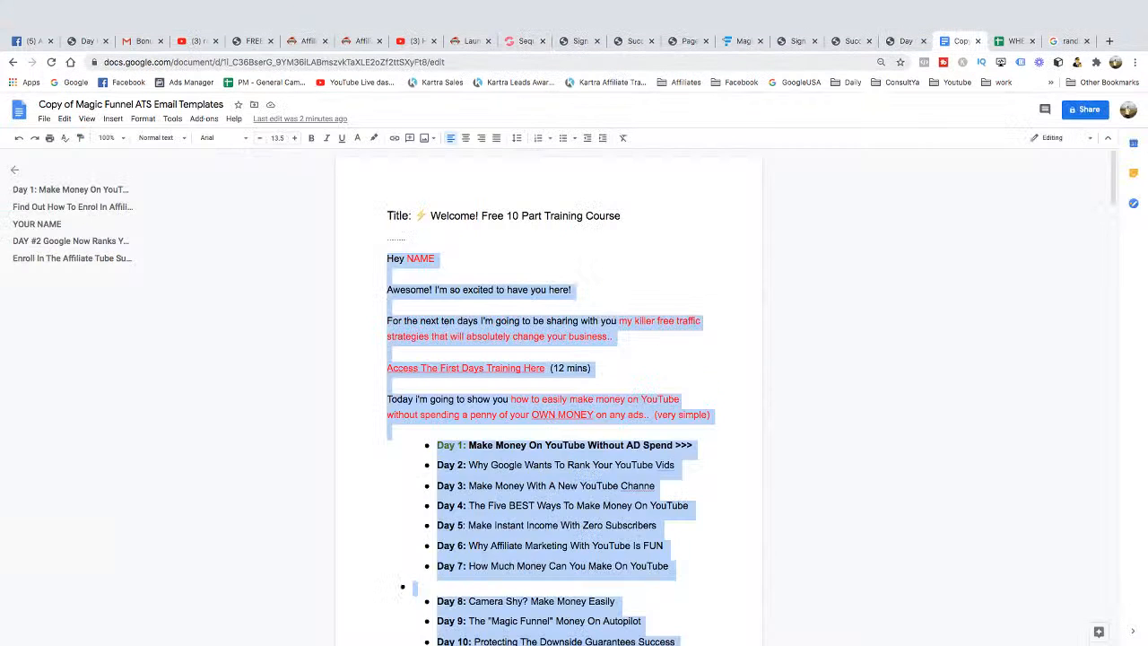
left_click(523, 14)
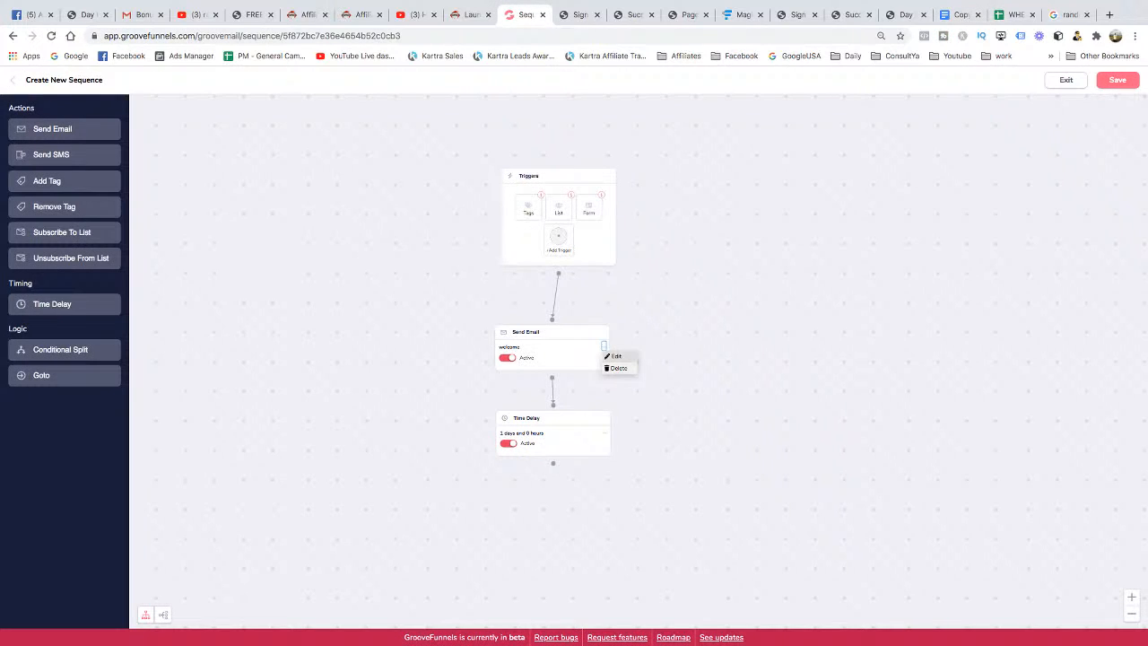
left_click(616, 356)
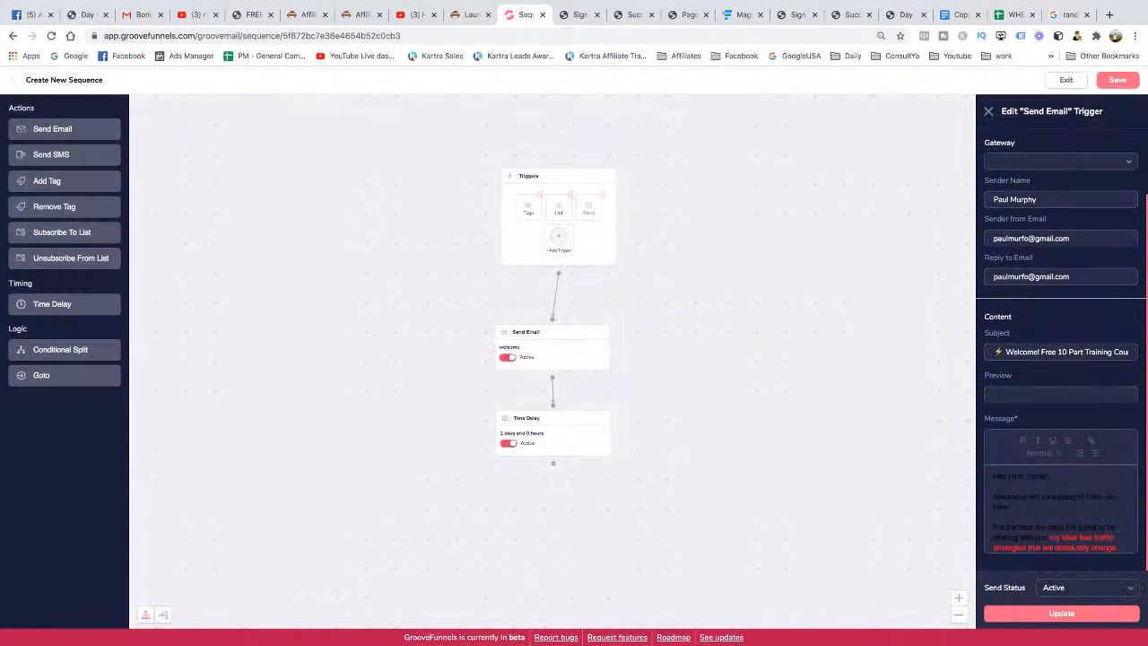
key("ctrl+a")
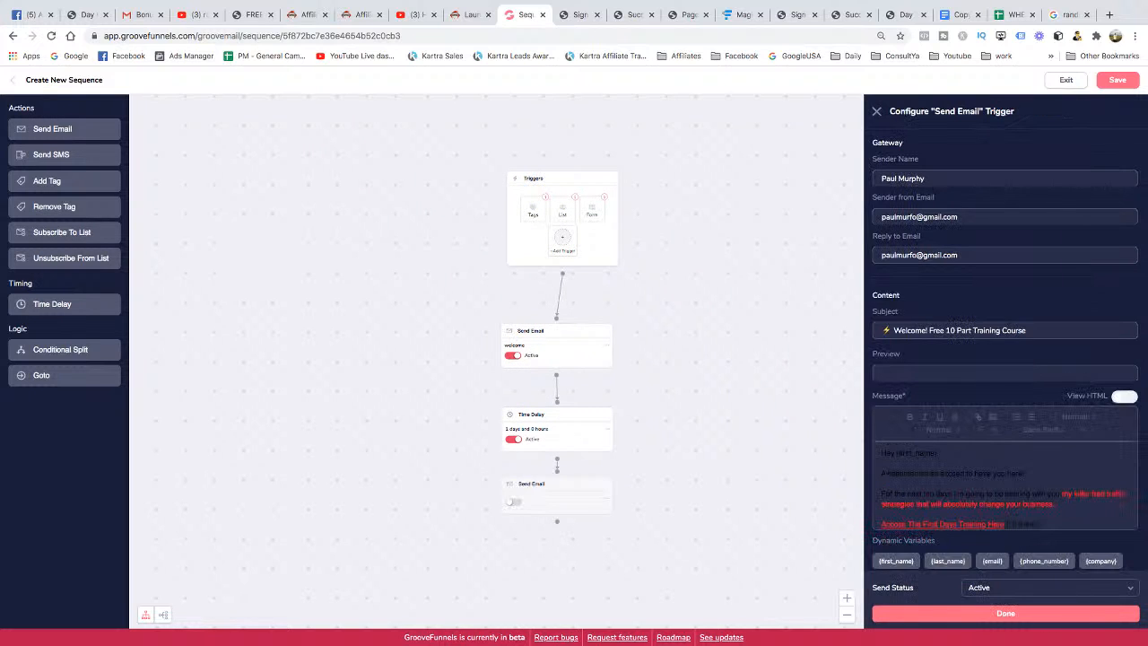
Try to activate the new Send Email step below the time delay and open its options
left_click(513, 502)
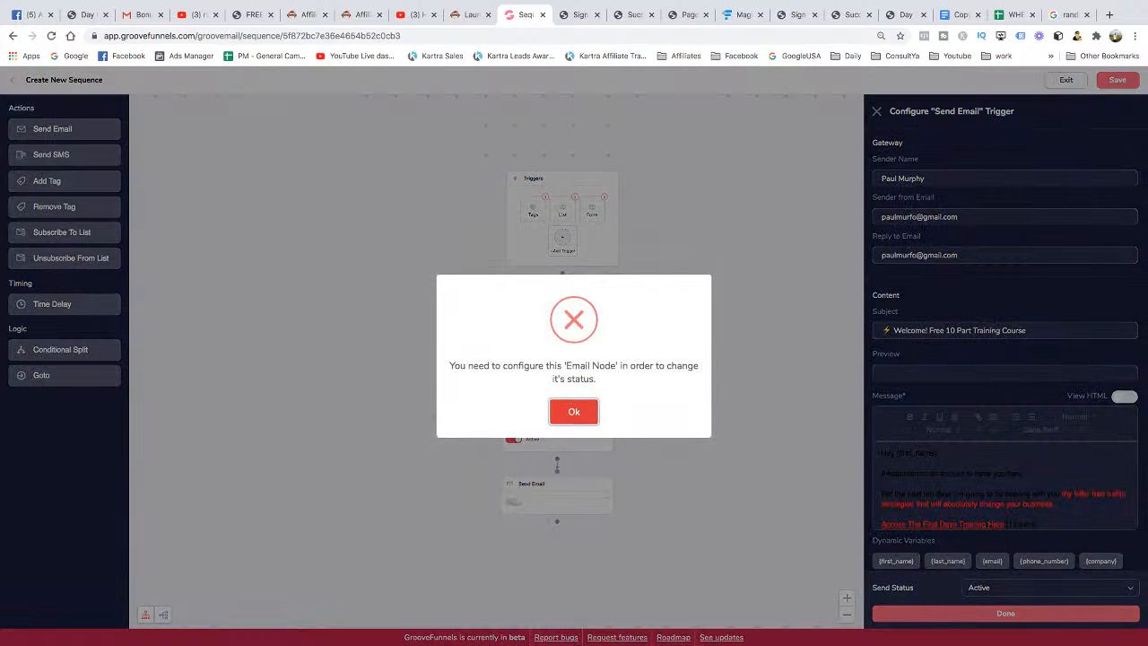
left_click(574, 410)
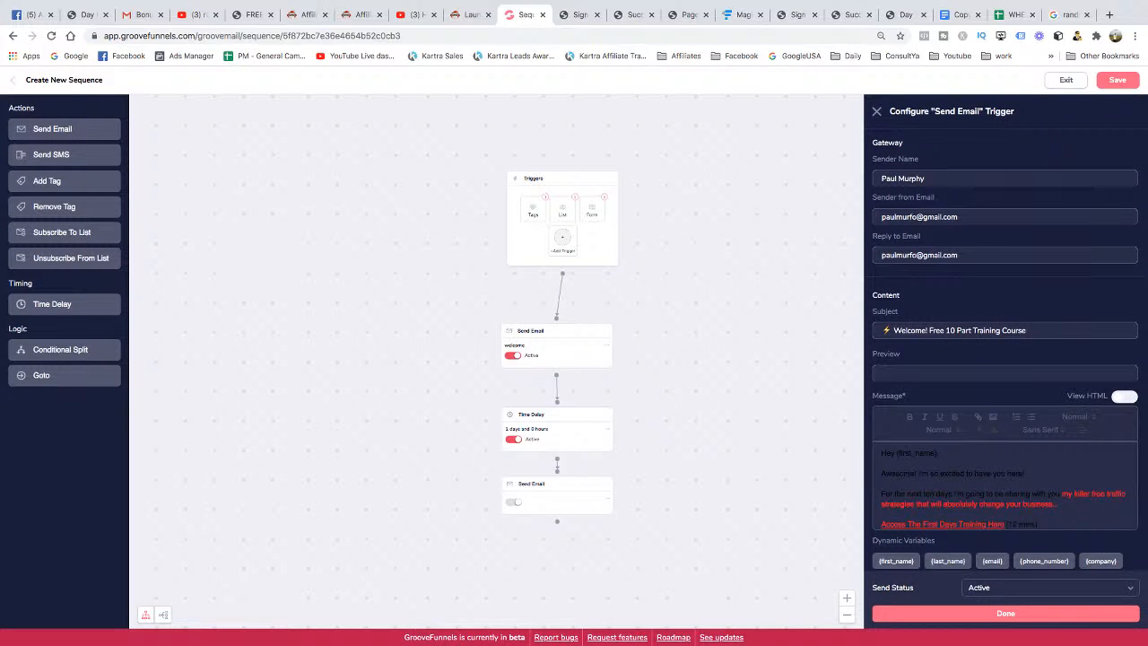
left_click(608, 497)
left_click(618, 507)
In the Google Docs templates, copy the Day 2 email body from "DAY #2 Google Now Ranks Your Videos" through the Affiliate Tube Success Academy enrolment link
left_click(958, 14)
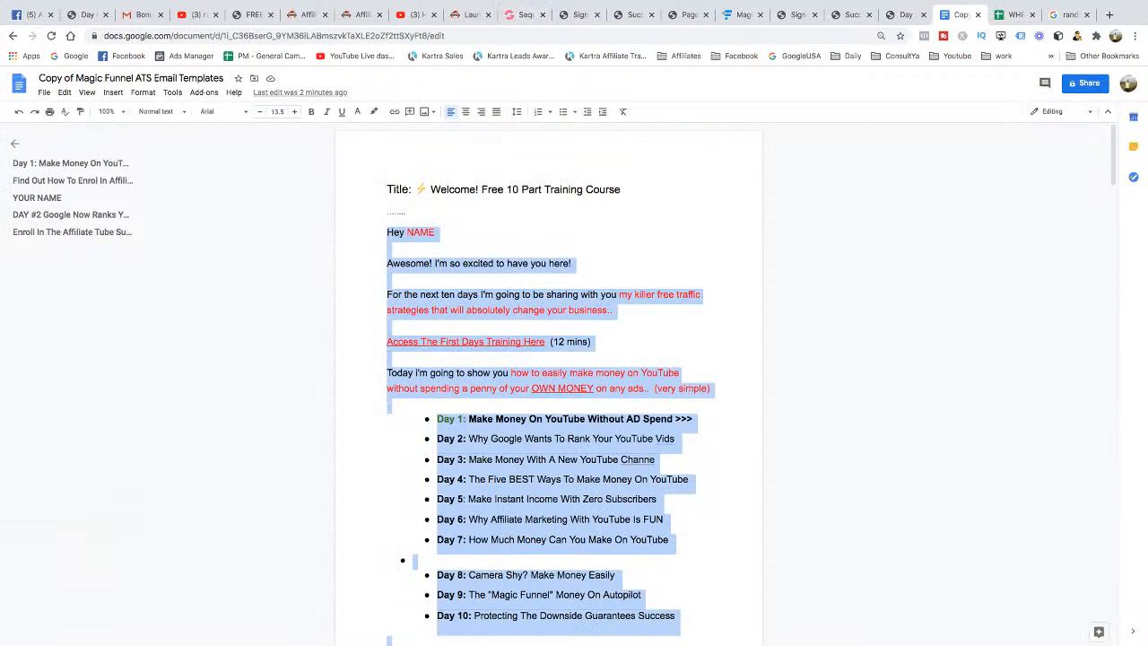
scroll(548, 386, "down", 10)
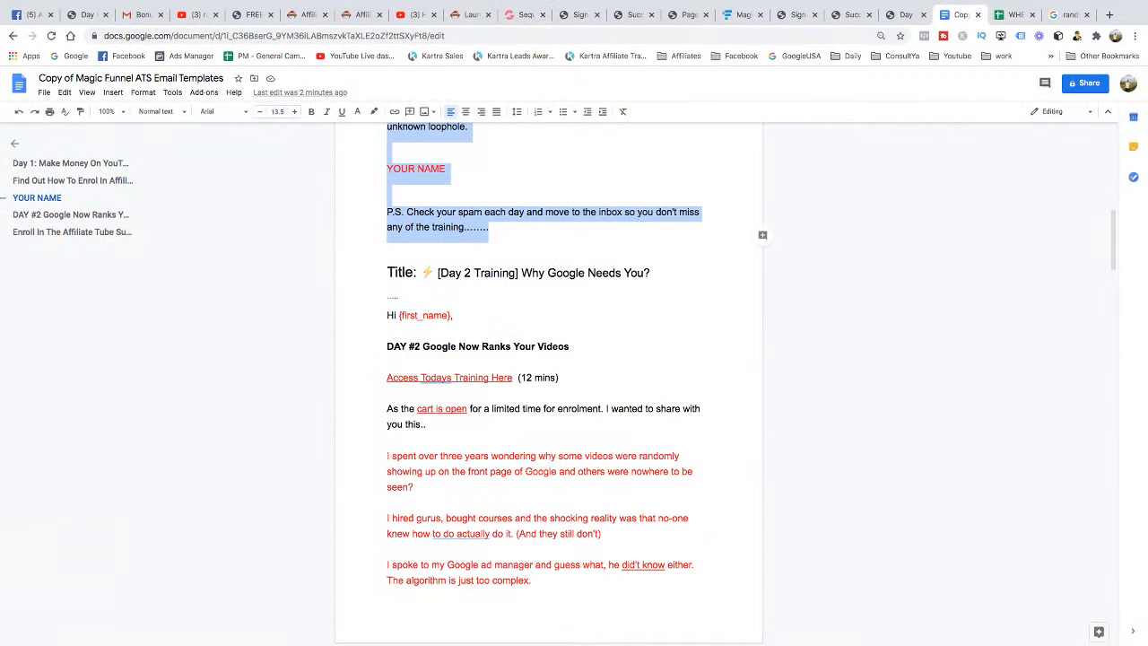
left_click_drag(387, 314, 536, 582)
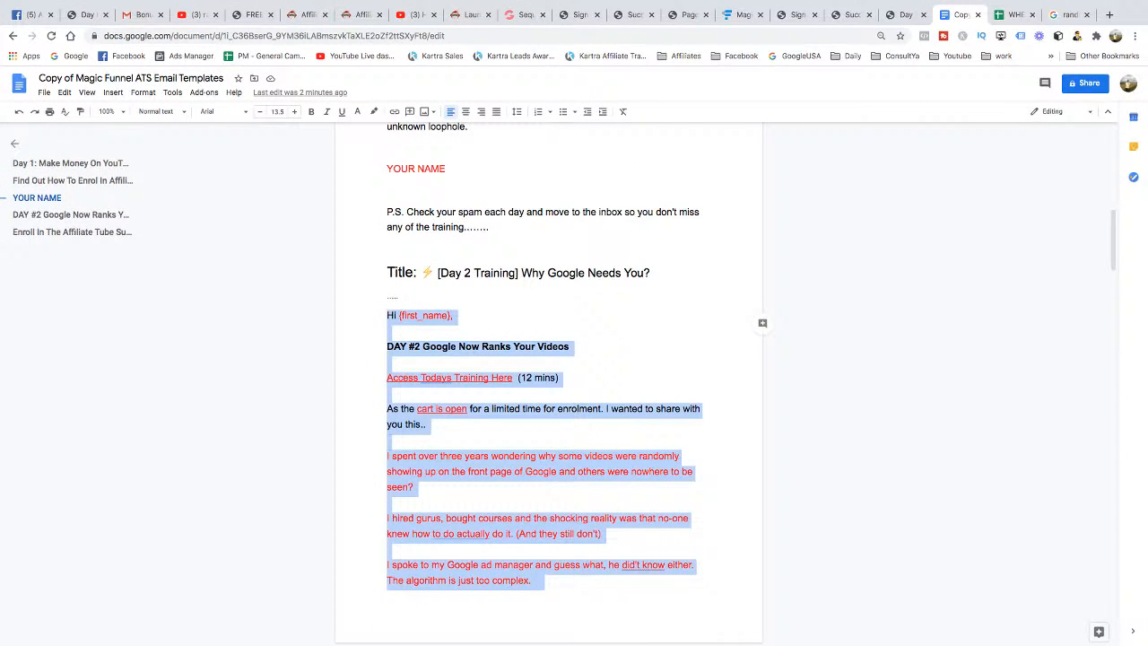
scroll(548, 386, "down", 7)
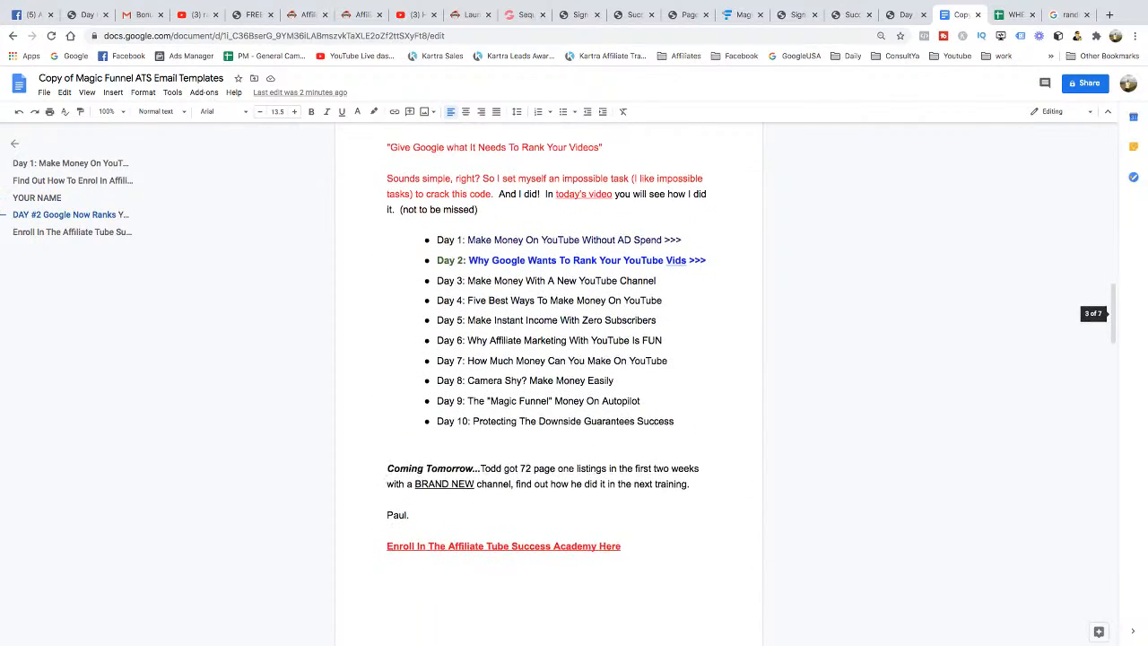
left_click_drag(762, 552, 387, 289)
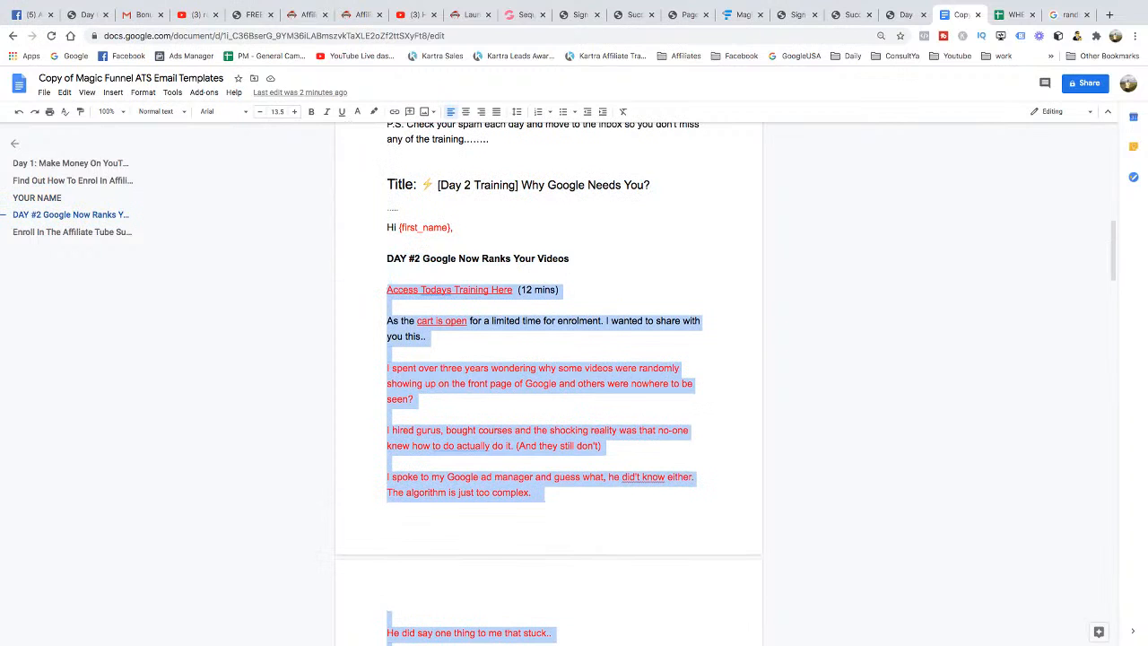
right_click(430, 290)
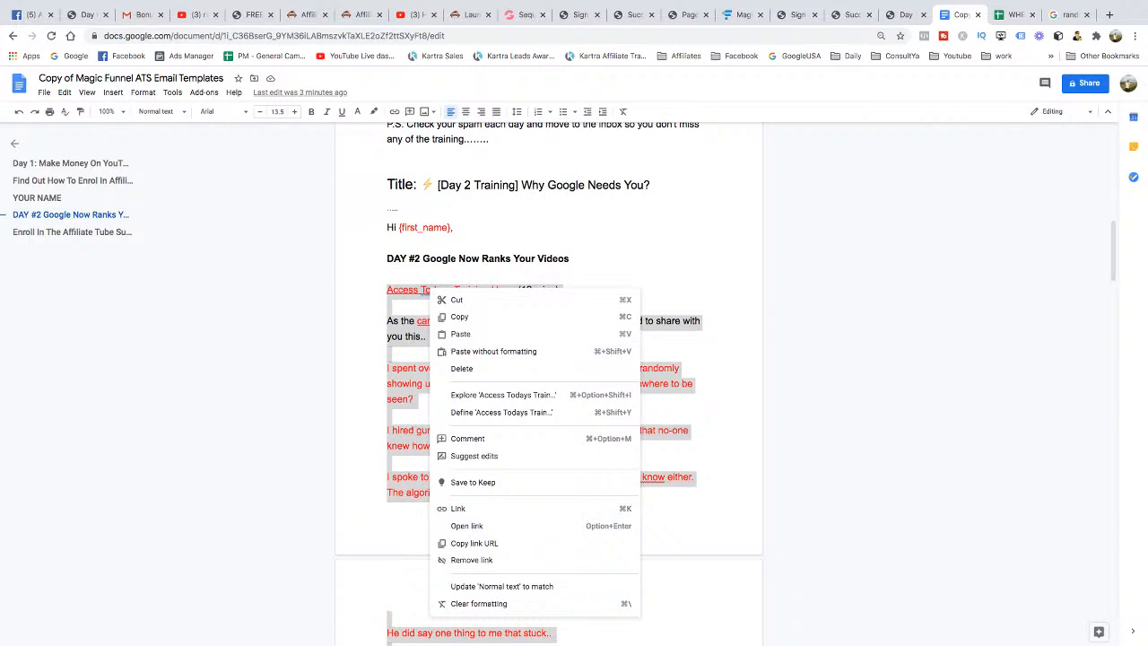
left_click_drag(387, 258, 386, 589)
scroll(549, 377, "down", 7)
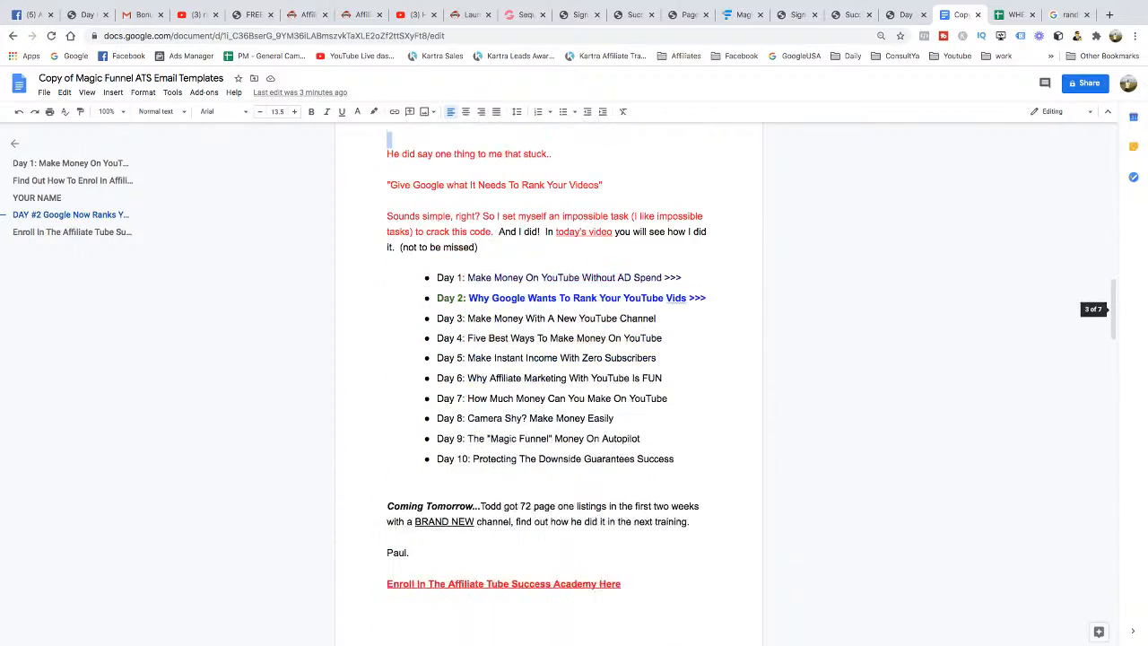
left_click_drag(625, 419, 386, 176)
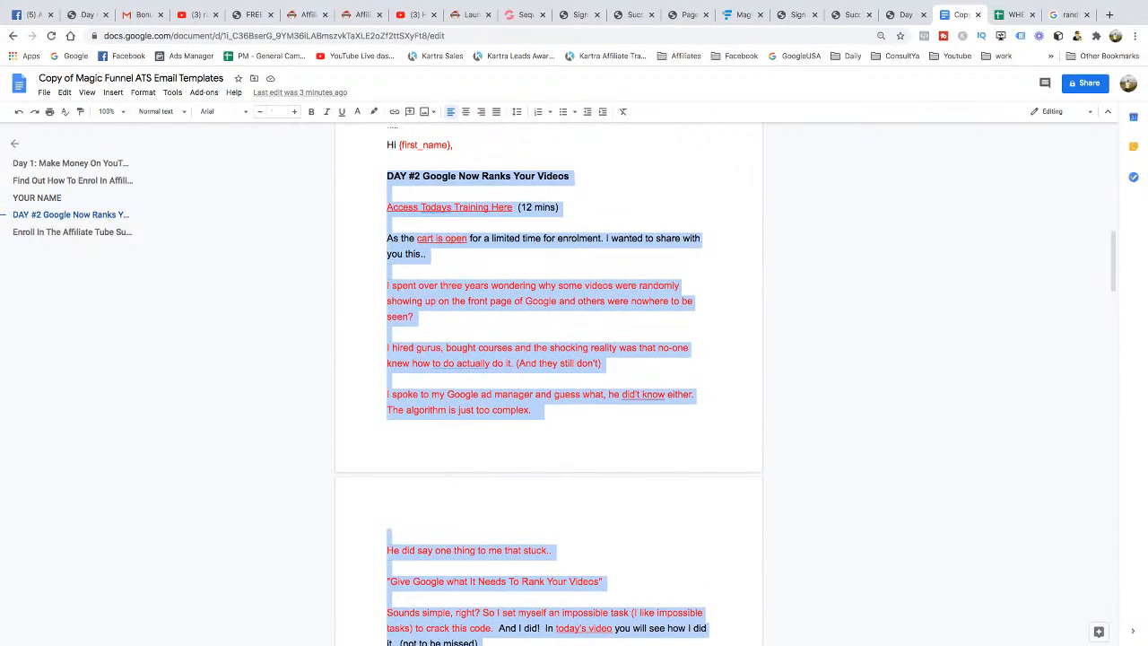
right_click(469, 174)
left_click(494, 201)
Switch back to the GrooveMail sequence and replace the open email's entire message with the copied Day 2 text
left_click(139, 15)
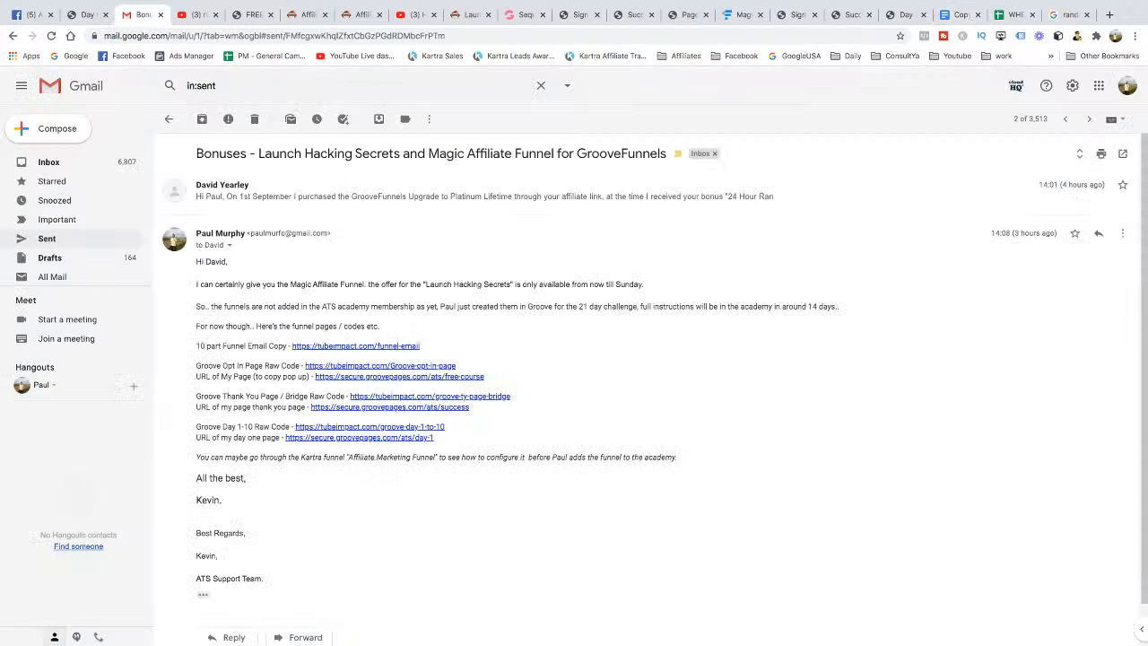
left_click(635, 14)
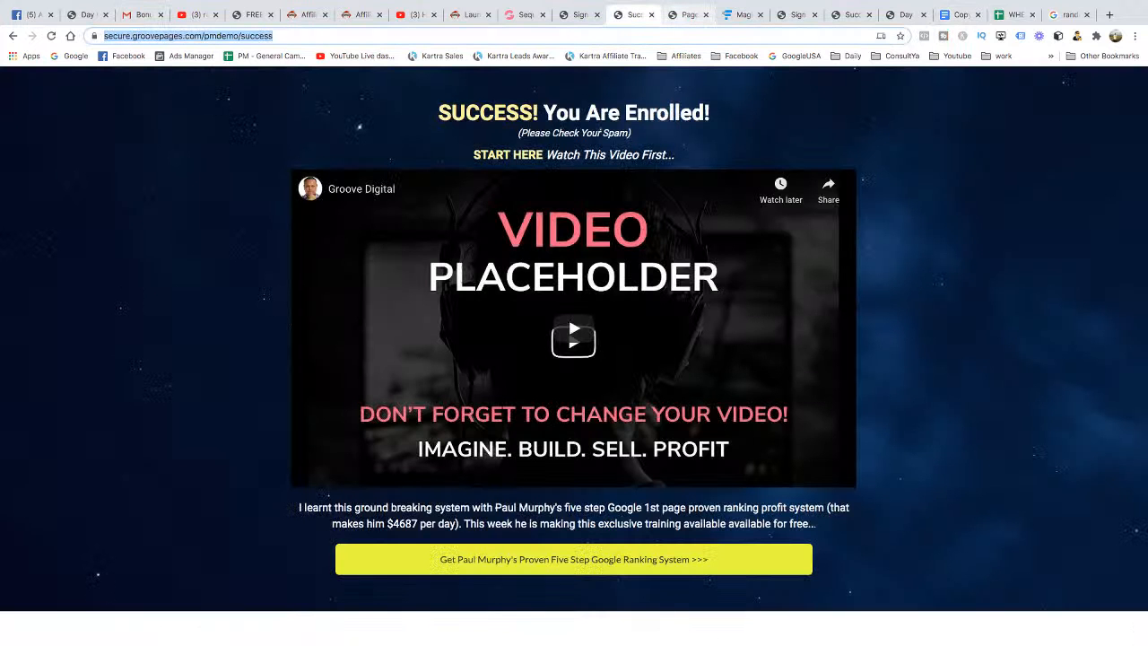
left_click(526, 14)
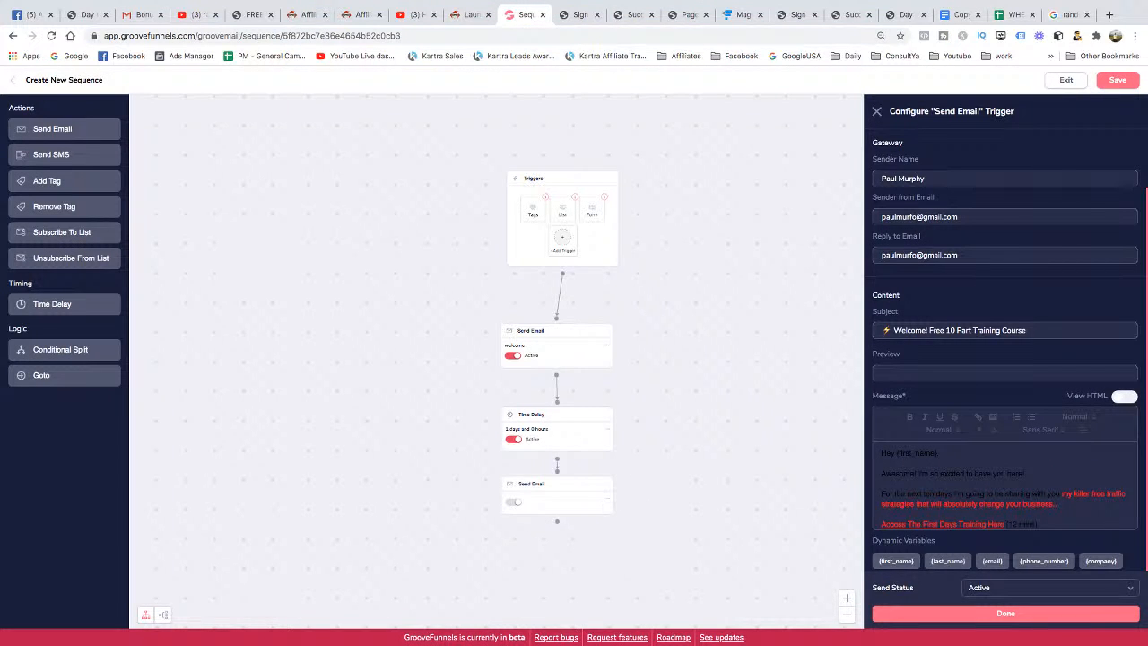
key("ctrl+a")
key("ctrl+v")
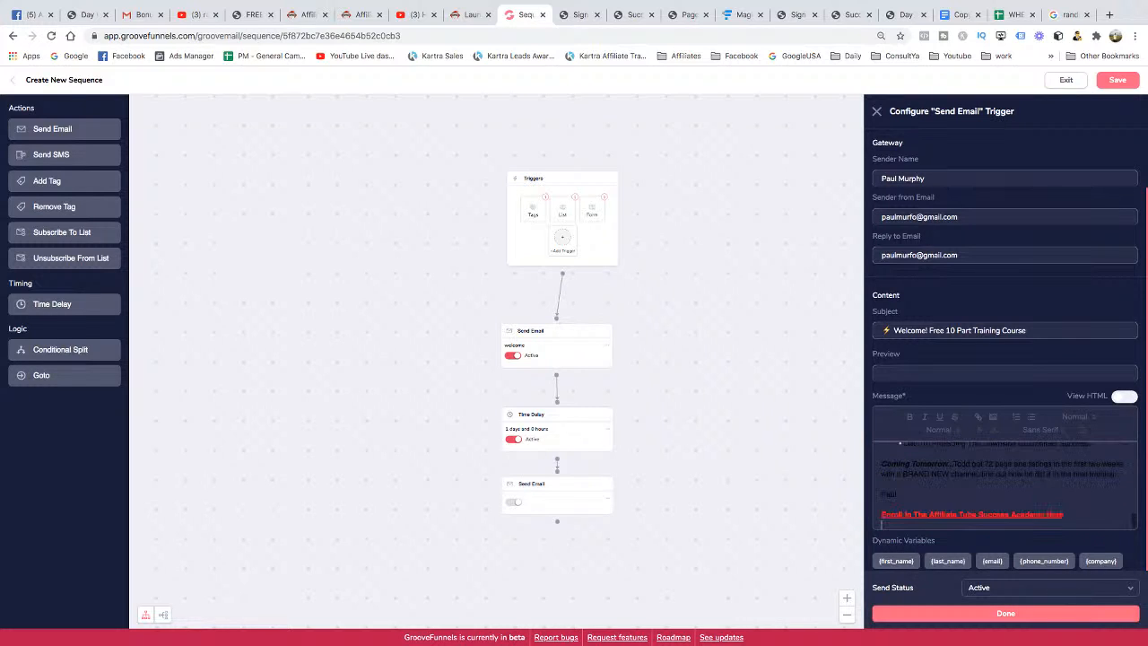
scroll(1005, 485, "up", 15)
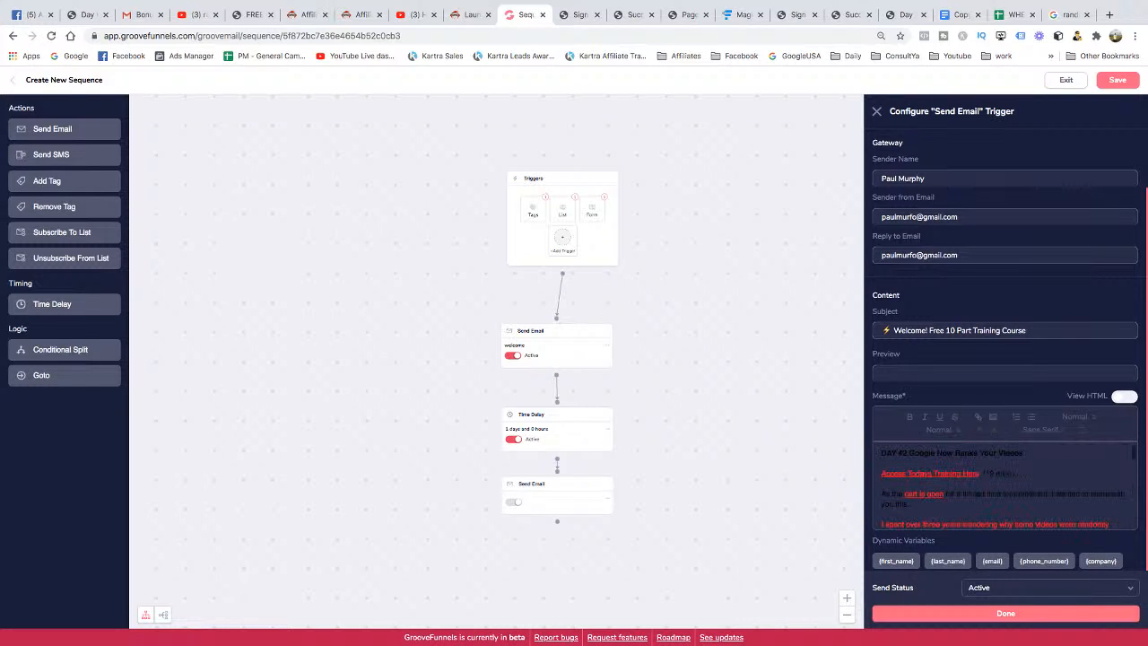
scroll(1005, 485, "down", 3)
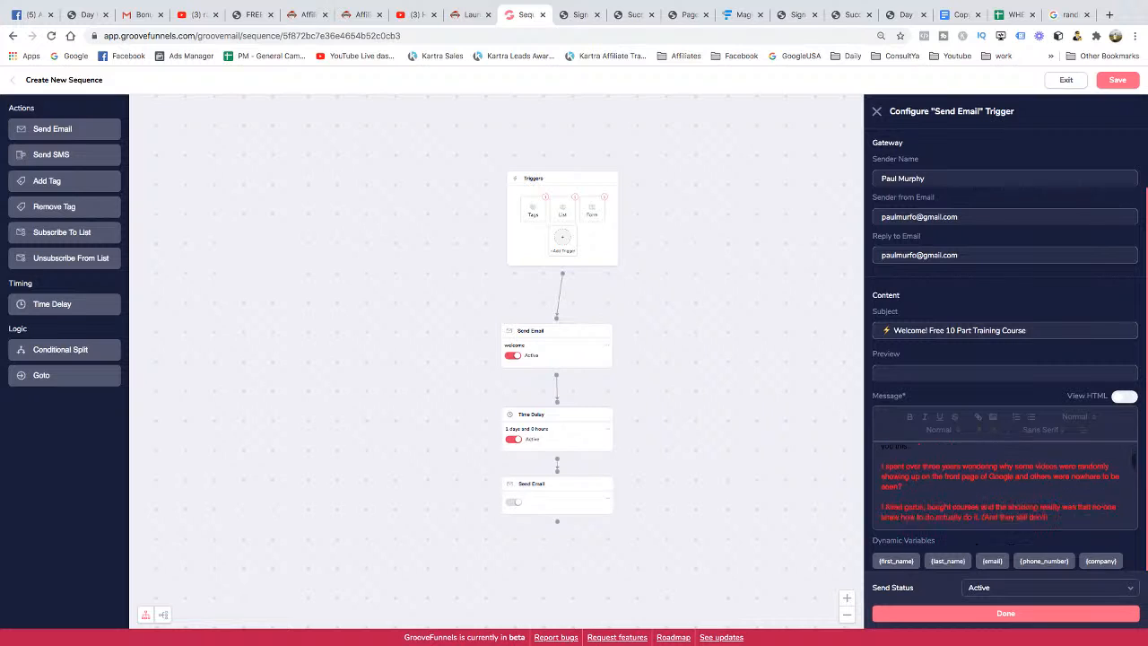
scroll(1005, 486, "up", 3)
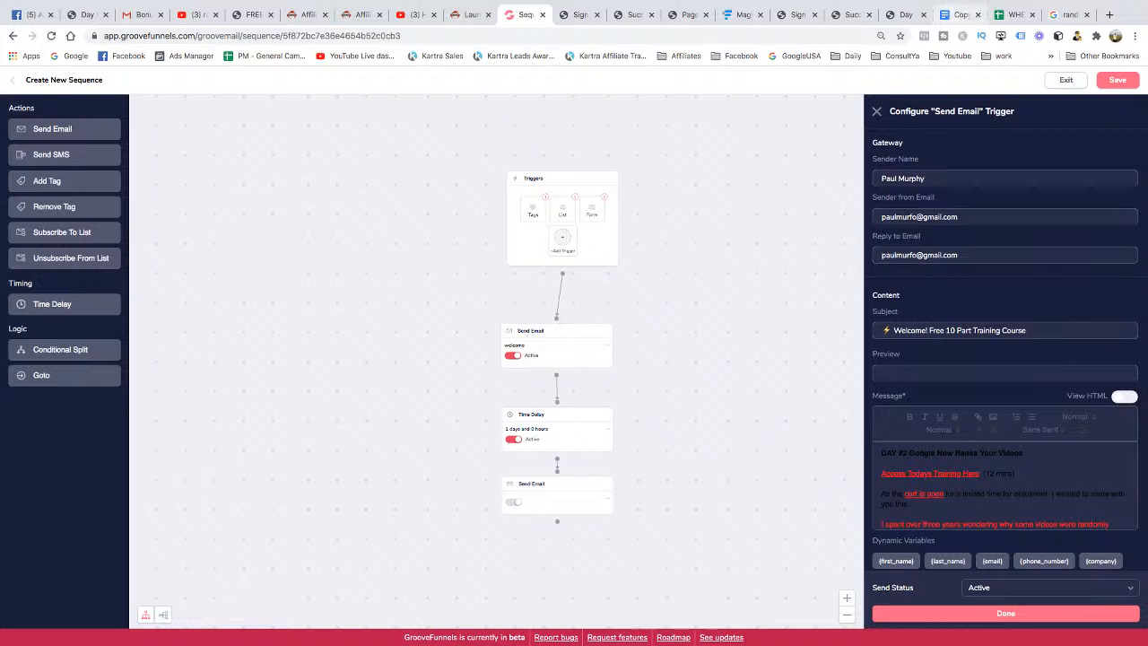
Examine the links on the Day 1 and Day 2 training titles and the remaining day list in the Google Docs template
left_click(961, 15)
scroll(548, 384, "down", 3)
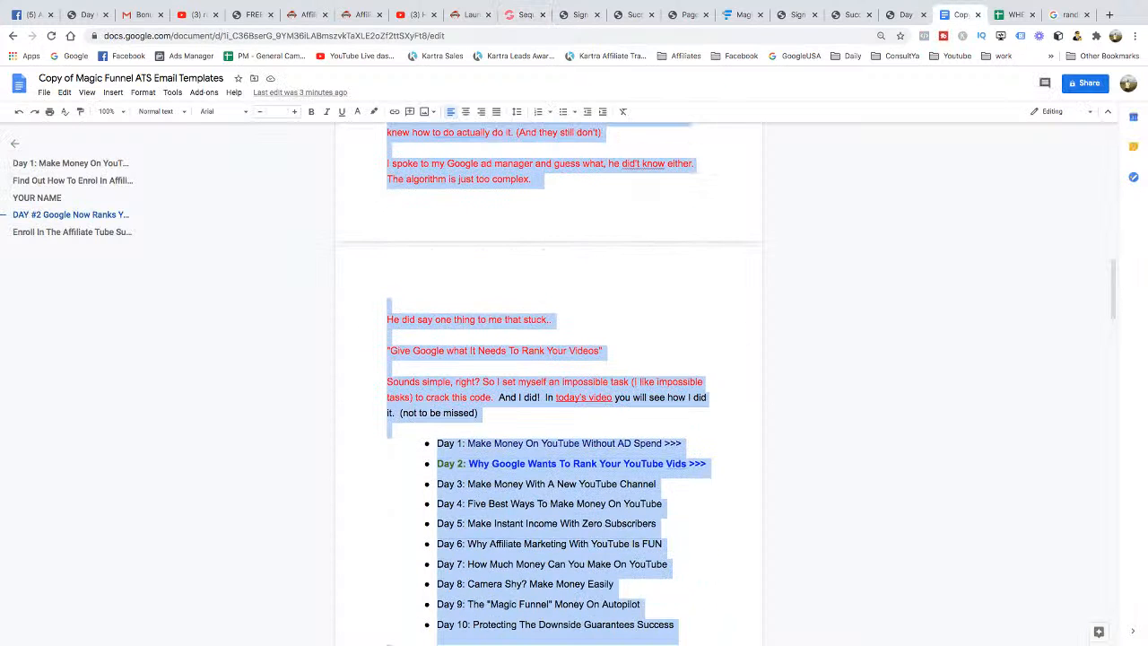
scroll(660, 415, "down", 1)
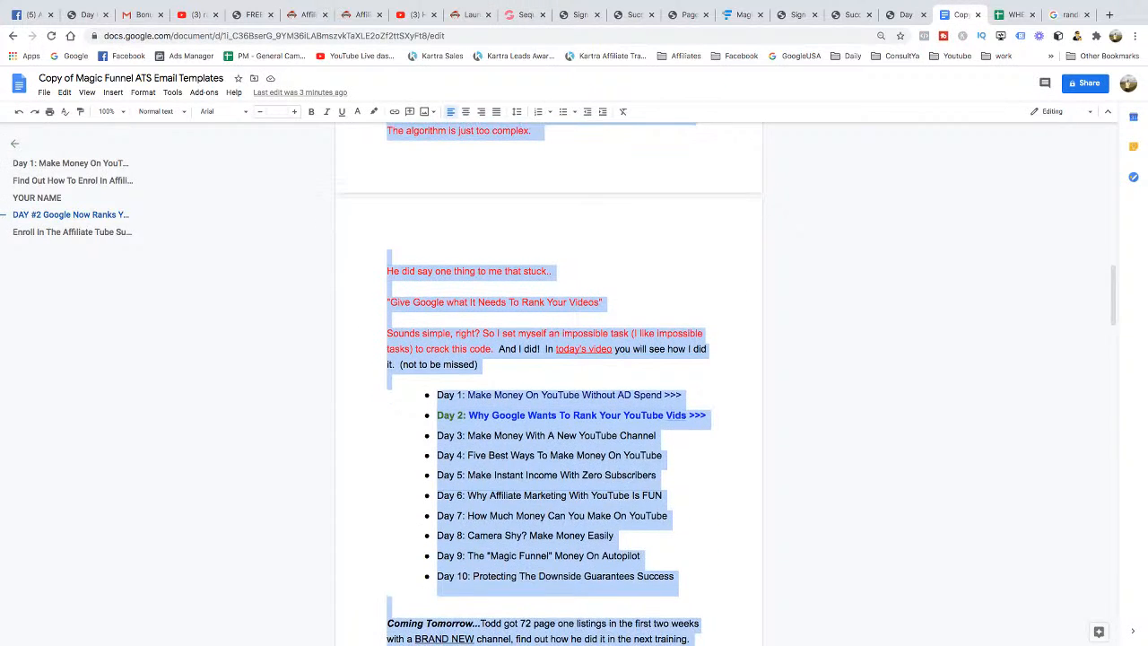
left_click(660, 415)
scroll(549, 384, "down", 3)
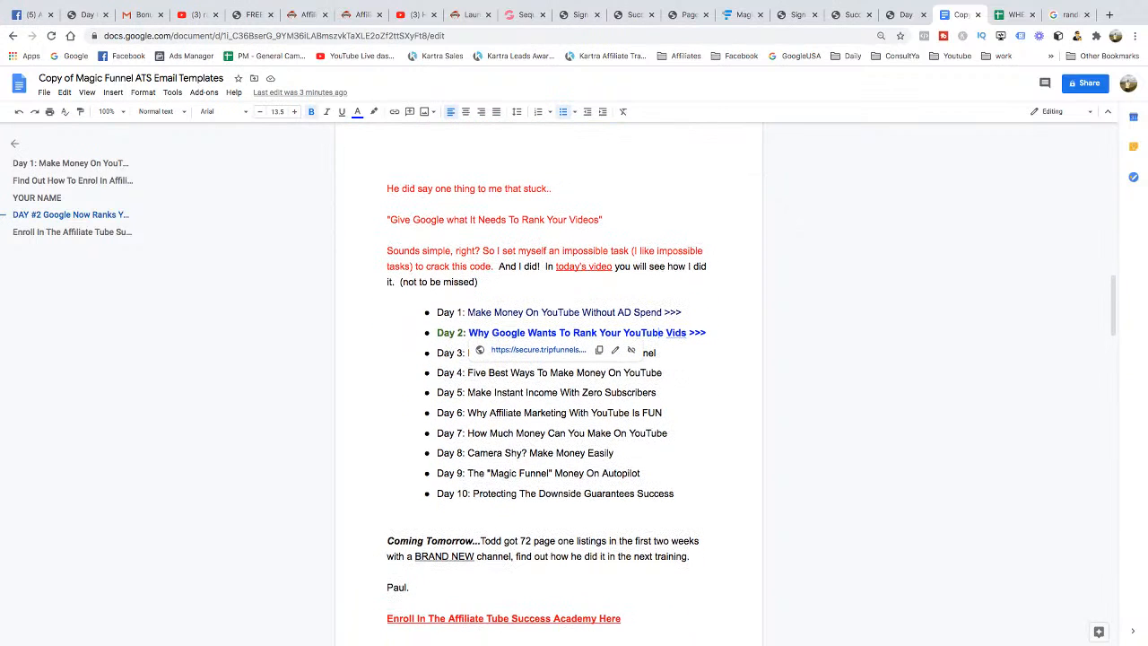
scroll(549, 359, "up", 1)
left_click(536, 280)
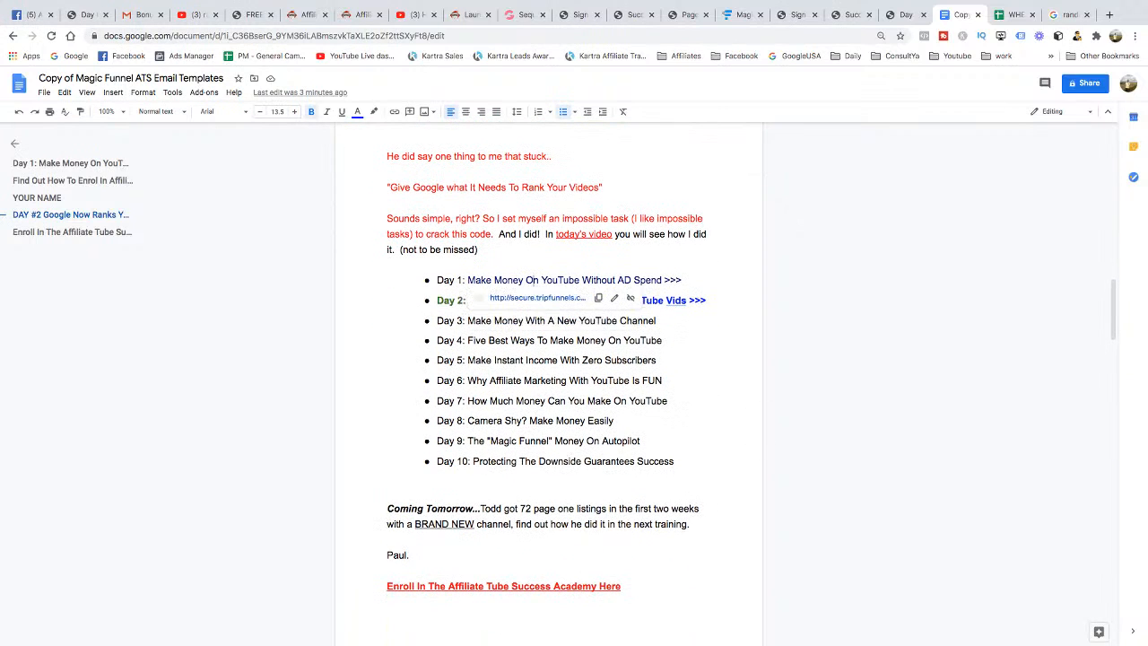
left_click(659, 300)
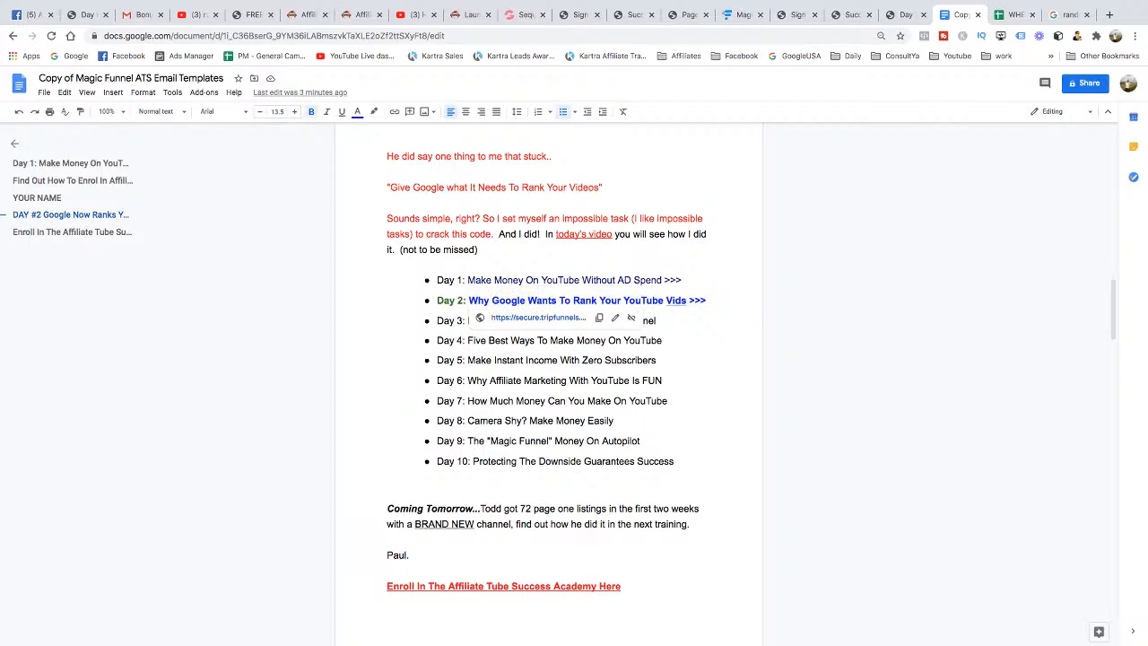
left_click(634, 280)
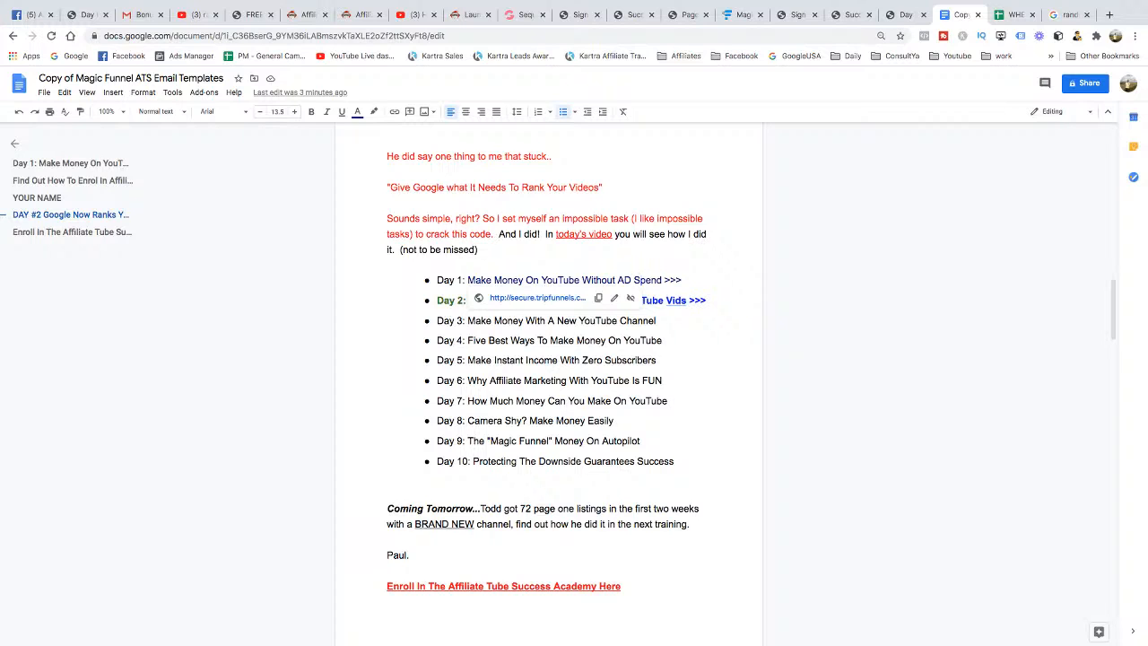
left_click_drag(521, 320, 539, 420)
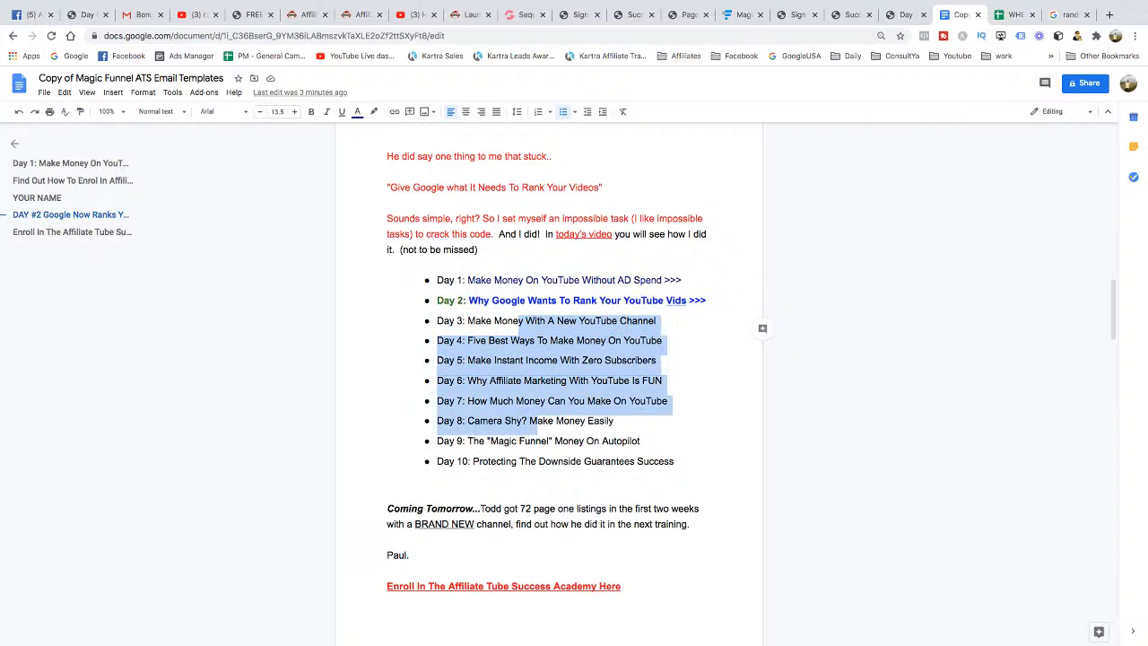
left_click(539, 421)
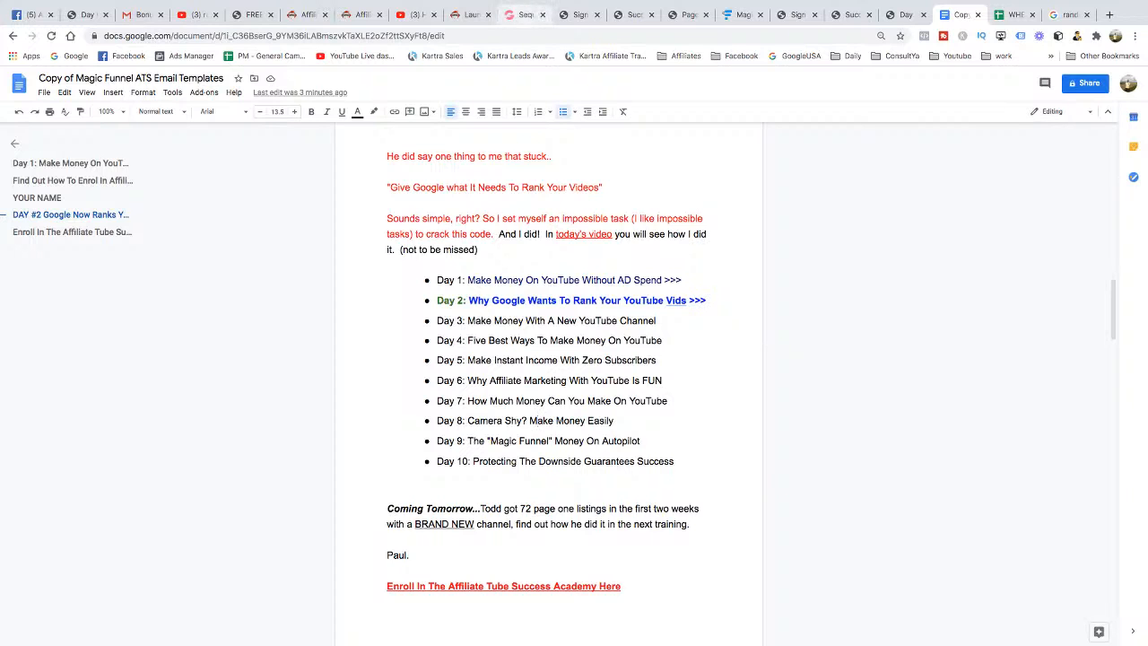
In GrooveMail, inspect the link entry for the "DAY #2 Google Now Ranks Your Videos" heading and review the pasted training list
left_click(525, 14)
scroll(1005, 355, "down", 1)
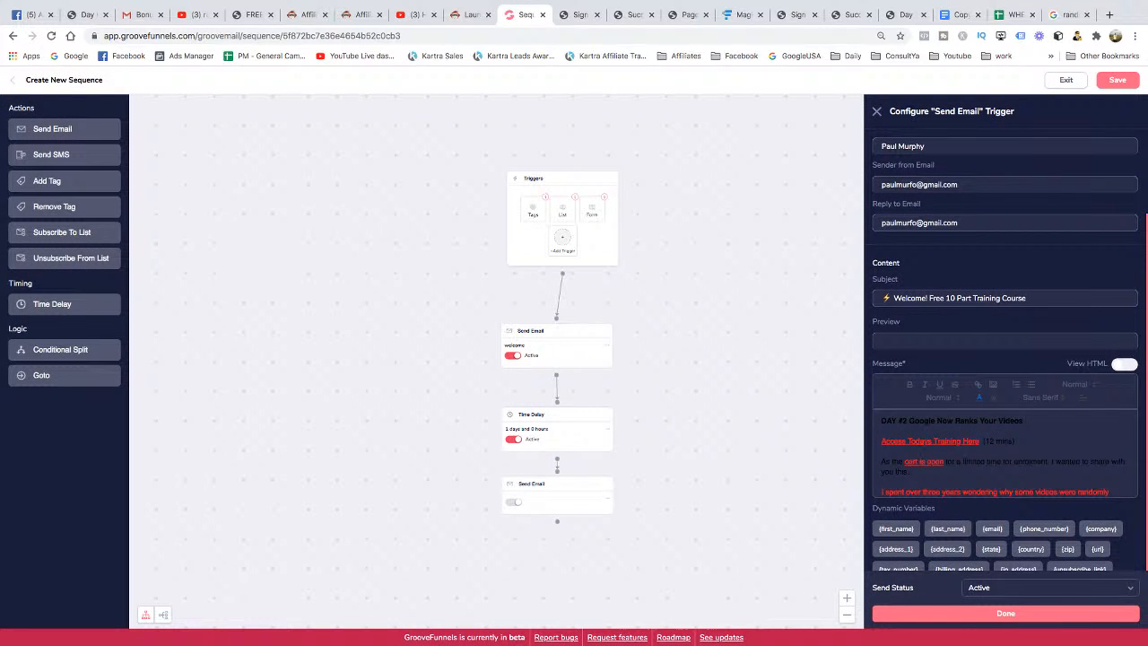
left_click_drag(1024, 421, 880, 421)
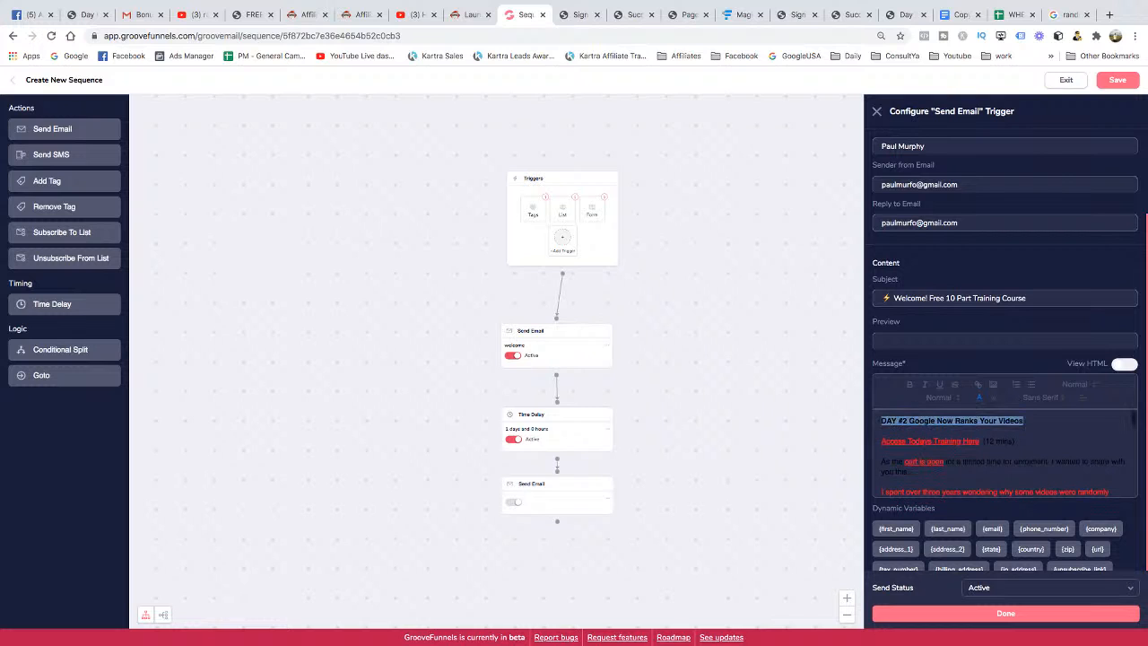
key("ctrl+k")
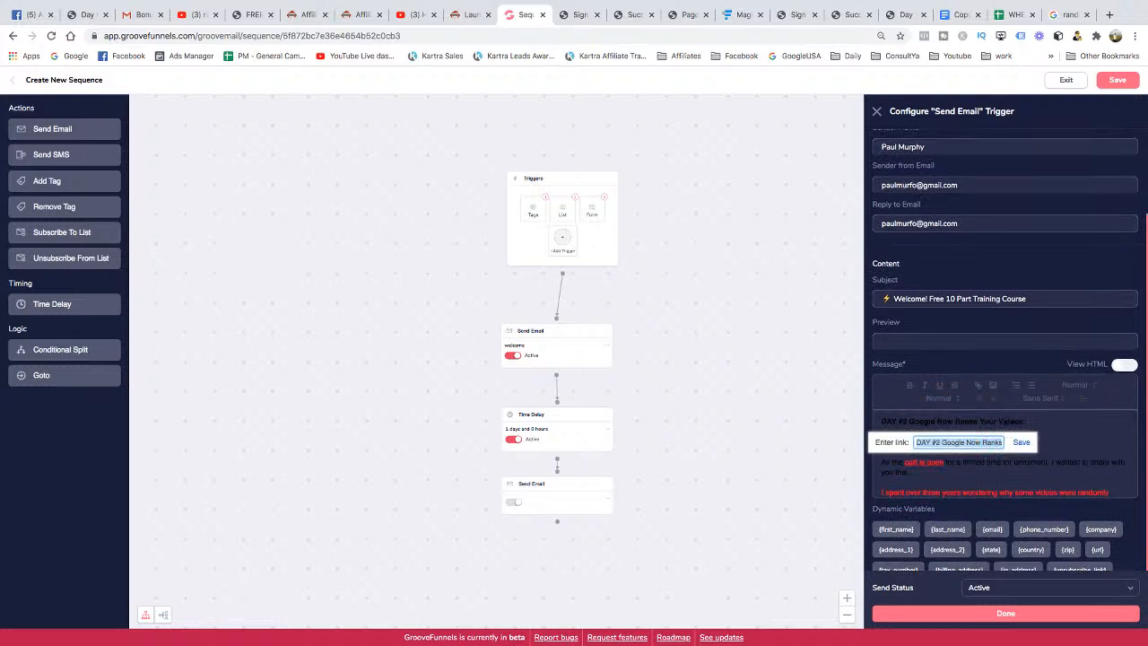
key("Escape")
scroll(1005, 453, "down", 5)
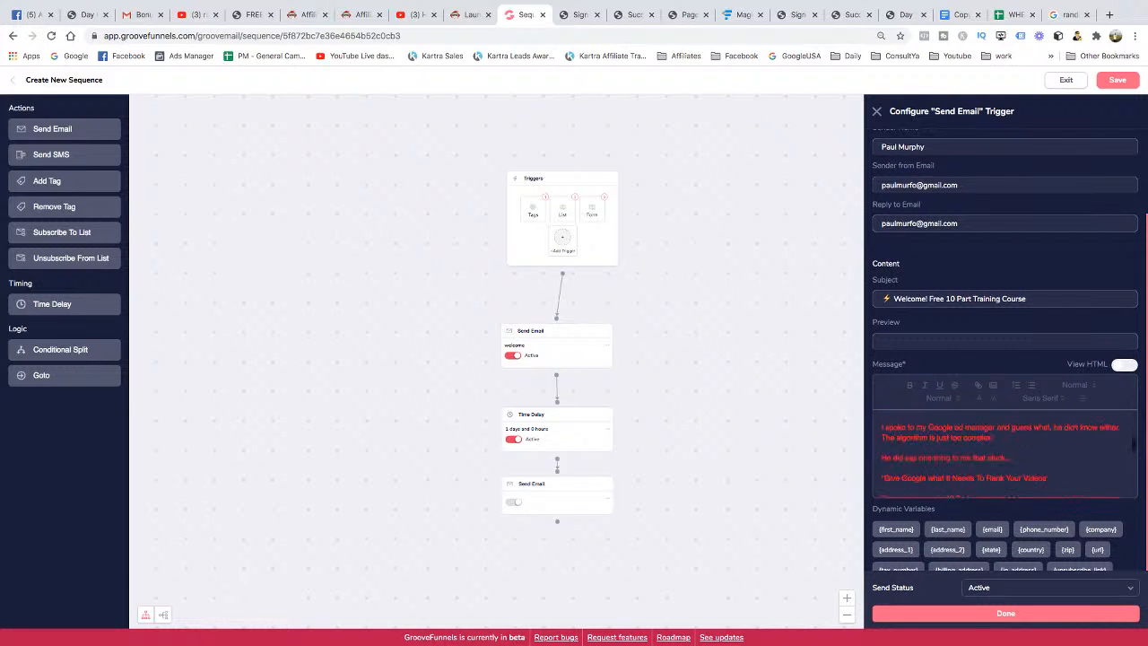
scroll(1005, 453, "up", 2)
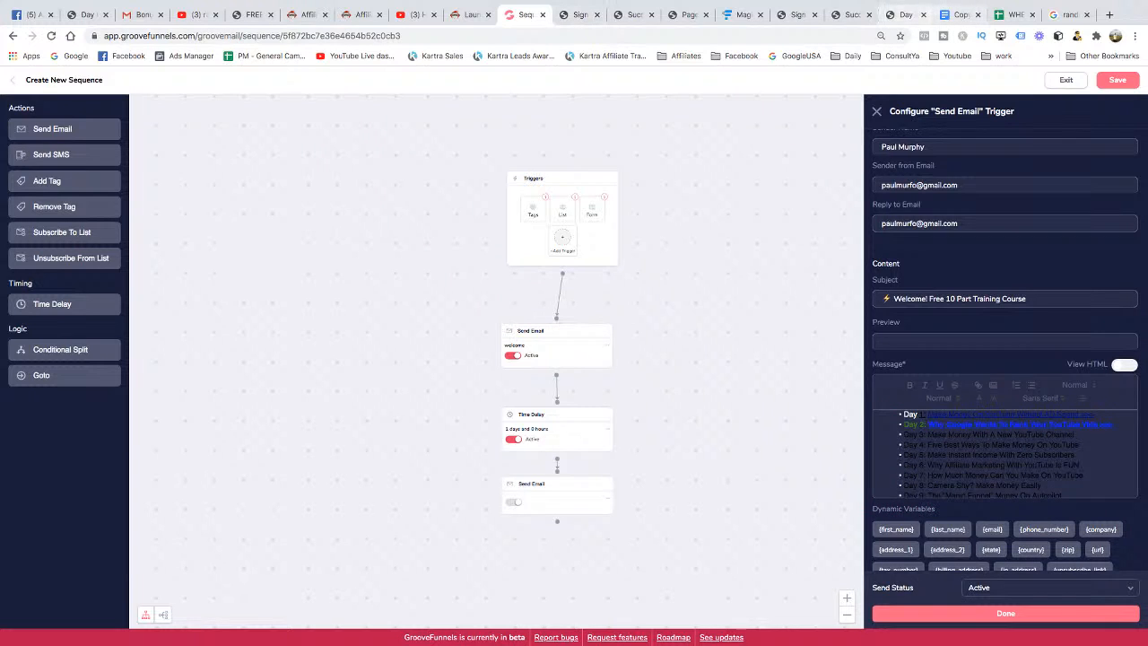
Check the Day 2 training title's link and the start of the Day 2 email in the Google Docs template
left_click(960, 15)
left_click(529, 301)
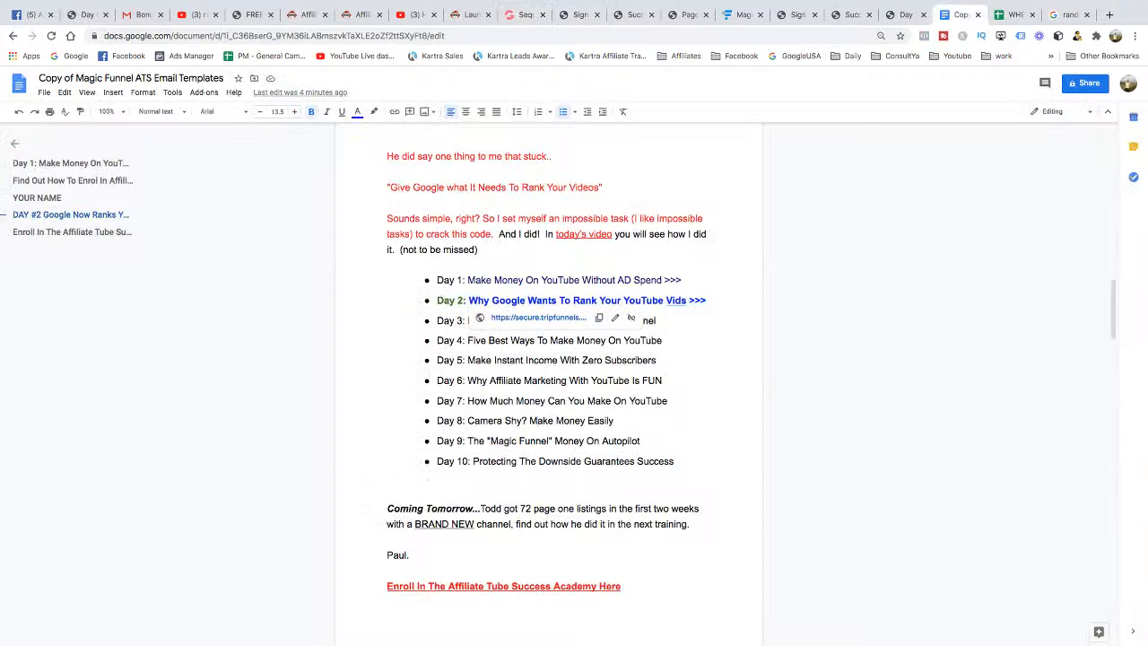
scroll(549, 386, "up", 5)
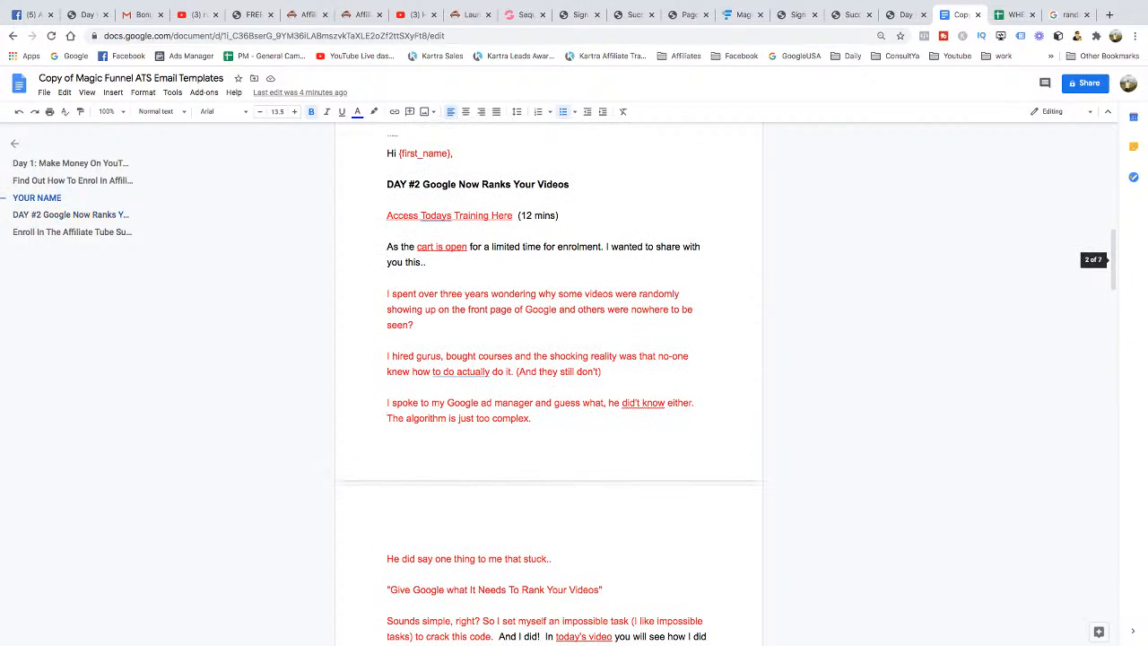
Return to the GrooveMail sequence and try again to activate the unconfigured Send Email step after the 1-day delay
left_click(525, 14)
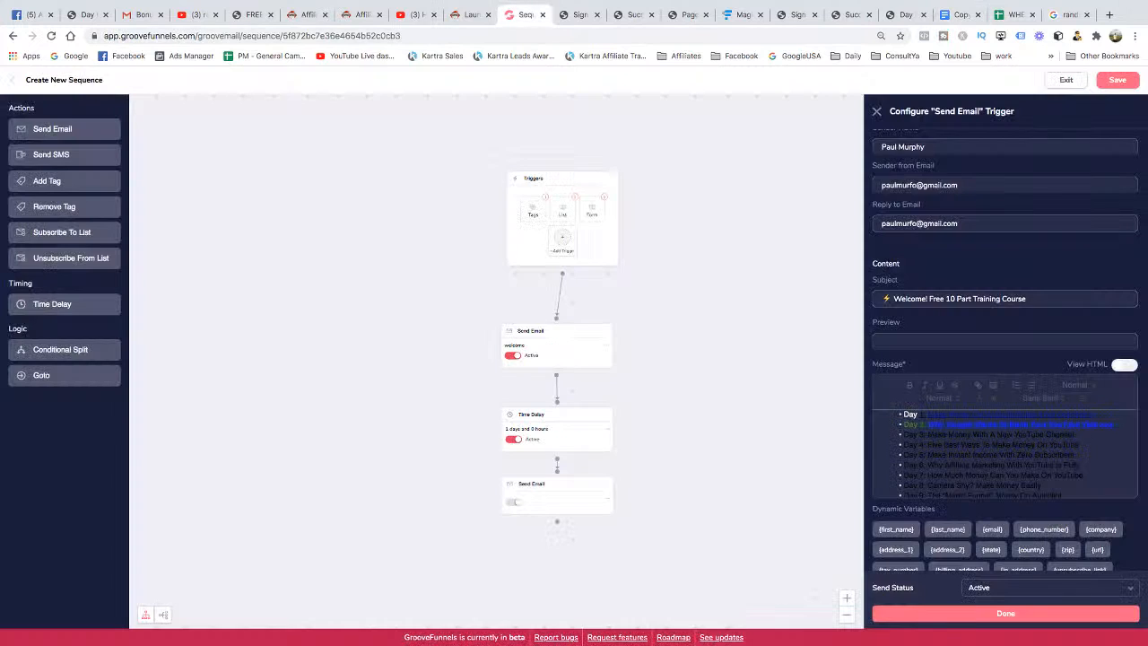
scroll(693, 444, "down", 5)
scroll(662, 462, "up", 10)
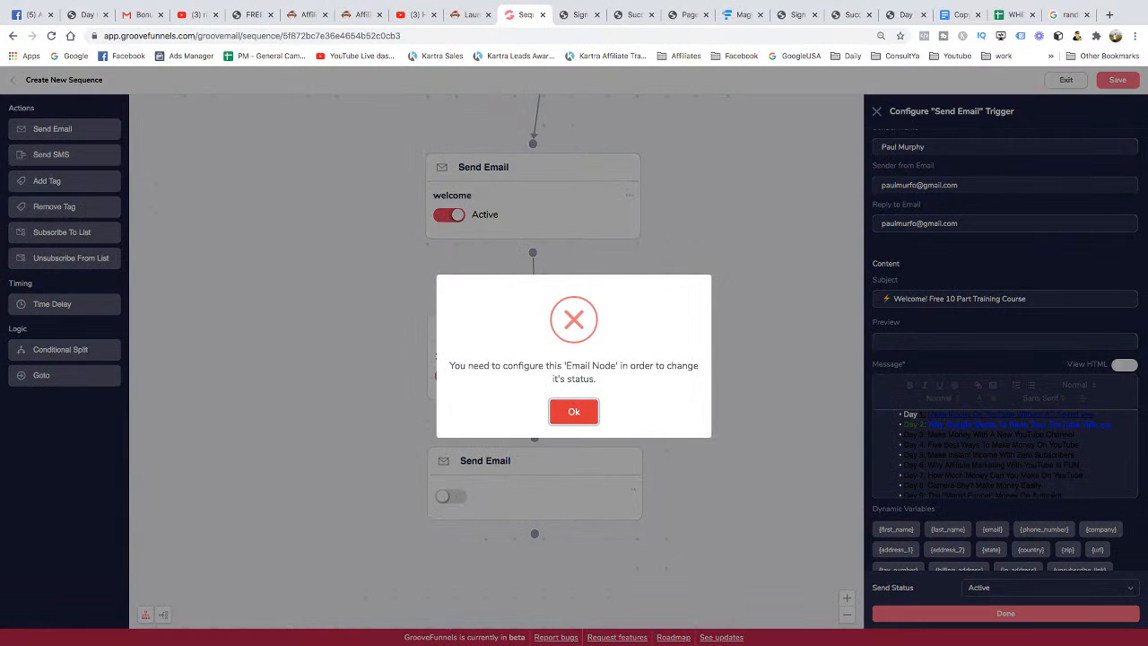
left_click(575, 411)
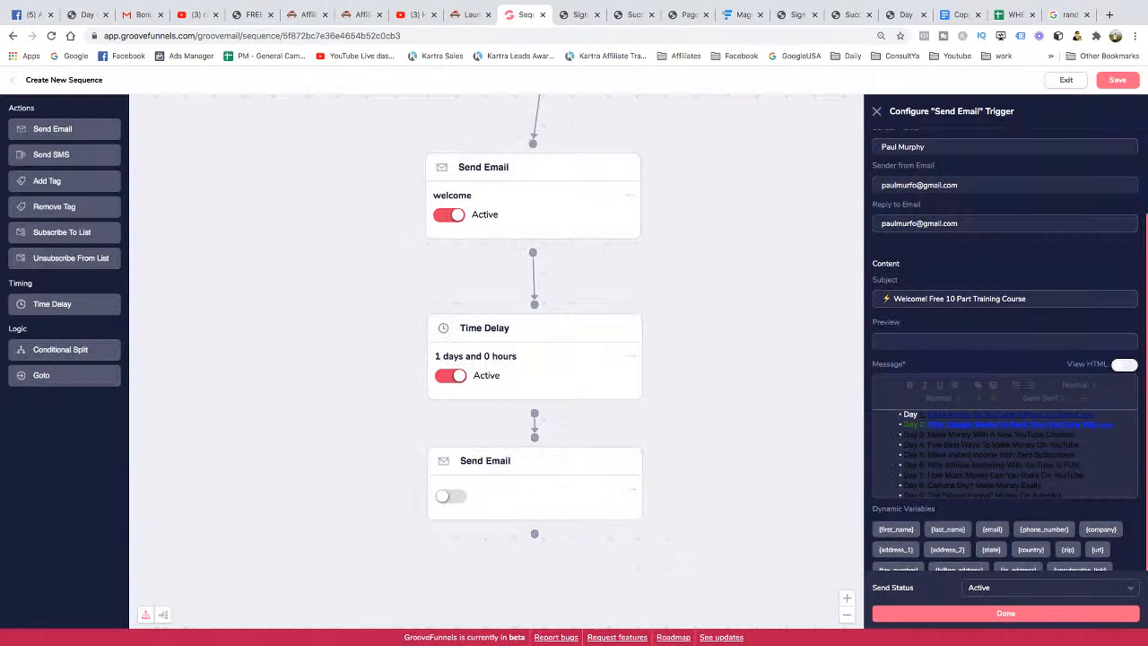
Copy the Day 2 email title "[Day 2 Training] Why Google Needs You?" from the Google Docs template for the GrooveMail subject
left_click_drag(1026, 299, 893, 298)
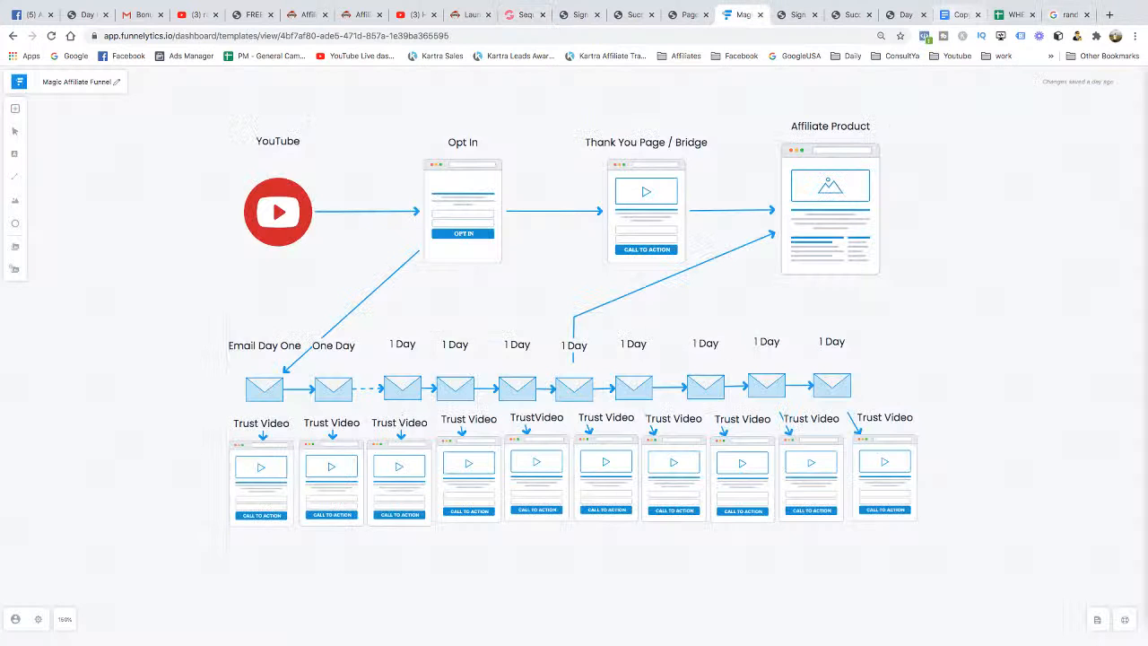
left_click(961, 15)
scroll(549, 376, "up", 5)
scroll(549, 377, "up", 5)
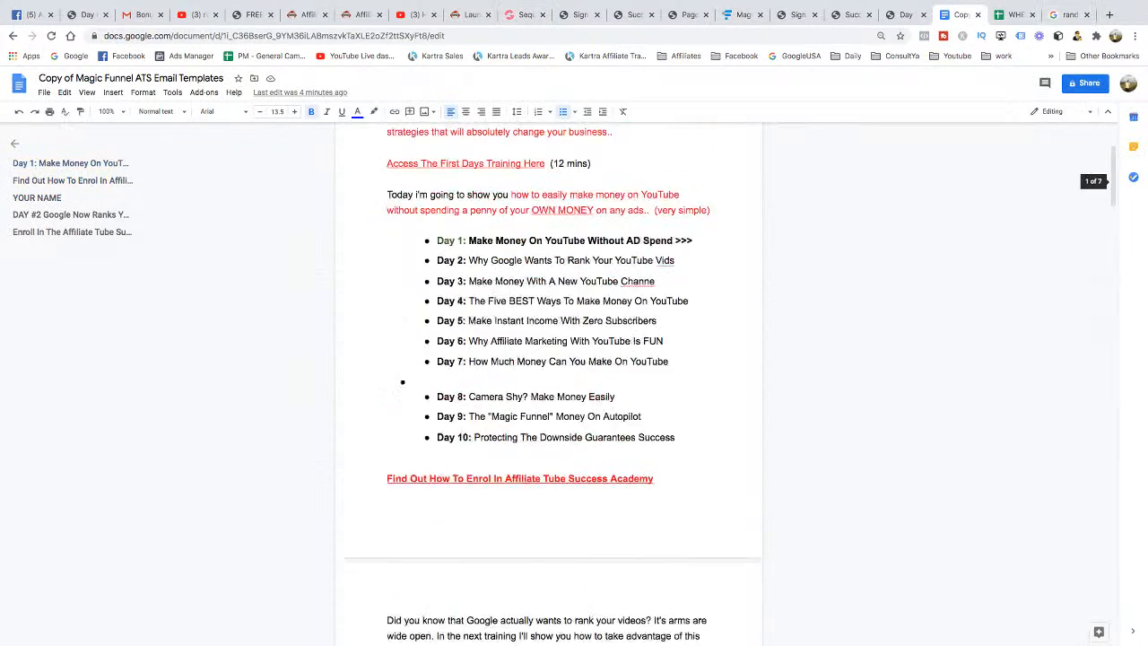
scroll(549, 377, "down", 3)
scroll(549, 377, "down", 6)
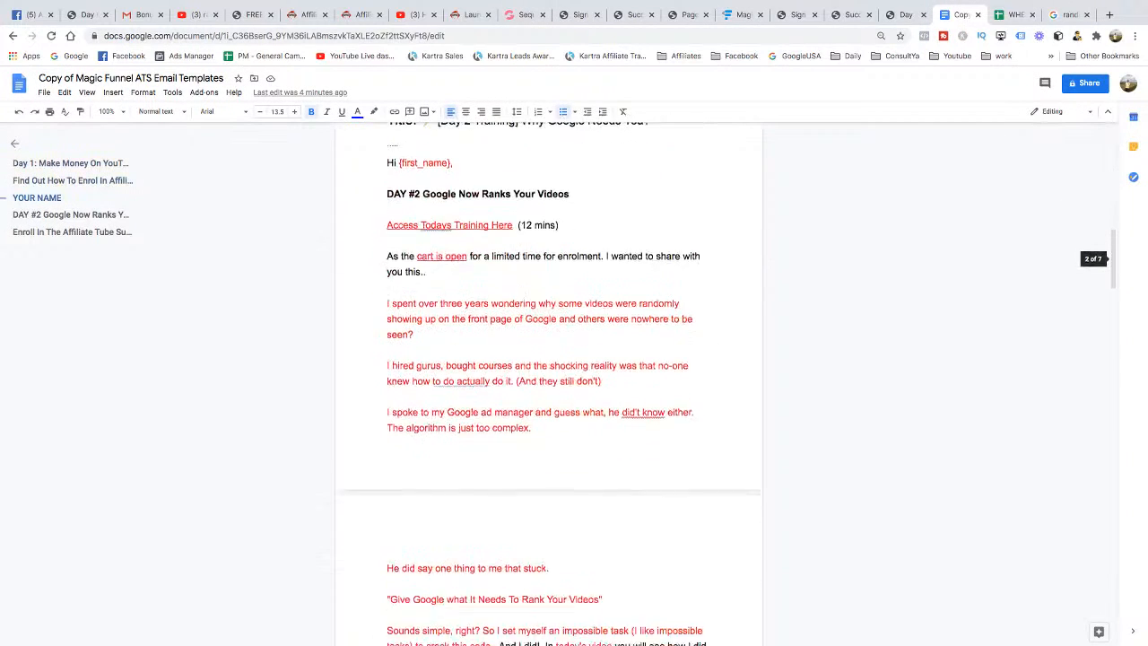
scroll(549, 377, "up", 2)
mouse_move(651, 259)
left_mouse_down()
mouse_move(421, 260)
mouse_move(653, 260)
left_mouse_up()
right_click(432, 257)
left_click(423, 260)
right_click(625, 261)
left_click(664, 292)
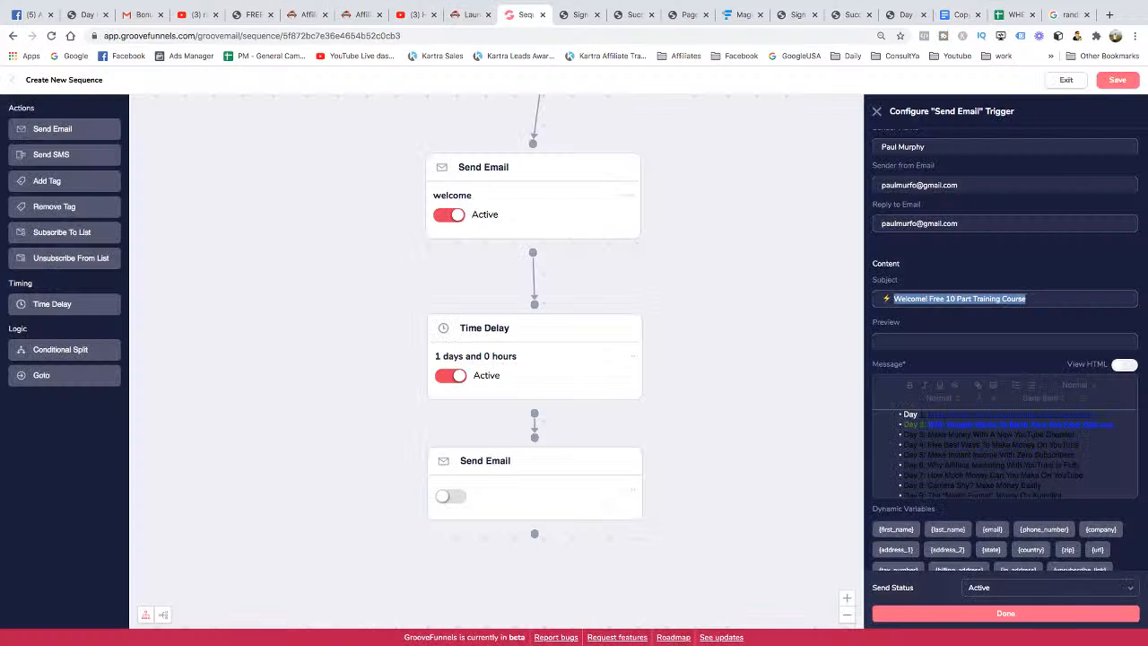
Back in GrooveMail, replace the Send Email subject with "⚡ [Day 2 Training] Why Google Needs You?"
left_click(527, 14)
key("ctrl+a")
key("ctrl+v")
Name the broadcast "Day 2", check its message content, and finish configuring the Send Email step
scroll(1004, 354, "up", 2)
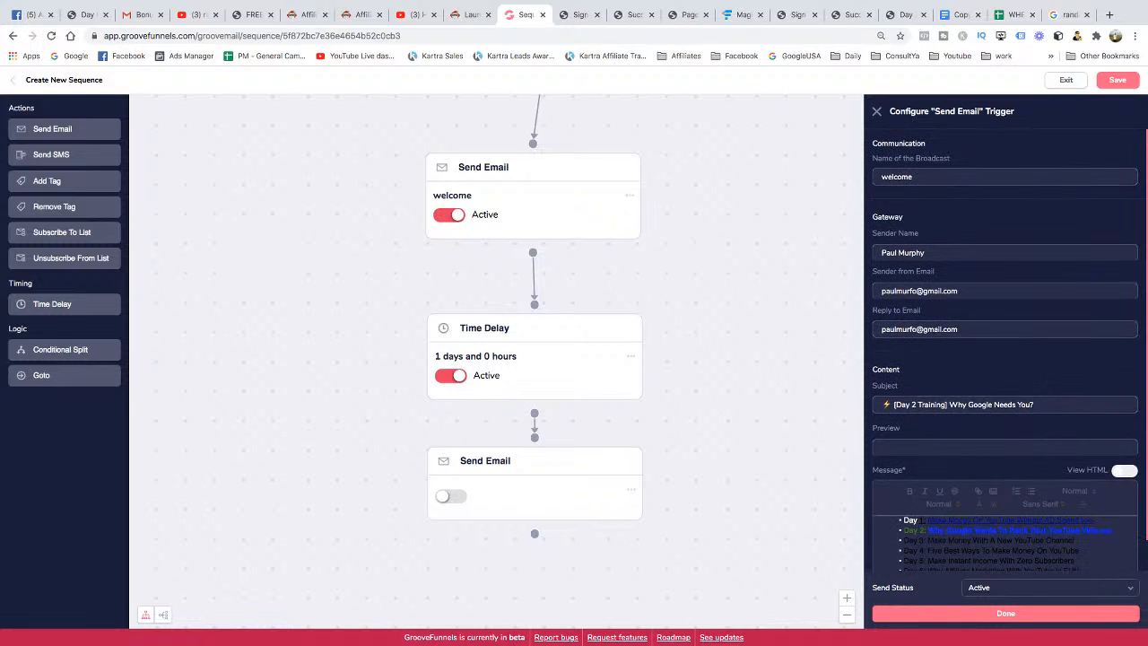
double_click(897, 177)
type("Day 2")
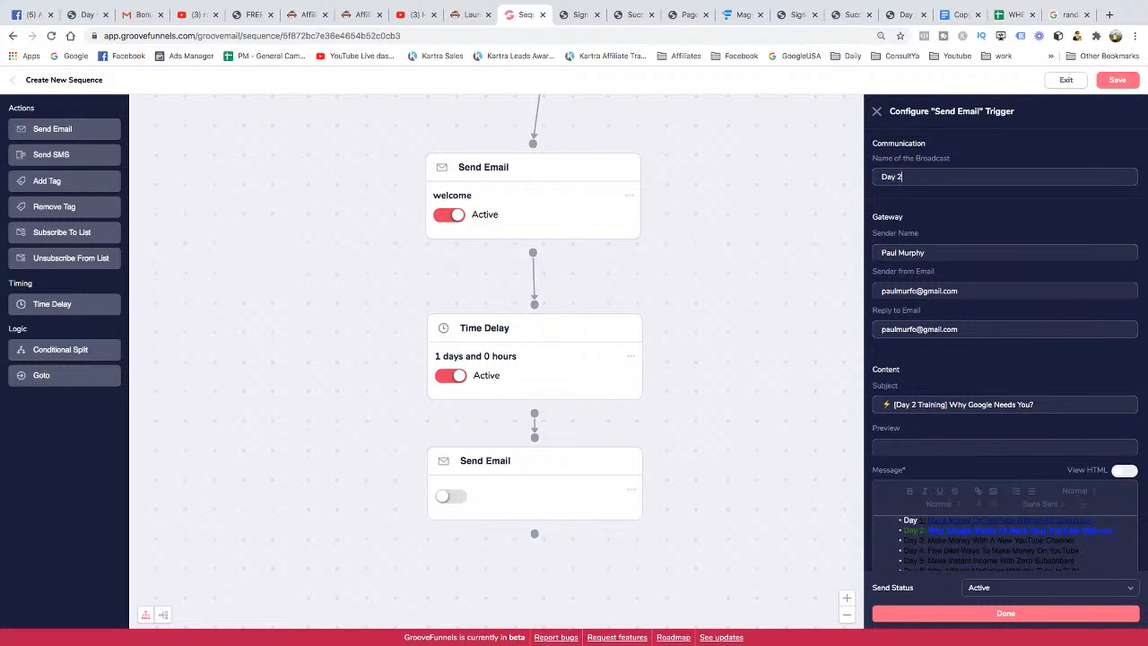
scroll(1004, 350, "down", 4)
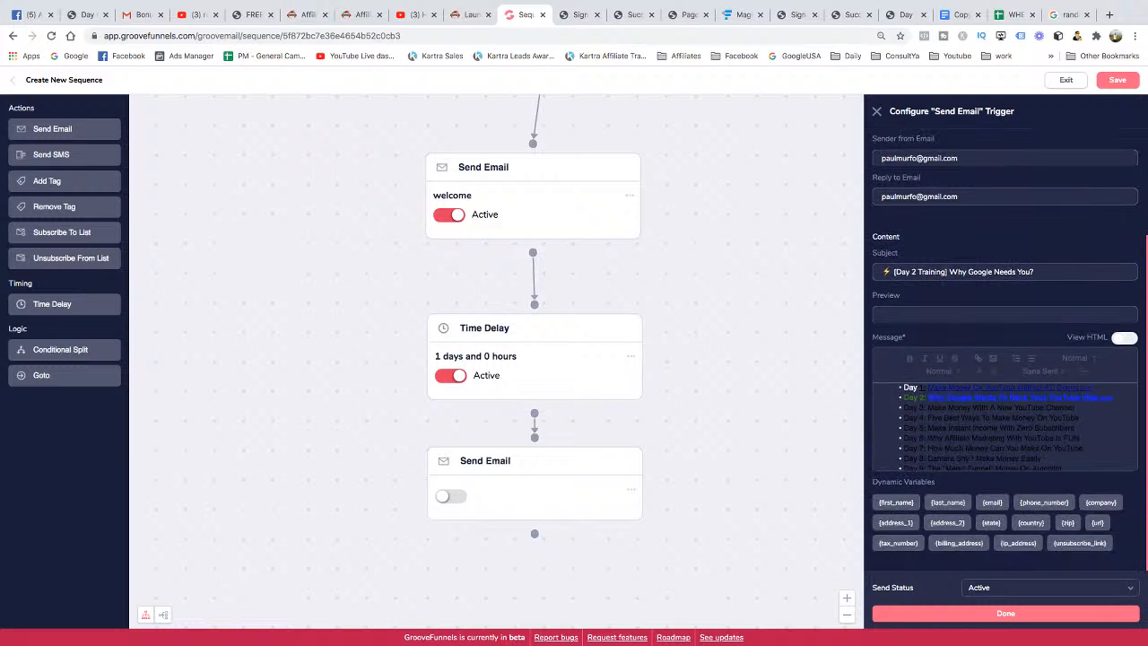
scroll(1005, 421, "up", 5)
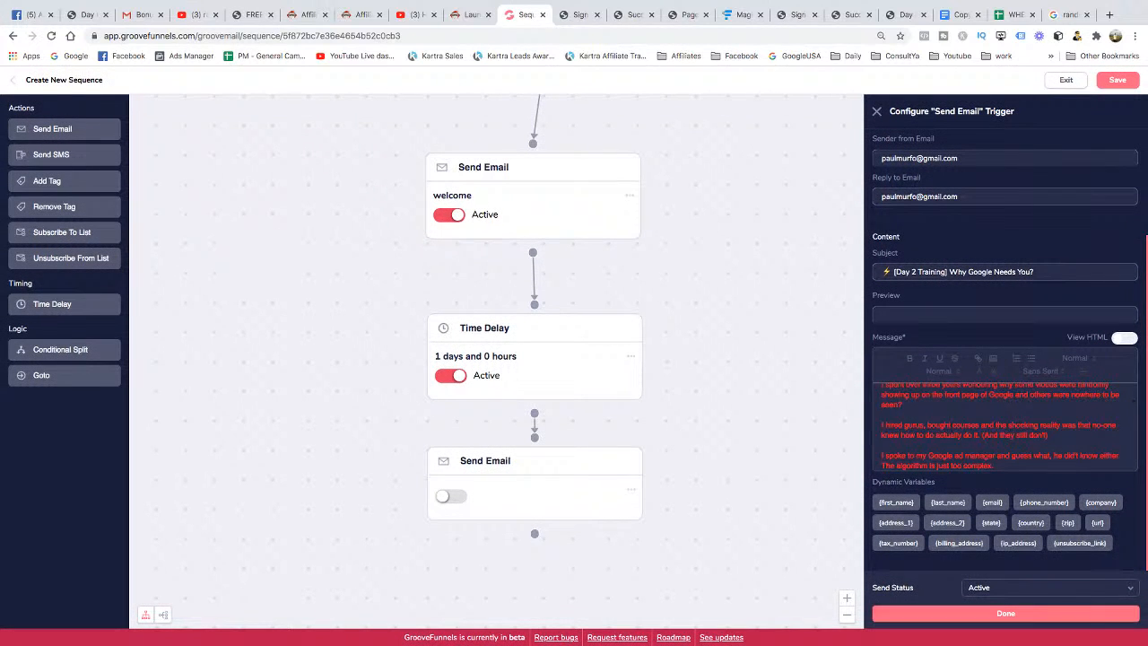
left_click(1006, 613)
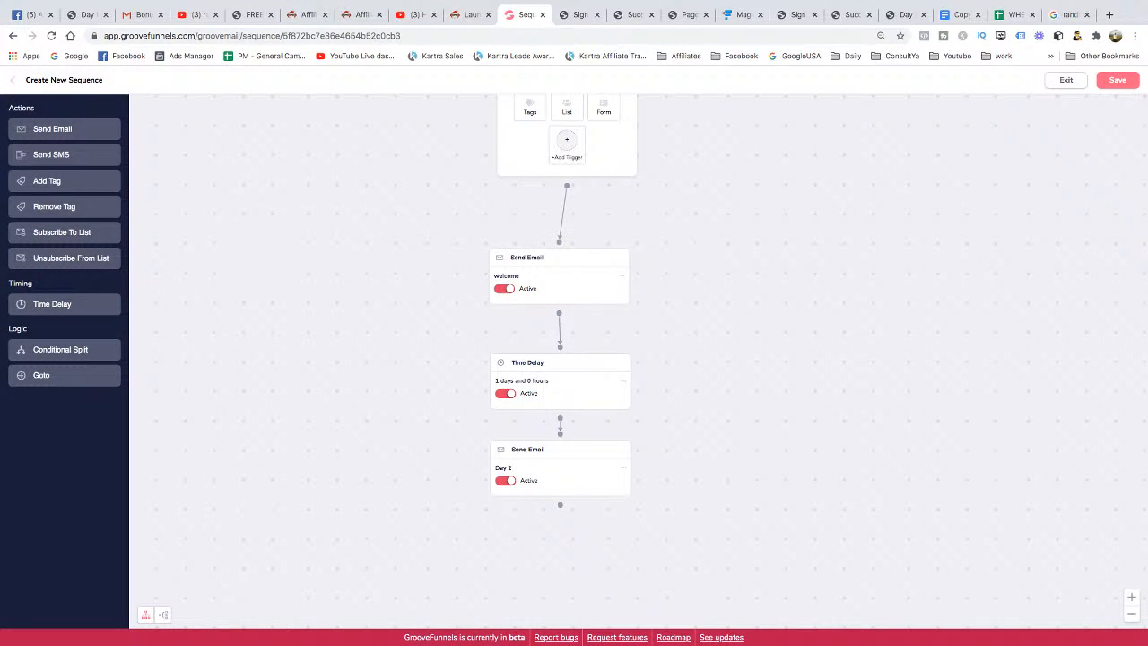
In the Google Docs template, review the Day 2 email's title, greeting and personal story paragraphs
left_click(960, 14)
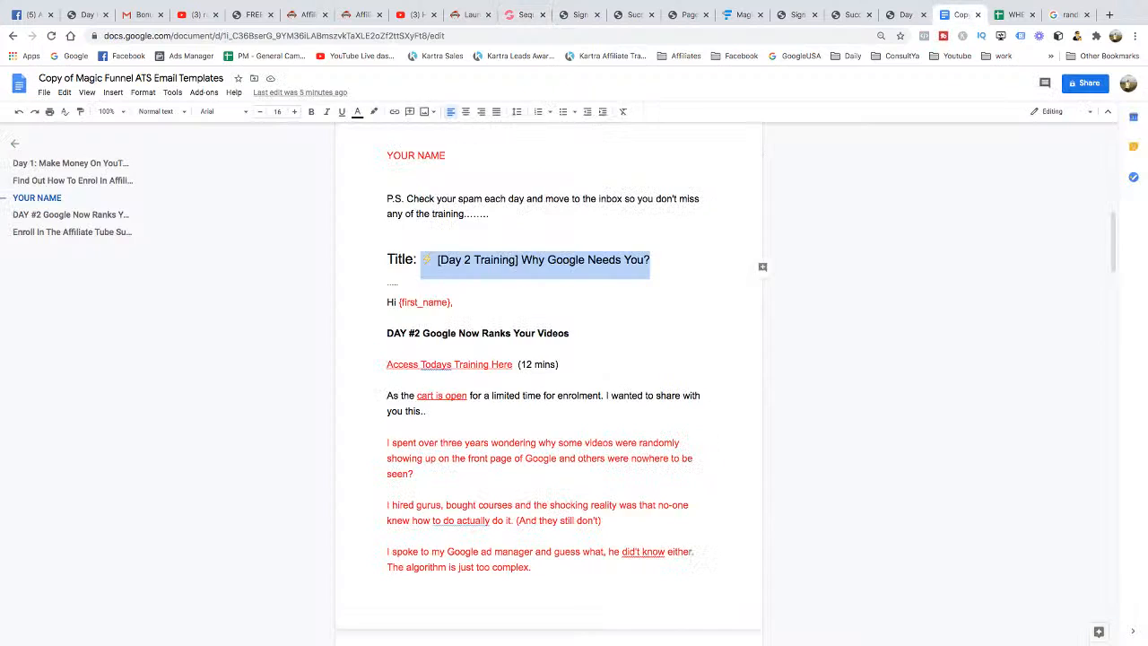
scroll(549, 377, "down", 1)
scroll(549, 377, "up", 4)
scroll(549, 376, "down", 3)
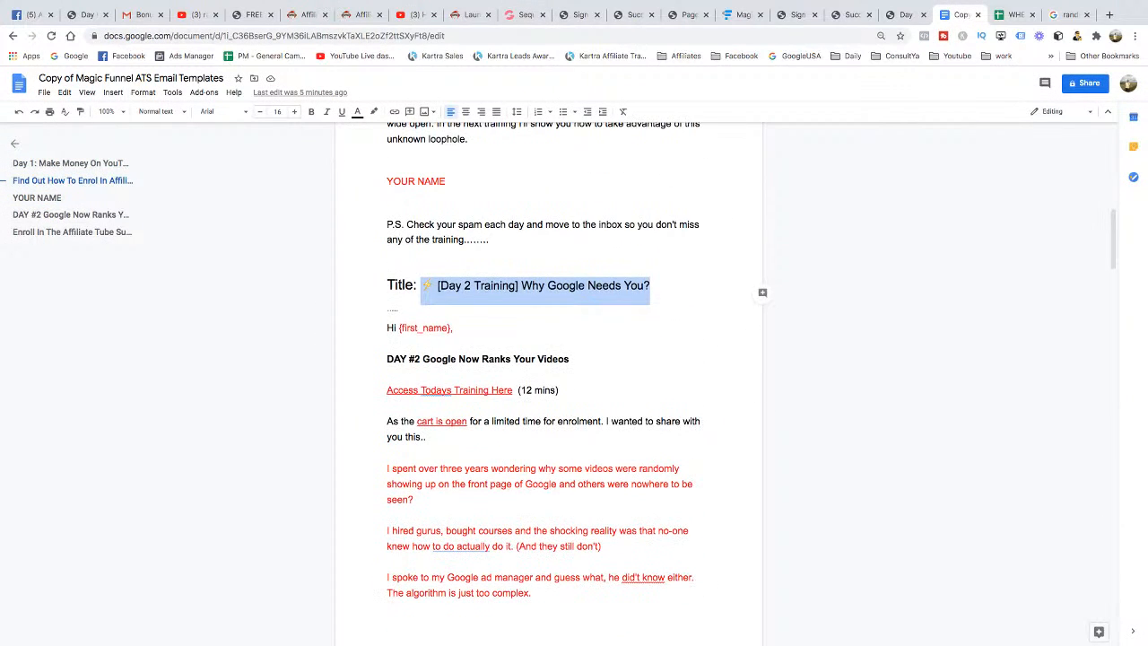
scroll(549, 377, "up", 1)
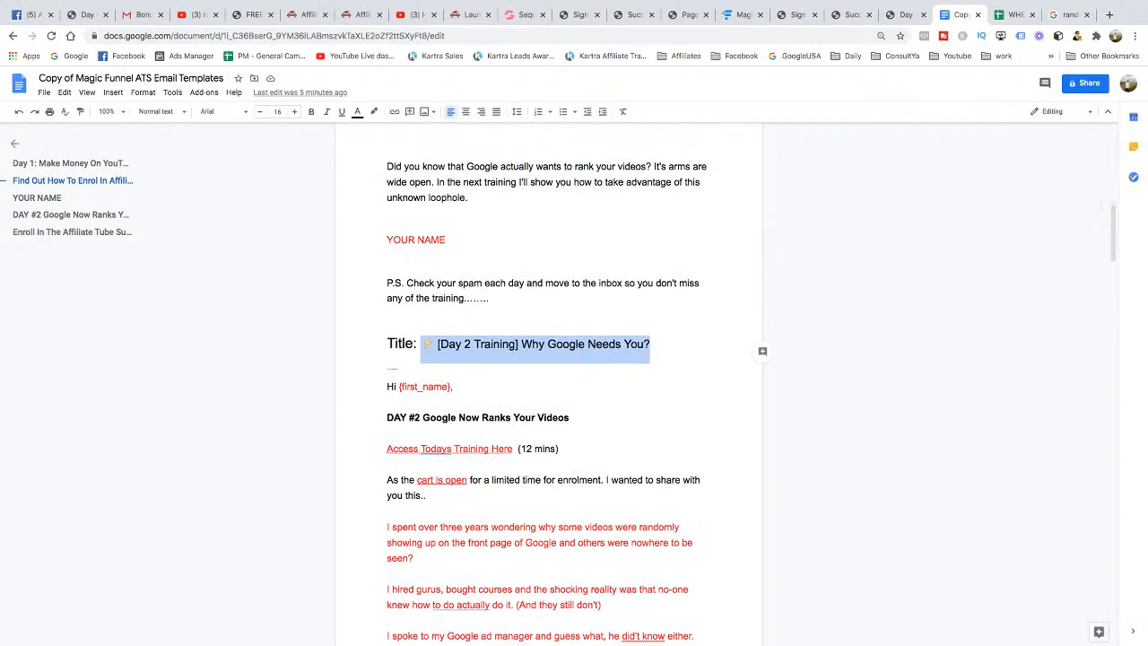
scroll(549, 376, "down", 2)
scroll(549, 377, "down", 2)
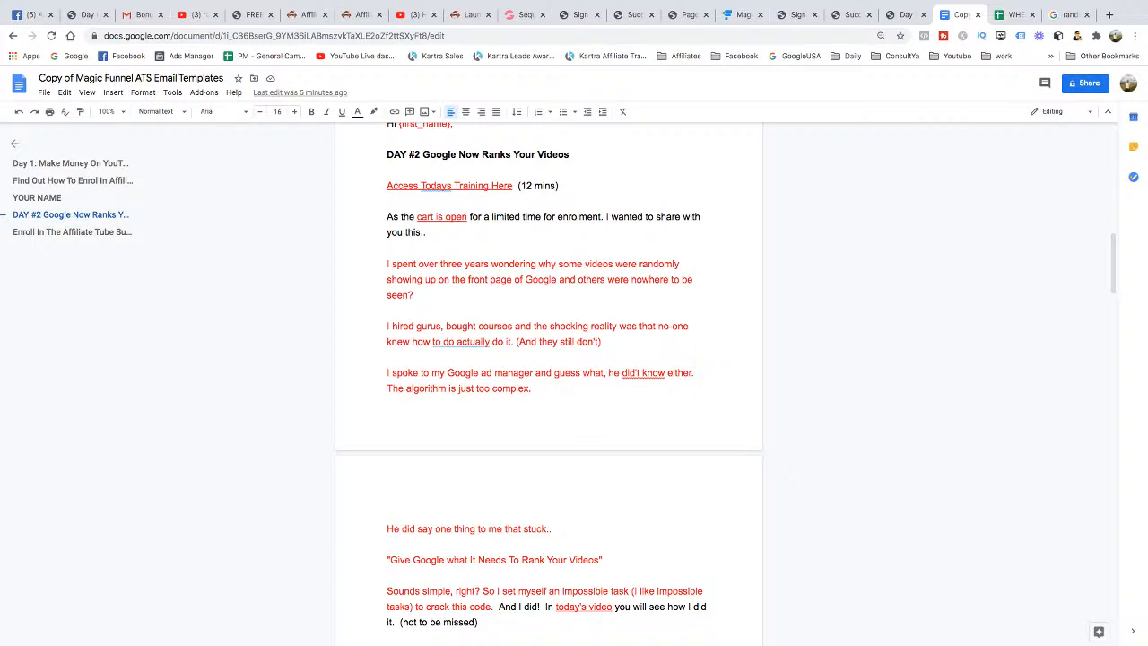
left_click_drag(408, 264, 484, 389)
scroll(484, 389, "down", 2)
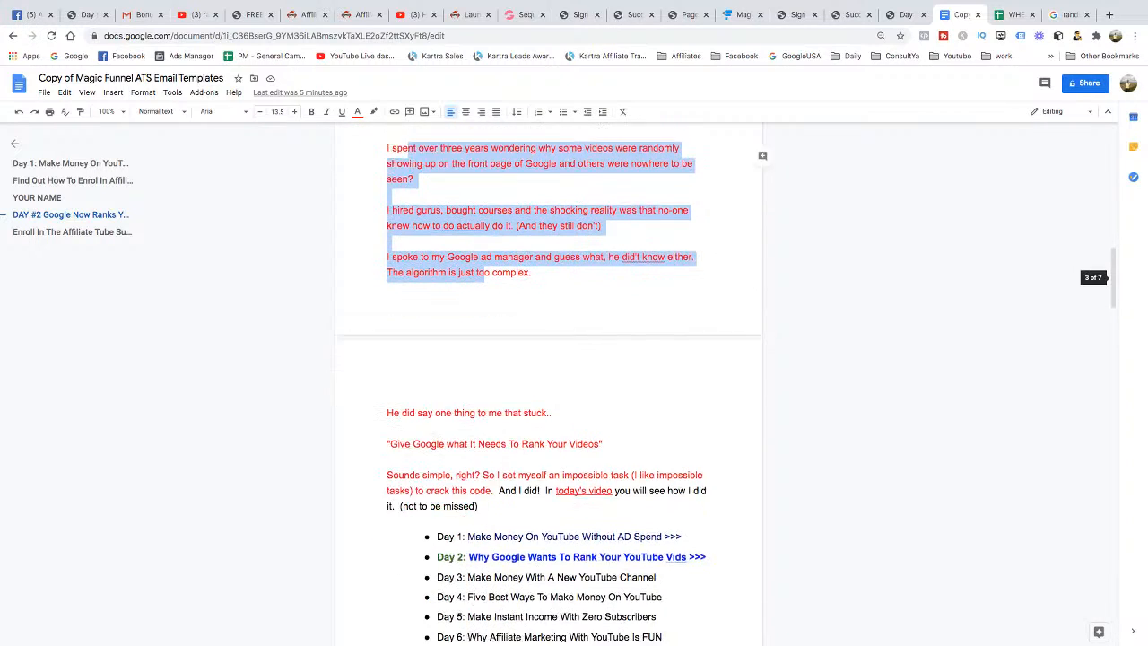
Examine the Day 2 email's ten-day training list and "Coming Tomorrow" closing, and return to the start of the template
scroll(548, 377, "down", 2)
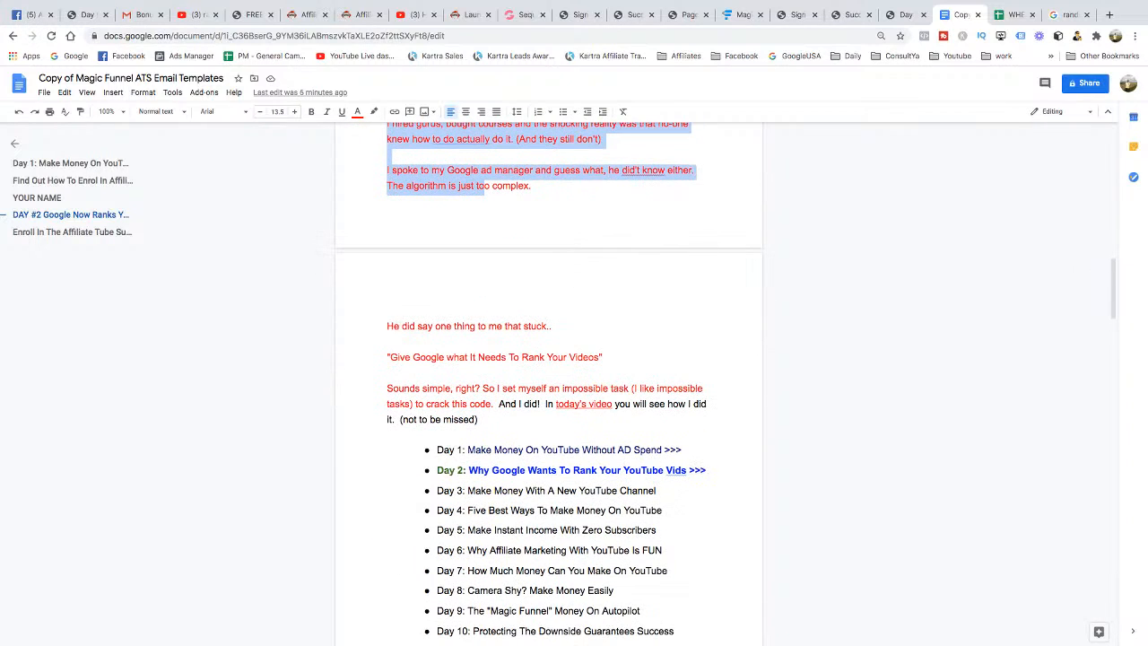
scroll(548, 377, "down", 3)
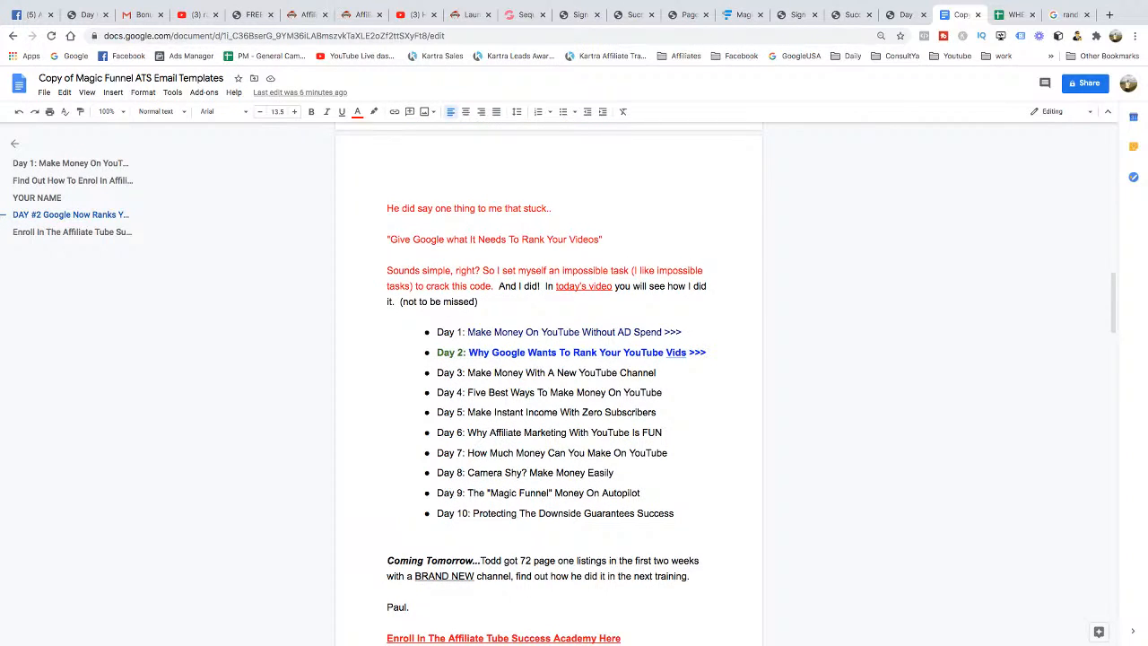
scroll(548, 386, "down", 4)
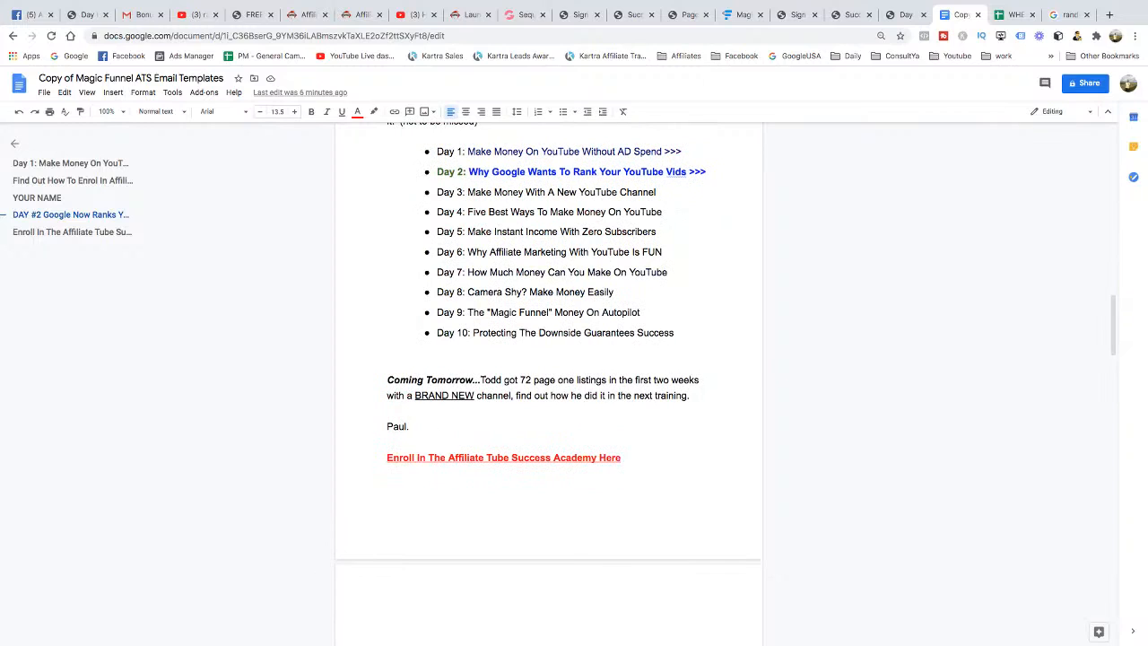
left_click_drag(387, 364, 393, 413)
left_click(389, 412)
left_click_drag(386, 358, 410, 427)
left_click(410, 426)
scroll(548, 377, "up", 15)
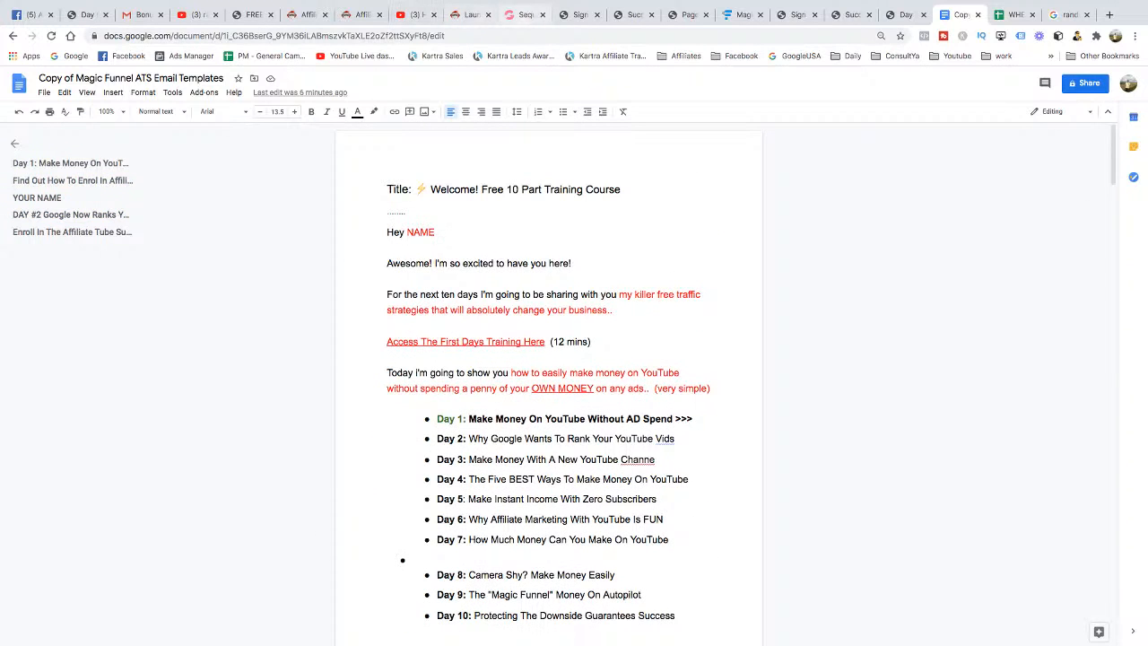
Compare the GrooveMail sequence with the Magic Affiliate Funnel map in Funnelytics, and save the sequence
left_click(526, 14)
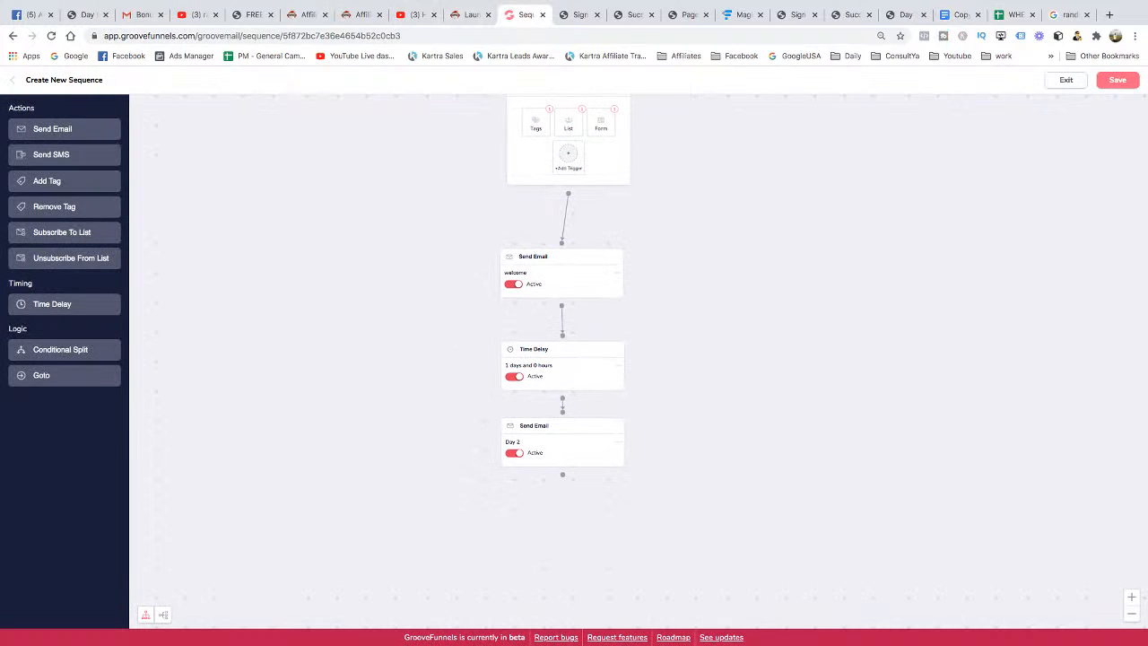
left_click(743, 14)
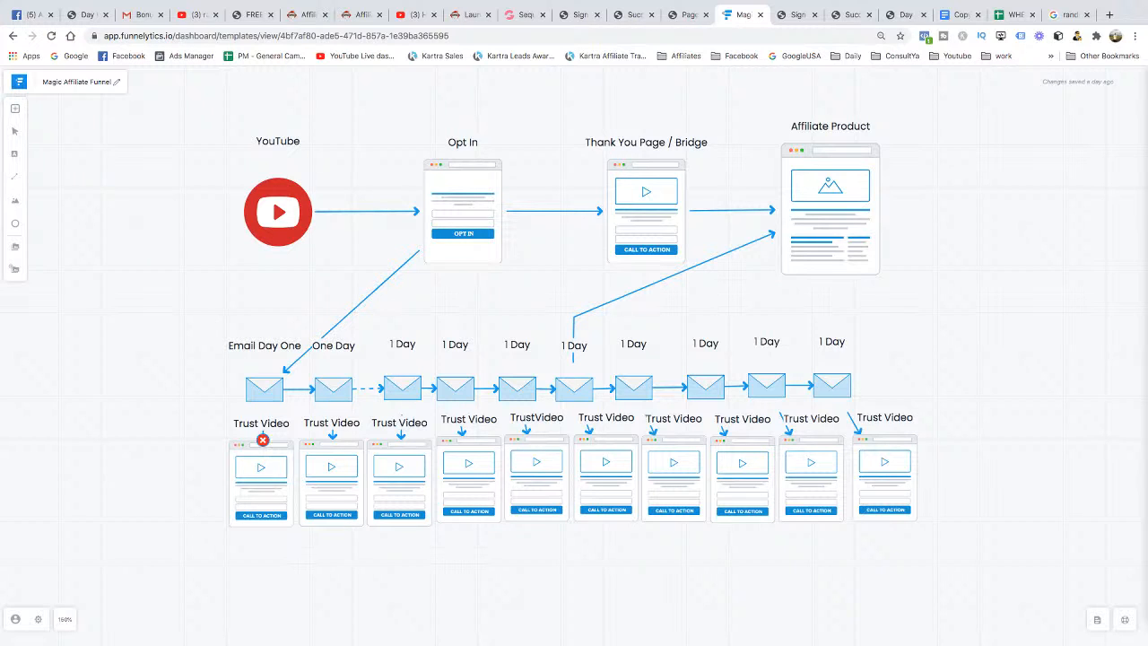
left_click(525, 14)
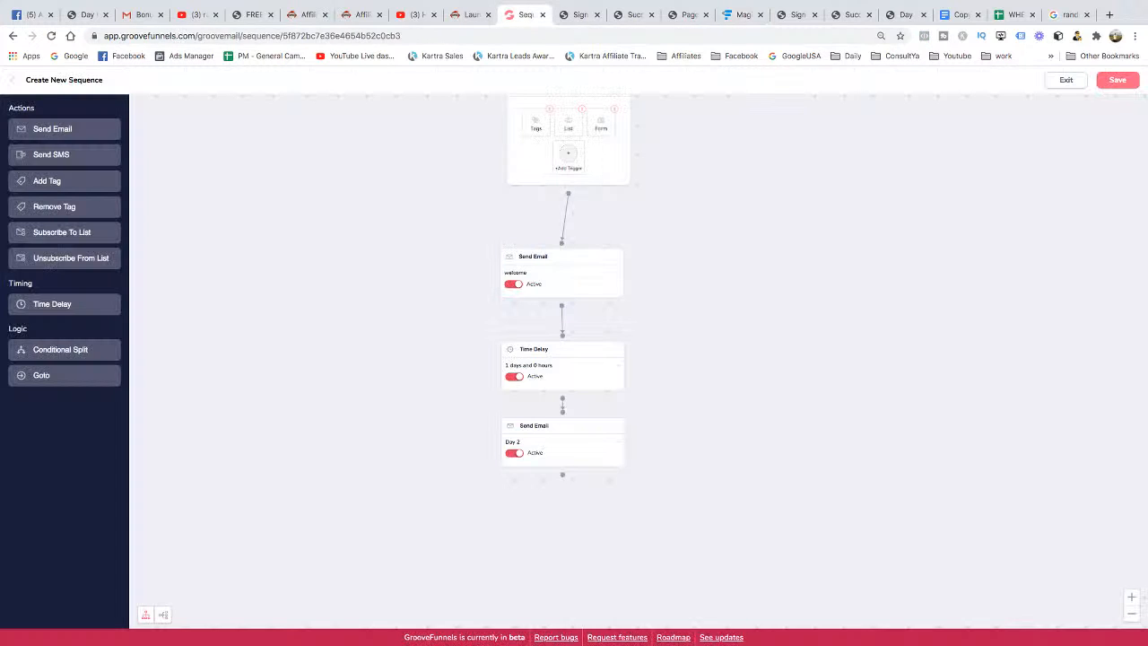
scroll(647, 189, "up", 10)
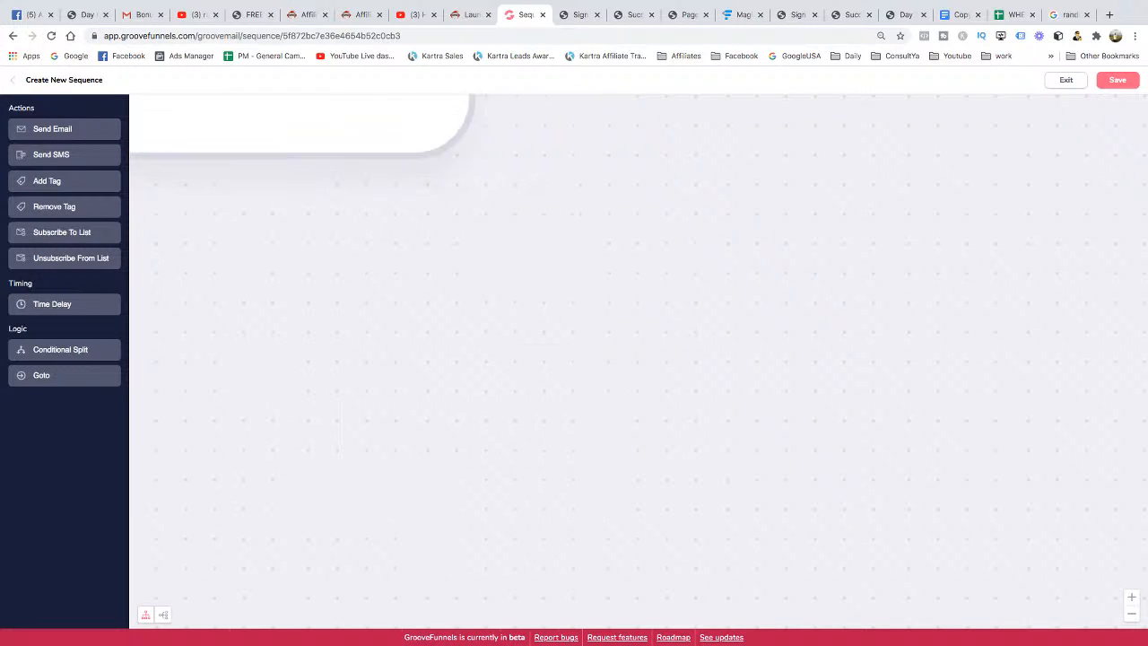
scroll(648, 189, "down", 4)
left_click(1118, 79)
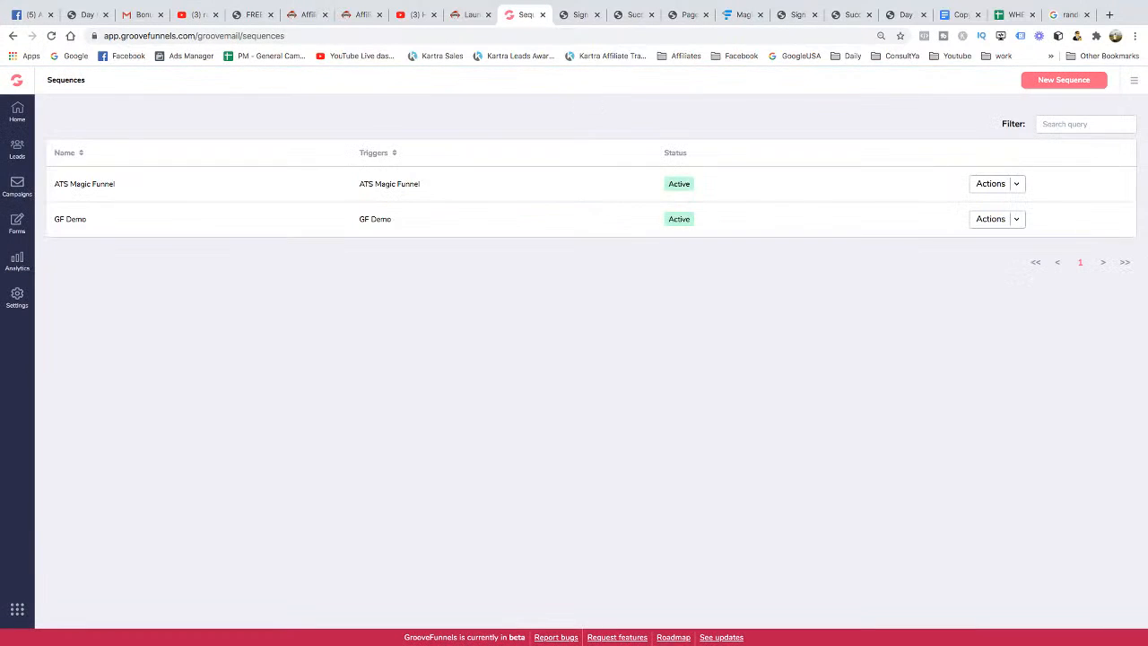
Go to the GrooveFunnels home page, place the published Day 1 page's browser tab beside it, and review that page
left_click(17, 81)
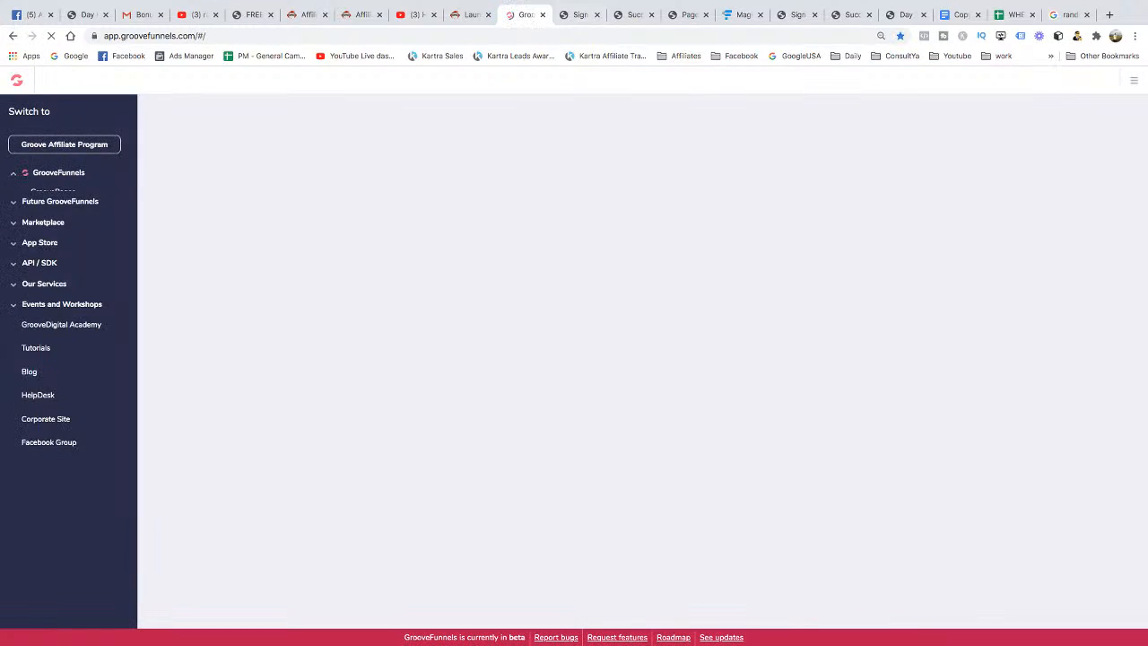
left_click(689, 15)
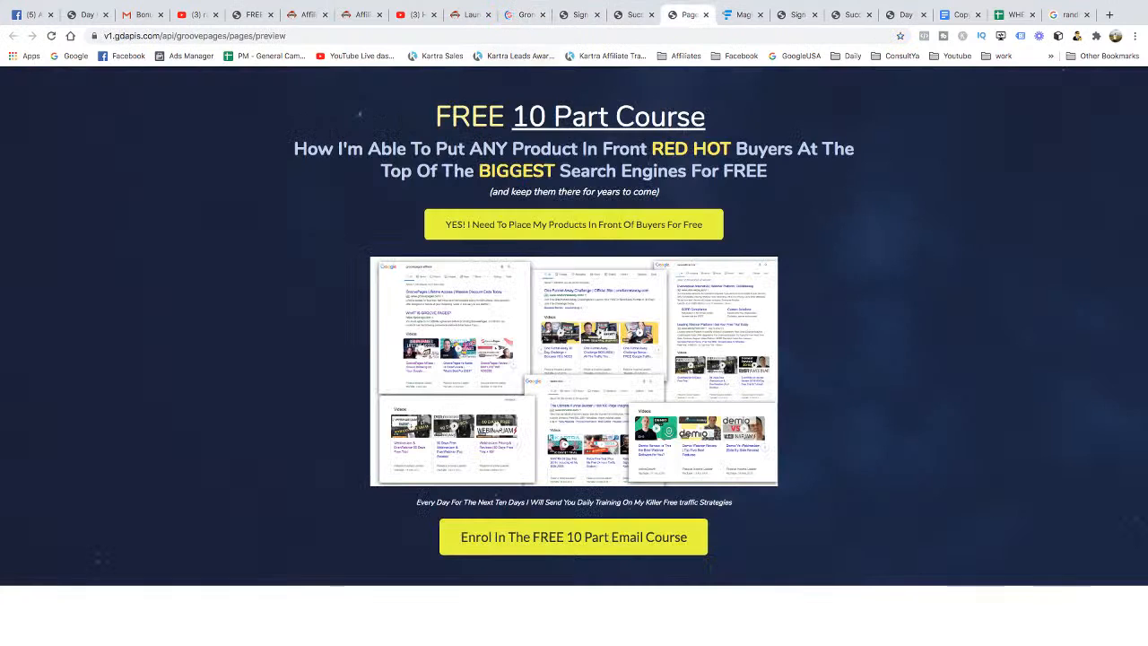
left_click_drag(524, 14, 631, 14)
left_click(687, 15)
left_click(633, 15)
left_click(797, 15)
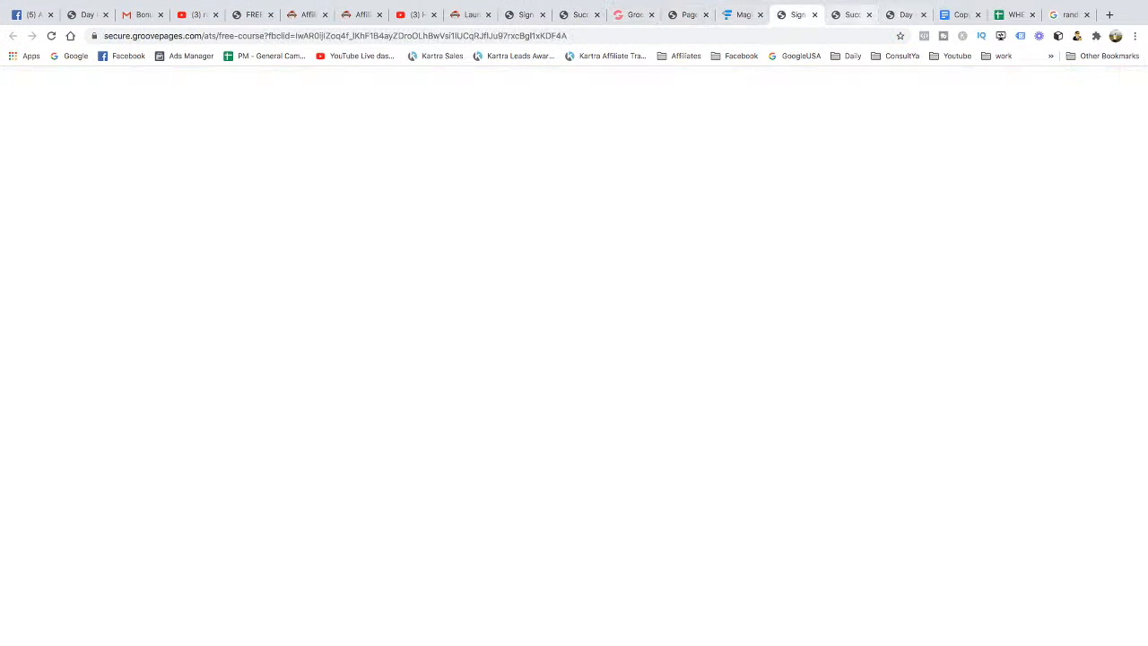
left_click_drag(906, 14, 689, 14)
scroll(574, 359, "down", 2)
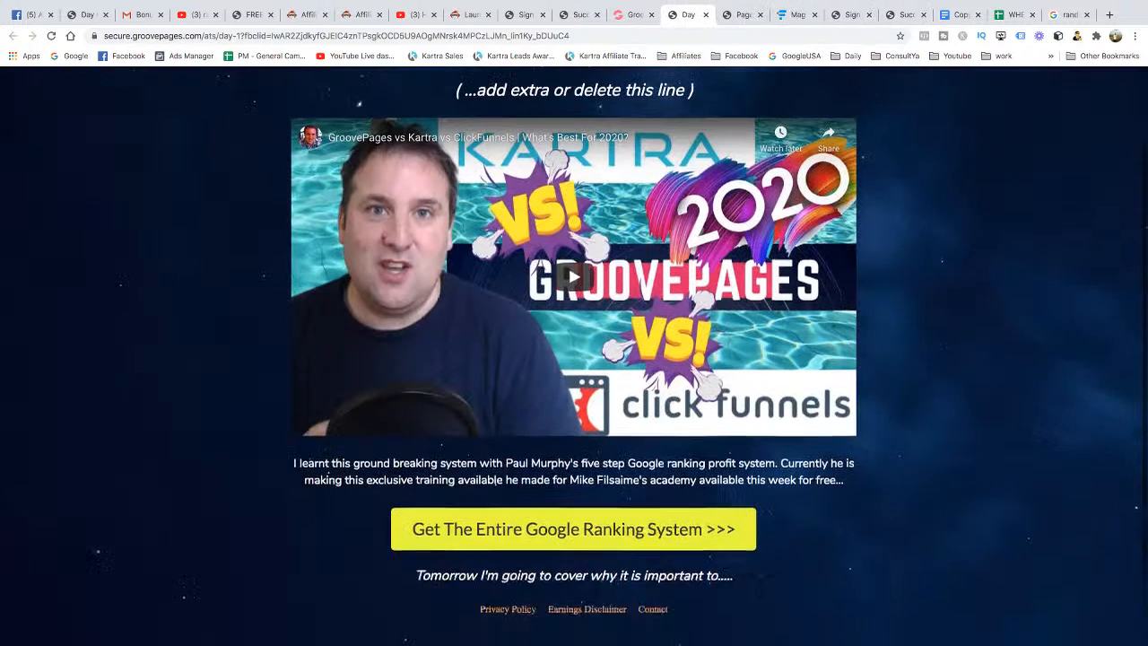
scroll(574, 359, "up", 1)
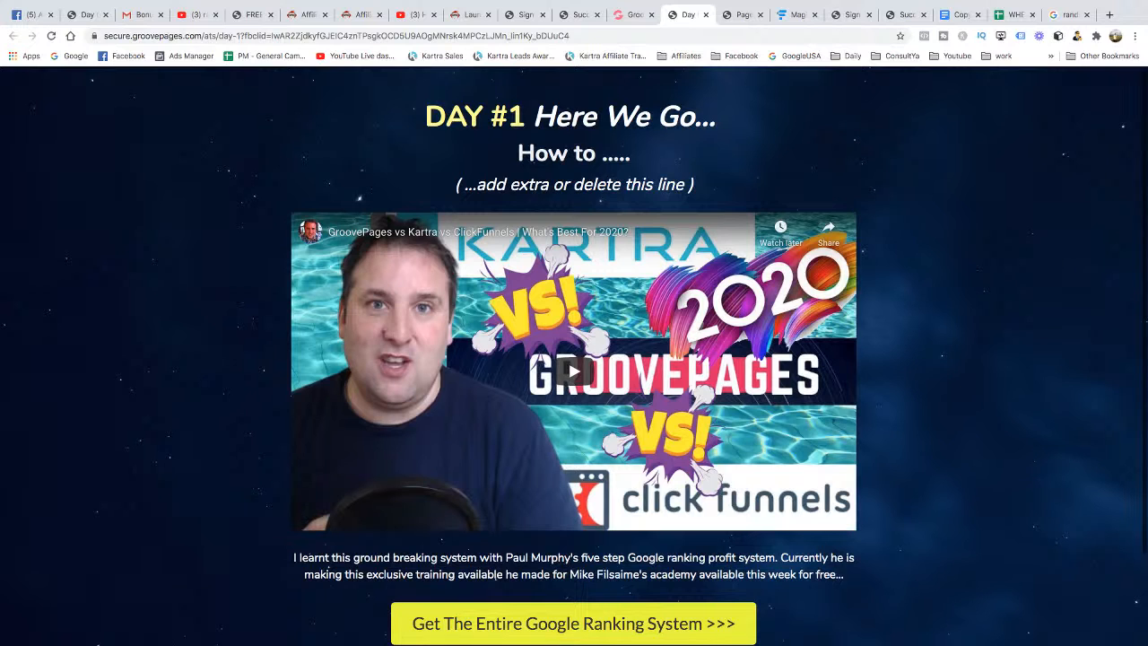
Open the gf-demo2 site in the GroovePages editor, checking the published Day 1 page on the way
left_click(635, 15)
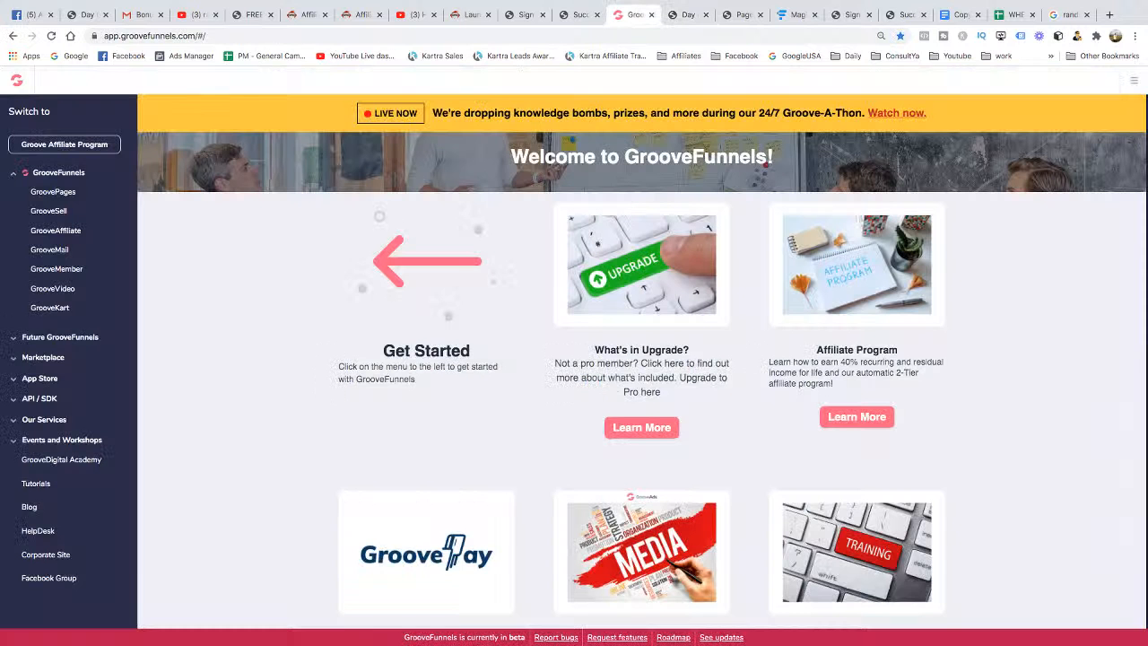
left_click(52, 192)
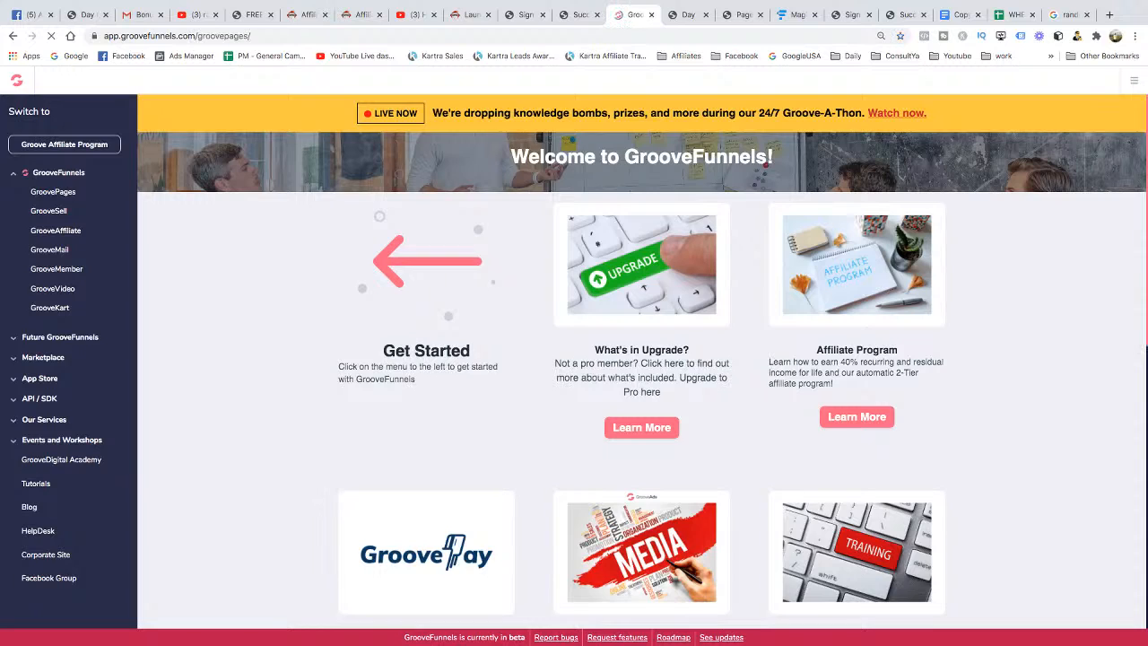
left_click(688, 14)
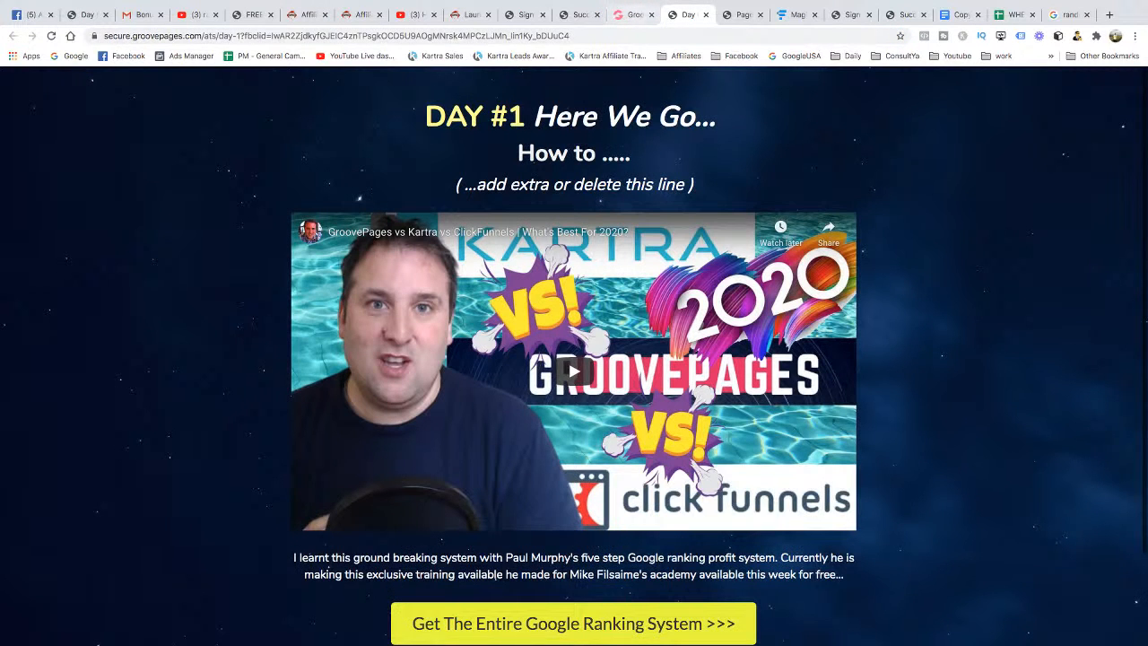
left_click(635, 15)
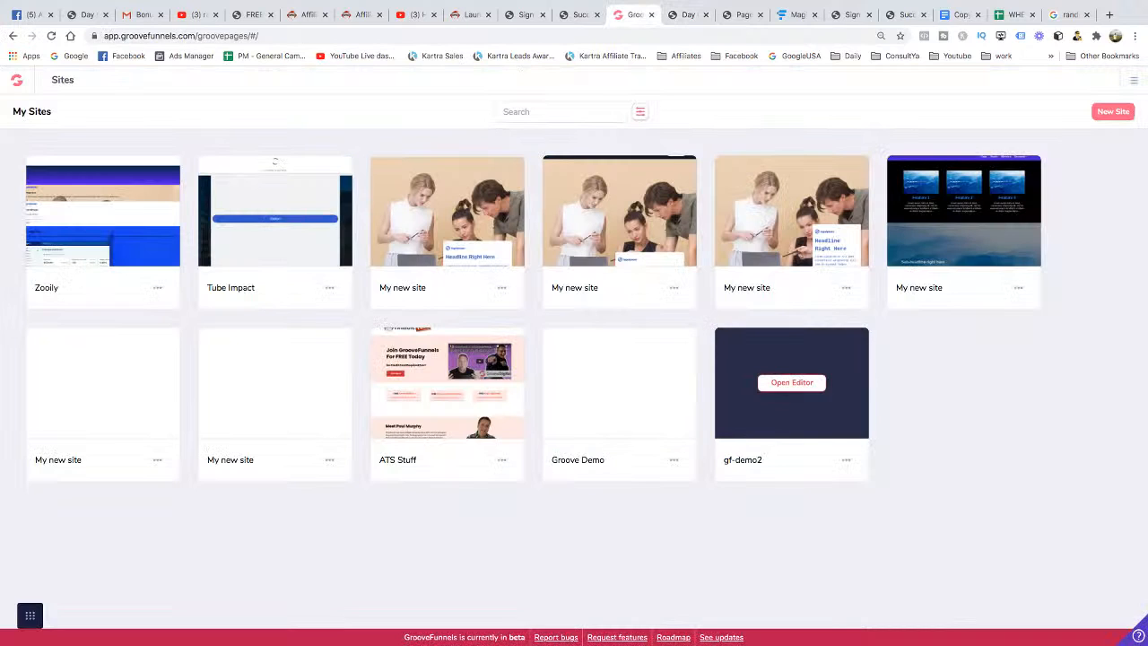
left_click(792, 382)
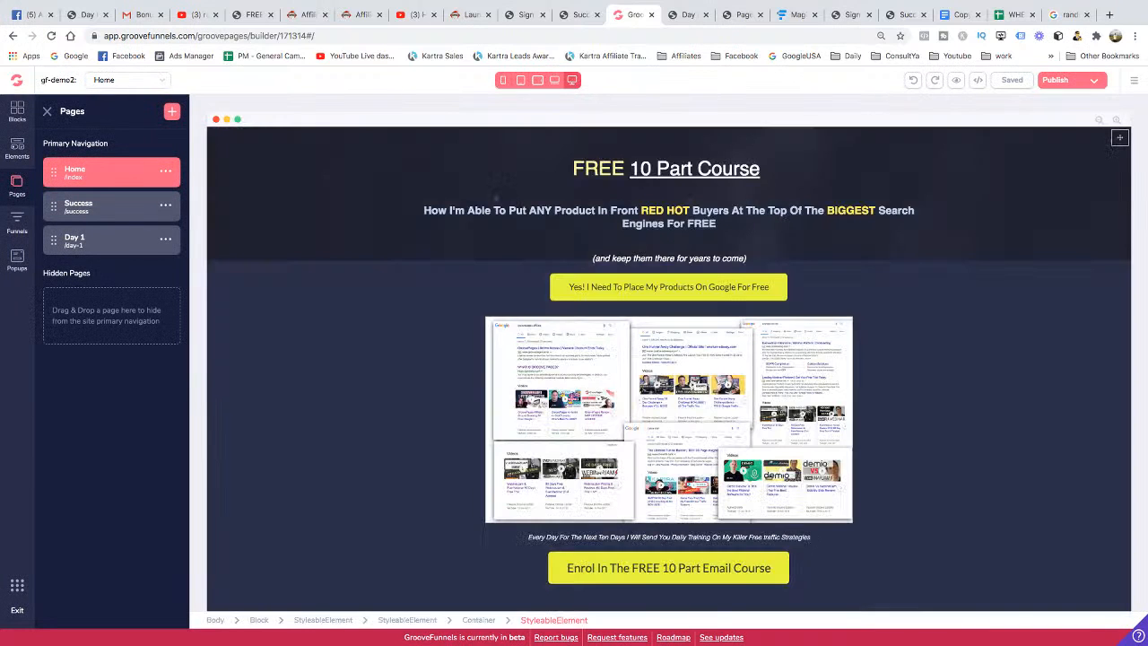
Clone the Day 1 page and change the copy's heading number so it reads "DAY #2"
left_click(165, 240)
left_click(165, 240)
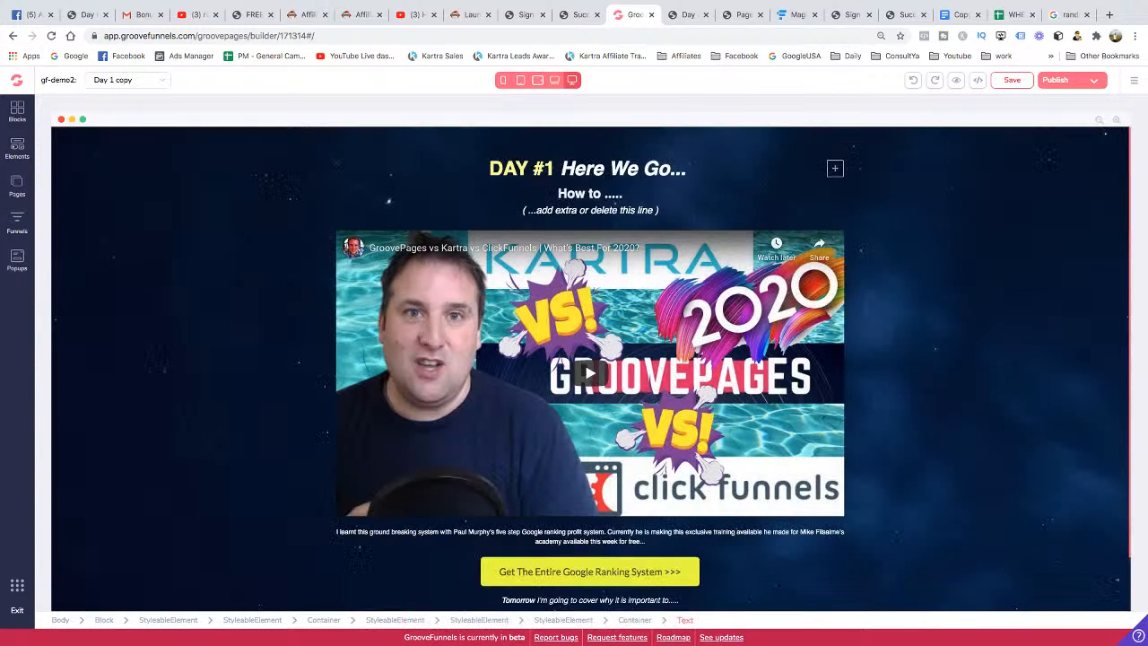
left_click(554, 168)
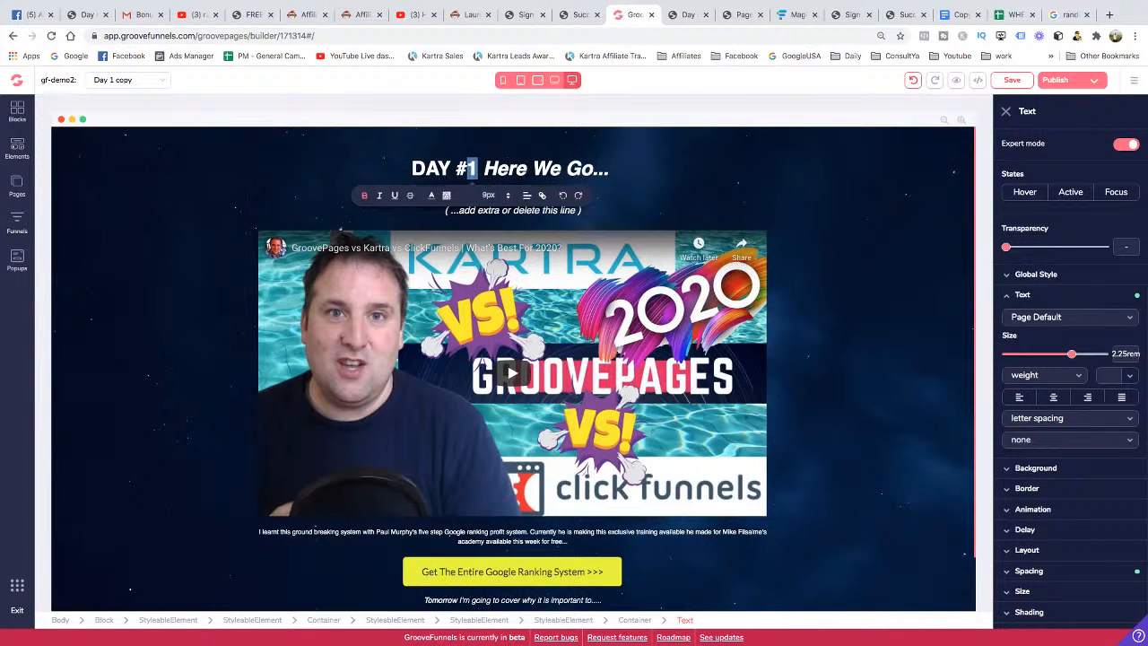
key("BackSpace")
type("2")
Colour the "DAY #2" part of the cloned page's heading light yellow
key("shift+Left")
key("shift+Left")
key("shift+Left")
key("shift+Left")
key("shift+Left")
key("shift+Left")
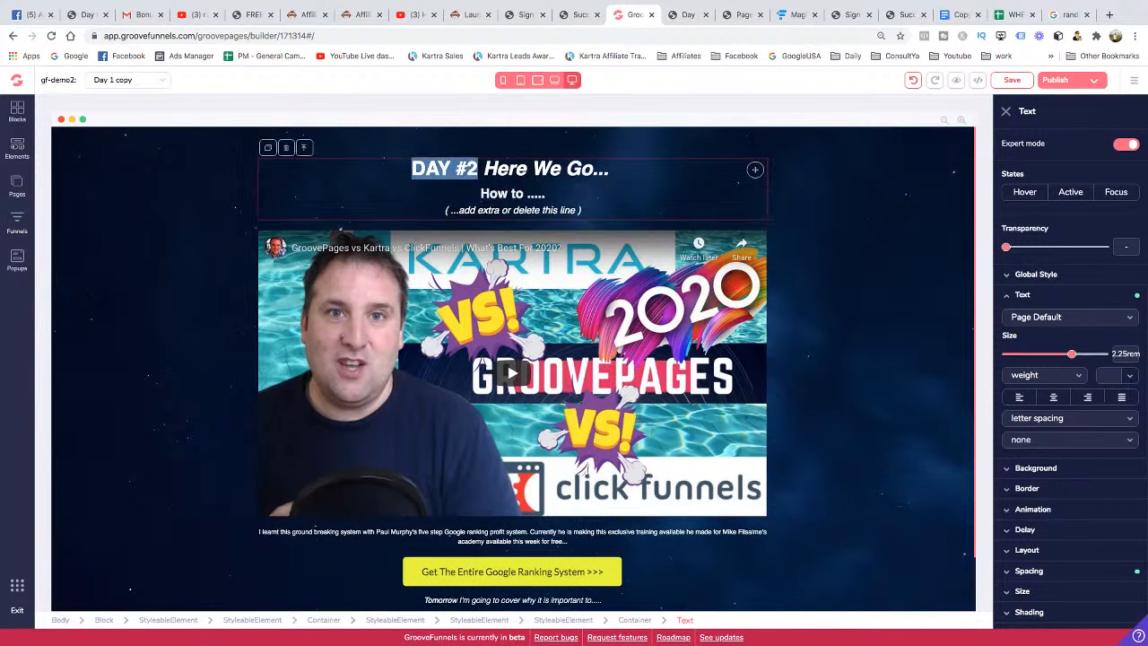
left_click(404, 195)
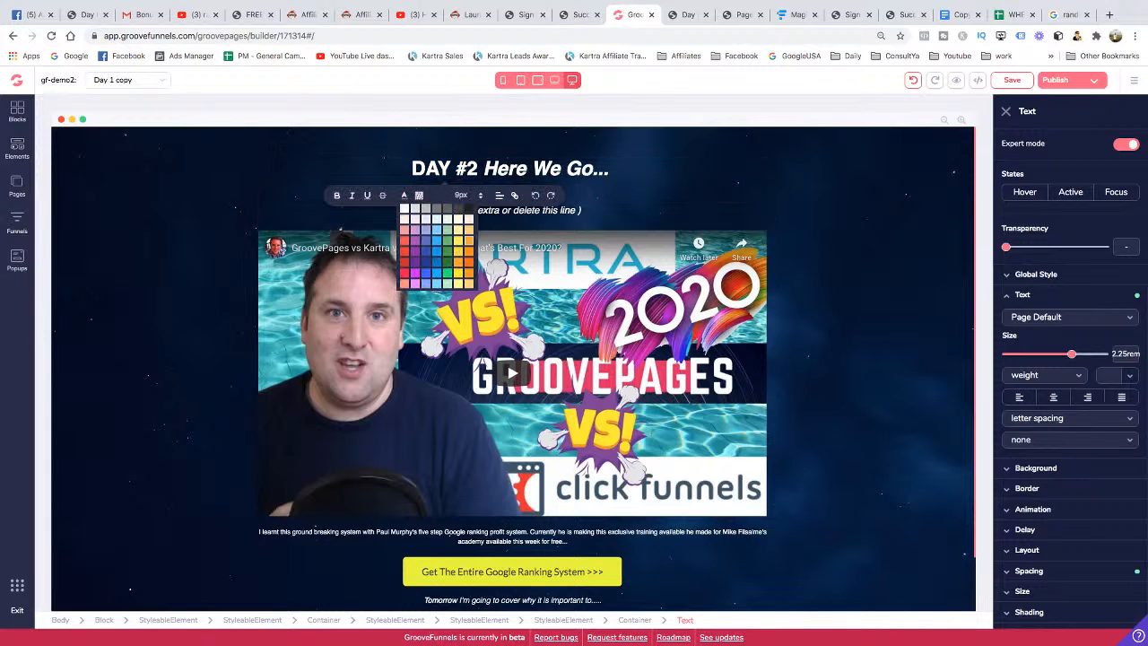
left_click(467, 241)
left_click(468, 242)
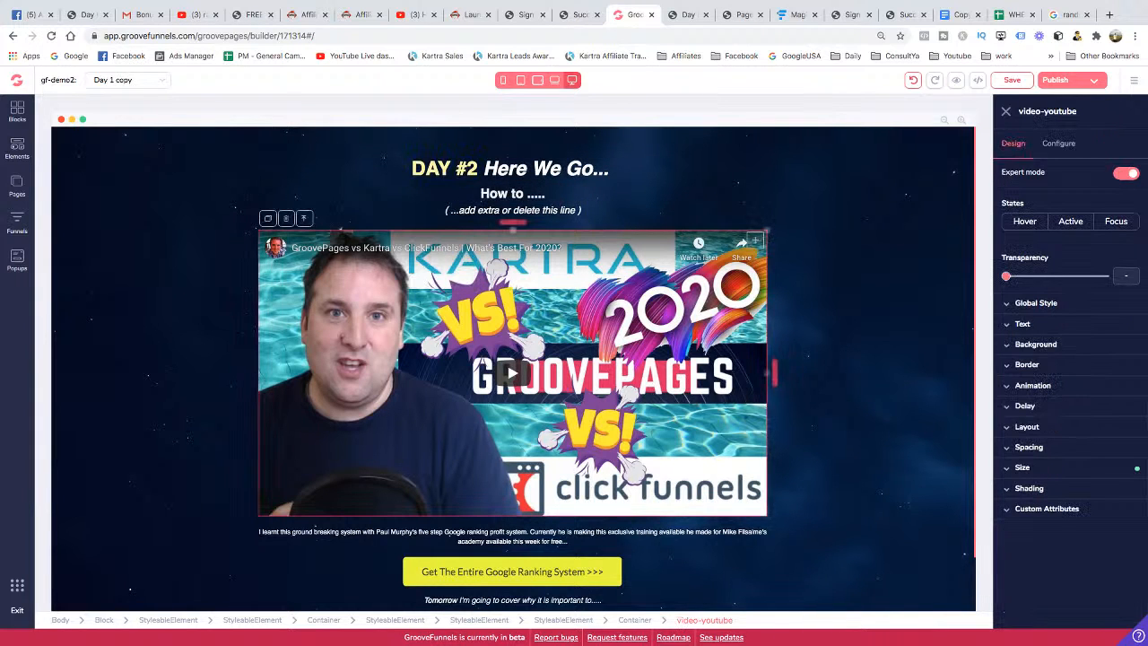
Examine the cloned page's placeholder subtitle lines, video, description text, ranking system button and "Tomorrow" line
left_click(536, 194)
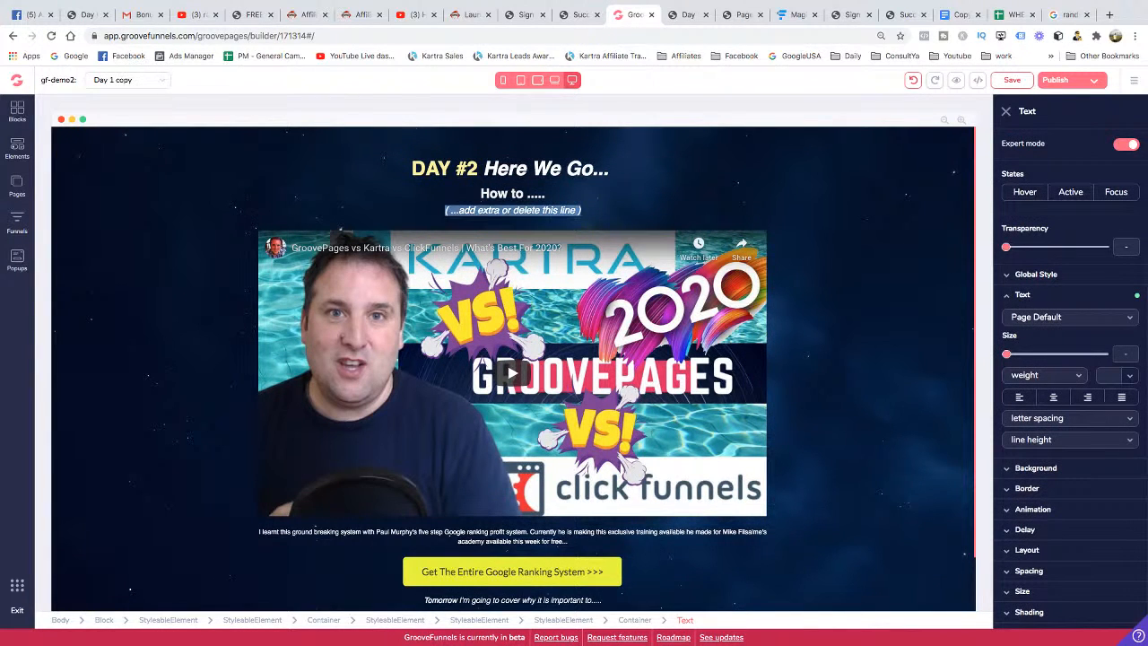
left_click(666, 208)
scroll(665, 269, "down", 1)
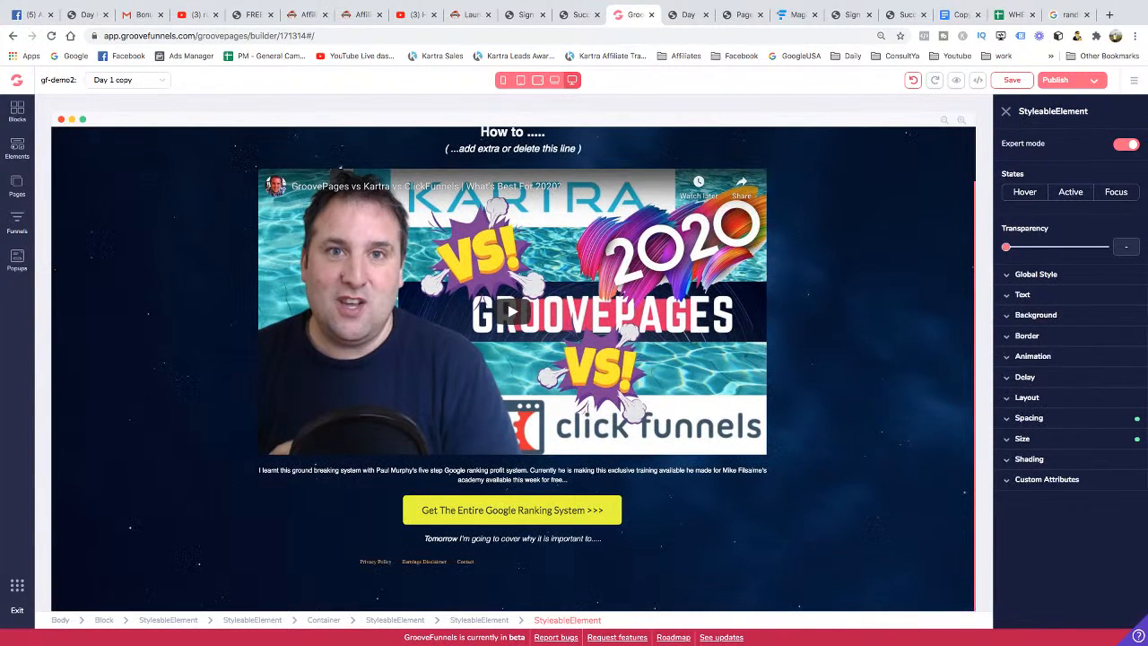
left_click_drag(569, 480, 327, 470)
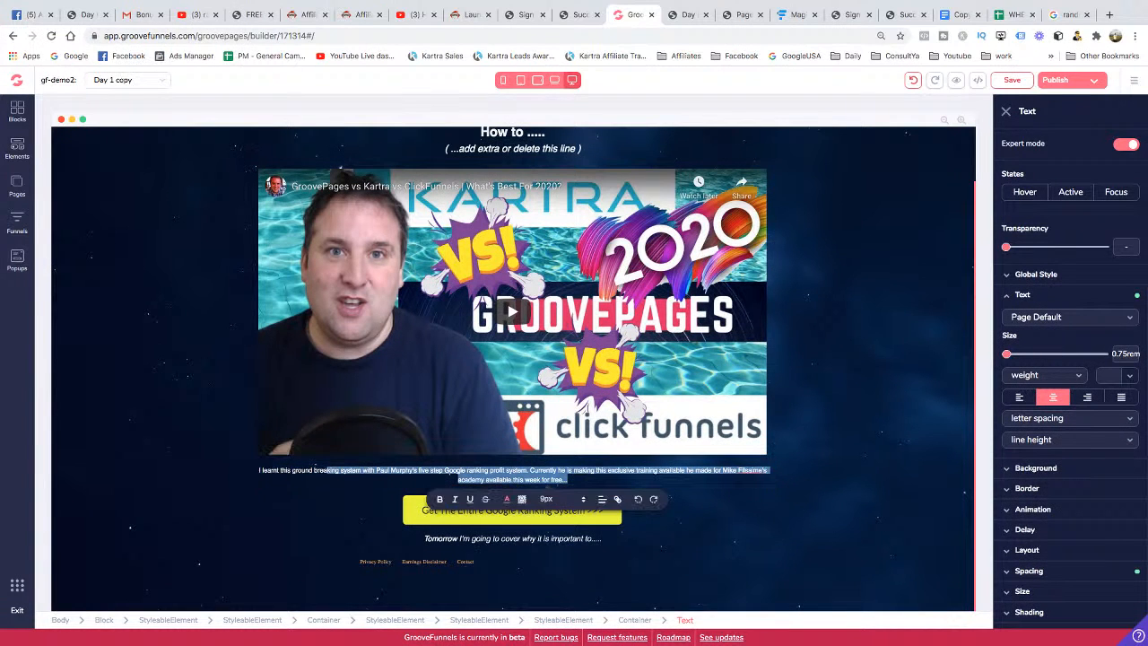
left_click(363, 525)
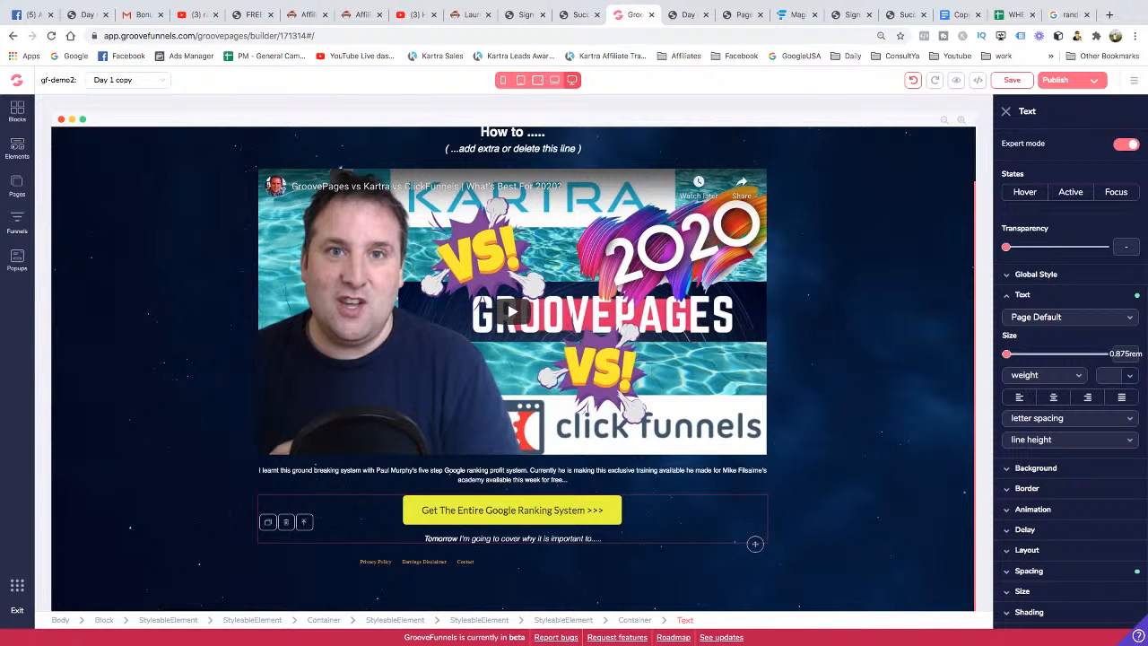
scroll(512, 368, "up", 1)
scroll(513, 368, "down", 1)
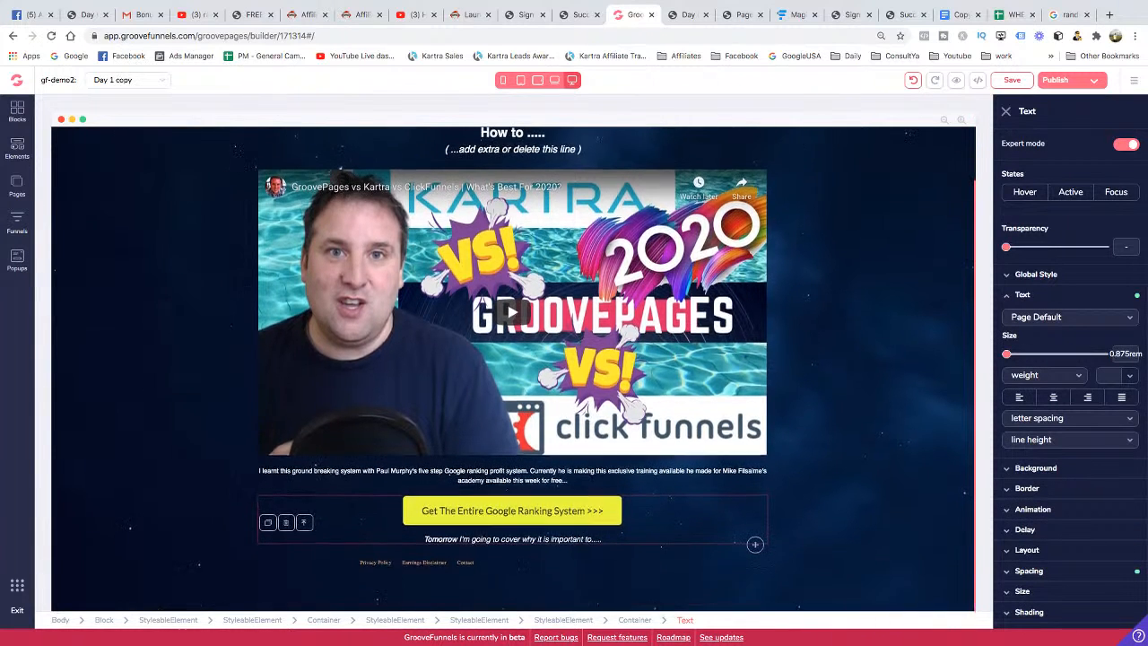
scroll(512, 368, "up", 1)
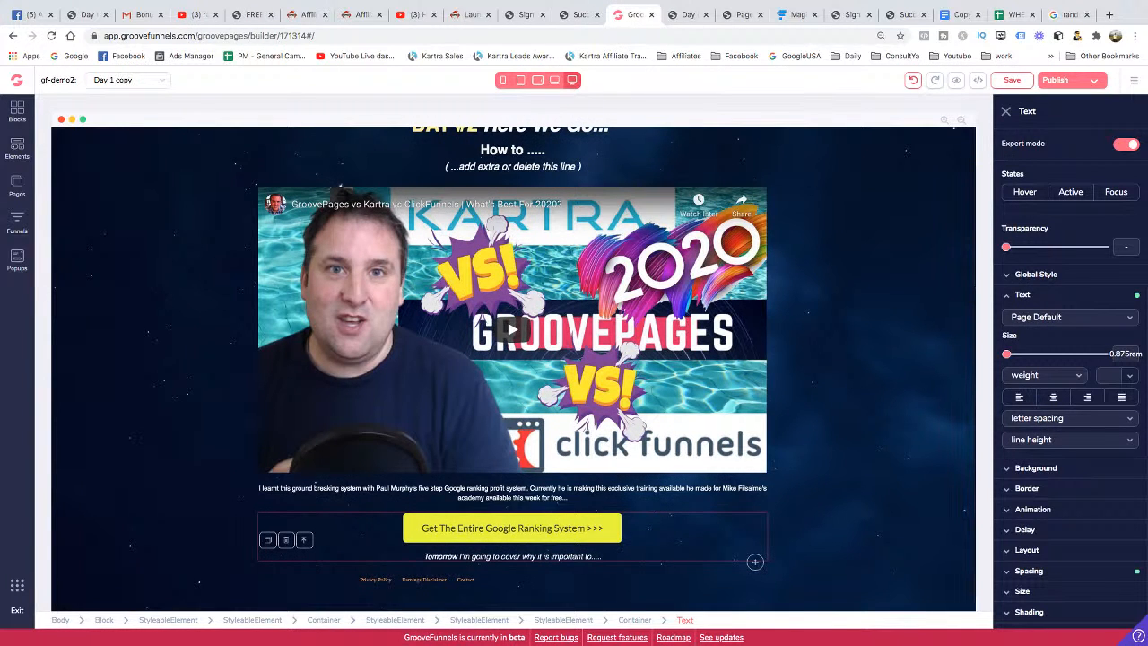
In the cloned page's settings, set the page URL to day-2 and the page name to Day 2
left_click(17, 185)
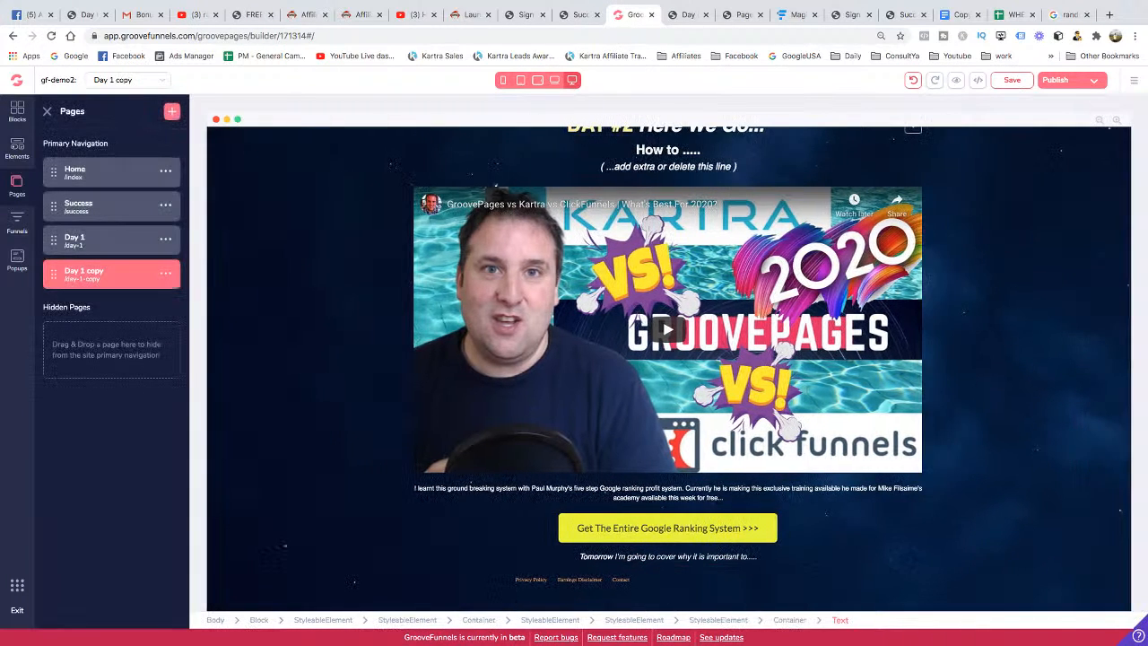
left_click(165, 273)
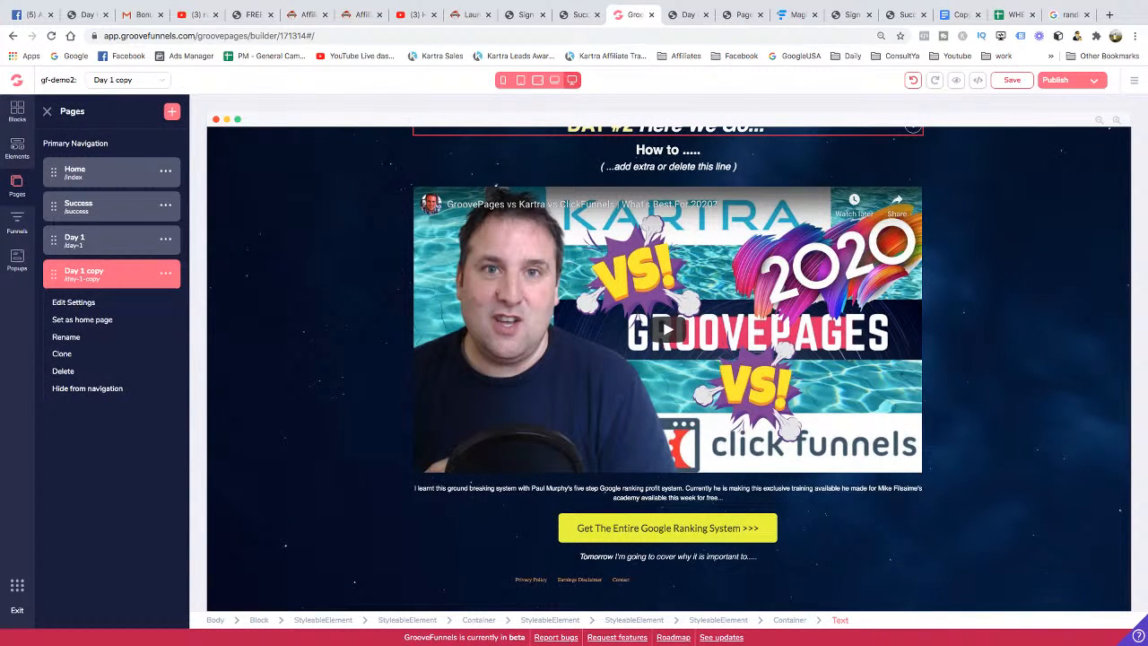
left_click(74, 302)
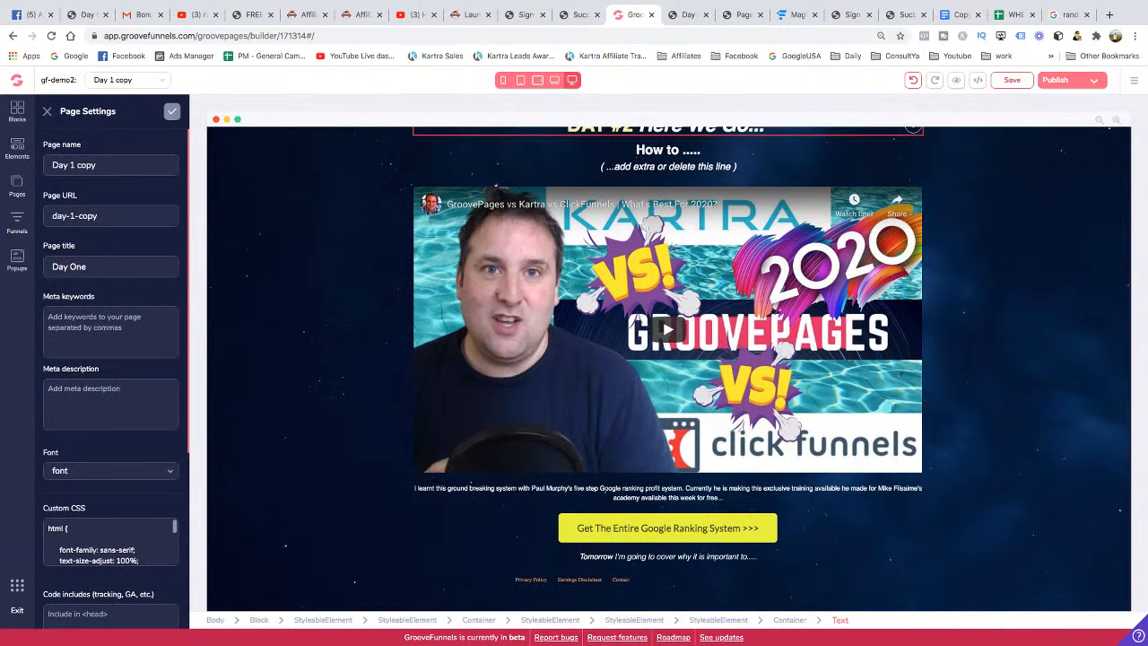
left_click_drag(98, 216, 70, 216)
type("2")
left_click_drag(96, 165, 70, 165)
type("2")
Set the page title to "Day Two" and save the page settings
scroll(86, 253, "down", 1)
left_click_drag(86, 252, 70, 254)
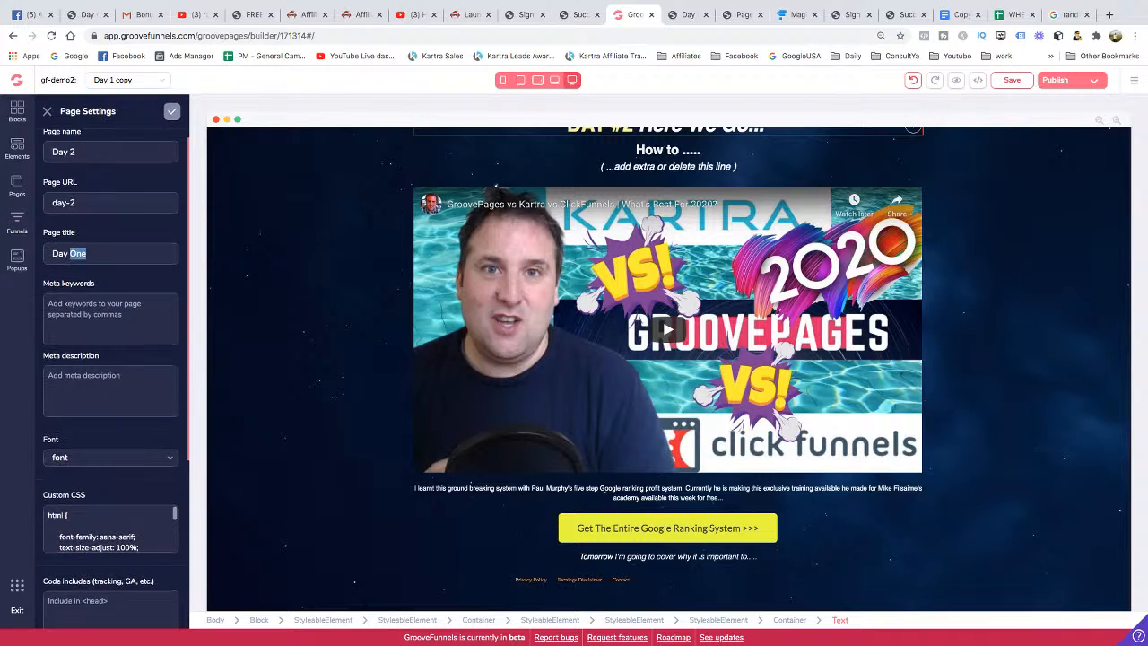
type("Two")
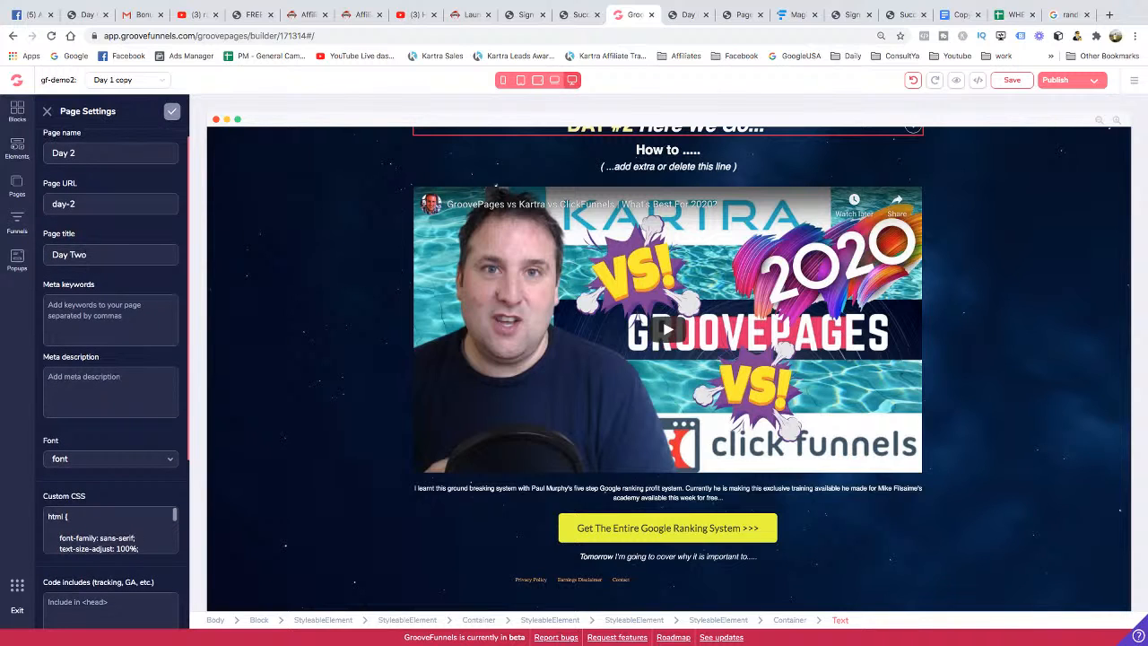
scroll(111, 359, "down", 4)
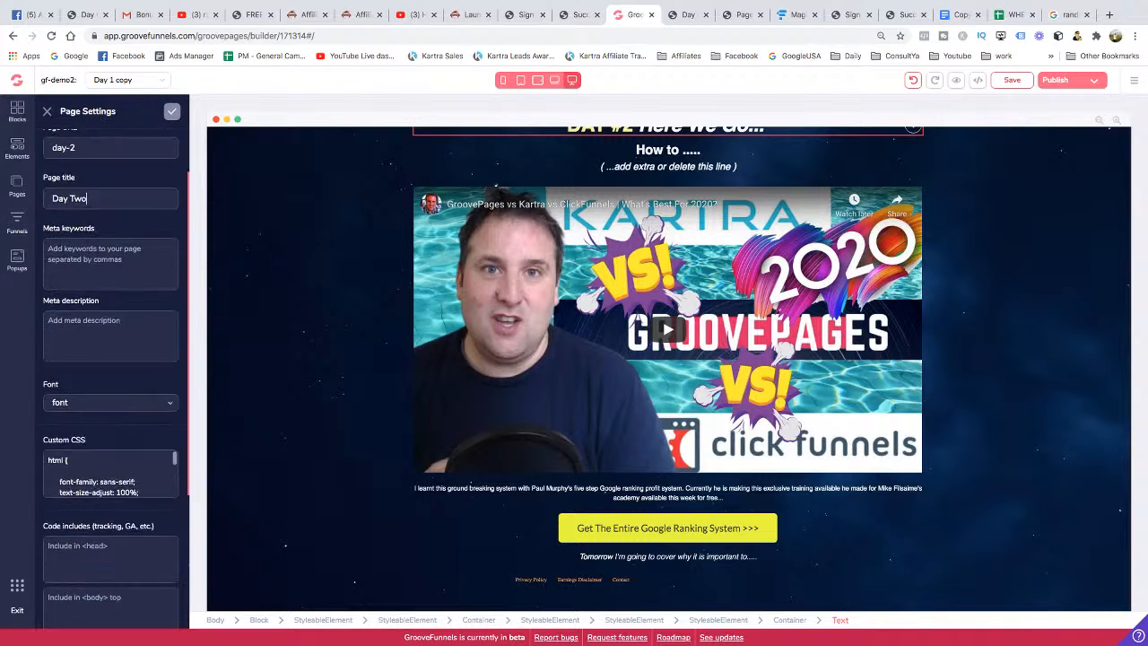
scroll(112, 359, "up", 4)
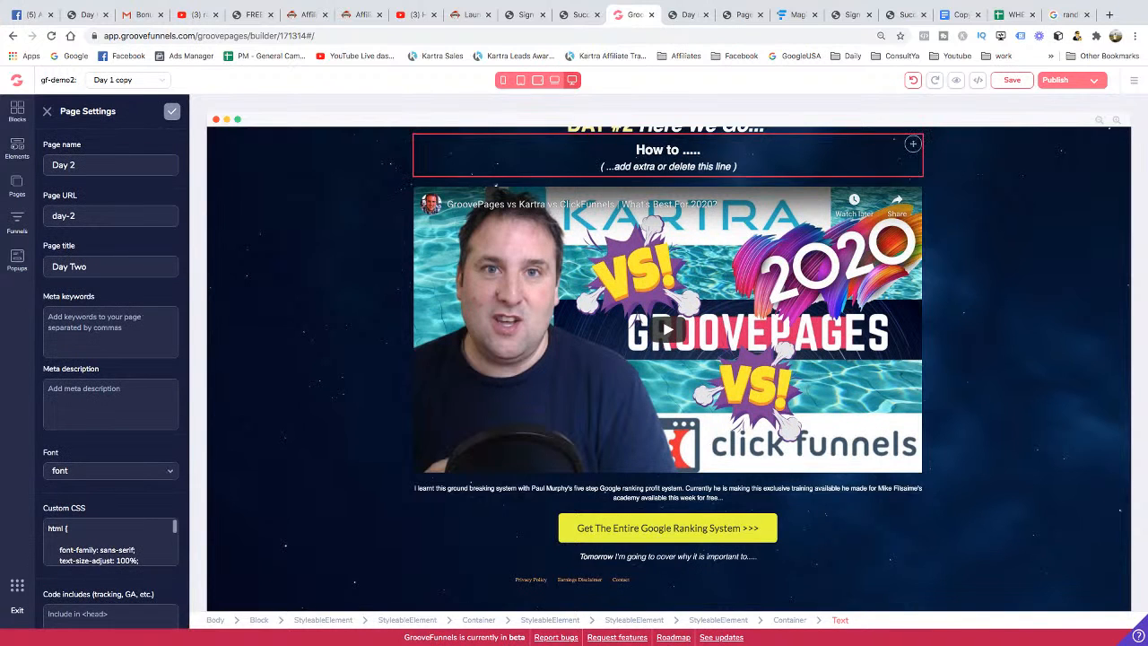
left_click(171, 111)
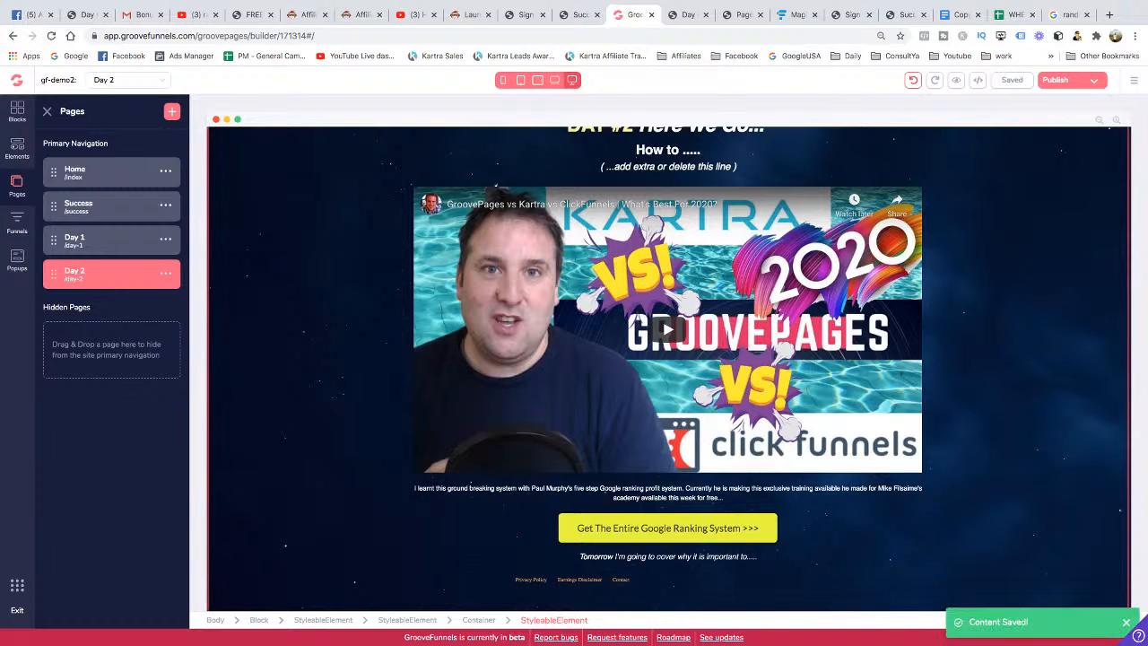
Load secure.groovepages.com/ats/day-2 in the published Day 1 page's browser tab to check it, and return to the Day 2 video in the GroovePages editor
left_click(740, 14)
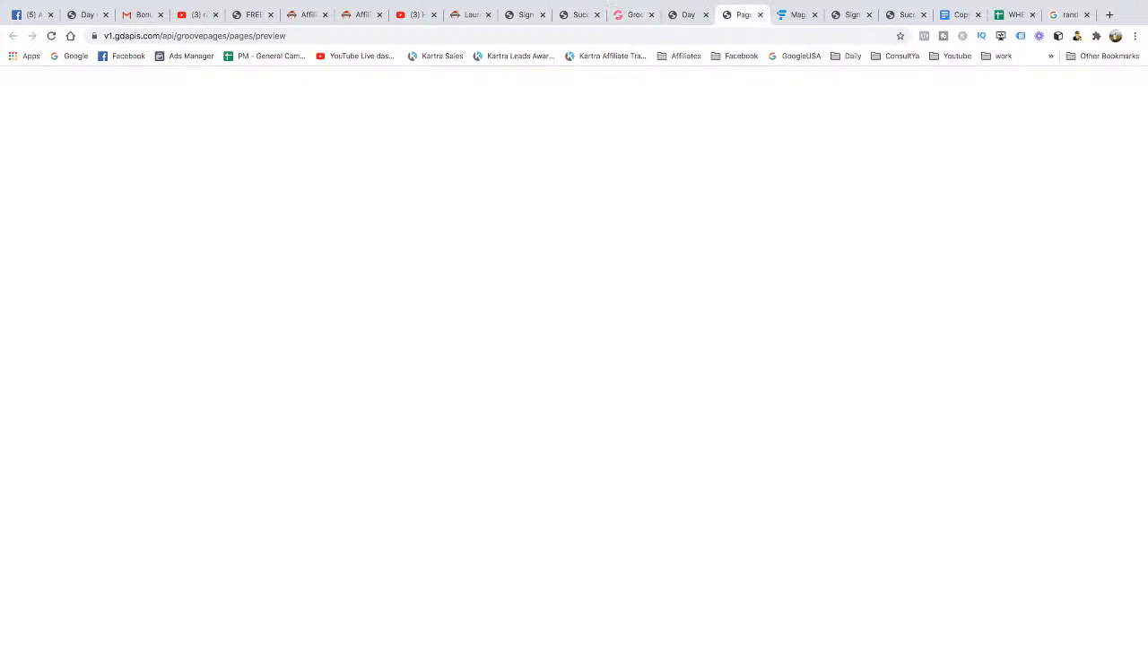
left_click(687, 14)
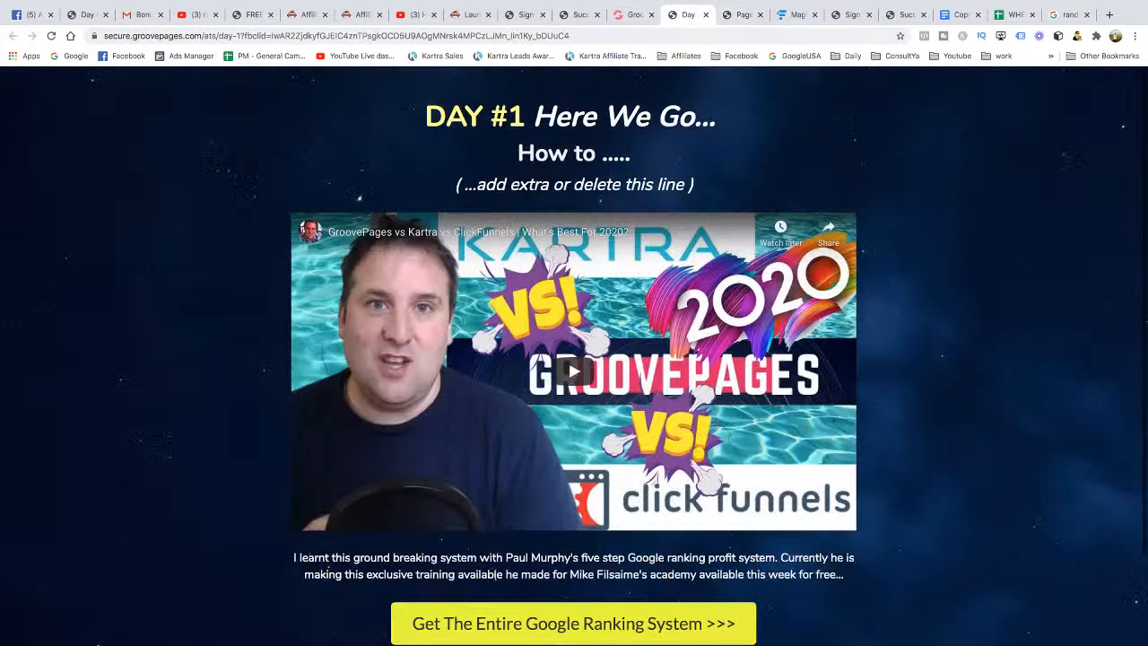
left_click_drag(244, 36, 583, 39)
key("BackSpace")
key("Return")
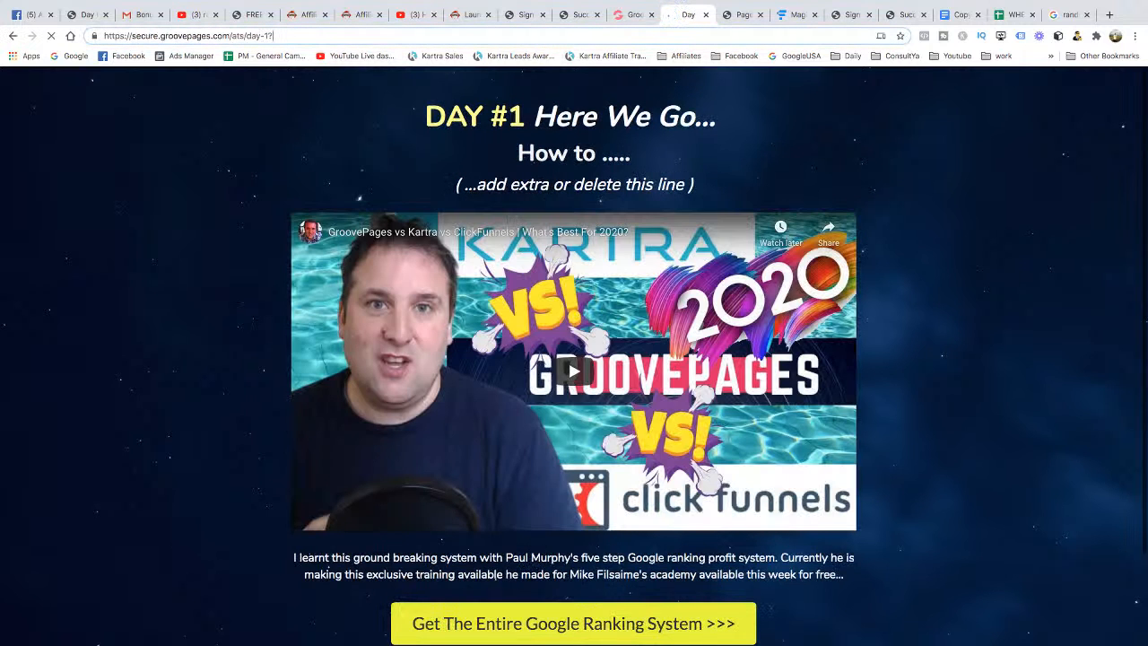
type("21")
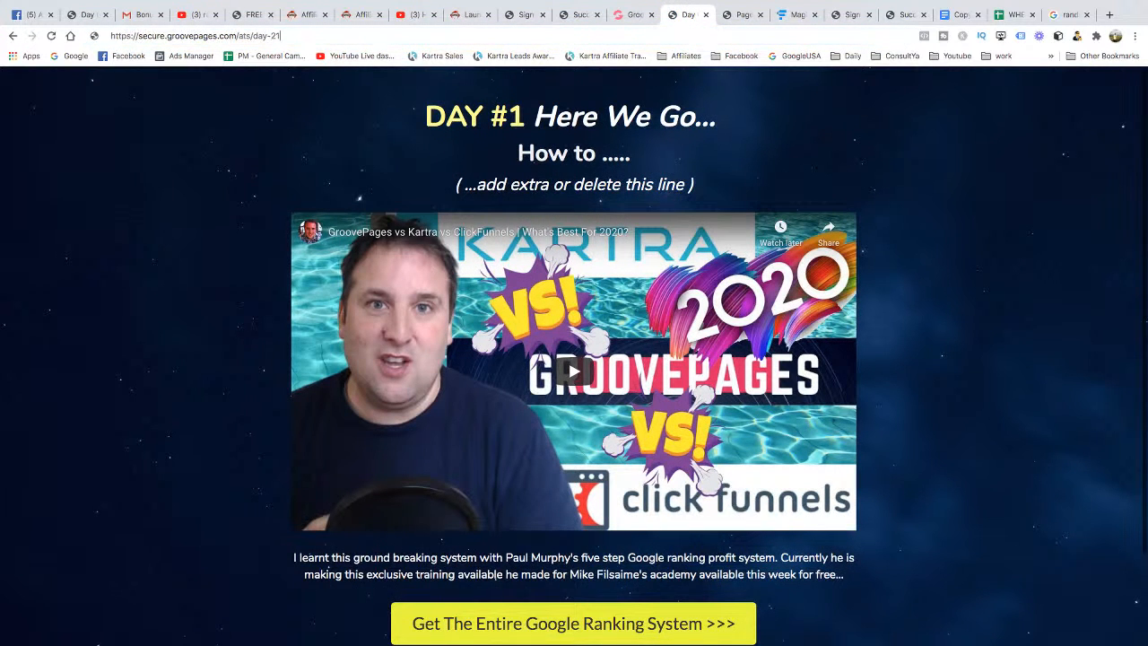
key("Return")
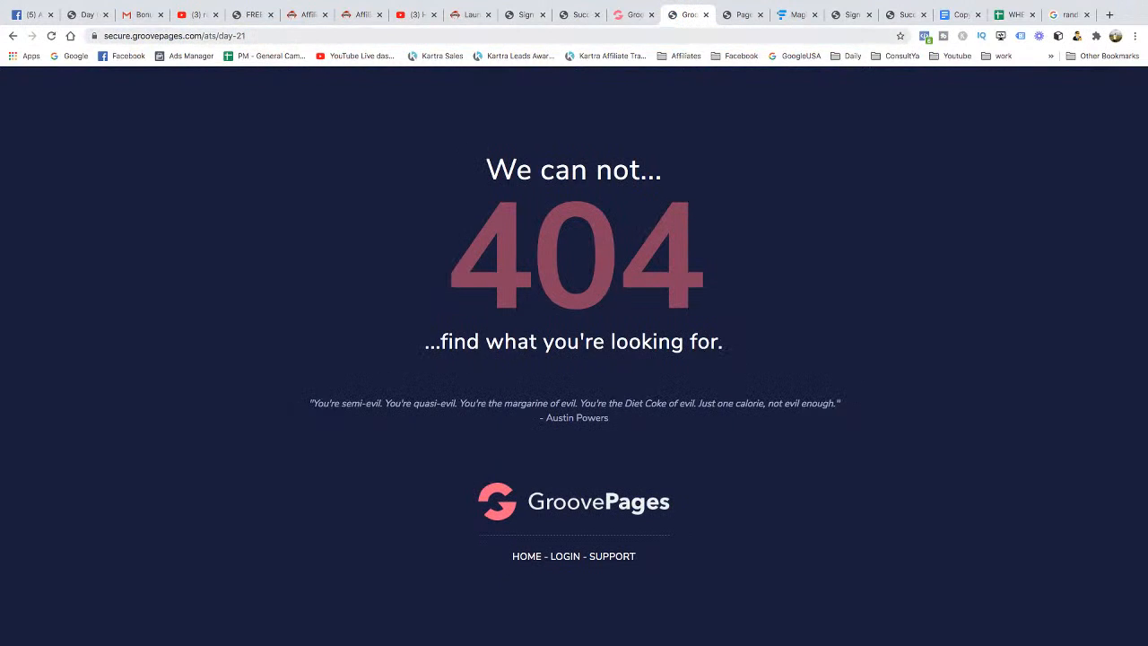
key("Right")
key("BackSpace")
key("Return")
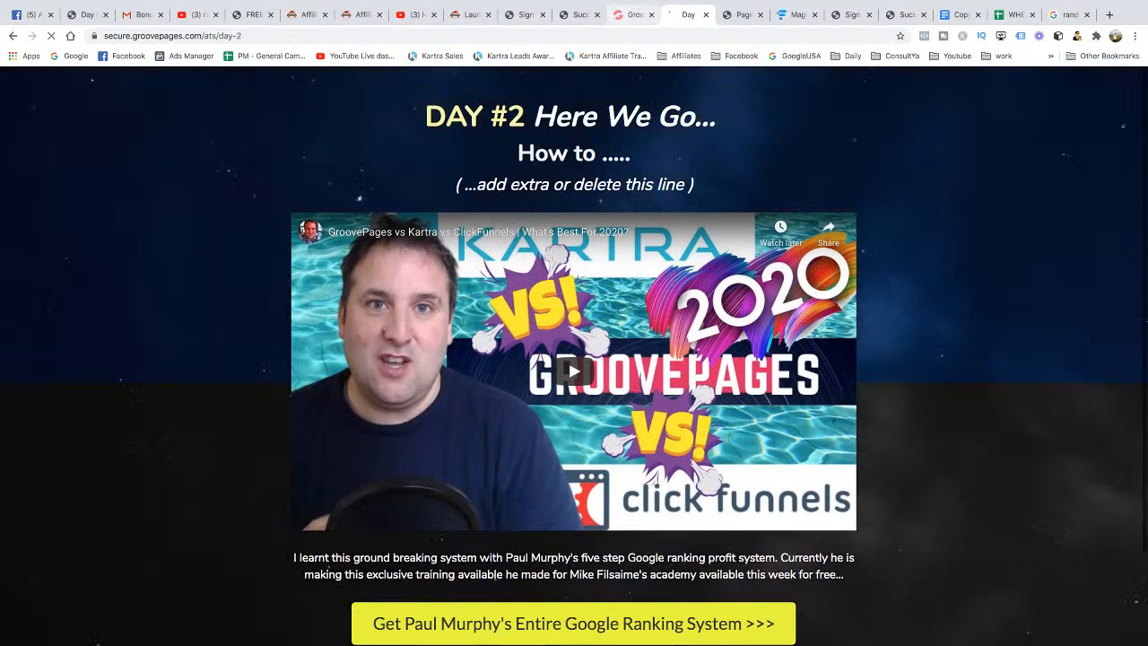
left_click(634, 14)
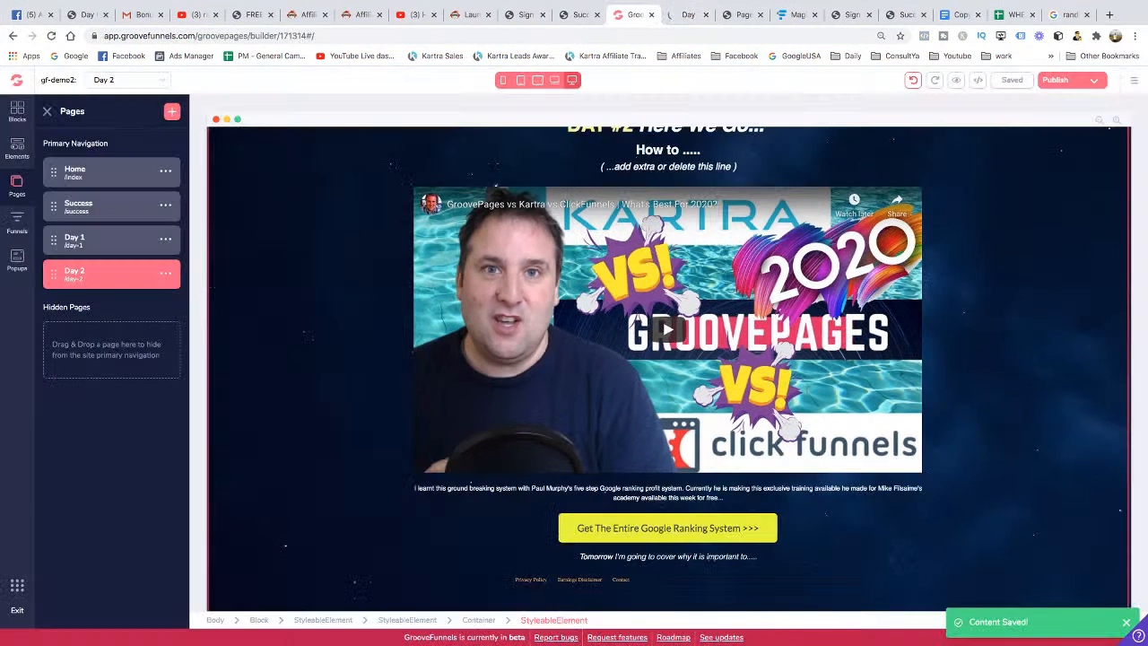
left_click(668, 329)
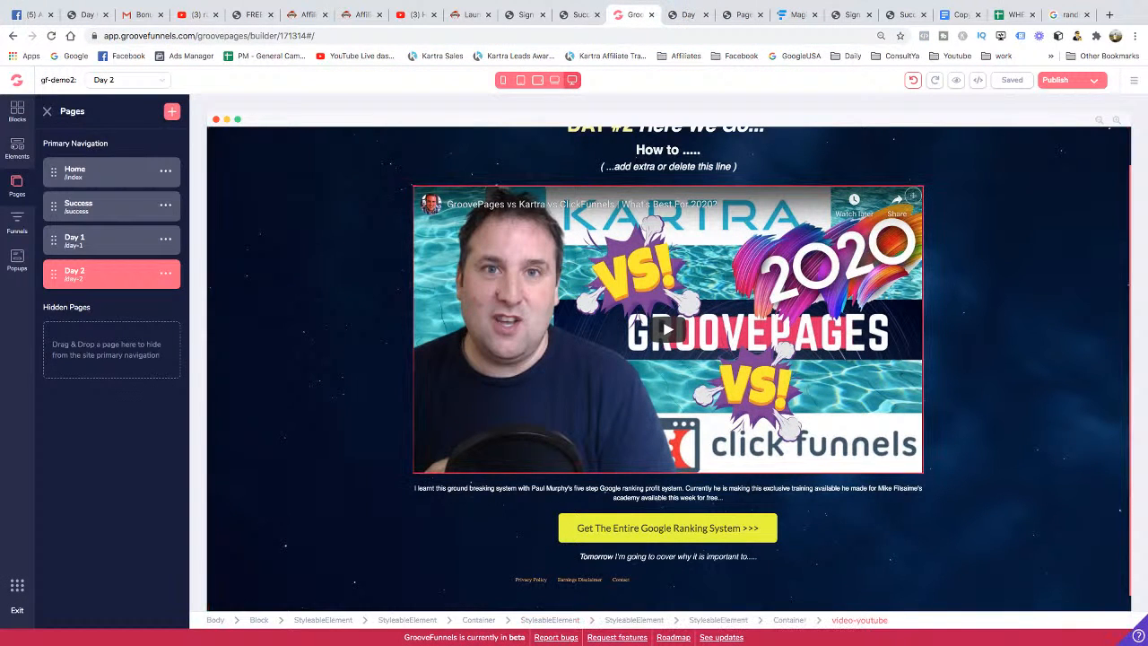